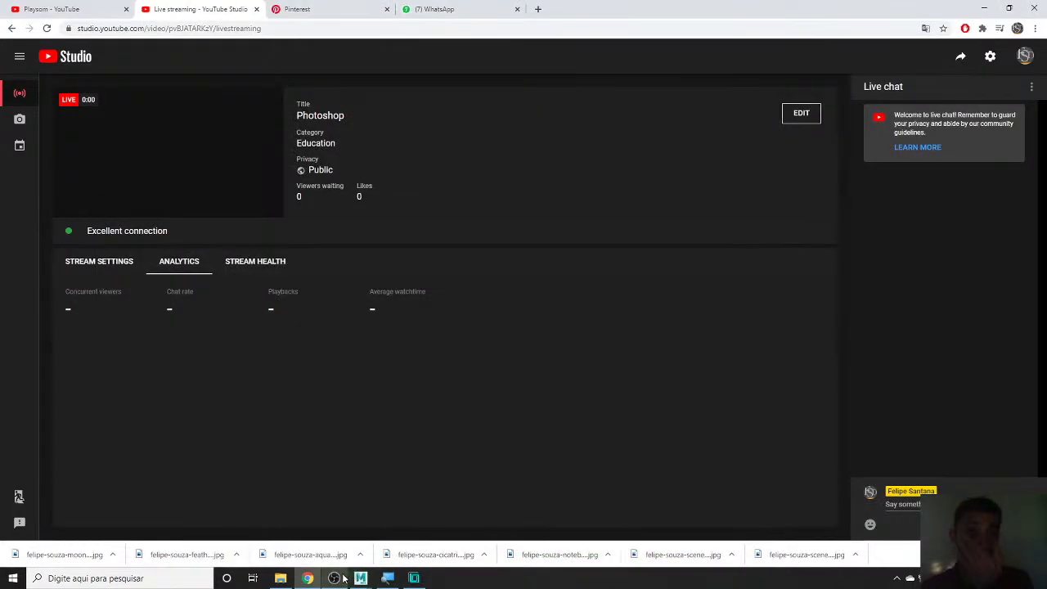
- Minimize the YouTube Studio browser and the SophiA database window to reveal the empty Maya scene
left_click(984, 8)
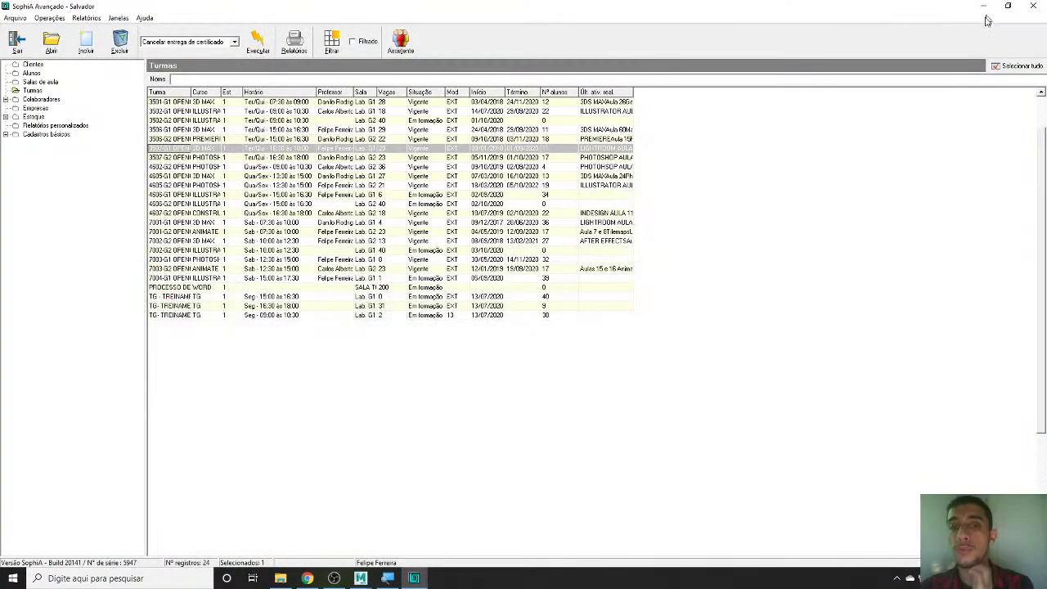
left_click(982, 7)
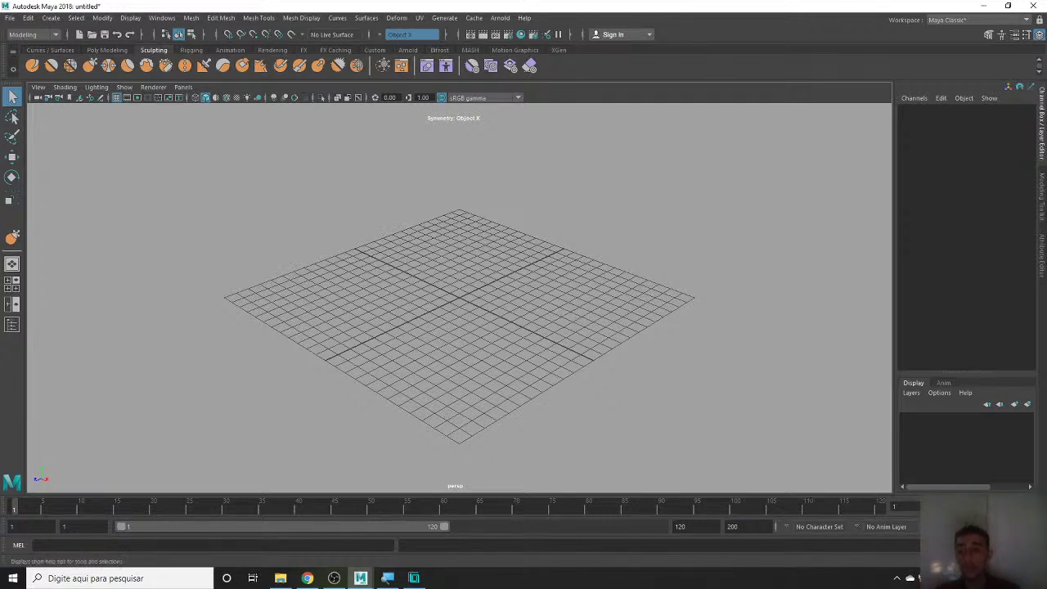
- In LanSchool Teacher, show the teacher's screen to all 18 students except LAB1-05
left_click(896, 578)
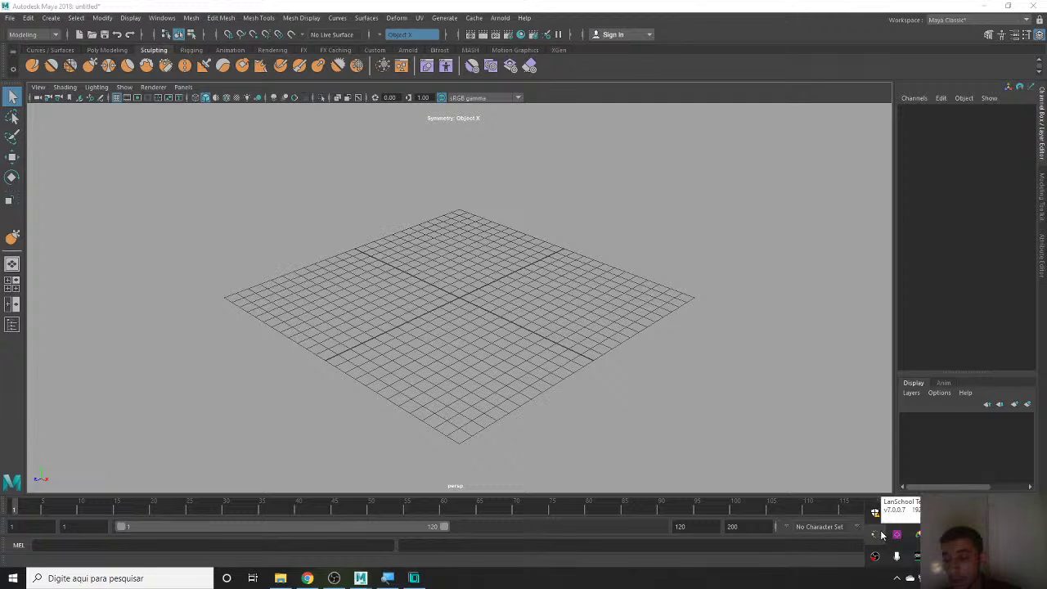
double_click(880, 533)
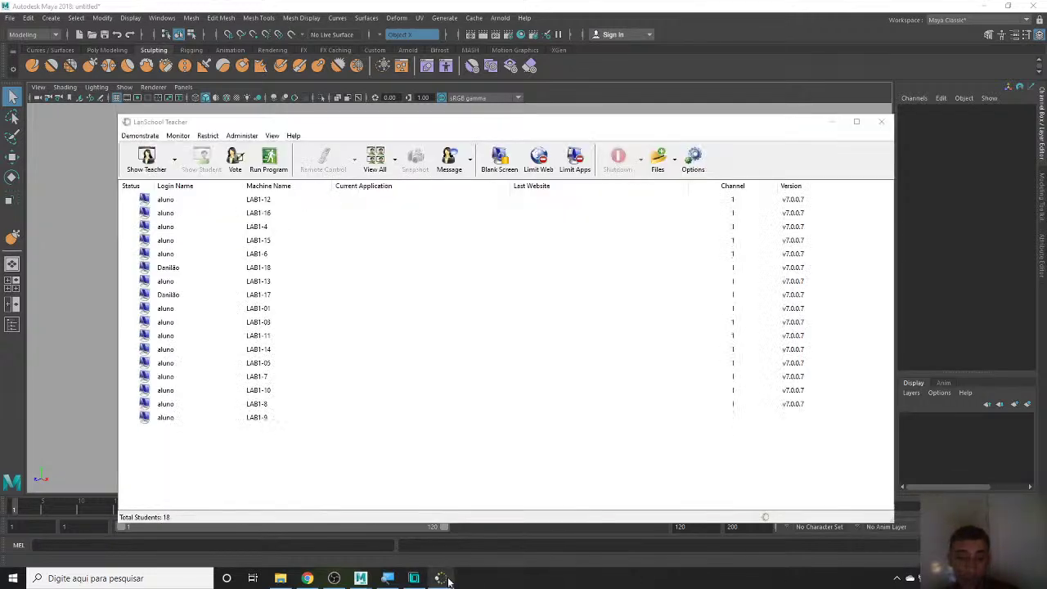
left_click_drag(332, 507, 248, 128)
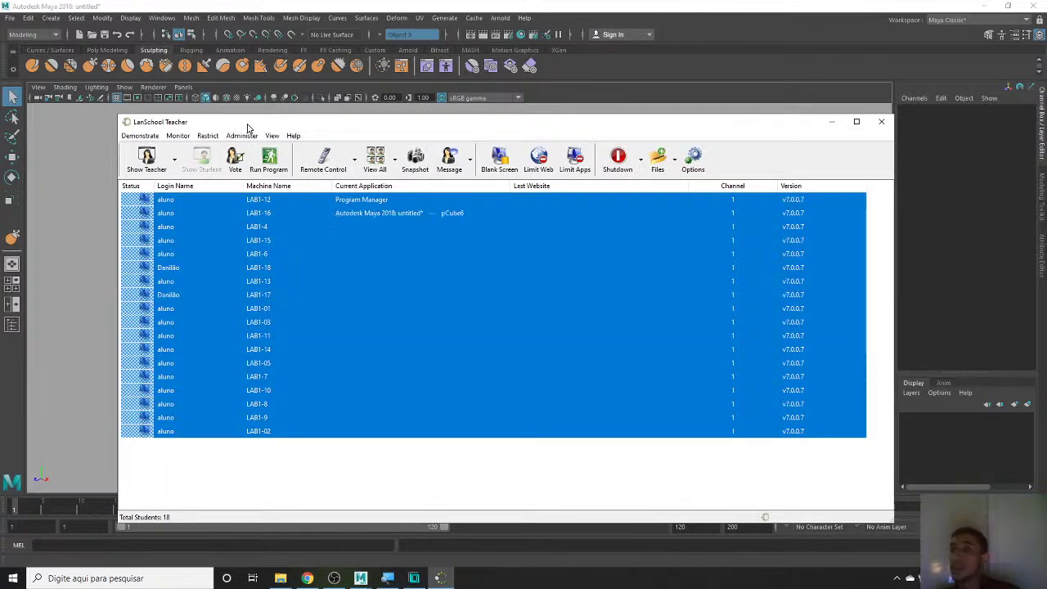
left_click(256, 365, "ctrl")
right_click(277, 272)
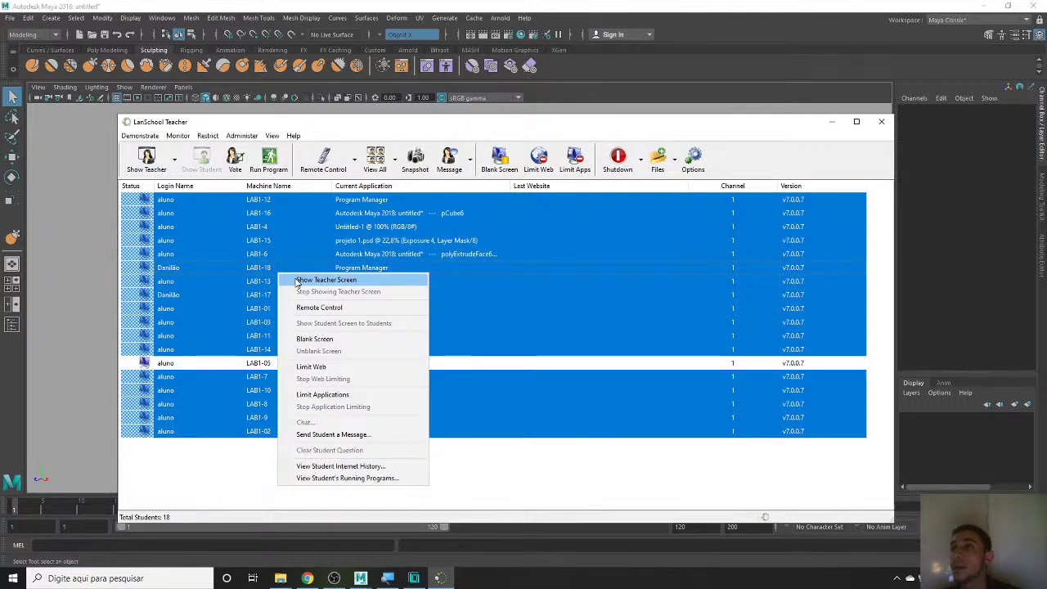
left_click(297, 281)
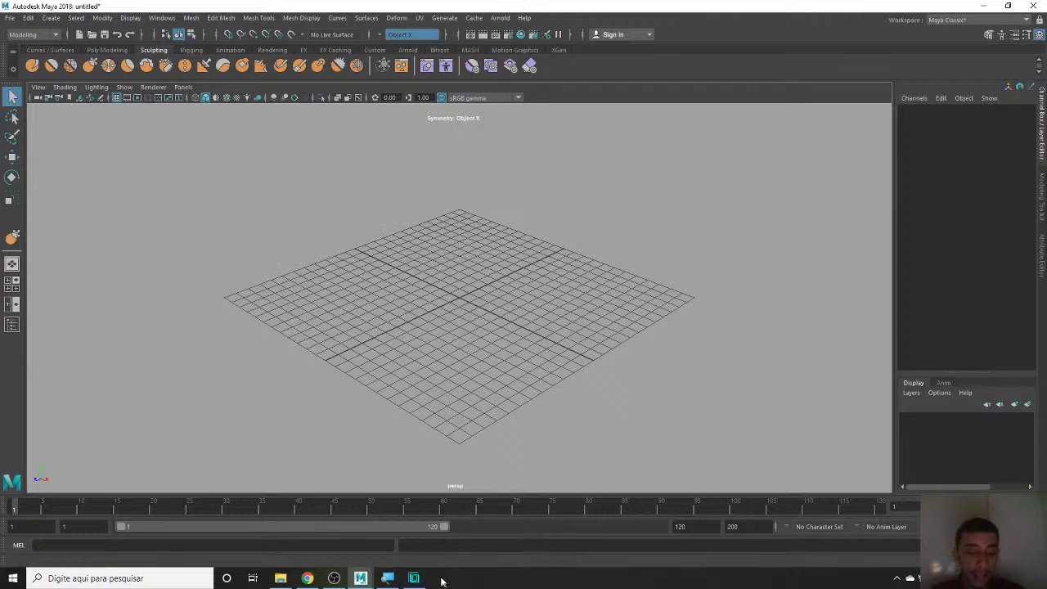
left_click(334, 578)
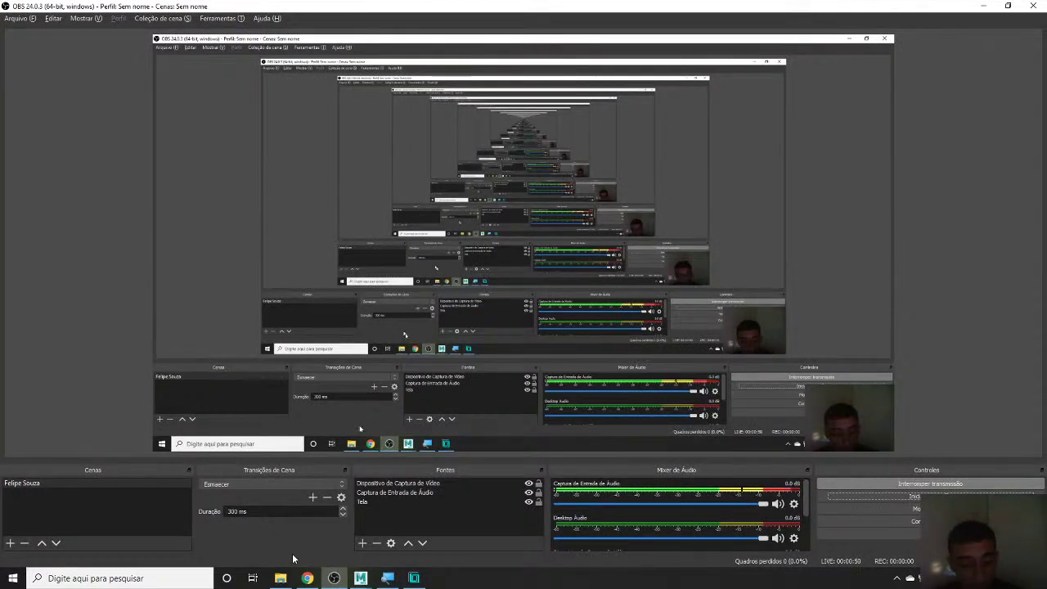
left_click(306, 578)
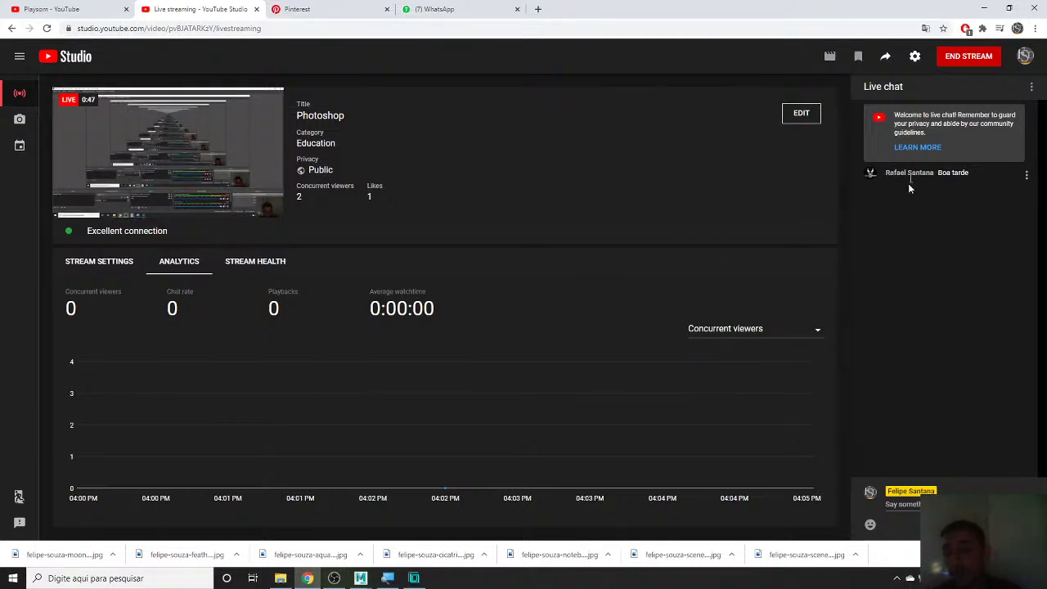
left_click(982, 6)
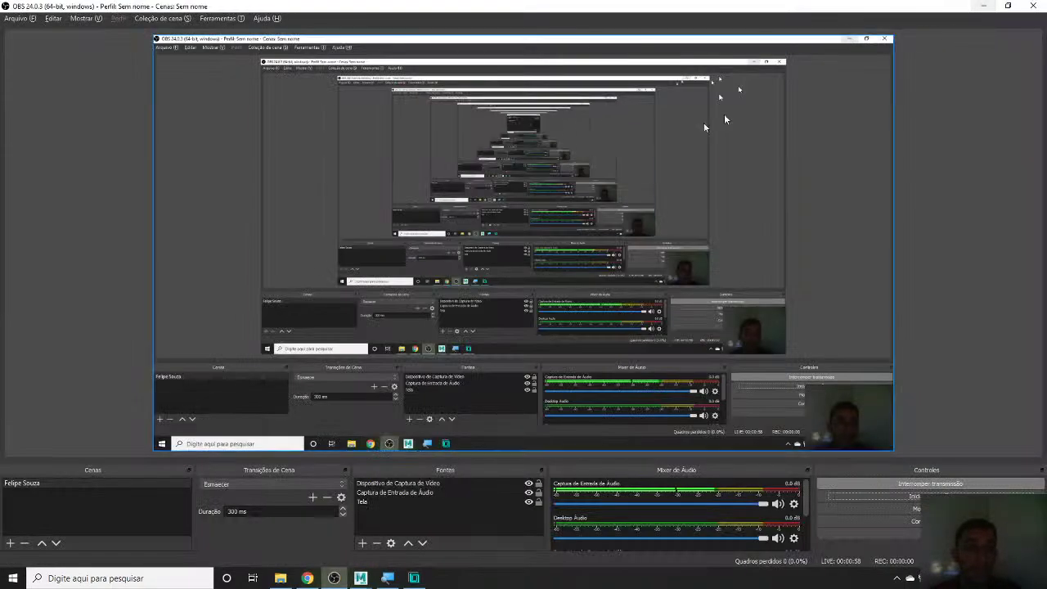
left_click(977, 6)
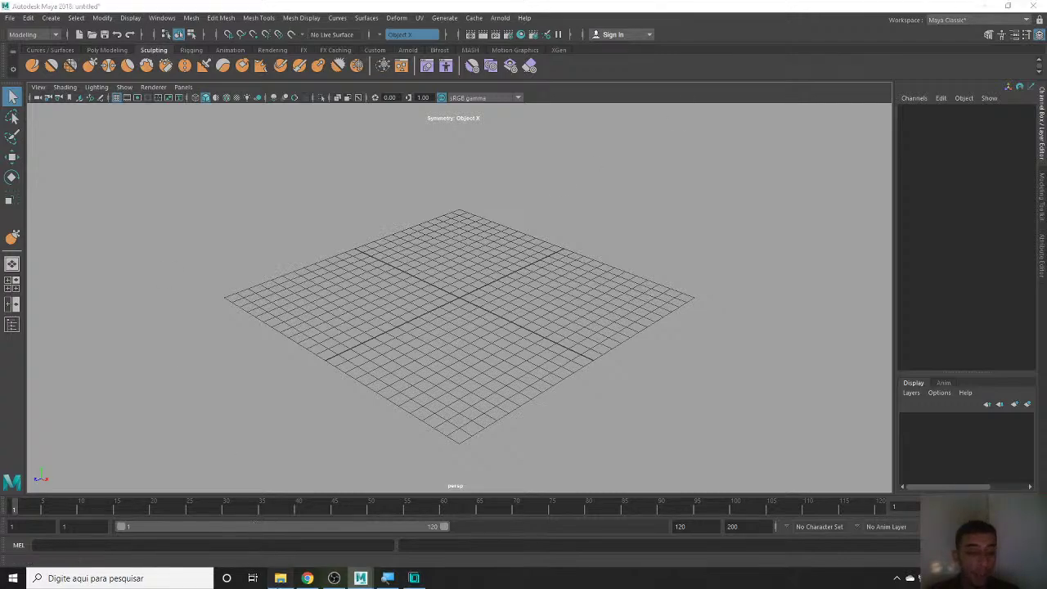
- Browse to 3500-G1 > 3507-G1 > MAYA > ATIVIDADES > 3d character desing > Source images
left_click(280, 578)
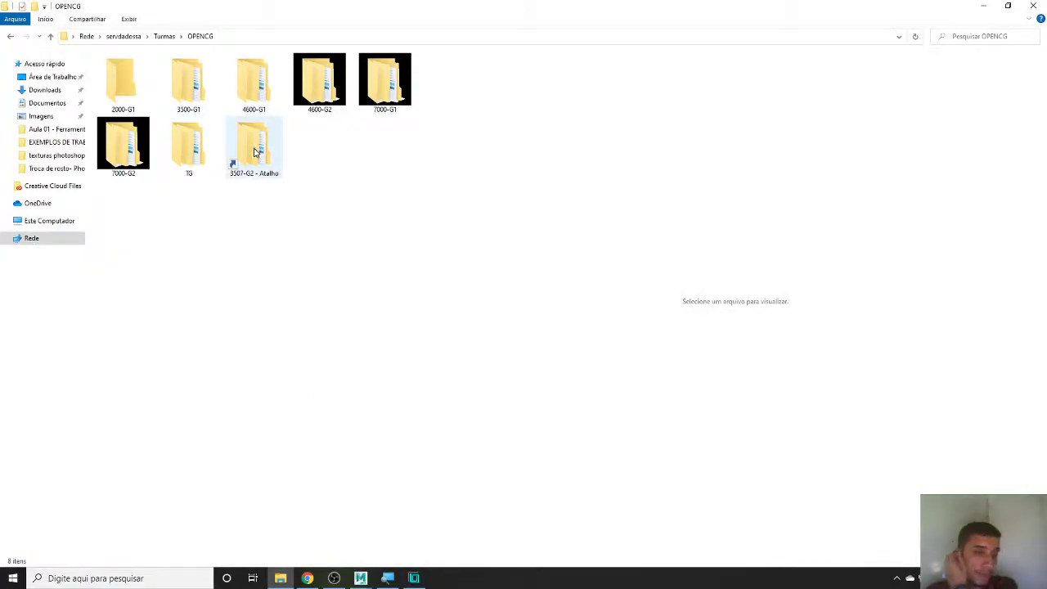
double_click(186, 102)
left_click(143, 95)
double_click(144, 95)
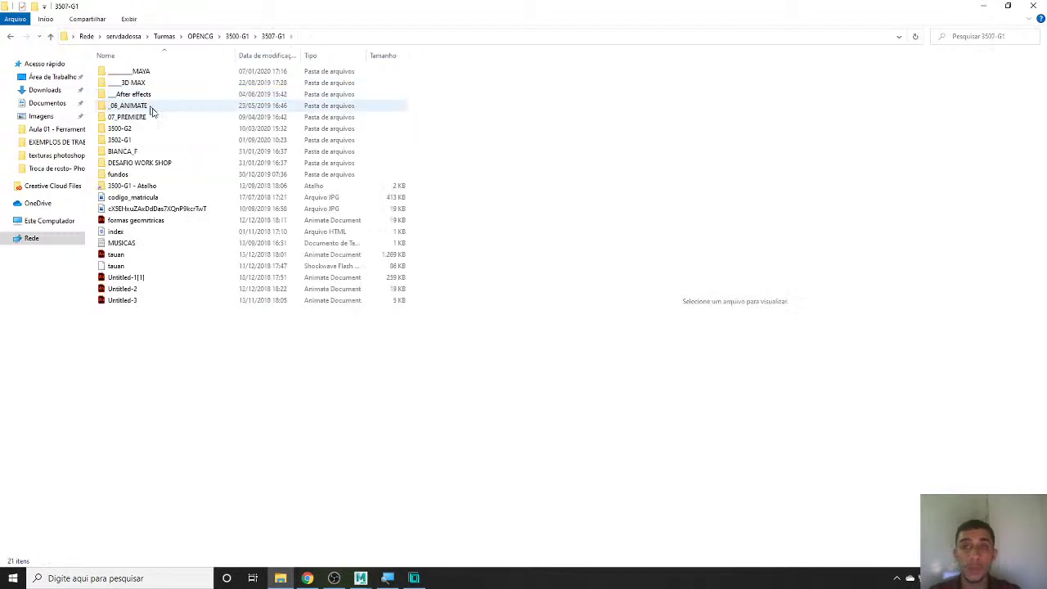
left_click(156, 73)
double_click(156, 74)
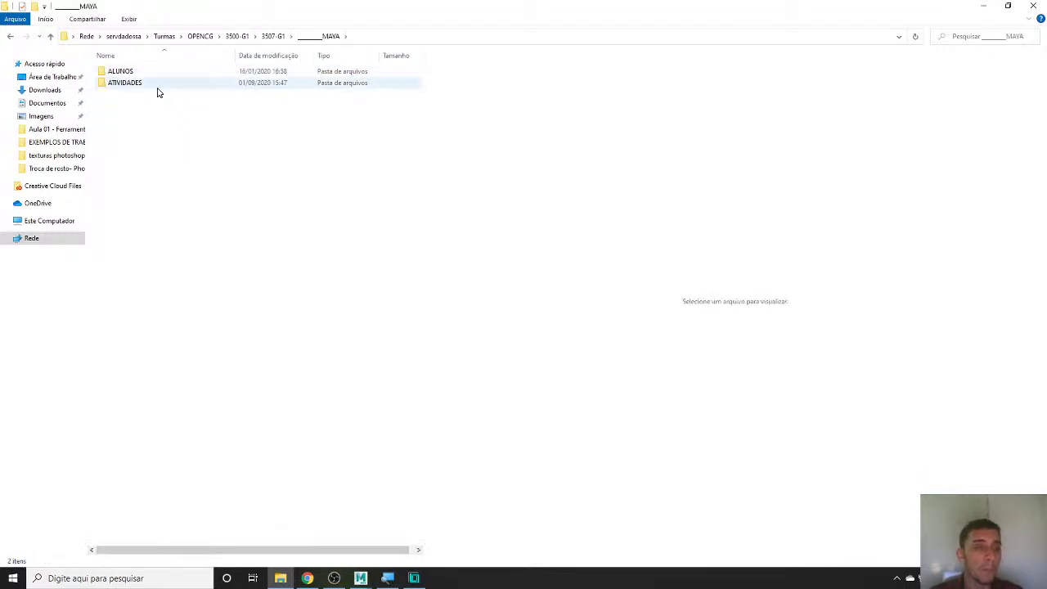
double_click(158, 85)
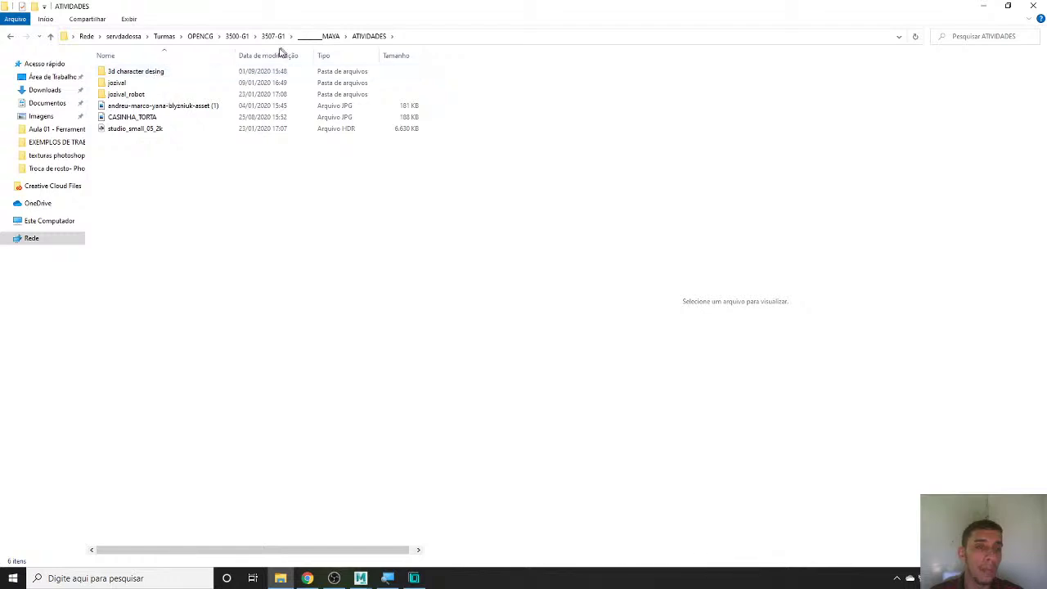
double_click(149, 75)
double_click(151, 73)
- Enlarge the thumbnails and preview the Front and Left reference drawings
left_click(159, 83)
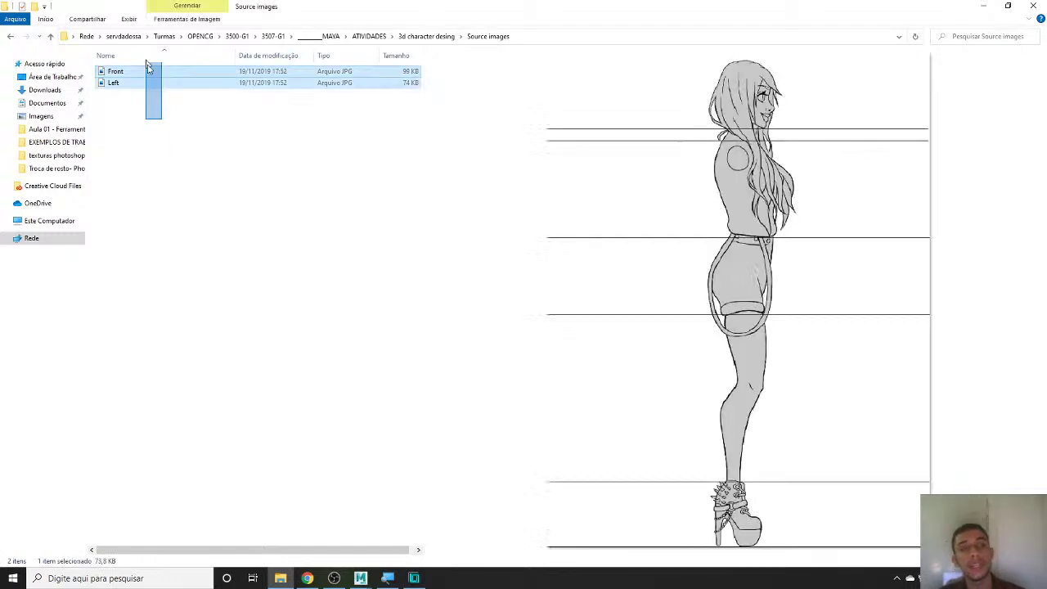
scroll(175, 128, "up", 1, "ctrl")
scroll(175, 130, "up", 2, "ctrl")
scroll(175, 130, "up", 2, "ctrl")
scroll(175, 129, "up", 2, "ctrl")
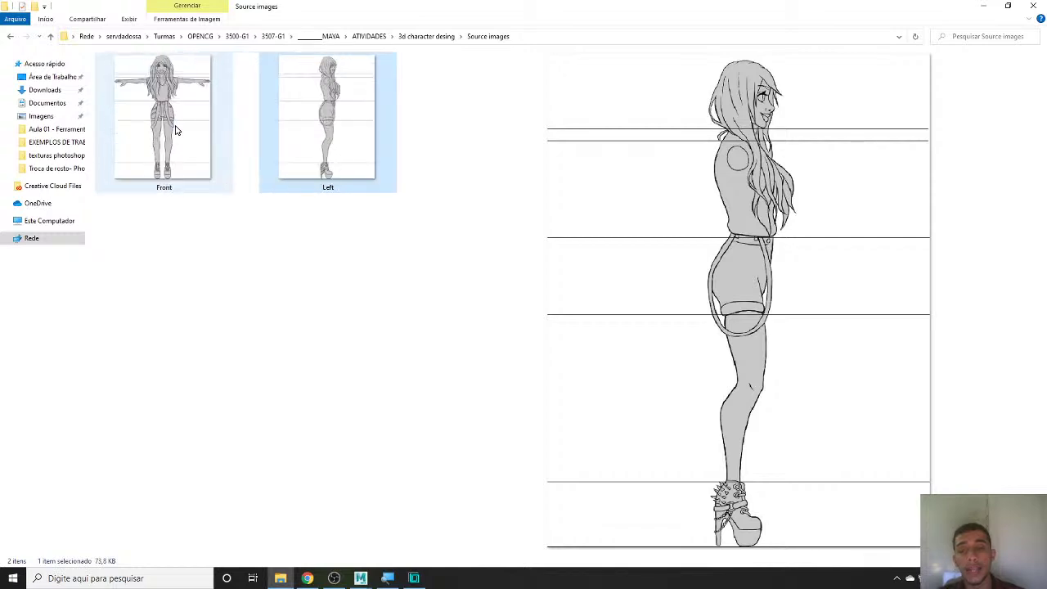
left_click(179, 120)
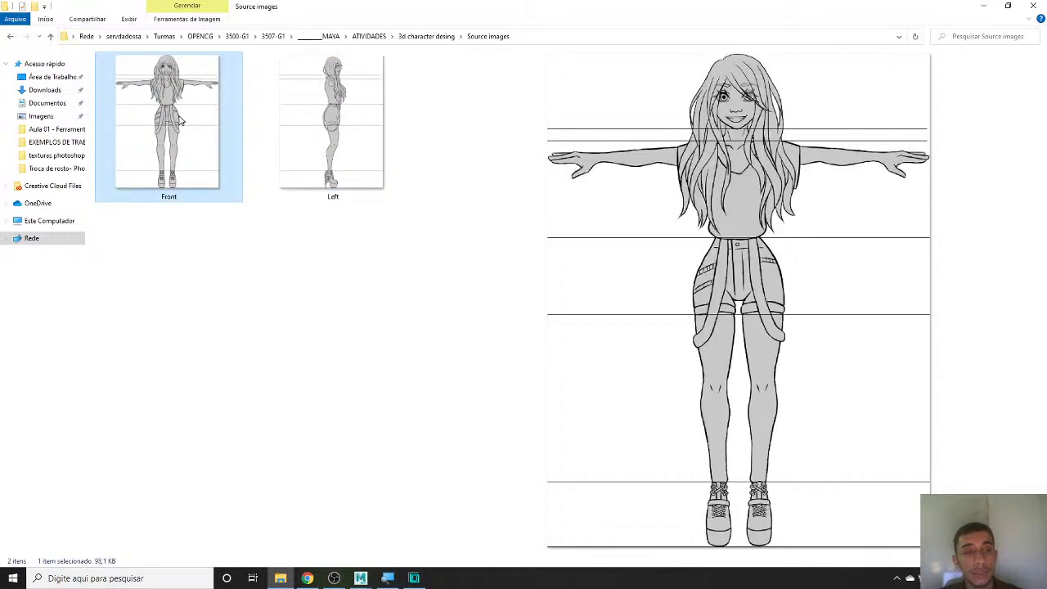
left_click(306, 116)
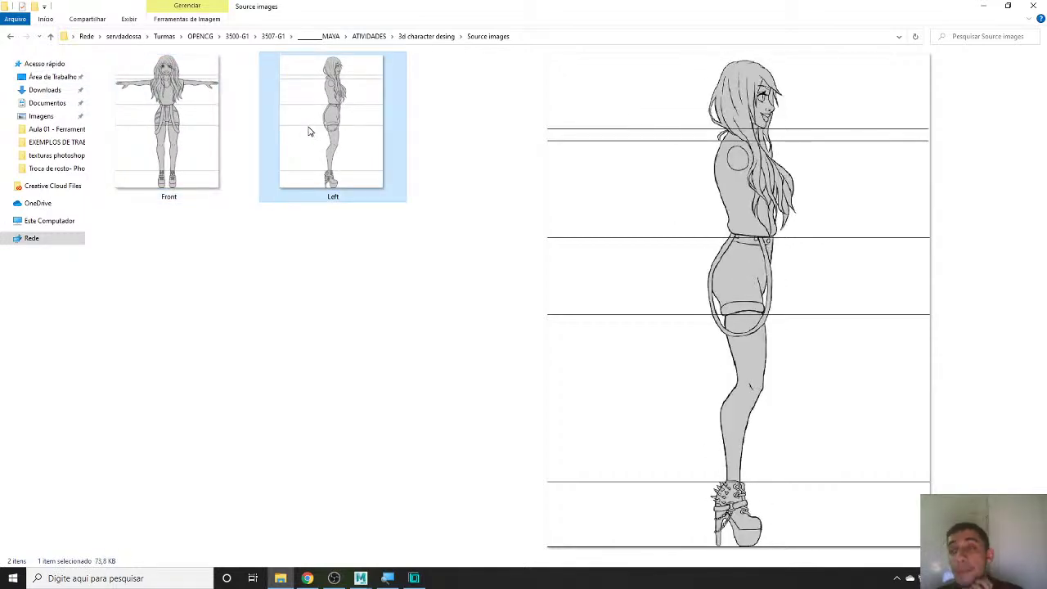
- Select the Front reference drawing so it shows in the preview pane
key("Left")
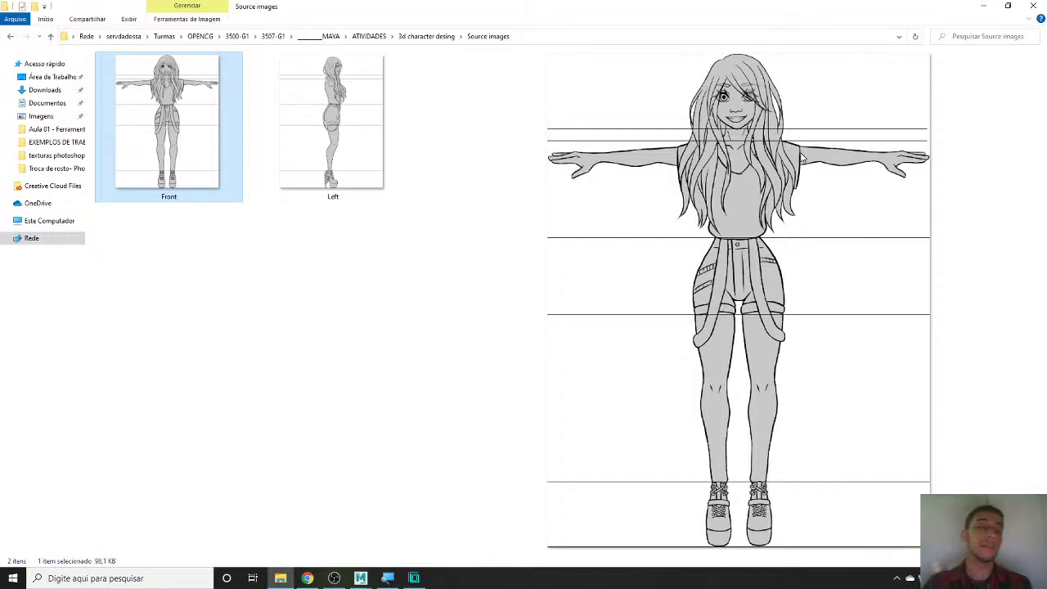
- Open the Front drawing in the image viewer, close it, and re-preview Front and Left
double_click(224, 138)
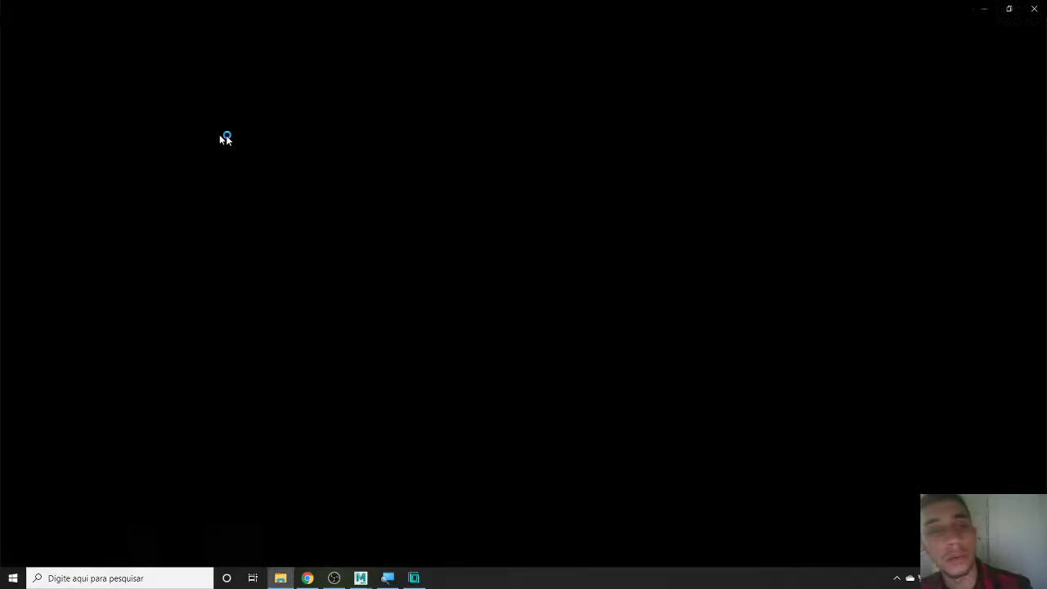
left_click(1033, 6)
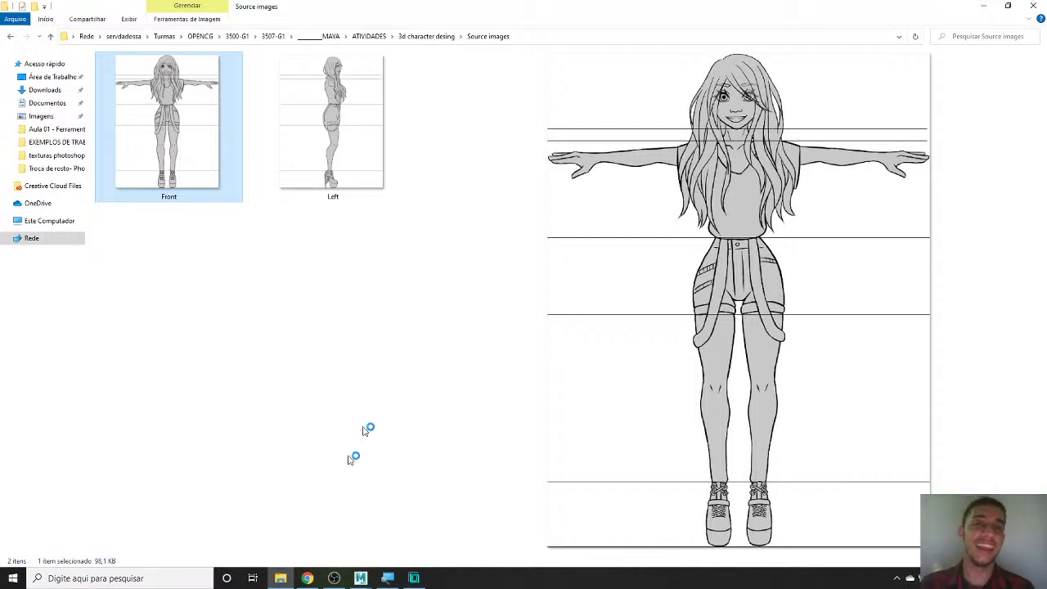
left_click_drag(159, 273, 365, 323)
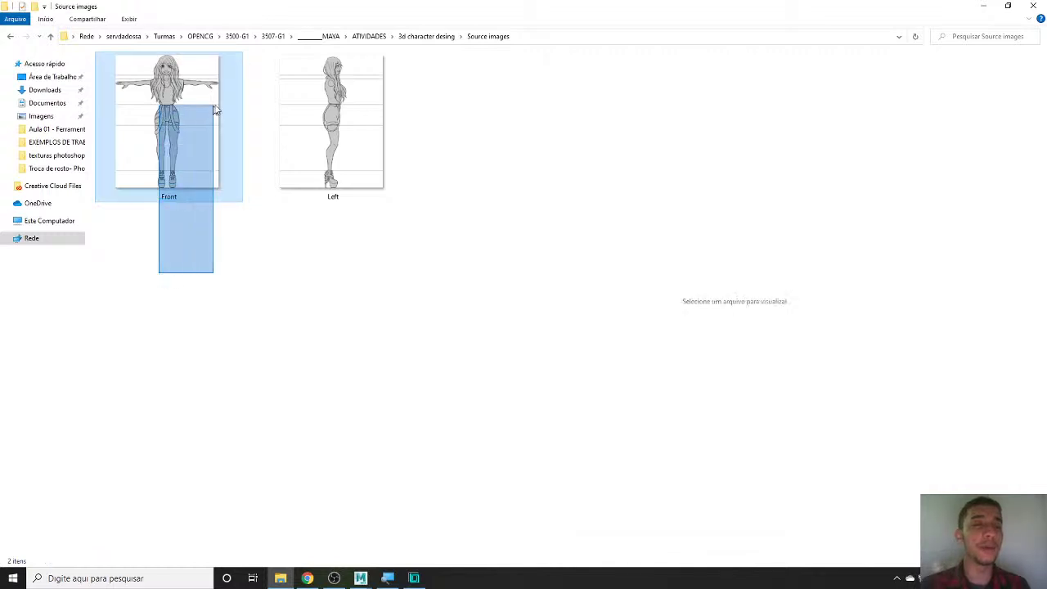
left_click(342, 139)
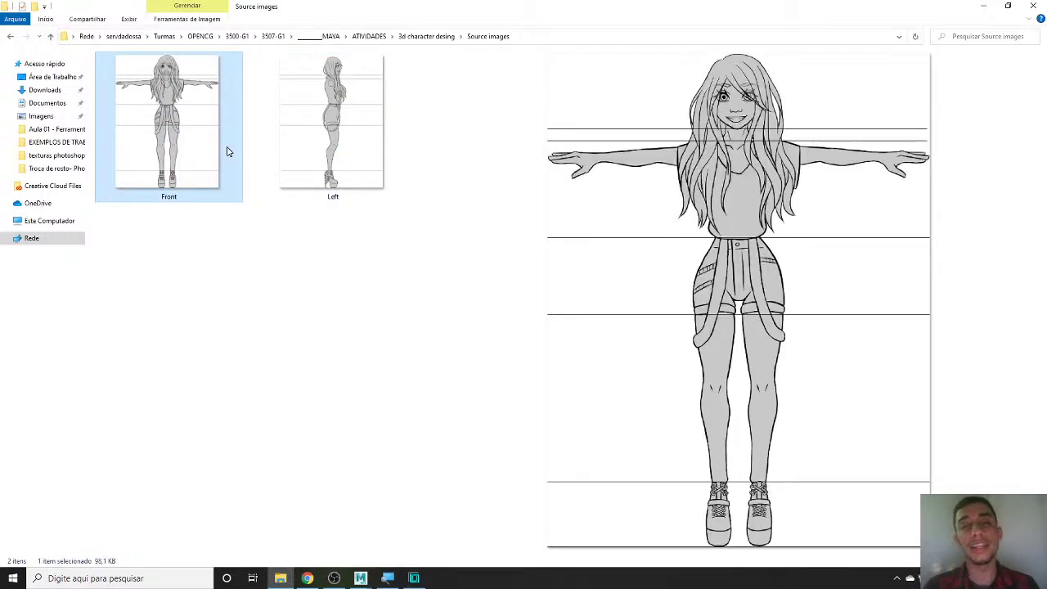
left_click(299, 140)
left_click(204, 139)
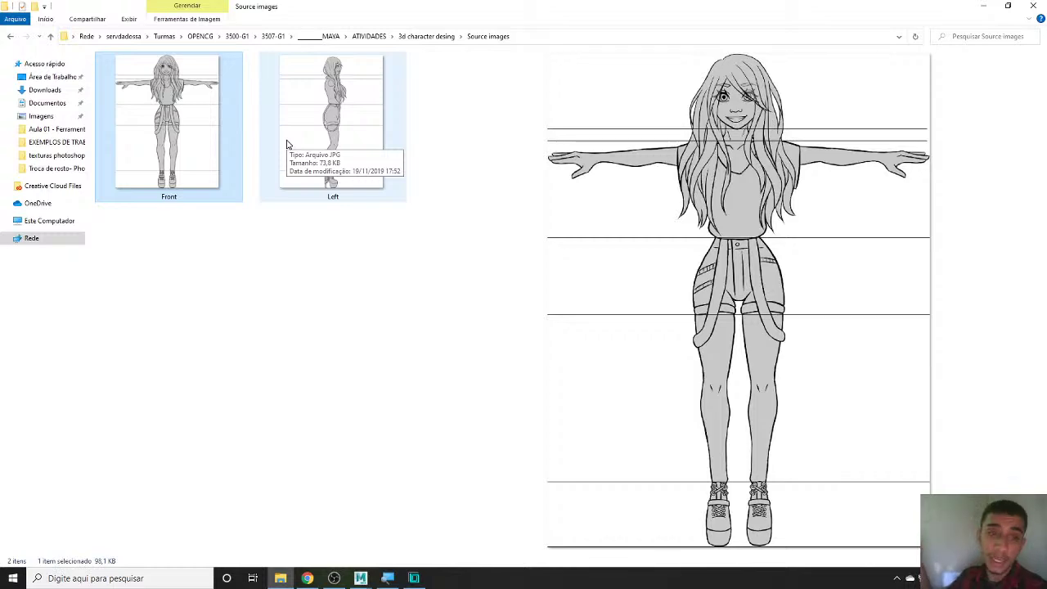
- Toggle the preview between Front and Left with arrow keys, ending on Left
left_click(286, 145)
key("Left")
key("Right")
key("Left")
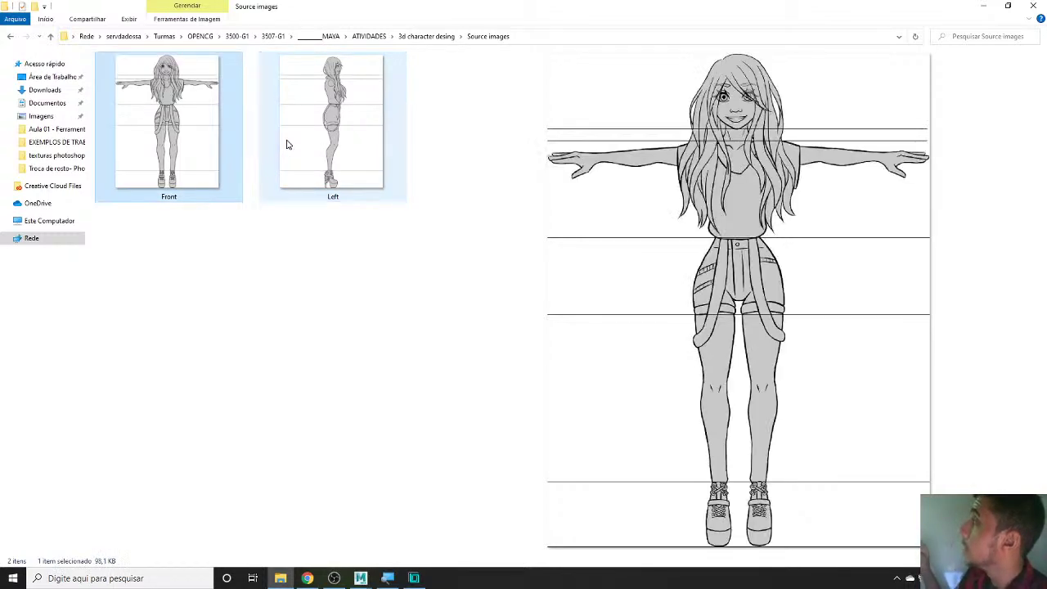
key("Right")
key("Left")
key("Right")
key("Left")
key("Right")
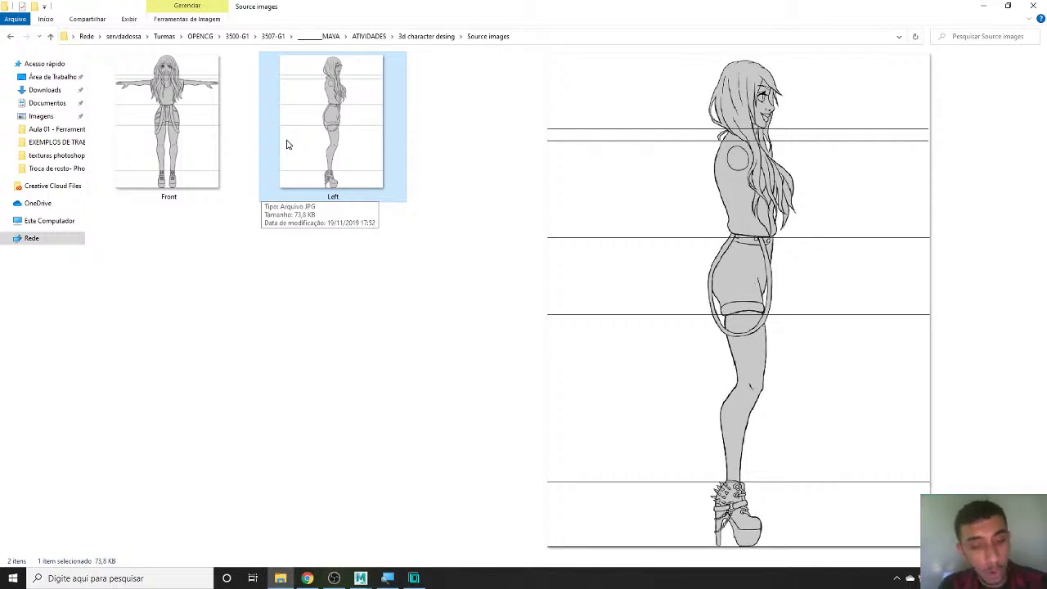
- Return to Maya and open File > Project Window
left_click(327, 303)
mouse_move(360, 578)
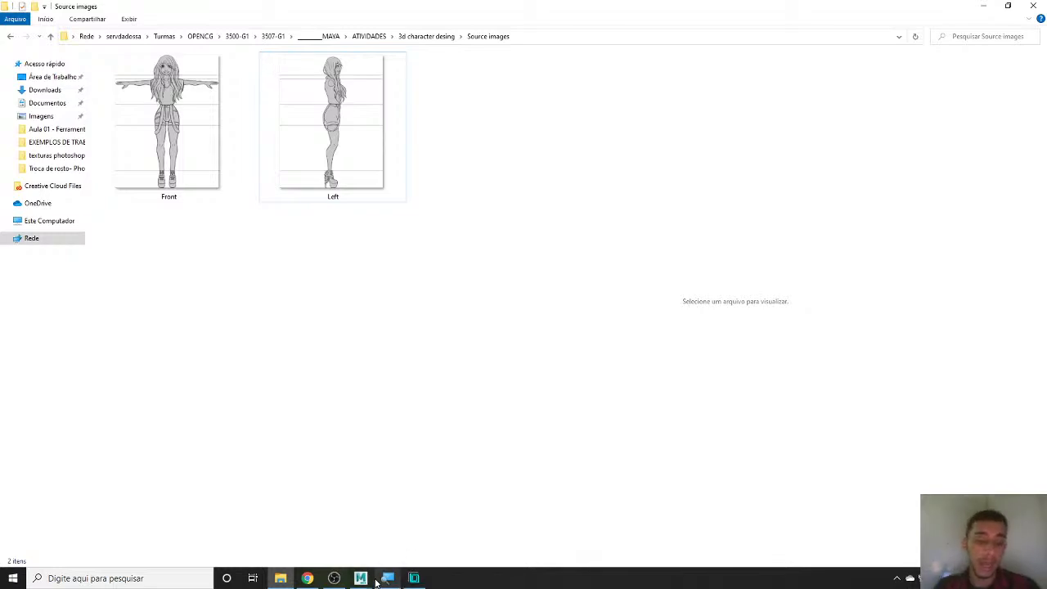
left_click(413, 529)
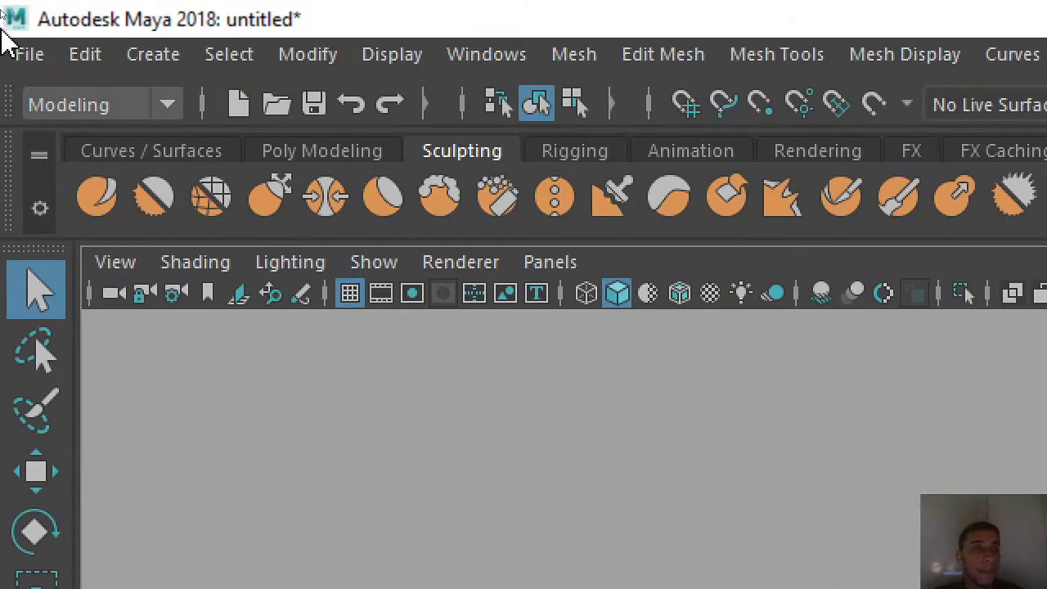
left_click(18, 52)
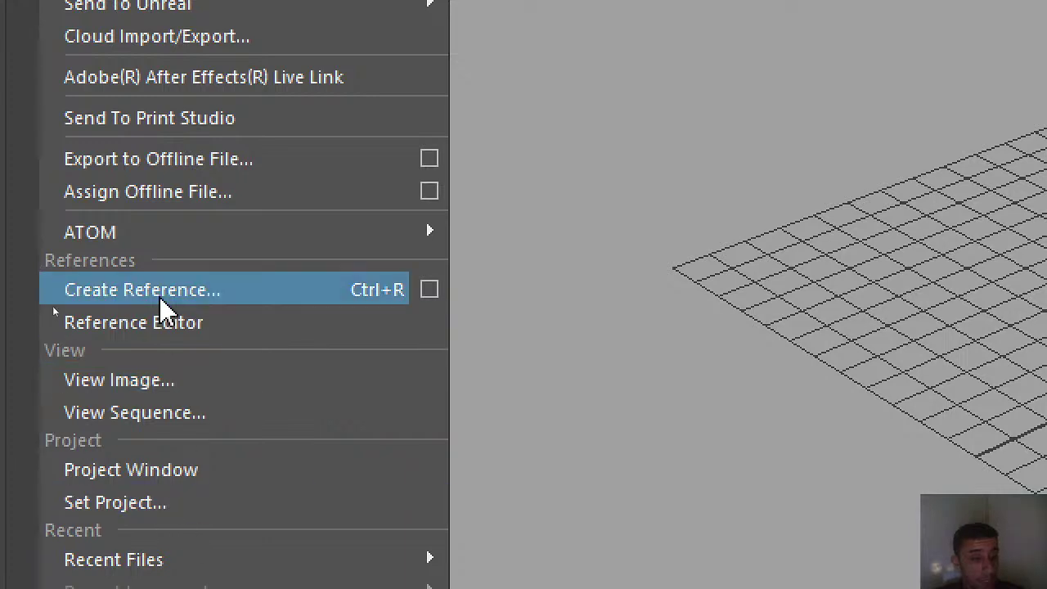
left_click(81, 473)
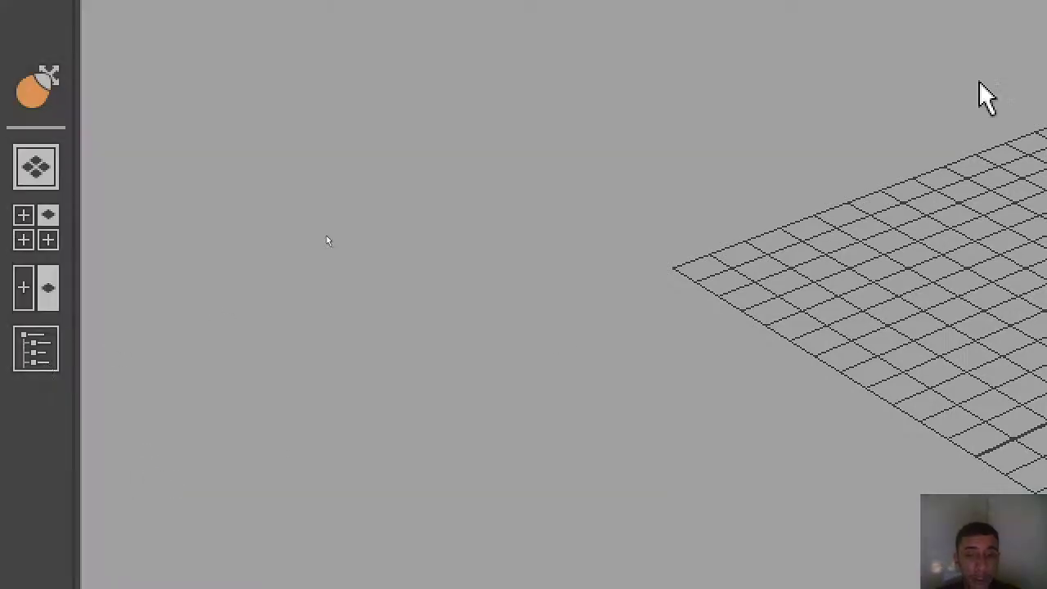
- Start a new project named 3D girl and browse its location to the network shares
left_click(960, 382)
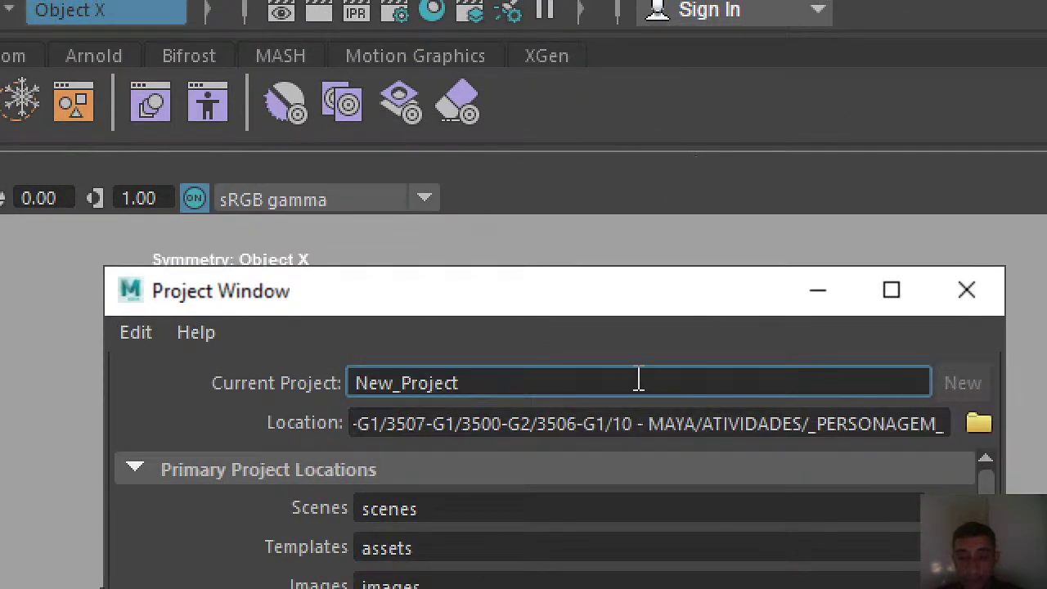
key("BackSpace")
type("3D girl")
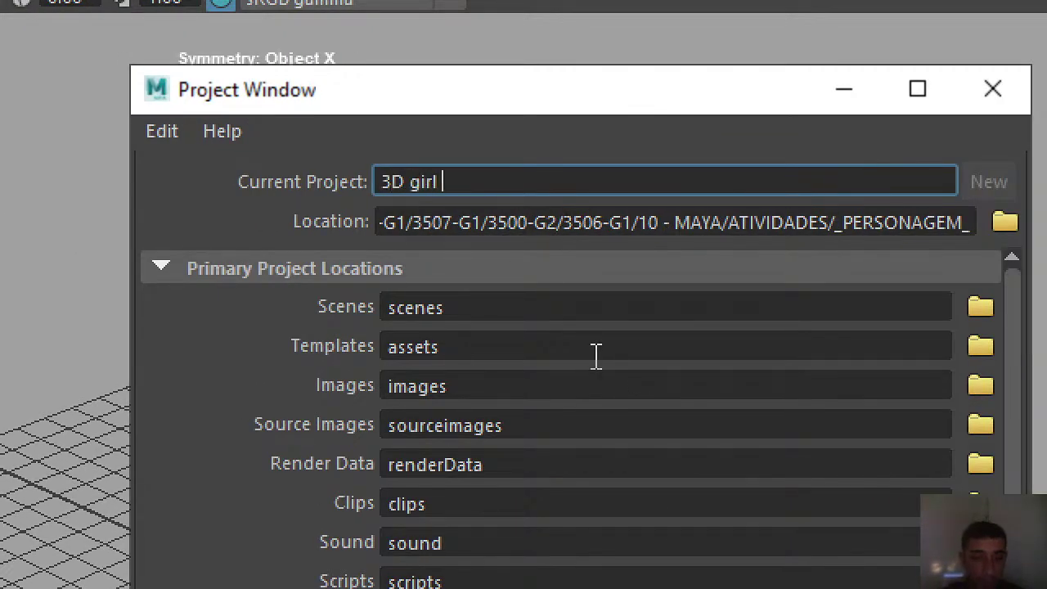
left_click(1005, 221)
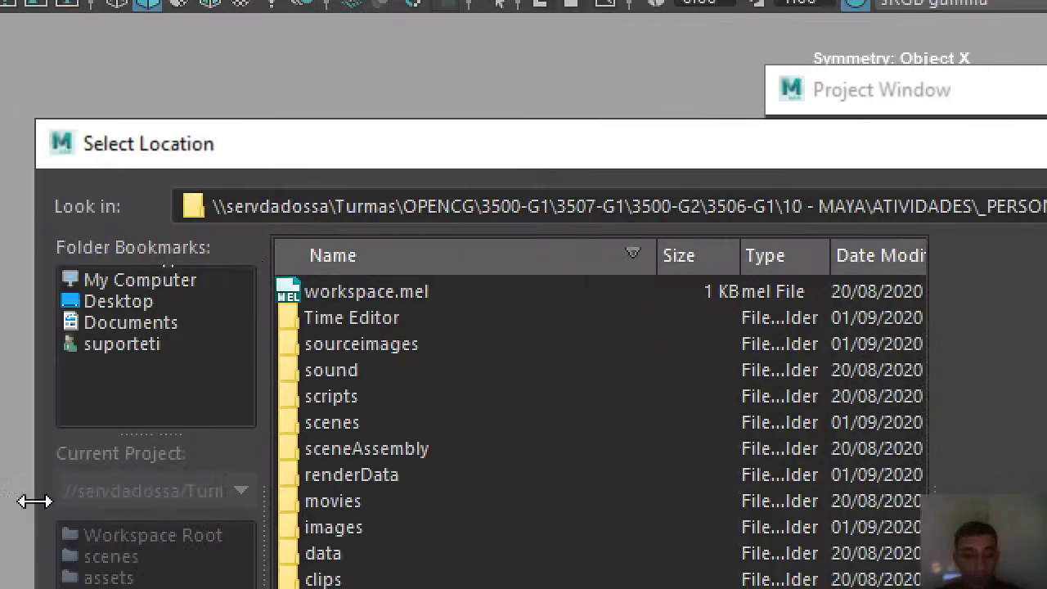
left_click(139, 301)
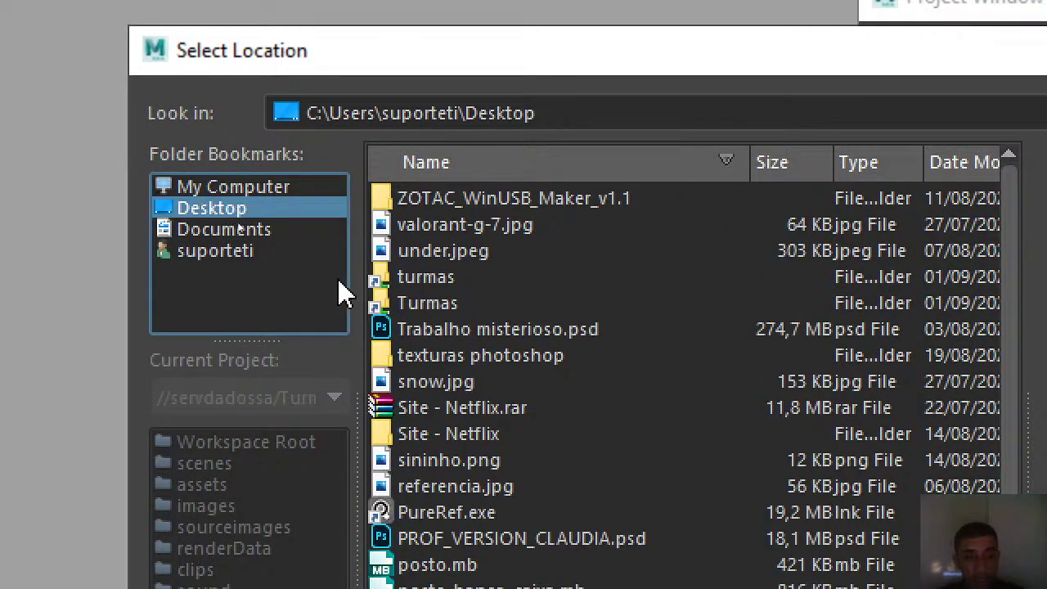
double_click(450, 307)
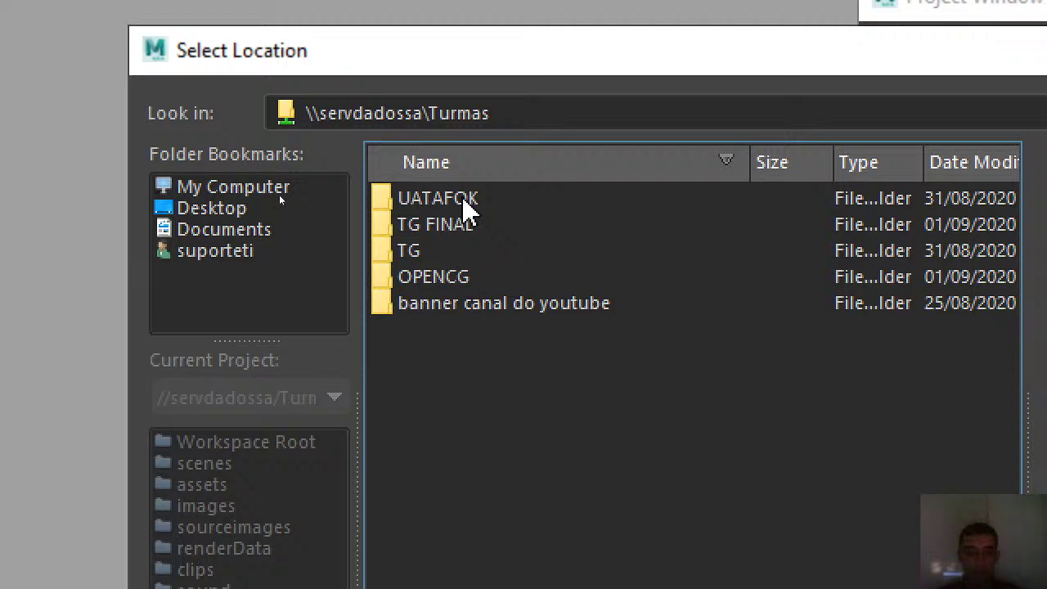
left_click(250, 208)
double_click(442, 273)
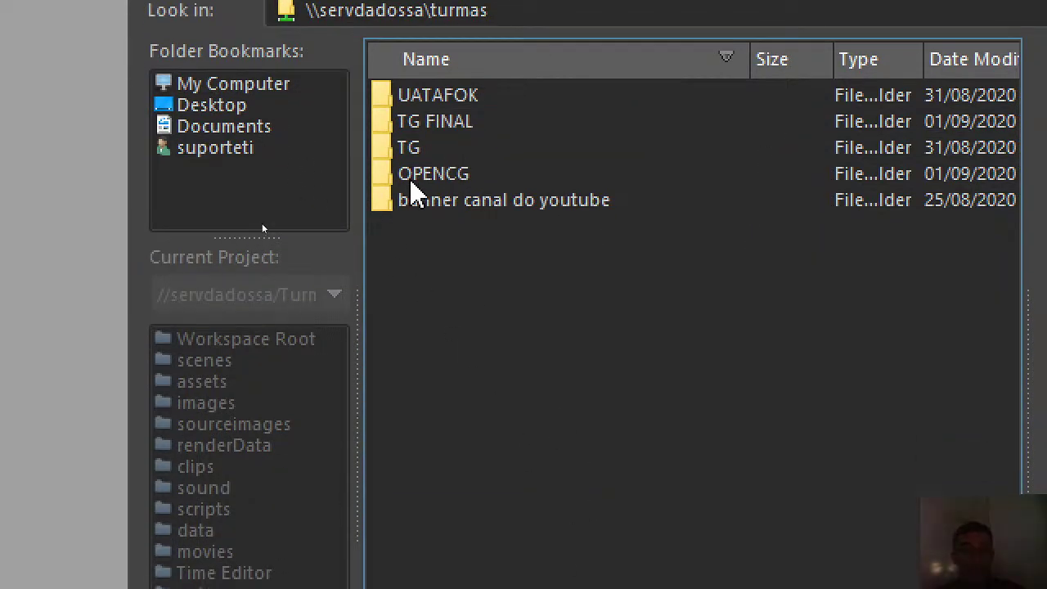
left_click(219, 104)
left_click(232, 85)
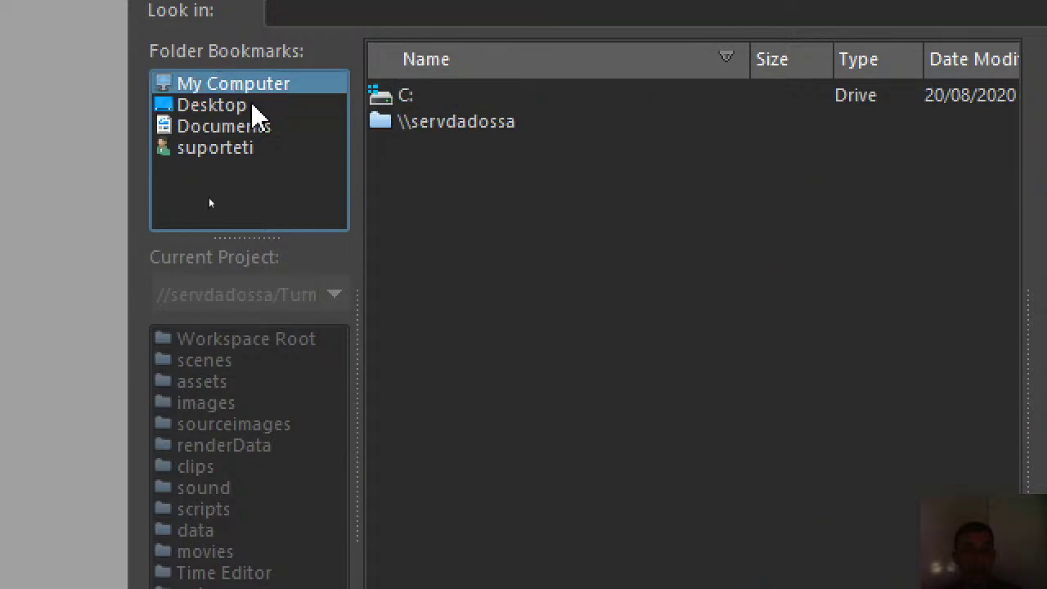
left_click(245, 105)
left_click(236, 84)
- Open servdadossa > Professor > _Felipe > Felipe in the location browser
left_click(454, 123)
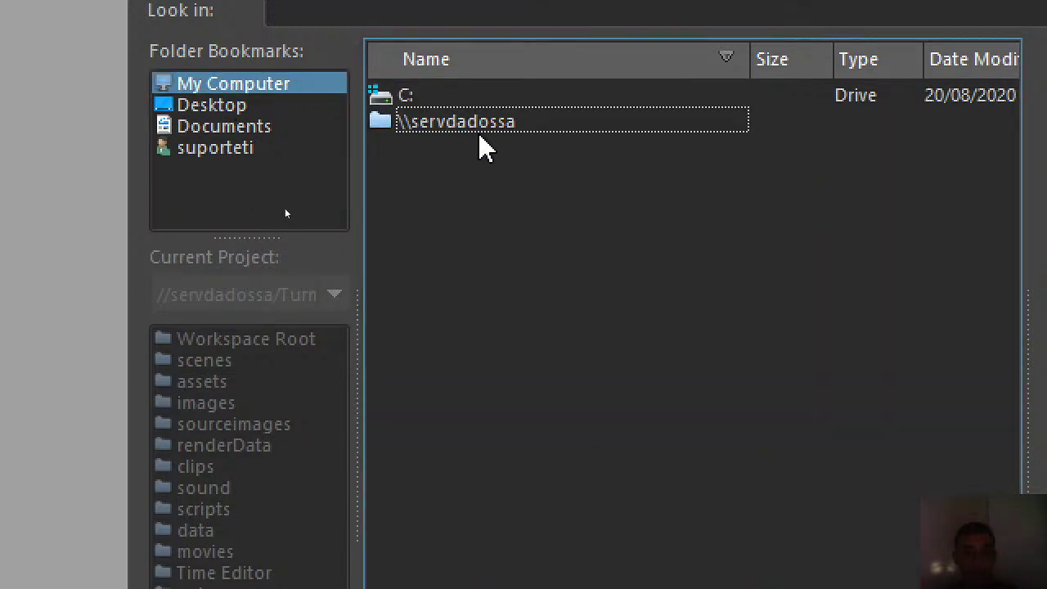
double_click(490, 125)
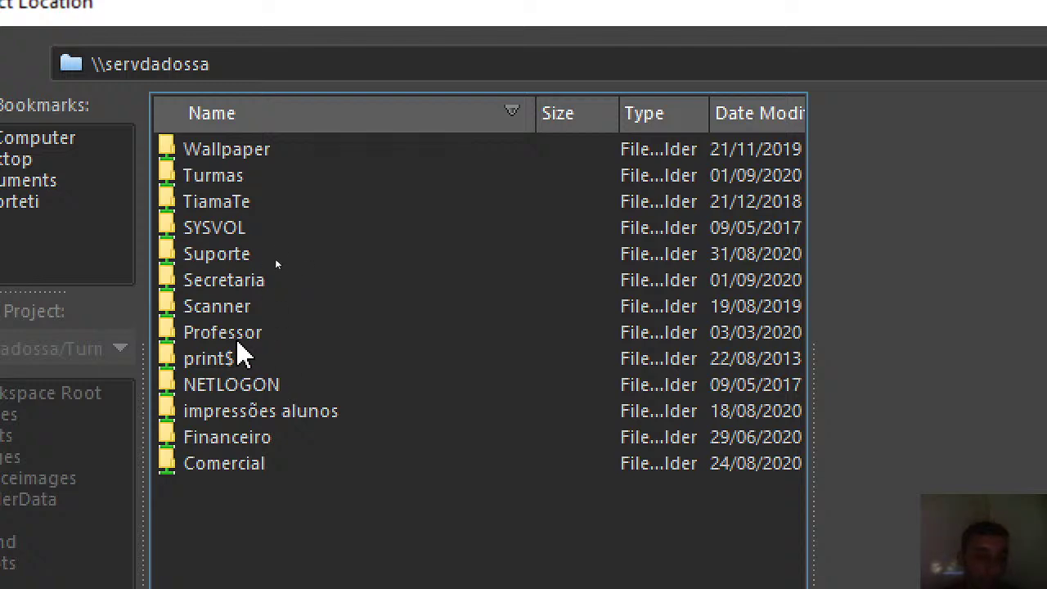
double_click(233, 331)
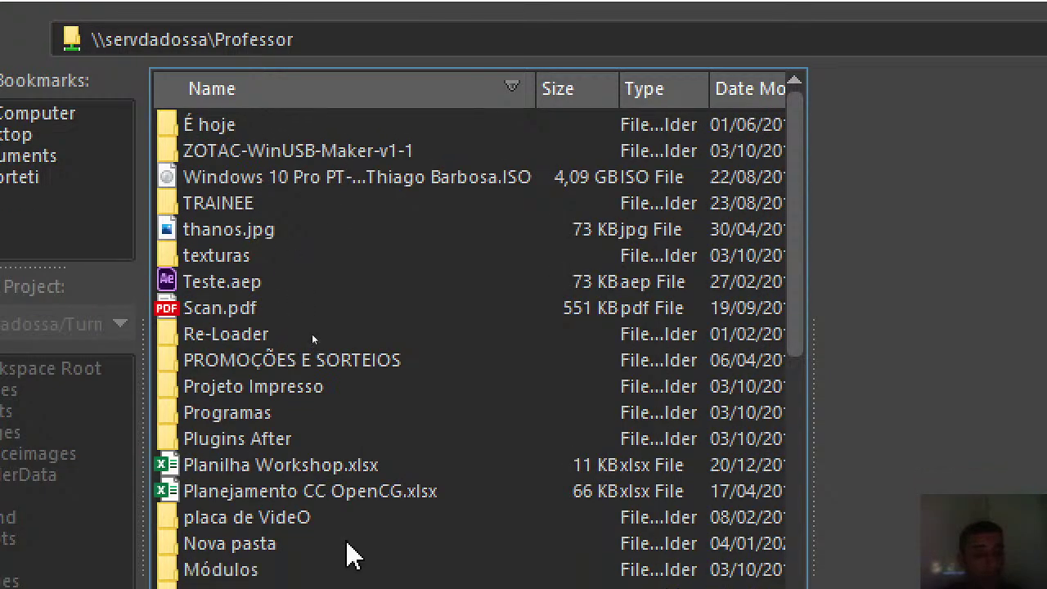
scroll(491, 450, "down", 3)
left_click_drag(794, 269, 776, 382)
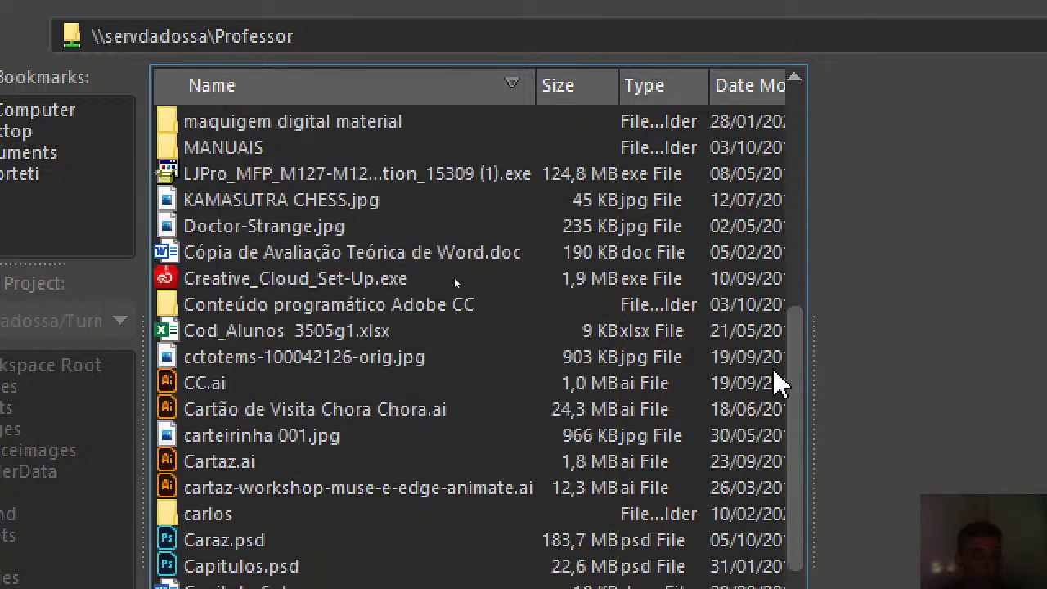
scroll(775, 405, "down", 2)
scroll(761, 490, "down", 3)
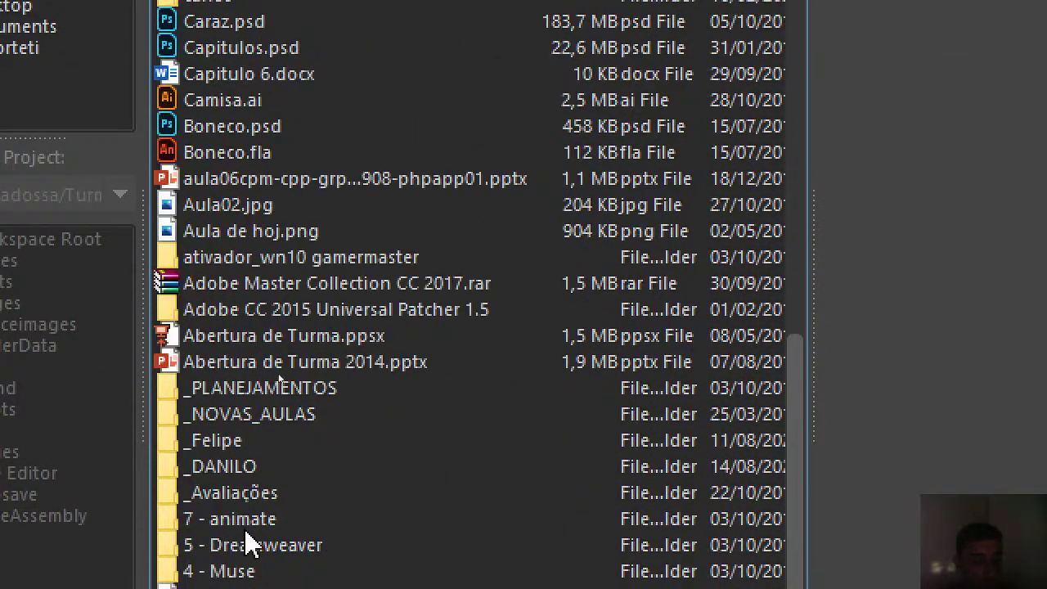
double_click(200, 446)
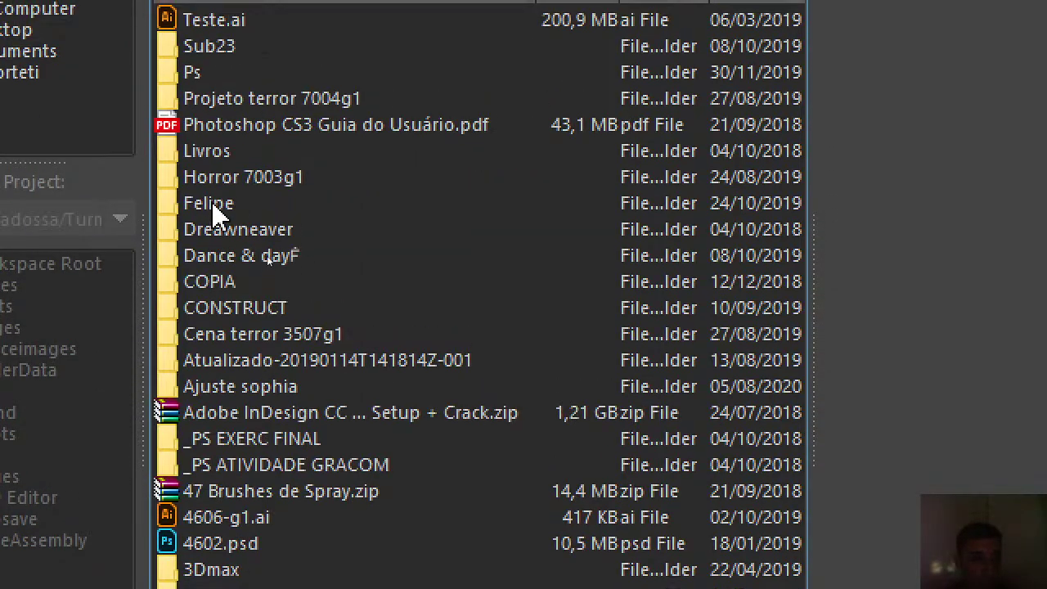
double_click(222, 205)
- Create a new folder named 3d girl inside Felipe and choose it
right_click(246, 251)
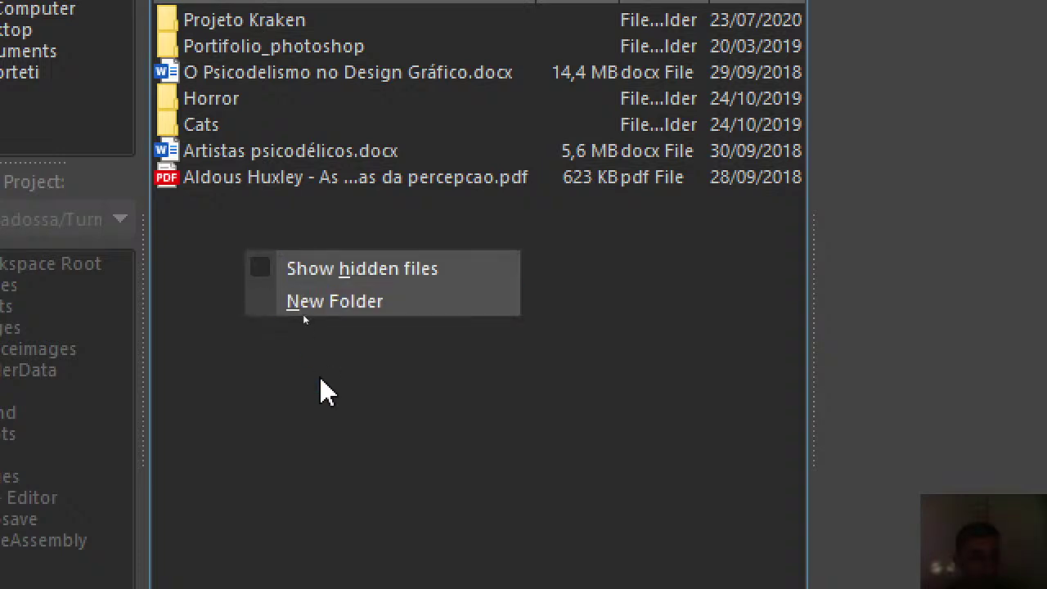
left_click(323, 304)
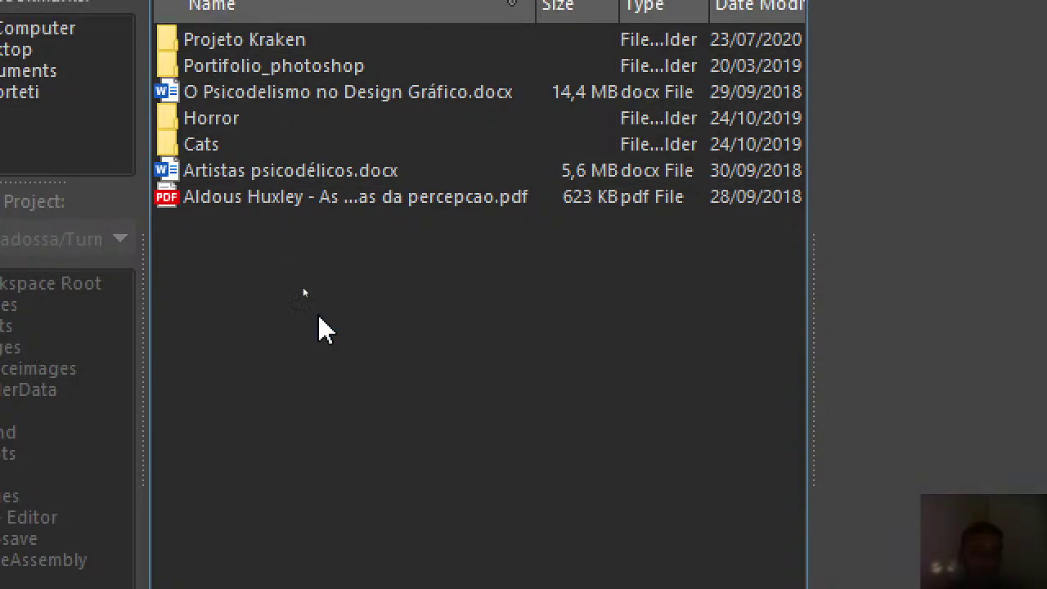
key("BackSpace")
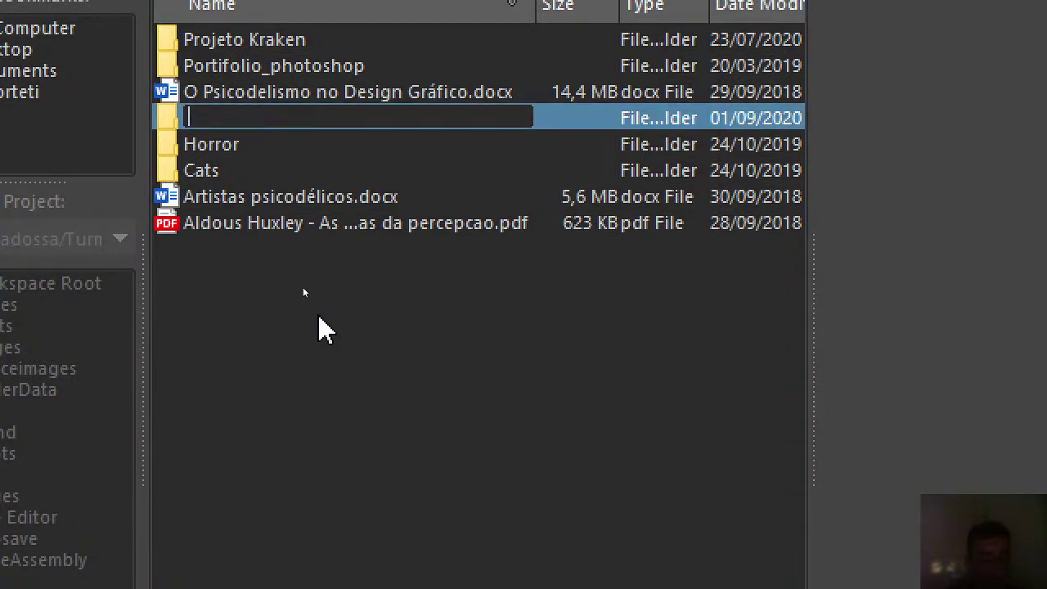
type("3d q")
key("Return")
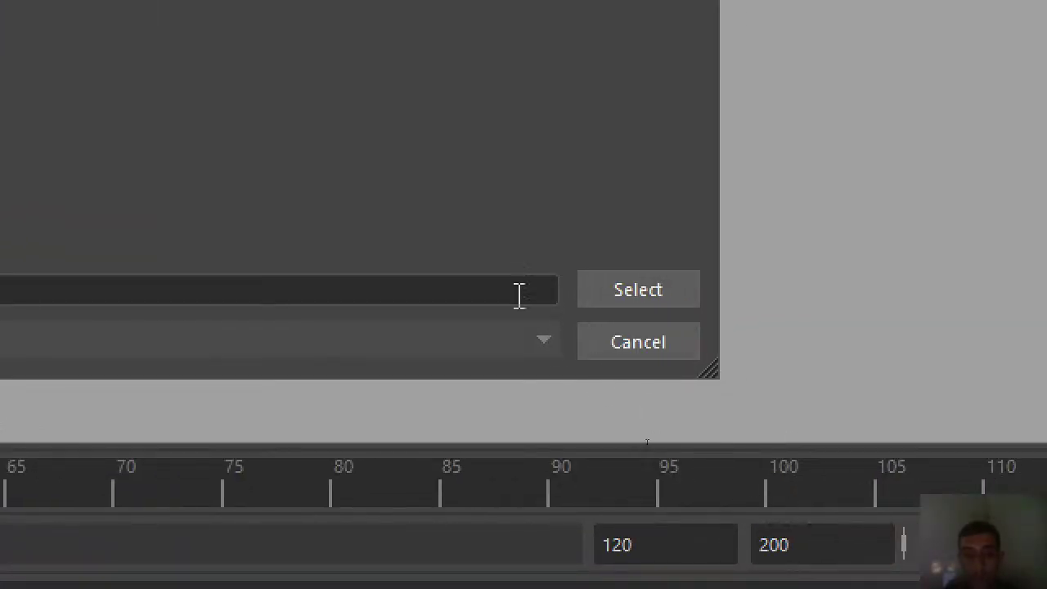
left_click(516, 293)
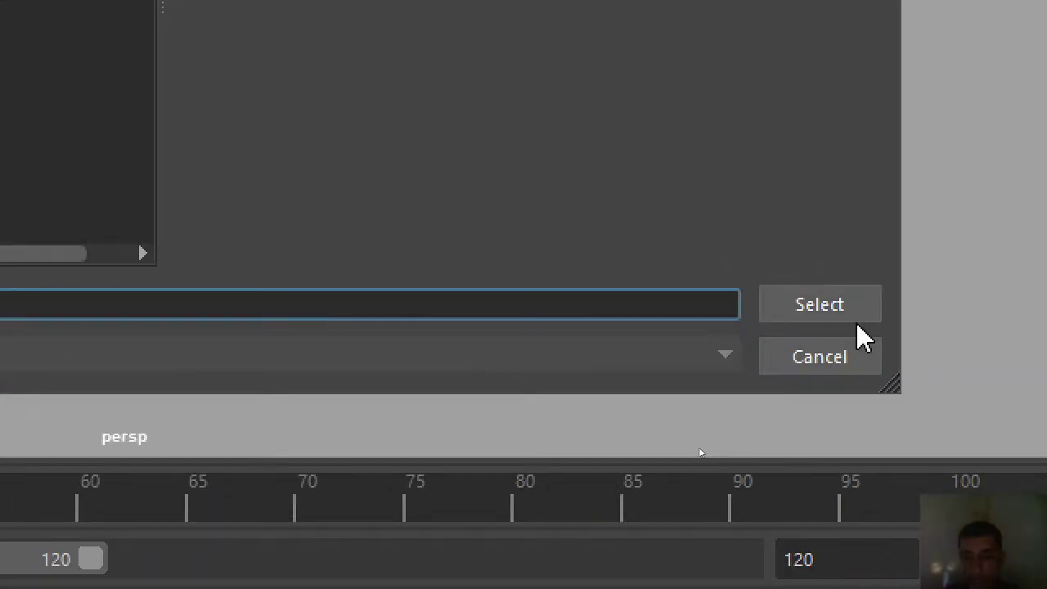
- Set the 3d girl folder as location and accept, which fails to create the directory
left_click(854, 318)
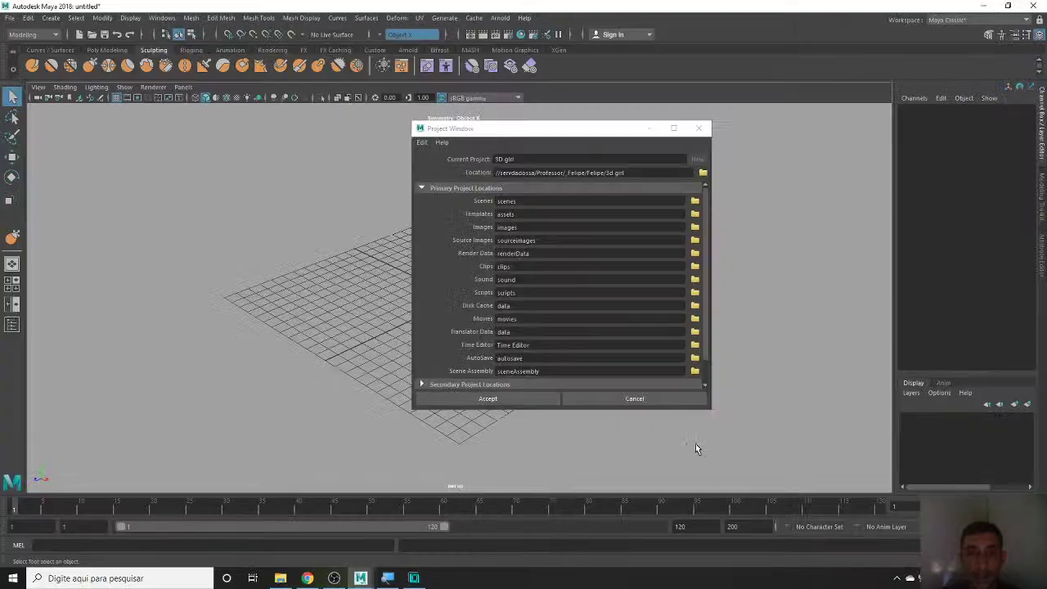
left_click(527, 400)
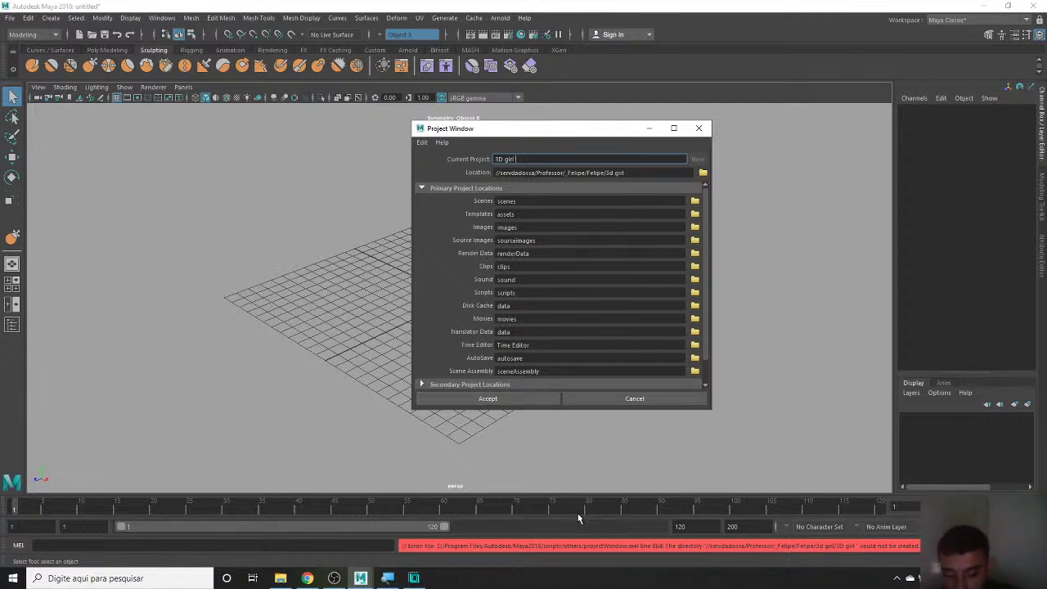
left_click(646, 172)
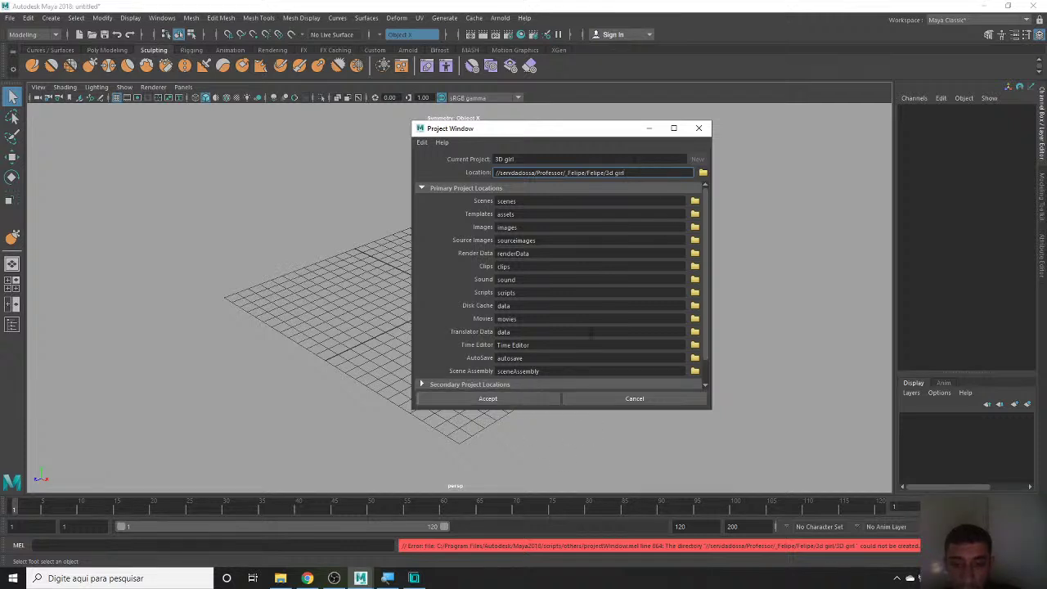
- Rebrowse the project location through servdadossa > Turmas into the OPENCG folder
left_click(703, 173)
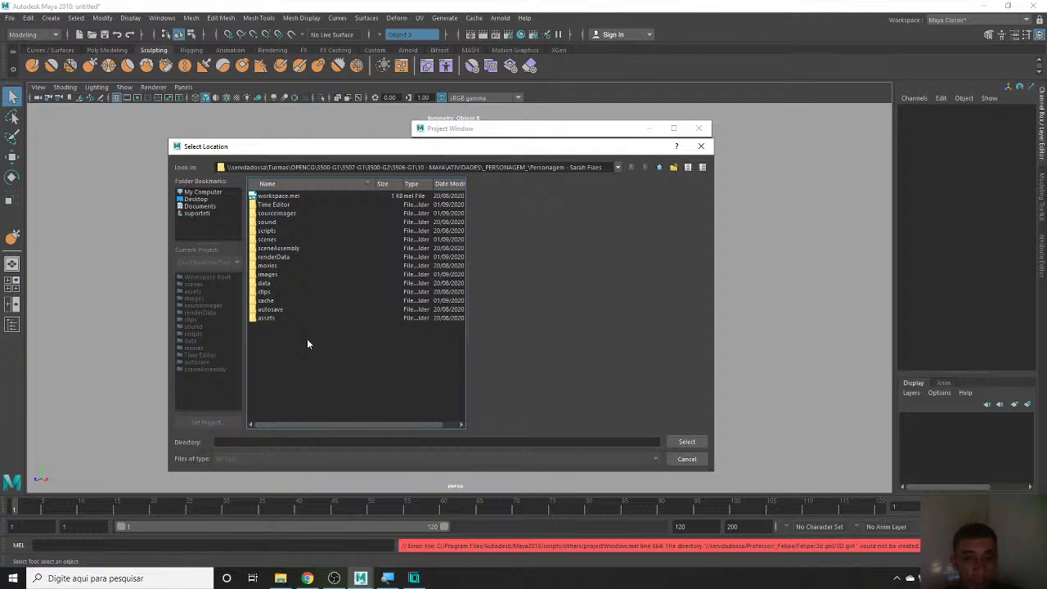
left_click(202, 192)
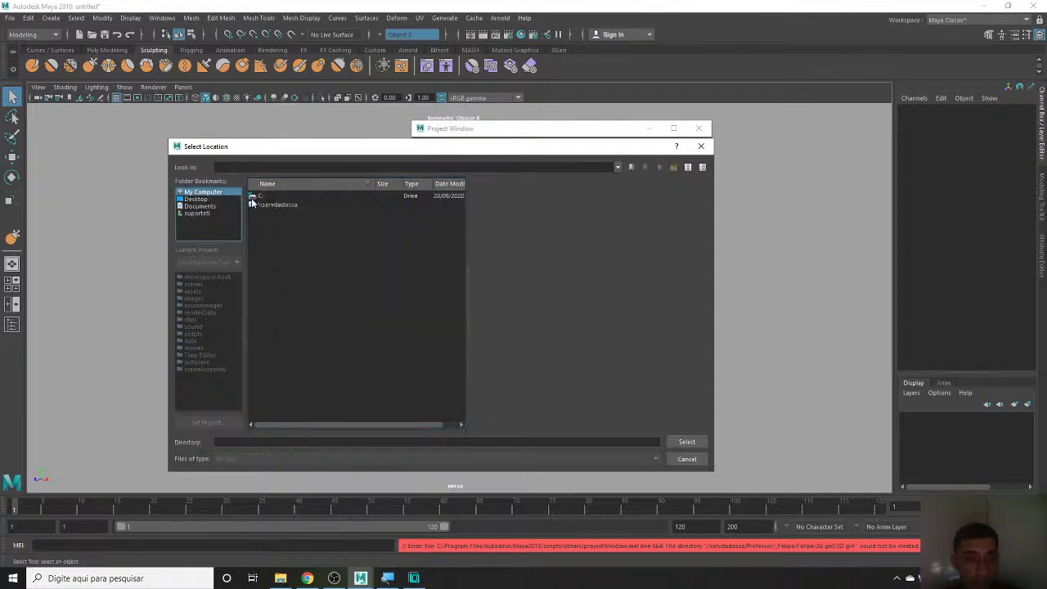
double_click(261, 200)
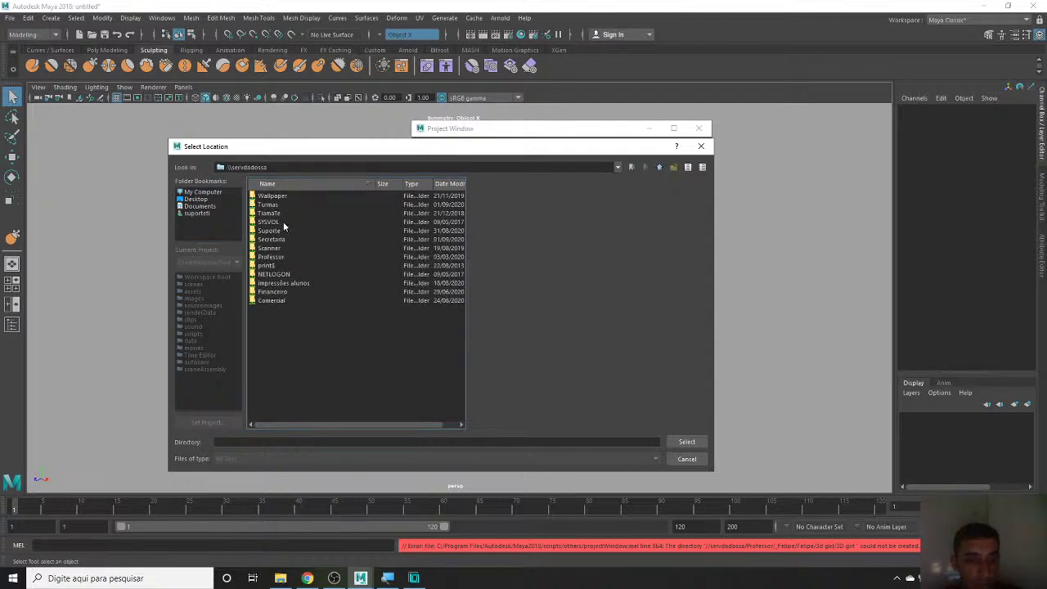
double_click(277, 205)
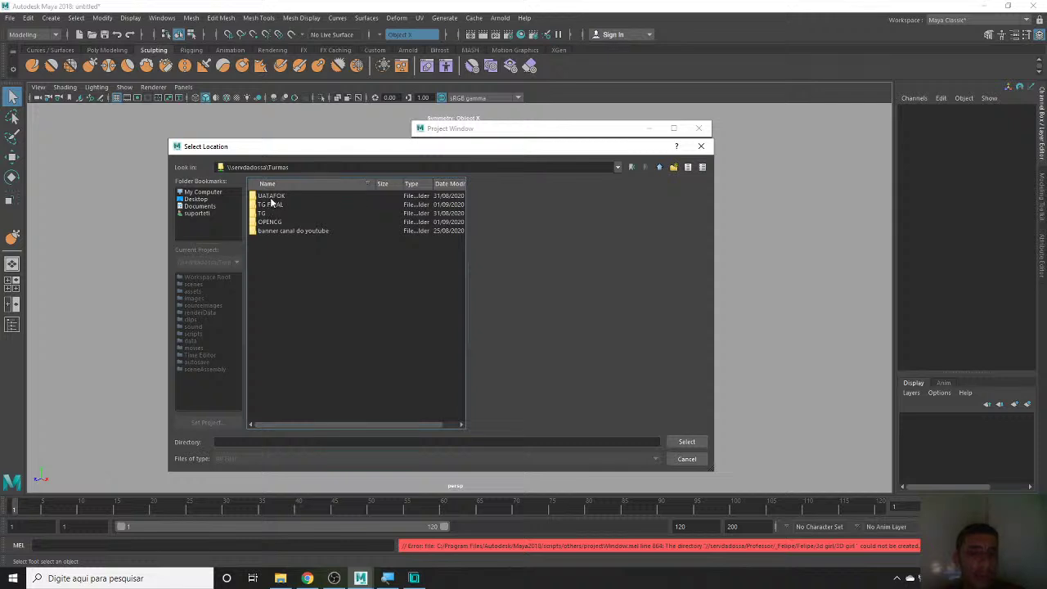
double_click(264, 222)
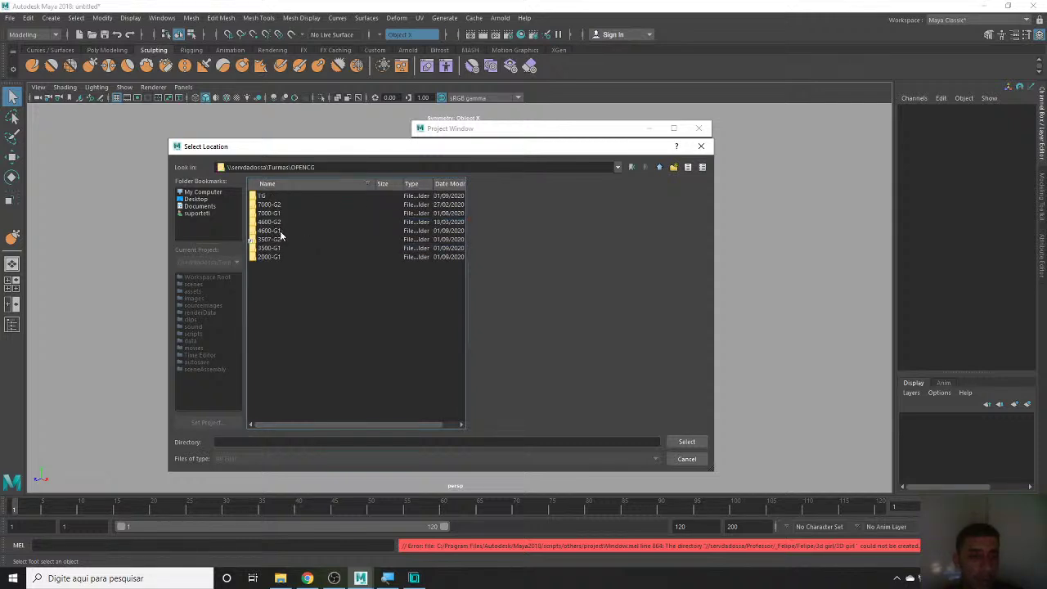
double_click(274, 239)
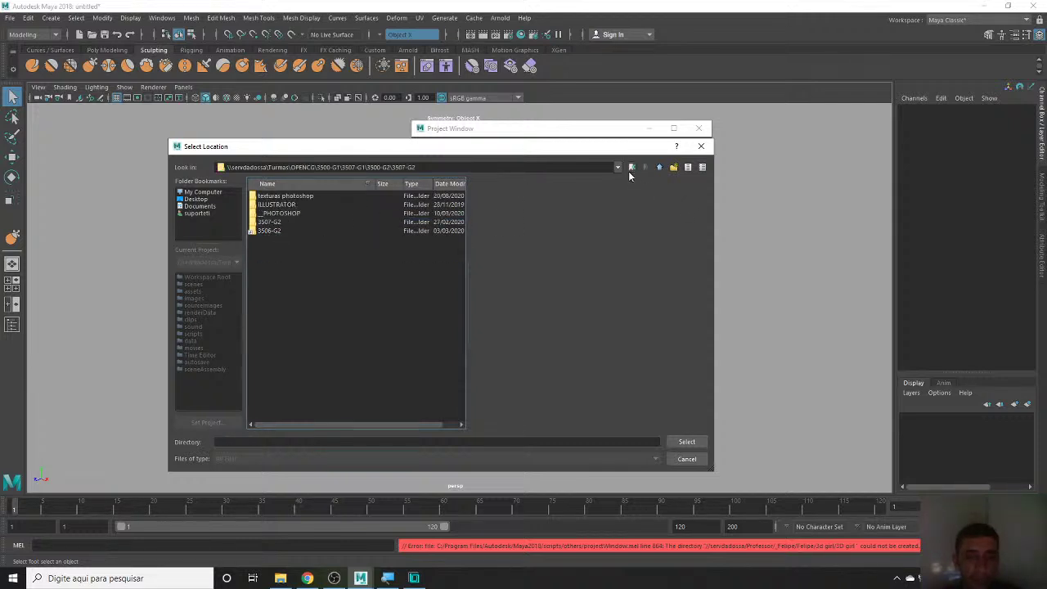
left_click(631, 166)
- Continue into 3500-G1 > 3507-G1 > MAYA > ATIVIDADES > 3d character desing
double_click(278, 248)
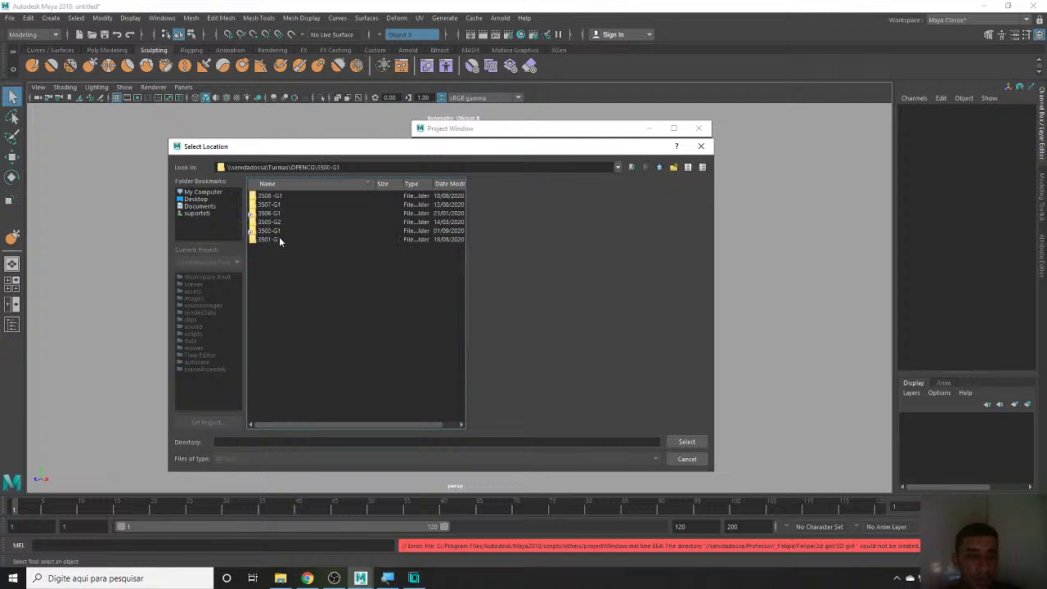
double_click(283, 206)
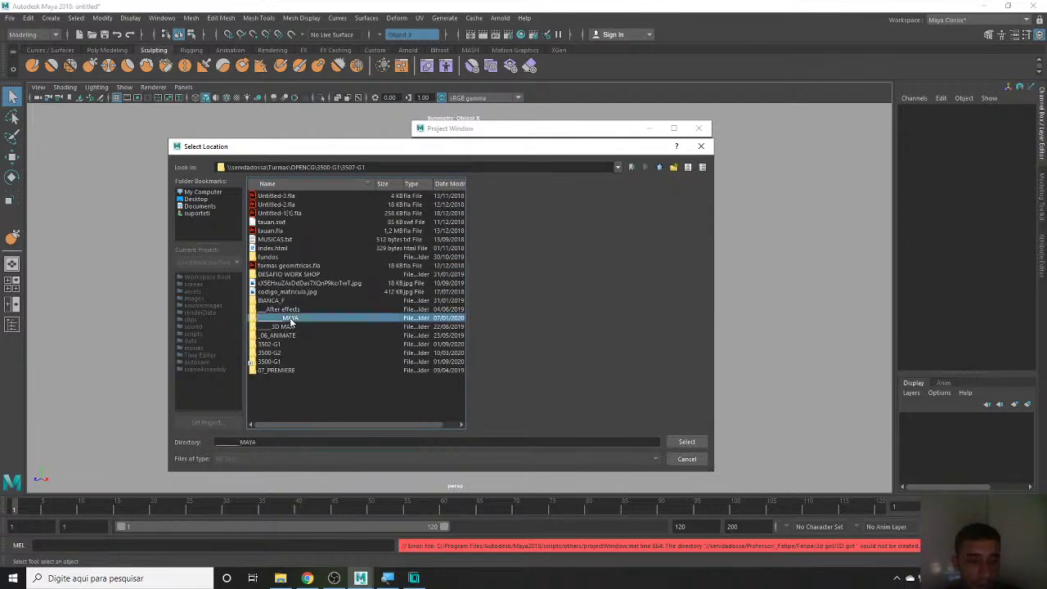
double_click(286, 317)
double_click(277, 203)
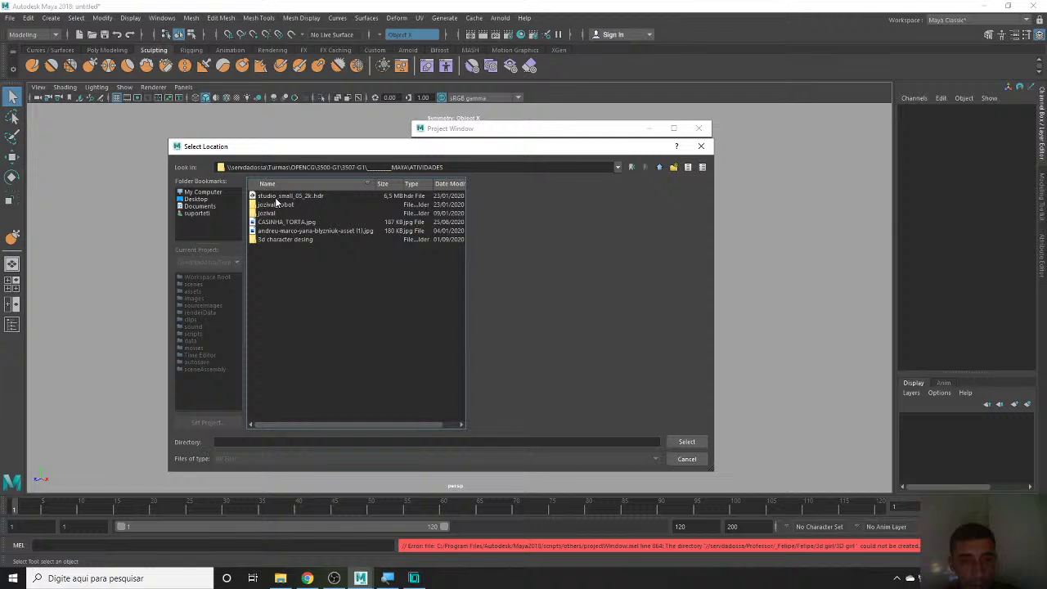
right_click(299, 270)
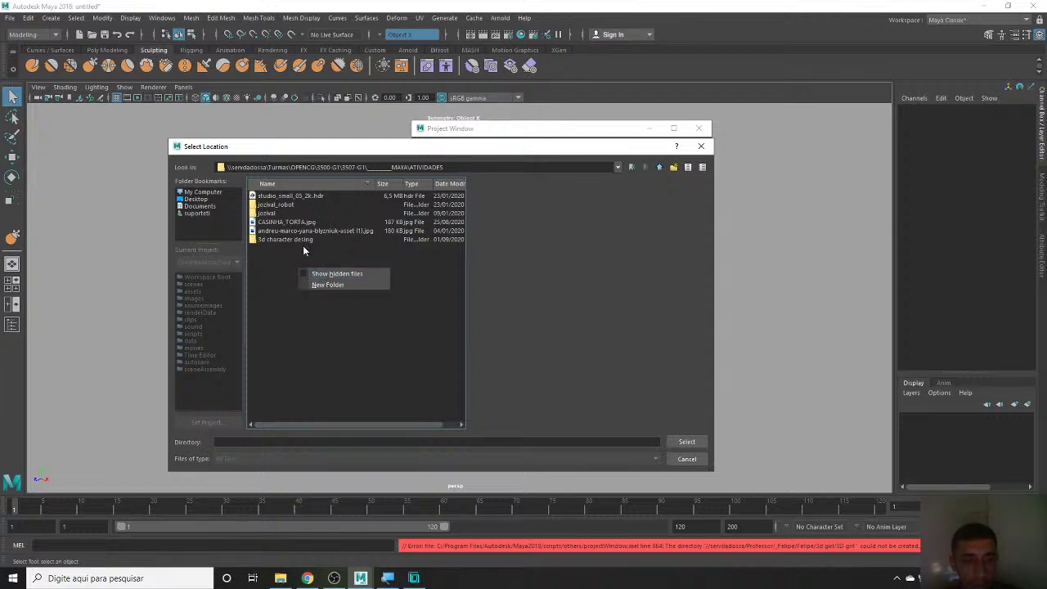
double_click(296, 239)
right_click(312, 249)
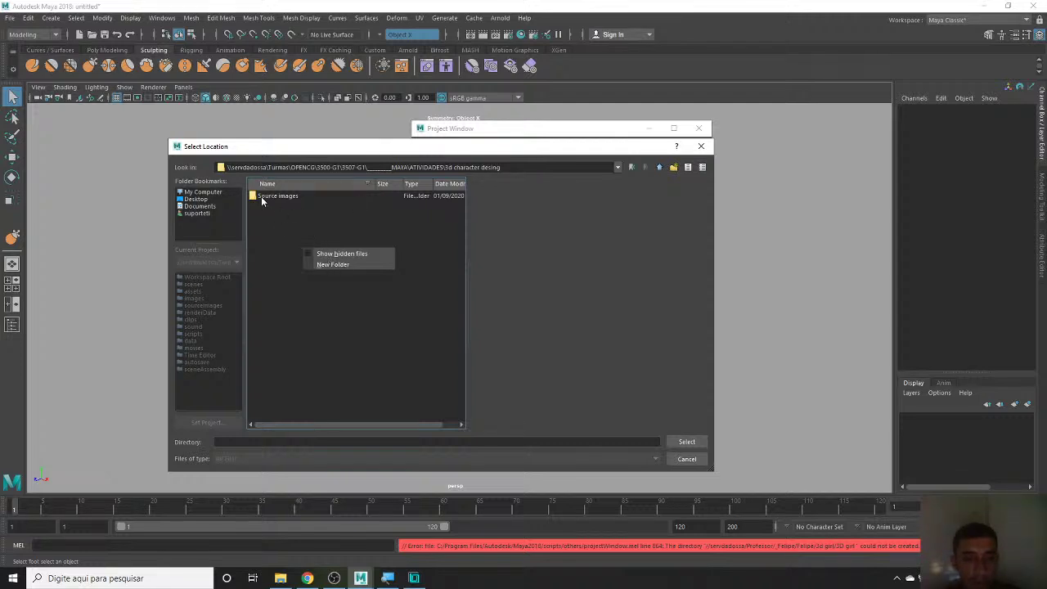
- Close Maya's crash Error Report without sending and acknowledge the cancelled message
key("alt+Tab")
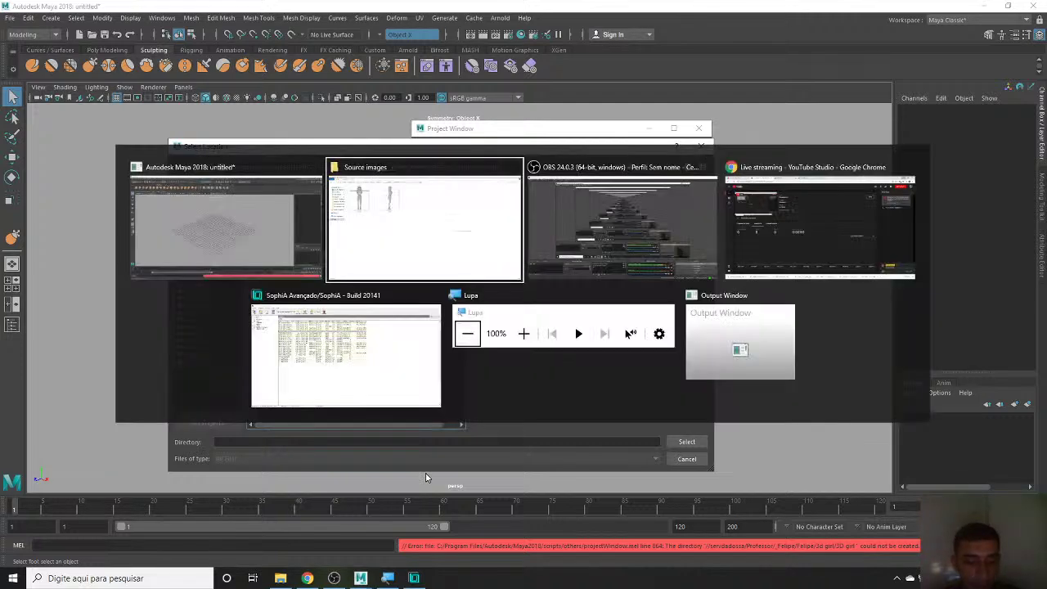
left_click(254, 248)
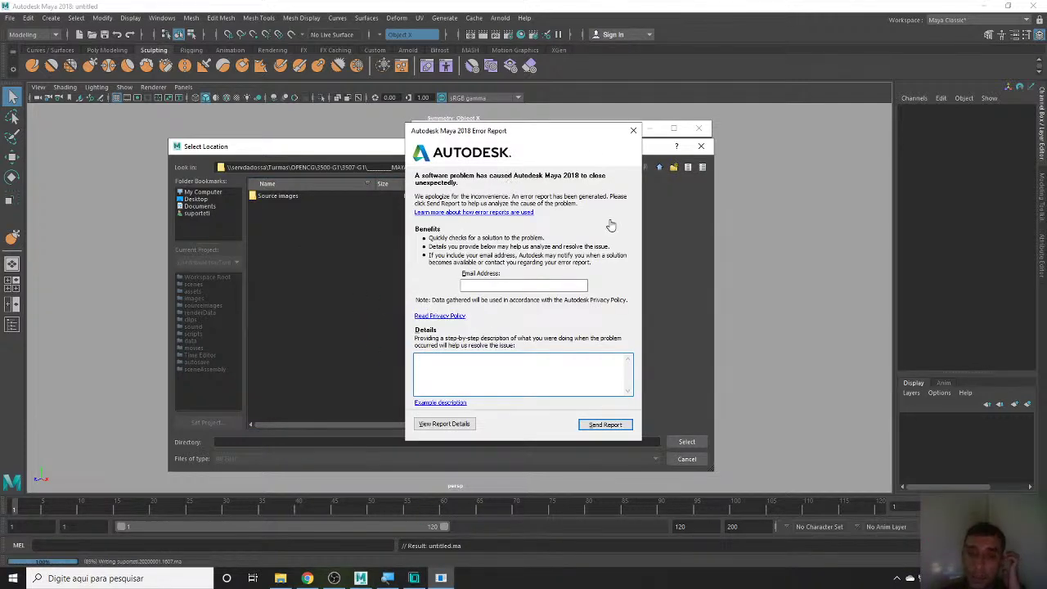
left_click(633, 130)
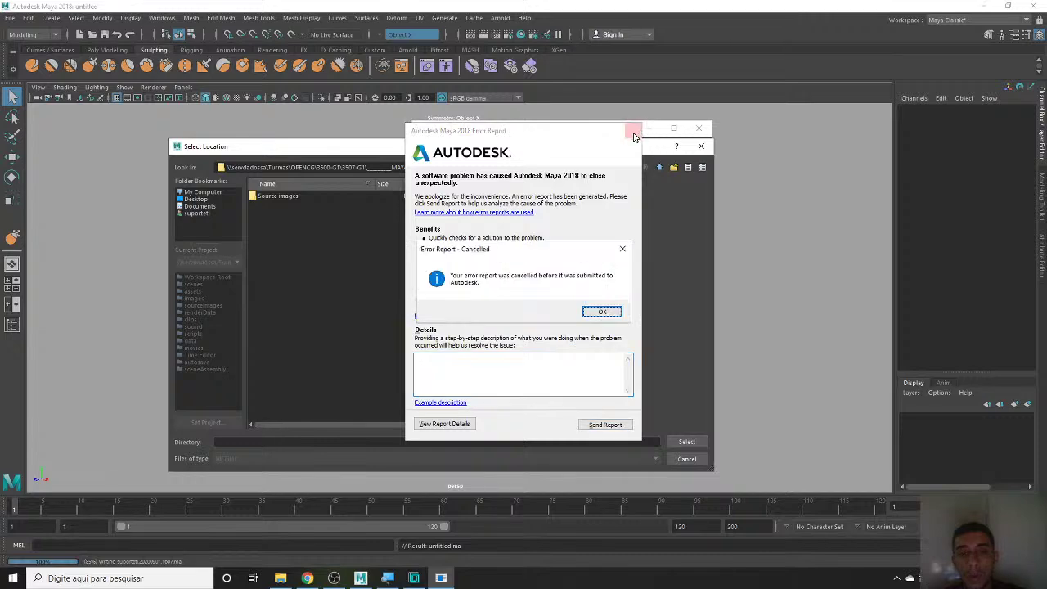
left_click(607, 312)
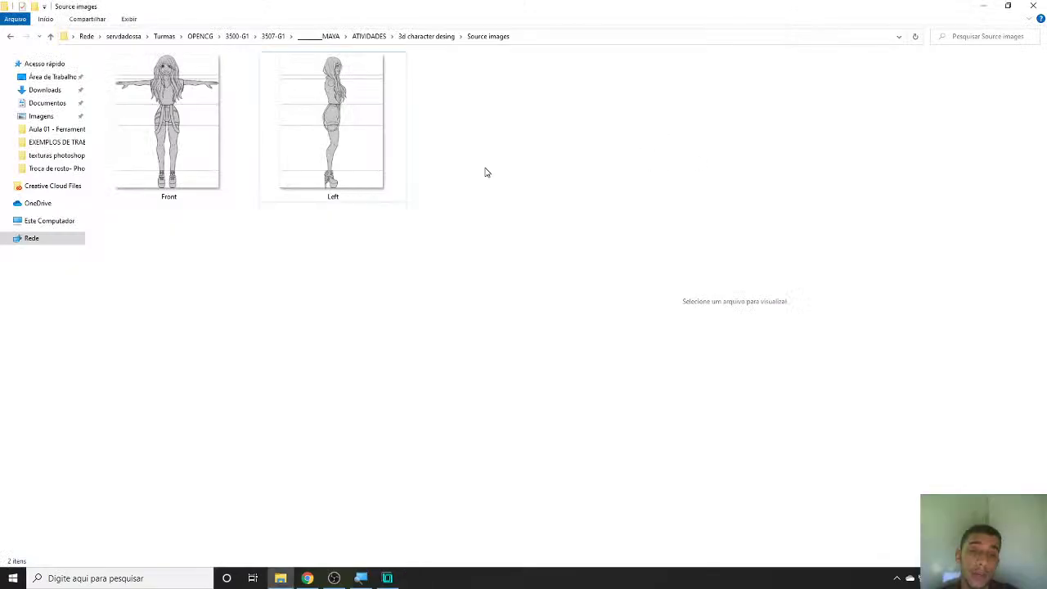
- Show the desktop and relaunch Autodesk Maya 2018 from a Start menu search for 'maya'
key("super+d")
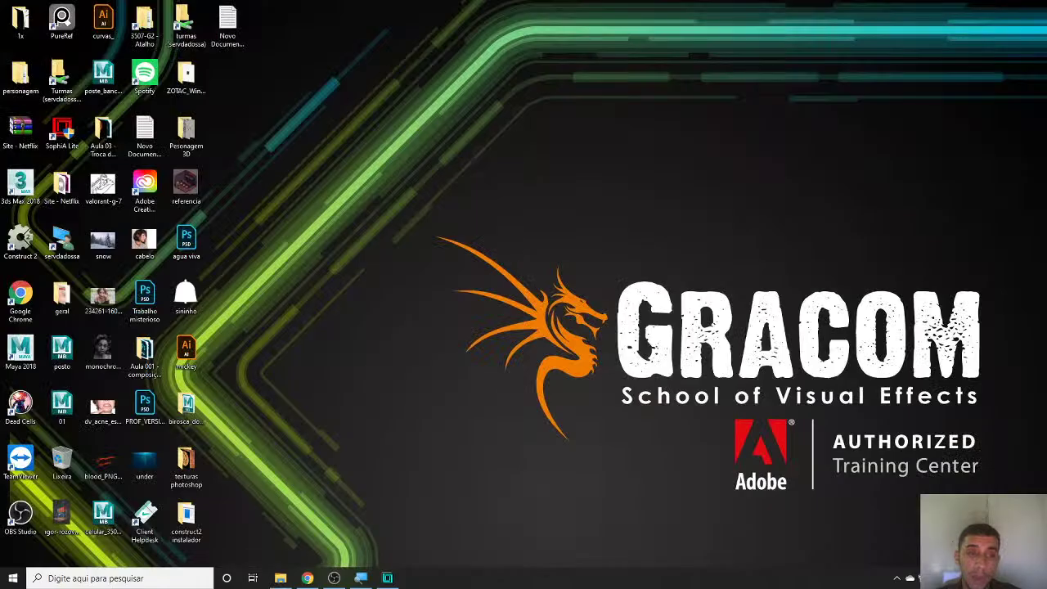
key("super")
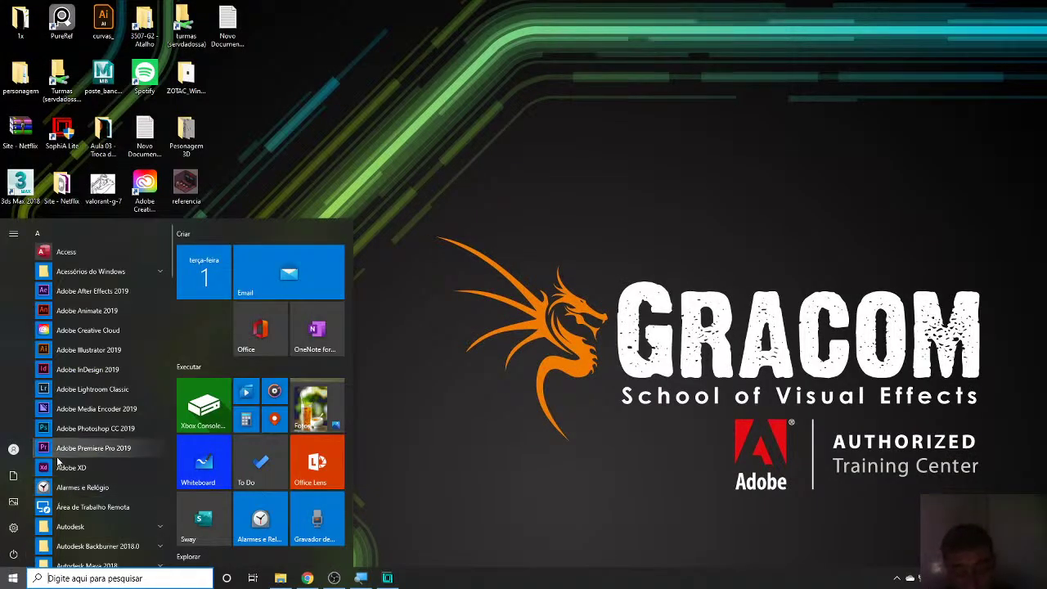
type("maya")
key("Return")
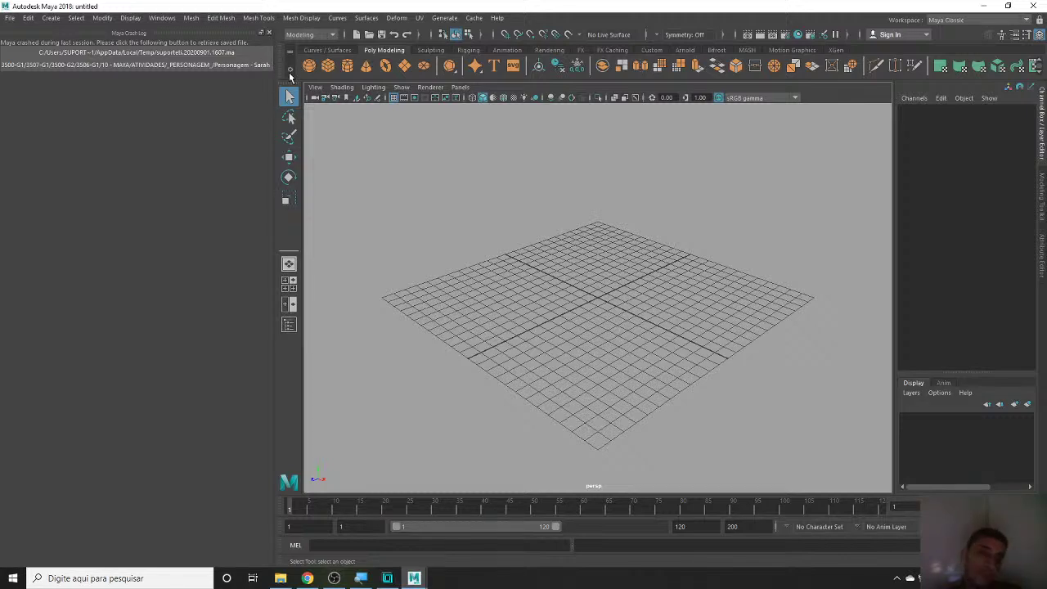
- Close the left-hand crash-log panel and open the File menu
left_click(269, 32)
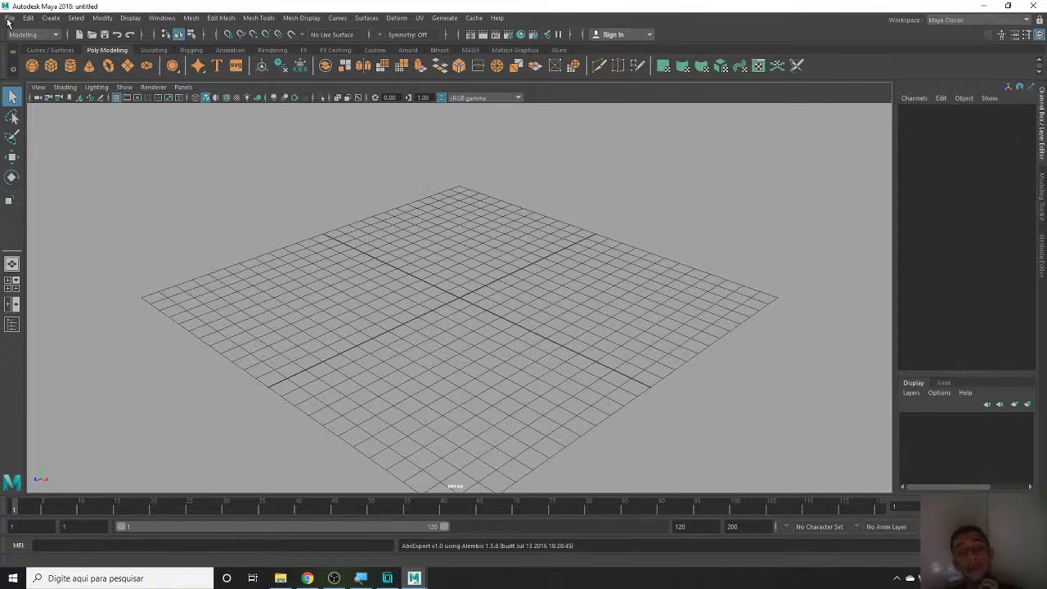
left_click(9, 18)
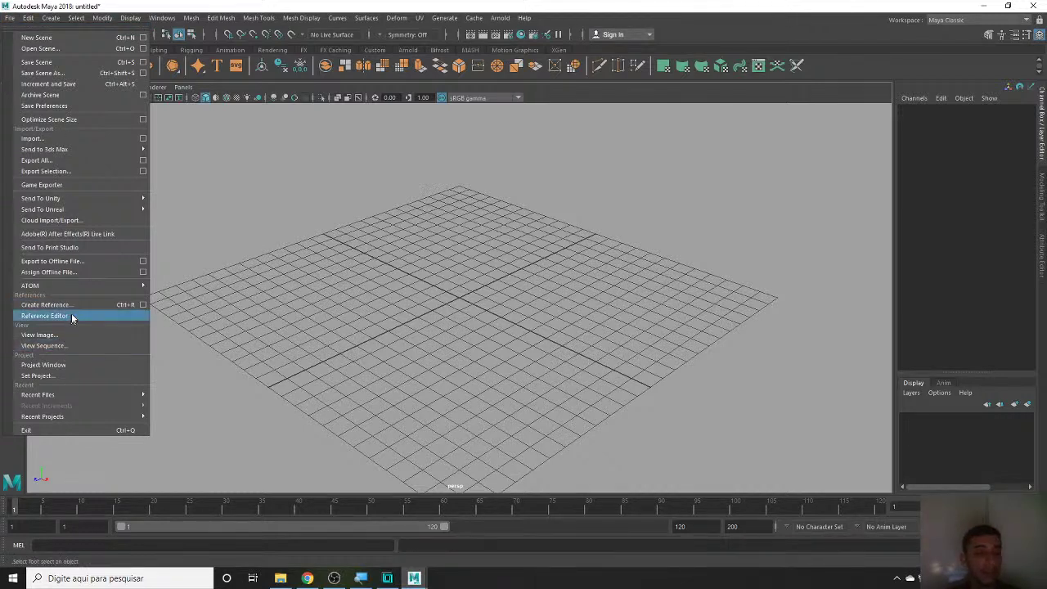
mouse_move(30, 284)
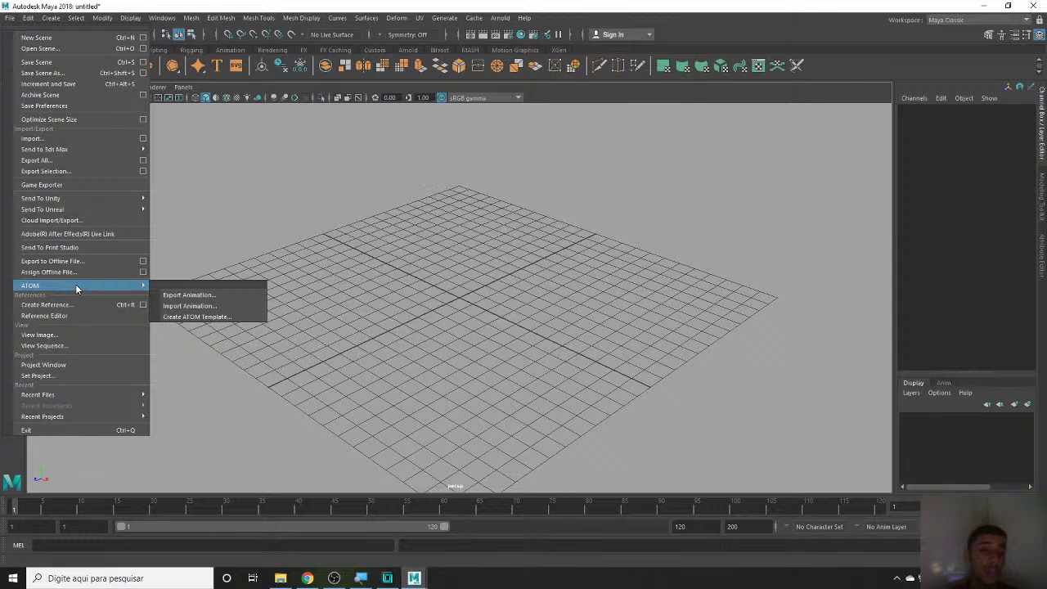
- In the Project Window, start a new project named 'Girl 3D'
left_click(58, 365)
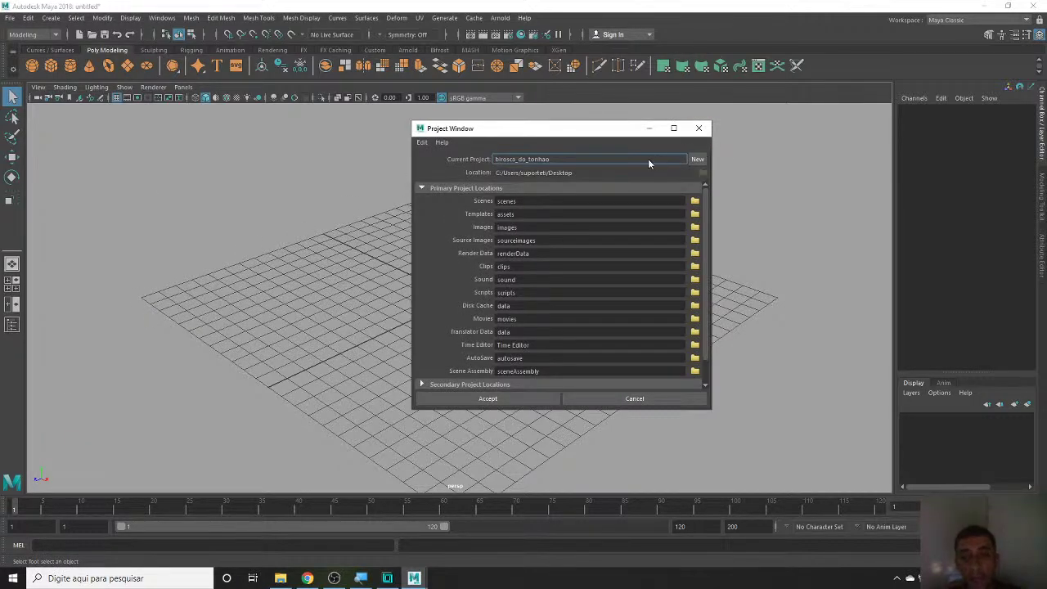
left_click_drag(649, 164, 454, 162)
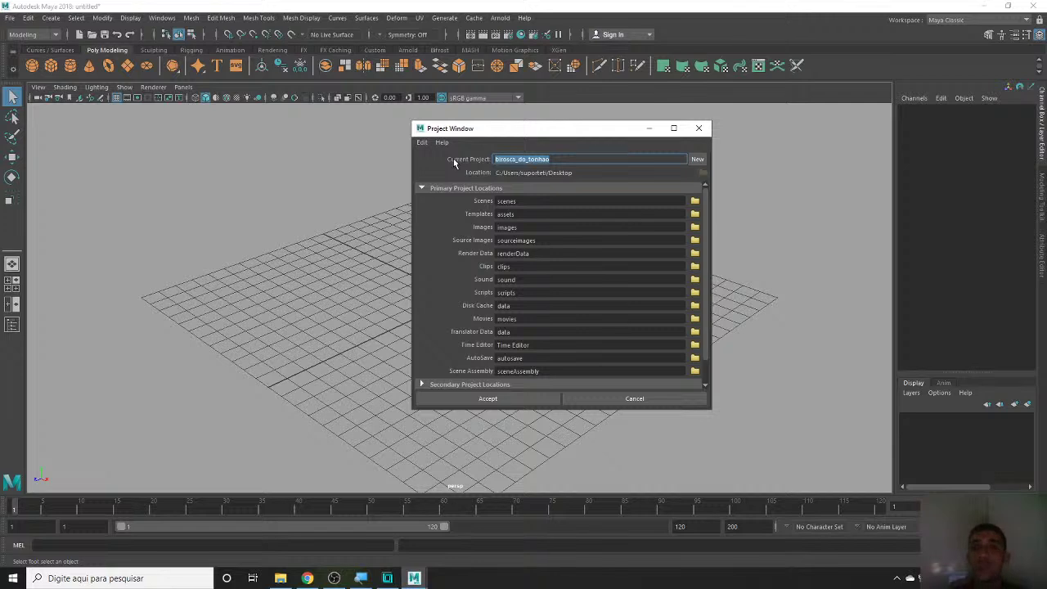
left_click(697, 158)
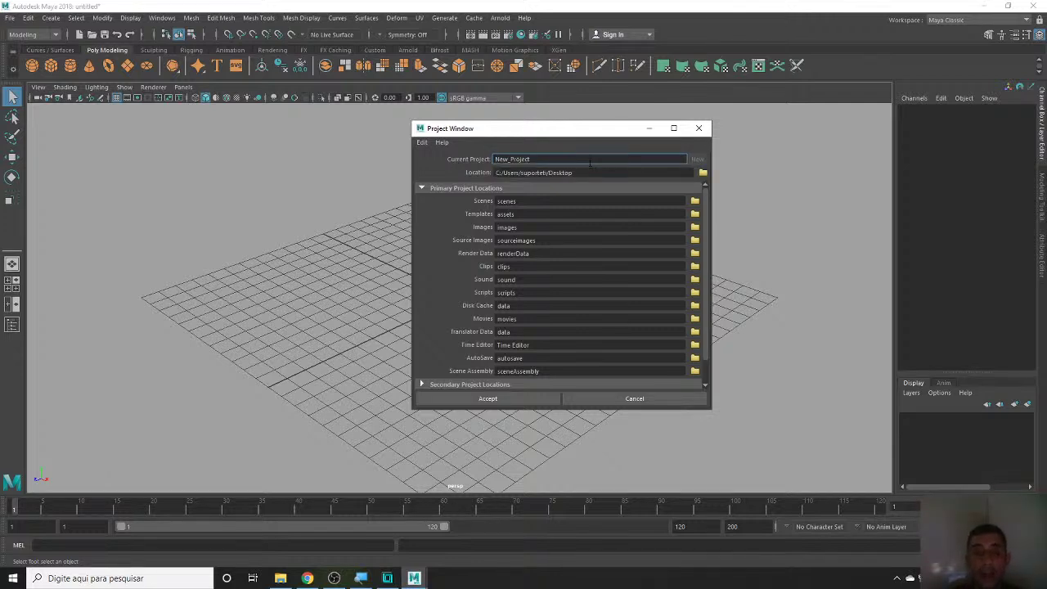
double_click(589, 162)
key("BackSpace")
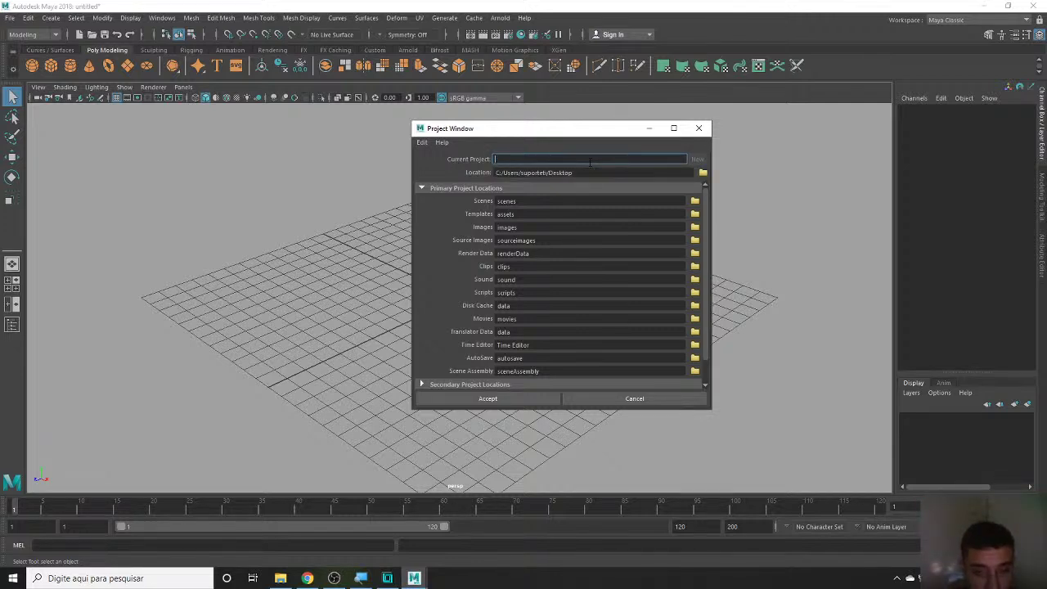
type("Girl")
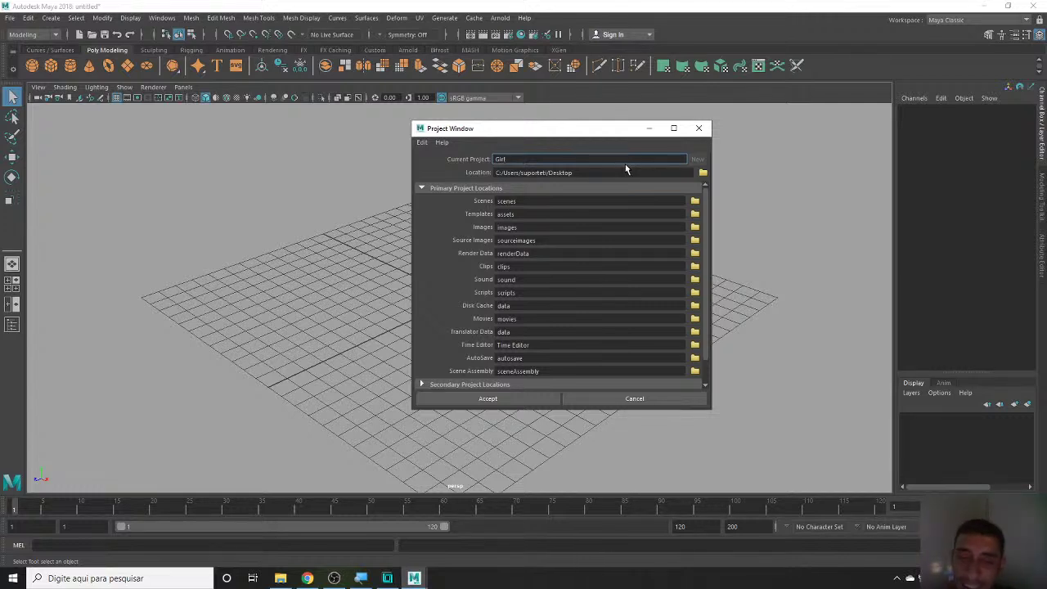
type(" 3D")
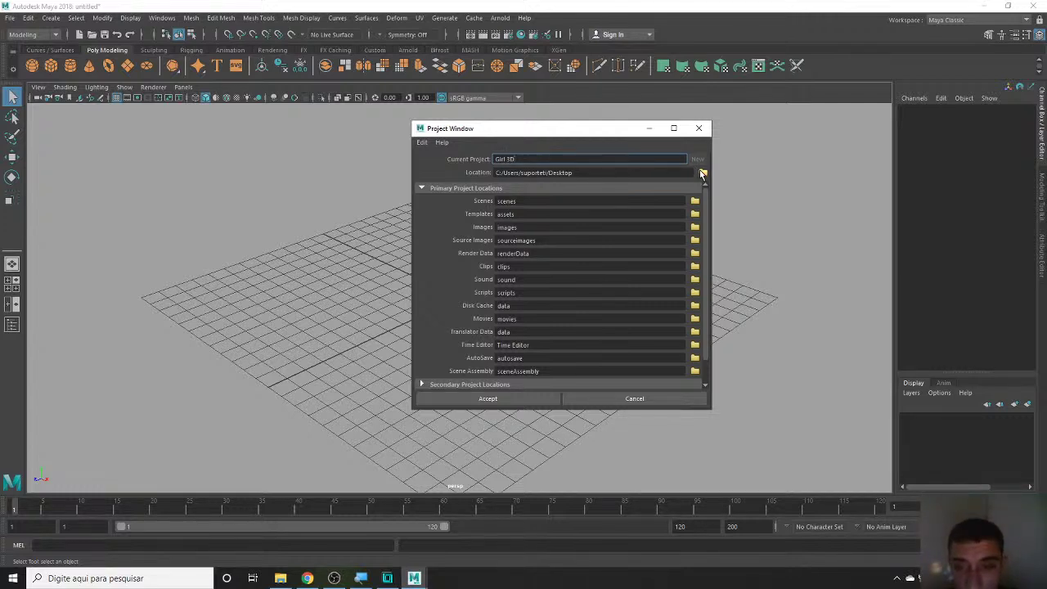
- Browse the location chooser through Turmas, OPENCG, 3507-G1 and MAYA into ATIVIDADES
left_click(700, 174)
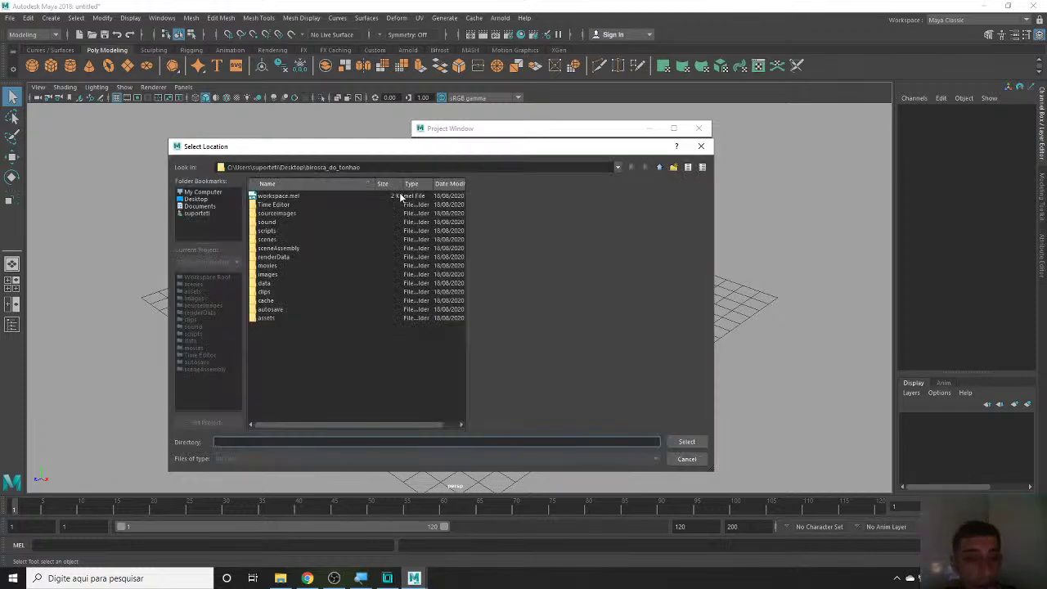
left_click(195, 199)
scroll(294, 298, "down", 5)
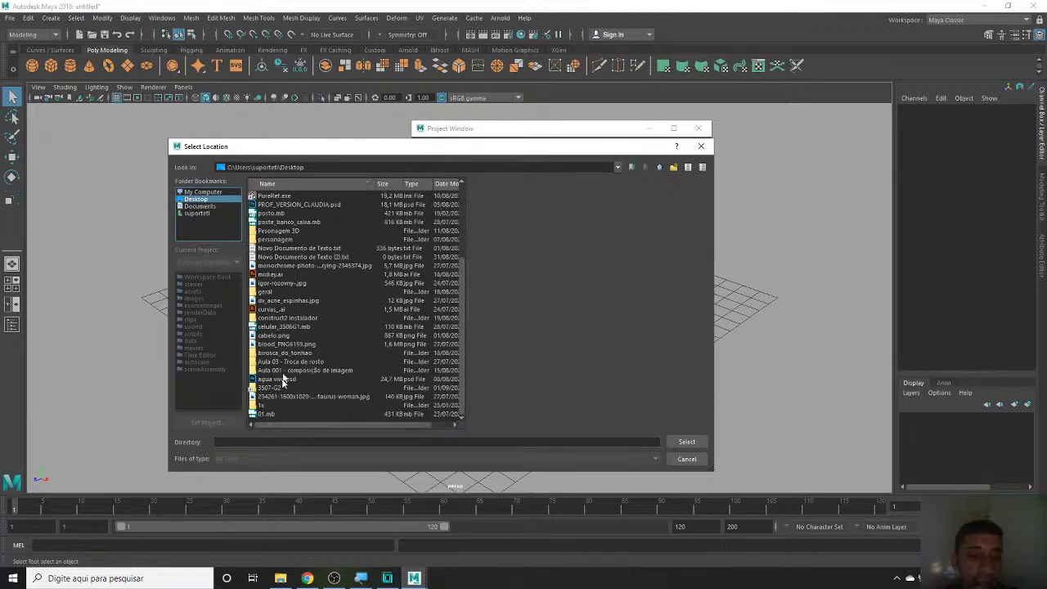
scroll(291, 369, "up", 4)
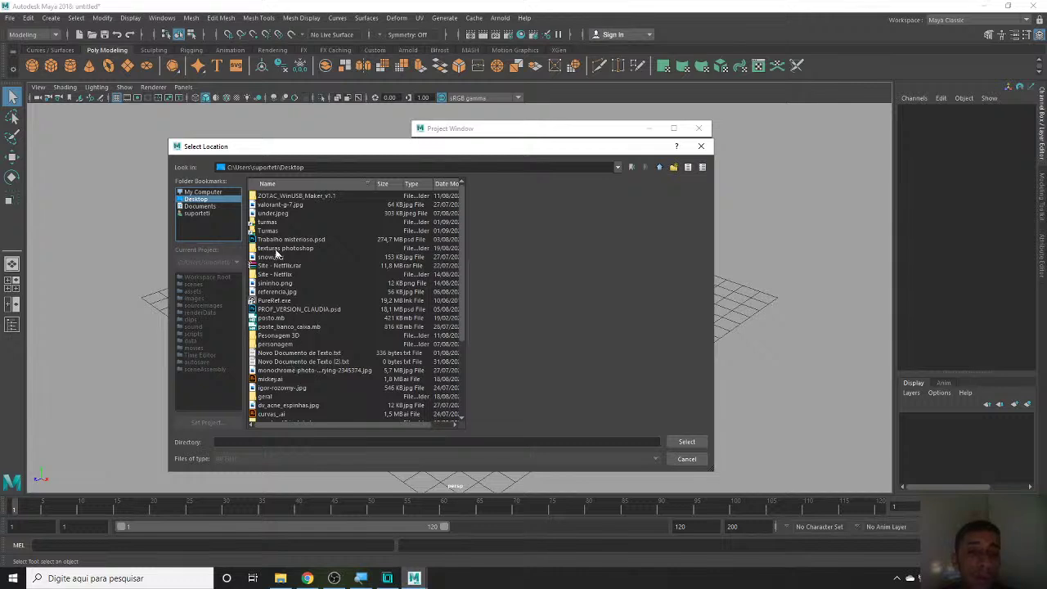
double_click(269, 233)
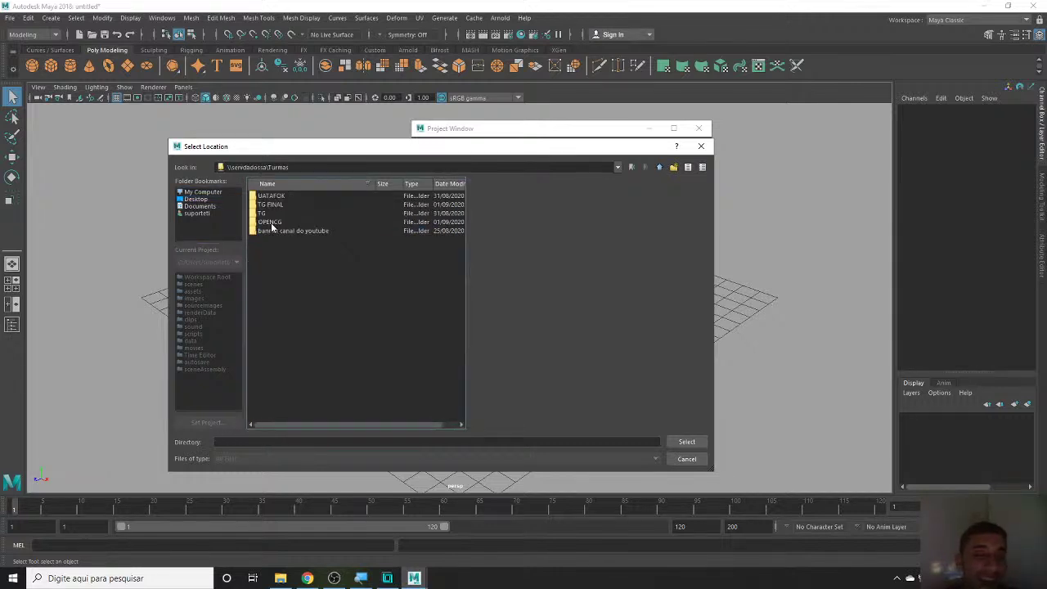
double_click(272, 222)
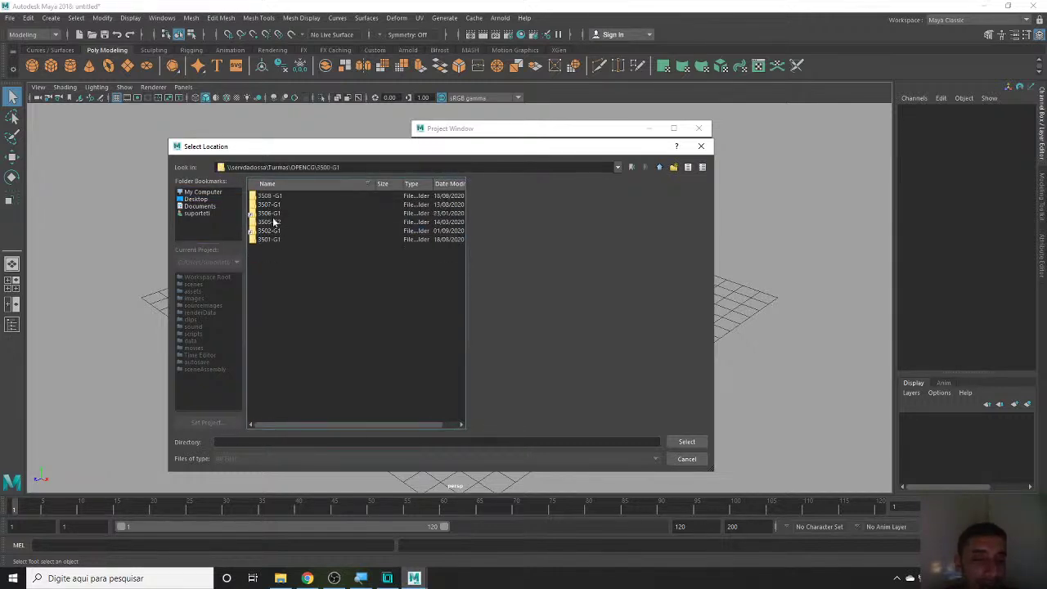
double_click(275, 206)
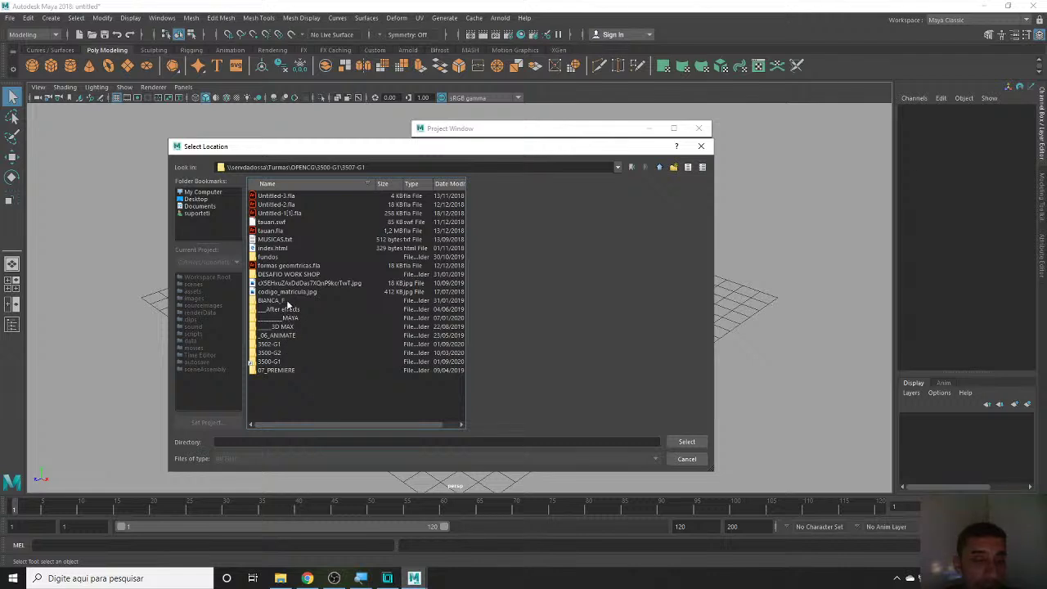
double_click(286, 318)
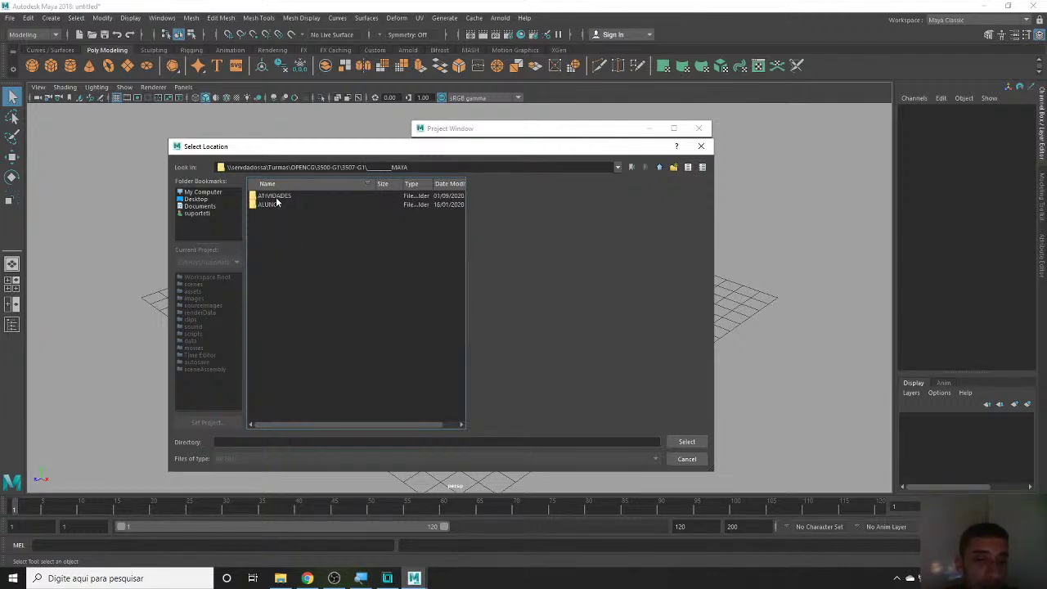
double_click(276, 197)
- Set the location to the 3d character desing folder and accept the Girl 3D project
right_click(305, 279)
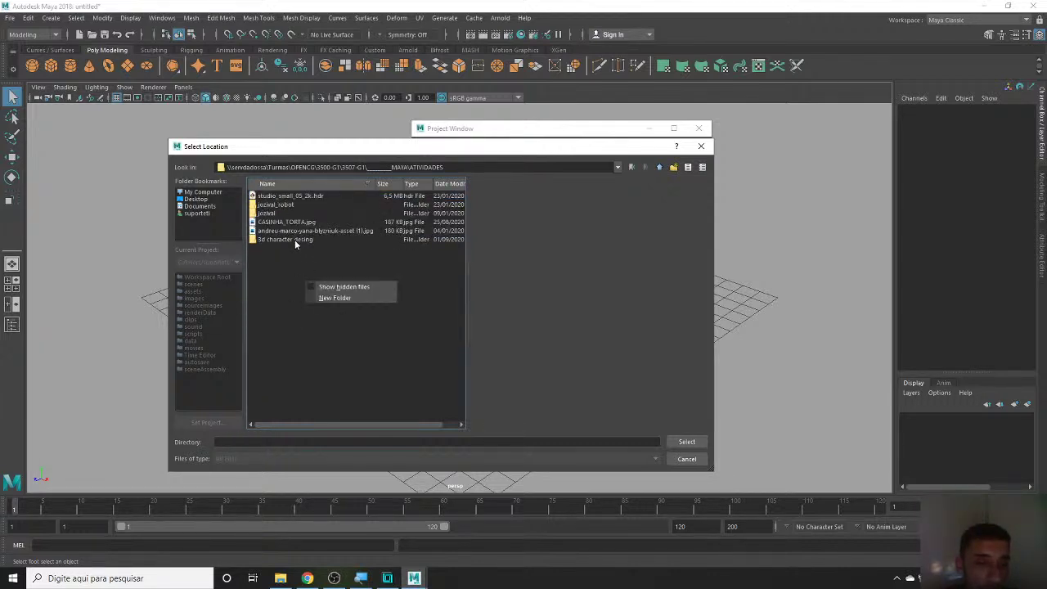
left_click(295, 240)
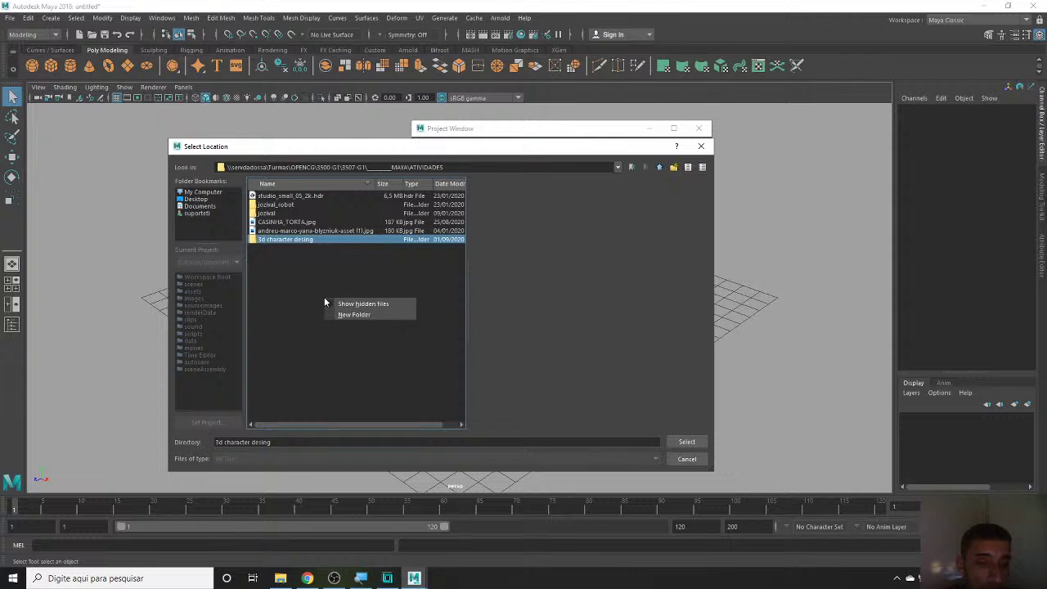
right_click(294, 242)
left_click(309, 248)
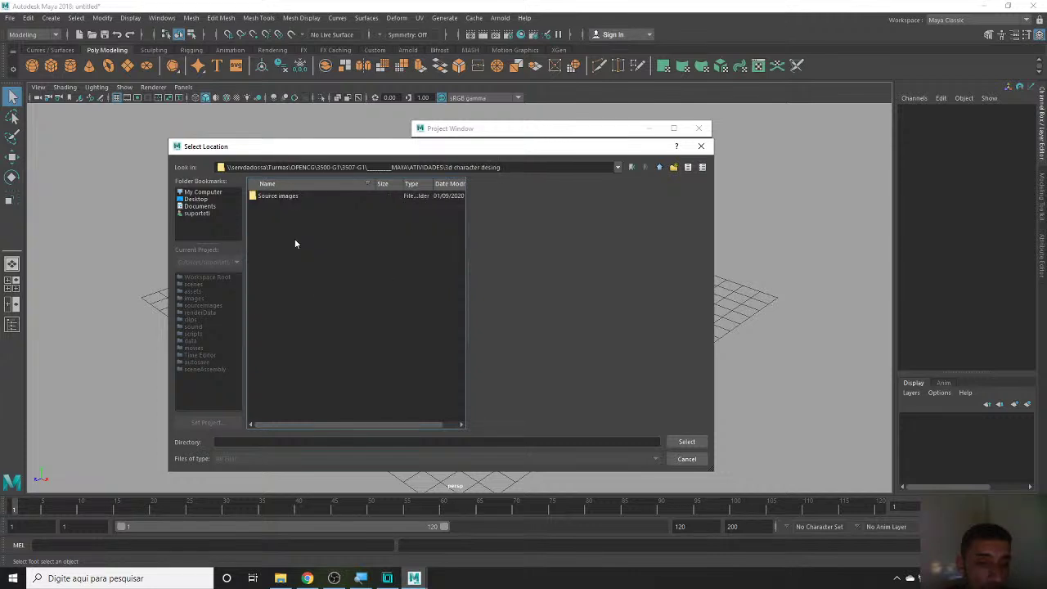
left_click(677, 442)
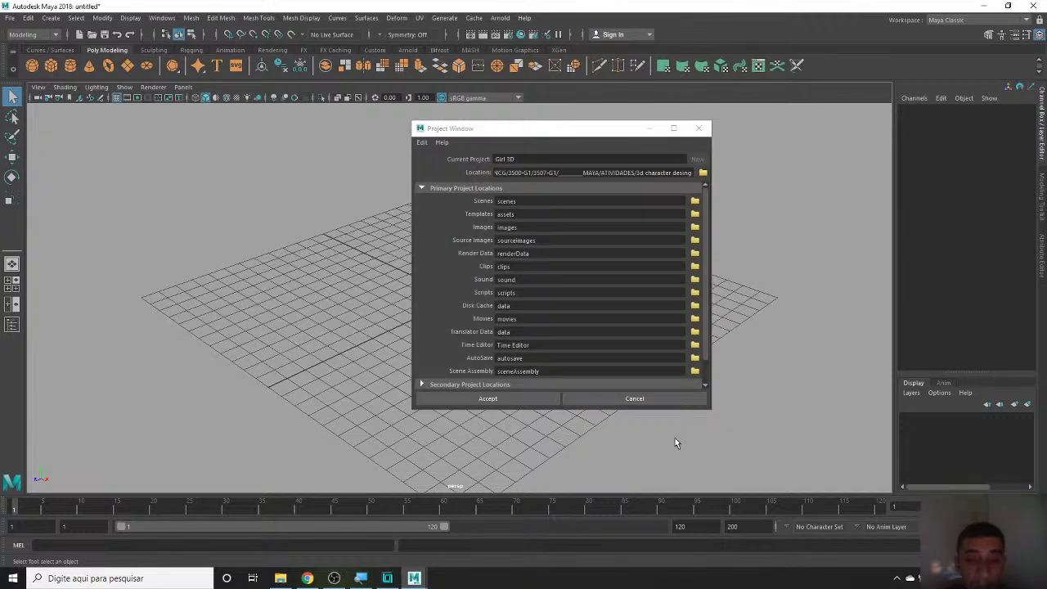
left_click(523, 400)
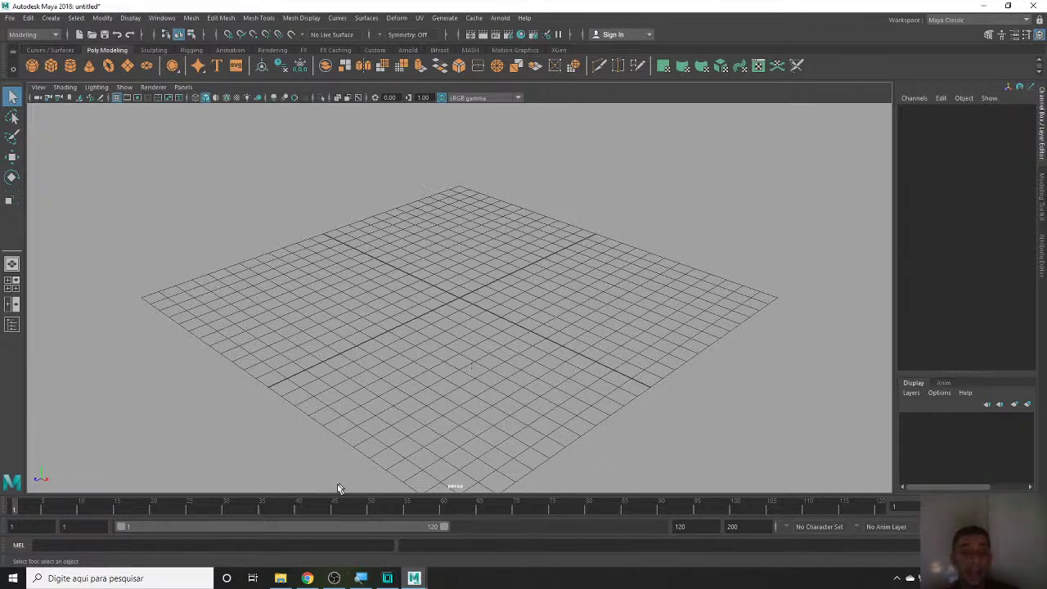
- Drag Front.jpg and Left.jpg from Source images into Girl 3D\sourceimages
left_click(281, 578)
left_click(426, 36)
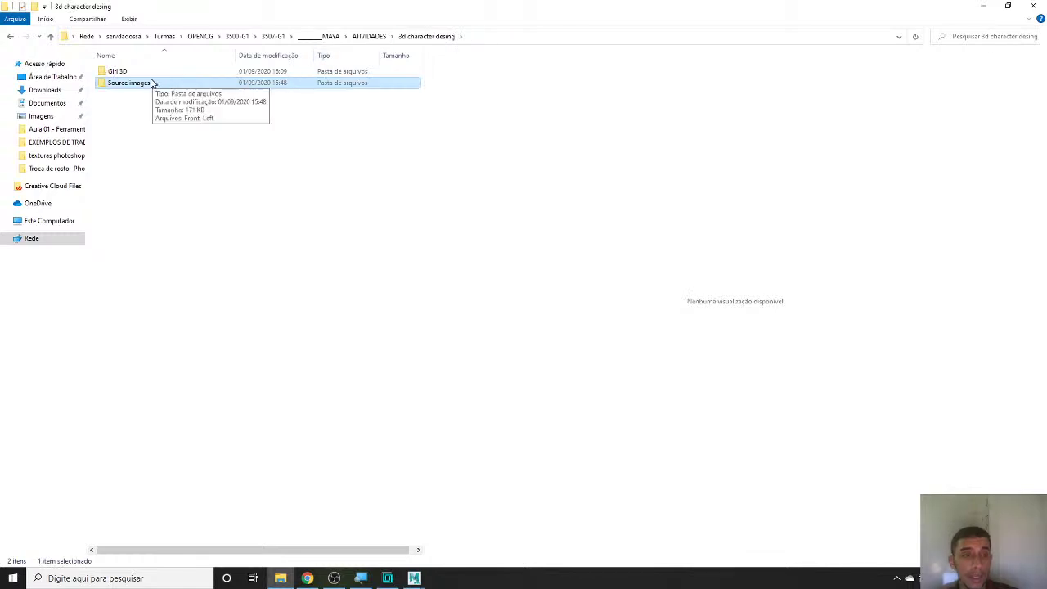
double_click(145, 85)
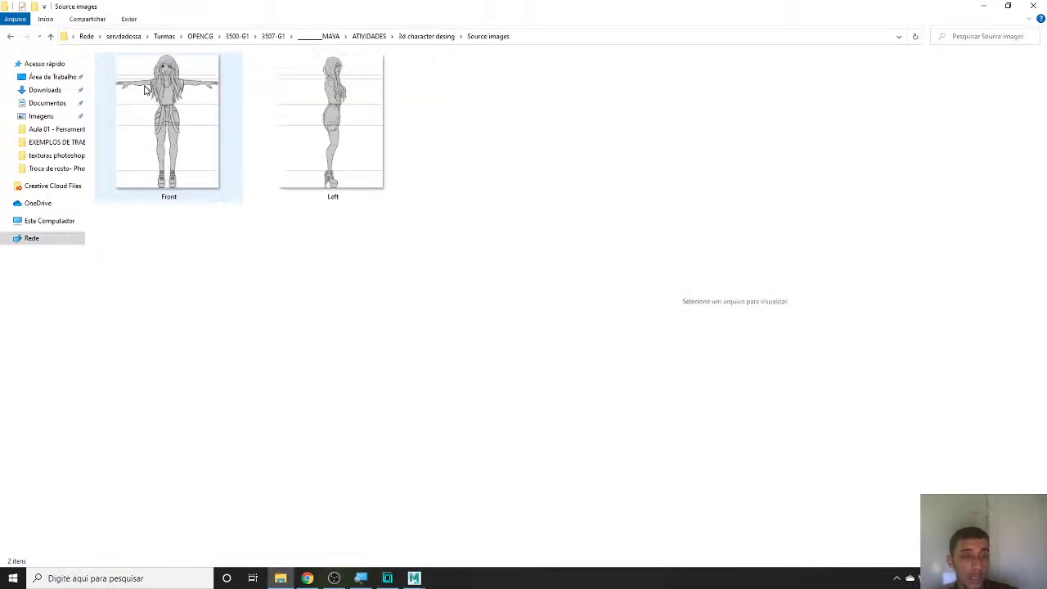
left_click_drag(172, 237, 474, 84)
left_click(425, 44)
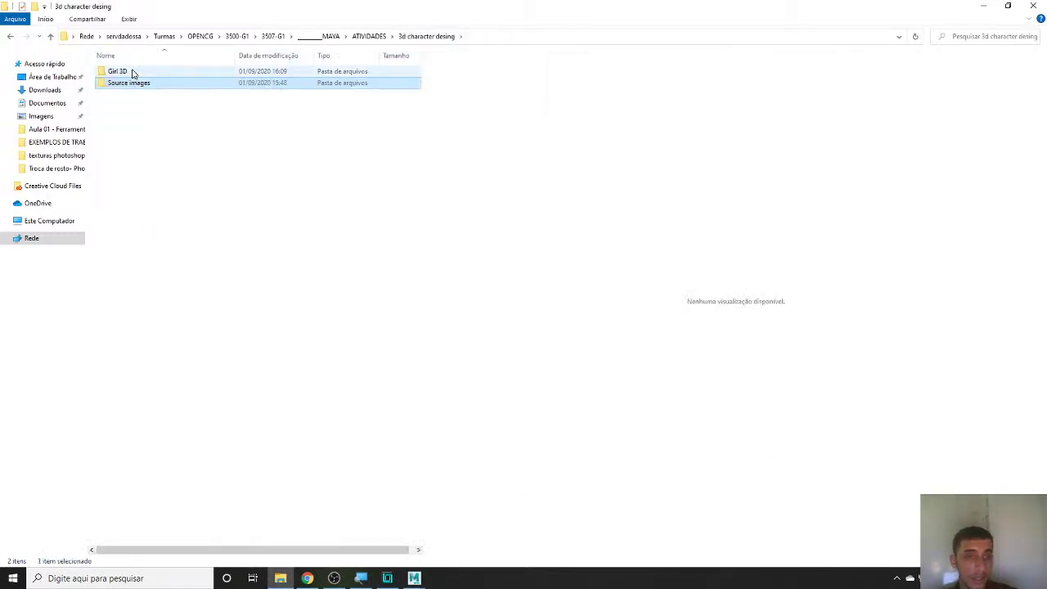
double_click(131, 70)
left_click(145, 209)
double_click(145, 209)
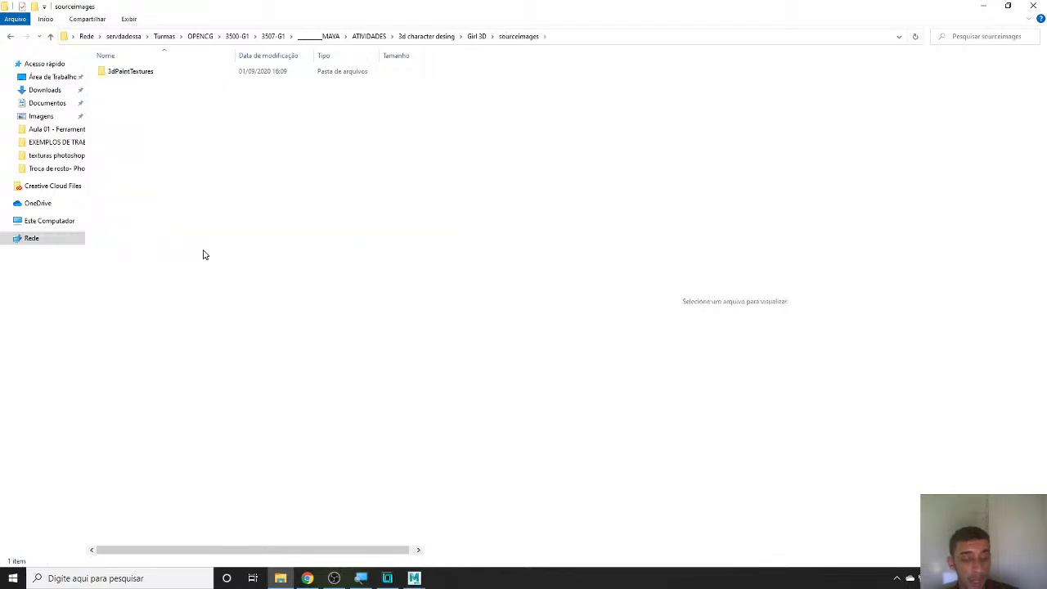
left_click_drag(194, 161, 458, 86)
key("alt+Tab")
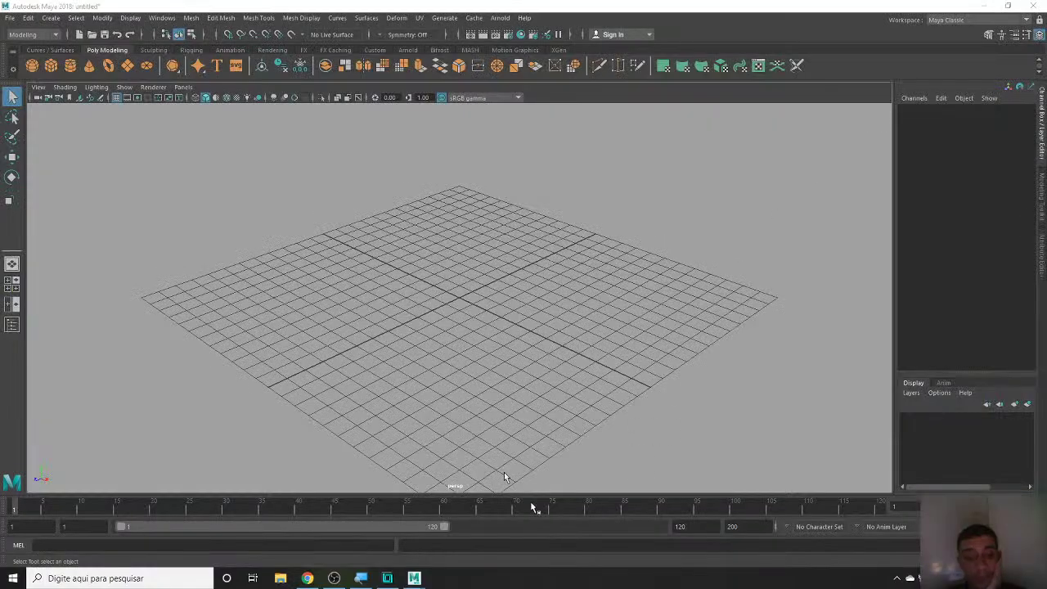
- Turn the YouTube Studio stream preview volume to zero and minimize Chrome
key("alt+Tab")
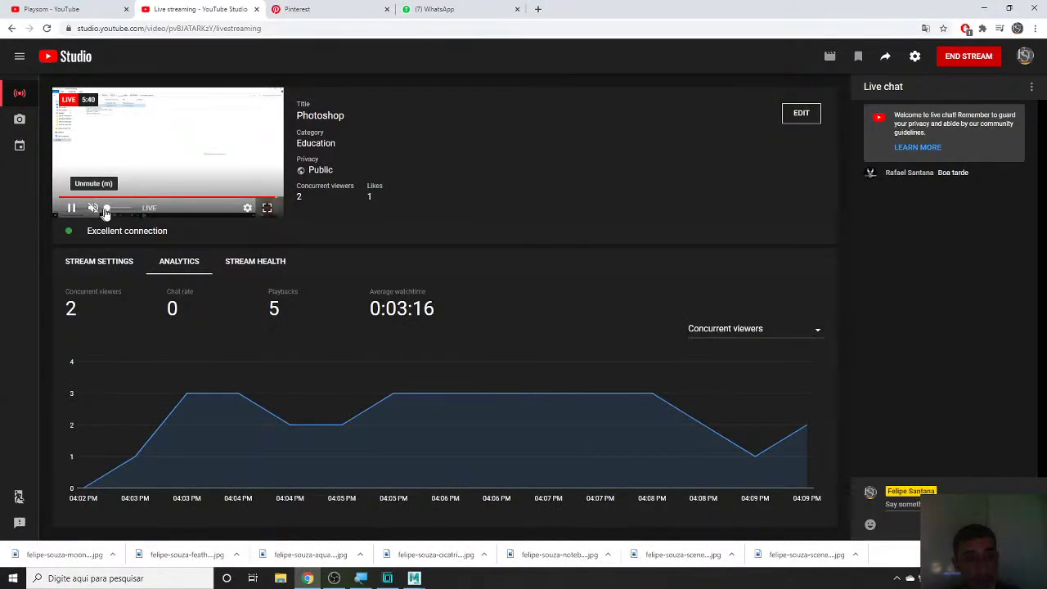
left_click(92, 207)
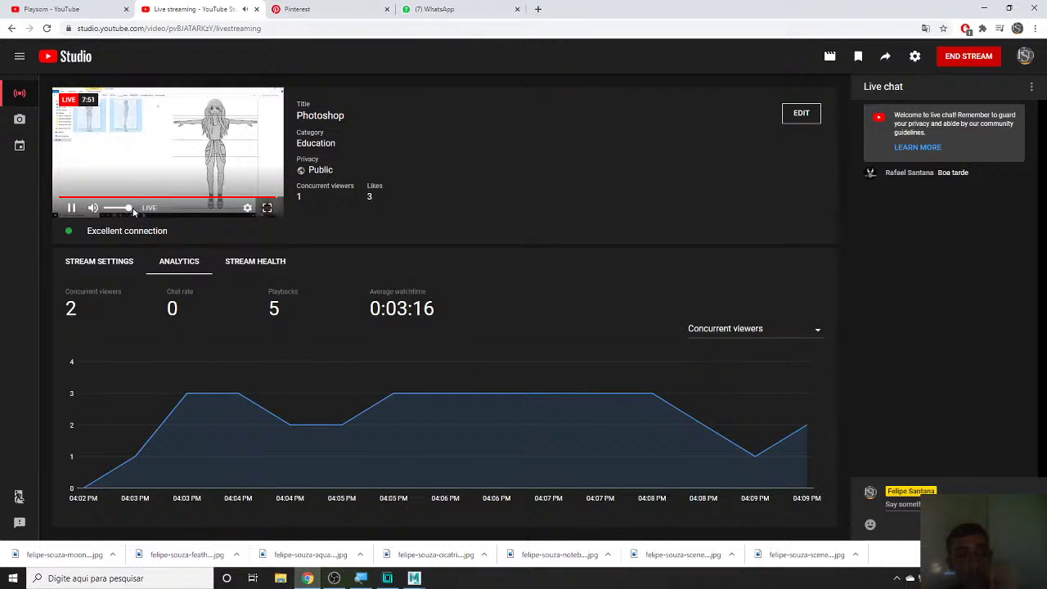
left_click_drag(128, 209, 107, 210)
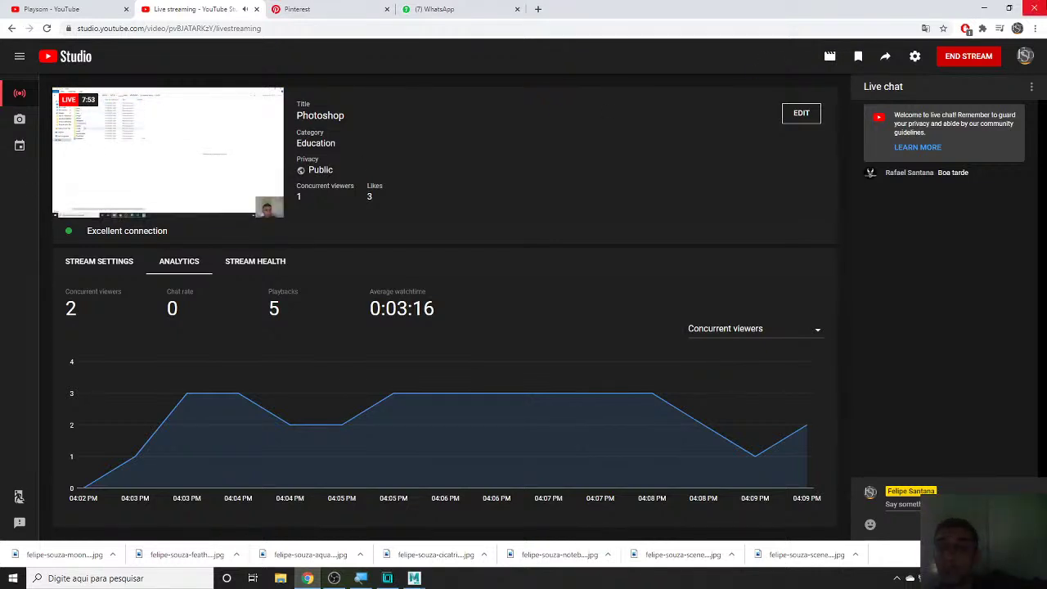
left_click(983, 9)
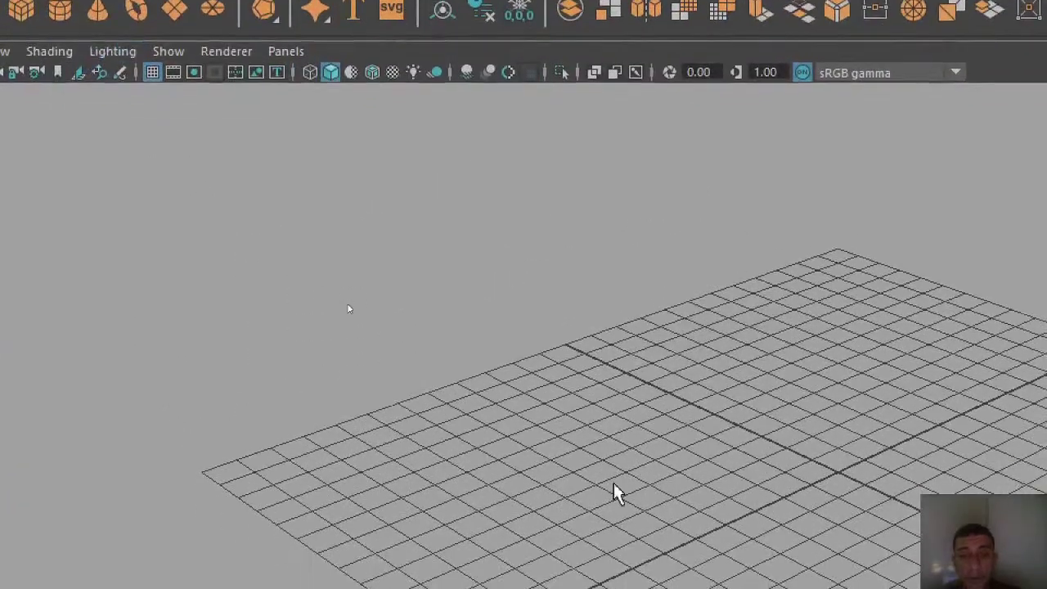
- Switch to four views and load Front.jpg as the front view's image plane
key("space")
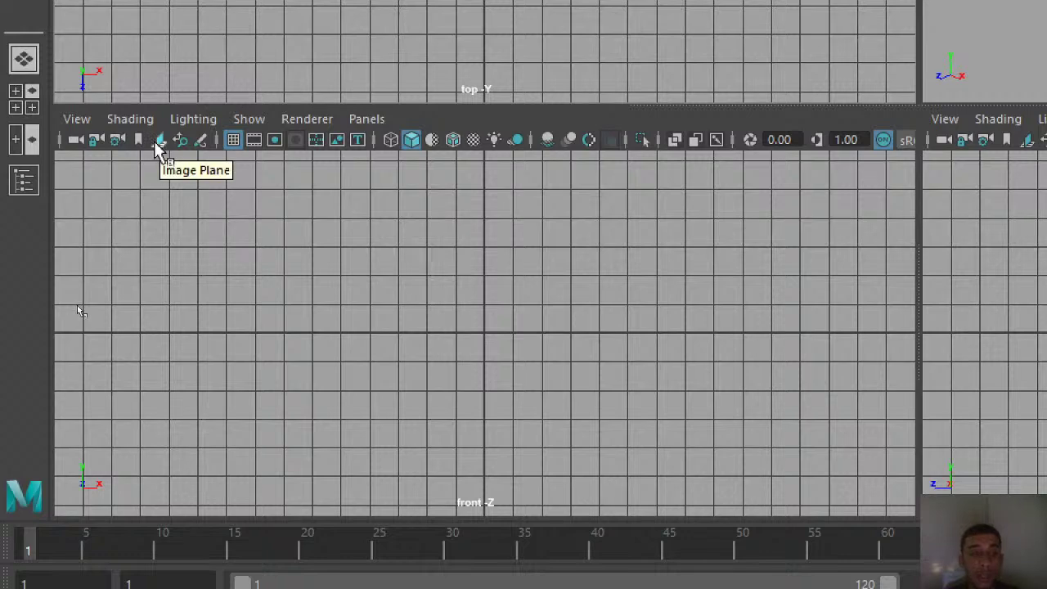
left_click(159, 141)
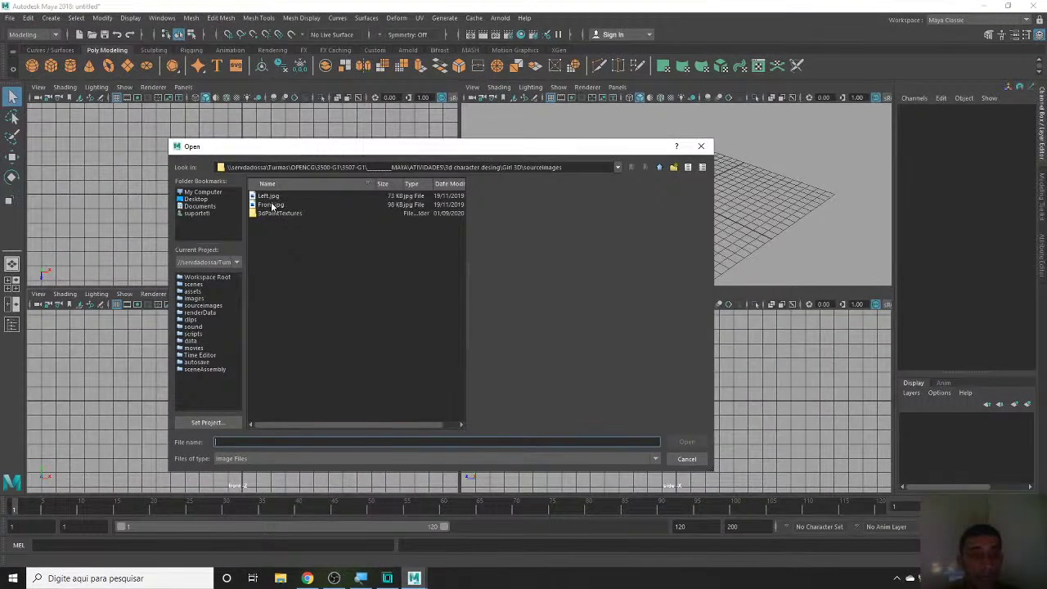
left_click(272, 204)
left_click(686, 442)
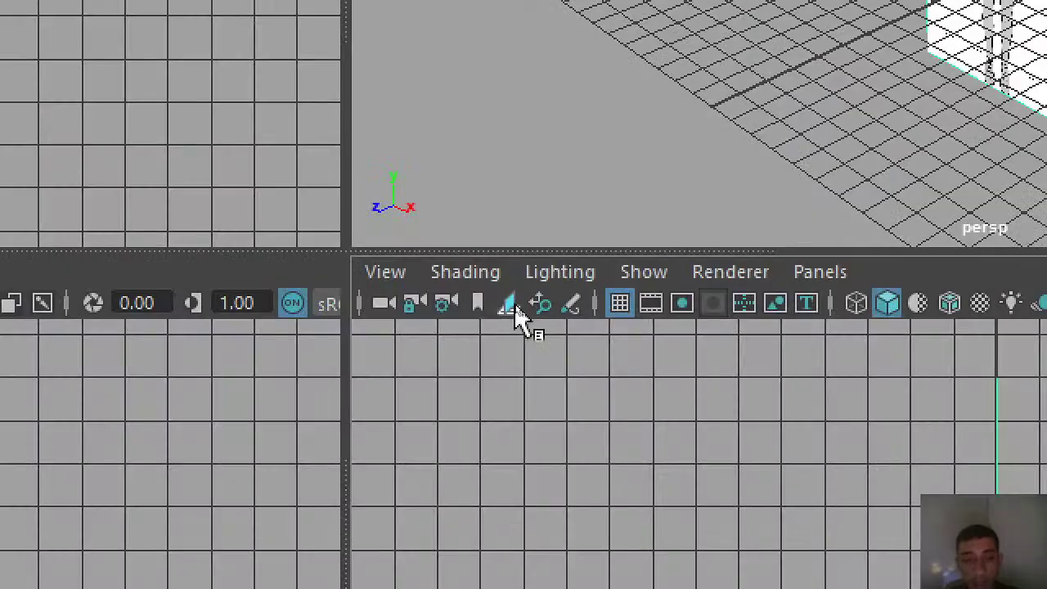
- Load Left.jpg as the side view's image plane
left_click(535, 306)
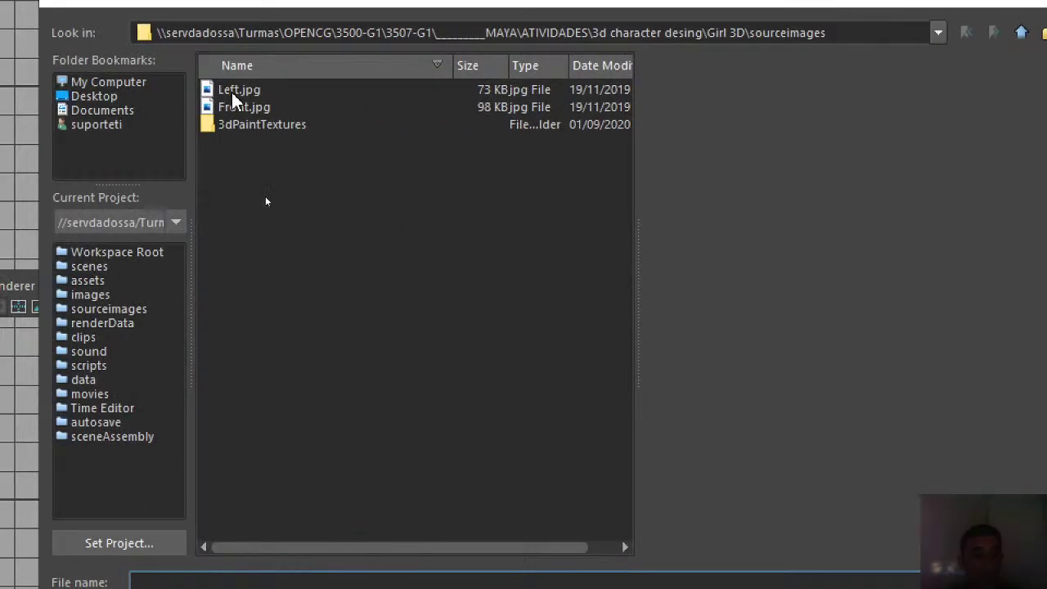
left_click(237, 90)
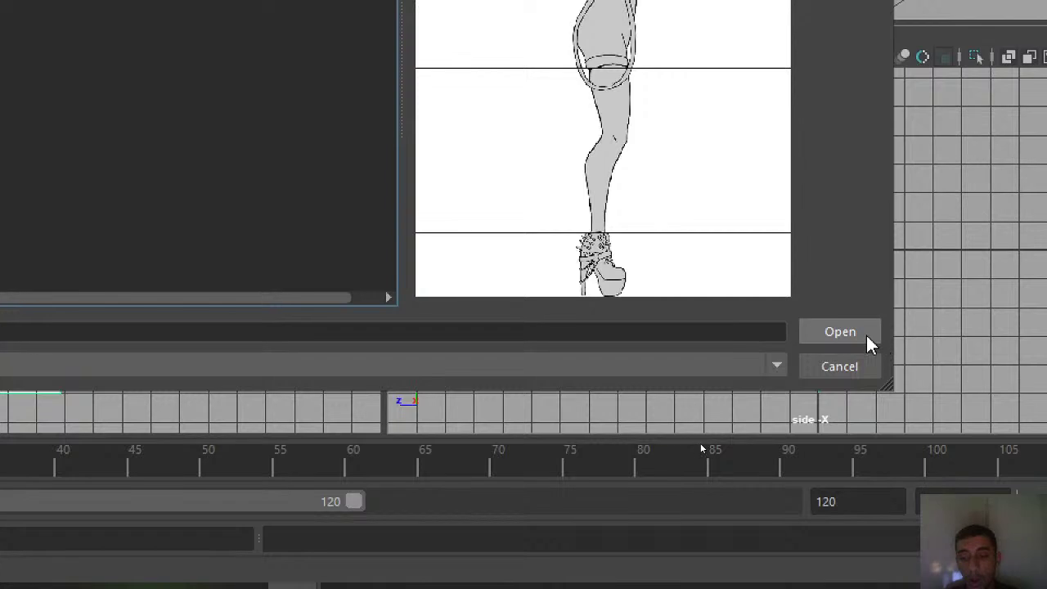
left_click(867, 339)
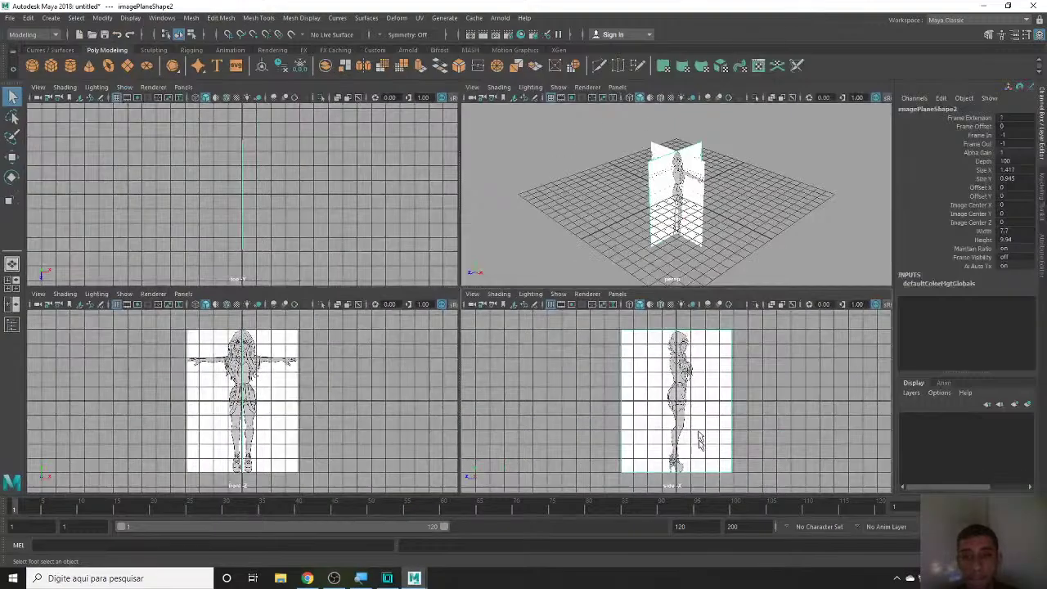
- In a single perspective view, slide the side reference plane along X
key("space")
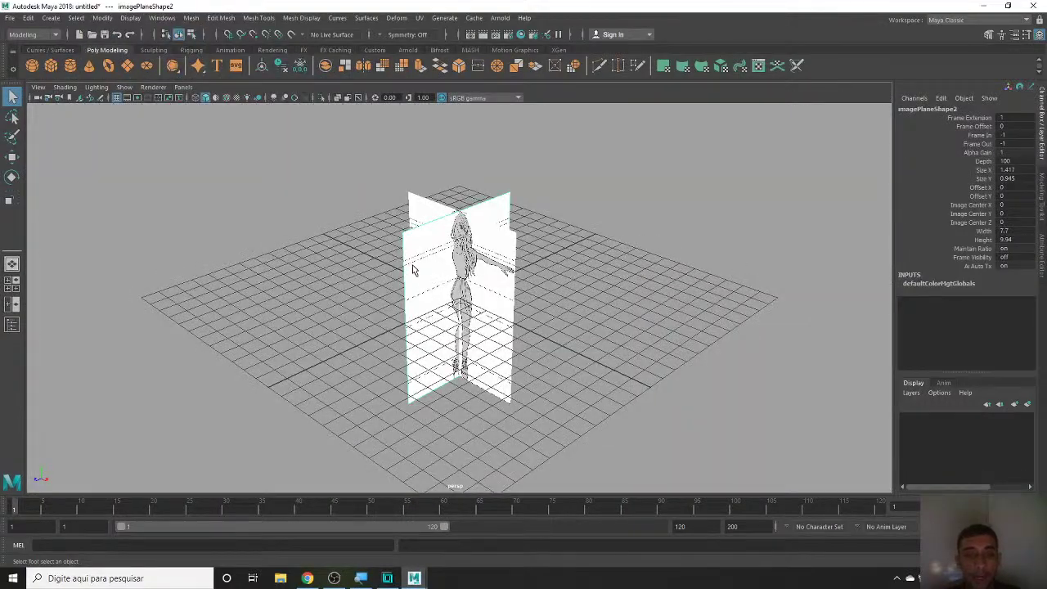
left_click(411, 268)
scroll(411, 268, "up", 2)
mouse_move(573, 369)
left_mouse_down("alt")
mouse_move(357, 348)
mouse_move(497, 367)
left_mouse_up("alt")
key("w")
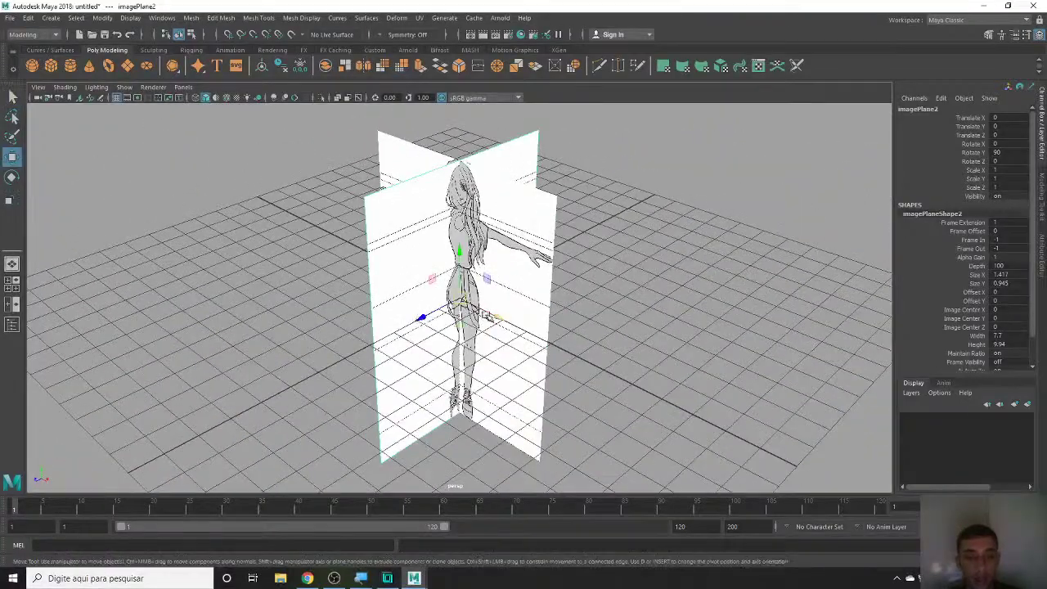
left_click_drag(489, 317, 346, 235)
- Move the front plane to Z -12.403, the side plane to X -12.313, then deselect
left_click(448, 294)
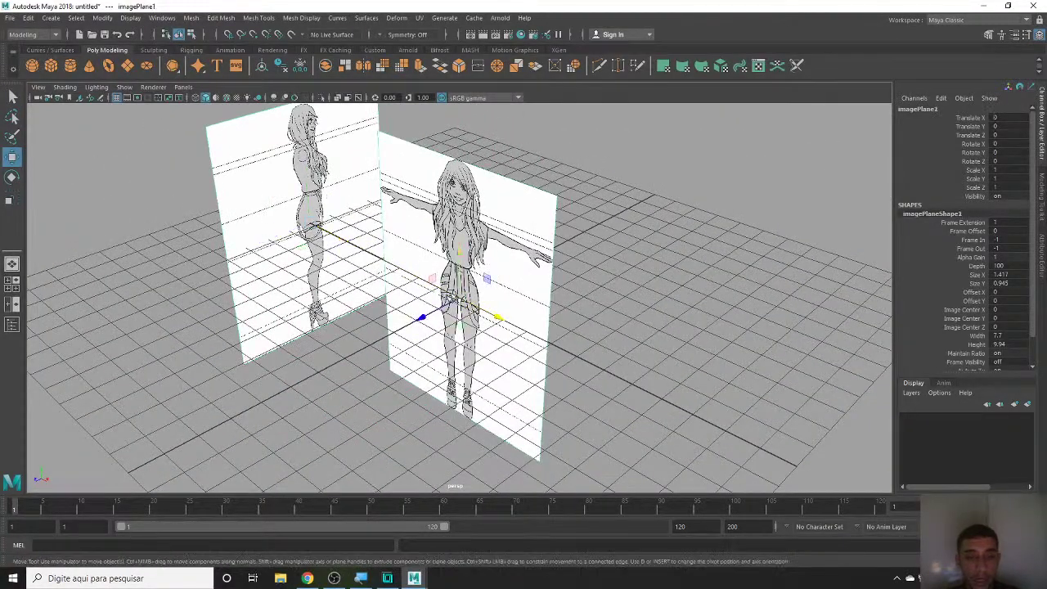
left_click_drag(420, 315, 629, 207)
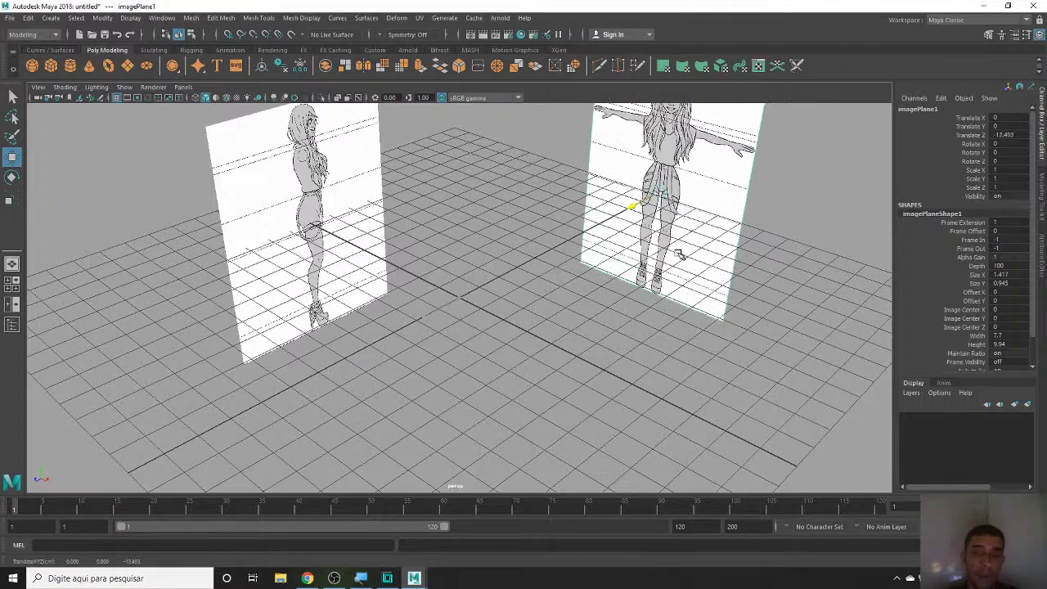
left_click(262, 197)
mouse_move(270, 200)
left_mouse_down("alt")
mouse_move(469, 348)
mouse_move(406, 312)
left_mouse_up("alt")
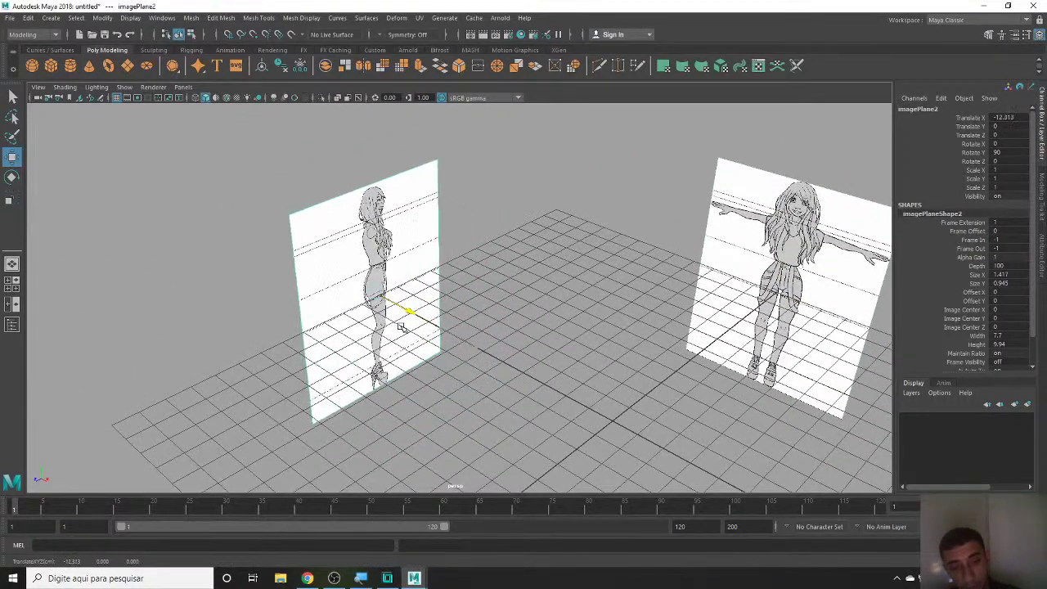
left_click(544, 331)
left_click_drag(543, 331, 593, 329, "alt")
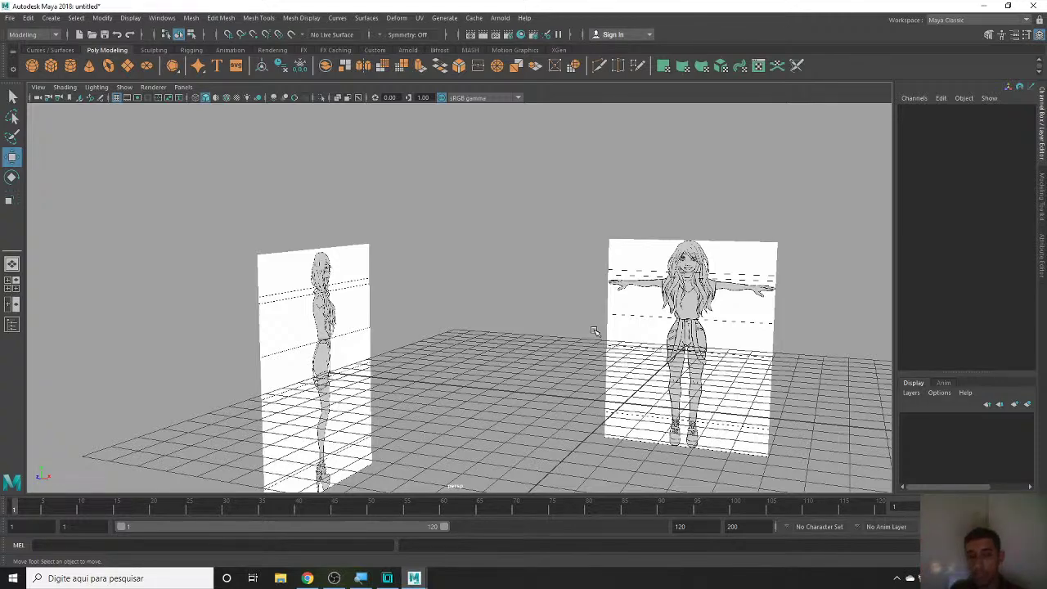
- Maximize the front view, zoom and pan onto the character's face, then restore four views
key("space")
key("space")
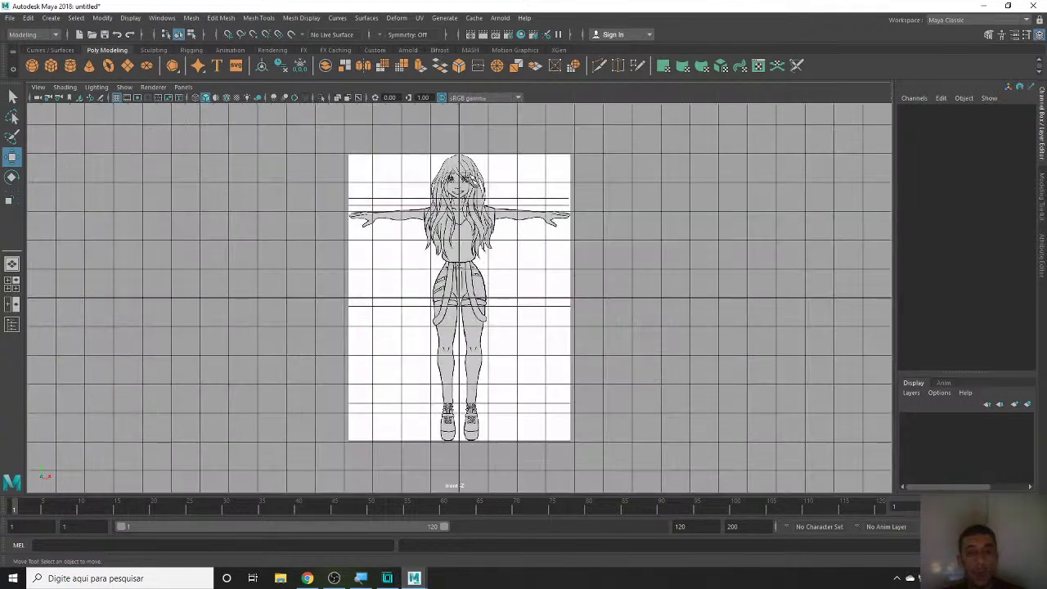
scroll(466, 344, "up", 3)
scroll(466, 343, "up", 2)
middle_click_drag(541, 123, 541, 339, "alt")
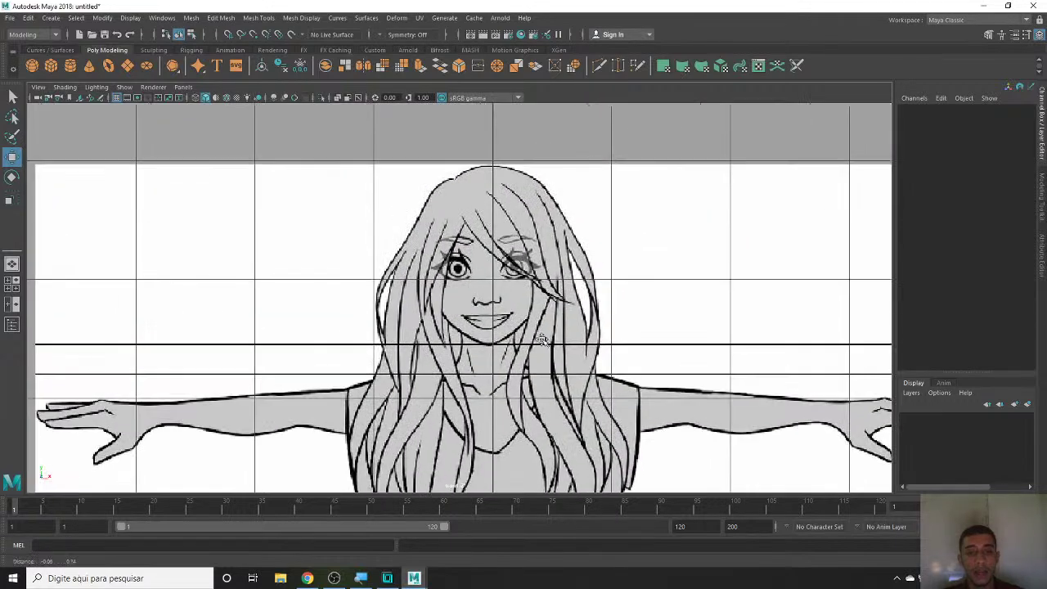
scroll(523, 319, "up", 2)
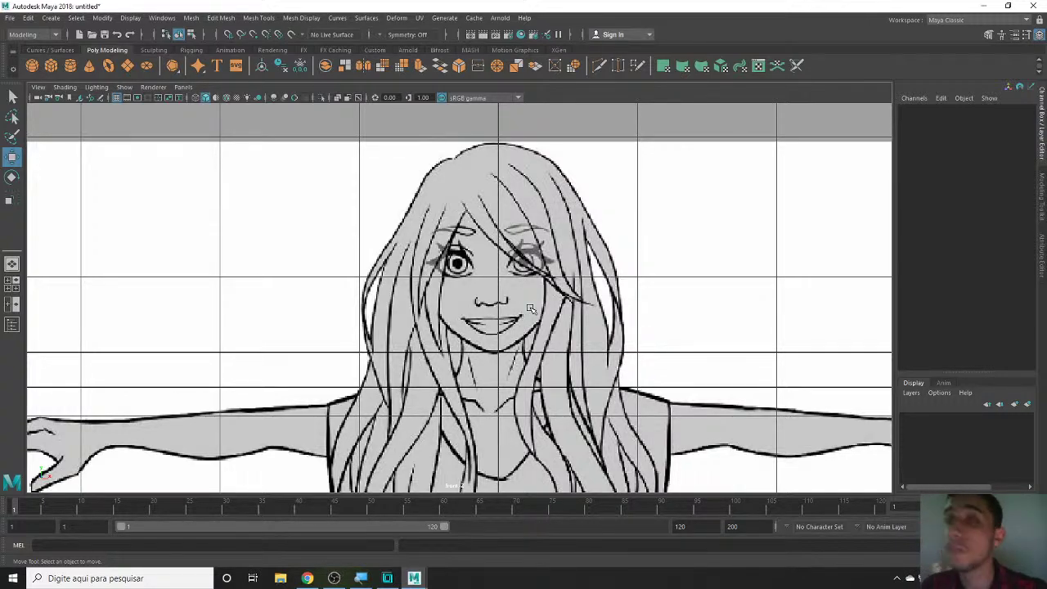
key("space")
key("space")
key("space")
key("space")
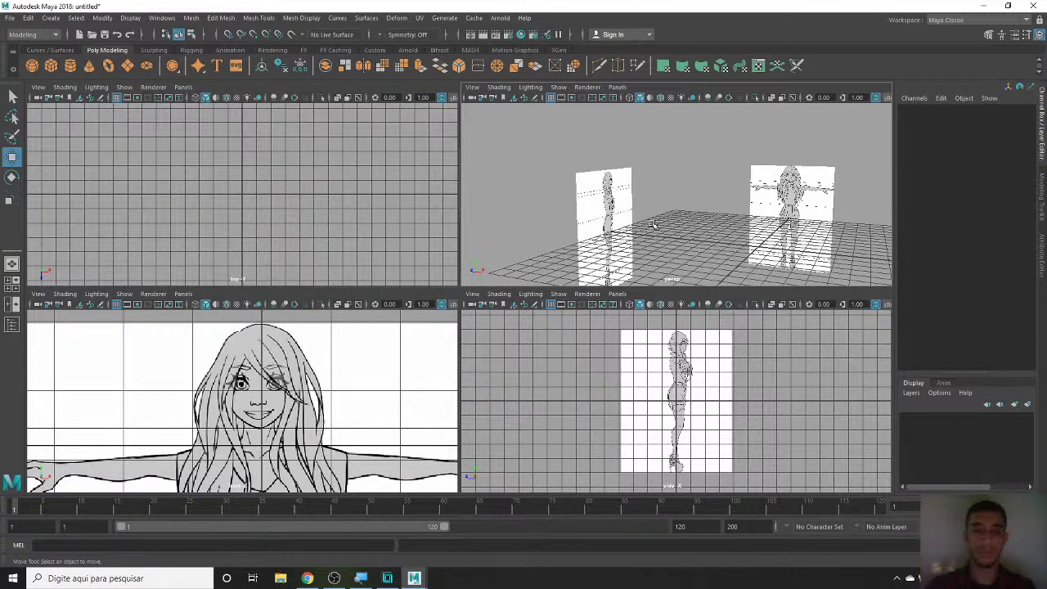
- Bring the perspective camera closer to the planes, then maximize and zoom the front view
key("space")
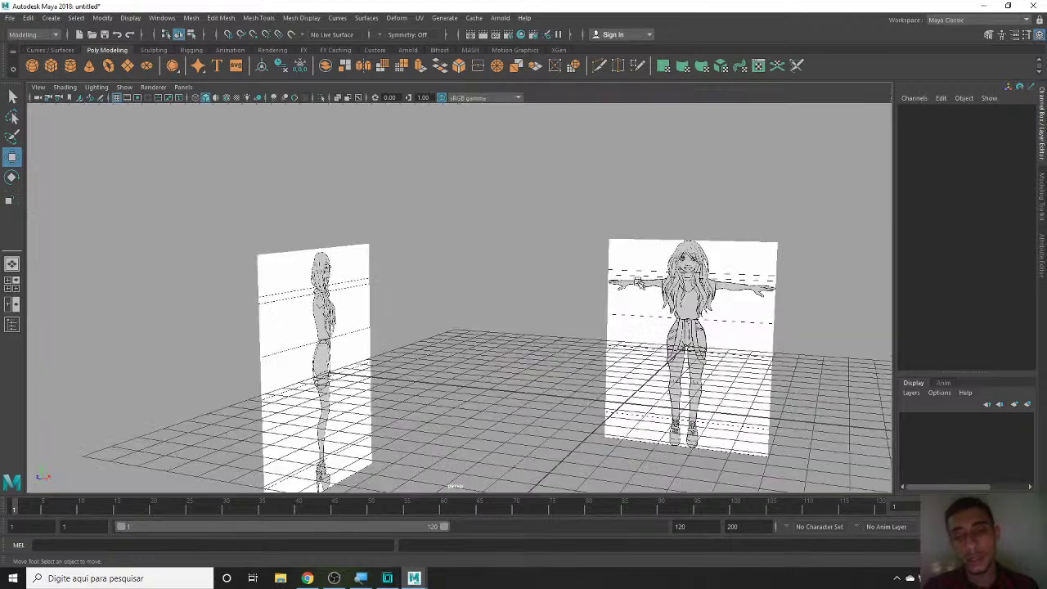
mouse_move(592, 361)
right_mouse_down("alt")
mouse_move(605, 252)
mouse_move(631, 257)
mouse_move(561, 260)
right_mouse_up("alt")
key("space")
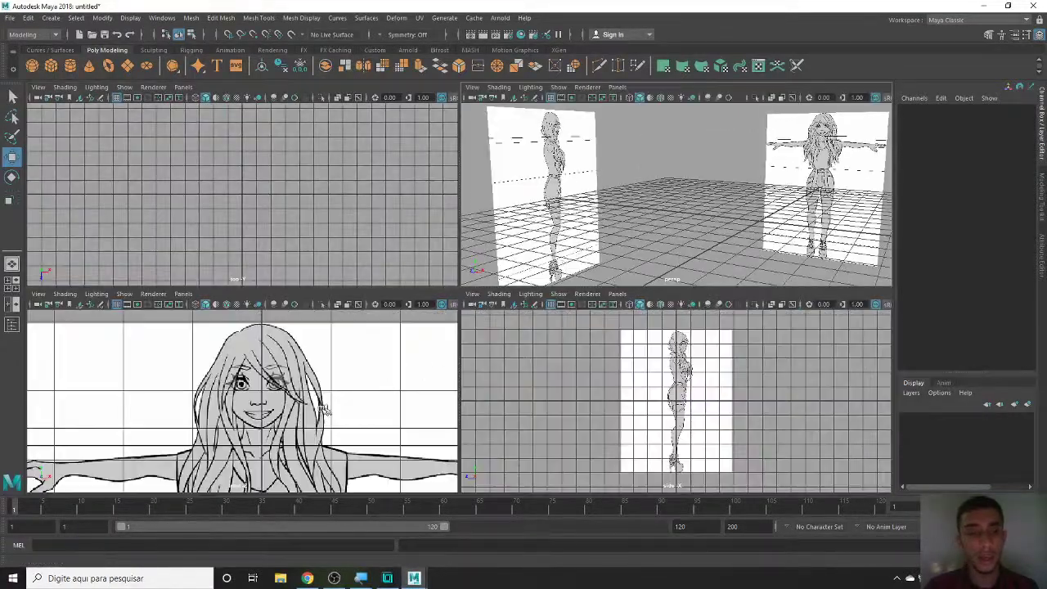
key("space")
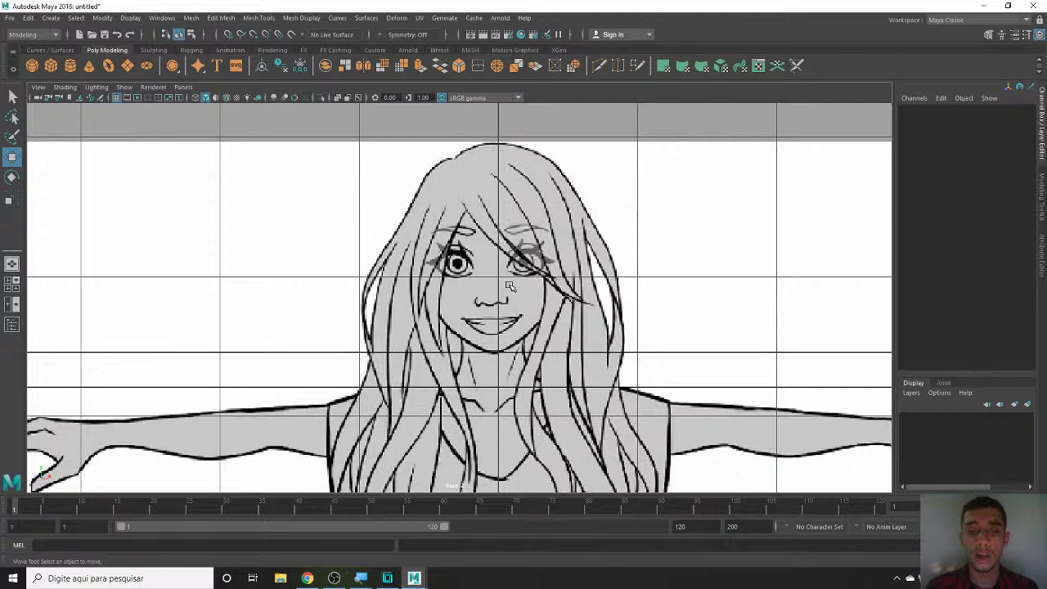
mouse_move(508, 285)
right_mouse_down("alt")
mouse_move(458, 288)
mouse_move(487, 349)
right_mouse_up("alt")
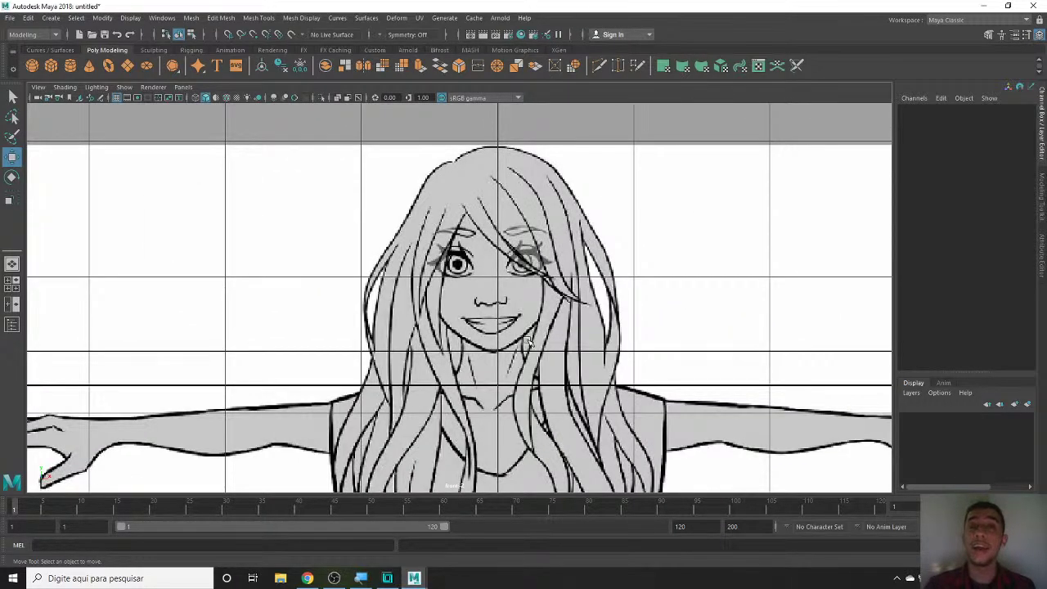
mouse_move(529, 342)
middle_mouse_down("alt")
mouse_move(564, 311)
mouse_move(577, 276)
mouse_move(556, 128)
middle_mouse_up("alt")
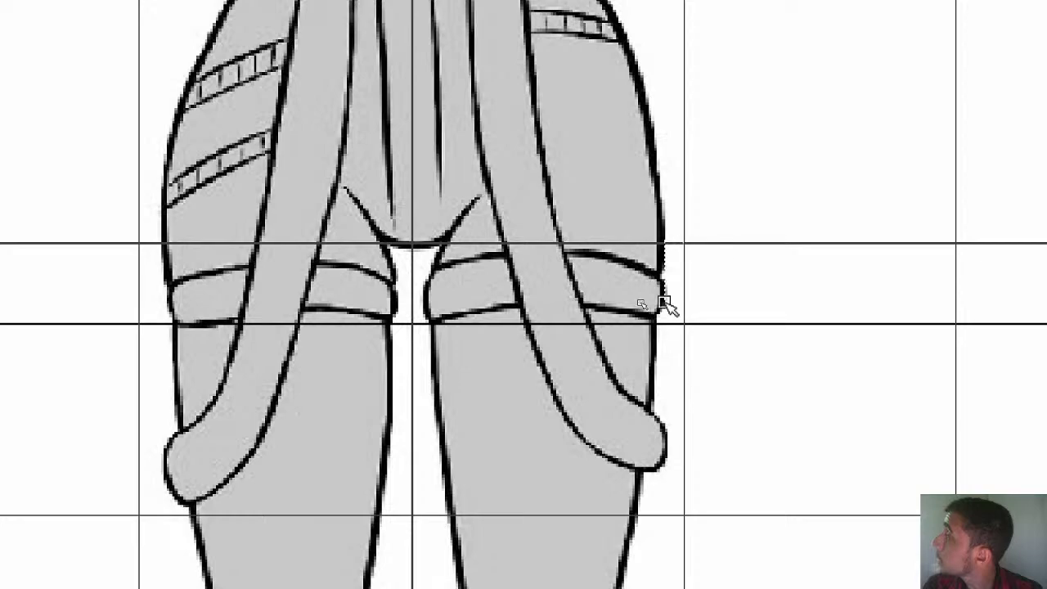
- Pan and zoom the front view to frame the drawing's upper body and face
key("w")
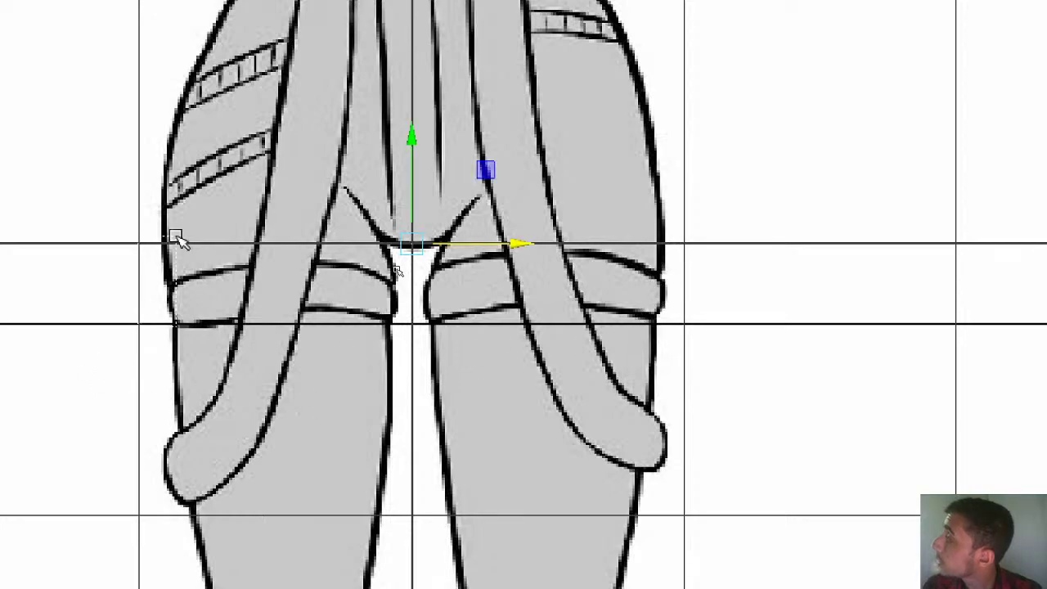
scroll(341, 240, "down", 3)
scroll(335, 122, "down", 2)
scroll(341, 34, "up", 2)
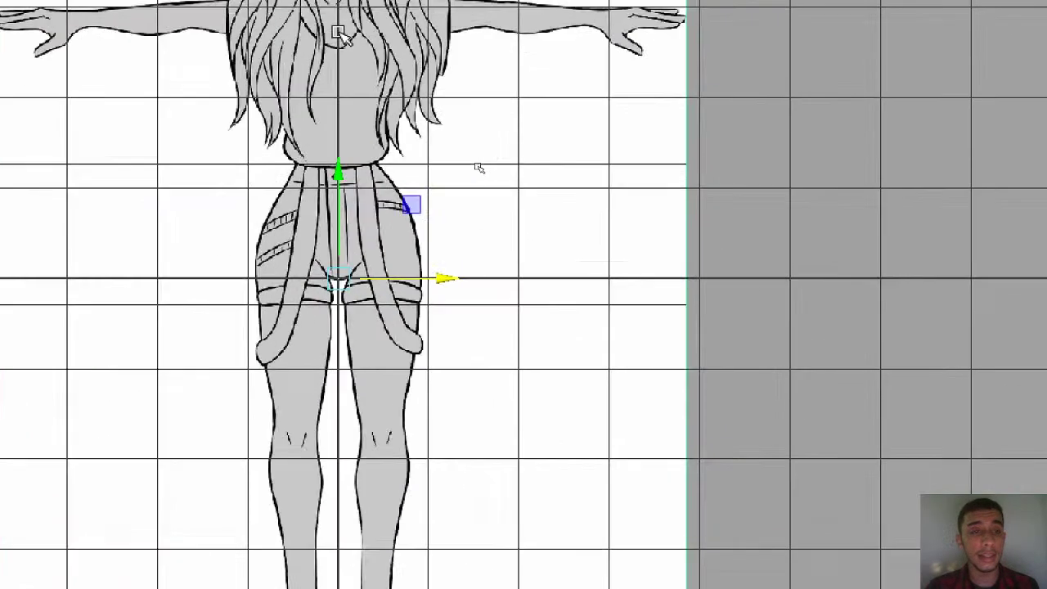
middle_click_drag(351, 98, 431, 338, "alt")
scroll(431, 338, "up", 1)
scroll(438, 390, "up", 3)
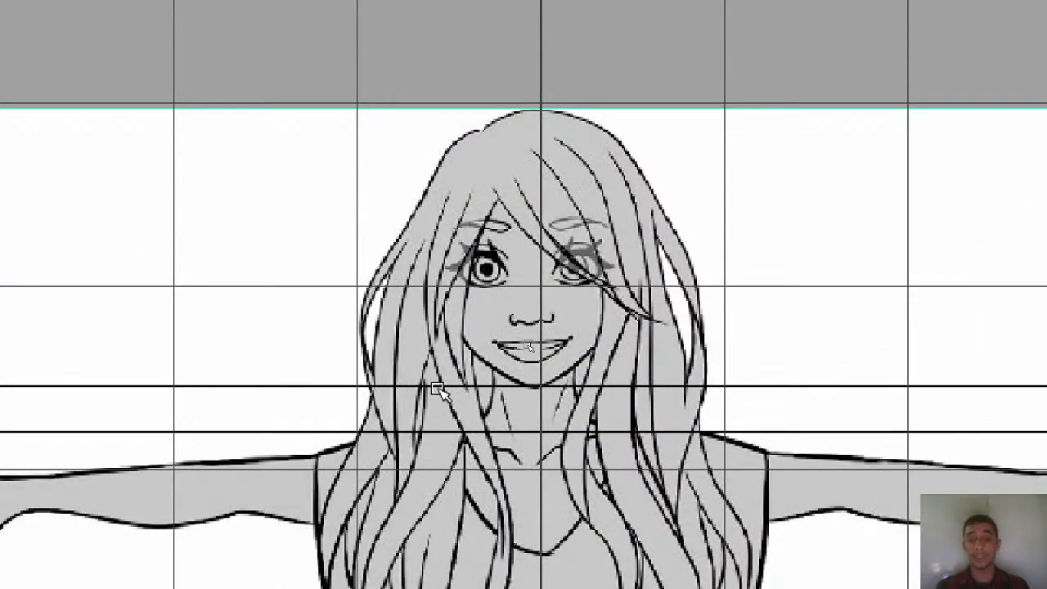
middle_click_drag(822, 390, 705, 417, "alt")
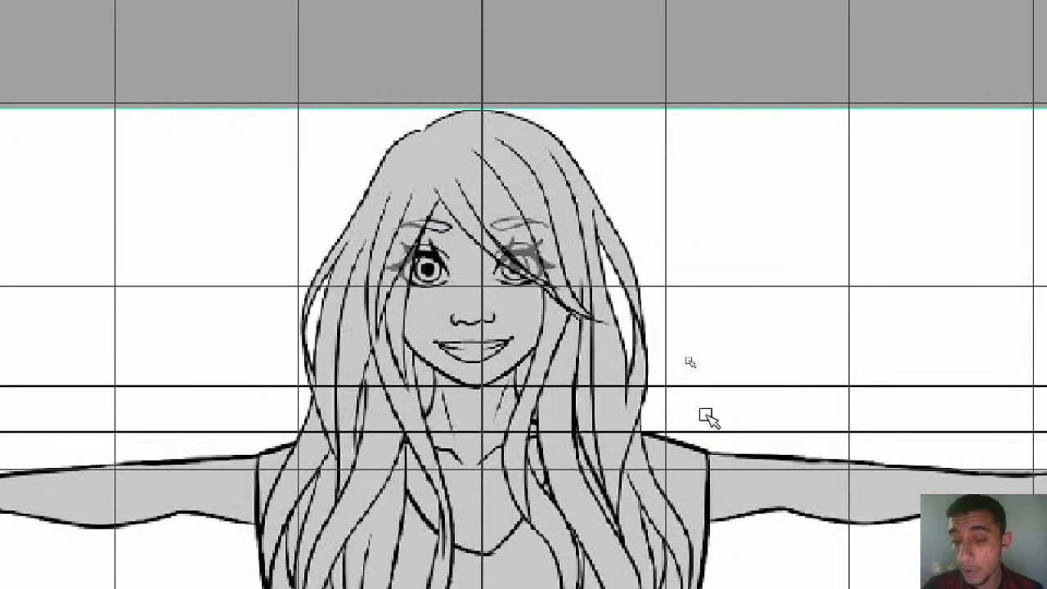
left_click_drag(246, 413, 337, 462)
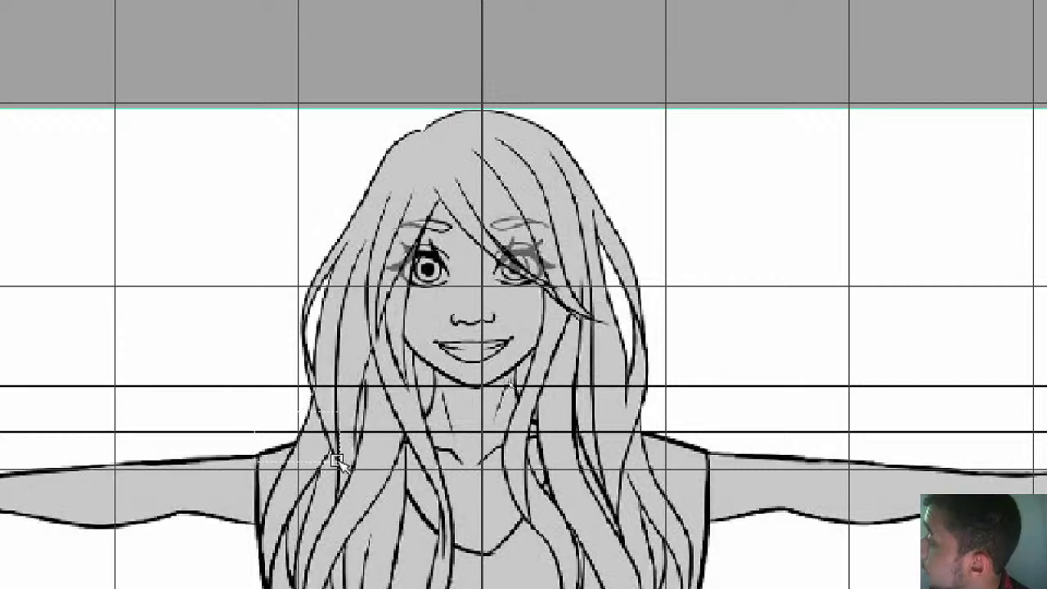
left_click(337, 462)
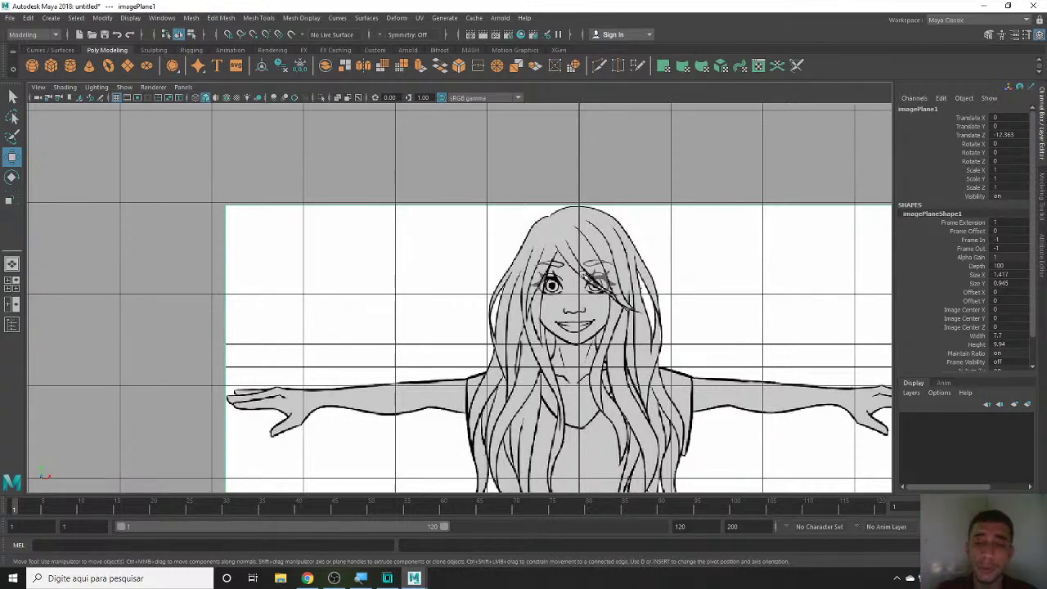
- Orbit and zoom the maximized perspective view around both planes, then marquee-select imagePlane1
key("space")
key("space")
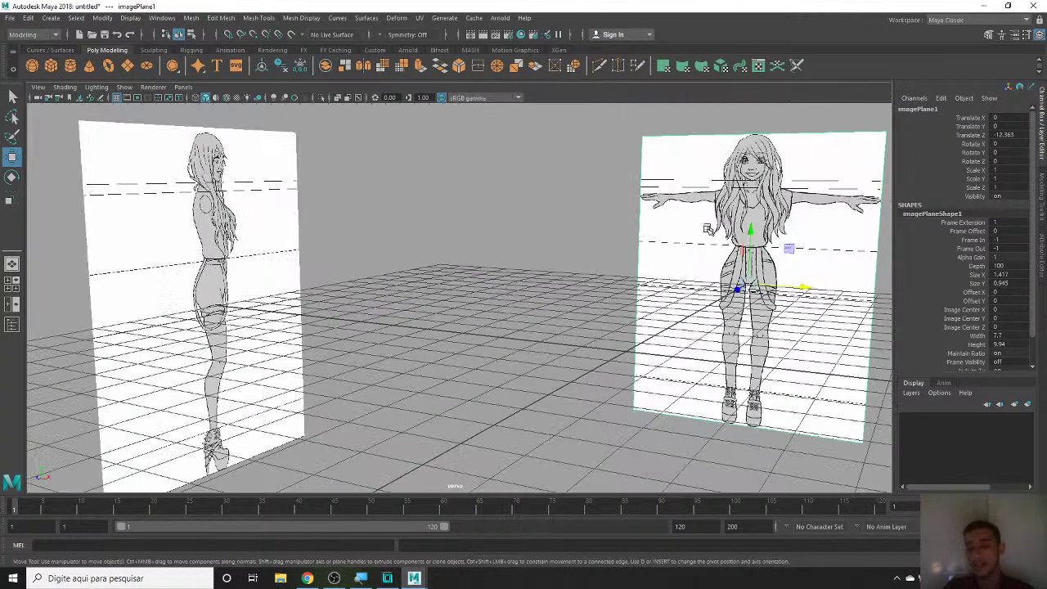
mouse_move(723, 210)
left_mouse_down("alt")
mouse_move(654, 232)
mouse_move(631, 262)
mouse_move(664, 270)
left_mouse_up("alt")
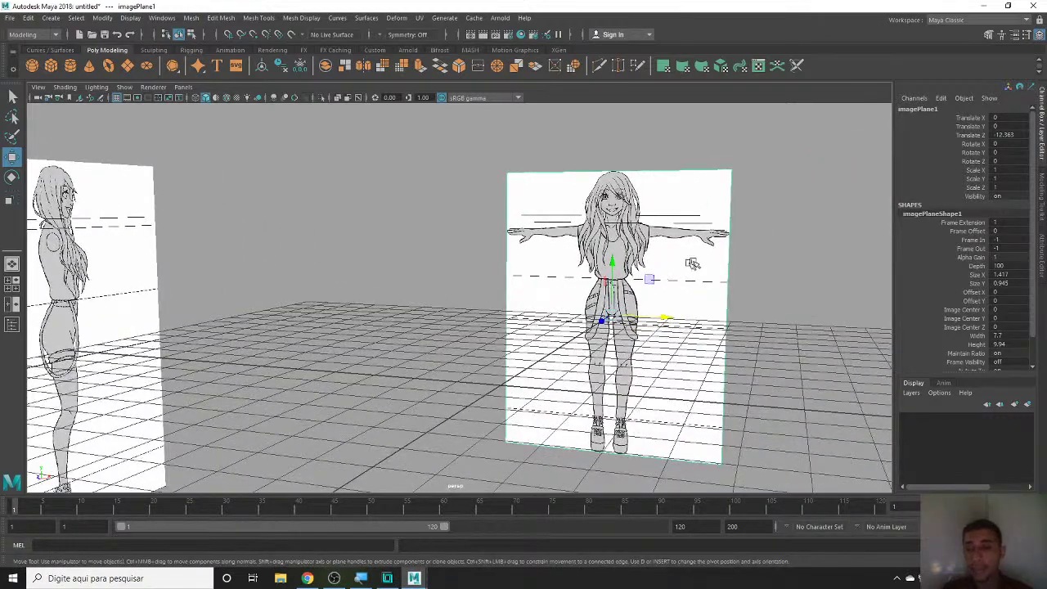
left_click(442, 301)
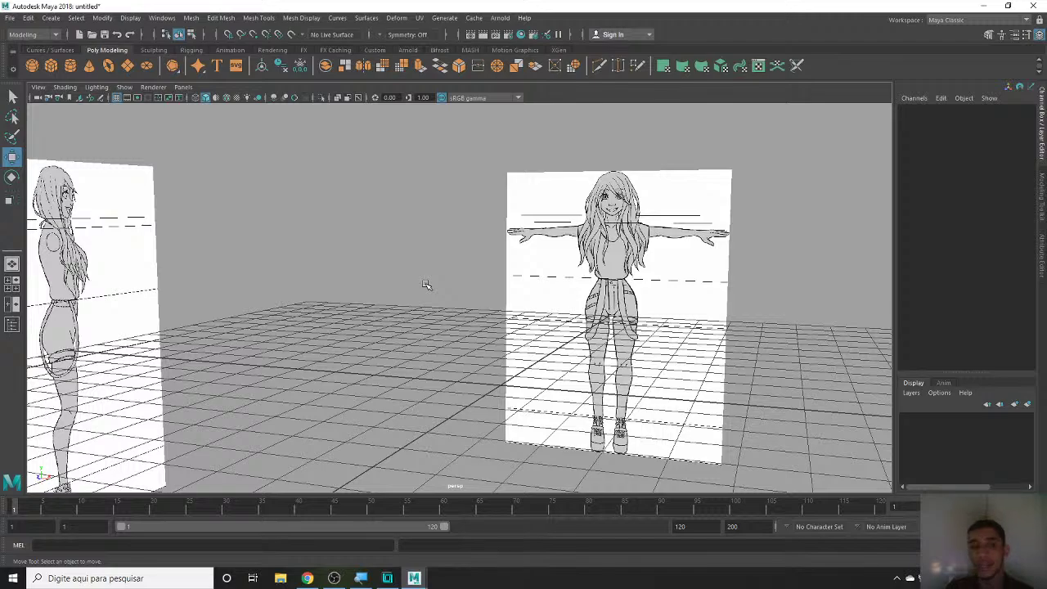
left_click_drag(515, 245, 758, 200, "alt")
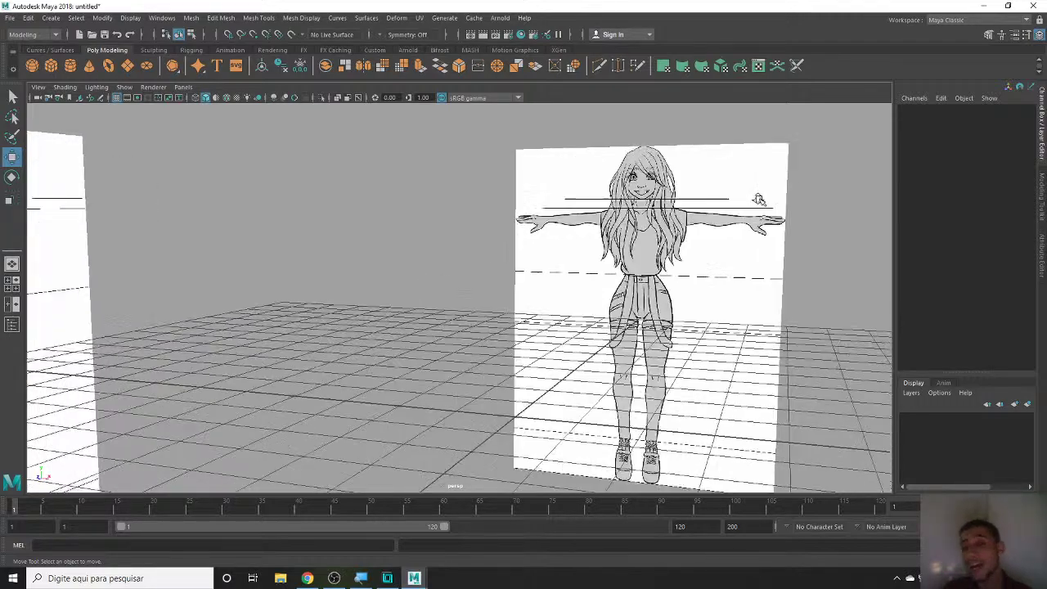
mouse_move(759, 199)
right_mouse_down("alt")
mouse_move(254, 372)
mouse_move(263, 369)
right_mouse_up("alt")
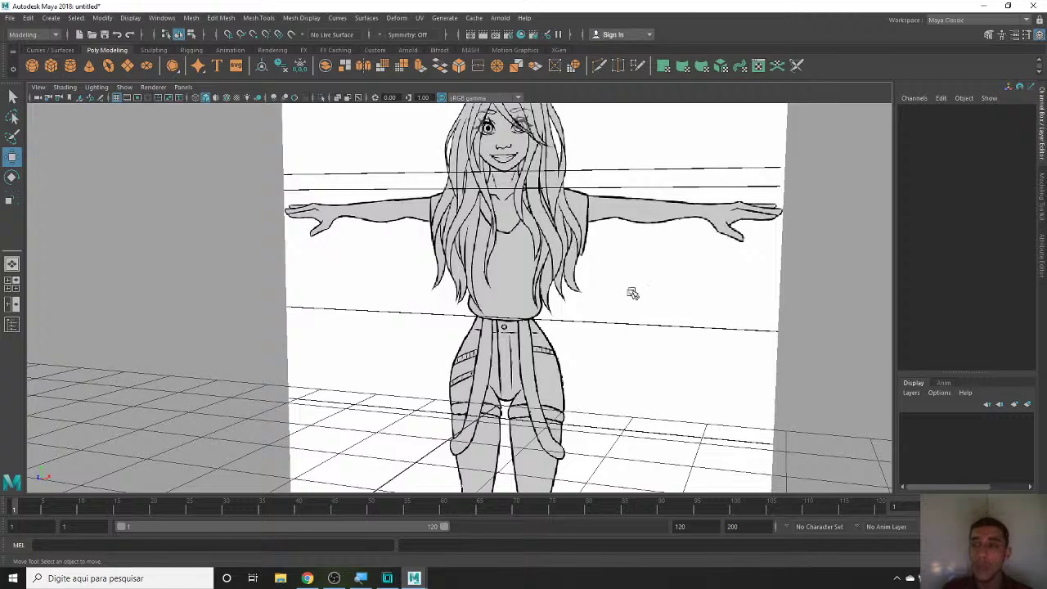
scroll(632, 292, "down", 3)
scroll(660, 264, "down", 2)
scroll(636, 303, "down", 2)
left_click_drag(636, 303, 596, 303, "alt")
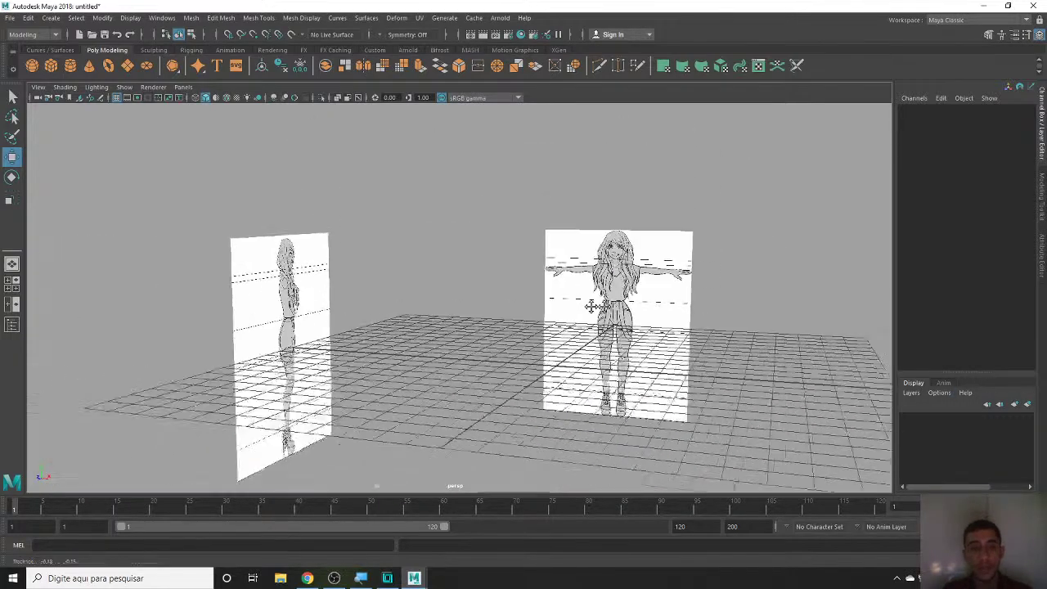
left_click_drag(795, 196, 67, 360)
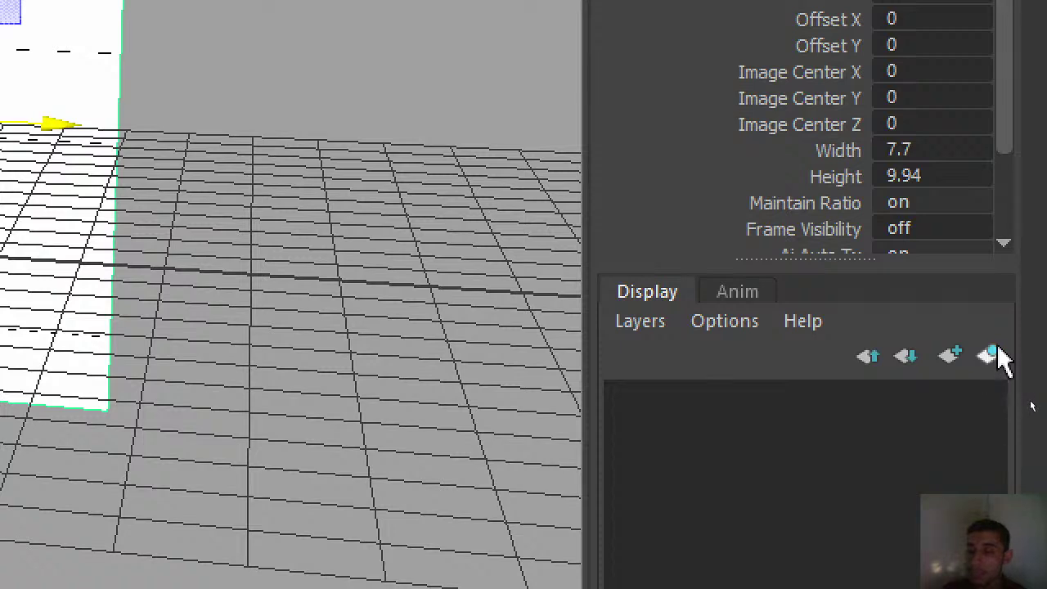
- Create a new grey display layer named 'Referencia' in the Layer Editor
left_click(989, 353)
double_click(785, 401)
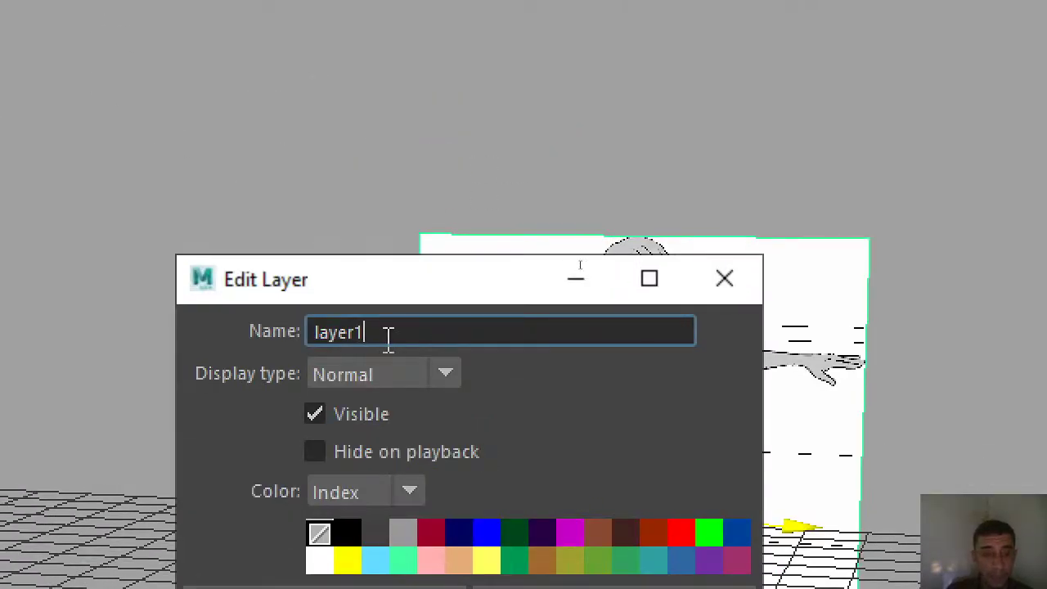
double_click(387, 335)
type("Refe")
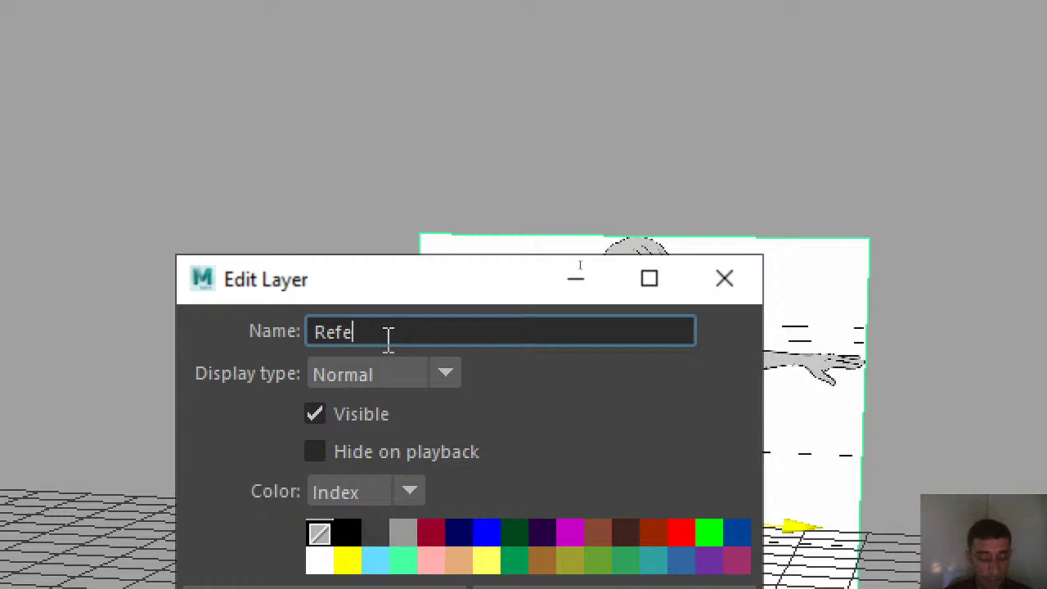
type("rence")
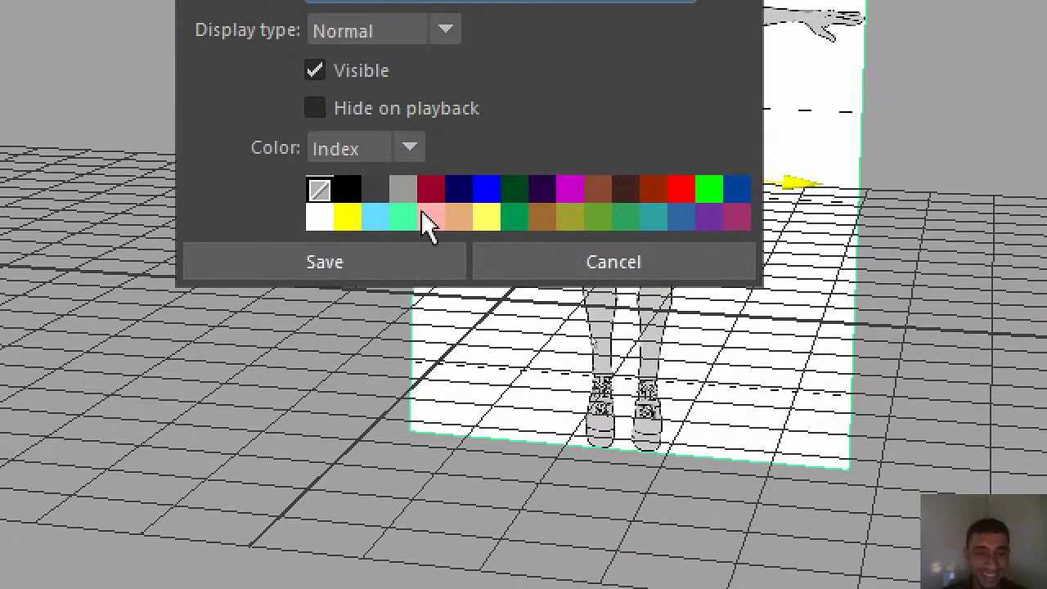
left_click(401, 196)
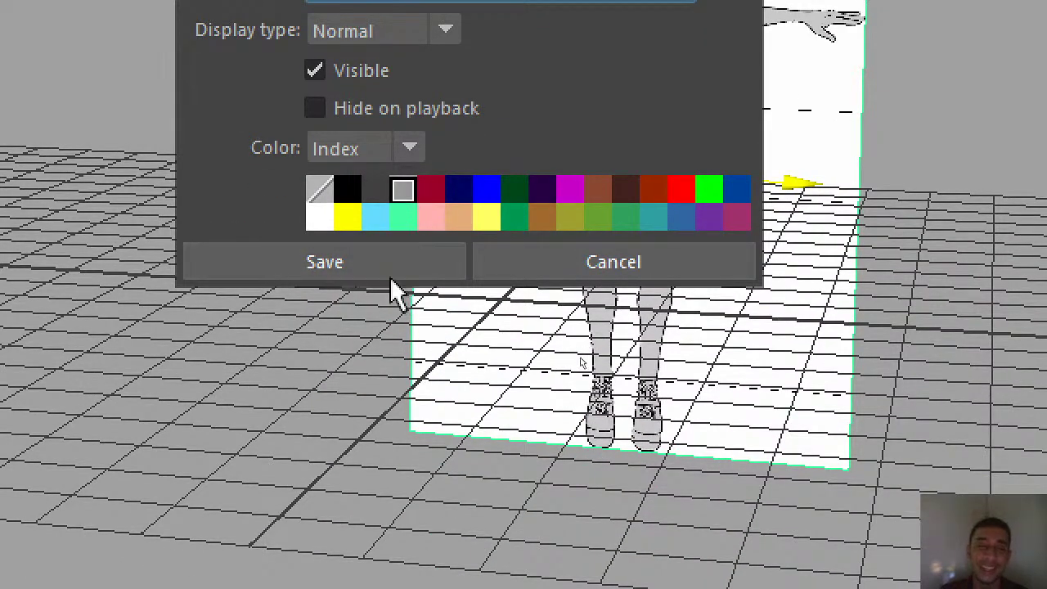
left_click(390, 278)
- Set the Referencia layer to R (reference) so the image planes can't be selected
left_click(703, 223)
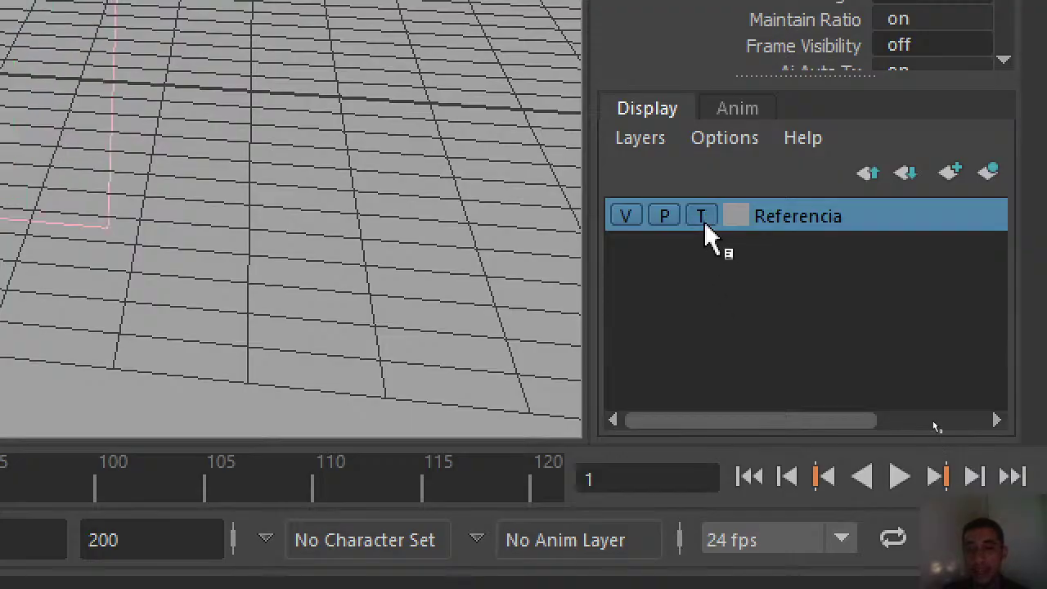
left_click(703, 219)
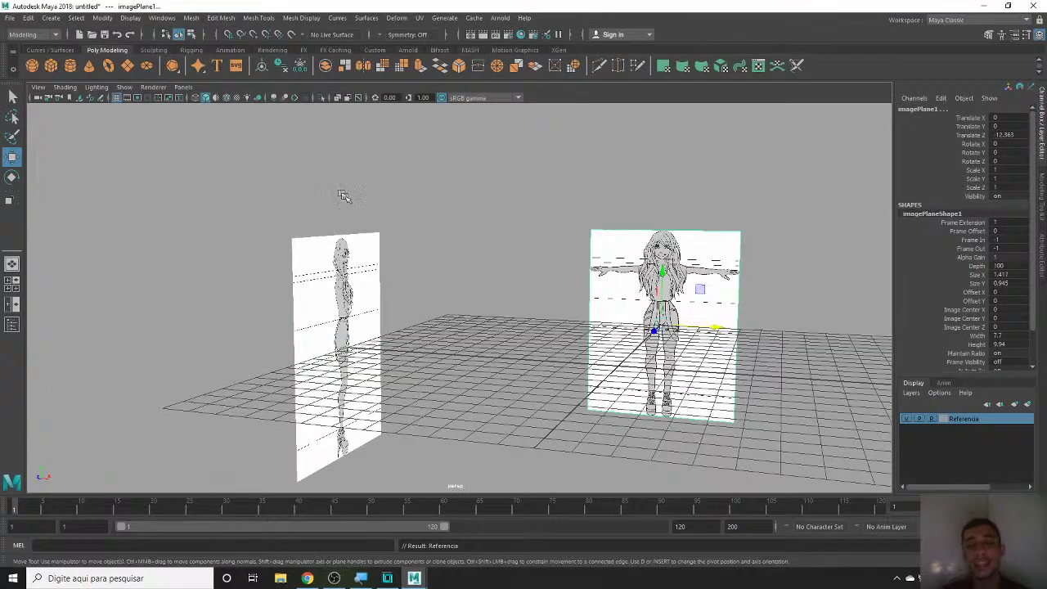
left_click(343, 195)
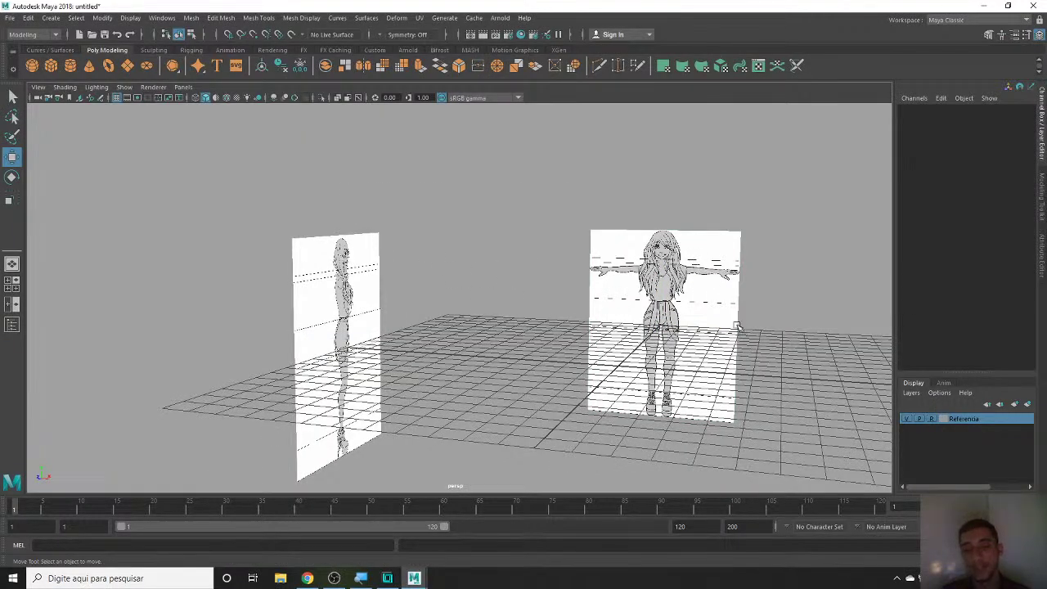
scroll(704, 327, "up", 5)
scroll(696, 341, "up", 3)
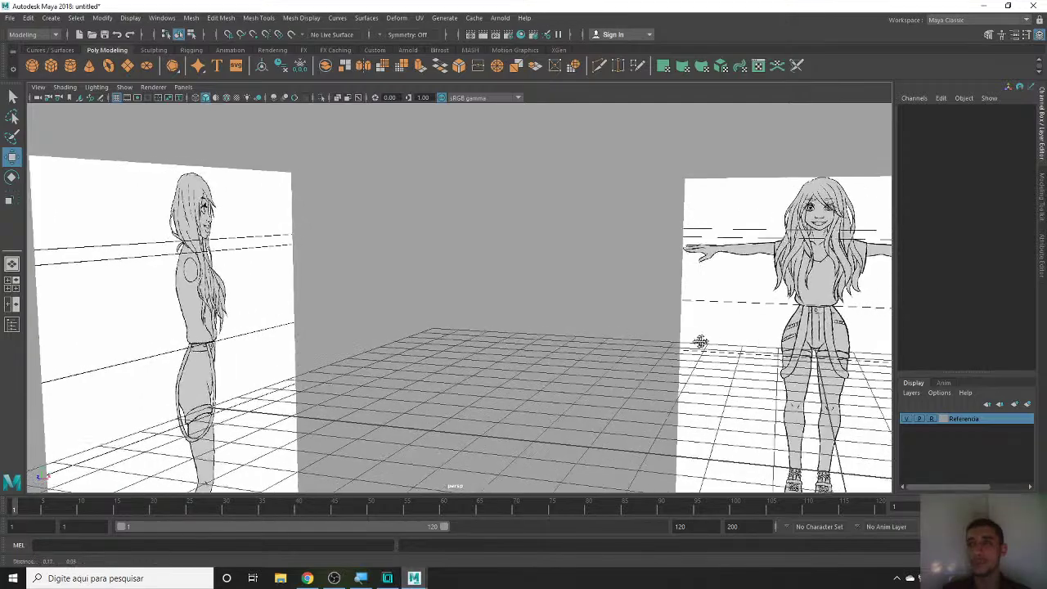
mouse_move(714, 334)
left_mouse_down("alt")
mouse_move(784, 350)
mouse_move(591, 288)
mouse_move(444, 299)
left_mouse_up("alt")
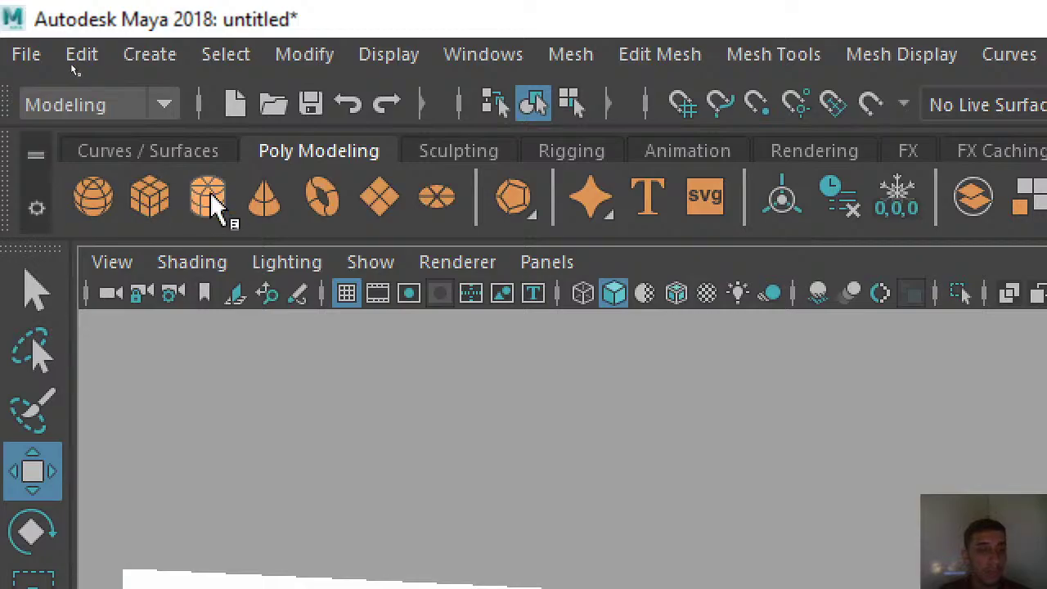
- Create a polygon cylinder at the origin and frame it over the character's hips in the front view
left_click(211, 206)
key("space")
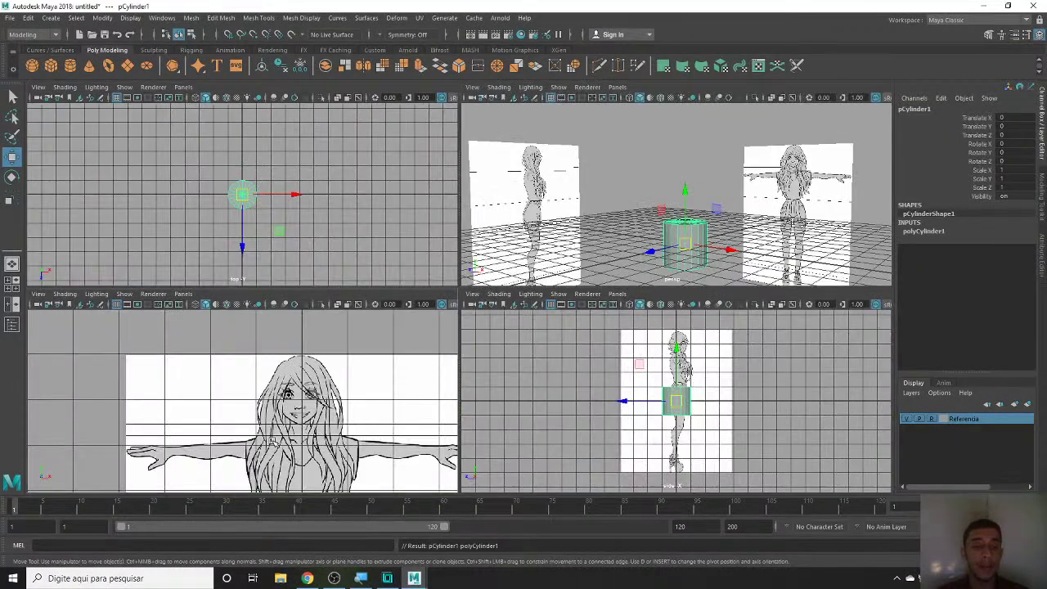
key("space")
middle_click_drag(572, 409, 572, 188, "alt")
scroll(656, 277, "down", 5)
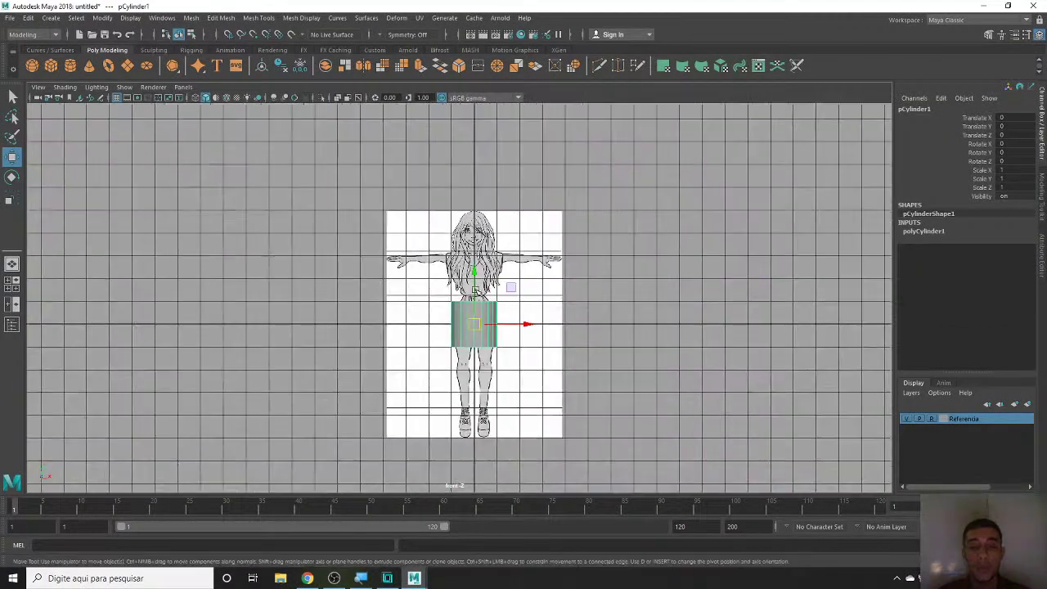
scroll(656, 277, "up", 3)
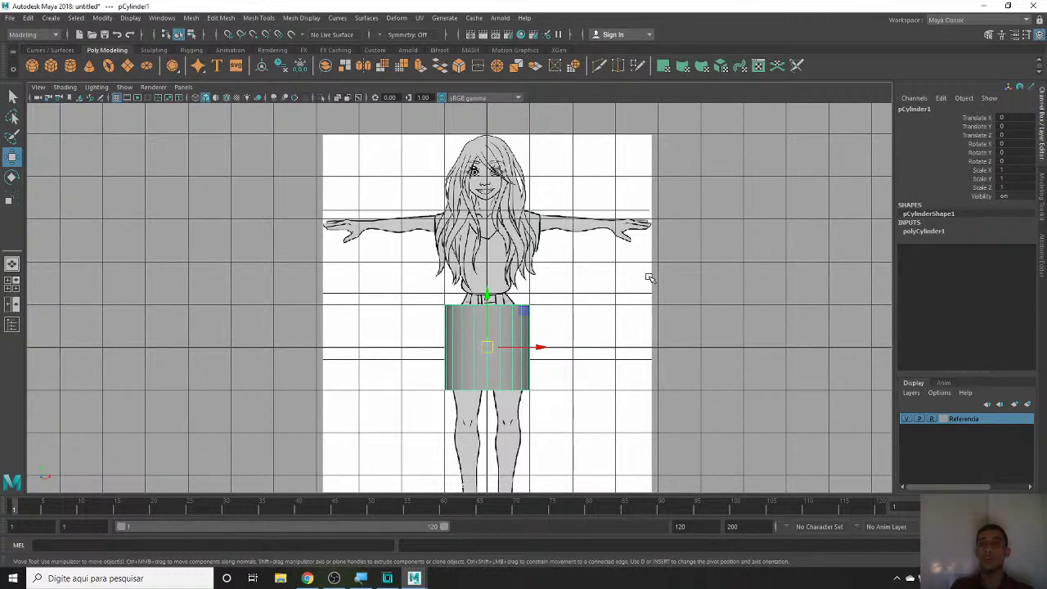
key("space")
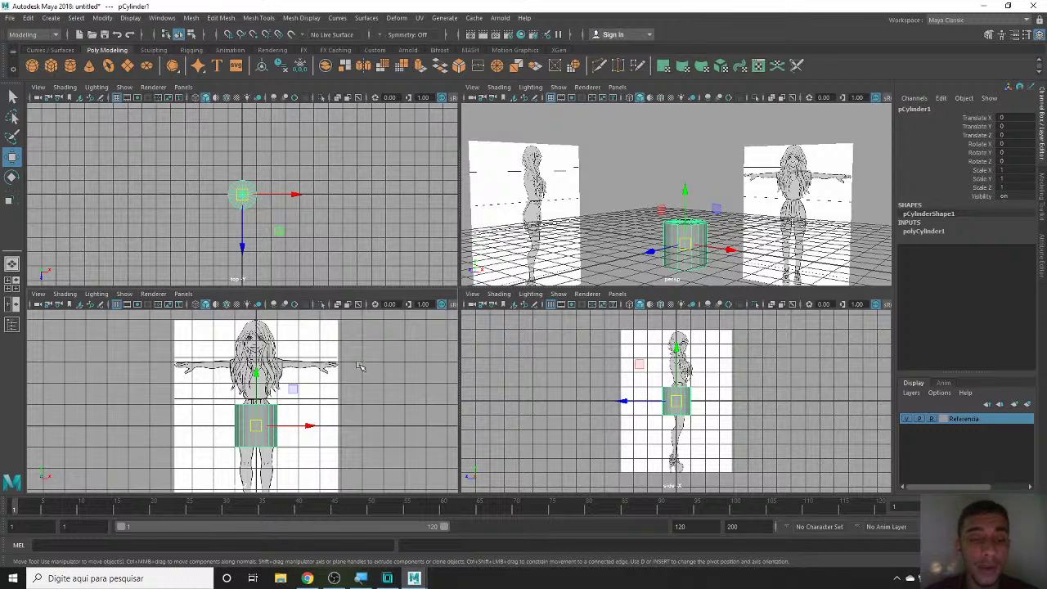
key("space")
scroll(423, 397, "up", 3)
scroll(528, 346, "up", 2)
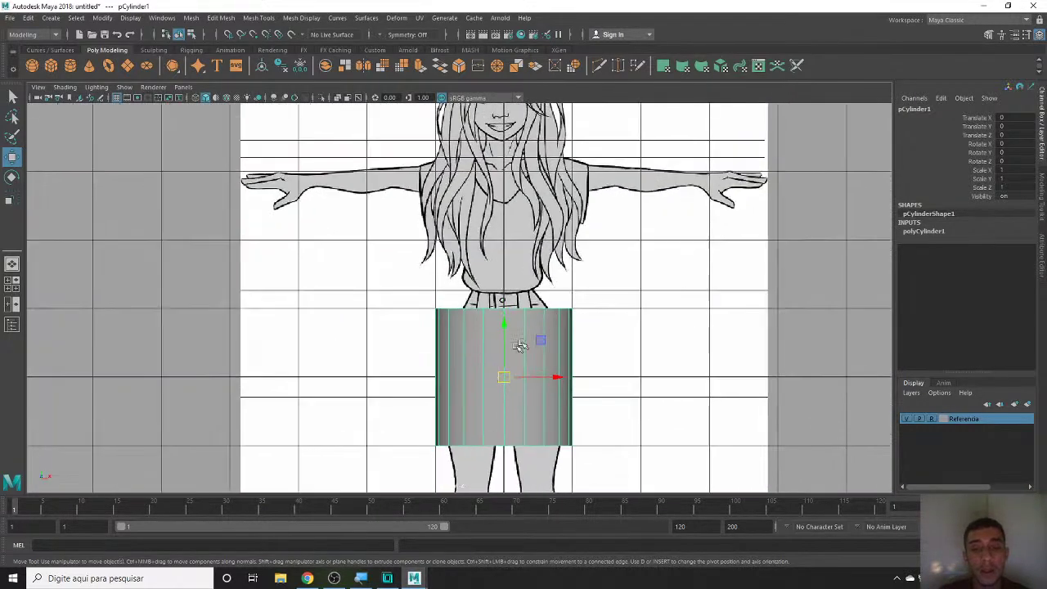
scroll(532, 352, "down", 1)
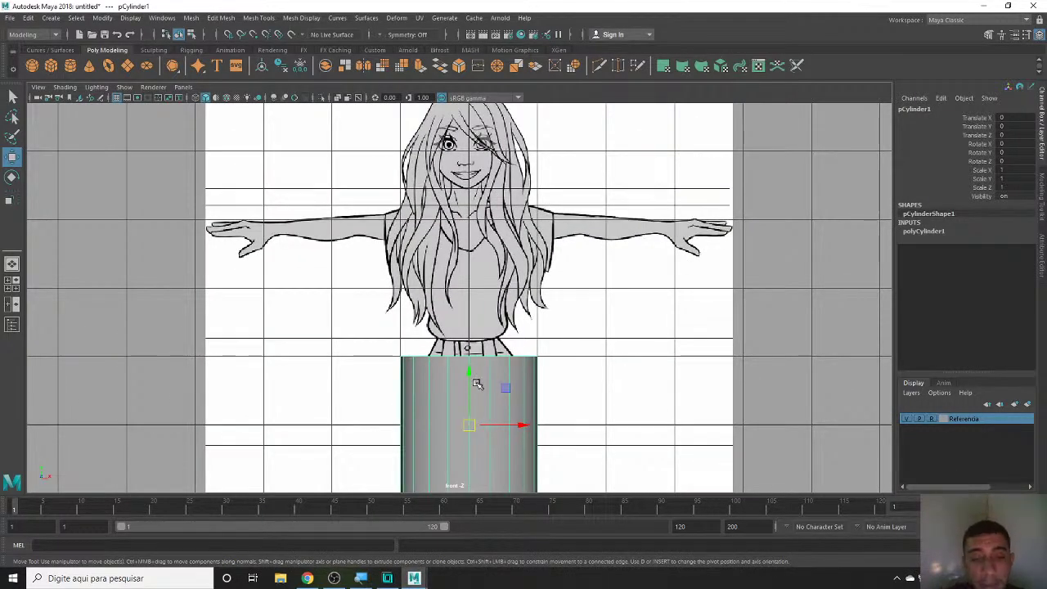
scroll(524, 392, "up", 1)
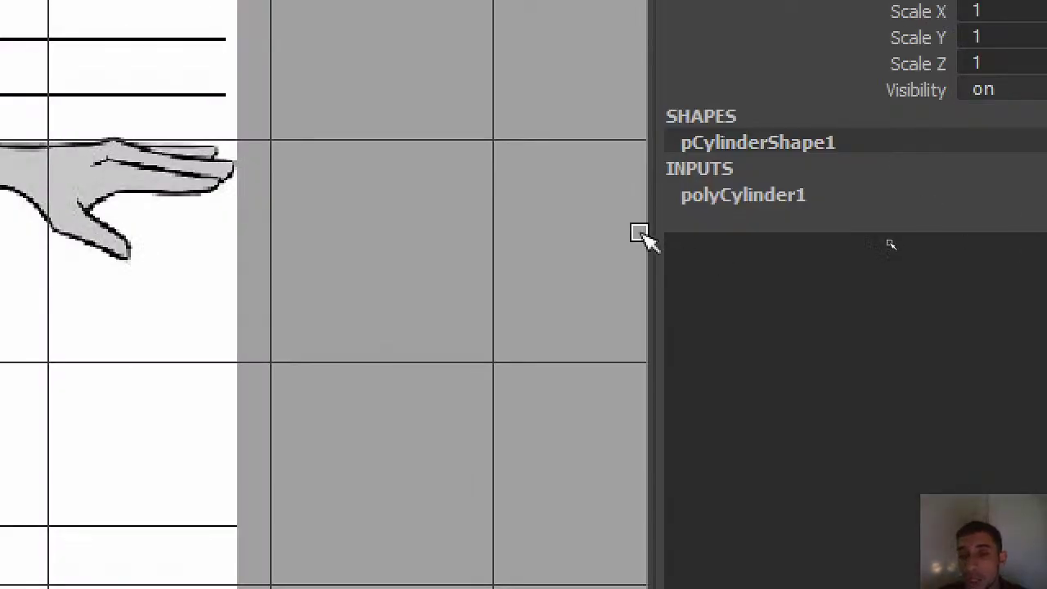
- Set the cylinder's Subdivisions Axis to 12 and raise it up to the character's waist
left_click(913, 231)
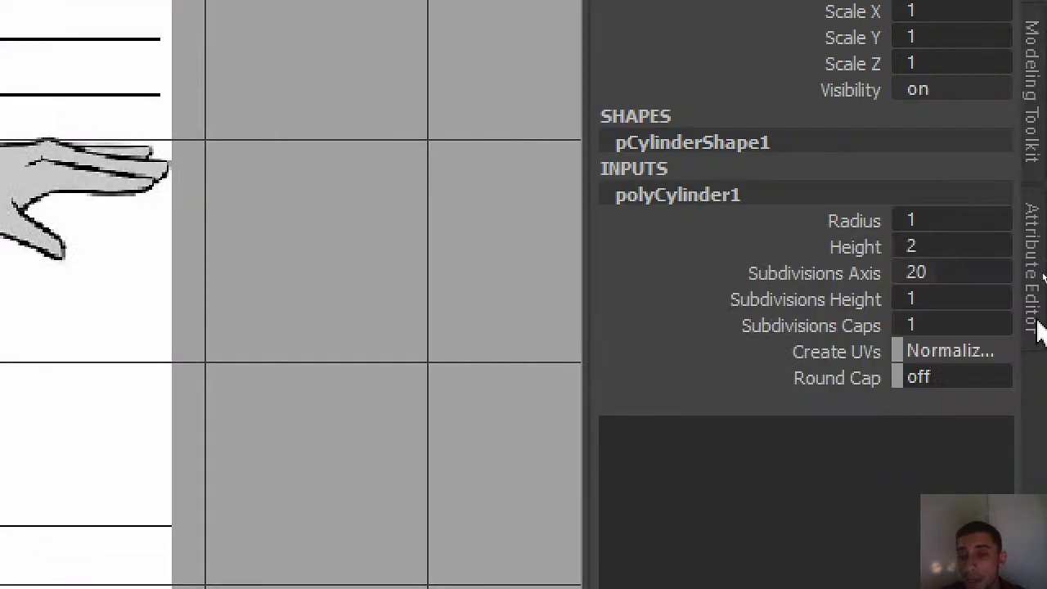
left_click(917, 272)
type("12")
key("Return")
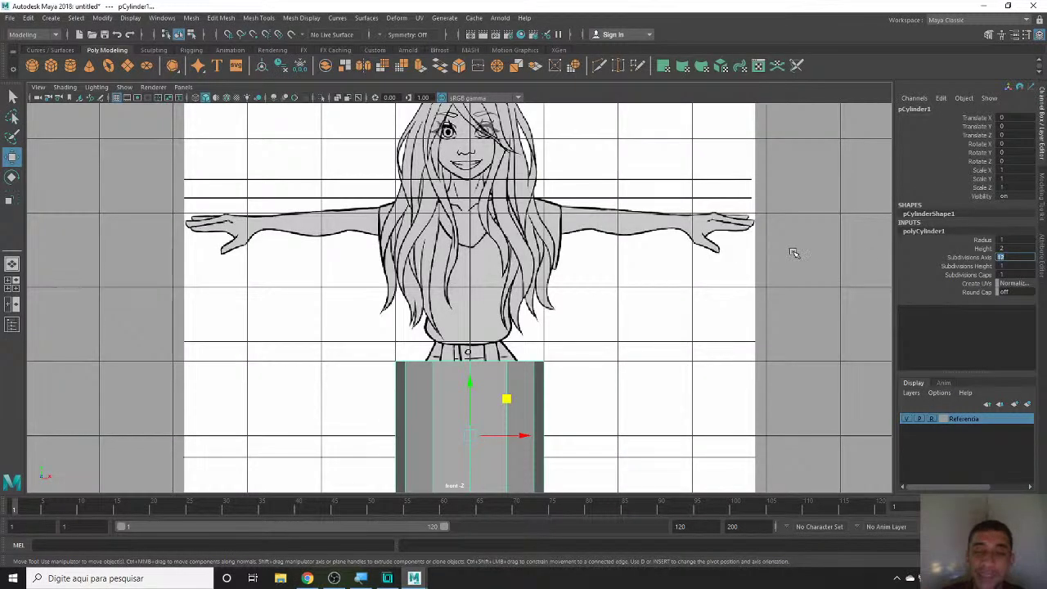
left_click(791, 253)
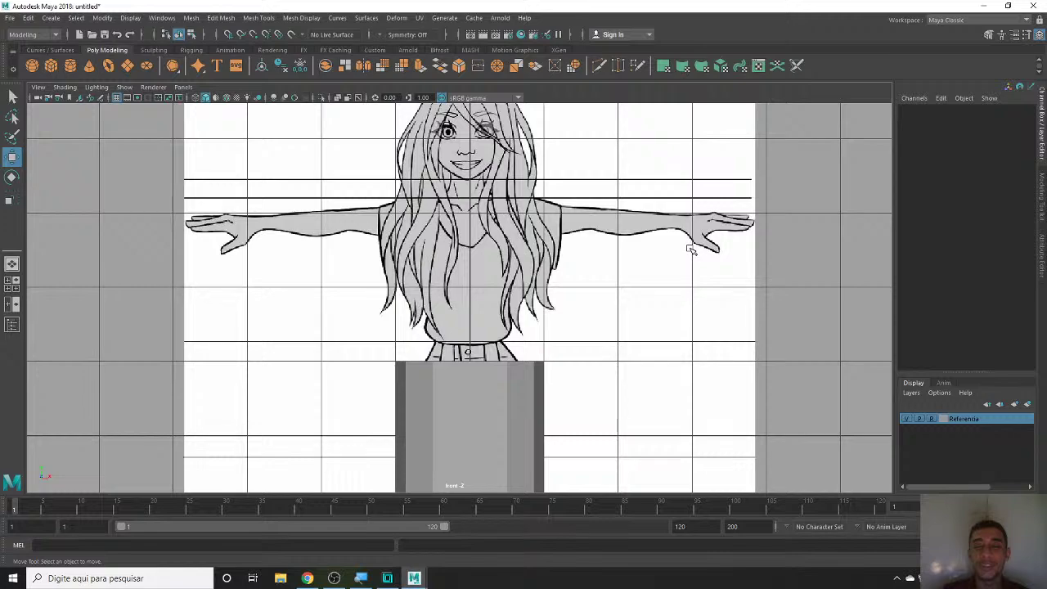
left_click(529, 404)
left_click_drag(467, 396, 474, 300)
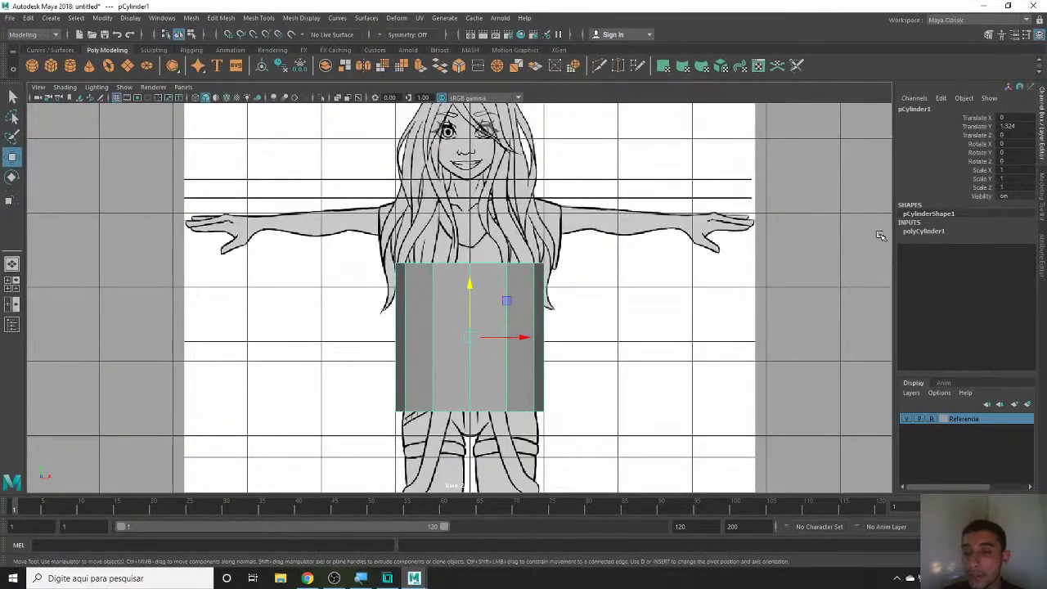
- Try 14 and 16 axis subdivisions on the cylinder, then settle back on 12
left_click(932, 233)
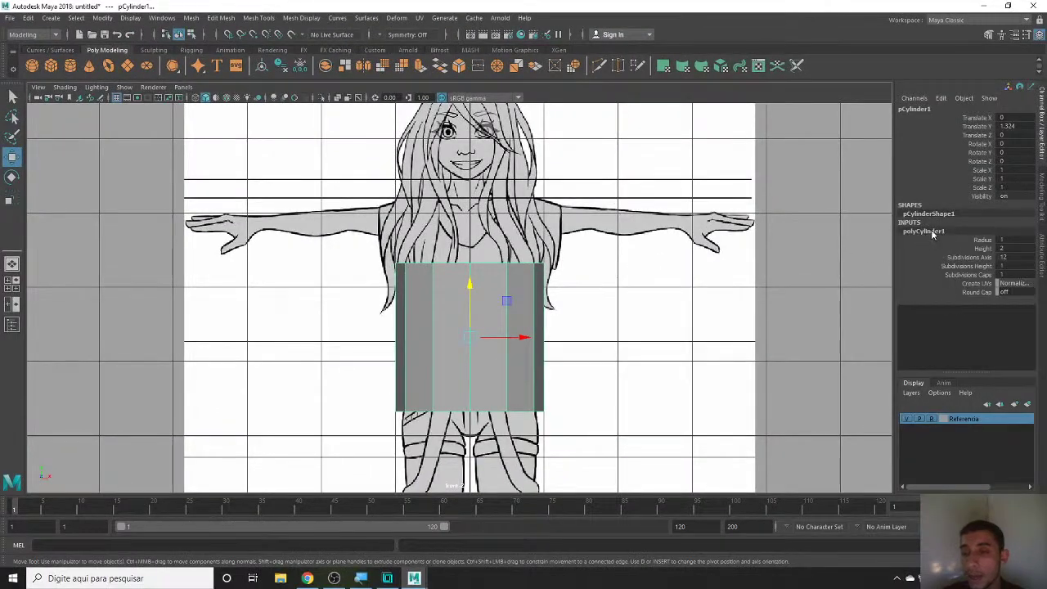
double_click(1001, 257)
type("12")
key("Return")
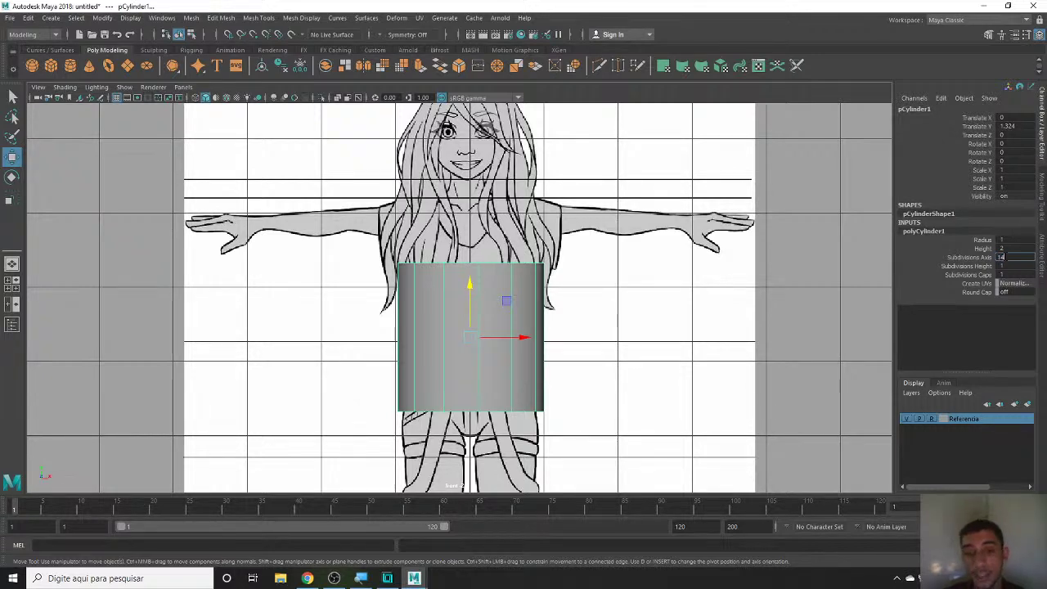
key("Return")
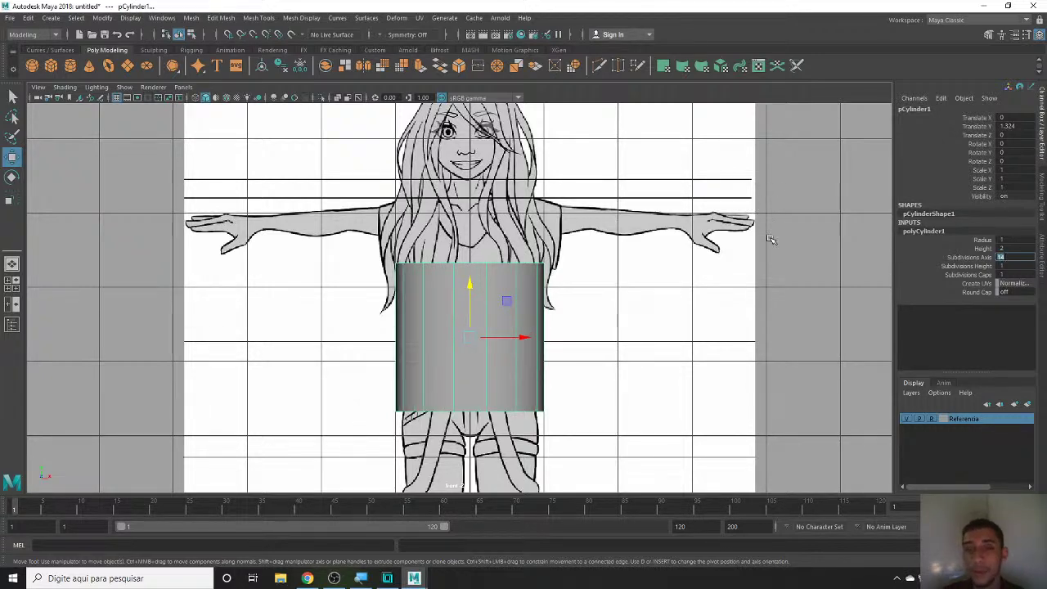
type("16")
key("Return")
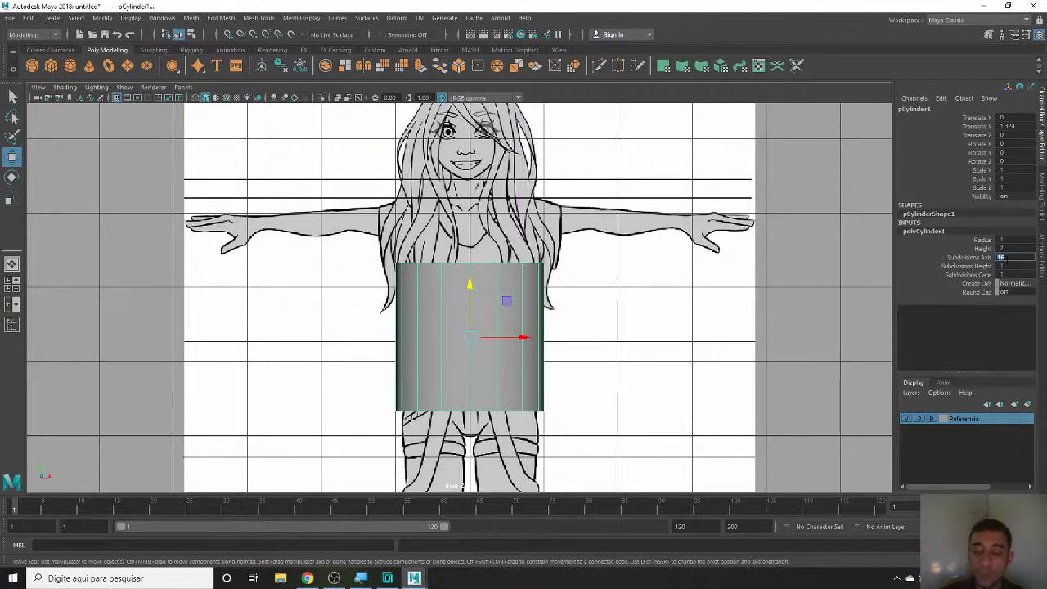
type("12")
key("Return")
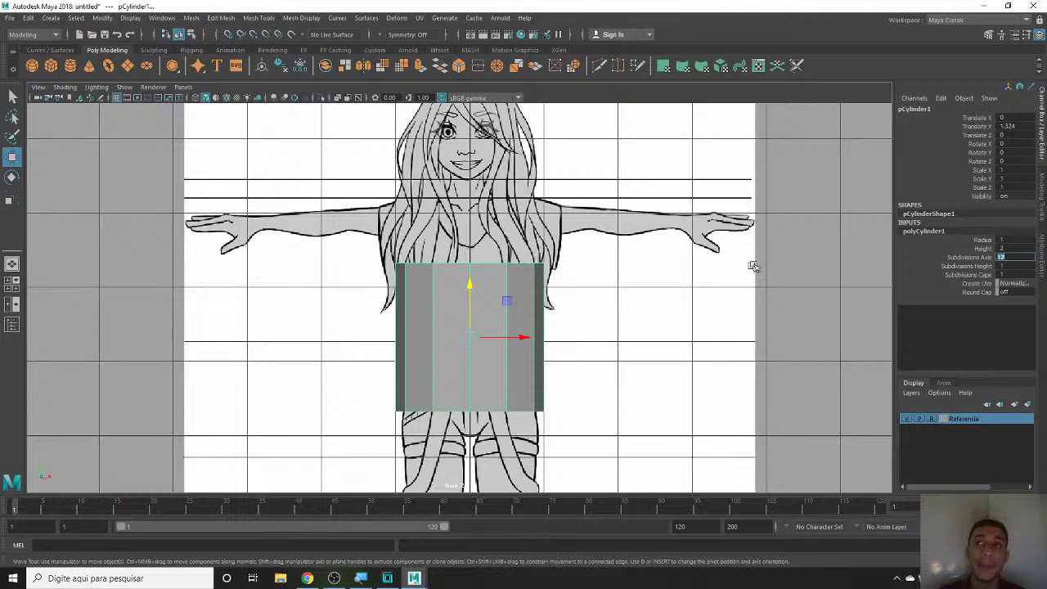
- Reselect the cylinder and frame it in the front view
left_click(498, 294)
scroll(469, 296, "up", 1)
scroll(471, 301, "up", 3)
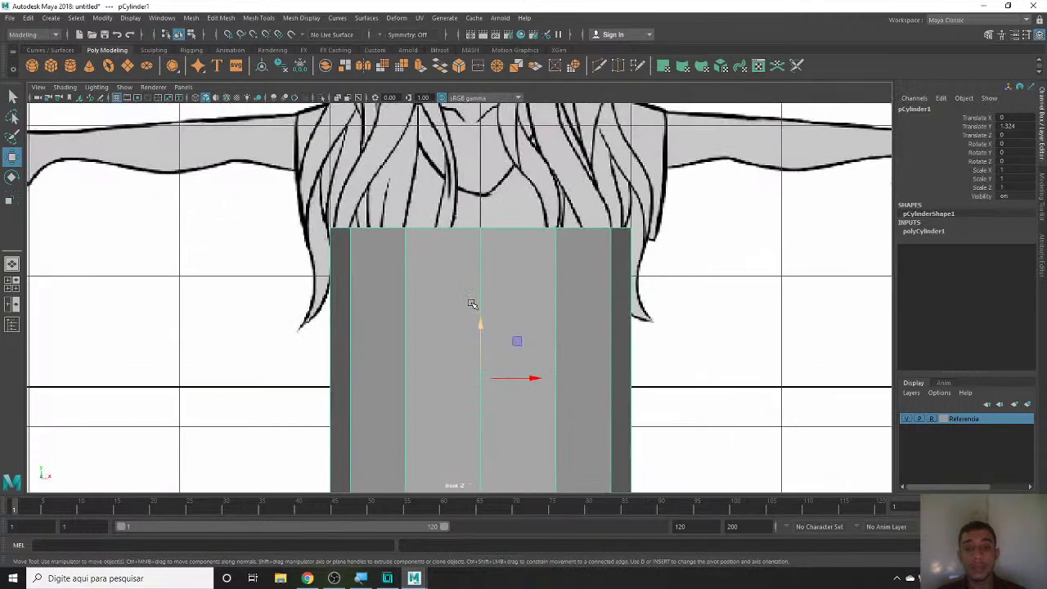
middle_click_drag(472, 303, 472, 350, "alt")
scroll(514, 362, "down", 4)
scroll(502, 358, "up", 1)
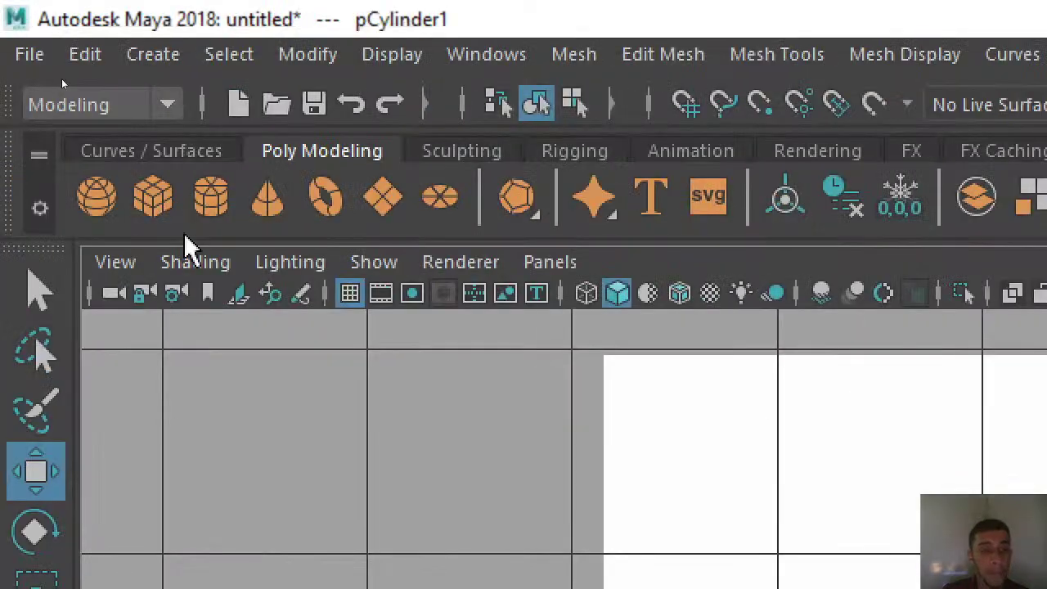
- Turn on X-Ray shading in the front view and reselect the cylinder
left_click(65, 87)
left_click(234, 372)
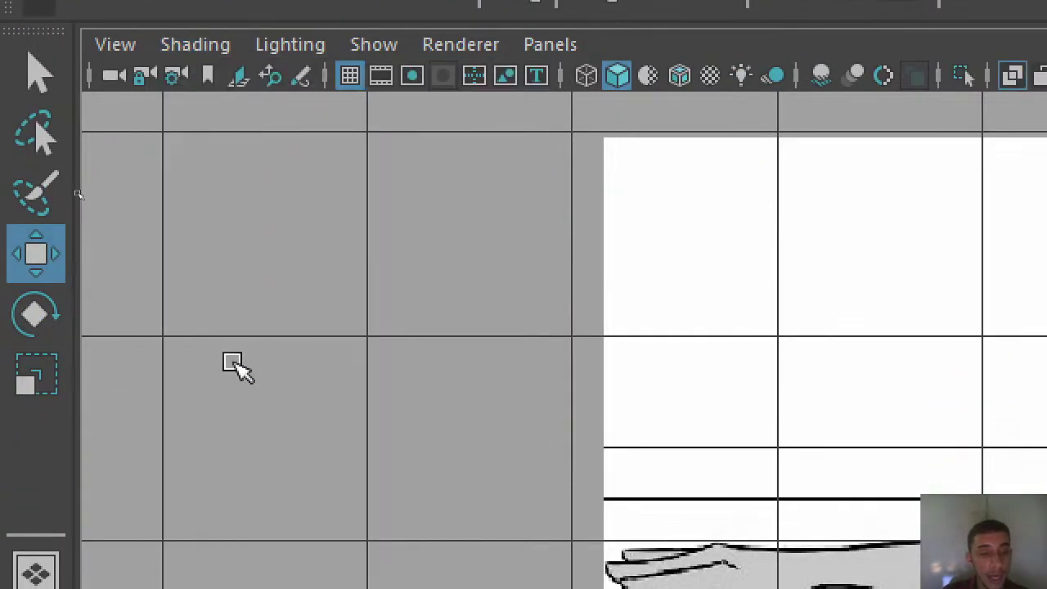
left_click(321, 278)
scroll(461, 371, "up", 3)
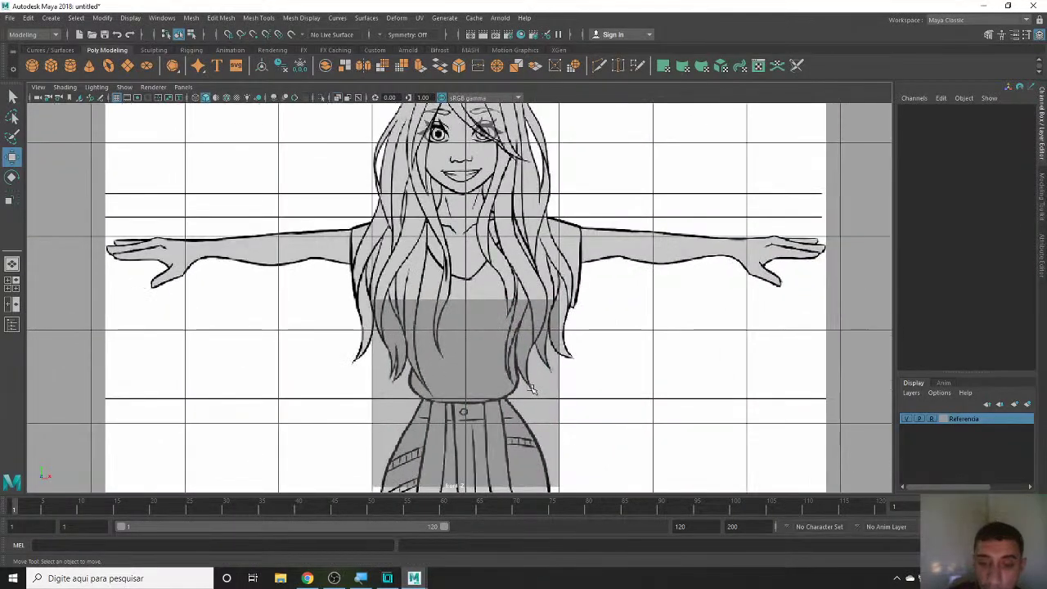
left_click(462, 372)
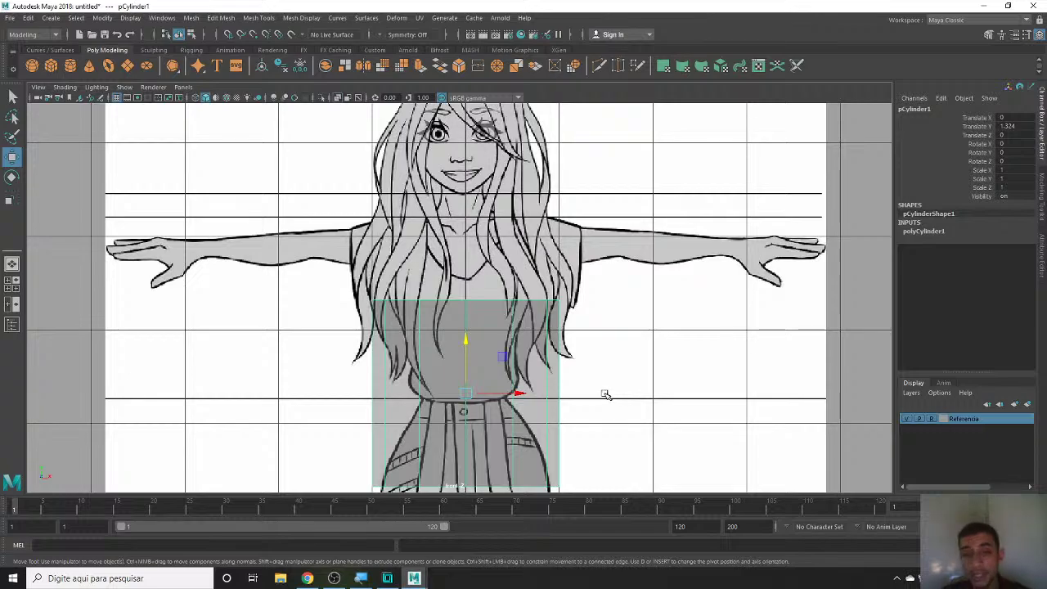
key("space")
key("space")
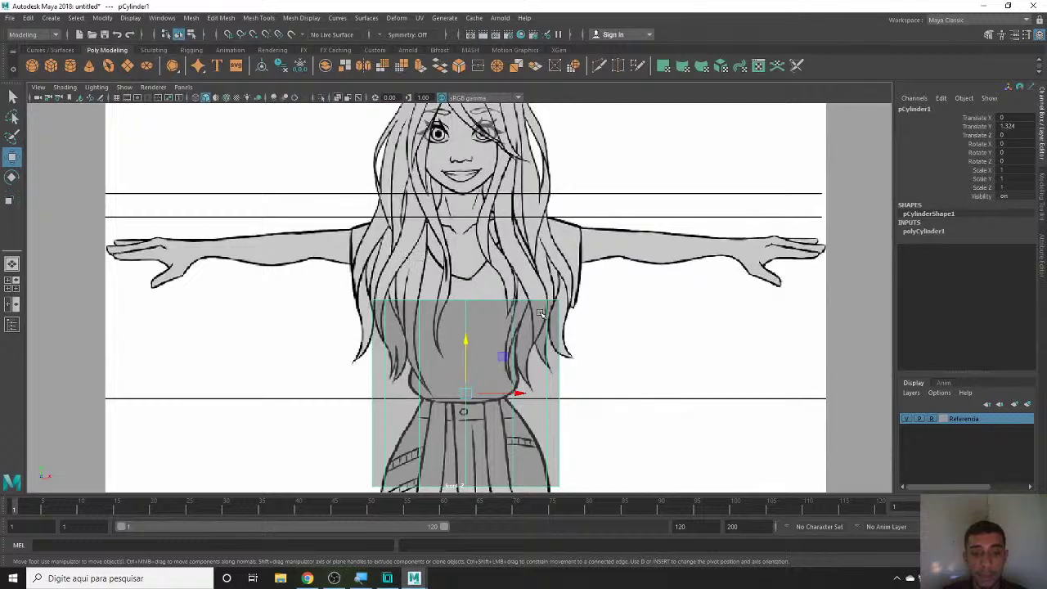
- In the side view, hide the grid and turn on X-Ray shading for the cylinder
key("space")
key("space")
scroll(708, 384, "up", 3)
scroll(589, 243, "up", 3)
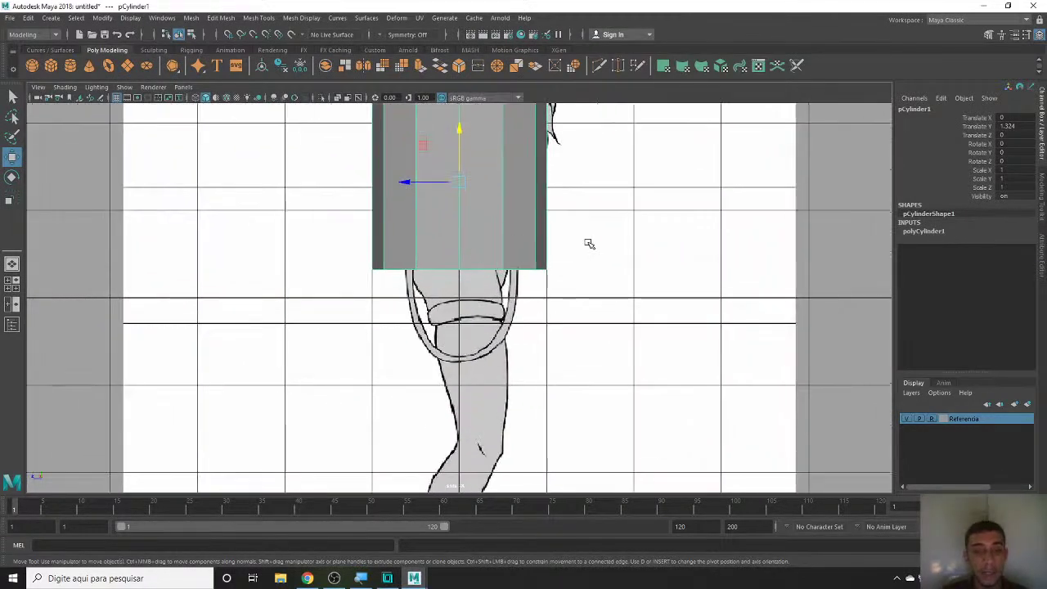
middle_click_drag(589, 243, 529, 380, "alt")
left_click(117, 97)
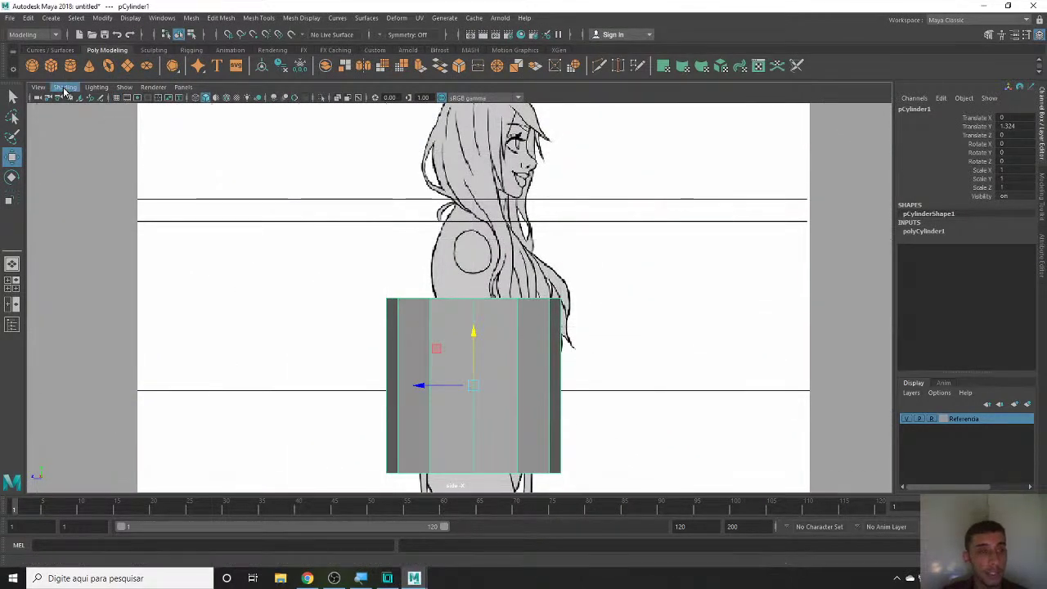
left_click(65, 87)
left_click(82, 197)
left_click(360, 296)
scroll(360, 295, "down", 5)
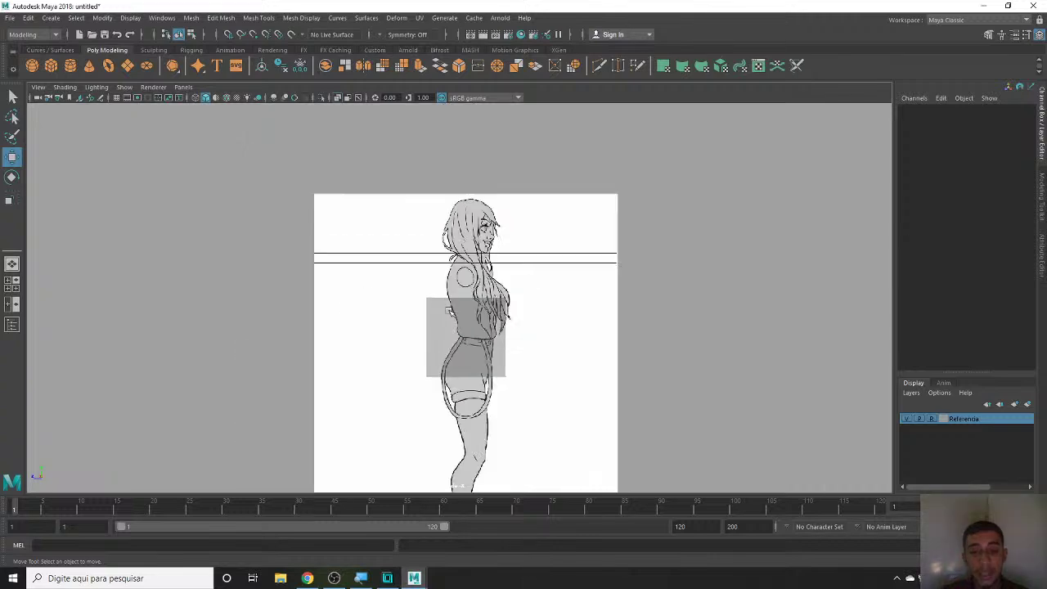
left_click(467, 322)
- Pan and zoom the side view along the thigh and knee reference, then reselect the cylinder
left_click(577, 375)
scroll(577, 374, "down", 1)
mouse_move(577, 374)
middle_mouse_down("alt")
mouse_move(548, 277)
mouse_move(559, 313)
middle_mouse_up("alt")
scroll(532, 286, "up", 1)
scroll(521, 297, "up", 2)
scroll(587, 313, "up", 1)
scroll(572, 262, "down", 2)
scroll(558, 313, "up", 1)
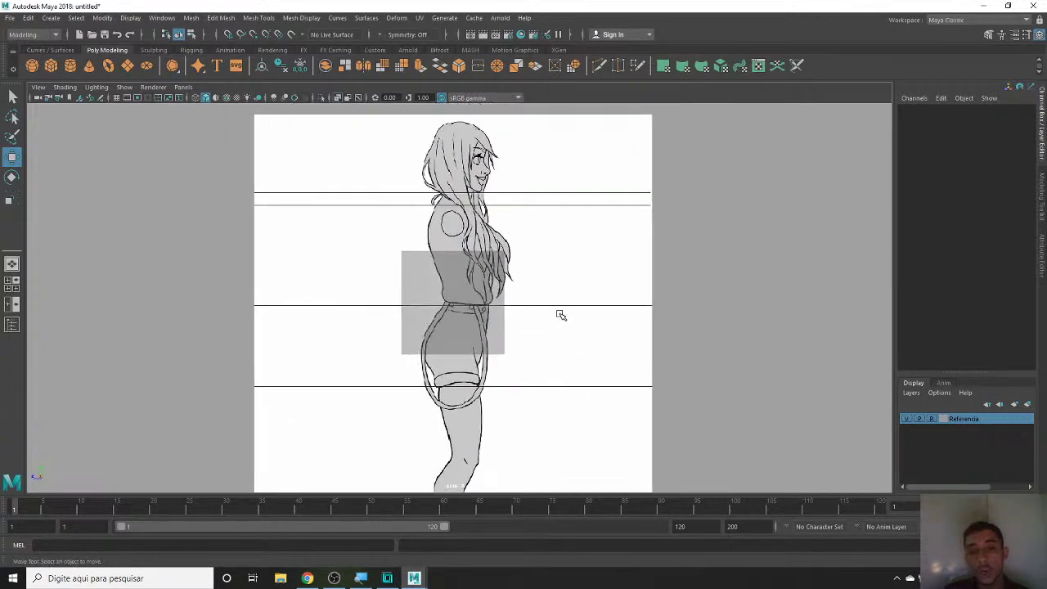
scroll(558, 367, "up", 2)
middle_click_drag(558, 367, 551, 191, "alt")
scroll(474, 334, "up", 1)
scroll(475, 333, "up", 1)
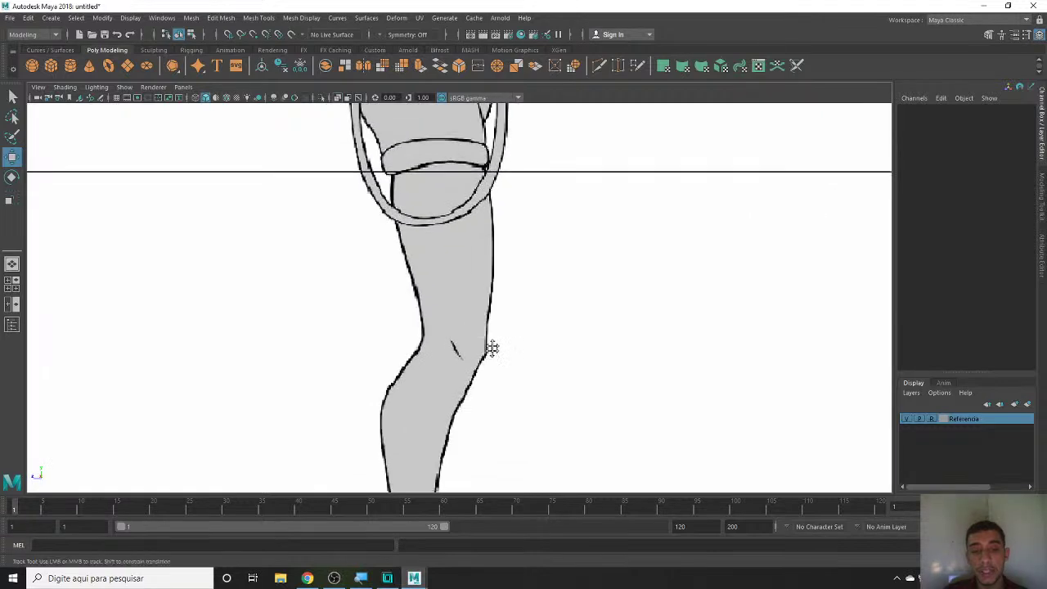
middle_click_drag(491, 346, 452, 238, "alt")
scroll(440, 345, "down", 8)
scroll(458, 274, "up", 1)
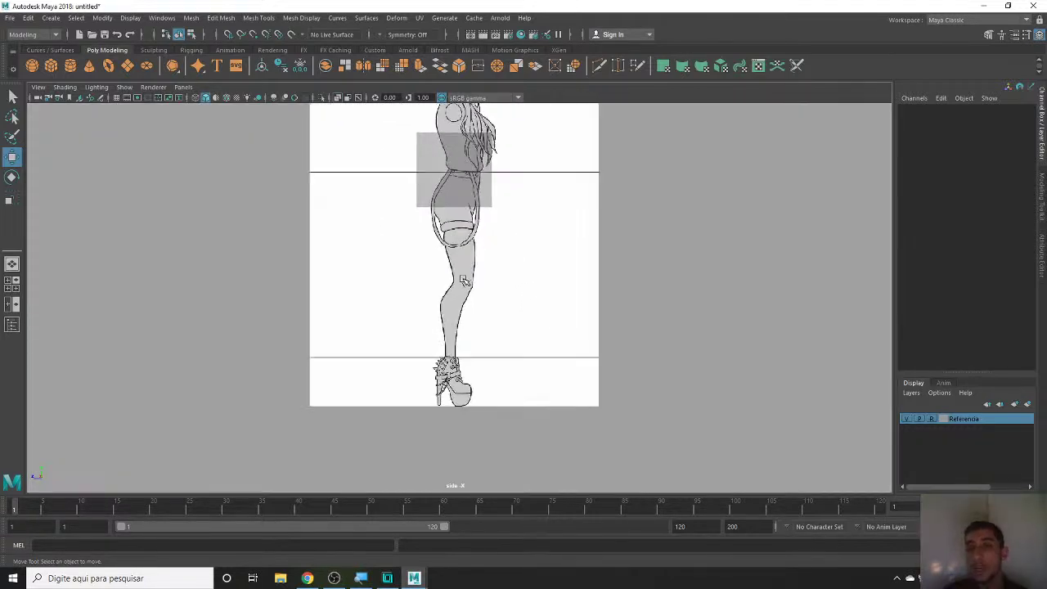
scroll(464, 287, "down", 1)
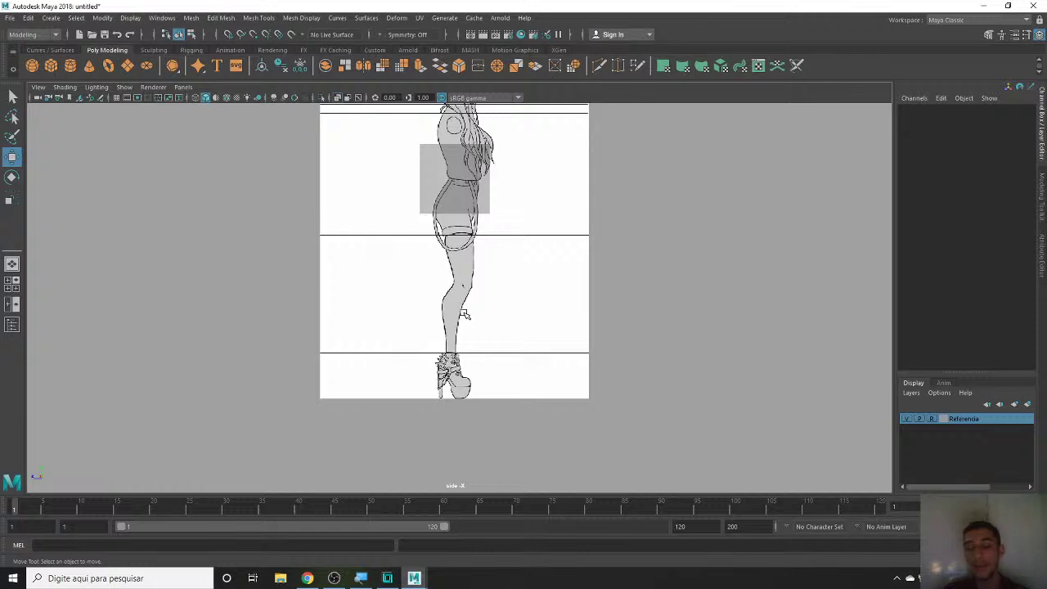
scroll(460, 308, "up", 2)
scroll(483, 269, "up", 2)
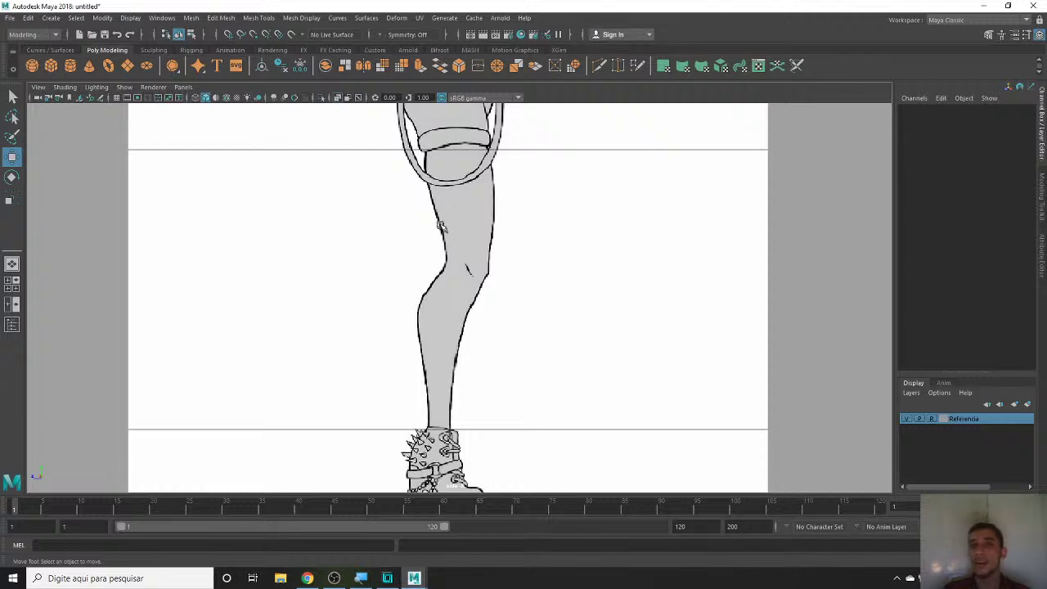
scroll(442, 282, "up", 3)
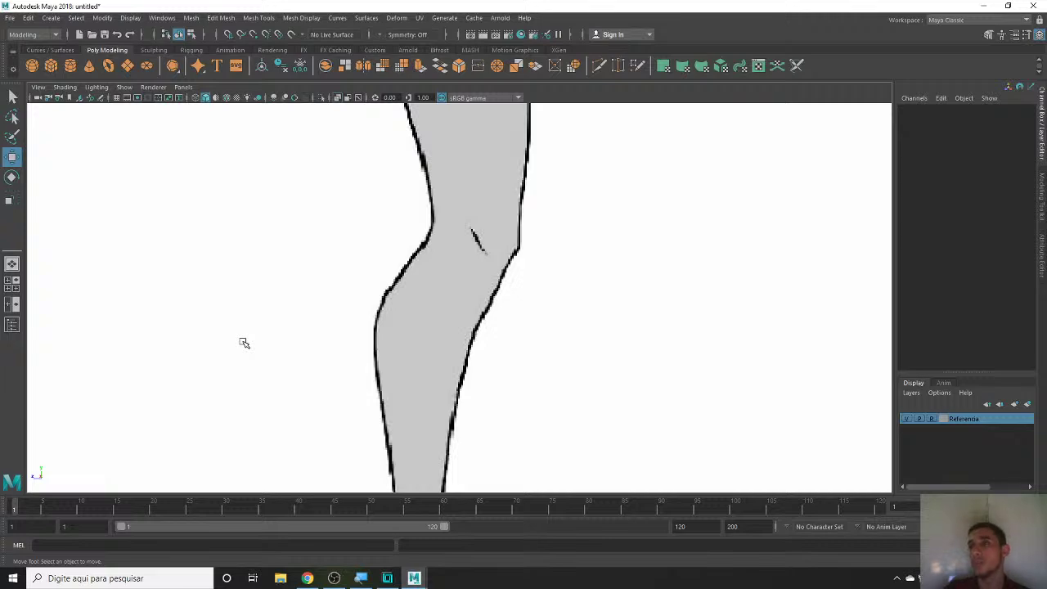
scroll(241, 344, "down", 5)
scroll(392, 327, "up", 2)
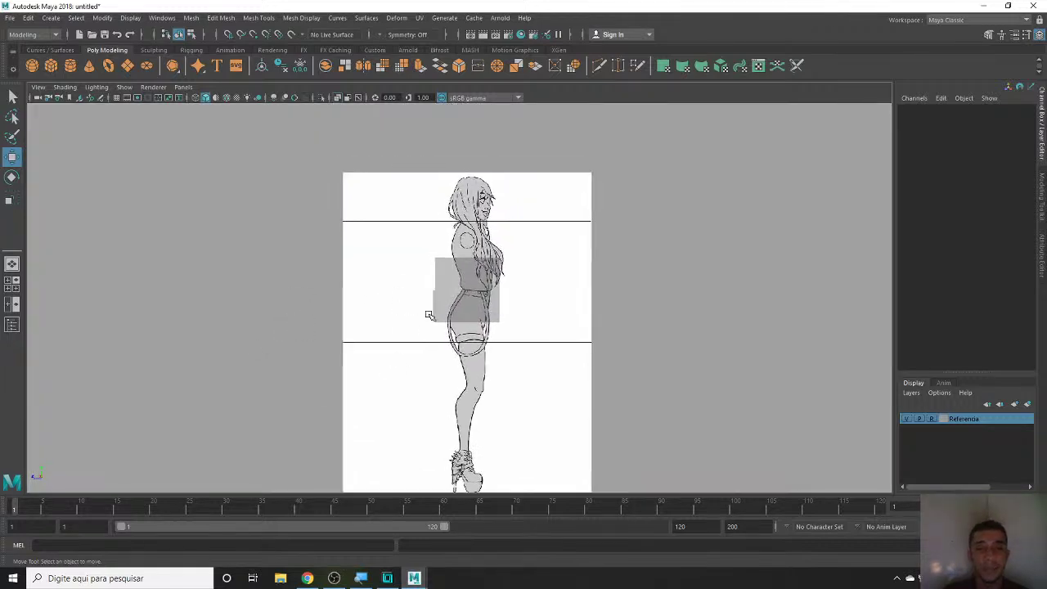
scroll(392, 327, "up", 3)
left_click(575, 282)
scroll(575, 282, "up", 2)
scroll(579, 276, "up", 1)
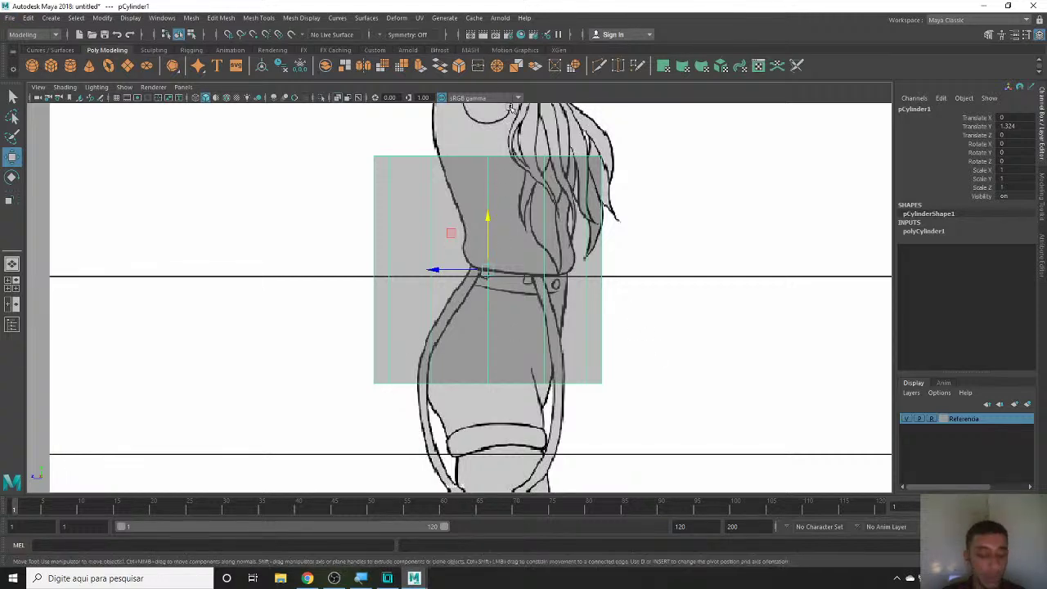
- Save the scene as 'blocagem 01' into the Girl 3D project's scenes folder, correcting the typed name
key("ctrl+s")
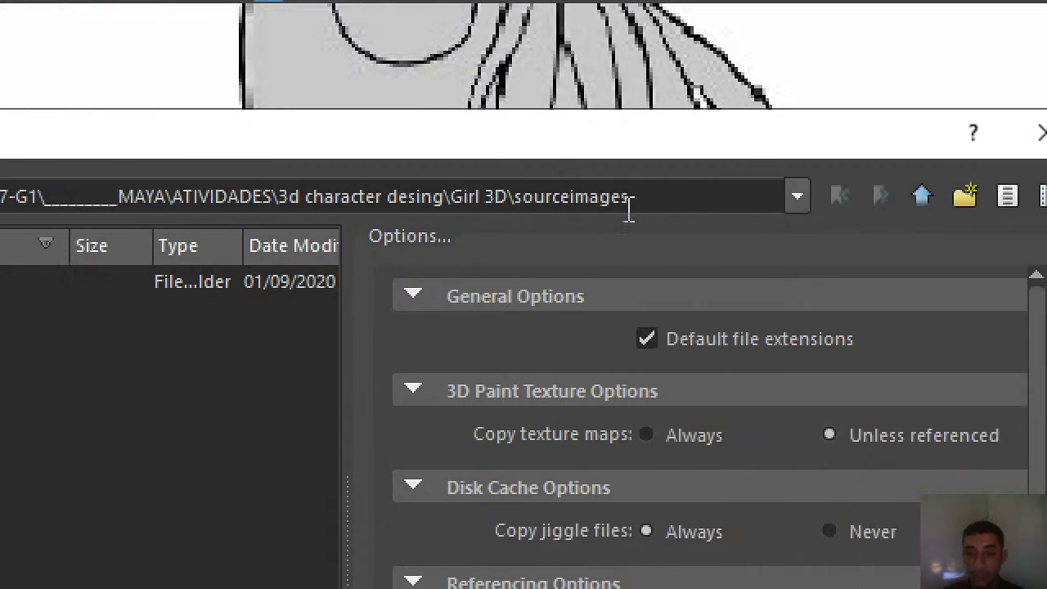
left_click(797, 198)
left_click(331, 260)
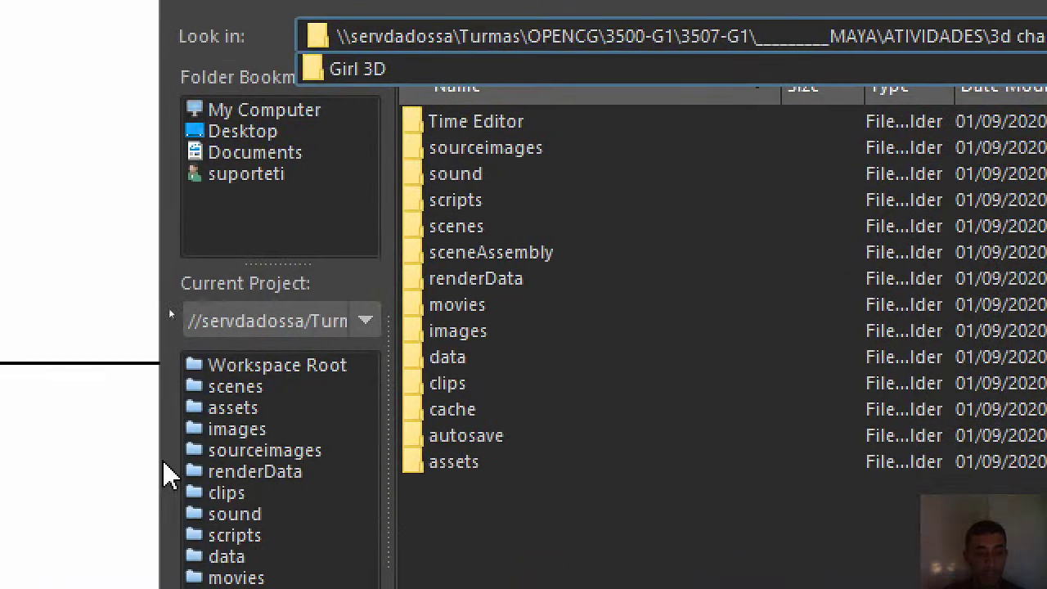
double_click(456, 227)
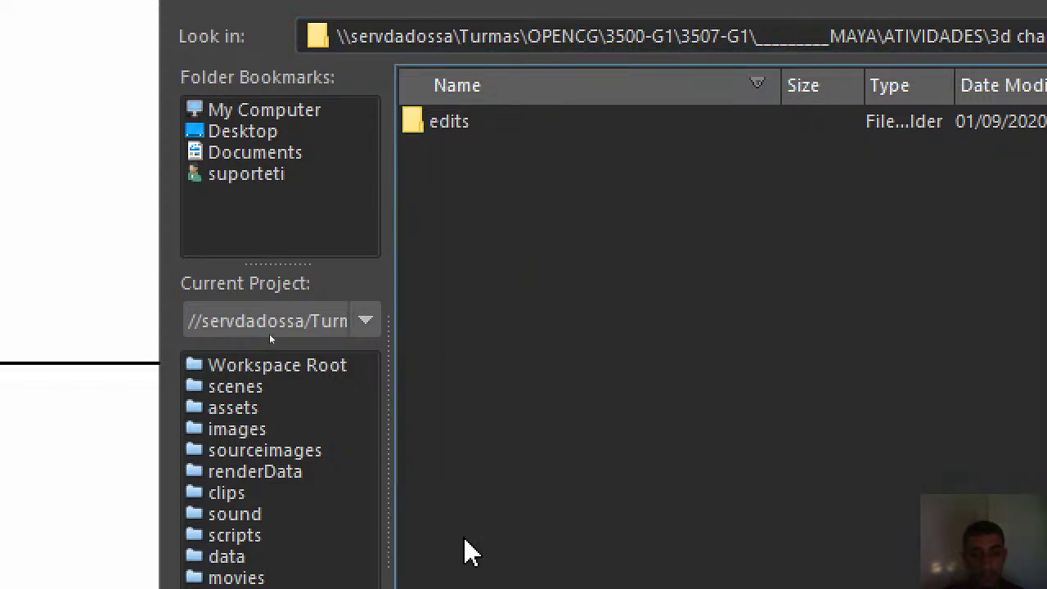
left_click(486, 481)
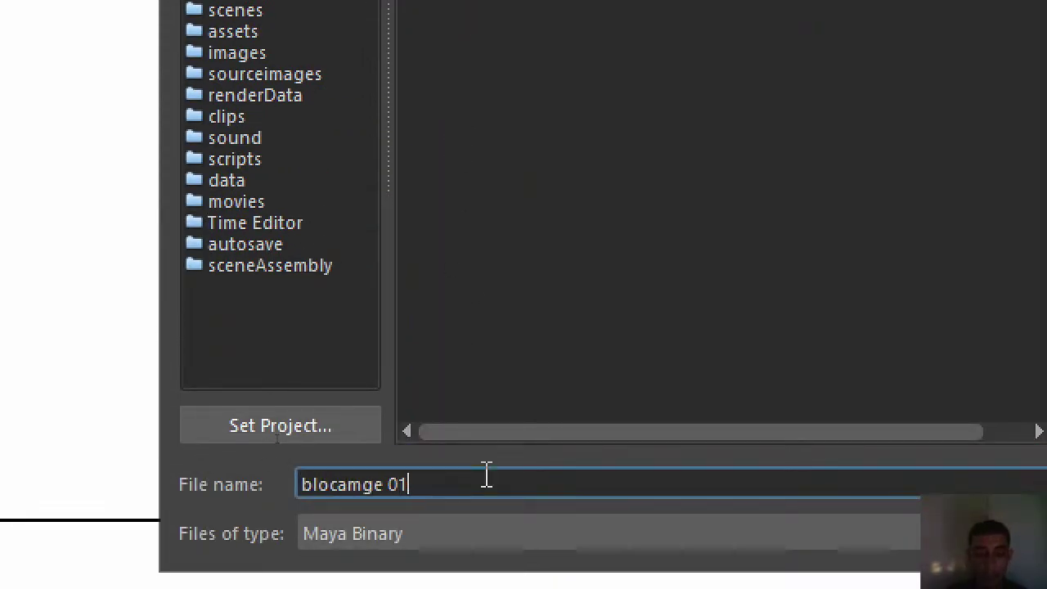
double_click(384, 483)
left_click(385, 483)
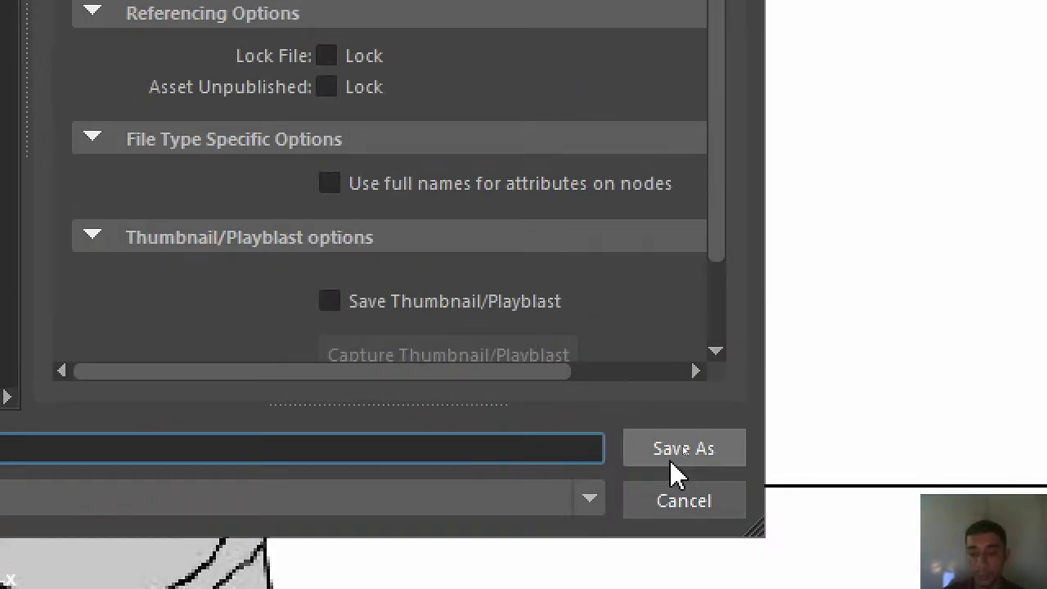
left_click(671, 462)
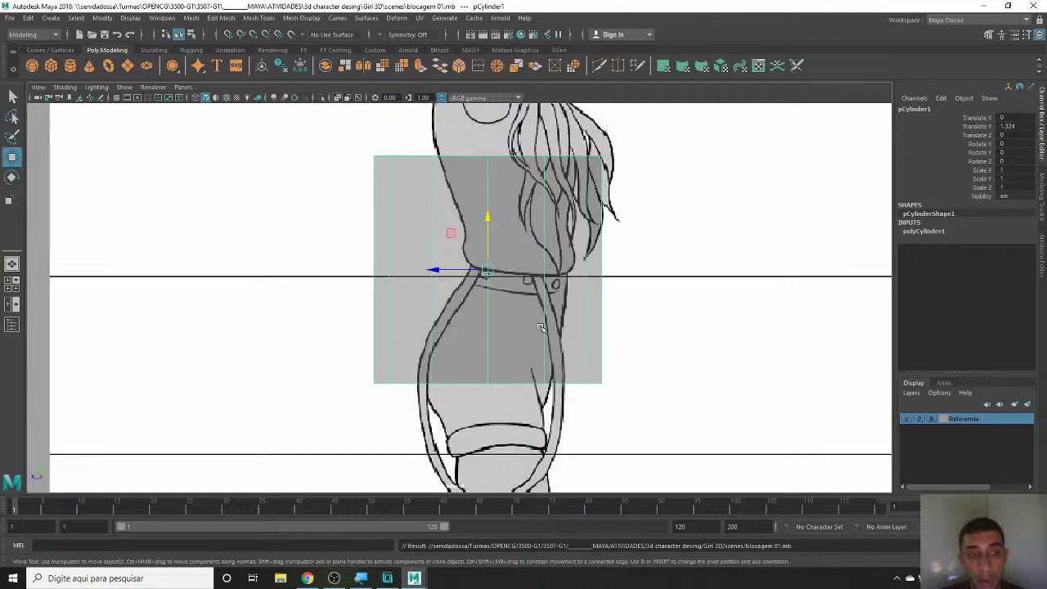
- Back in the front view, lift the cylinder up the torso to about Translate Y 2.155
scroll(540, 327, "down", 4)
scroll(539, 318, "up", 4)
mouse_move(589, 273)
middle_mouse_down("alt")
mouse_move(554, 327)
mouse_move(502, 351)
mouse_move(499, 296)
middle_mouse_up("alt")
scroll(502, 351, "down", 2)
key("space")
key("space")
mouse_move(481, 297)
left_mouse_down()
mouse_move(481, 225)
mouse_move(491, 216)
left_mouse_up()
middle_click_drag(491, 217, 502, 368, "alt")
left_click_drag(485, 373, 496, 345)
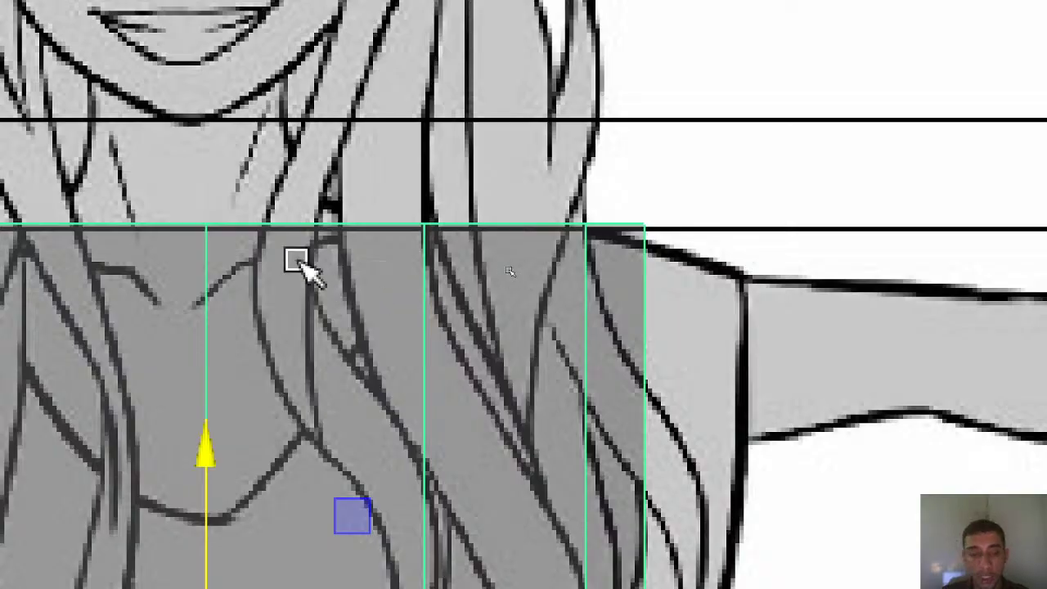
key("alt+Tab")
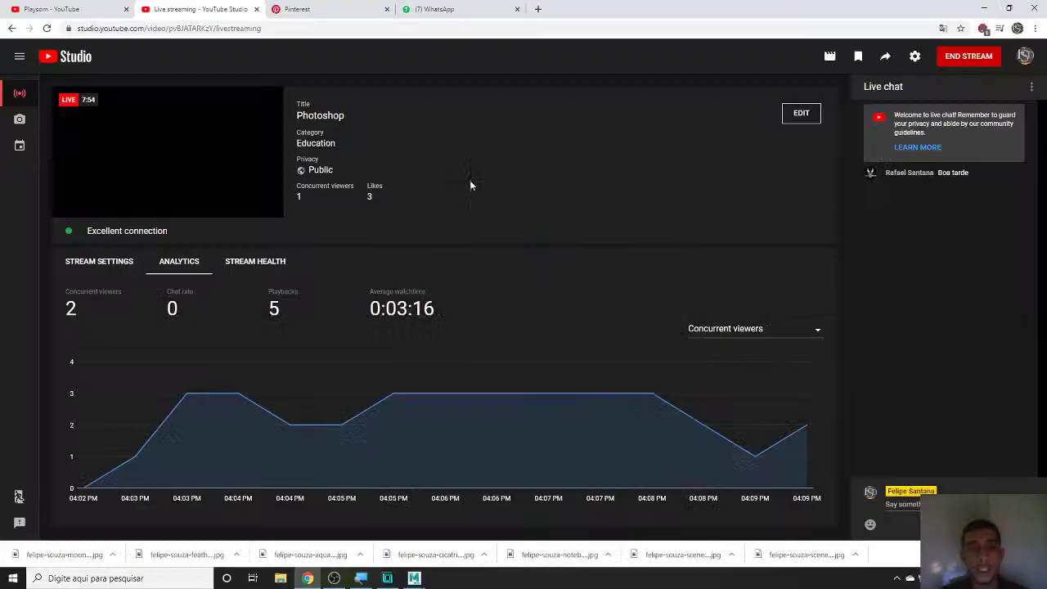
- Search Pinterest for '3d cartoon girl'
left_click(338, 8)
left_click(340, 64)
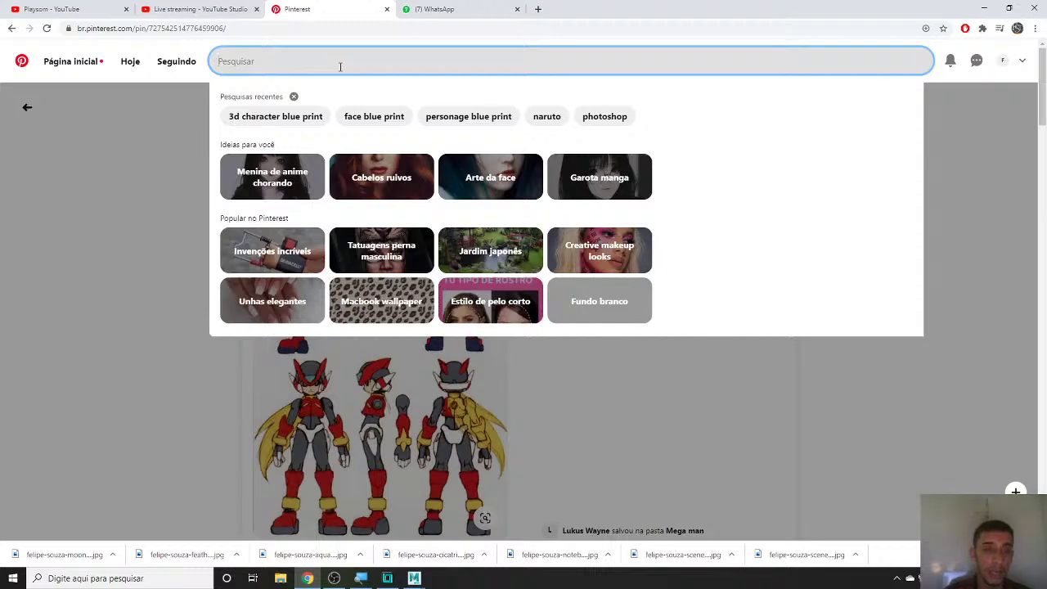
type("3d carto")
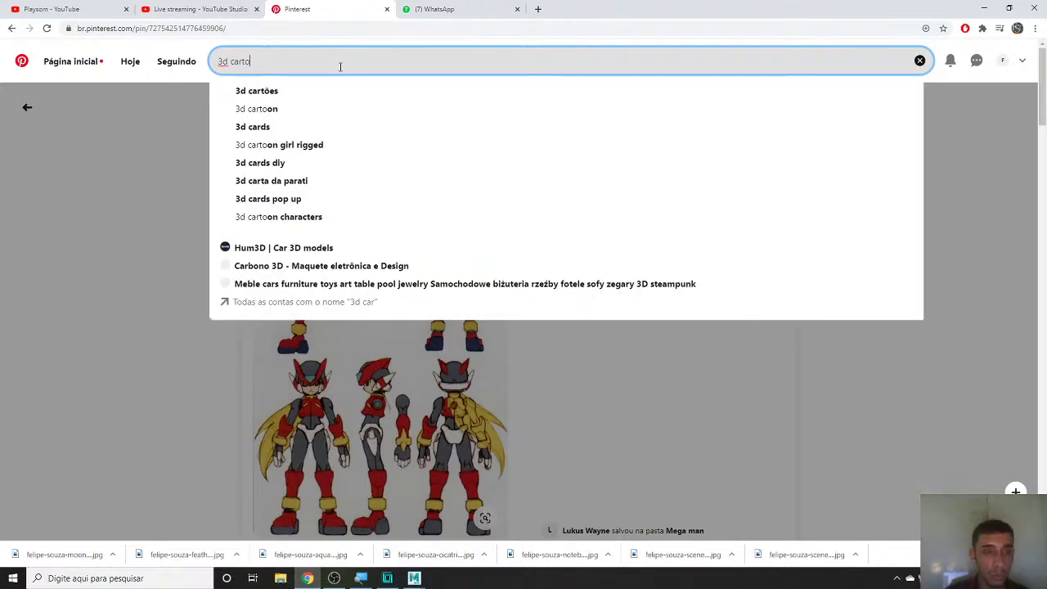
type("on")
key("Return")
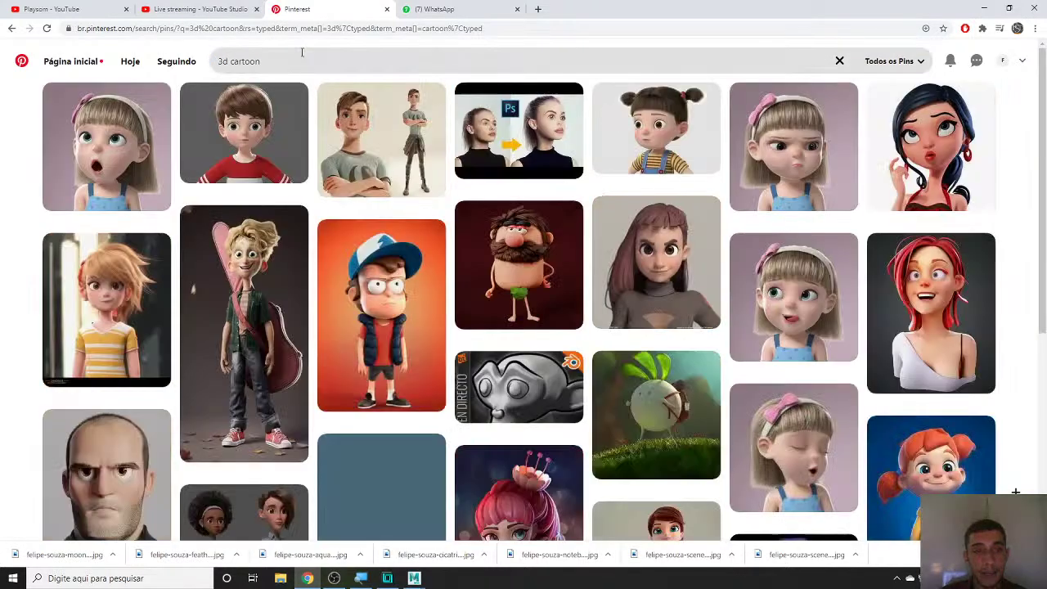
left_click(299, 49)
type("girl")
key("Return")
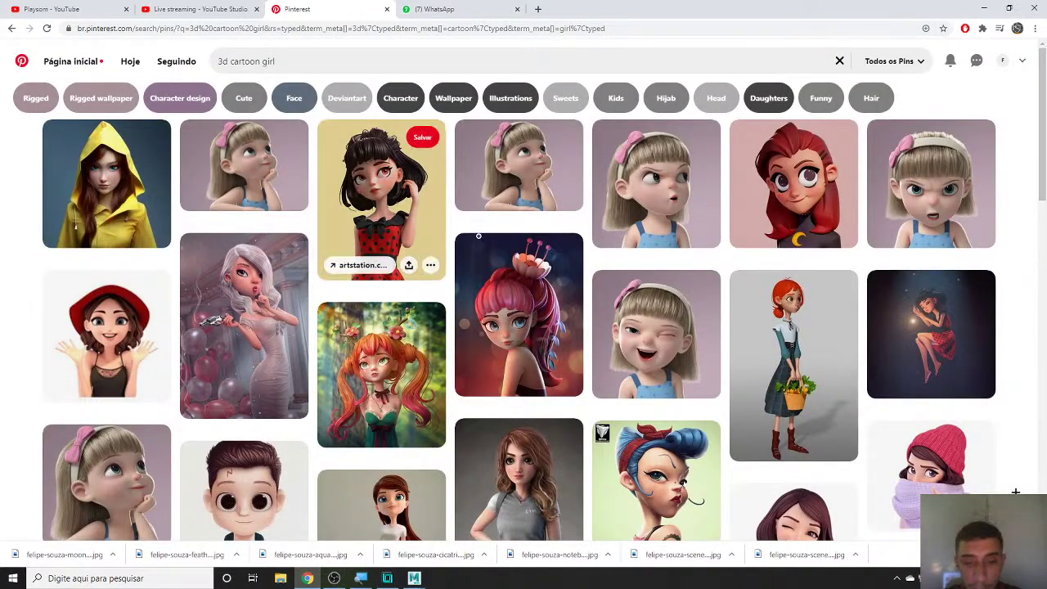
- Open the brown-haired girl pin from Blender Guru, then return to Maya
scroll(703, 245, "down", 2)
scroll(654, 278, "down", 1)
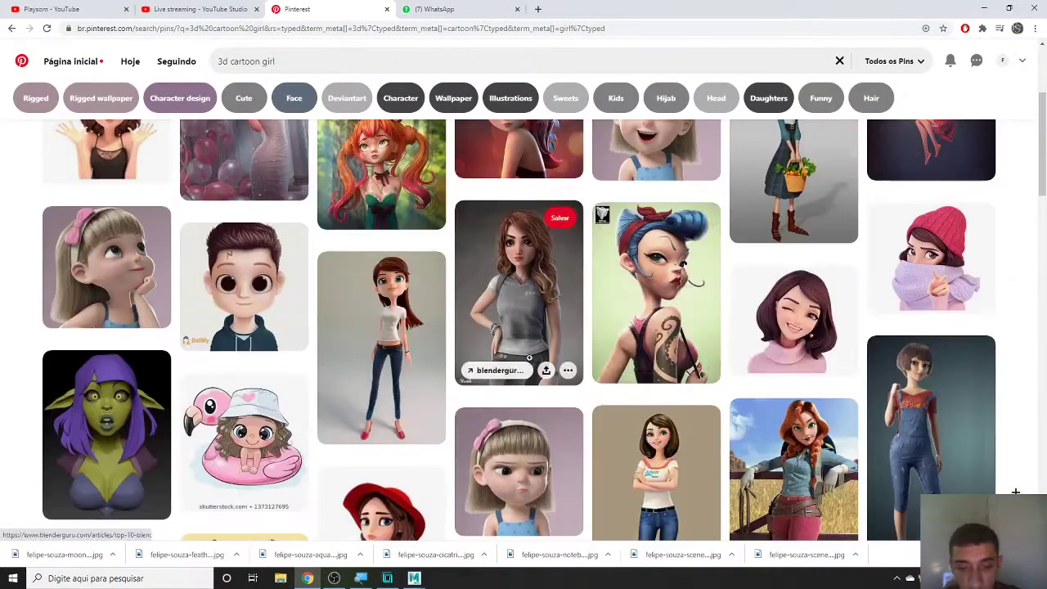
left_click(544, 287)
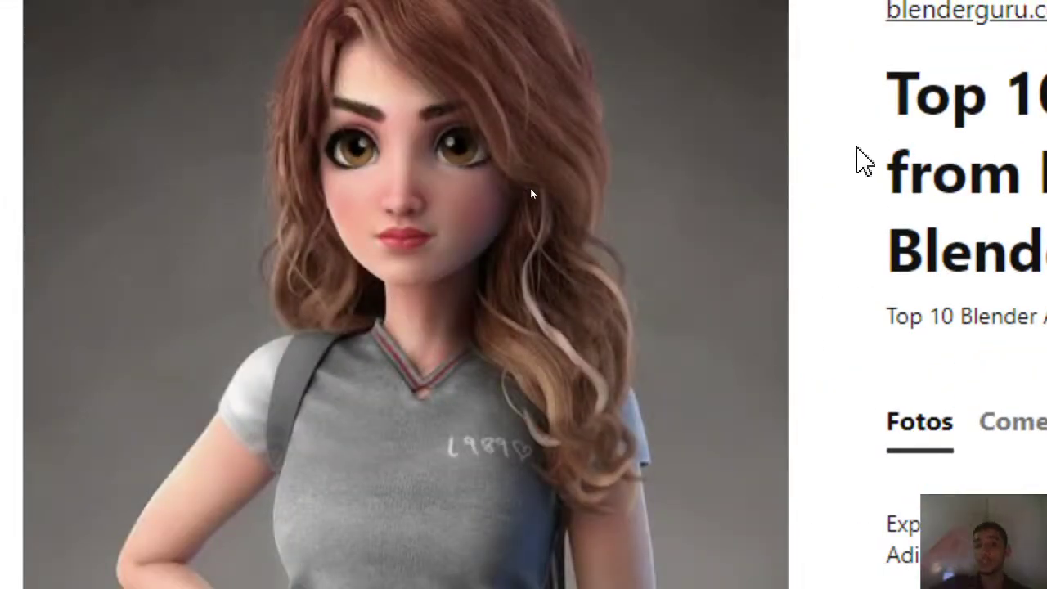
scroll(863, 160, "down", 3)
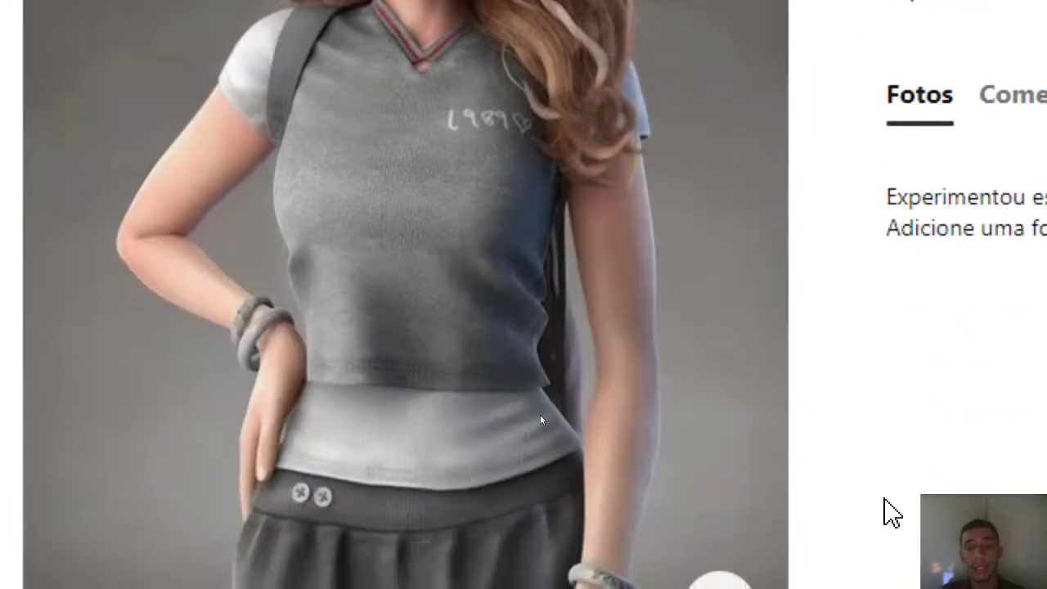
scroll(817, 163, "up", 1)
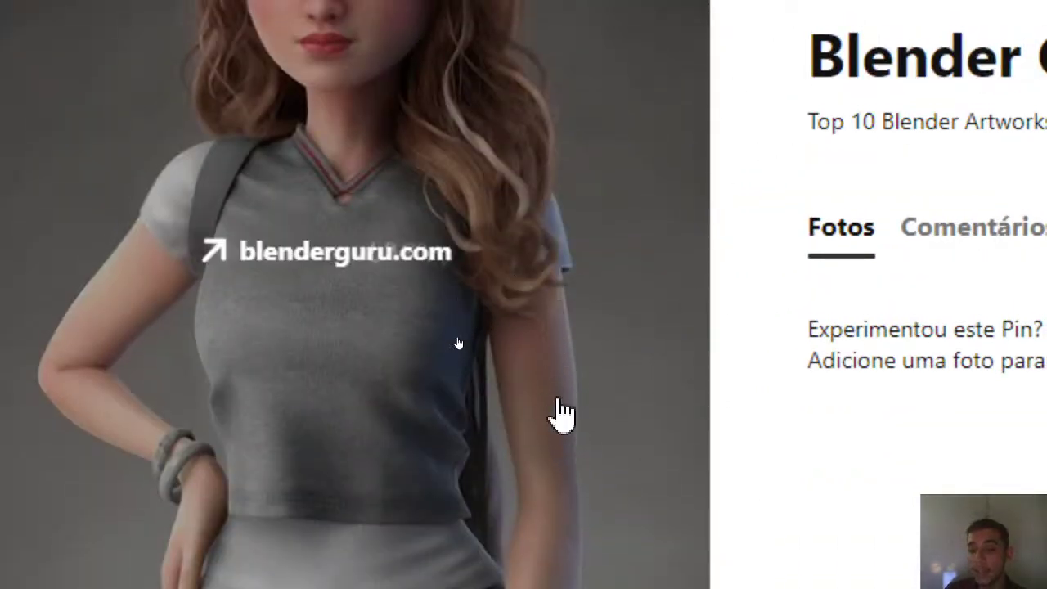
scroll(553, 417, "down", 1)
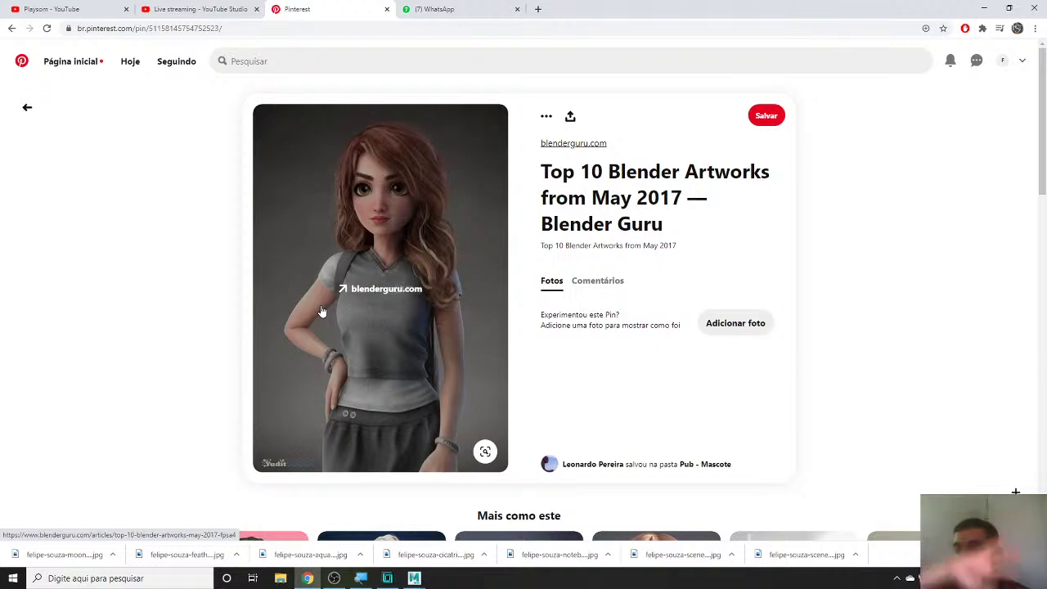
key("alt+Tab")
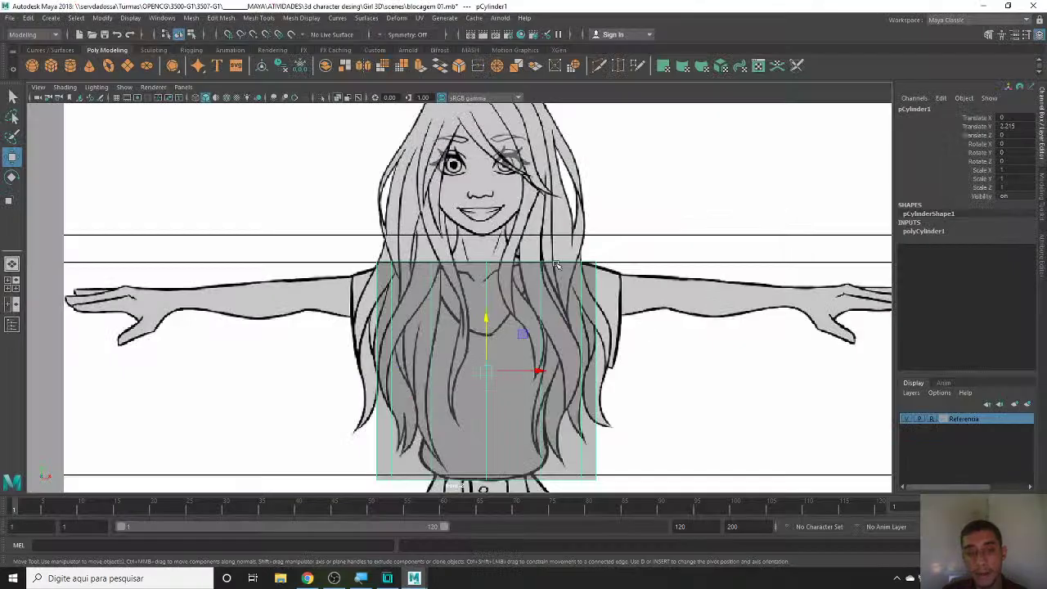
- Switch the viewport layout to Three Panes Split Left
key("space")
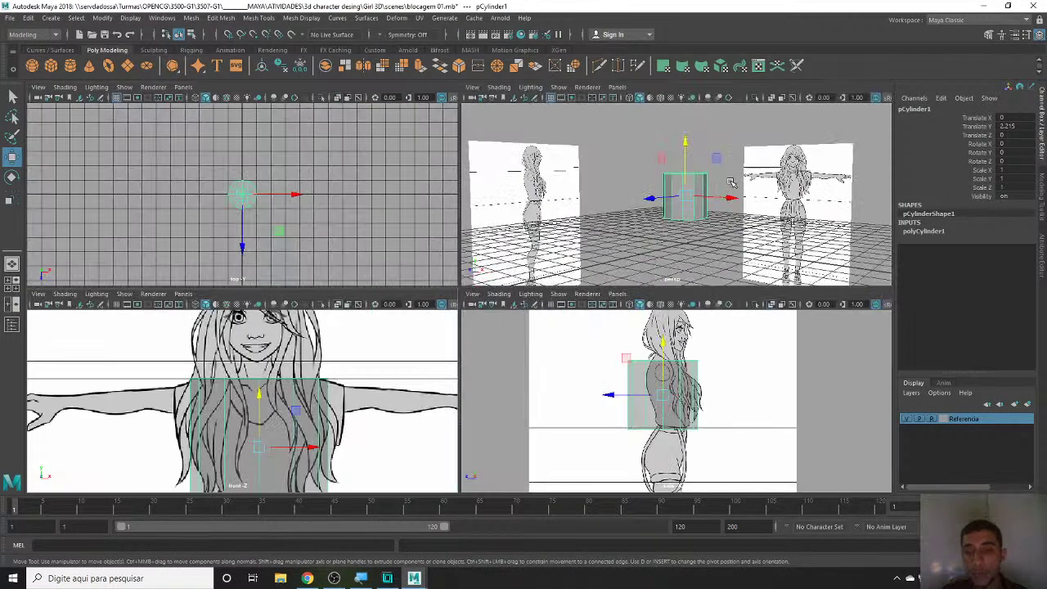
key("space")
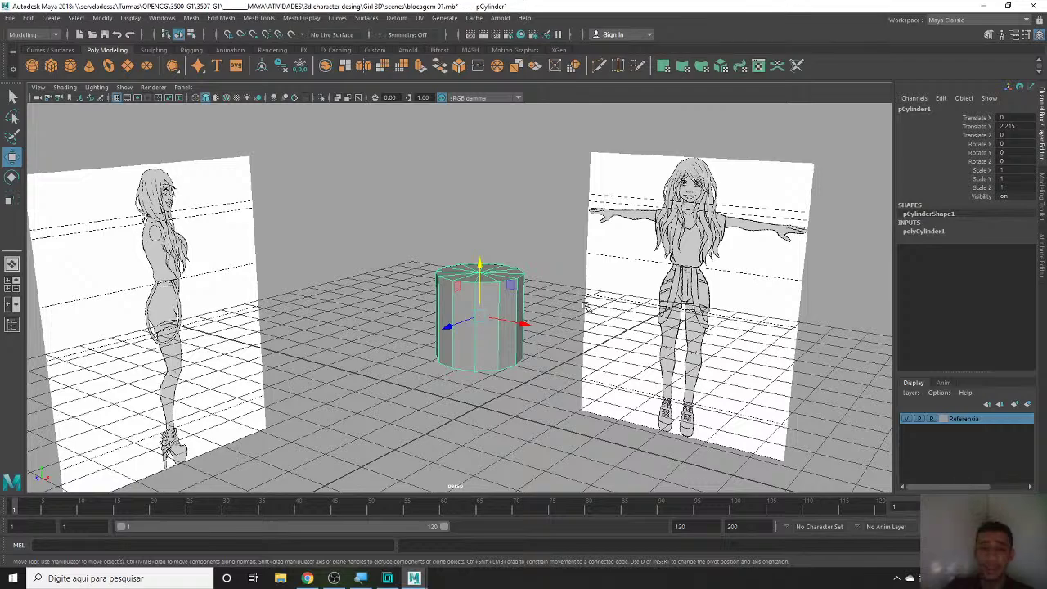
key("space")
key("space")
key("space")
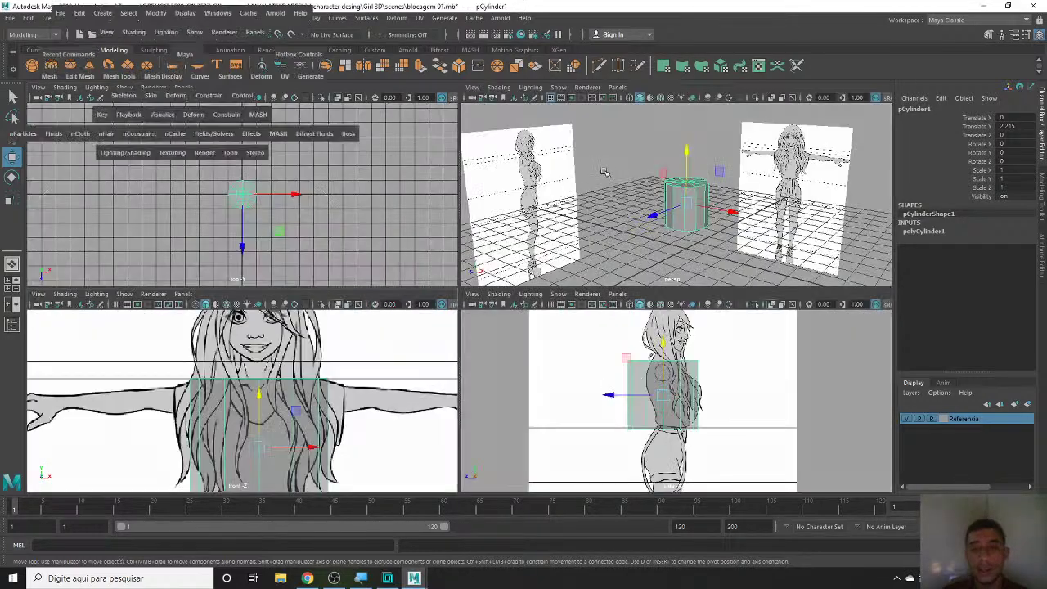
key("space")
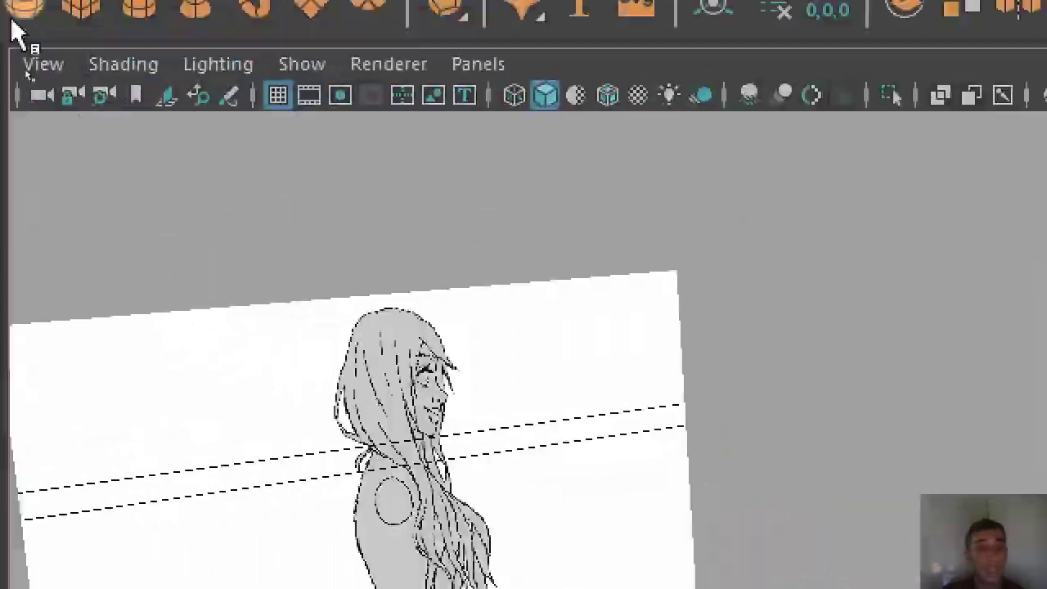
left_click(181, 88)
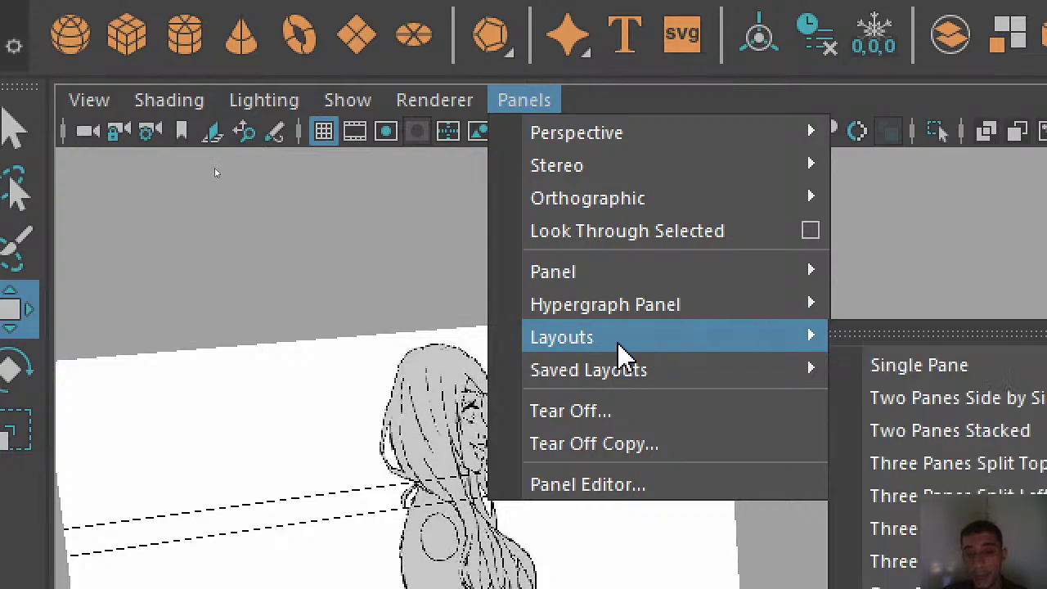
mouse_move(269, 218)
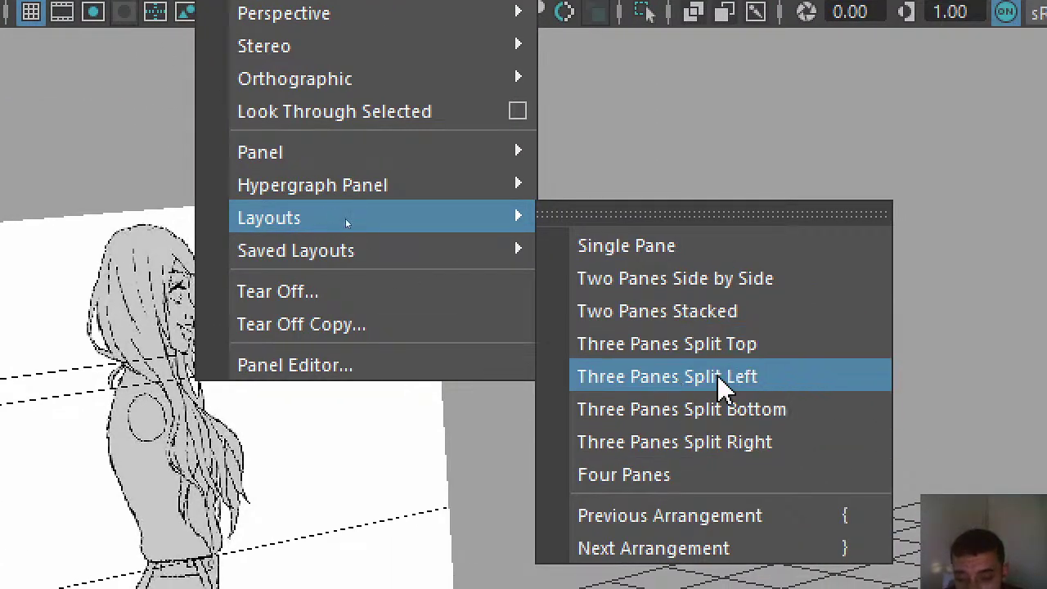
left_click(736, 386)
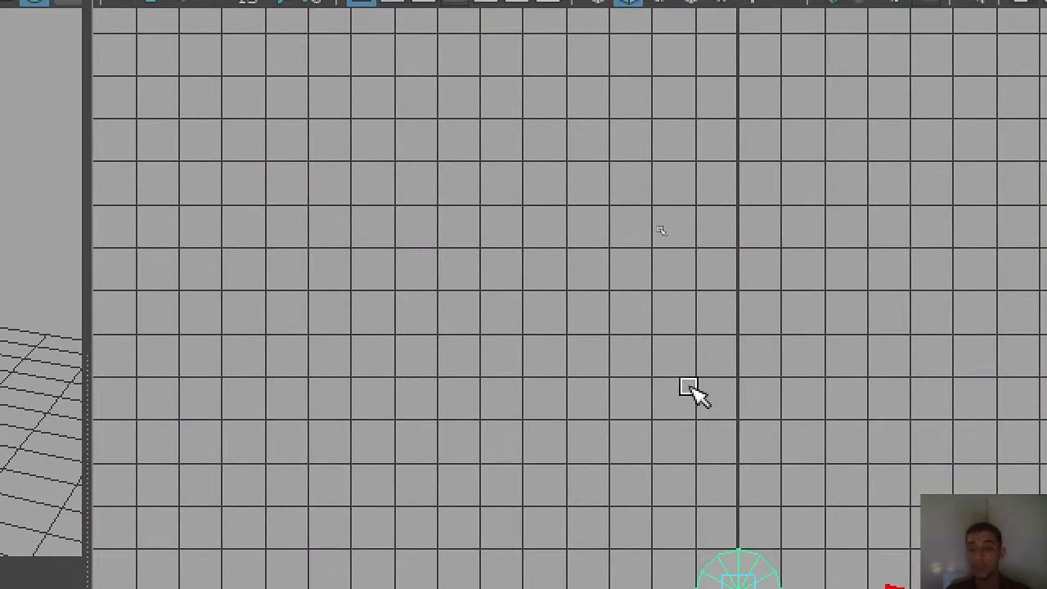
- Set the top-left pane to the Perspective camera using the hotbox marking menu
key("space")
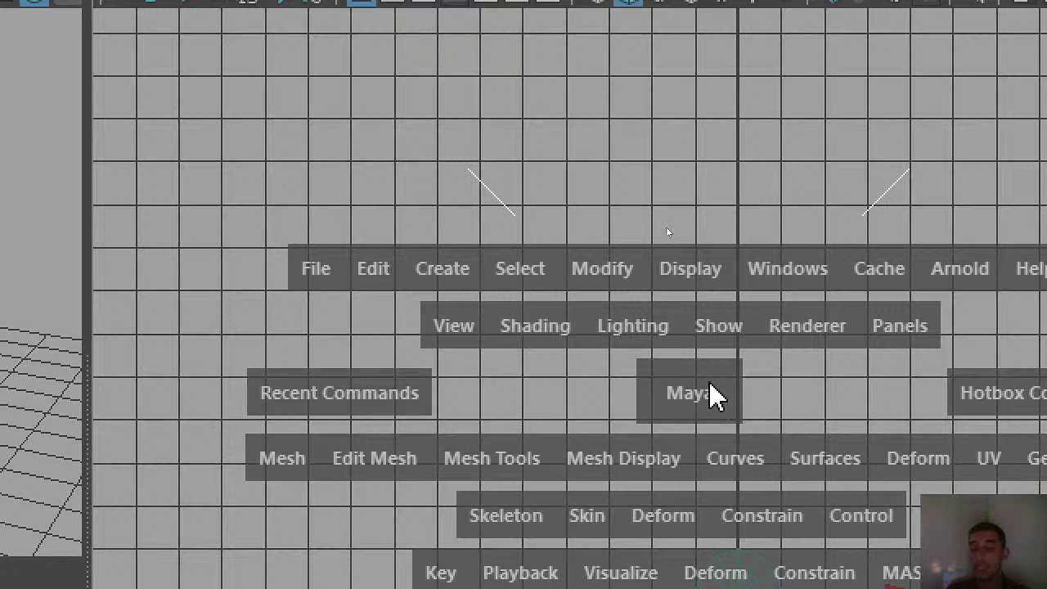
left_click_drag(711, 382, 573, 313)
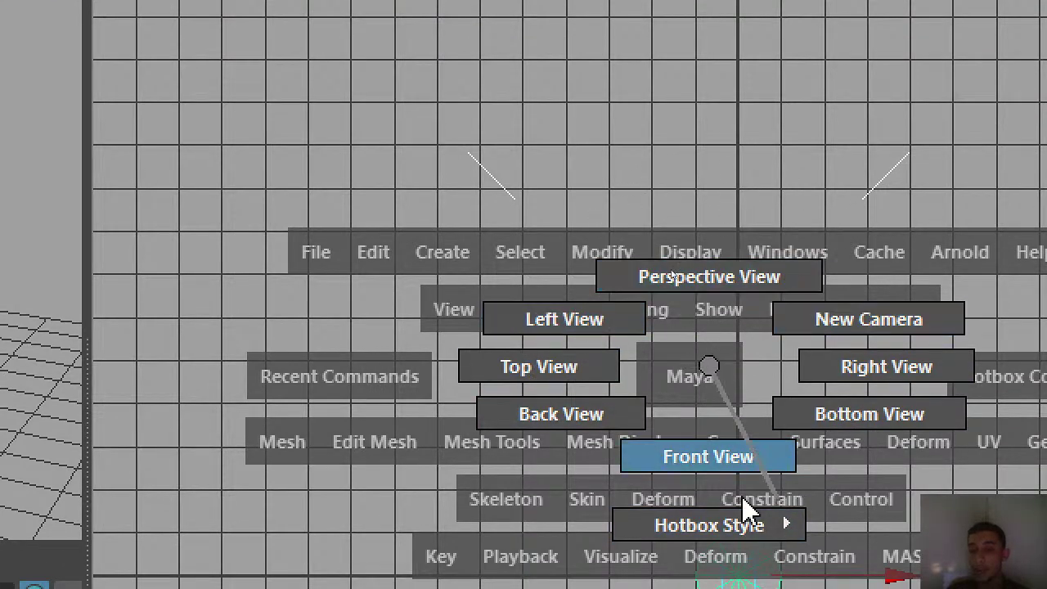
mouse_move(575, 319)
left_mouse_down()
mouse_move(811, 216)
mouse_move(712, 218)
left_mouse_up()
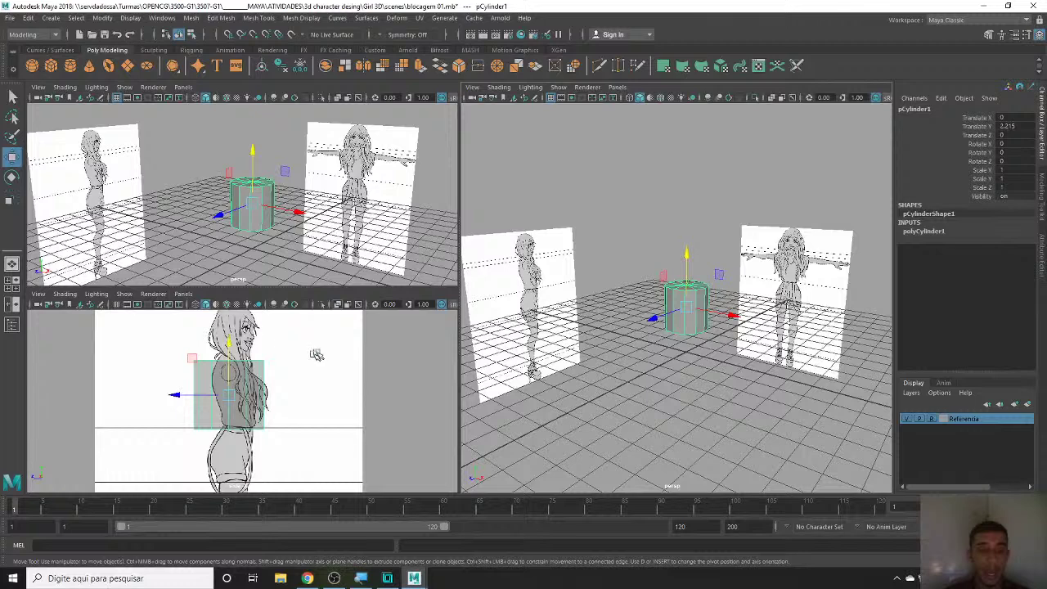
scroll(316, 354, "up", 2)
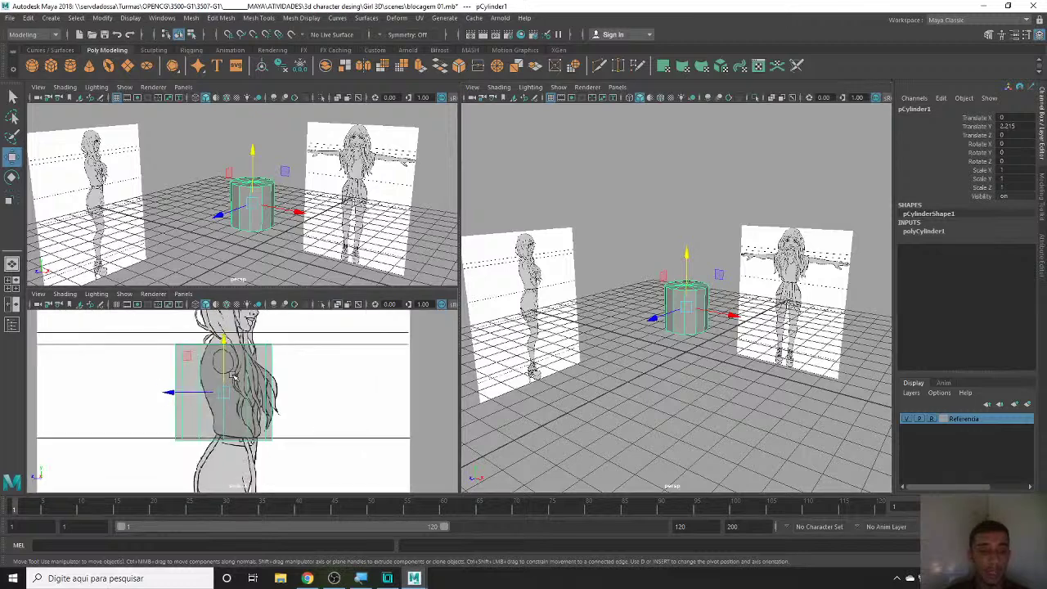
scroll(295, 343, "up", 2)
scroll(269, 333, "down", 4)
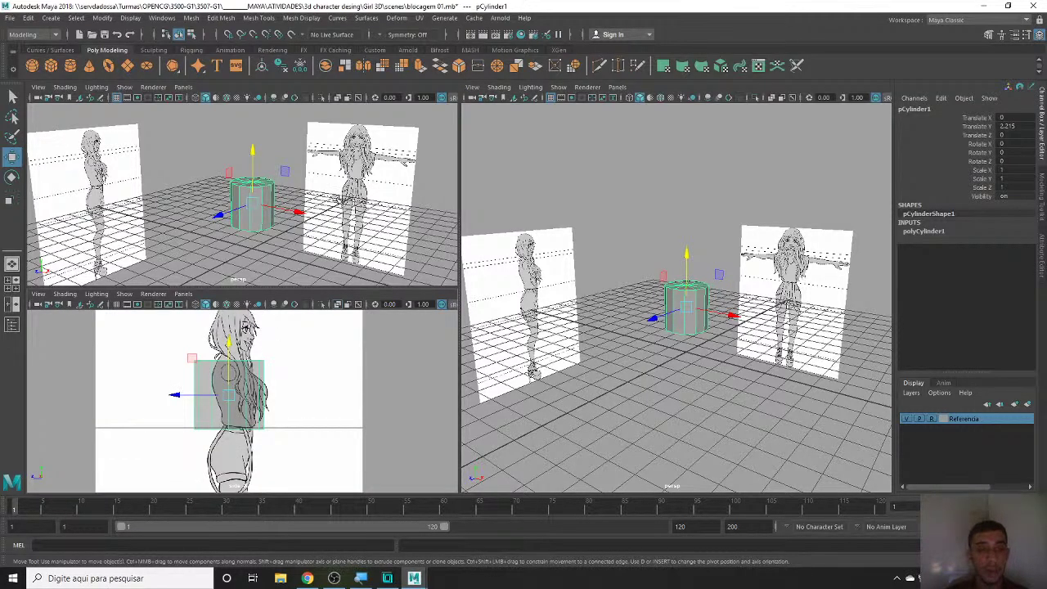
left_click(335, 200)
key("space")
- Show the front reference in the top-left pane and enable X-Ray shading there
left_click_drag(336, 201, 332, 233)
scroll(348, 225, "down", 3)
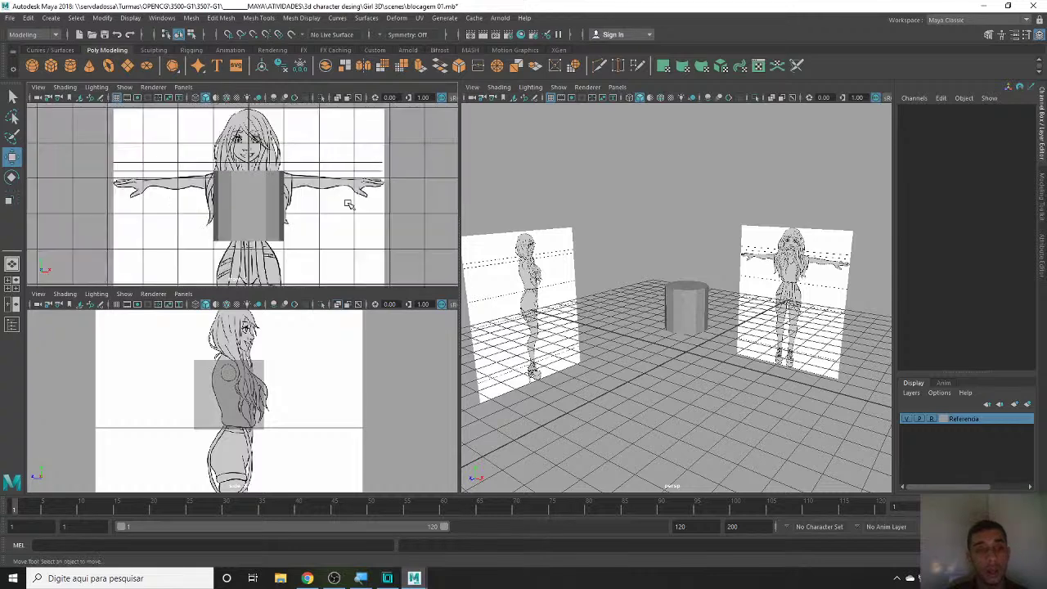
scroll(343, 223, "down", 2)
scroll(327, 217, "up", 4)
scroll(311, 214, "up", 1)
left_click(312, 213)
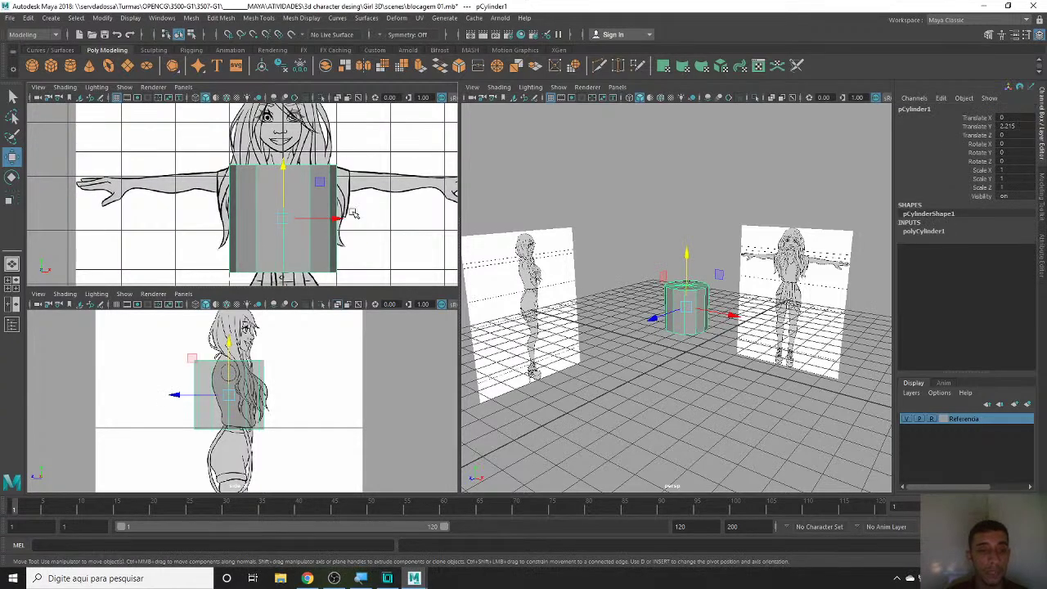
left_click(64, 87)
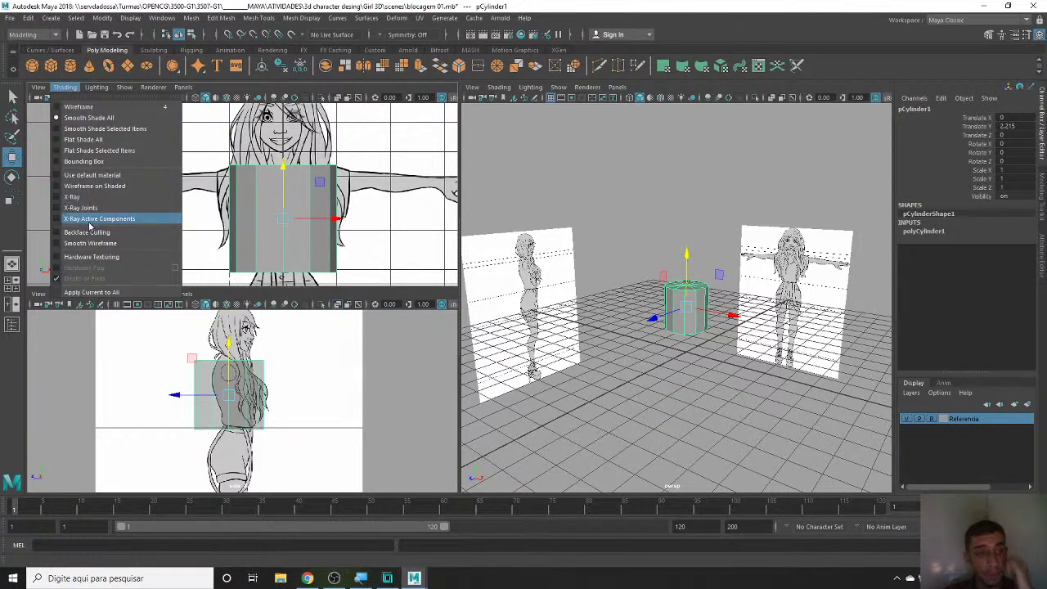
left_click(82, 201)
left_click(421, 204)
- Reselect the cylinder and save the blocagem 01 scene
scroll(703, 327, "up", 8)
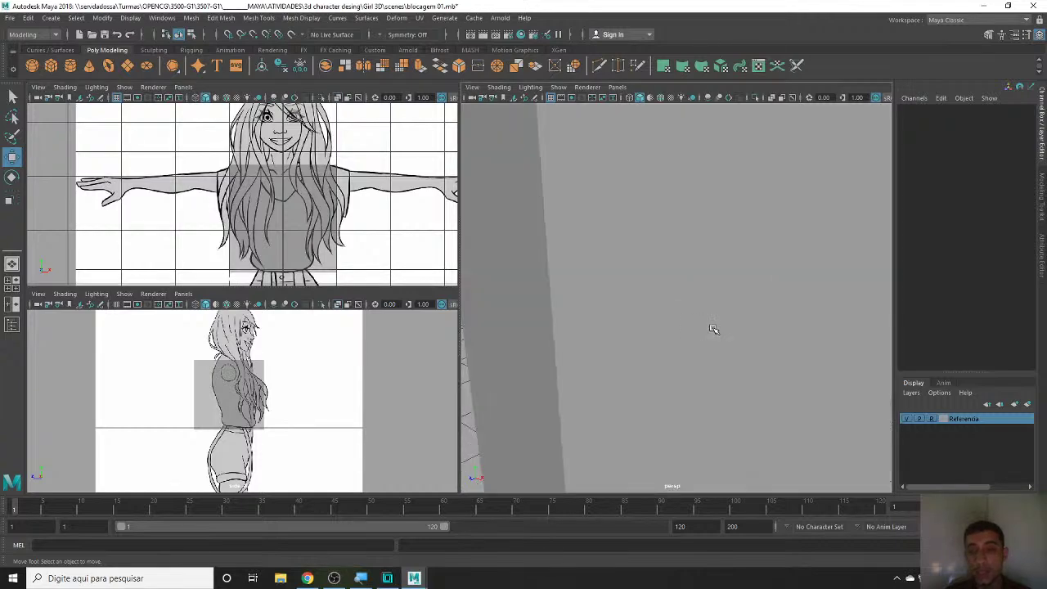
scroll(700, 331, "down", 3)
left_click_drag(699, 331, 524, 246, "alt")
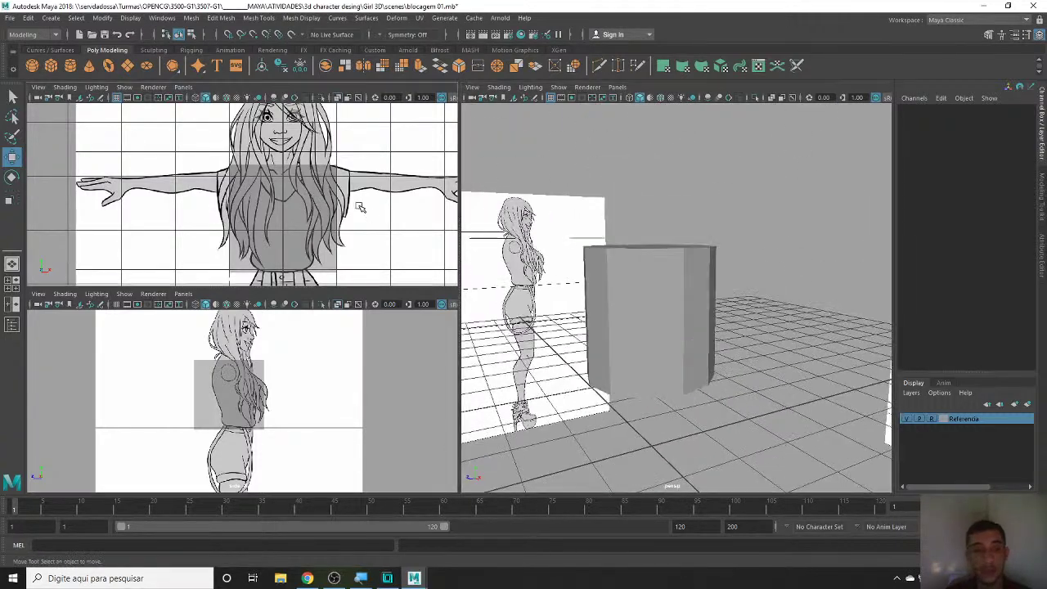
left_click_drag(356, 206, 343, 220, "alt")
left_click(327, 234)
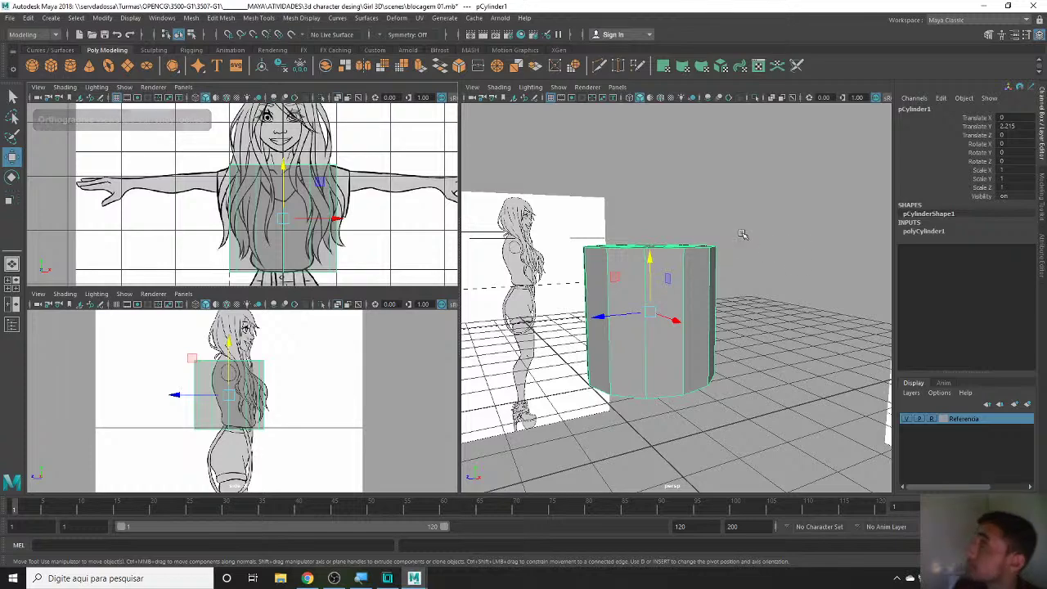
key("ctrl+s")
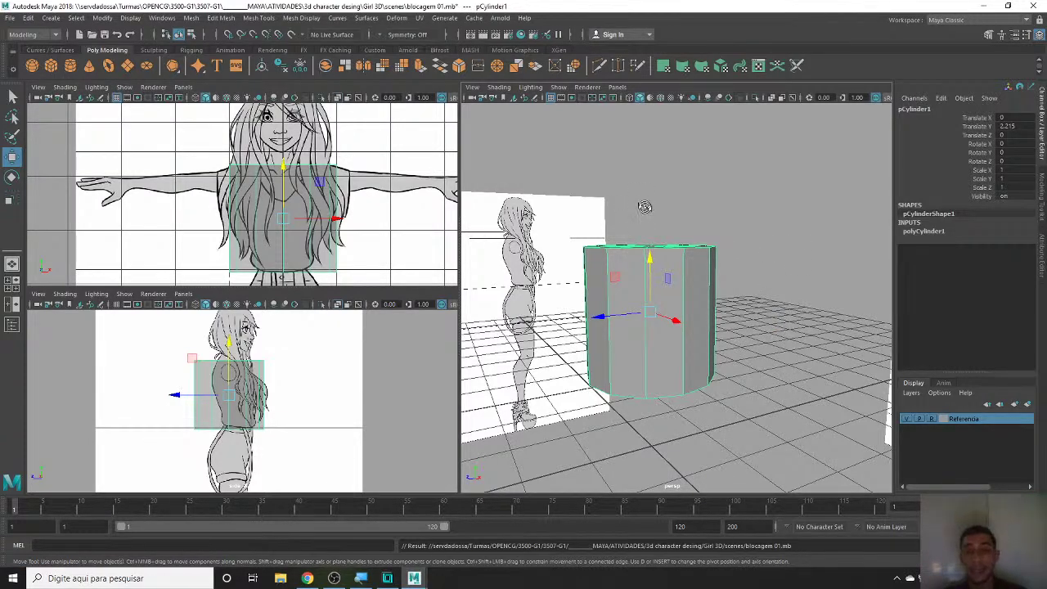
- Orbit around the cylinder and review its radius and subdivision settings
left_click_drag(645, 206, 703, 270, "alt")
scroll(720, 302, "up", 5)
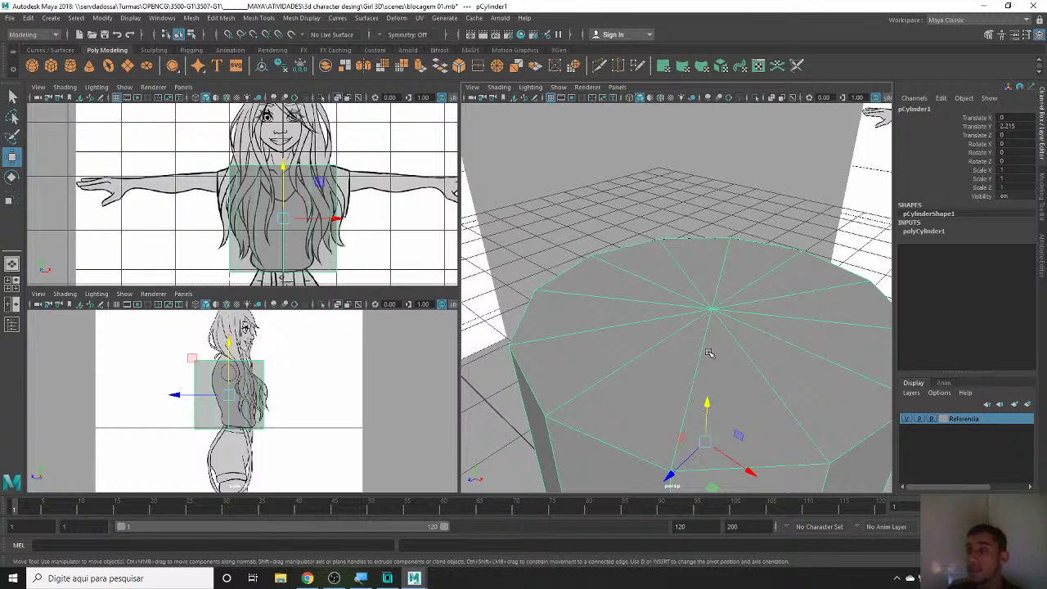
left_click(923, 231)
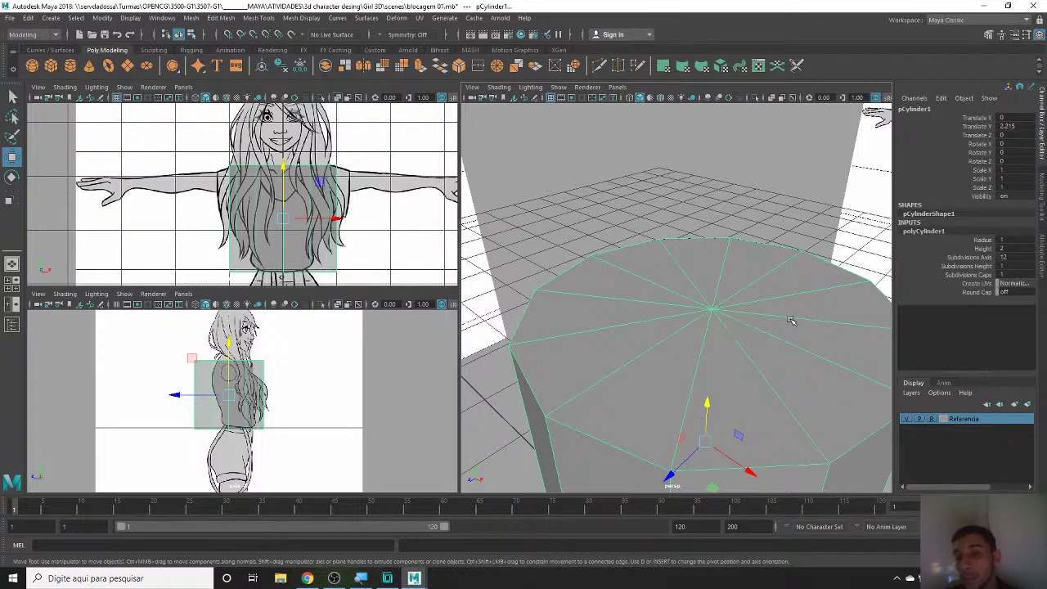
scroll(725, 317, "down", 3)
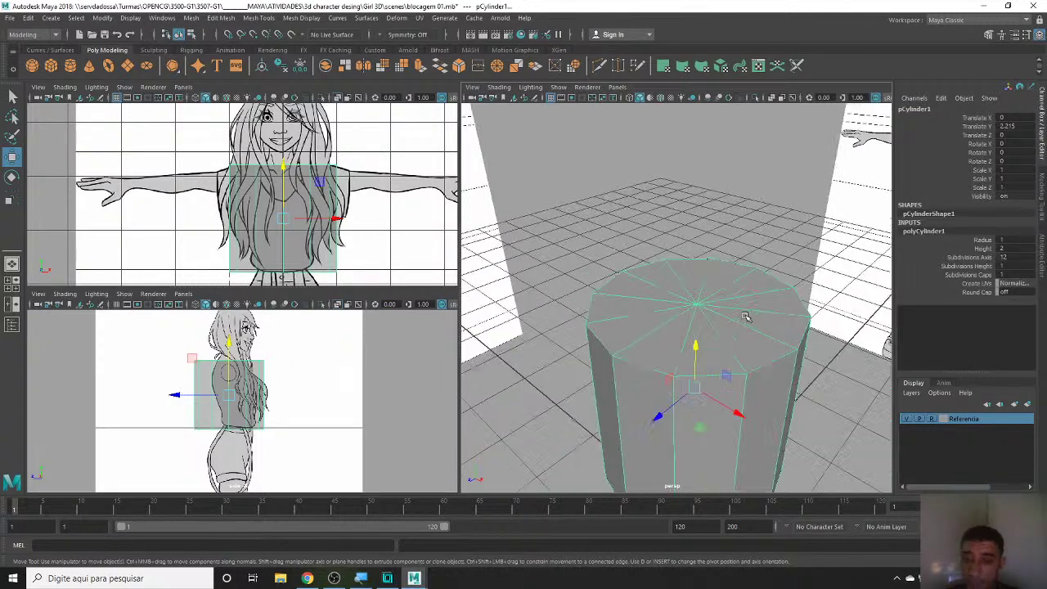
scroll(728, 318, "down", 3)
left_click_drag(727, 319, 731, 234, "alt")
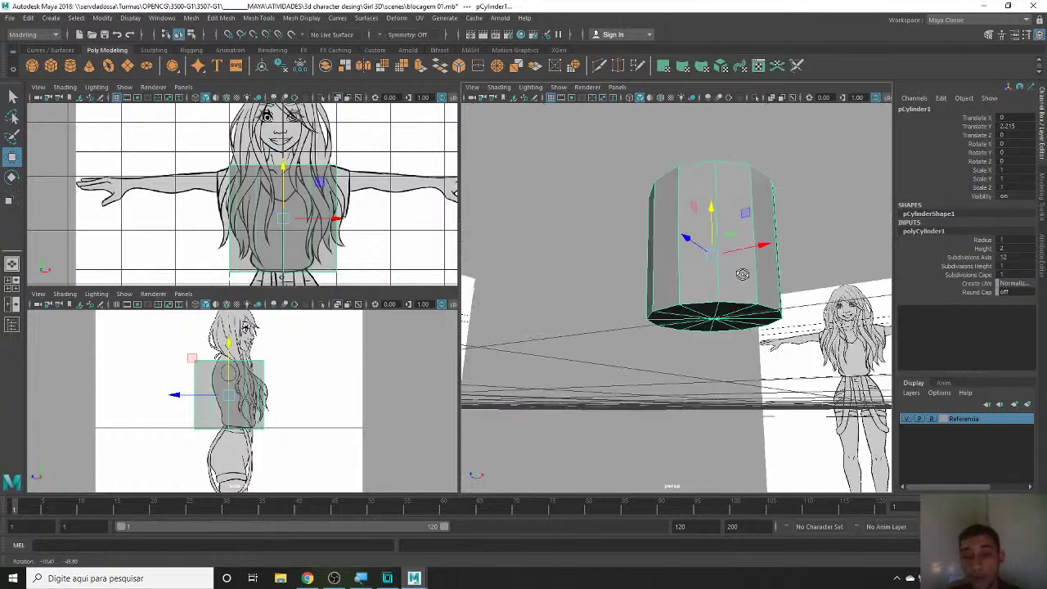
right_click_drag(727, 234, 724, 280)
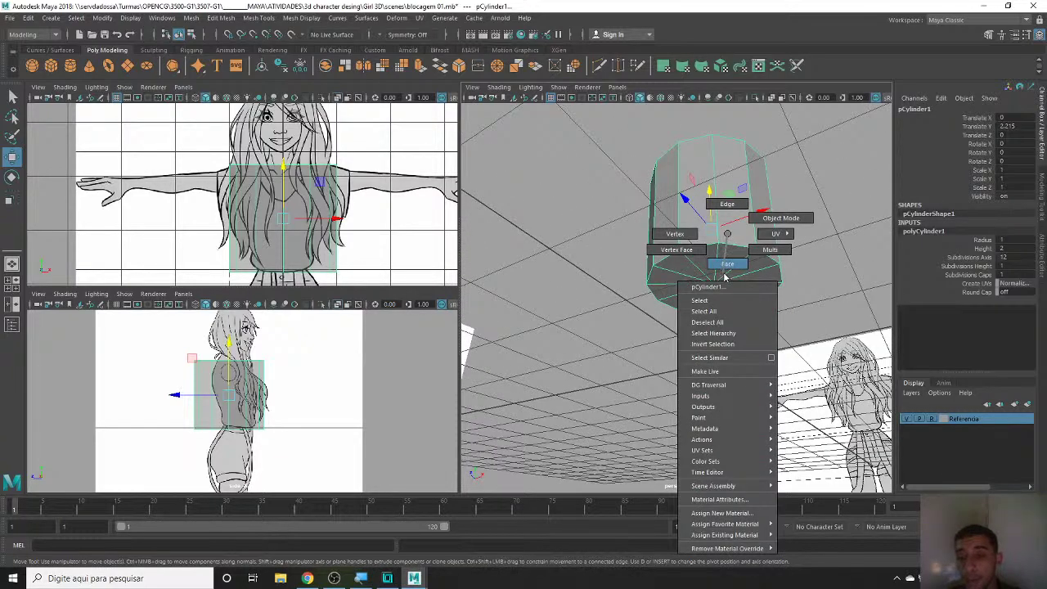
- Return to object mode, orbit to the cylinder's top, and select its top cap face
left_click(727, 296)
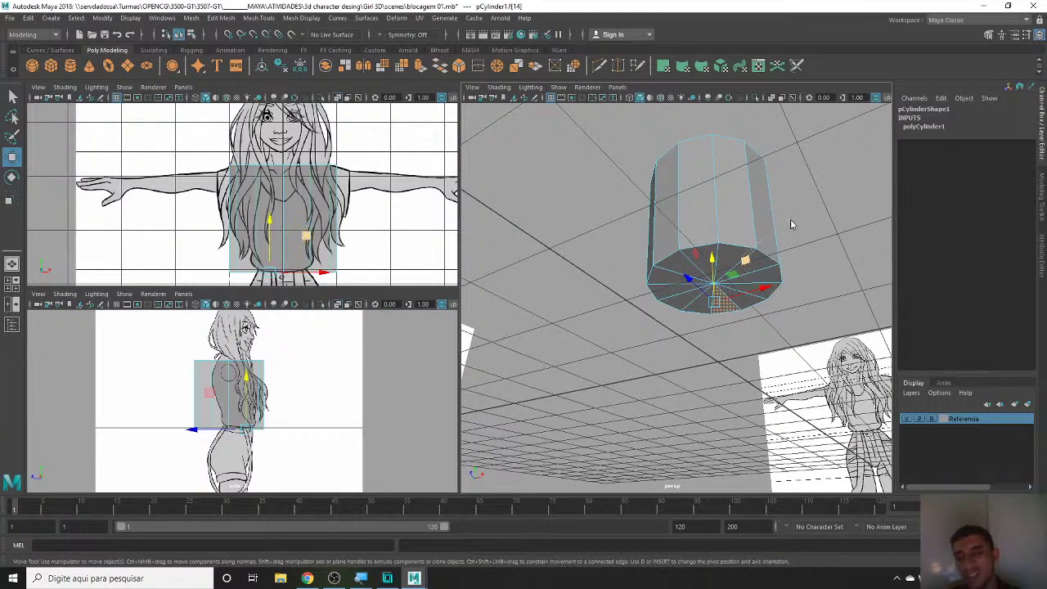
right_click_drag(740, 245, 785, 233)
mouse_move(782, 227)
left_mouse_down("alt")
mouse_move(785, 278)
mouse_move(729, 292)
left_mouse_up("alt")
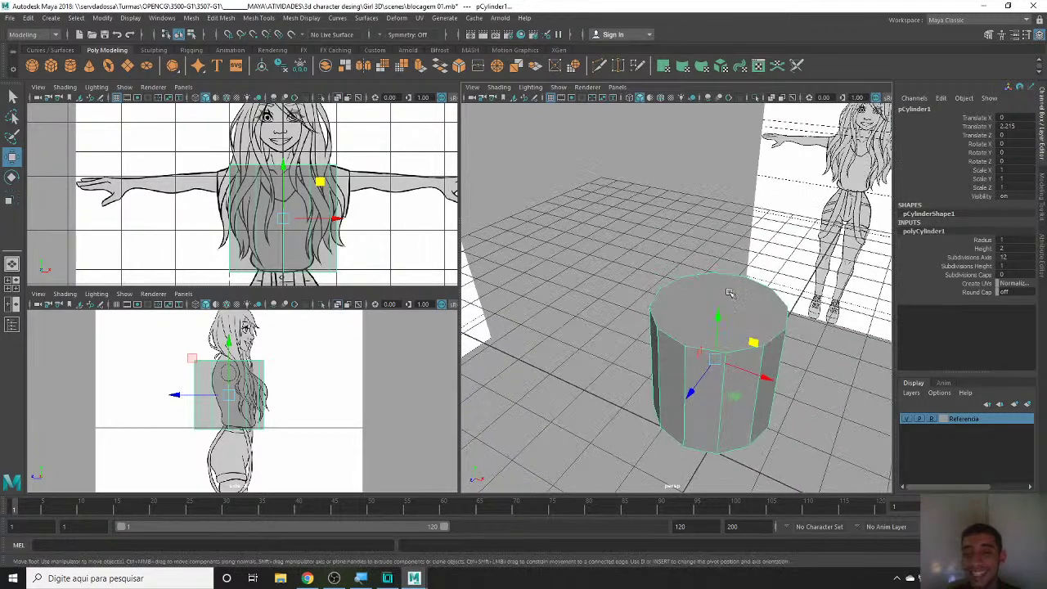
left_click_drag(799, 305, 769, 310, "alt")
scroll(654, 286, "up", 5)
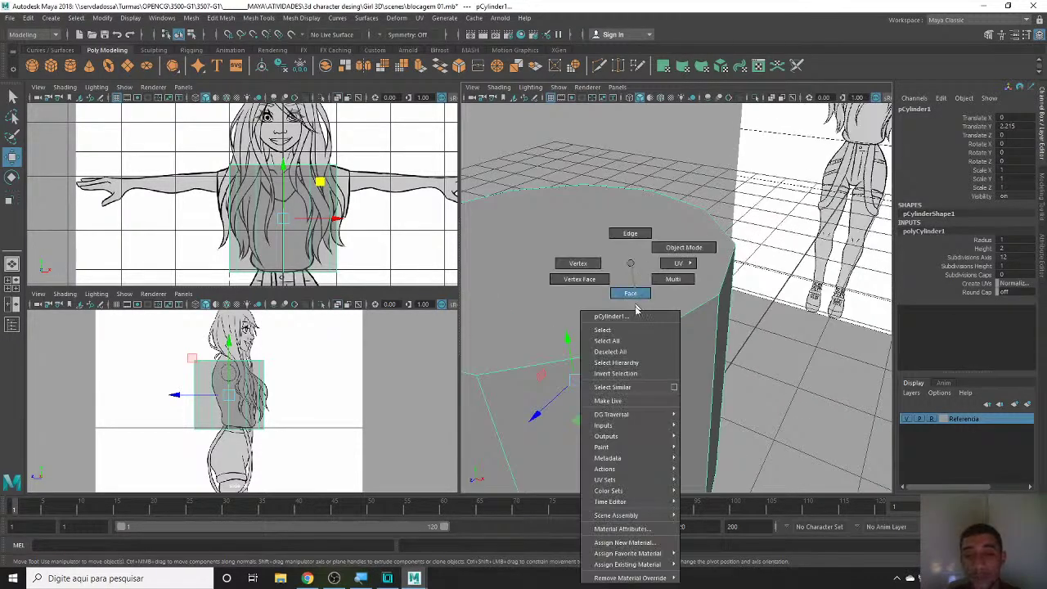
right_click_drag(631, 265, 631, 305)
left_click(631, 305)
- Lower the top cap face along Y to 2.787
scroll(605, 301, "down", 5)
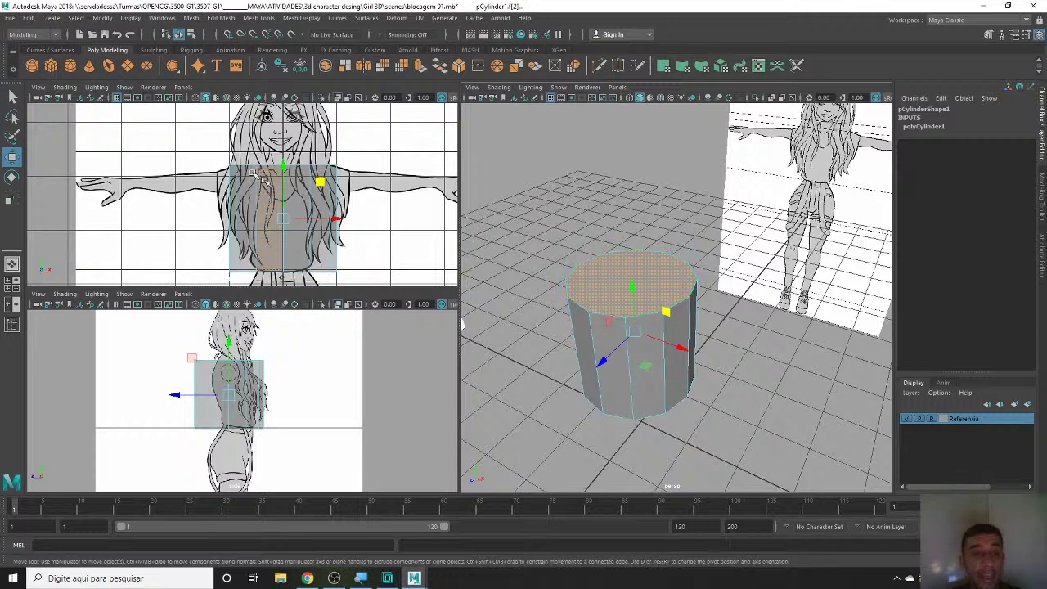
scroll(253, 173, "up", 3)
scroll(344, 212, "down", 3)
scroll(368, 222, "down", 2)
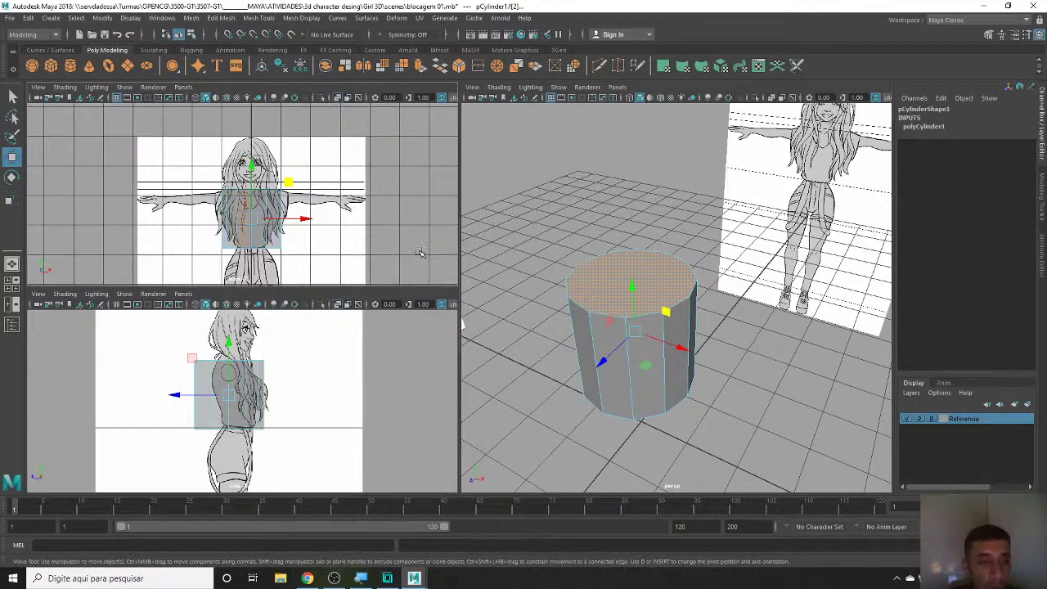
left_click(595, 281)
scroll(256, 182, "up", 4)
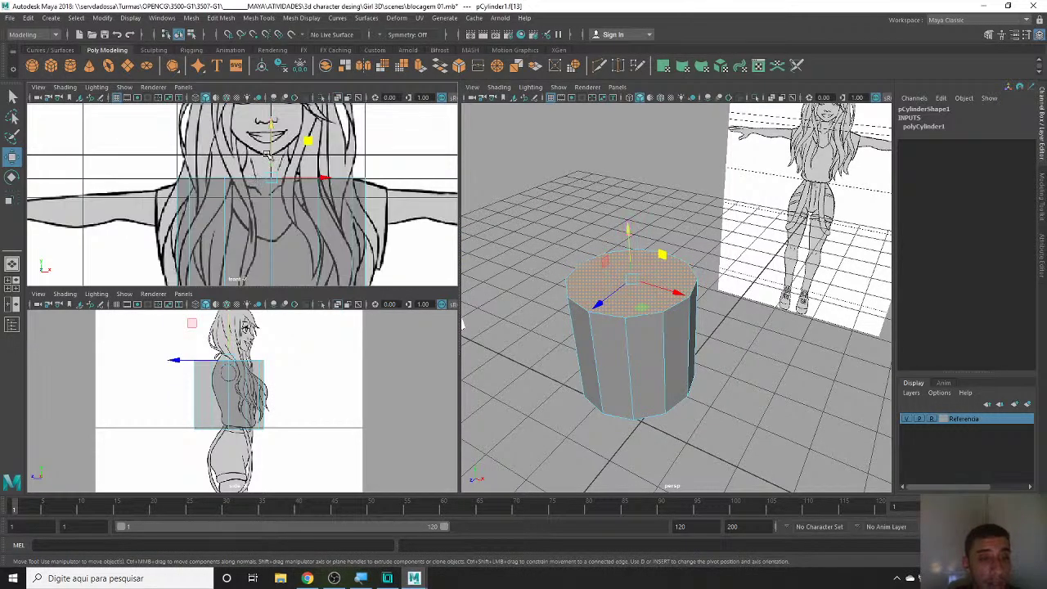
left_click_drag(268, 155, 276, 156)
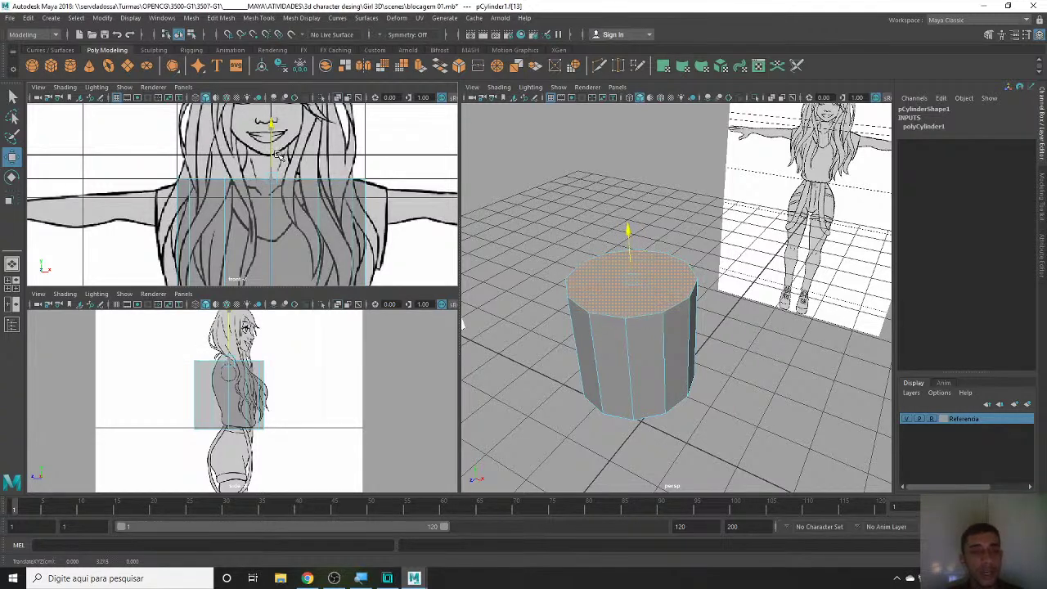
left_click_drag(276, 157, 271, 206)
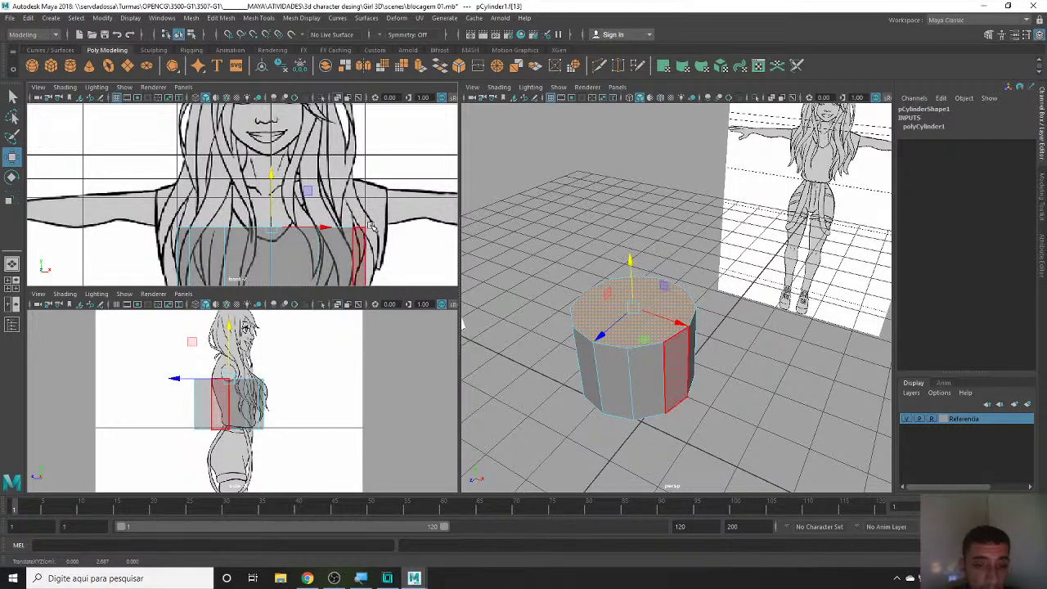
- Reframe the front view and select the cylinder's bottom cap face
middle_click_drag(370, 227, 368, 106, "alt")
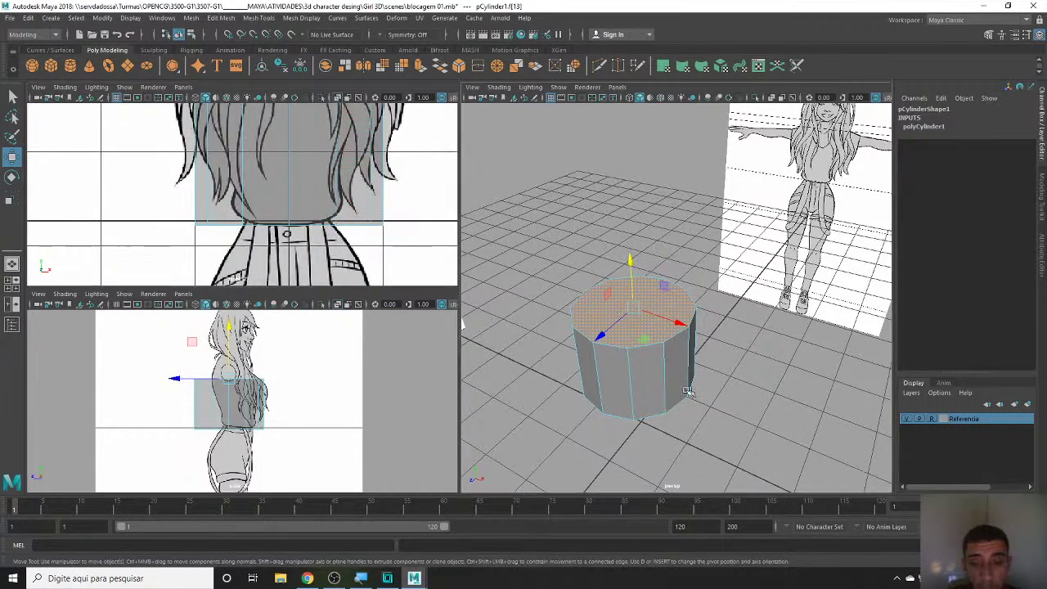
left_click_drag(655, 245, 679, 320, "alt")
left_click(637, 250)
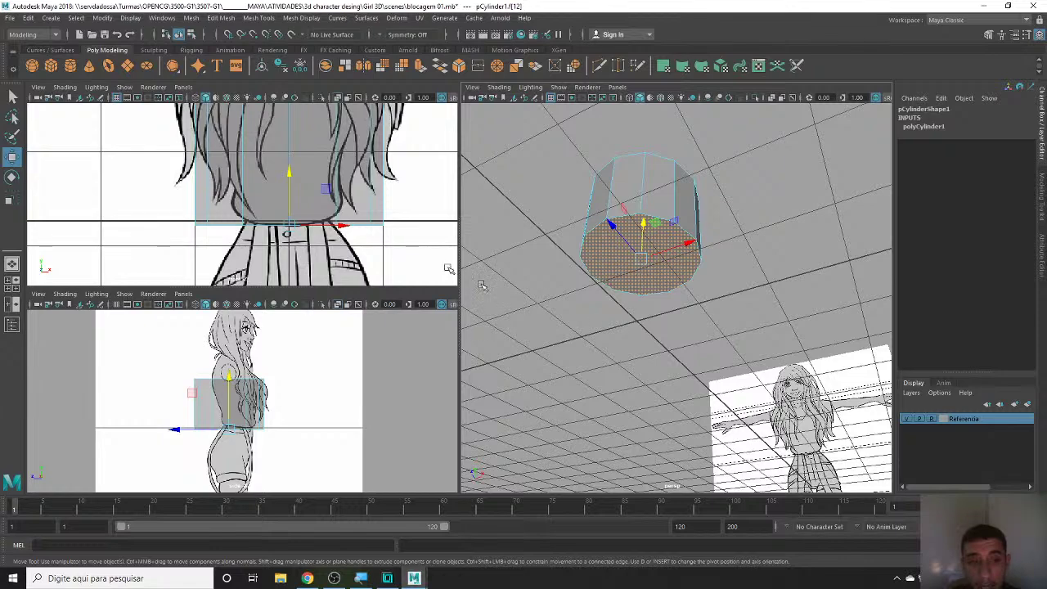
- Zoom to the cylinder's underside and try scaling the bottom cap, undoing the enlargement
scroll(363, 233, "down", 5)
scroll(316, 198, "up", 1)
scroll(351, 194, "up", 1)
scroll(342, 274, "up", 1)
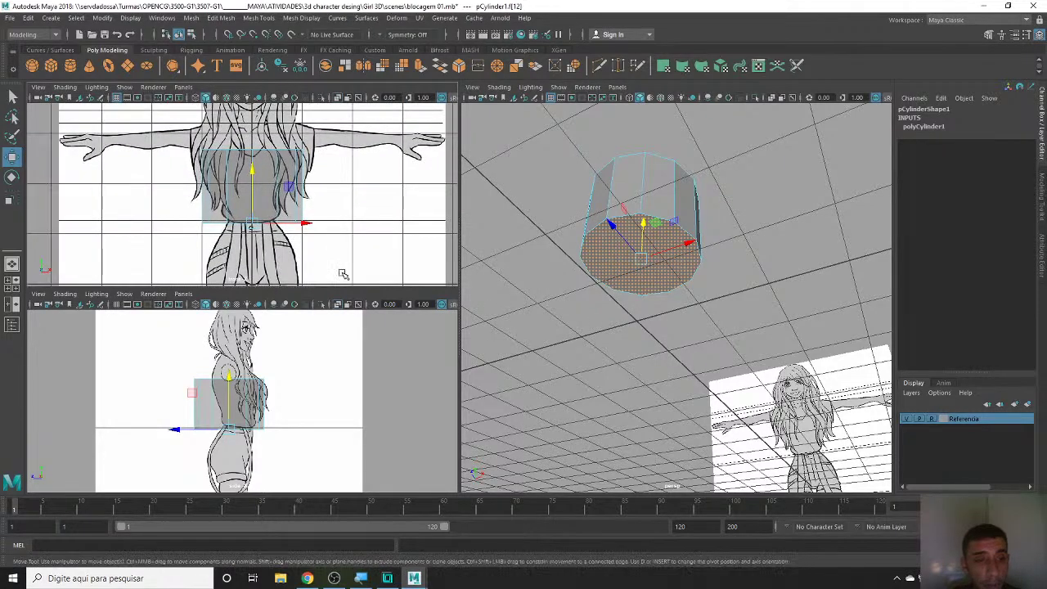
scroll(292, 408, "up", 2)
scroll(324, 402, "up", 1)
scroll(315, 420, "up", 1)
scroll(327, 417, "up", 1)
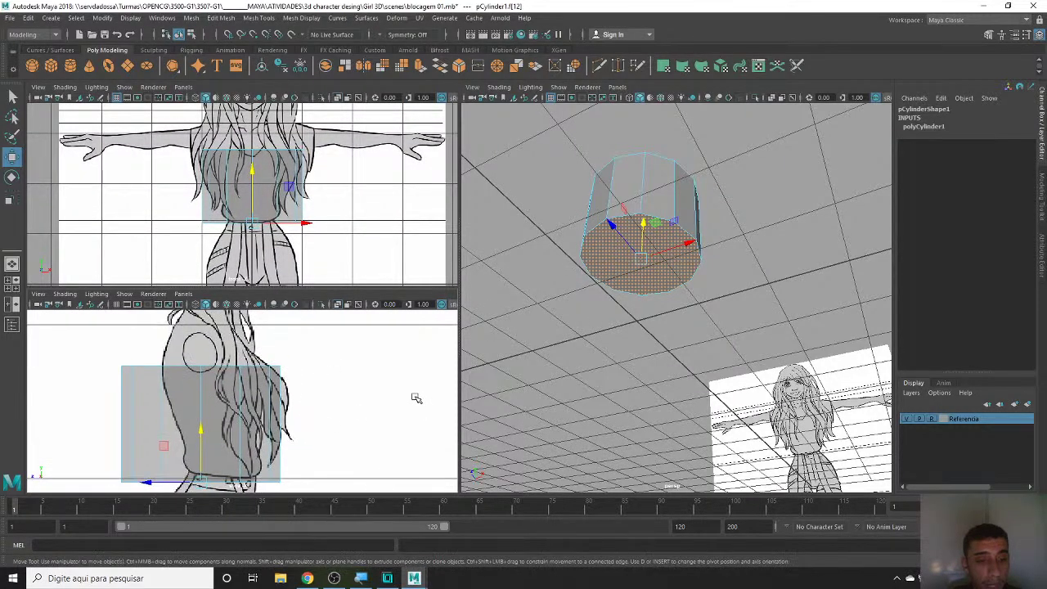
left_click_drag(697, 333, 683, 368, "alt")
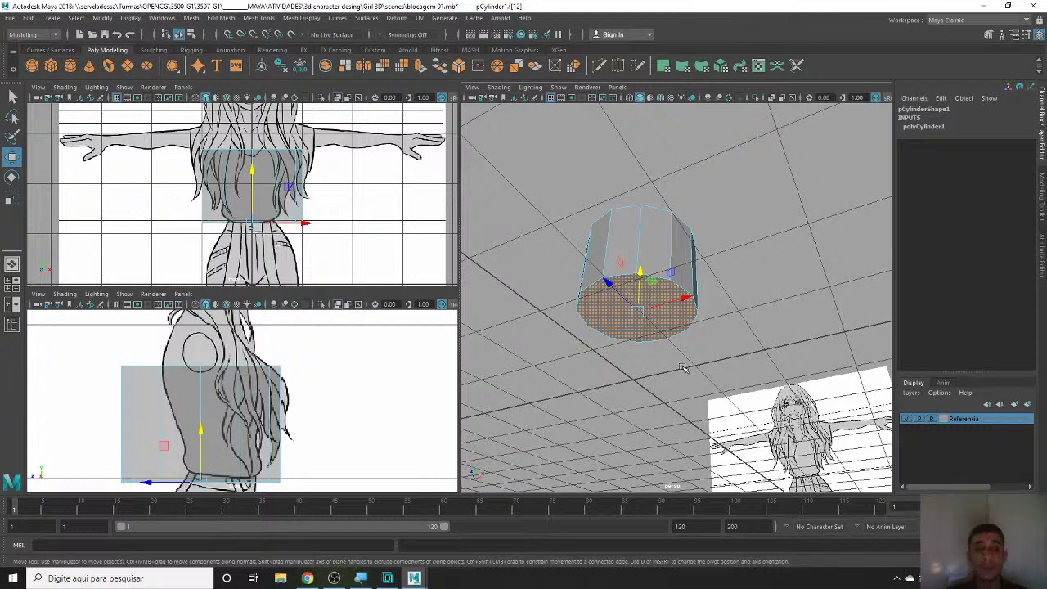
key("r")
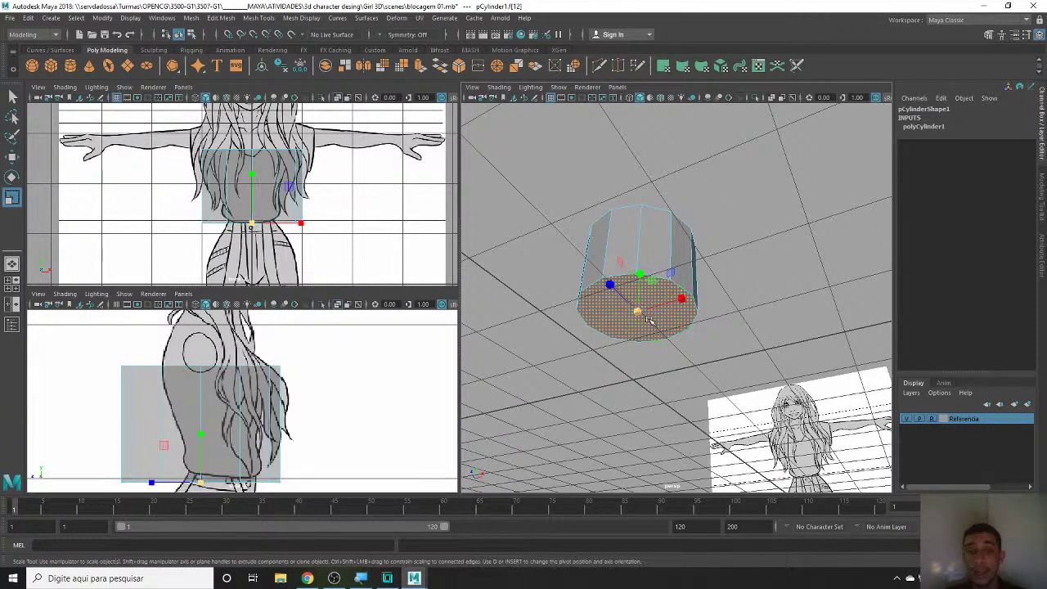
mouse_move(638, 316)
left_mouse_down()
mouse_move(691, 329)
mouse_move(615, 323)
left_mouse_up()
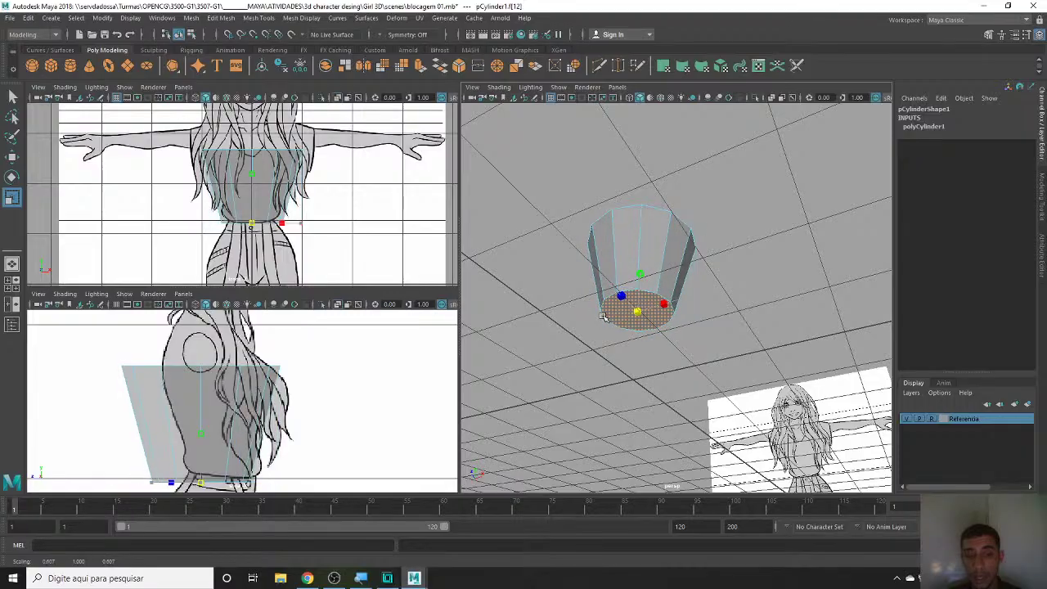
key("ctrl+z")
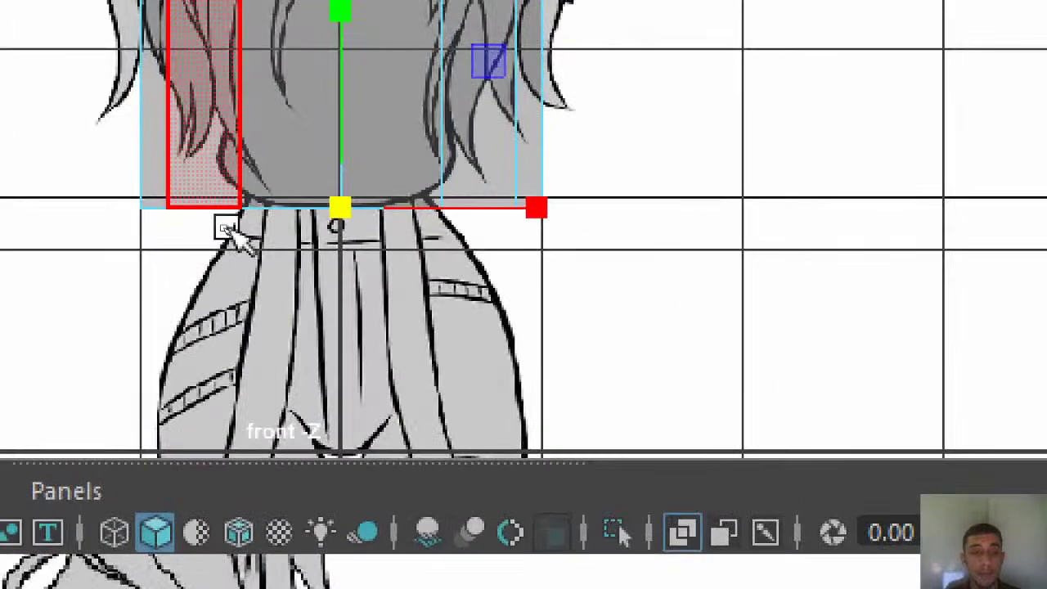
- Scale the bottom cap face inward so the cylinder tapers toward the waist
left_click_drag(540, 211, 526, 199)
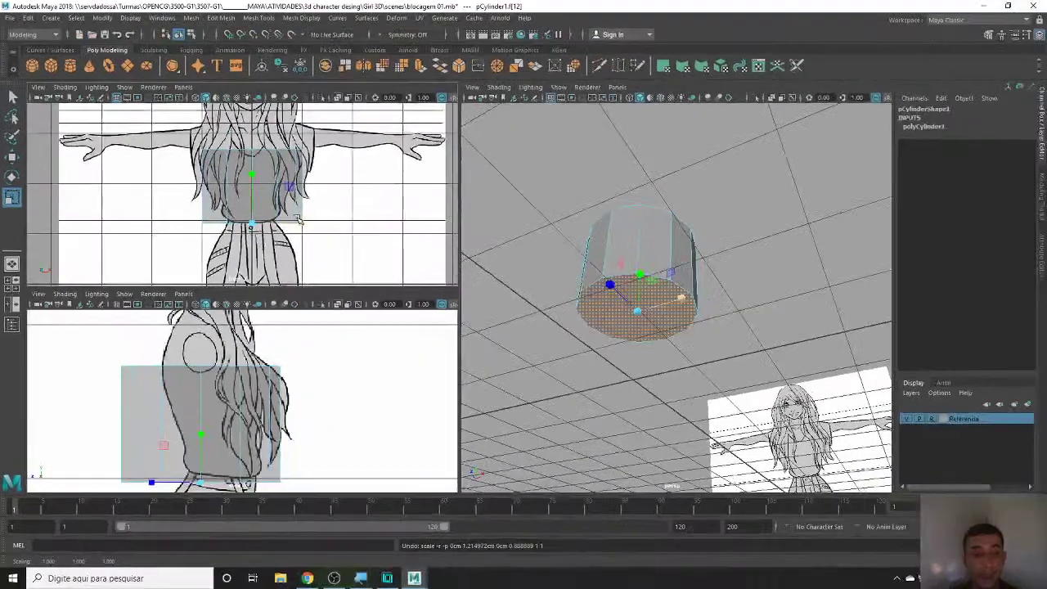
mouse_move(301, 228)
left_mouse_down()
mouse_move(323, 226)
mouse_move(250, 220)
mouse_move(302, 224)
left_mouse_up()
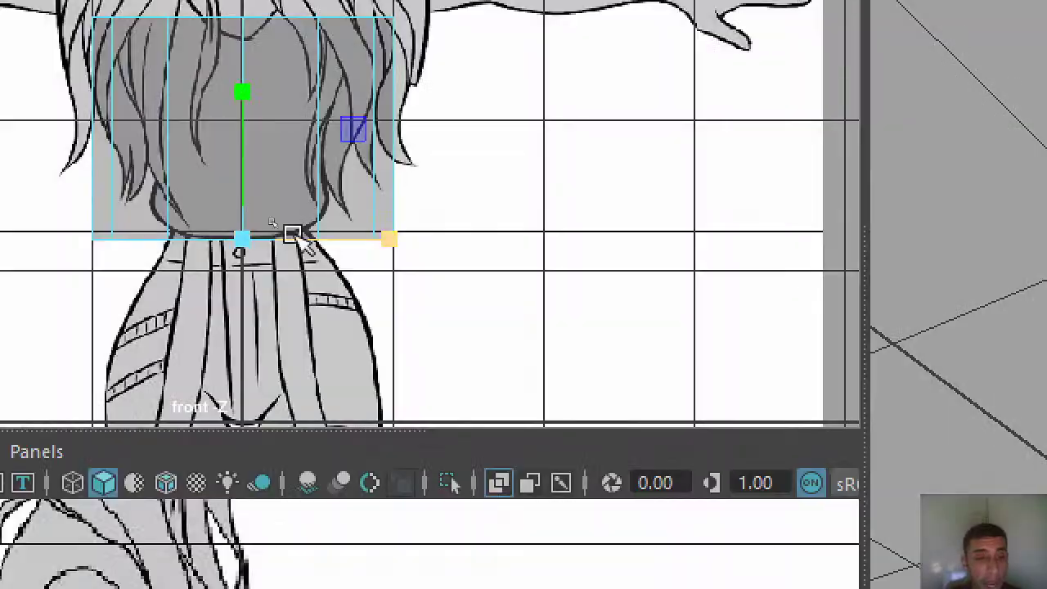
left_click_drag(386, 232, 293, 232)
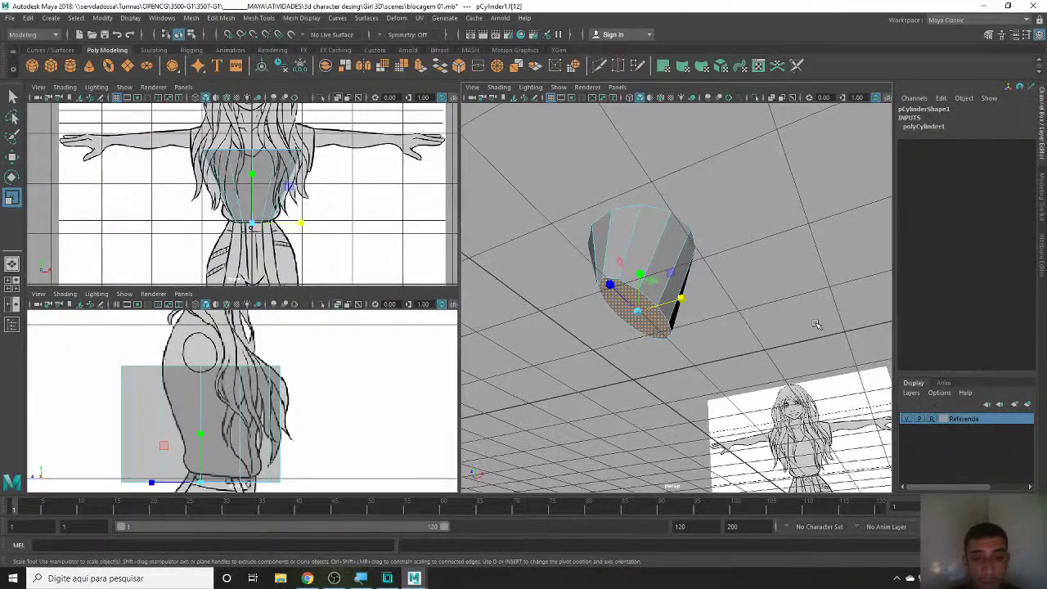
left_click_drag(619, 217, 736, 344, "alt")
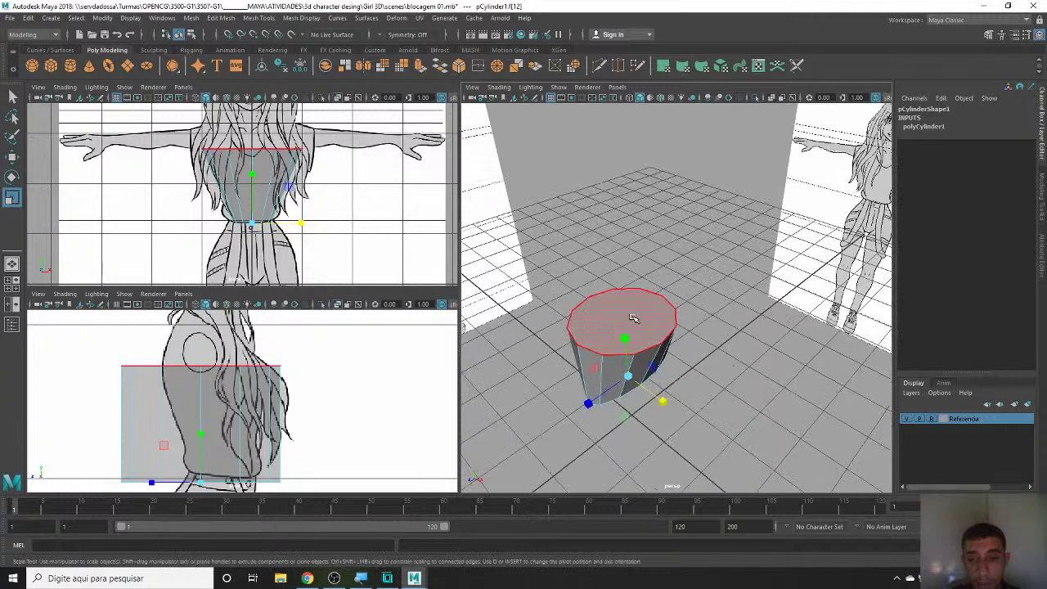
- Select the top cap face and narrow it in X to 0.757
left_click(629, 315)
scroll(319, 199, "up", 2)
scroll(319, 199, "up", 2)
scroll(319, 199, "down", 5)
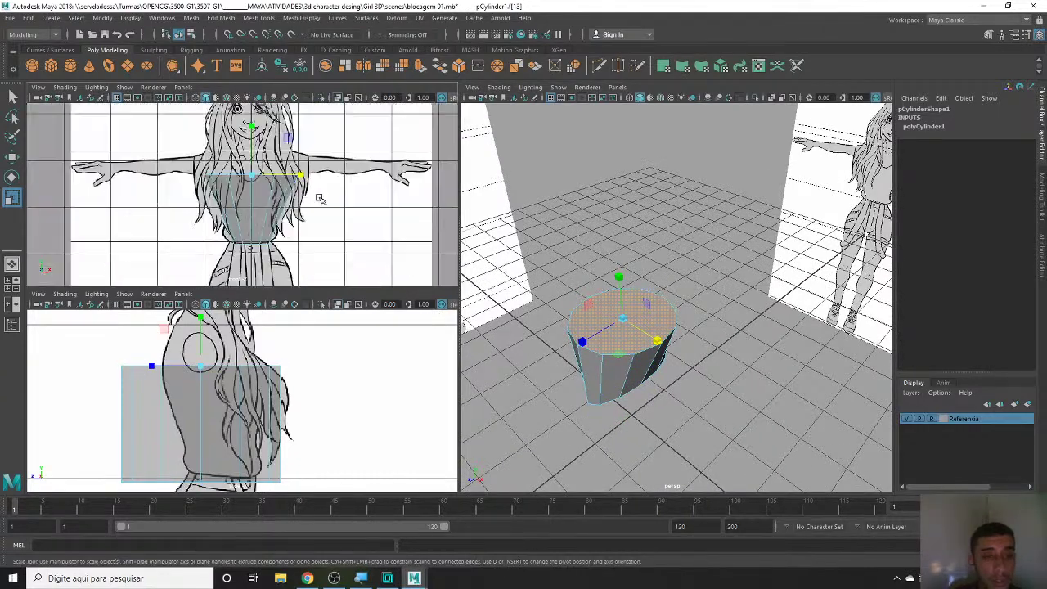
scroll(308, 174, "up", 3)
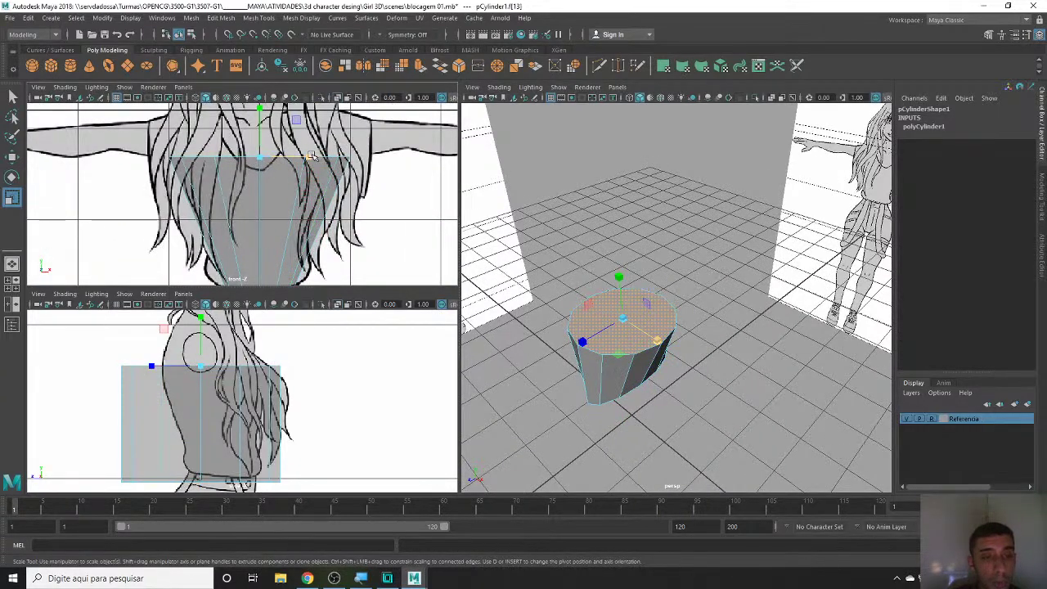
mouse_move(318, 156)
left_mouse_down()
mouse_move(259, 153)
mouse_move(259, 206)
left_mouse_up()
- Lower the top cap face toward the waist
key("w")
middle_click_drag(259, 206, 257, 147, "alt")
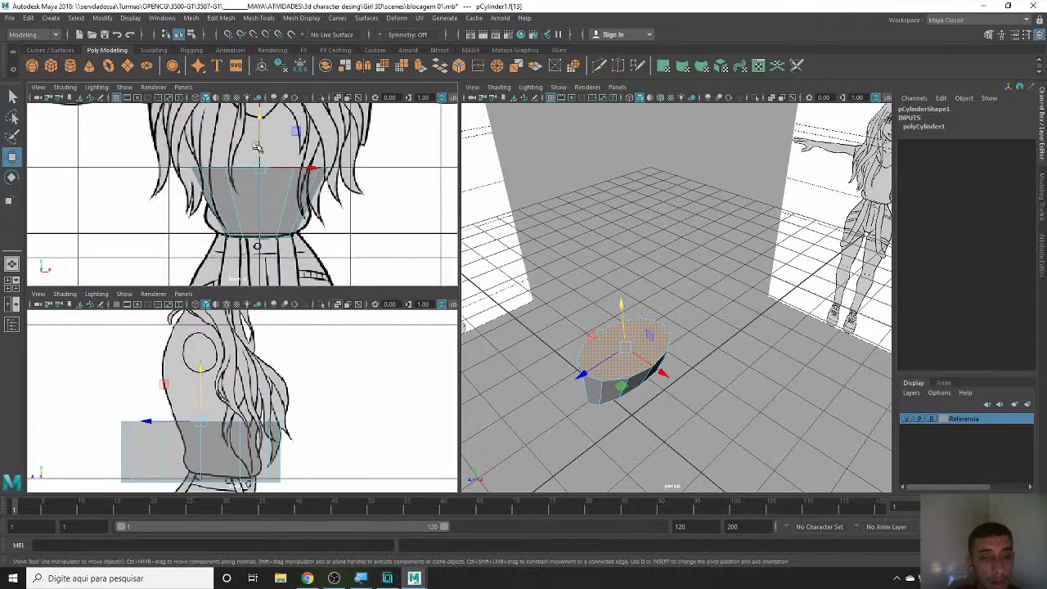
mouse_move(258, 146)
left_mouse_down()
mouse_move(259, 194)
mouse_move(293, 194)
left_mouse_up()
key("r")
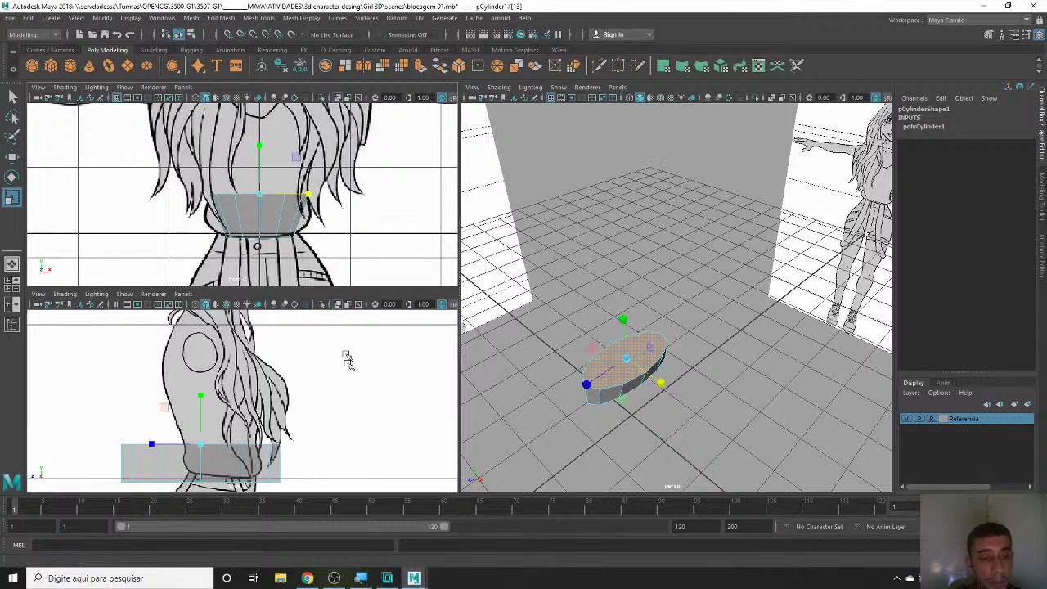
- In the side view, scale the top cap to 0.567 front-to-back and shift it along Z
middle_click_drag(346, 362, 350, 327, "alt")
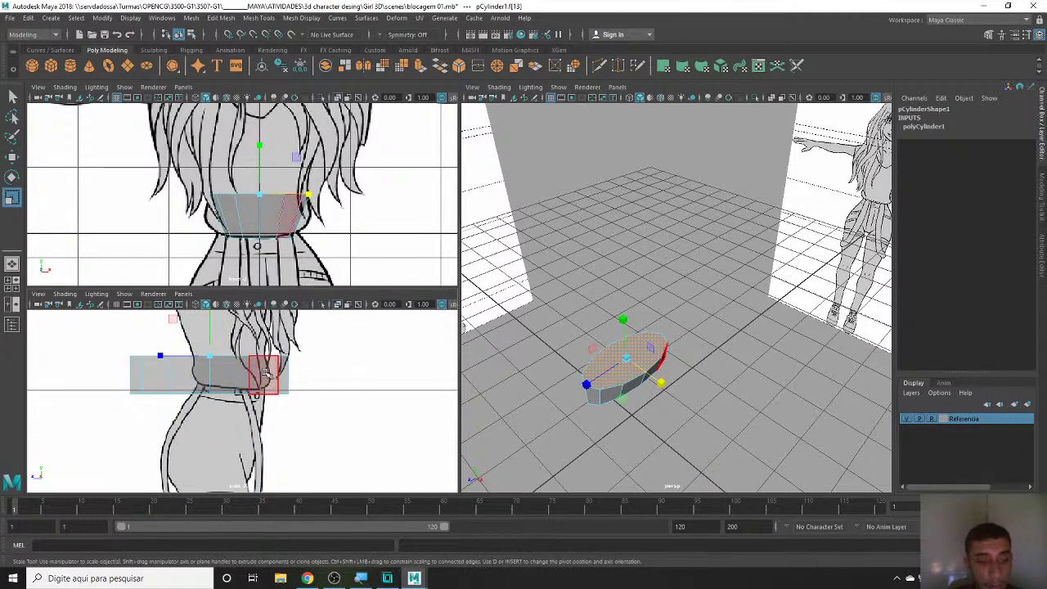
middle_click_drag(162, 357, 182, 384, "alt")
left_click_drag(181, 383, 203, 384)
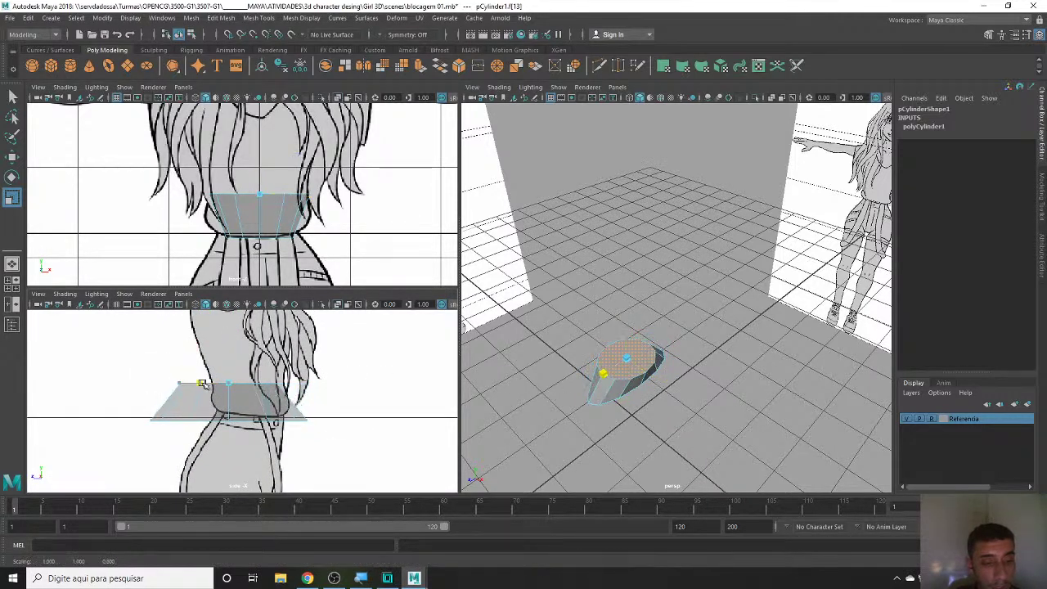
key("w")
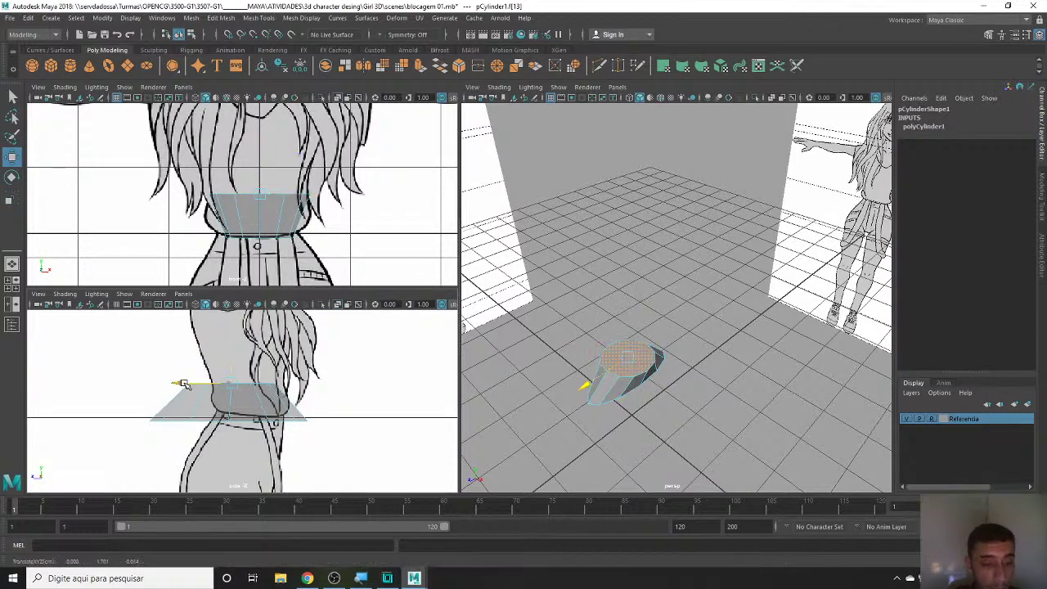
left_click_drag(180, 385, 190, 386)
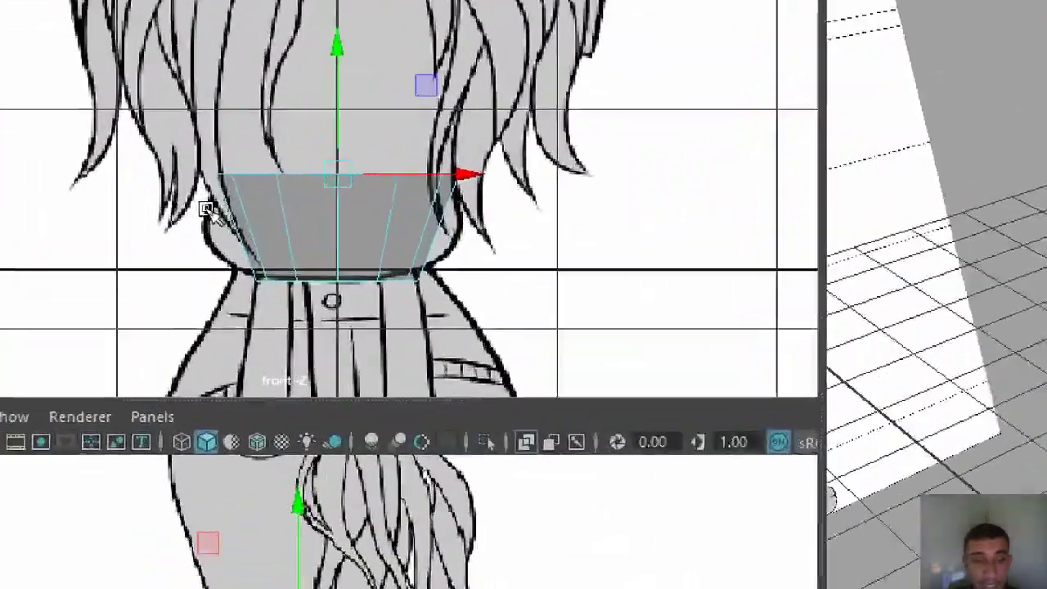
left_click(245, 203)
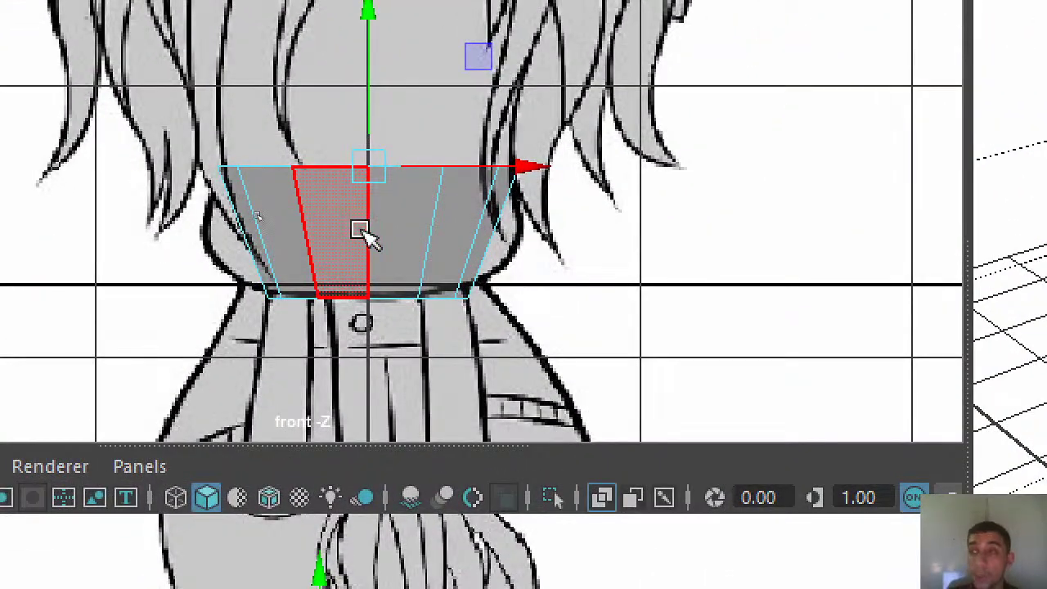
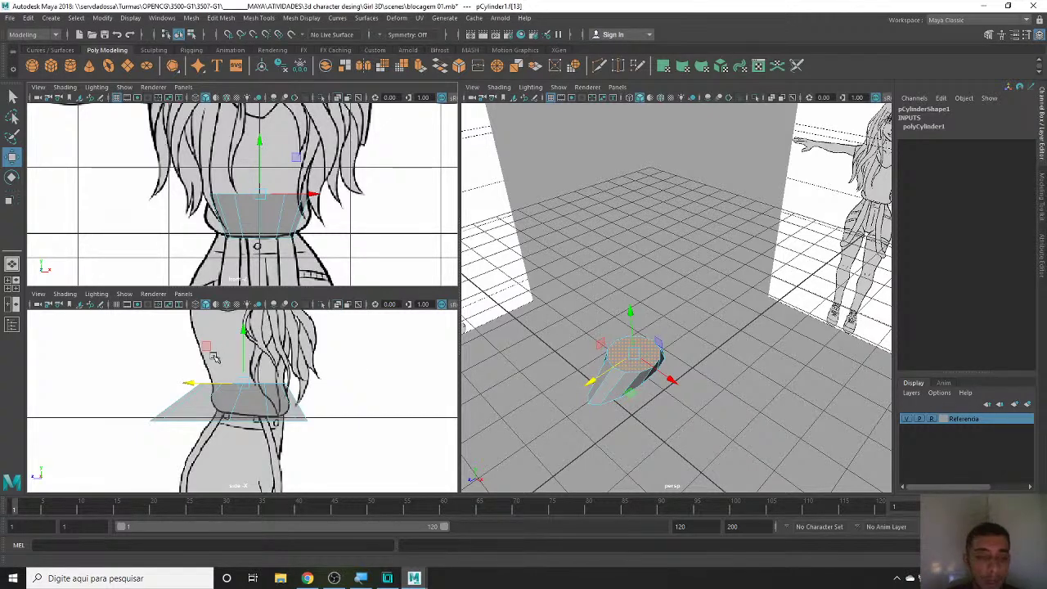
- Zoom in and nudge the selected face's position in the side view
scroll(212, 357, "up", 2)
key("r")
scroll(209, 369, "up", 2)
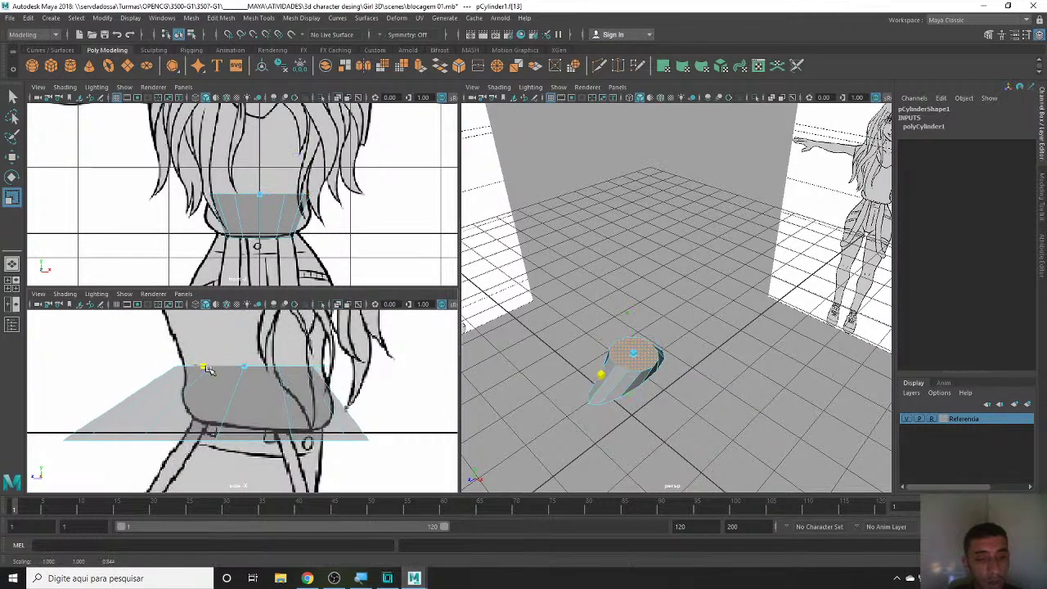
key("e")
key("w")
left_click_drag(213, 369, 210, 367)
- Select the cylinder's bottom face and scale it, undoing an accidental collapse
left_click(253, 376)
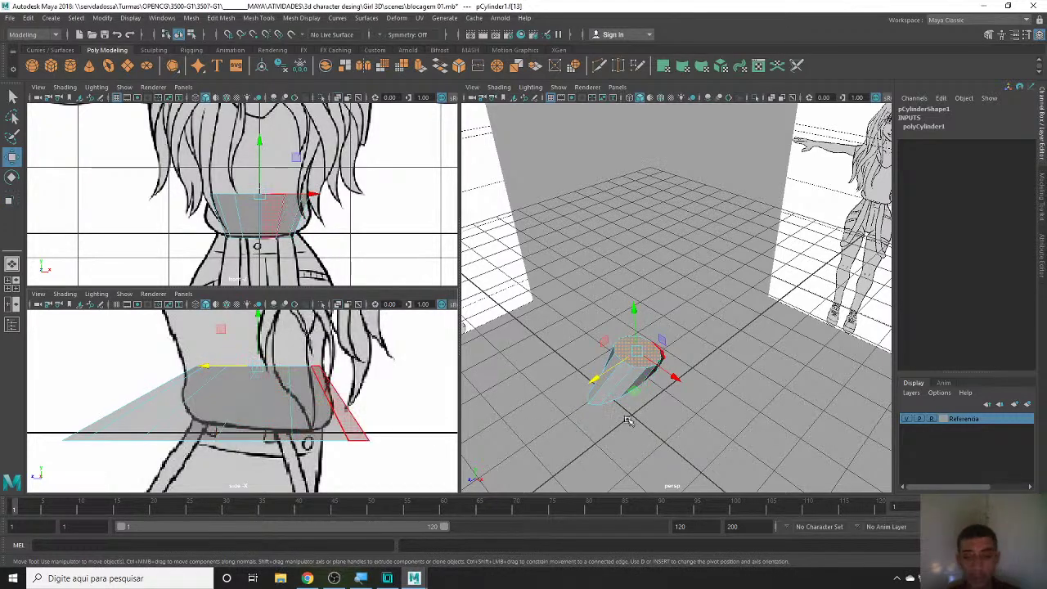
mouse_move(646, 392)
left_mouse_down("alt")
mouse_move(675, 409)
mouse_move(577, 387)
left_mouse_up("alt")
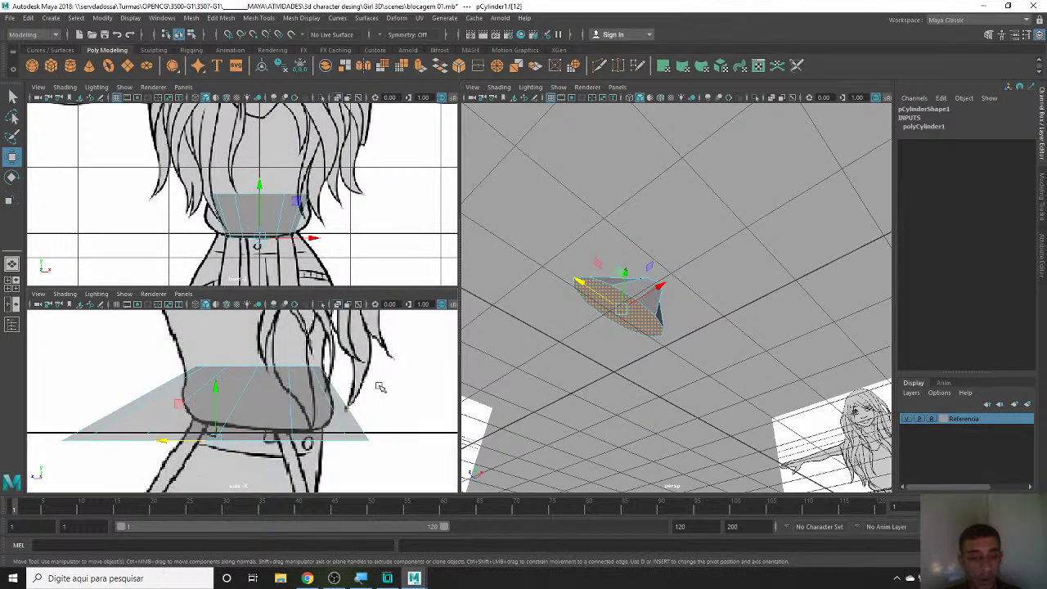
key("r")
left_click_drag(245, 425, 208, 425)
key("ctrl+z")
key("w")
key("r")
key("w")
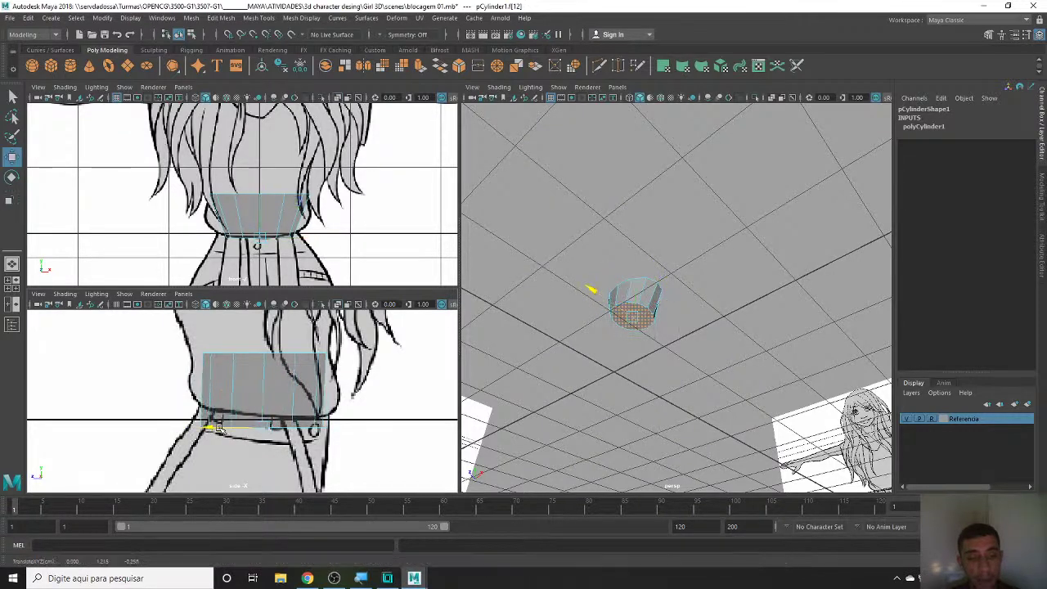
- Constrain the bottom face's movement to X, then select the cylinder's top face
left_click(216, 427)
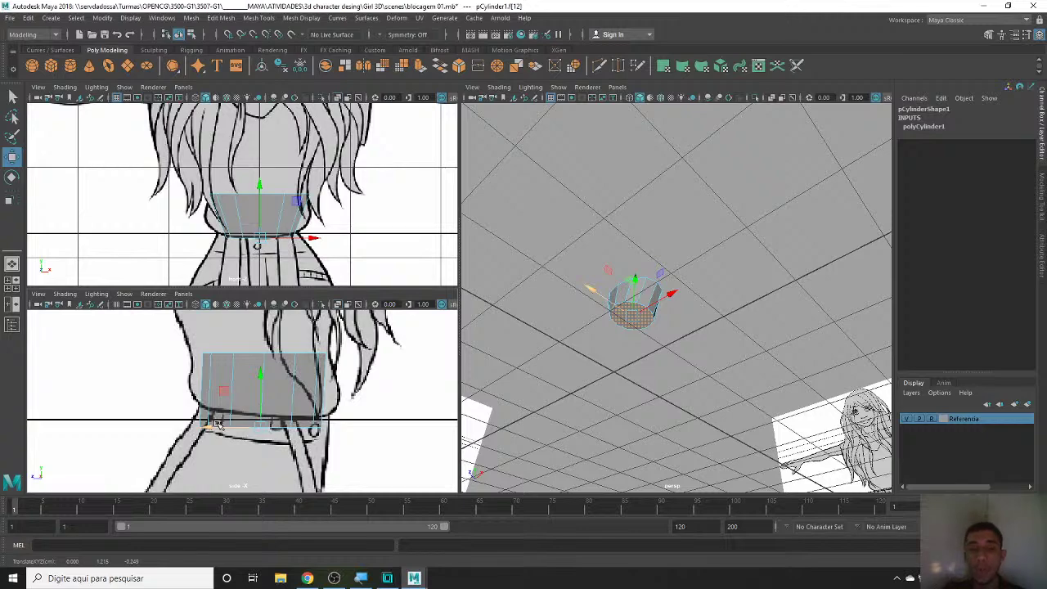
left_click(217, 424)
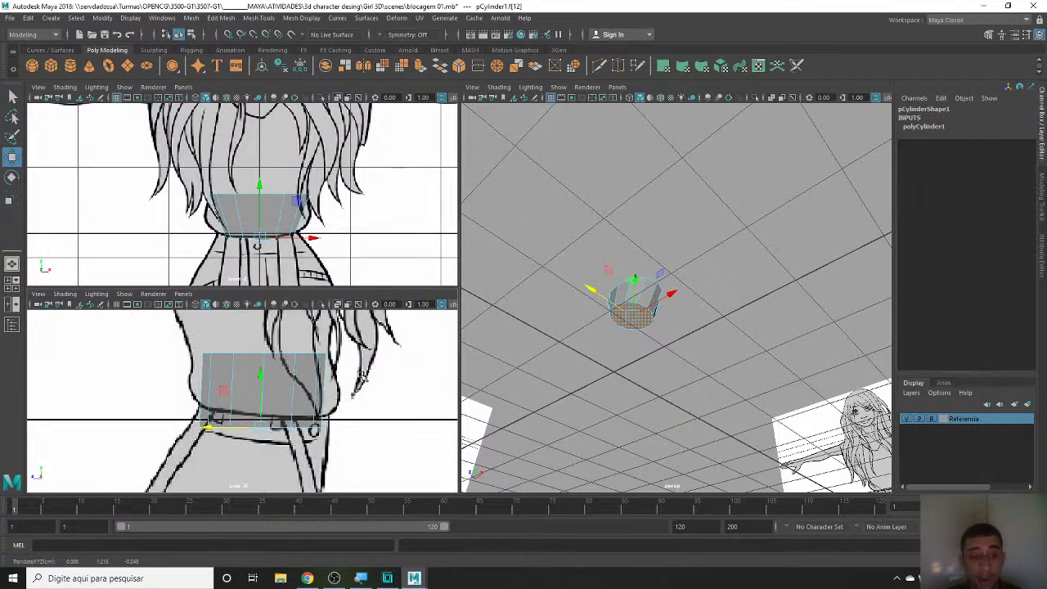
mouse_move(586, 322)
left_mouse_down("alt")
mouse_move(586, 341)
mouse_move(621, 351)
left_mouse_up("alt")
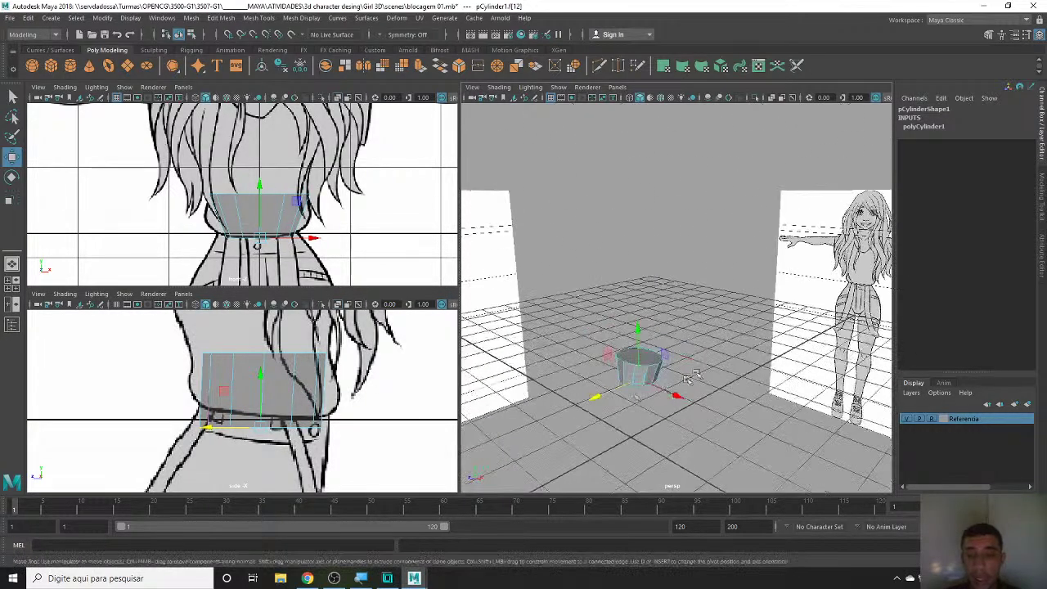
left_click(646, 360)
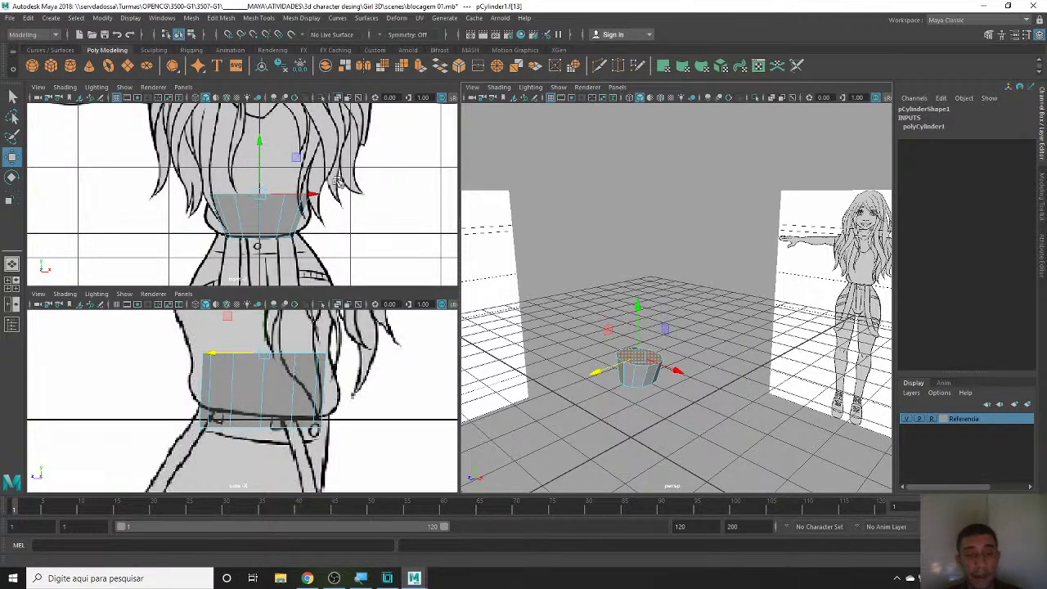
- In a maximized front view, extrude the top face and pull it up toward the chest
key("space")
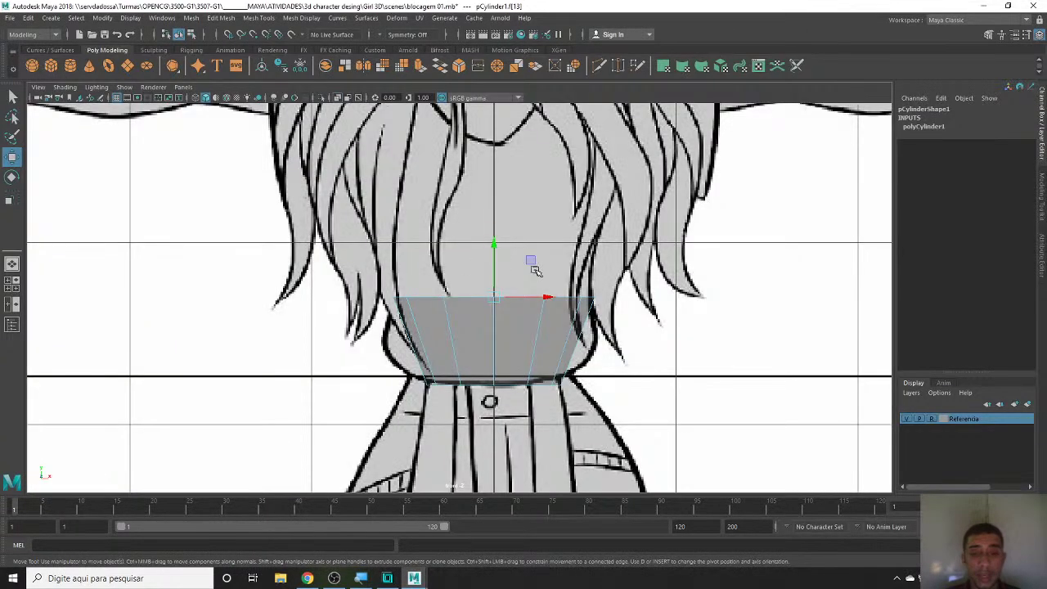
middle_click_drag(640, 247, 628, 339, "alt")
key("r")
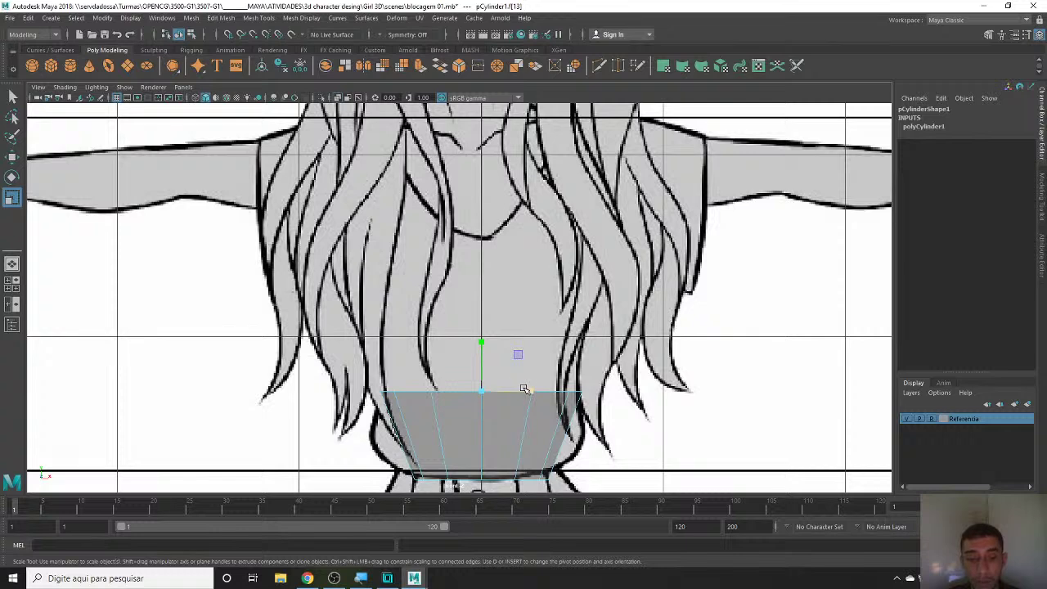
key("w")
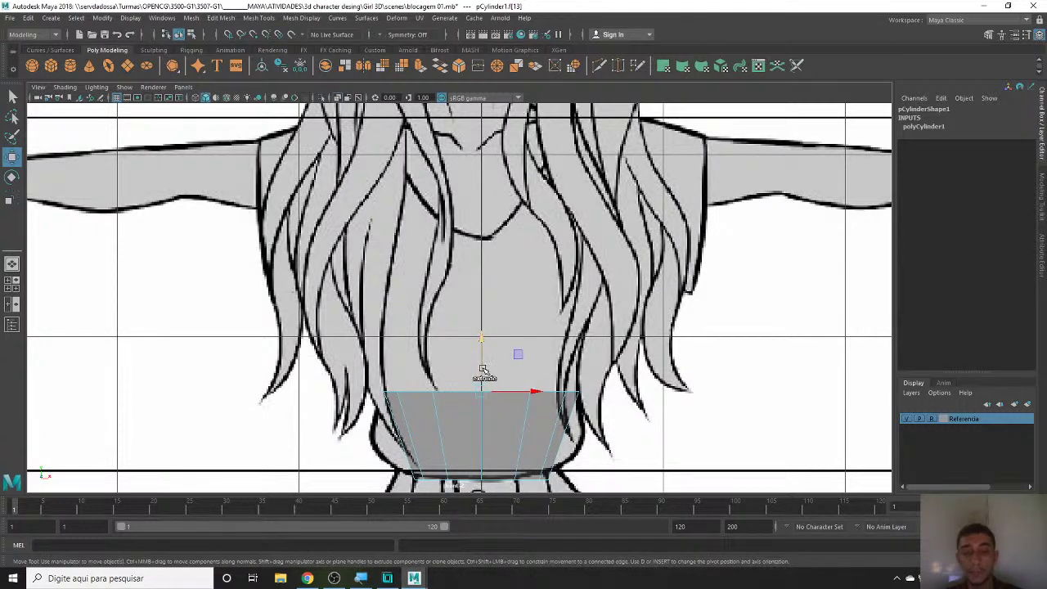
key("ctrl+e")
mouse_move(481, 364)
left_mouse_down()
mouse_move(481, 323)
mouse_move(523, 346)
mouse_move(512, 362)
left_mouse_up()
- Narrow the edge loop at the old top to match the waist outline
key("r")
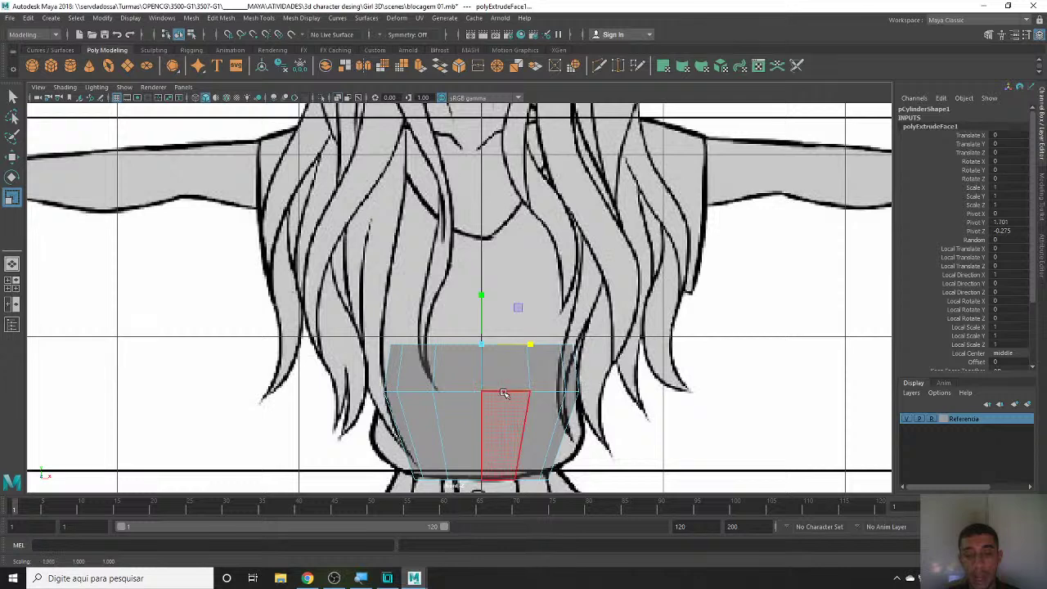
right_click_drag(508, 284, 502, 233)
left_click(506, 393)
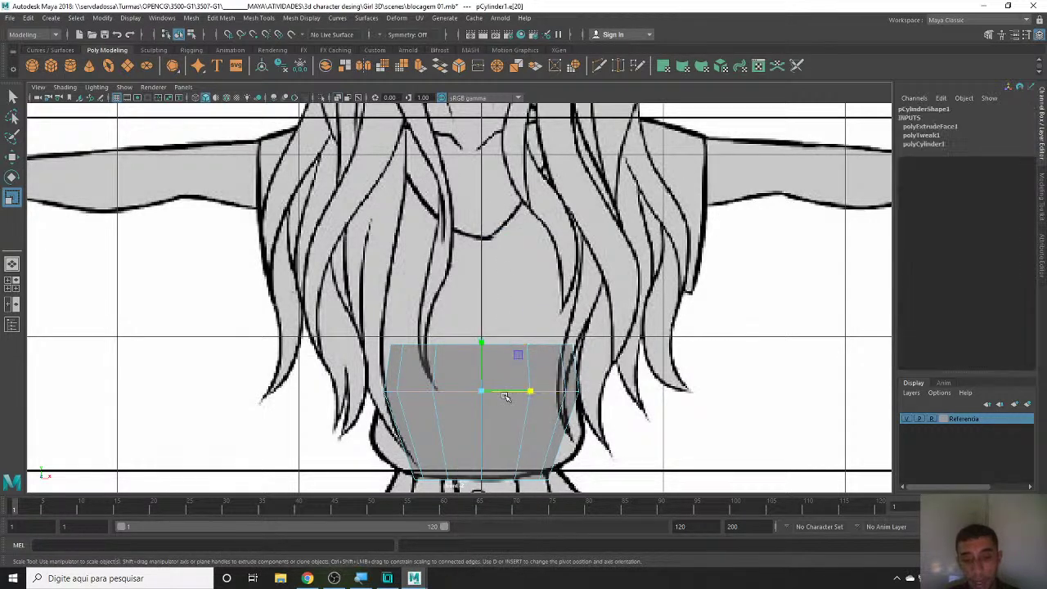
left_click_drag(531, 393, 522, 392)
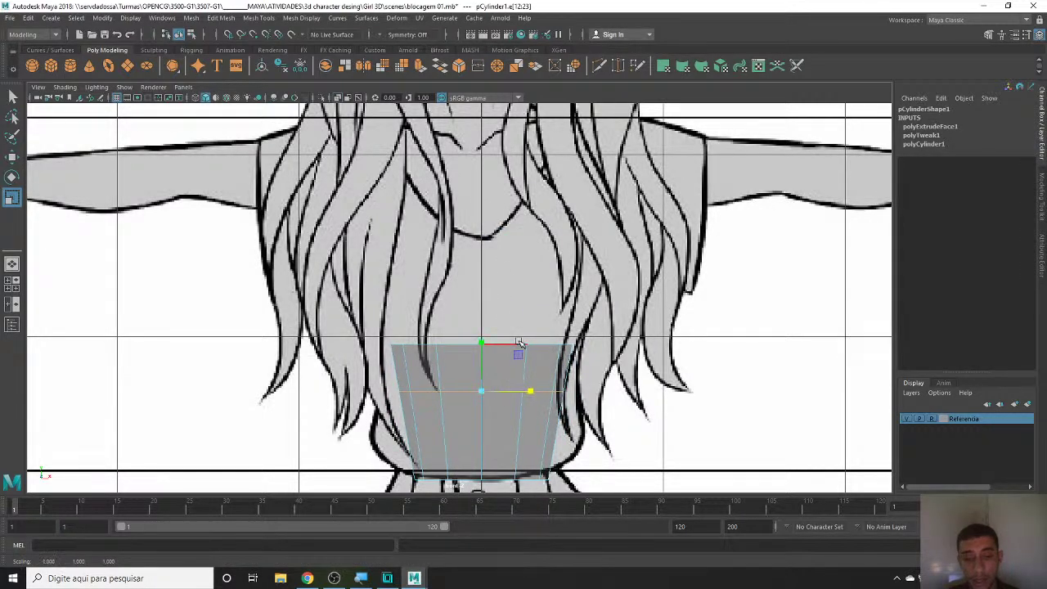
right_click_drag(518, 344, 573, 236)
- Frame the cylinder in the perspective view and select a vertical edge and the middle loop
key("space")
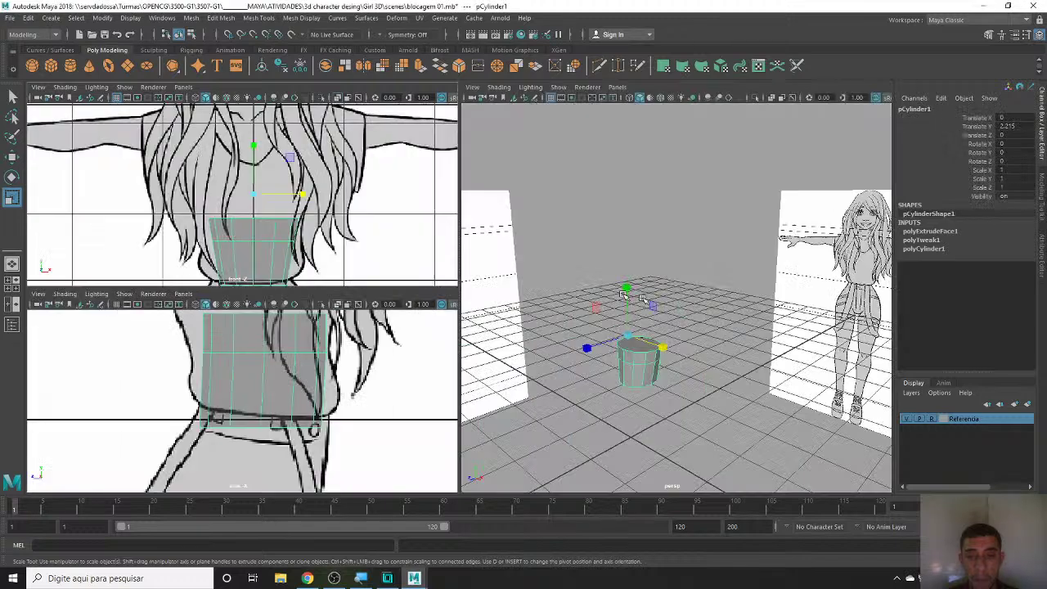
key("space")
scroll(458, 368, "up", 2)
scroll(406, 362, "up", 2)
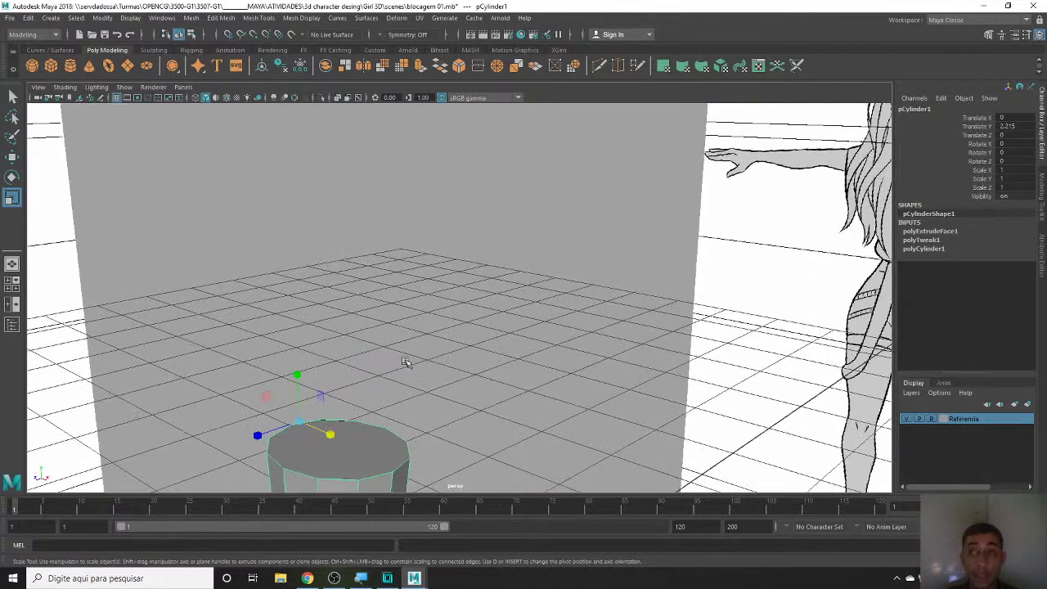
key("f")
right_click_drag(491, 304, 510, 237)
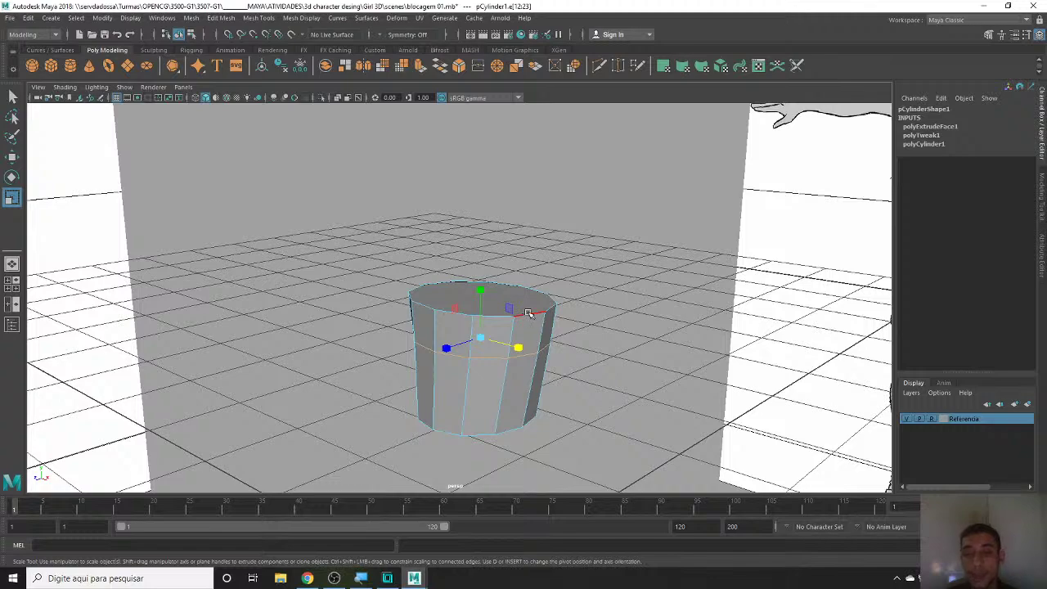
left_click(528, 313)
double_click(494, 355)
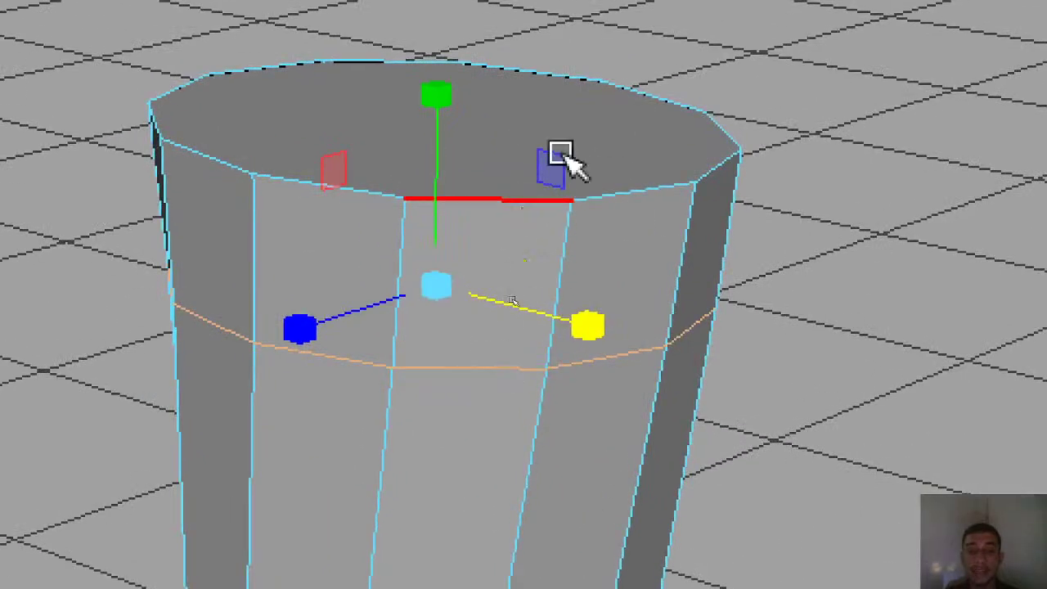
- Select edges and a face along the cylinder's open top rim
left_click(586, 209)
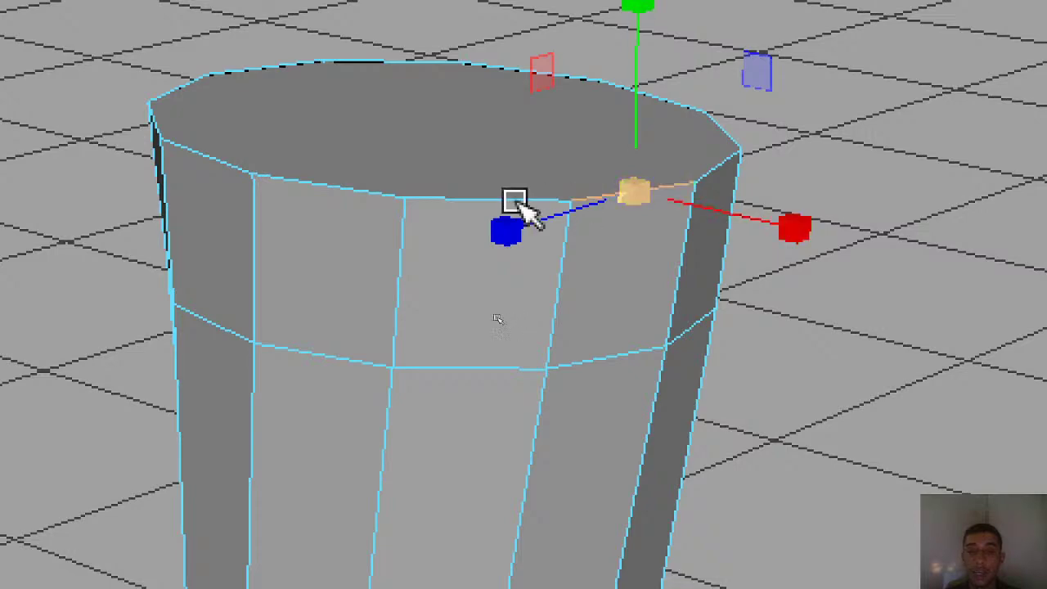
left_click(420, 193)
left_click(345, 175)
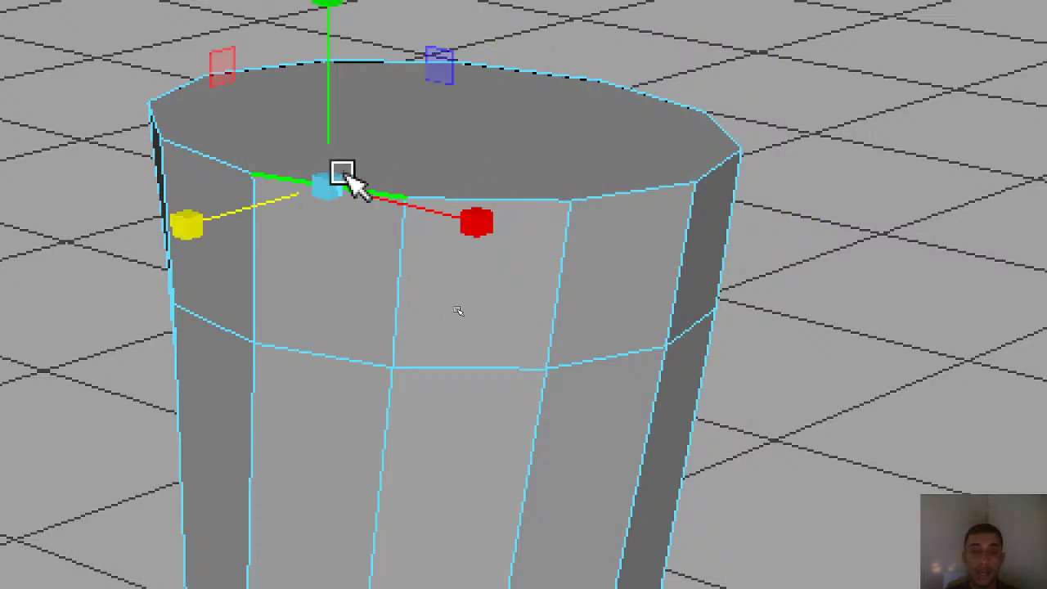
double_click(452, 365, "shift")
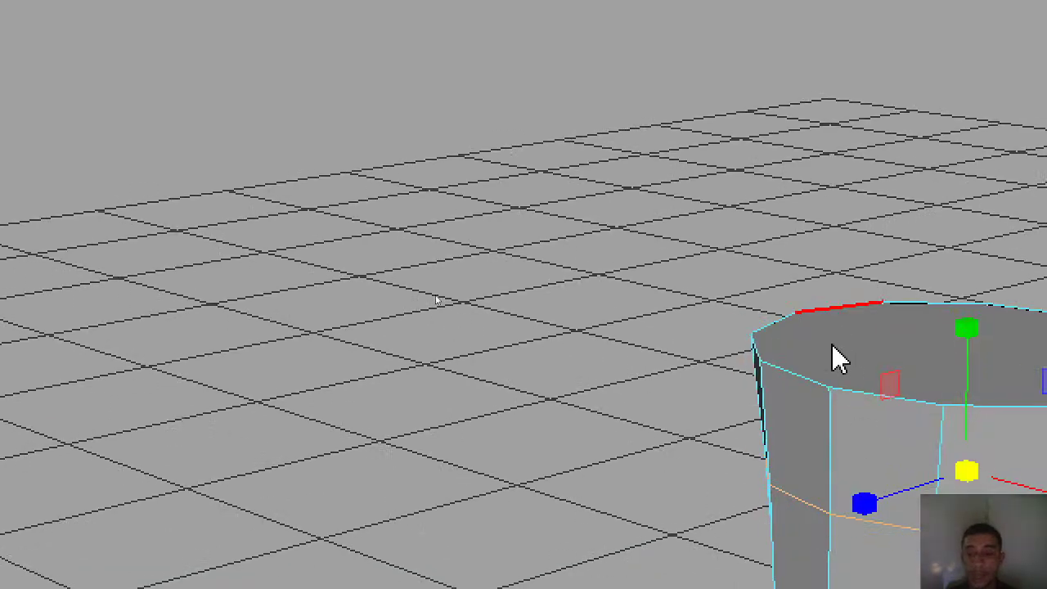
right_click_drag(435, 264, 433, 295)
right_click_drag(827, 357, 834, 351)
left_click(856, 337)
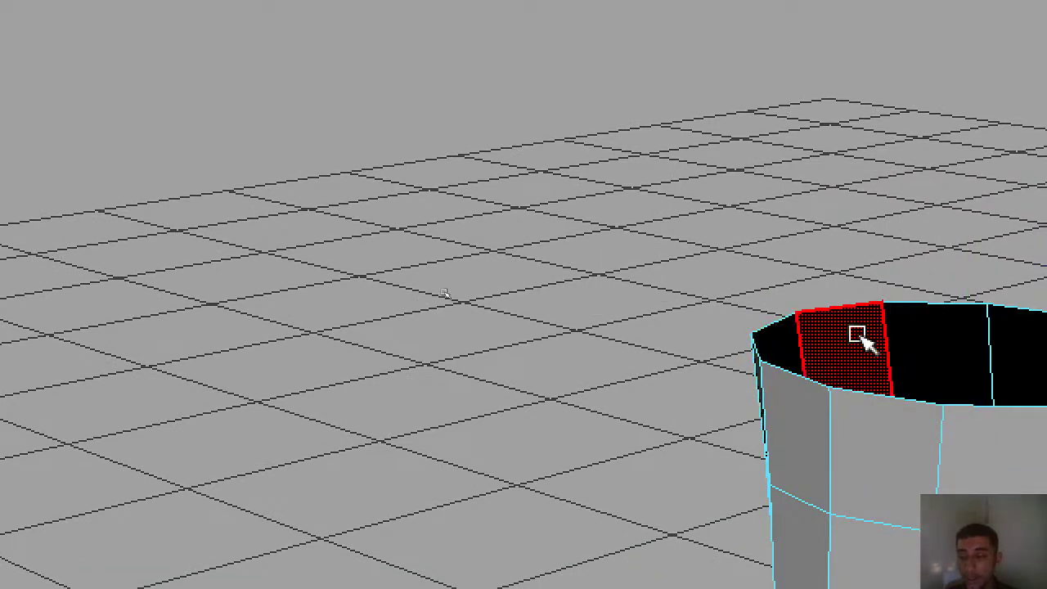
right_click_drag(858, 247, 865, 82)
left_click(823, 304)
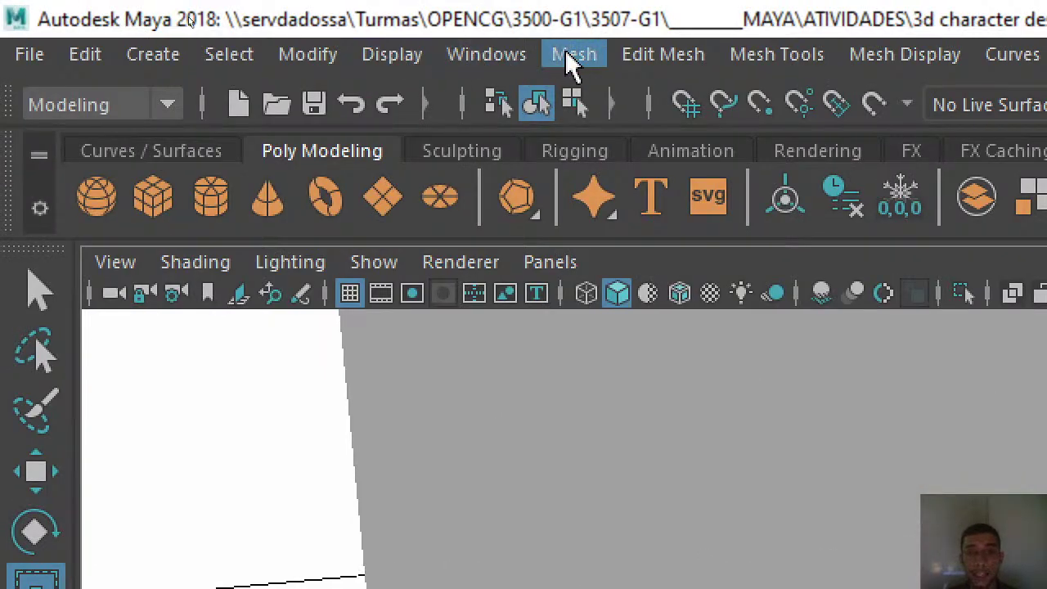
- Cap the top with Mesh > Fill Hole, undo an accidental delete, and select the cylinder
left_click(579, 59)
left_click(634, 293)
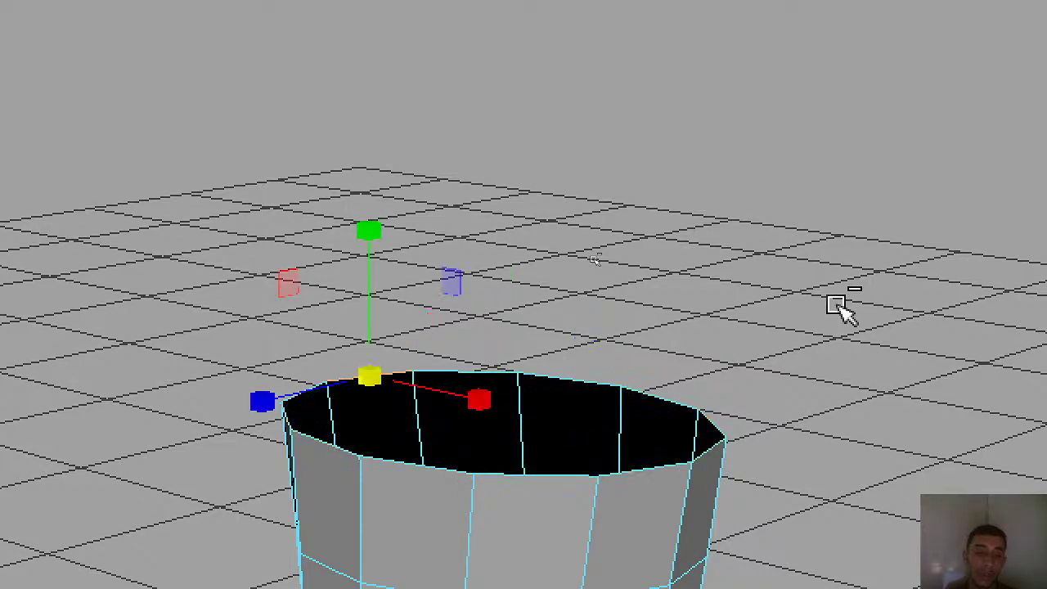
key("Delete")
key("ctrl+z")
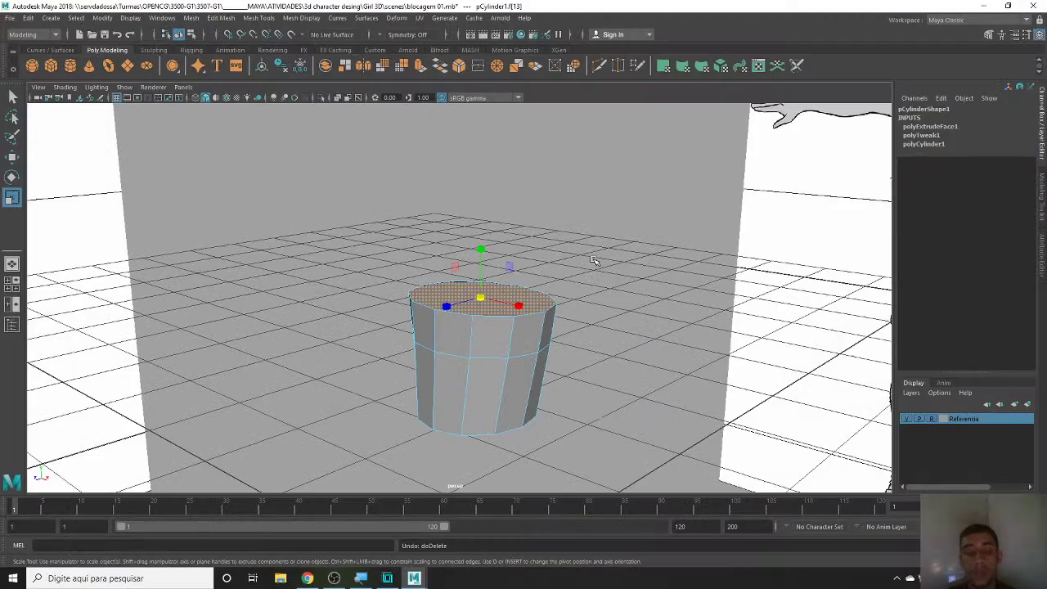
key("F8")
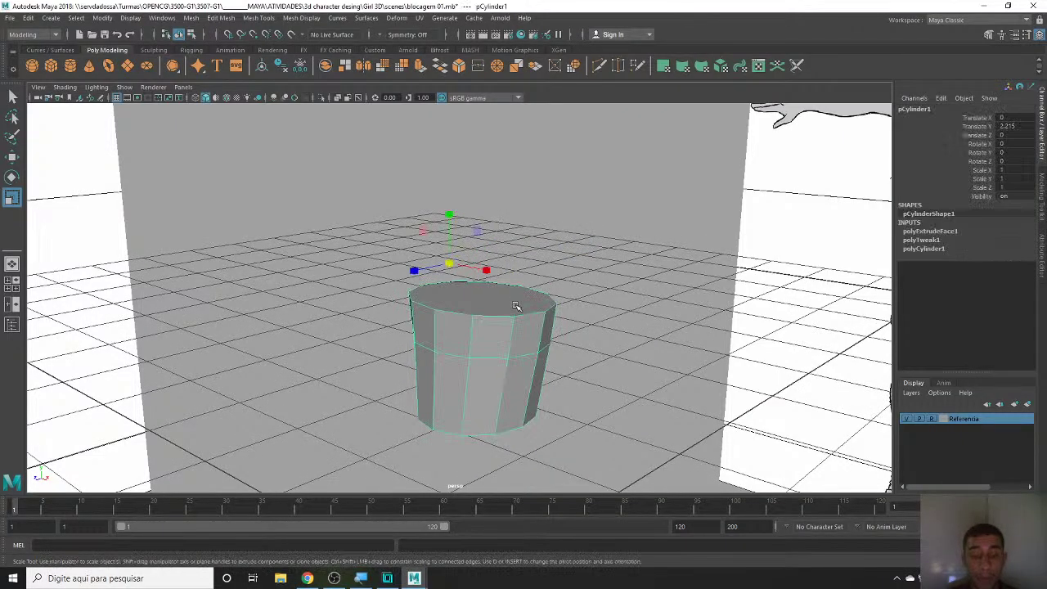
right_click_drag(515, 309, 495, 318)
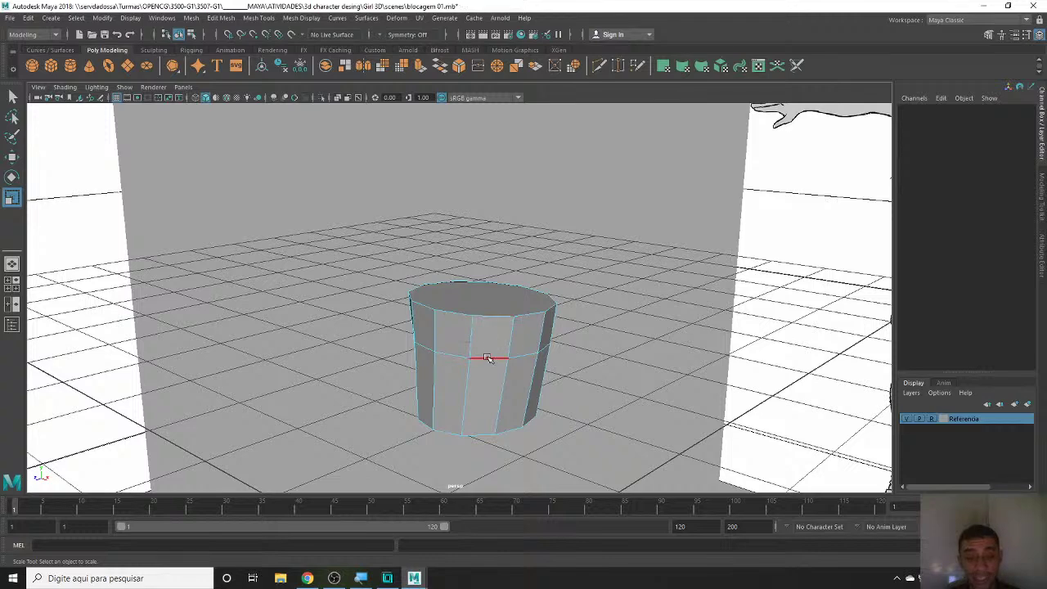
key("F8")
key("space")
scroll(274, 241, "up", 3)
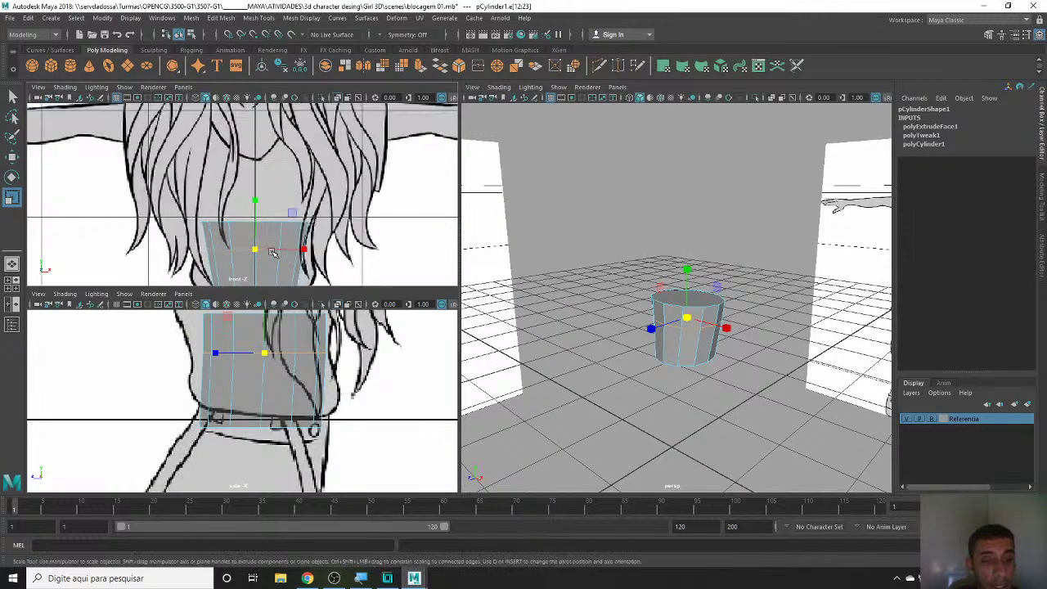
middle_click_drag(305, 263, 309, 180, "alt")
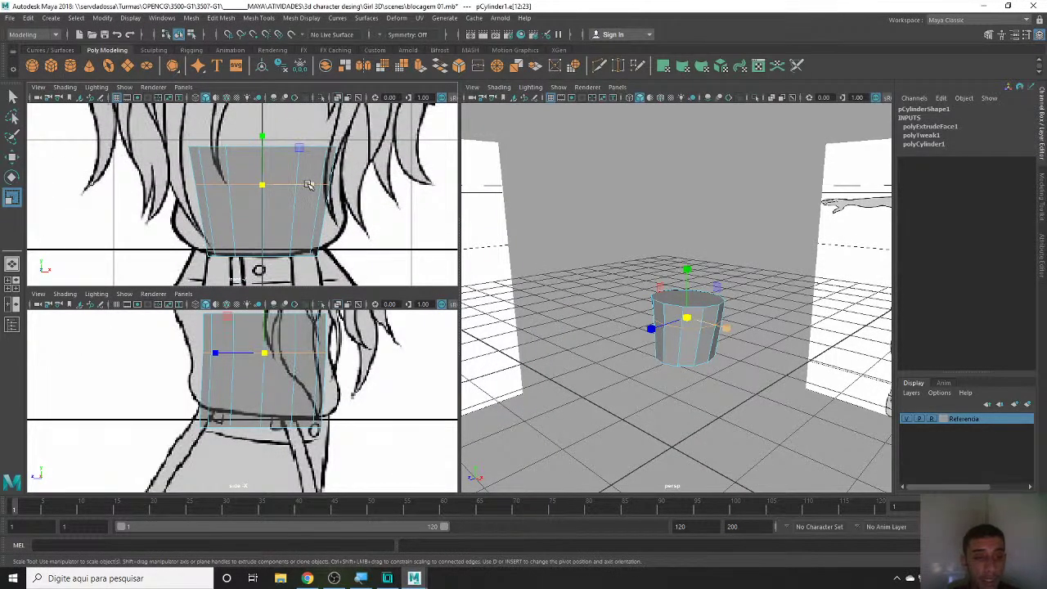
left_click_drag(308, 184, 313, 184)
key("w")
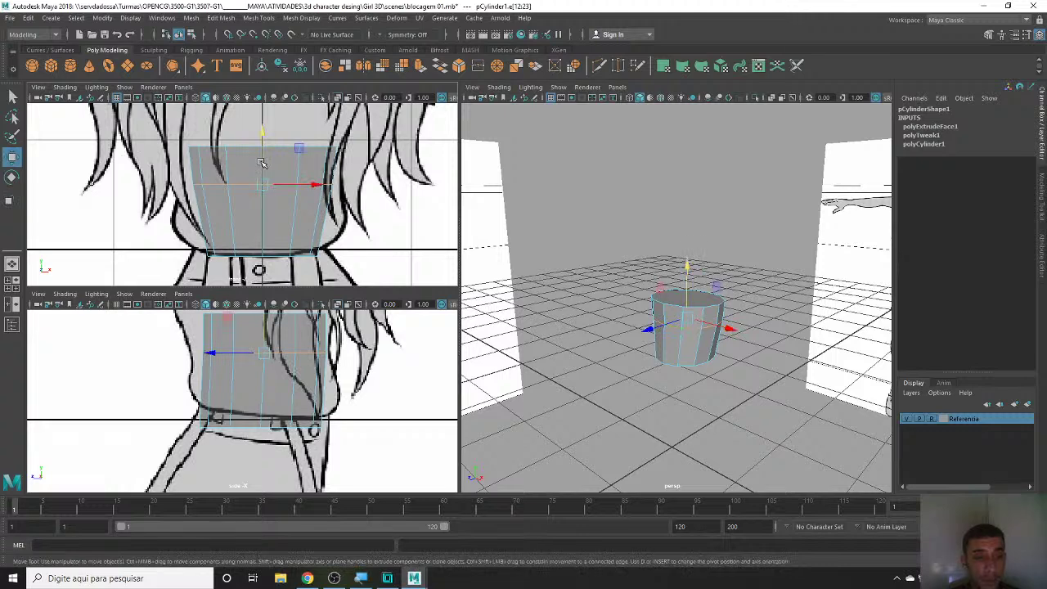
left_click(263, 156)
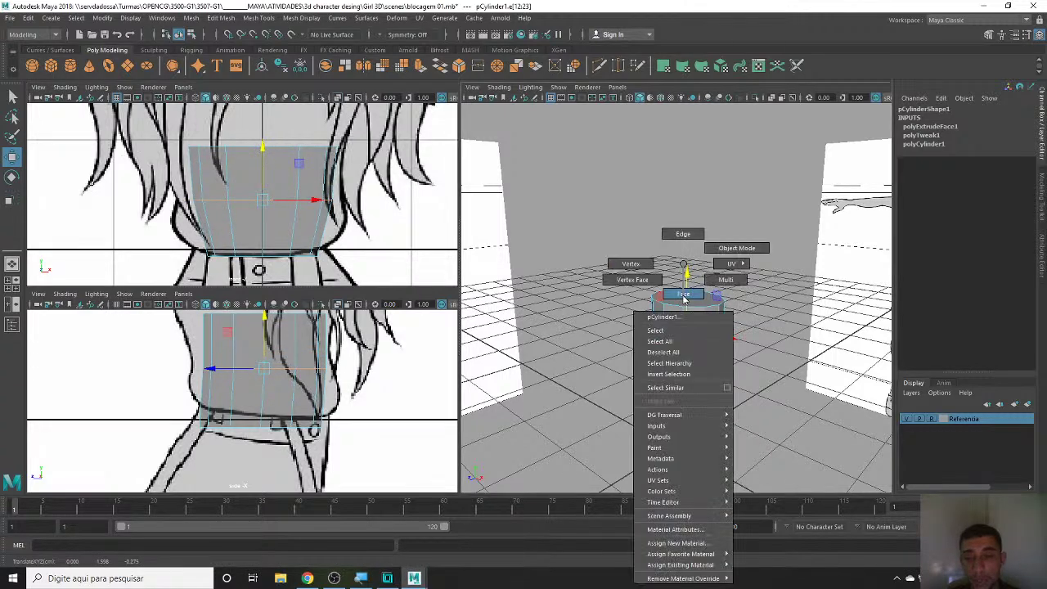
right_click_drag(684, 303, 681, 291)
left_click(671, 293)
scroll(350, 181, "down", 2)
scroll(350, 181, "down", 2)
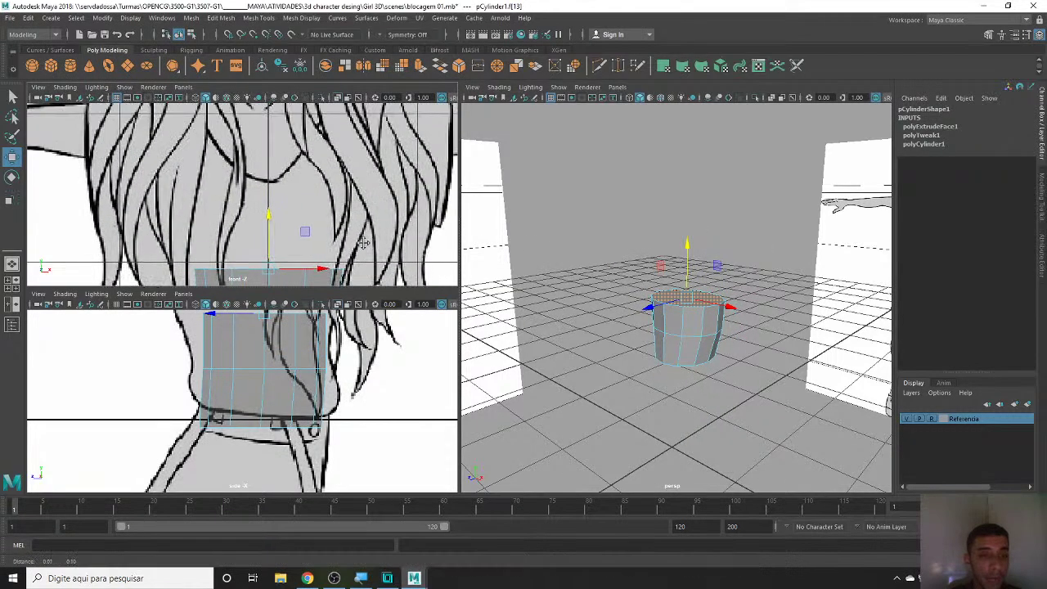
scroll(360, 213, "down", 3)
scroll(367, 234, "up", 2)
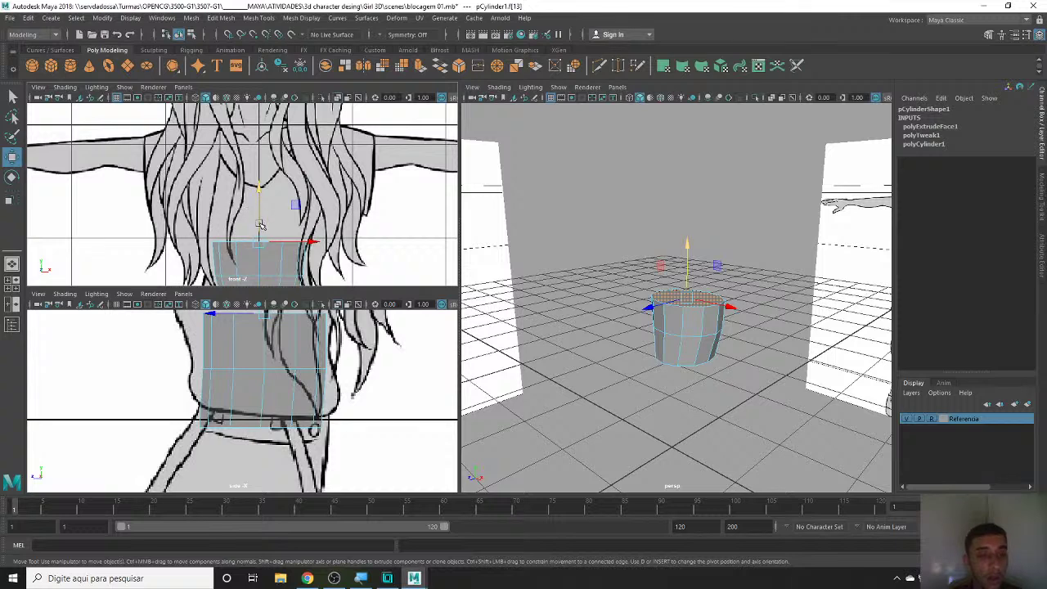
- Extrude two rings from the top faces, raising and widening them to match the torso
key("ctrl+e")
mouse_move(259, 224)
left_mouse_down()
mouse_move(259, 193)
mouse_move(309, 209)
mouse_move(260, 172)
left_mouse_up()
key("r")
key("ctrl+e")
left_click_drag(316, 190, 327, 190)
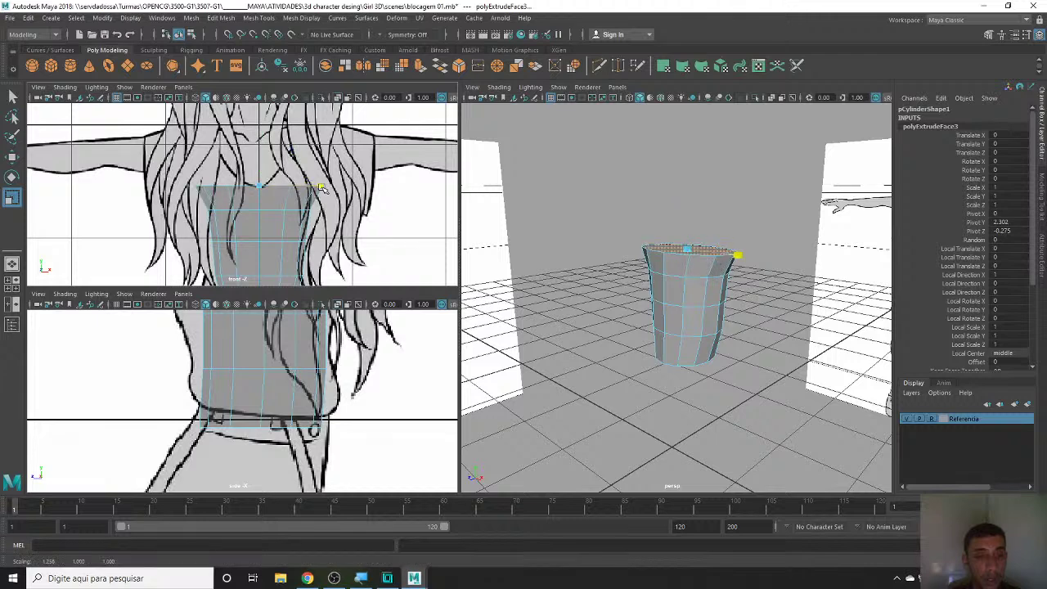
key("w")
- Extrude another ring, raise it toward the chest, and scale it to the outline
key("ctrl+e")
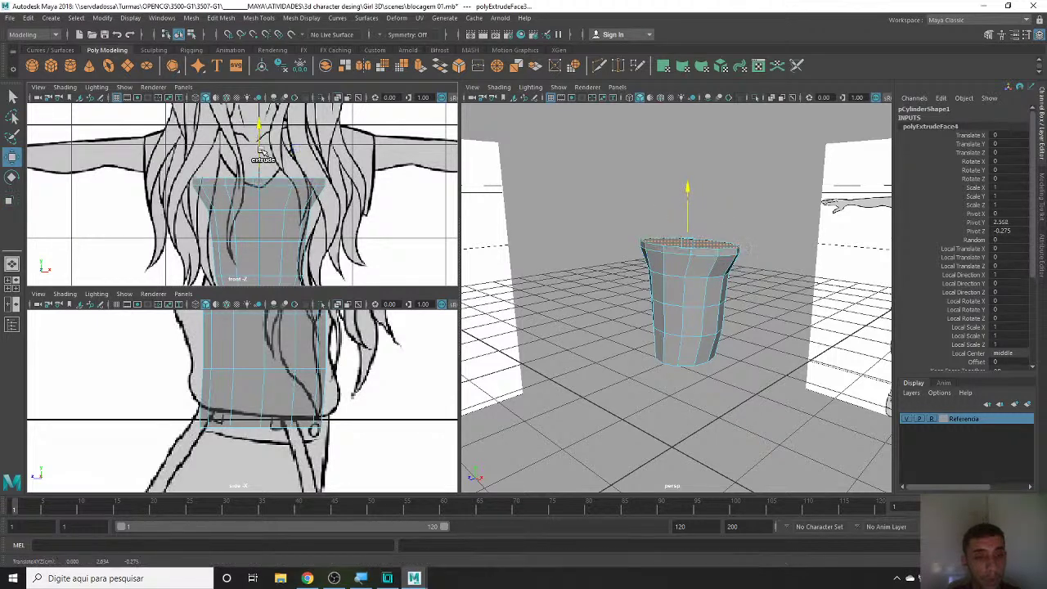
mouse_move(261, 181)
left_mouse_down()
mouse_move(262, 170)
mouse_move(314, 174)
left_mouse_up()
key("r")
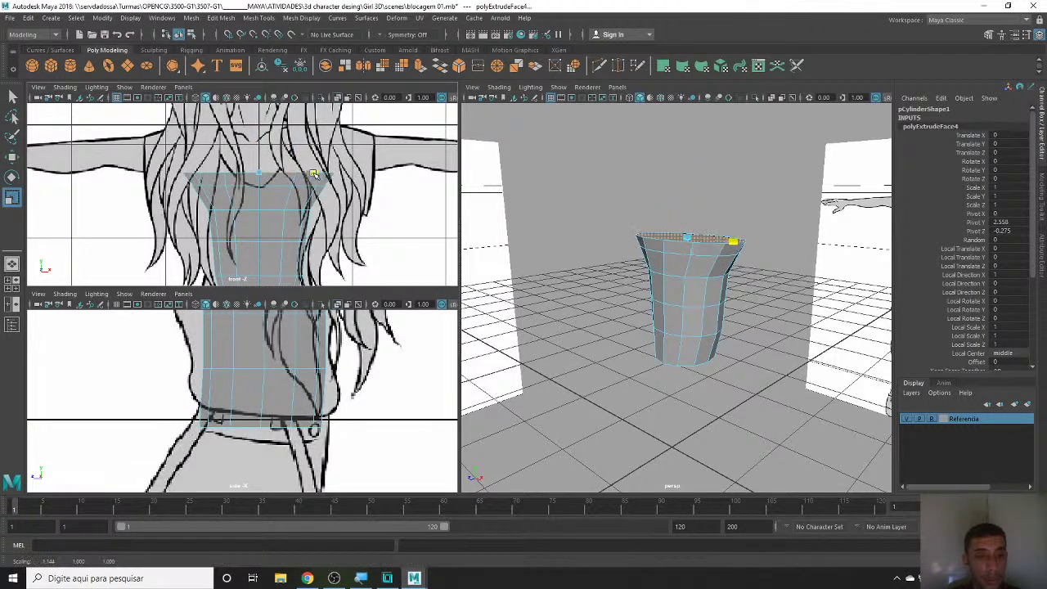
key("w")
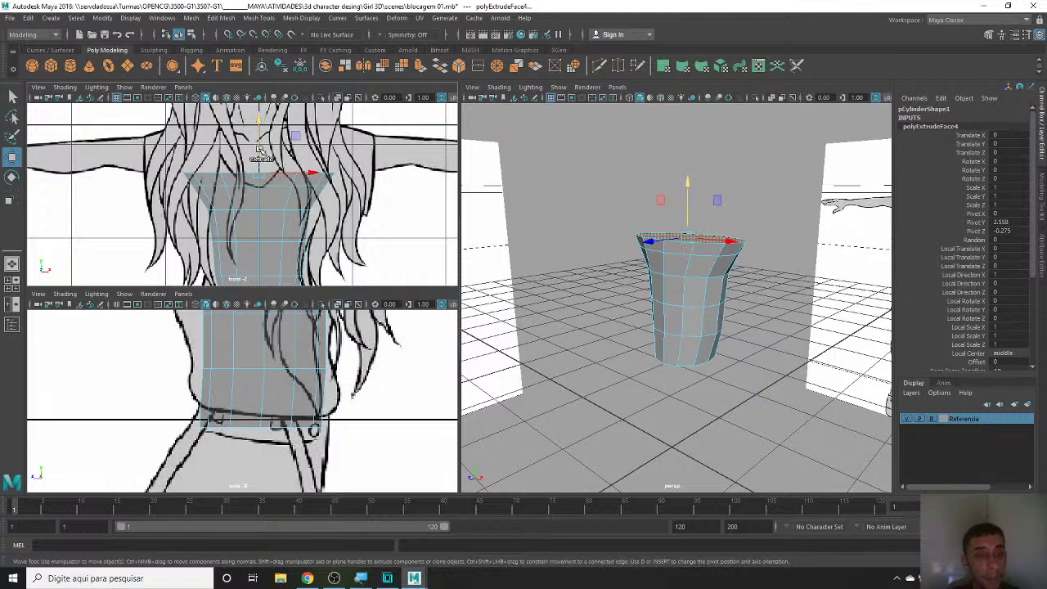
mouse_move(258, 151)
left_mouse_down()
mouse_move(262, 124)
mouse_move(311, 143)
left_mouse_up()
key("r")
key("w")
key("r")
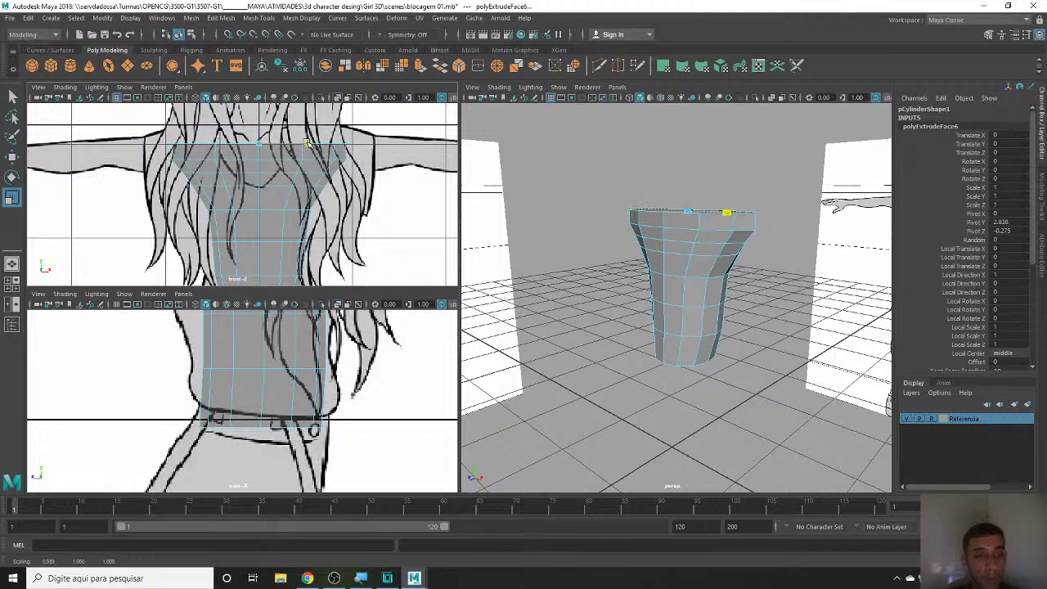
- Extrude final rings up to the shoulders and scale the newest one
key("ctrl+e")
mouse_move(316, 140)
left_mouse_down()
mouse_move(335, 127)
mouse_move(307, 136)
mouse_move(262, 115)
mouse_move(295, 125)
left_mouse_up()
key("w")
key("ctrl+e")
key("r")
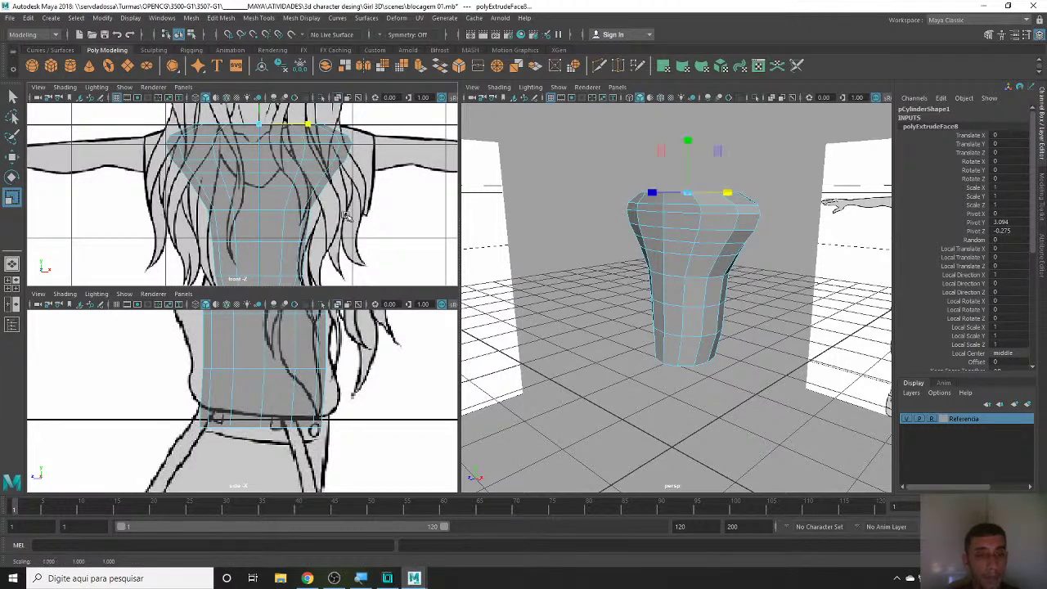
- Bring the upper torso into the front view and select an edge loop
middle_click_drag(364, 215, 364, 163, "alt")
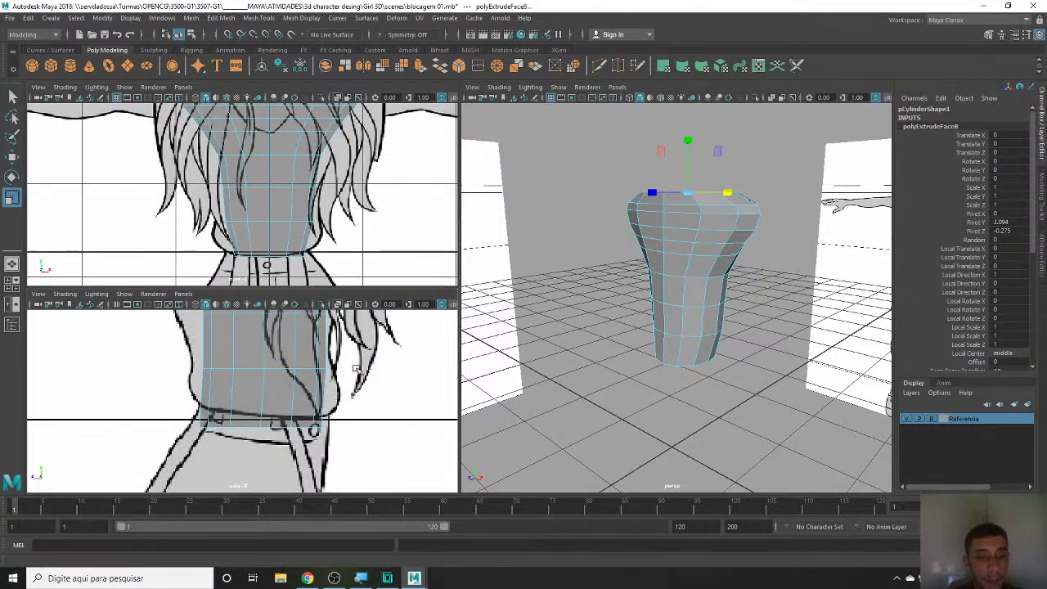
scroll(351, 413, "down", 5)
scroll(258, 419, "up", 4)
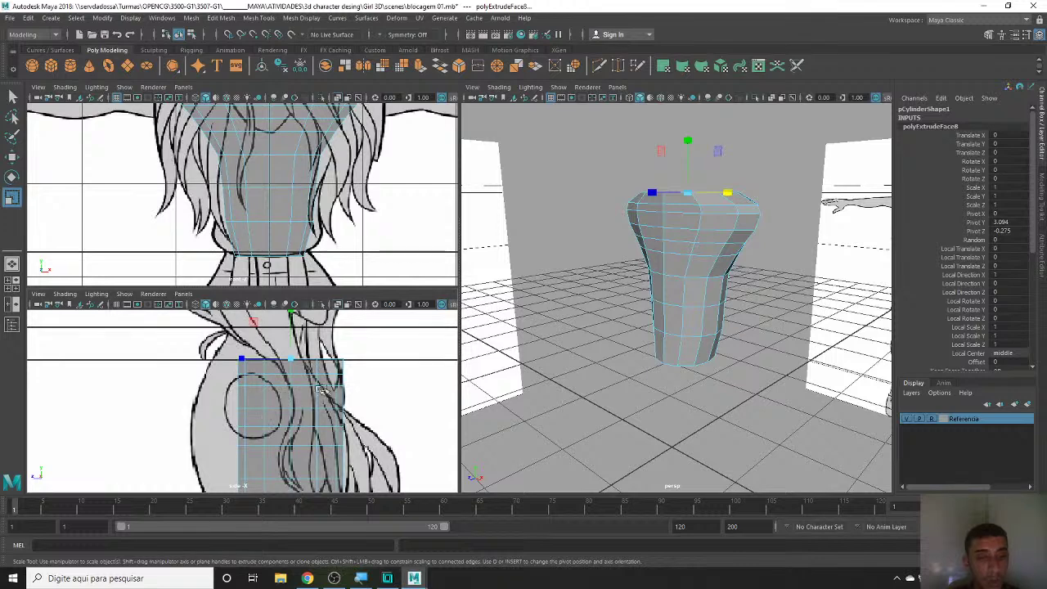
scroll(293, 196, "down", 3)
right_click_drag(292, 250, 289, 160)
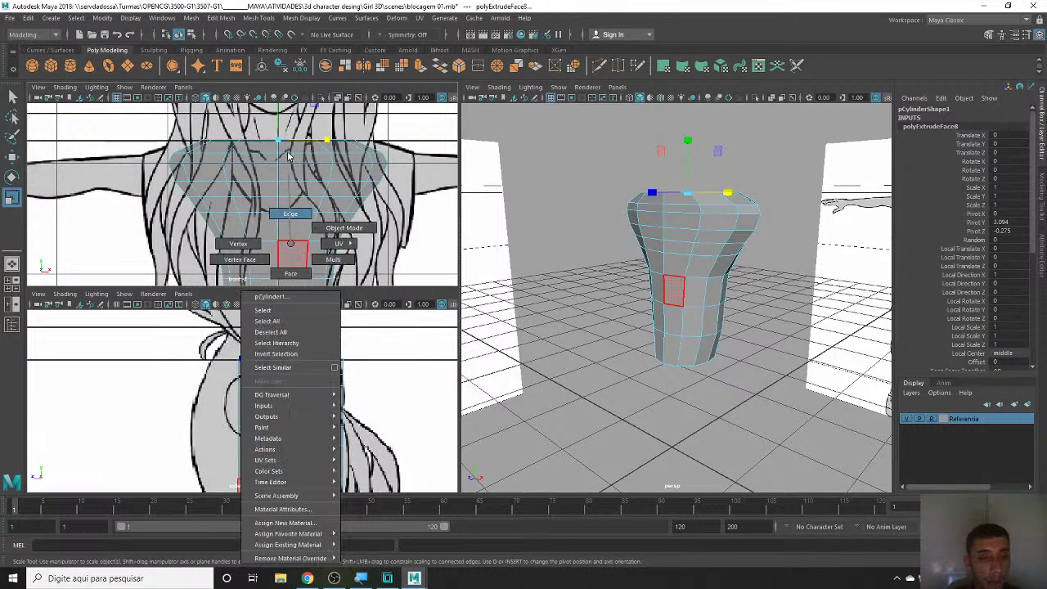
left_click(292, 257)
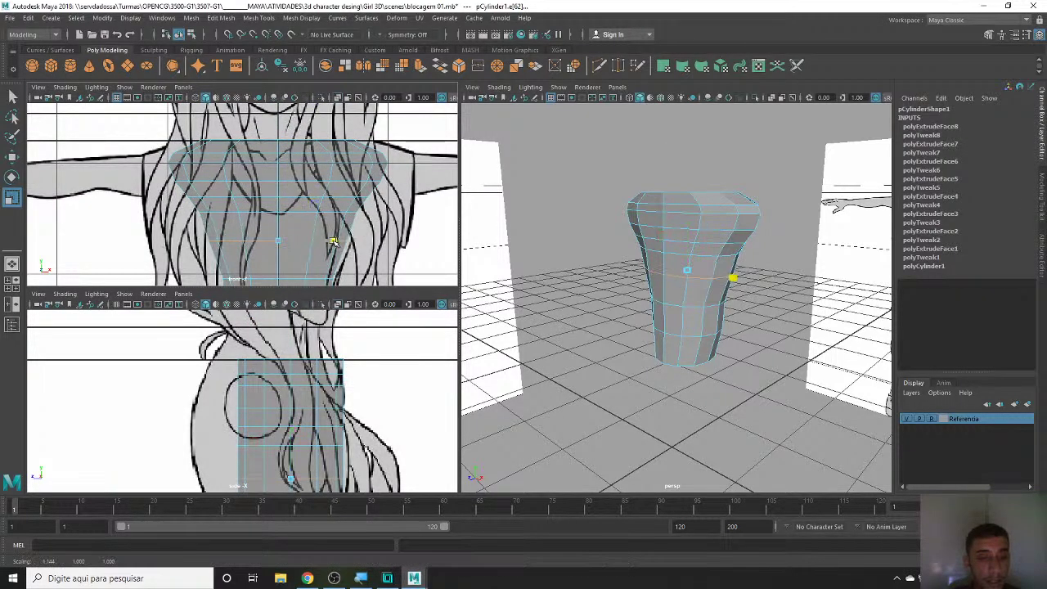
- Widen the mid-torso and lower edge loops in X to the reference outline
scroll(305, 192, "down", 3)
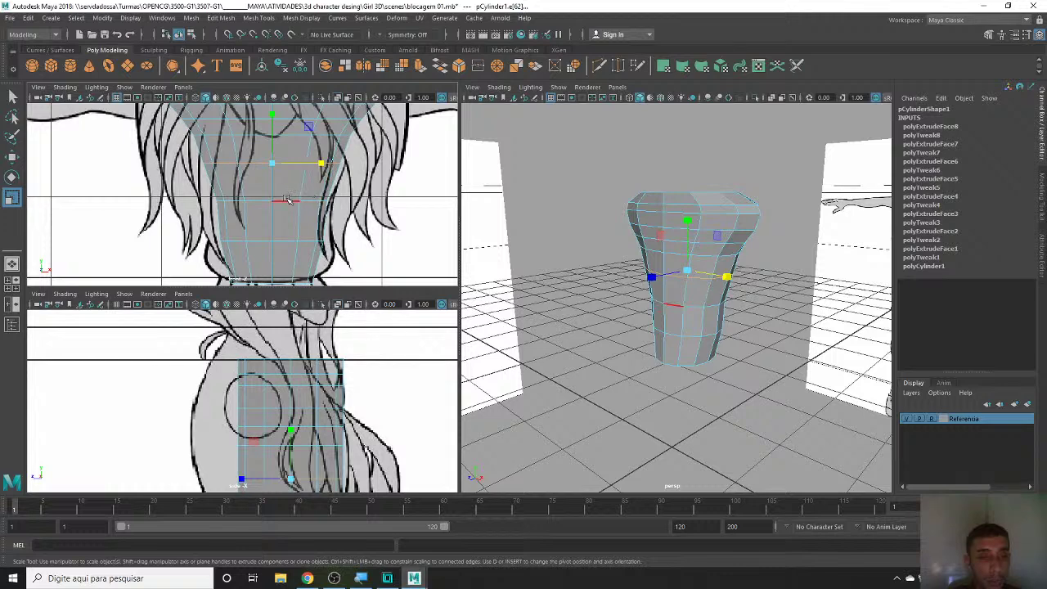
left_click(287, 199)
left_click_drag(320, 201, 324, 202)
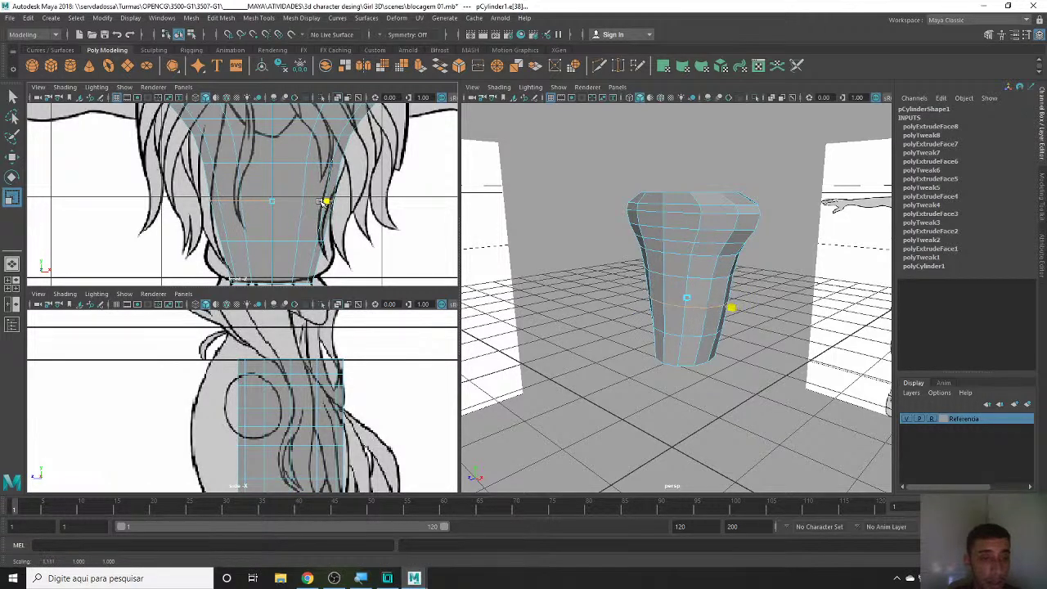
scroll(324, 202, "up", 2)
left_click(295, 197)
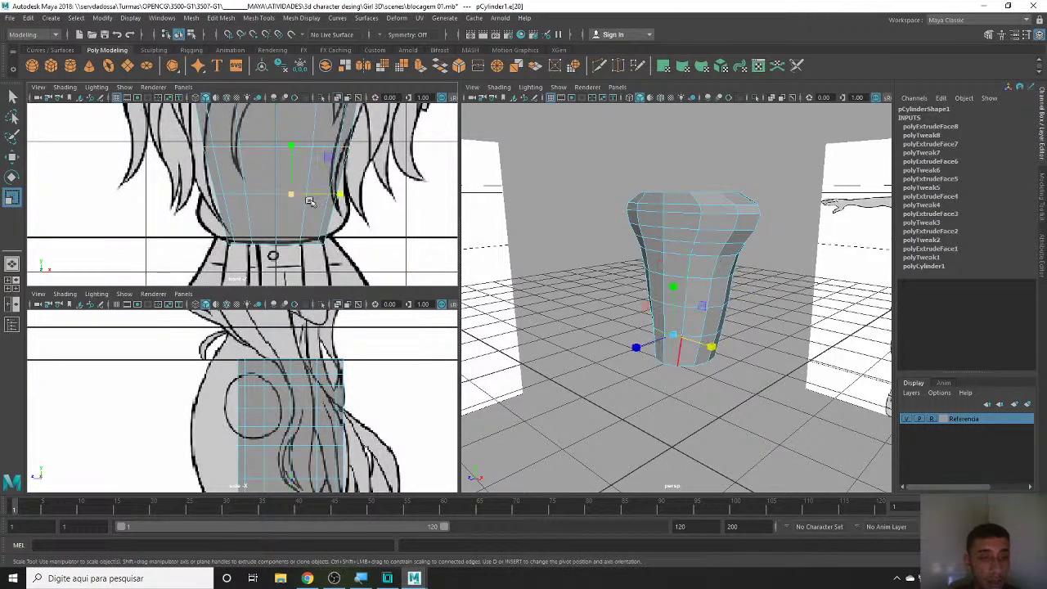
left_click(256, 196)
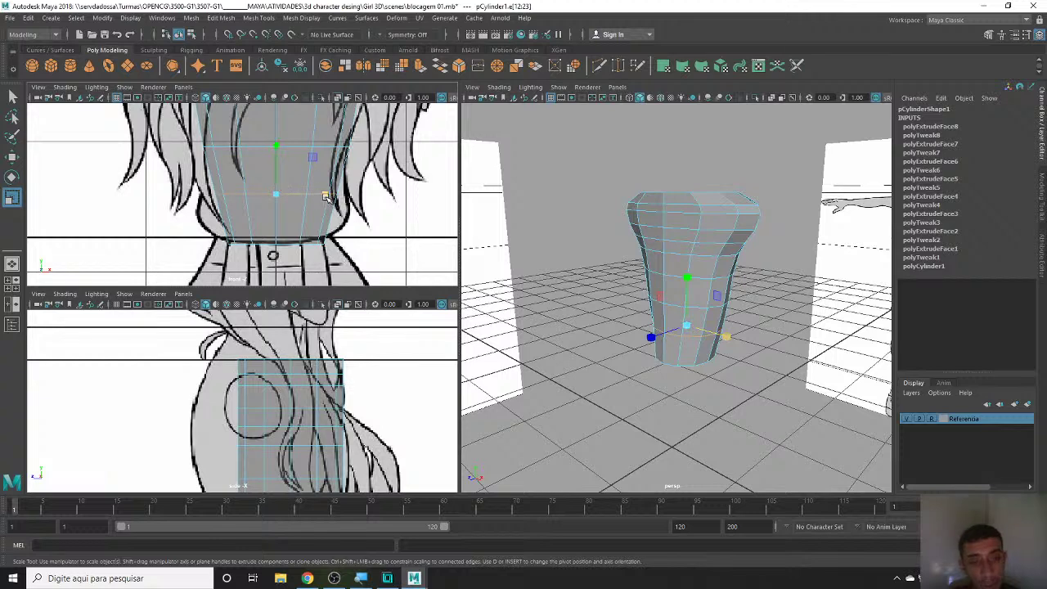
left_click_drag(325, 197, 328, 196)
- Box-select the bottom row of vertices, scale it wider, and raise it to the waistline
middle_click_drag(327, 196, 325, 157, "alt")
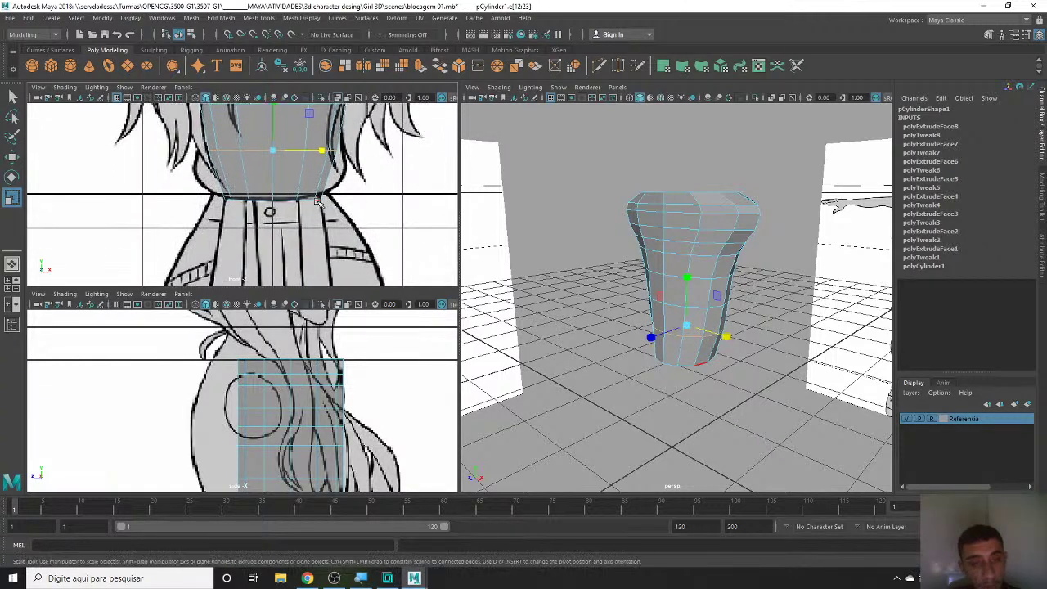
left_click(282, 198)
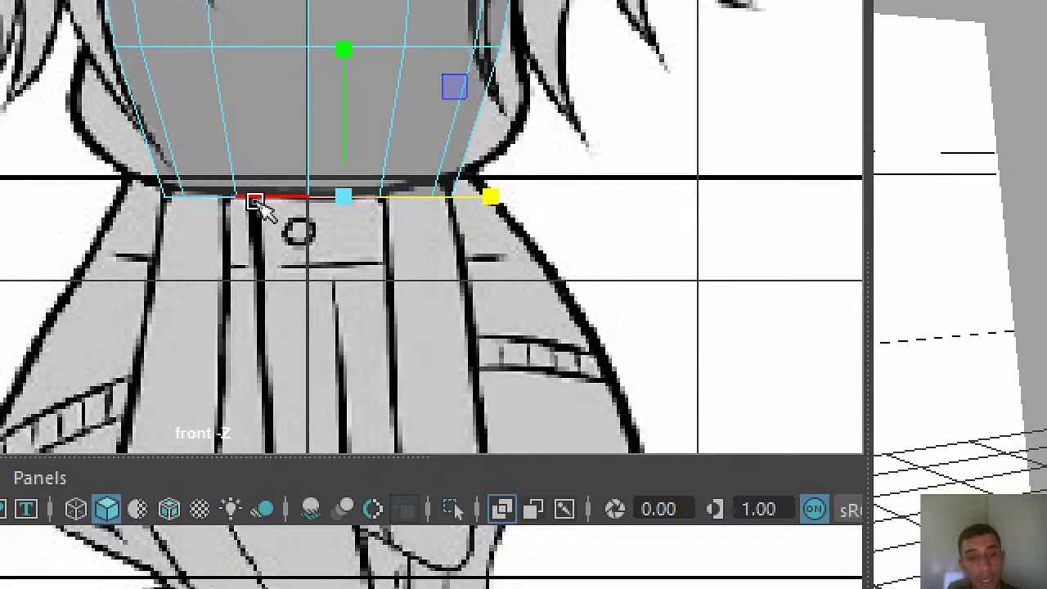
left_click(260, 202)
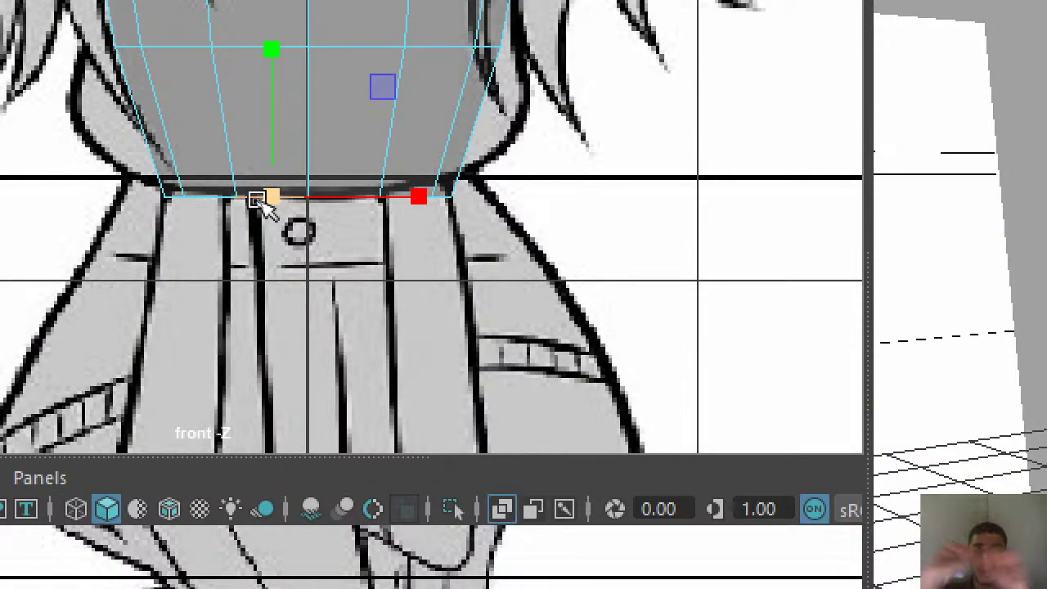
right_click_drag(260, 202, 82, 201)
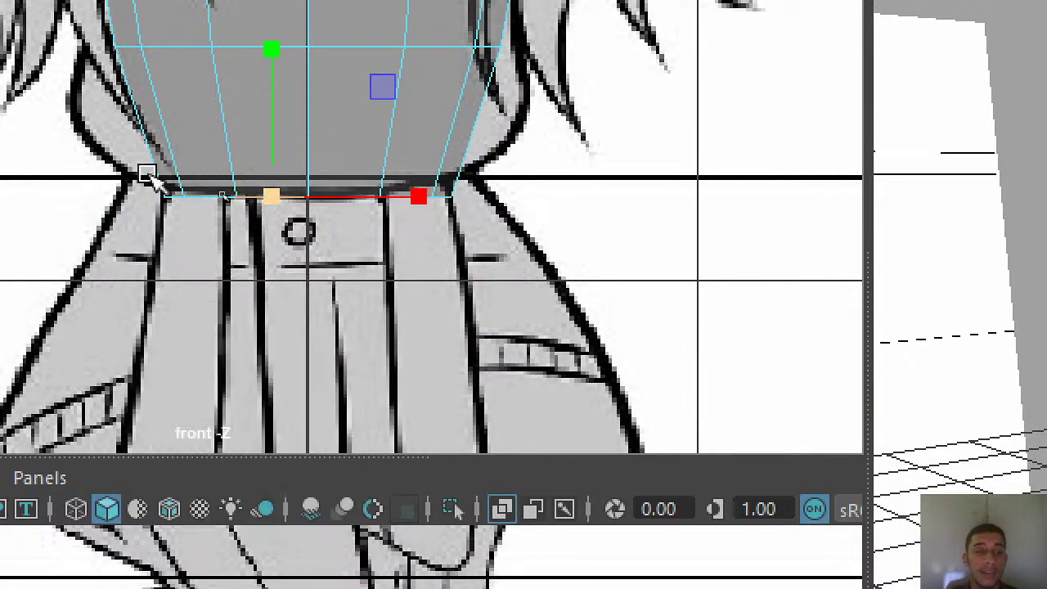
left_click_drag(122, 145, 507, 249)
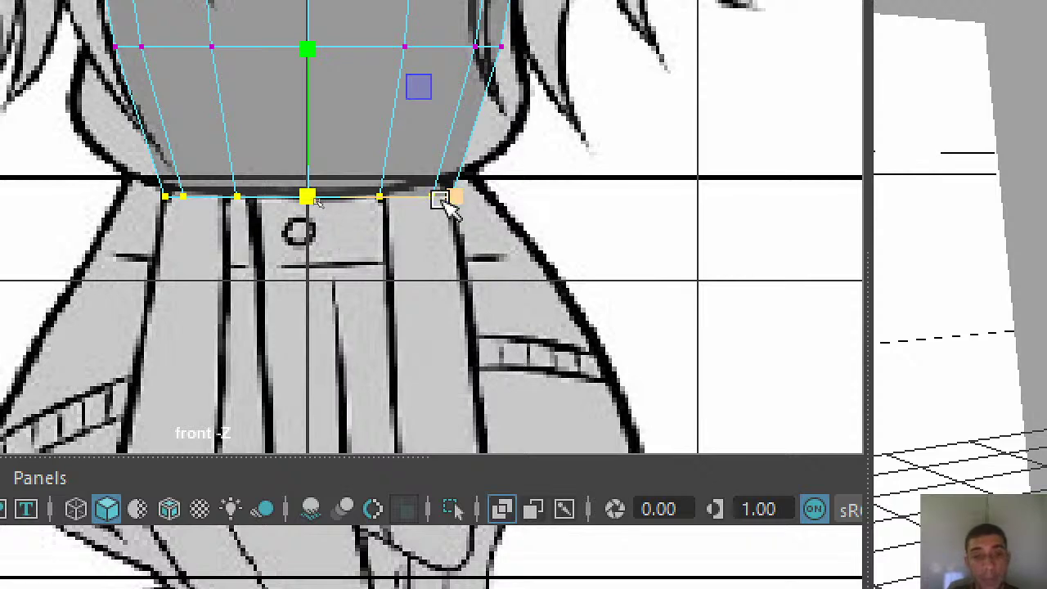
left_click_drag(448, 203, 463, 205)
key("w")
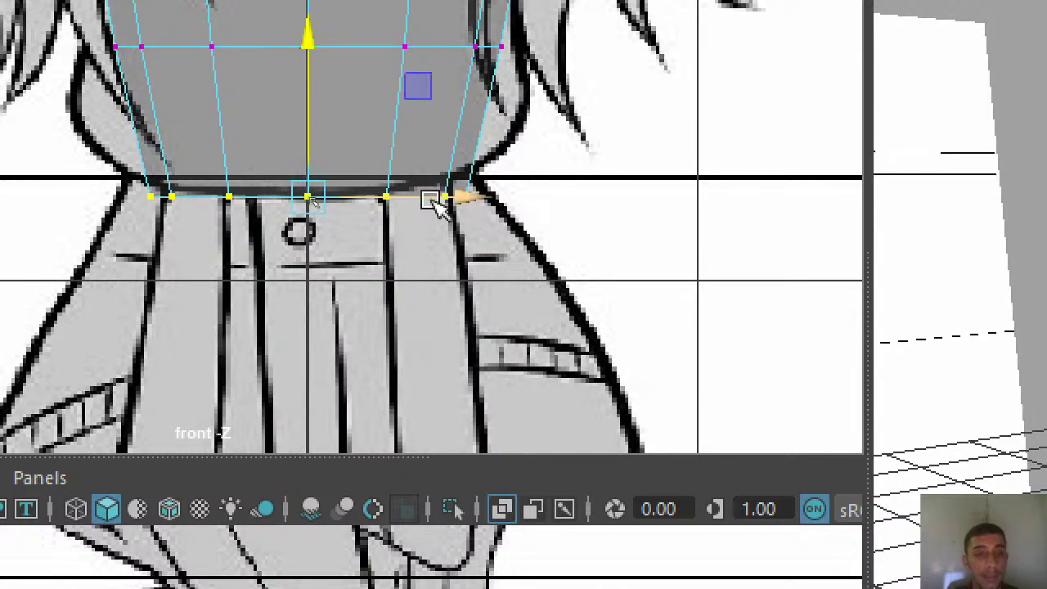
mouse_move(303, 135)
left_mouse_down()
mouse_move(307, 107)
mouse_move(304, 117)
left_mouse_up()
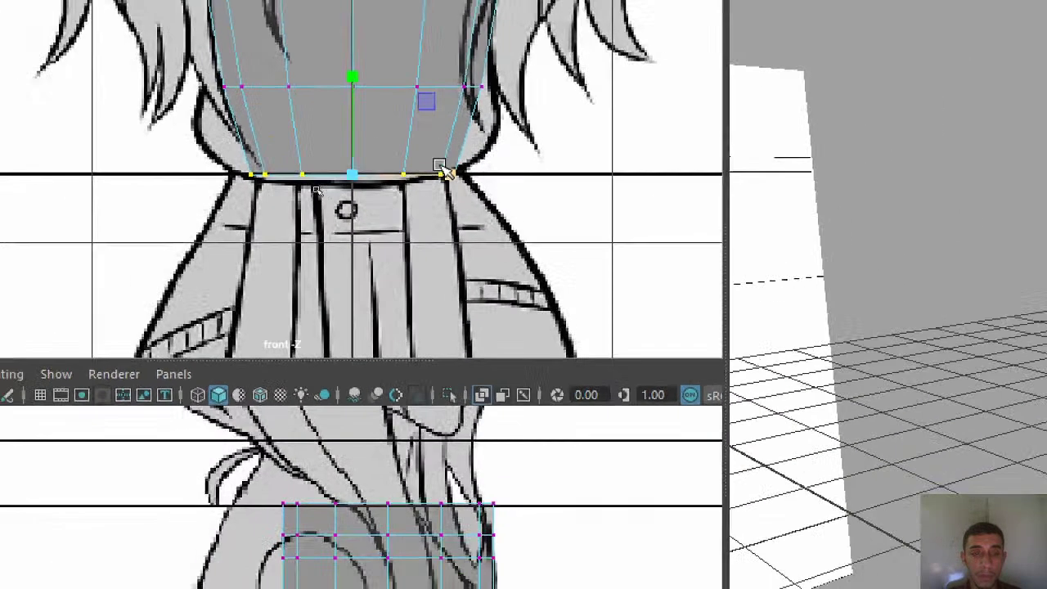
scroll(303, 394, "up", 2)
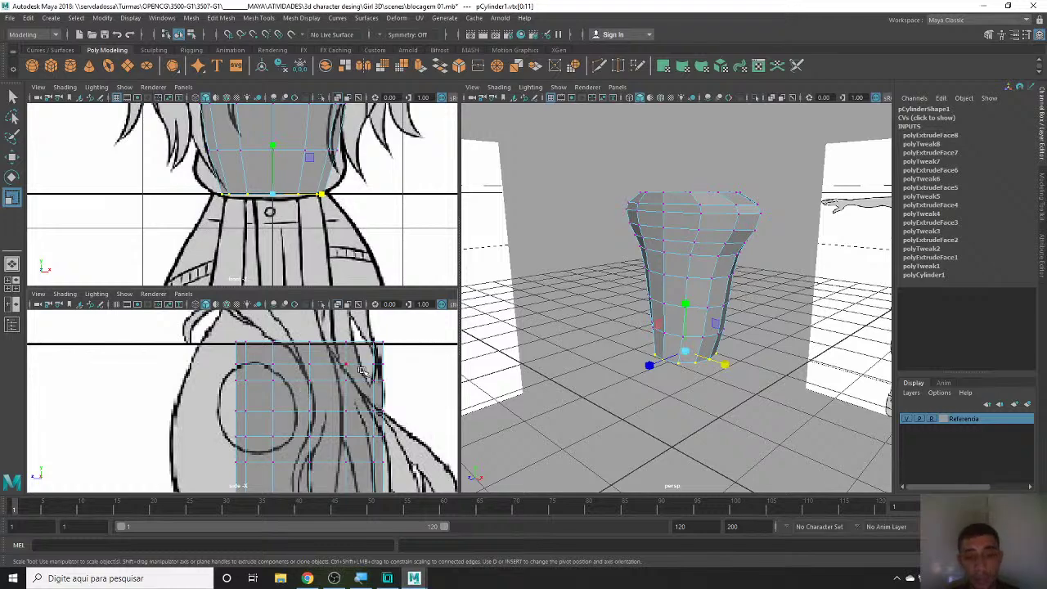
- In a maximized side view, select the top vertex row and shift it toward the back
key("space")
scroll(661, 319, "down", 2)
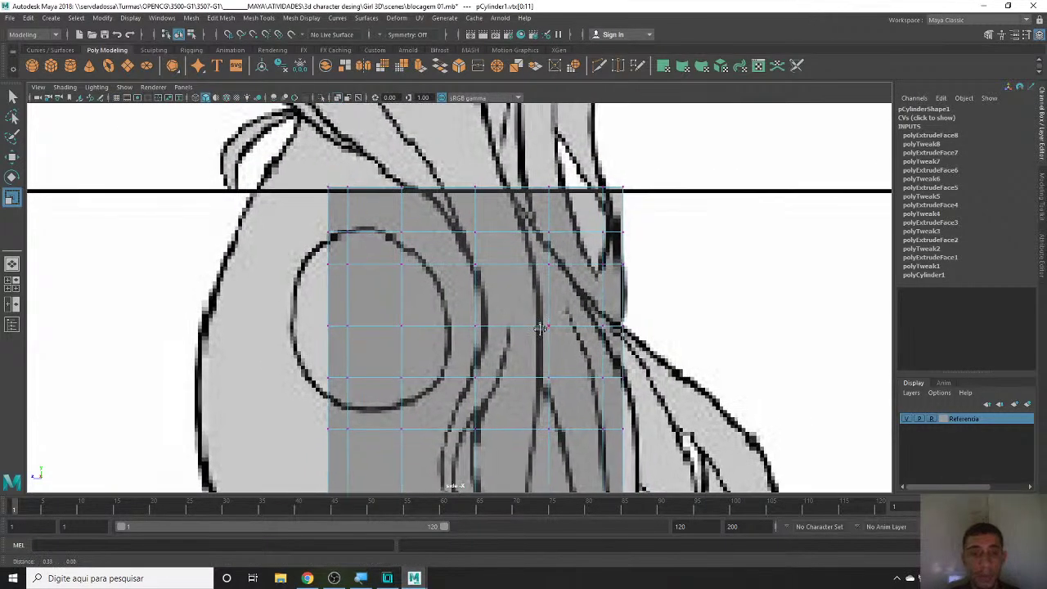
scroll(564, 270, "down", 3)
scroll(531, 278, "up", 1)
scroll(495, 284, "up", 2)
scroll(495, 283, "up", 1)
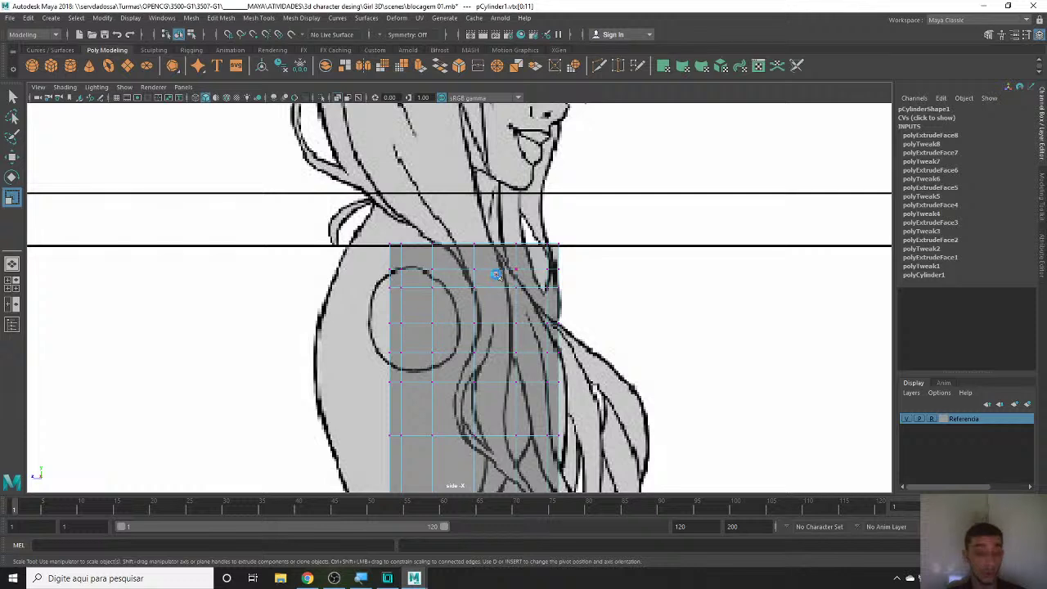
left_click_drag(384, 229, 624, 253)
key("w")
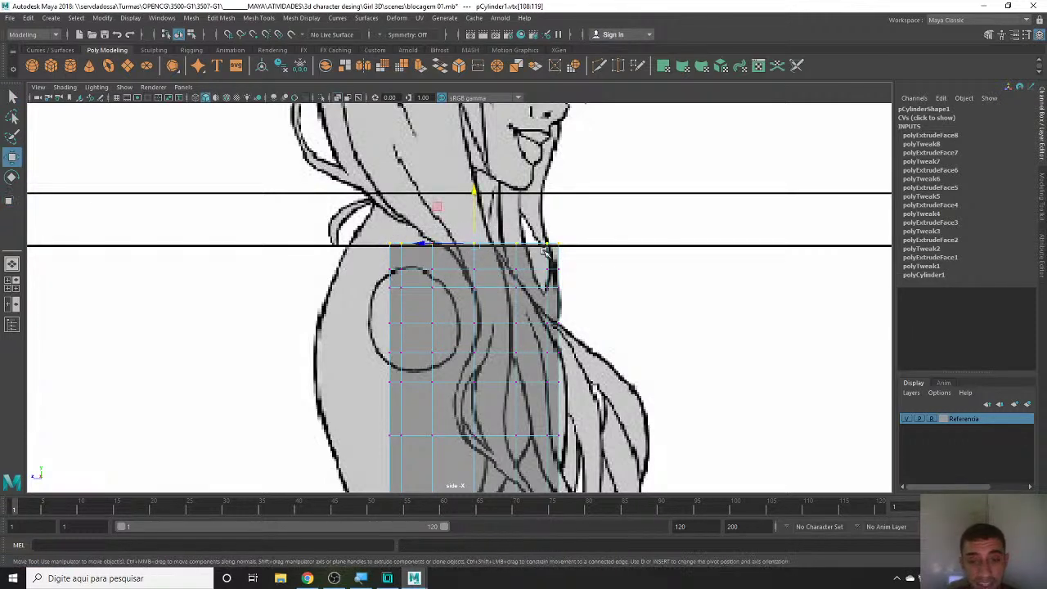
left_click_drag(429, 245, 386, 242)
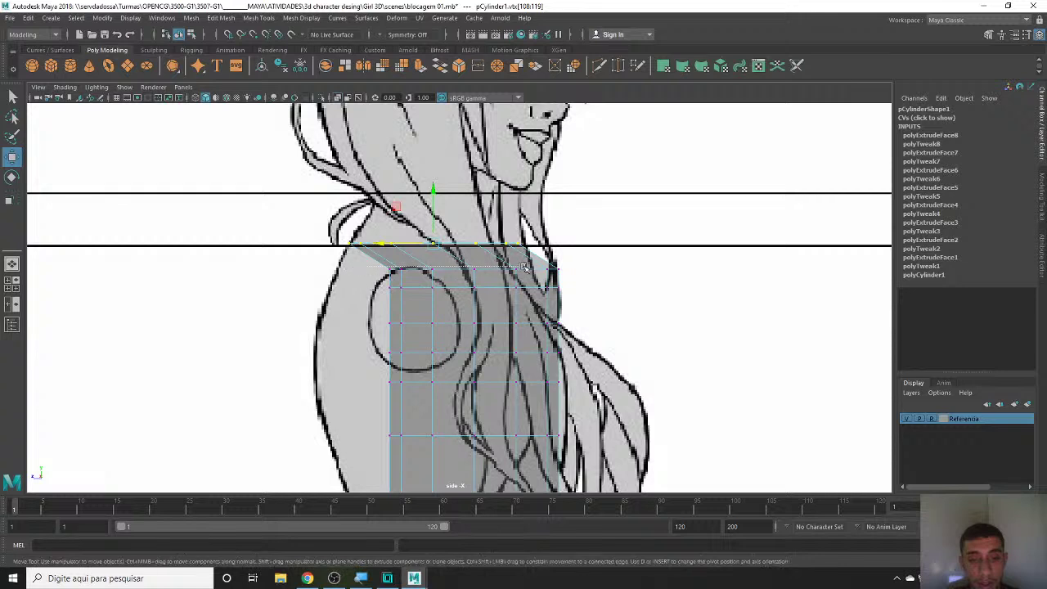
- Undo a stray row move and turn on Soft Select with a smaller falloff radius
left_click_drag(585, 277, 555, 274)
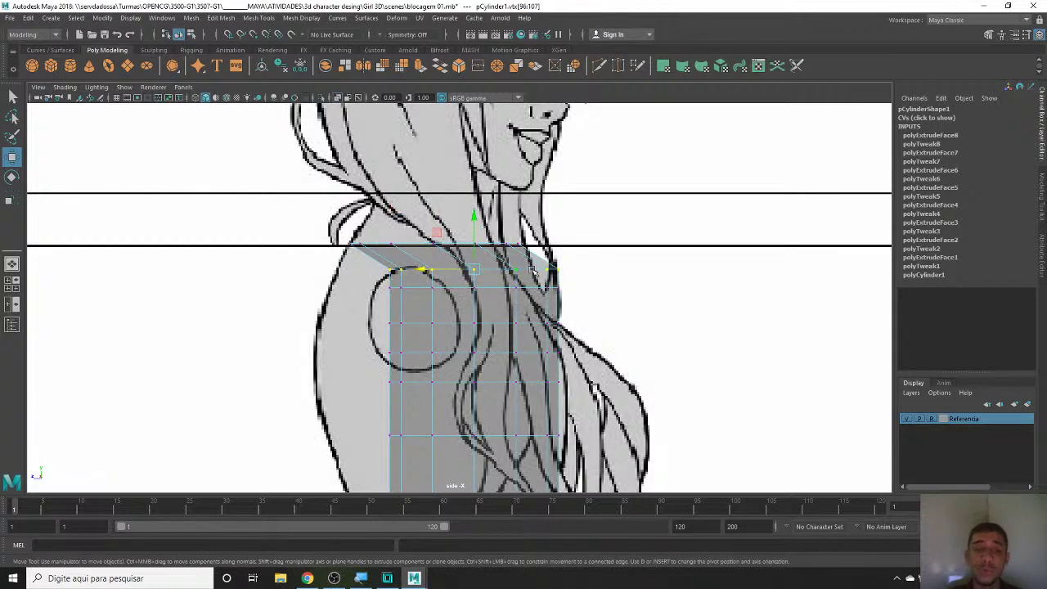
key("ctrl+z")
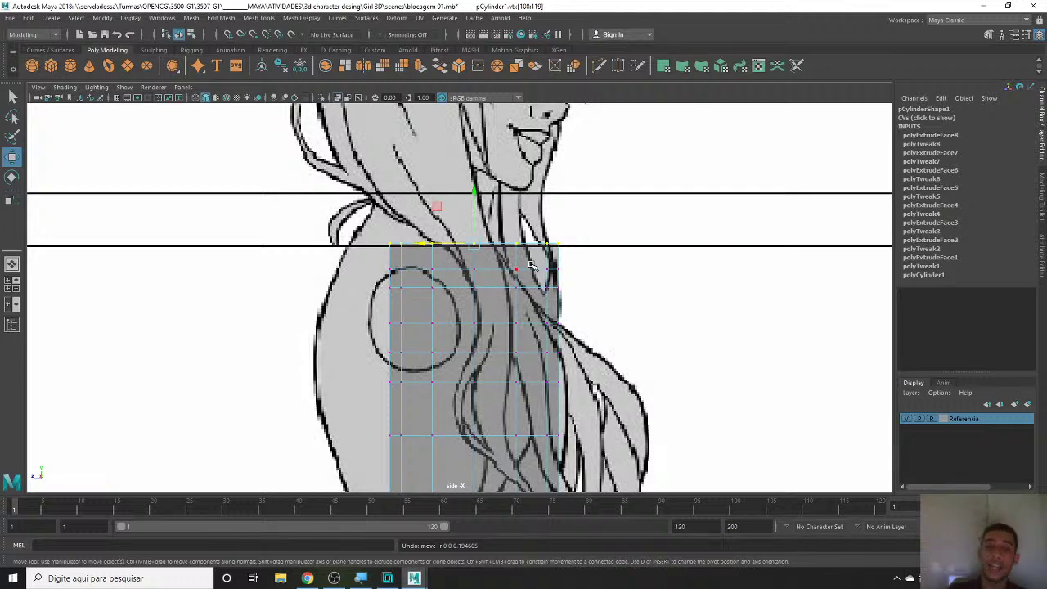
key("b")
left_click_drag(579, 262, 552, 261)
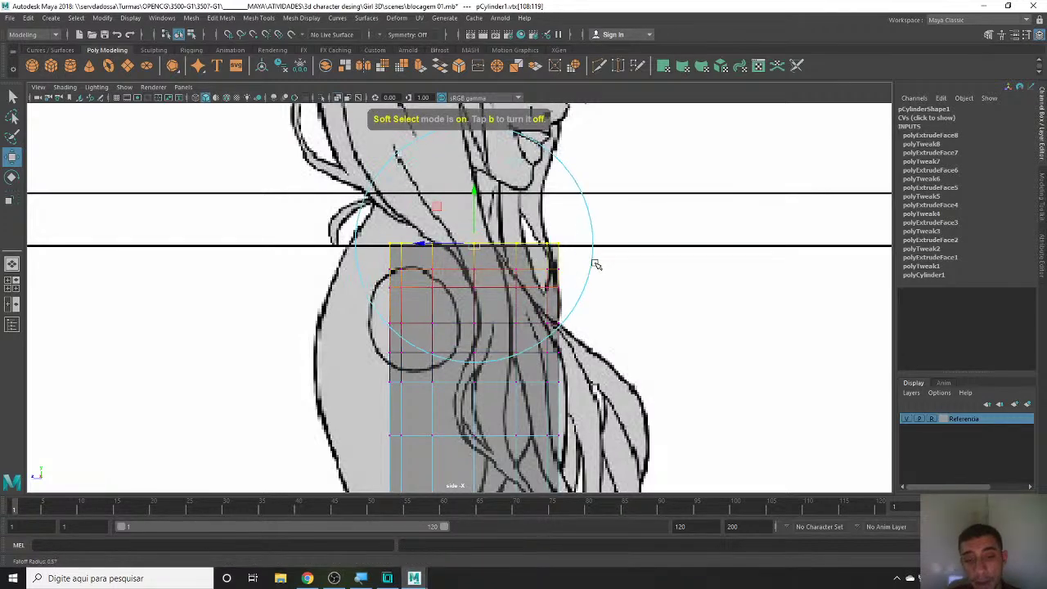
- With Soft Select off, shift the top vertex row left to the shoulder outline
left_click_drag(430, 245, 390, 245)
key("ctrl+z")
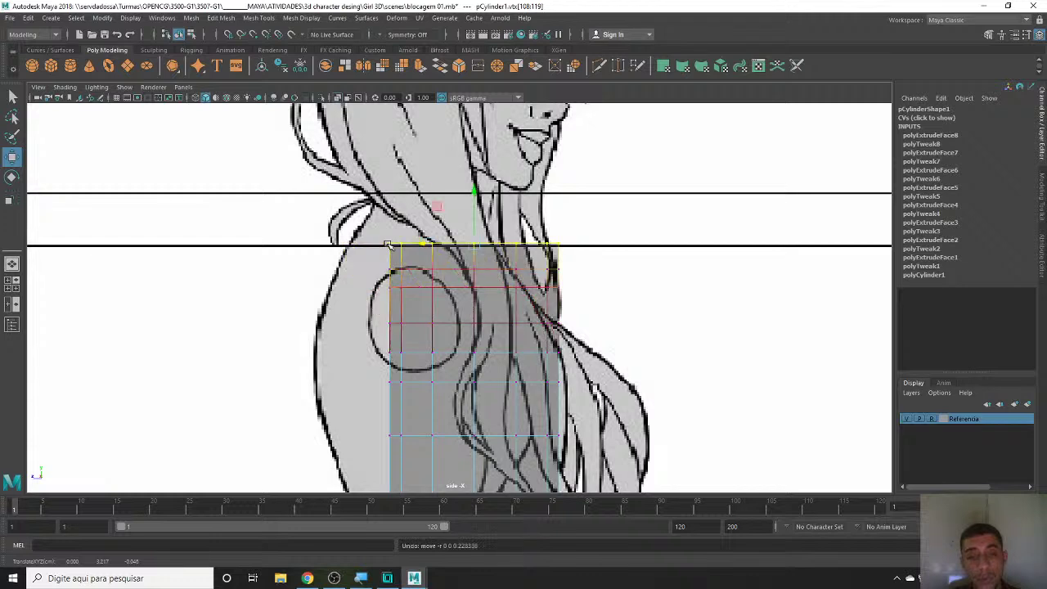
key("b")
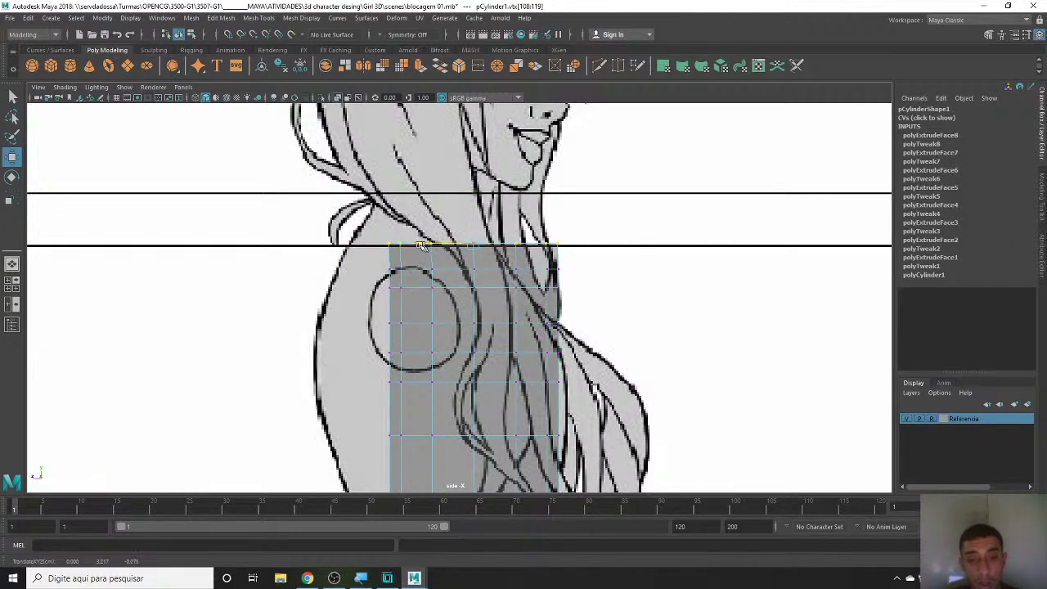
left_click_drag(425, 246, 388, 245)
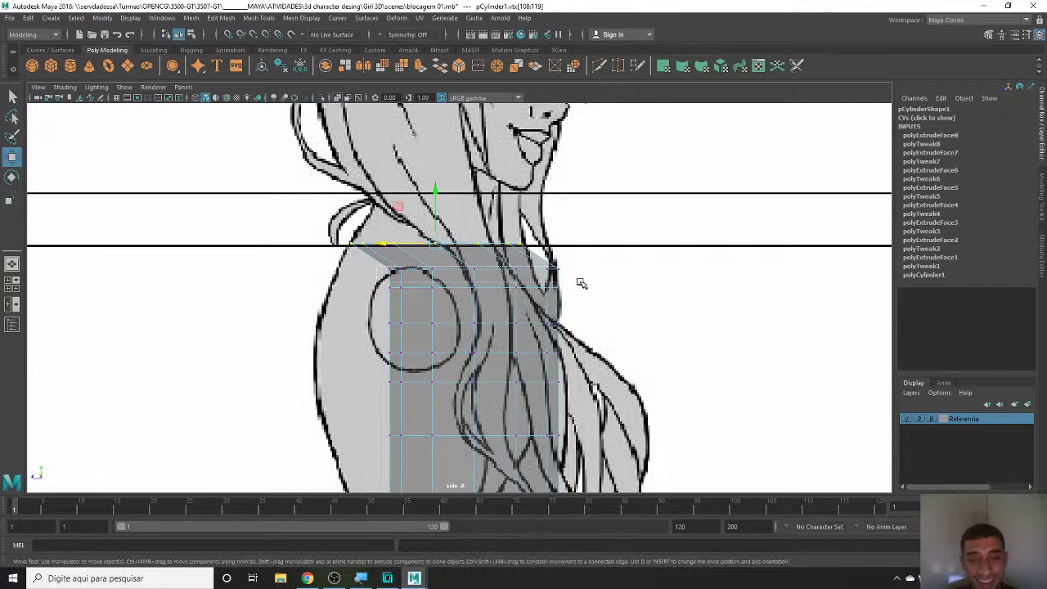
mouse_move(579, 280)
left_mouse_down()
mouse_move(386, 263)
mouse_move(393, 270)
mouse_move(372, 293)
left_mouse_up()
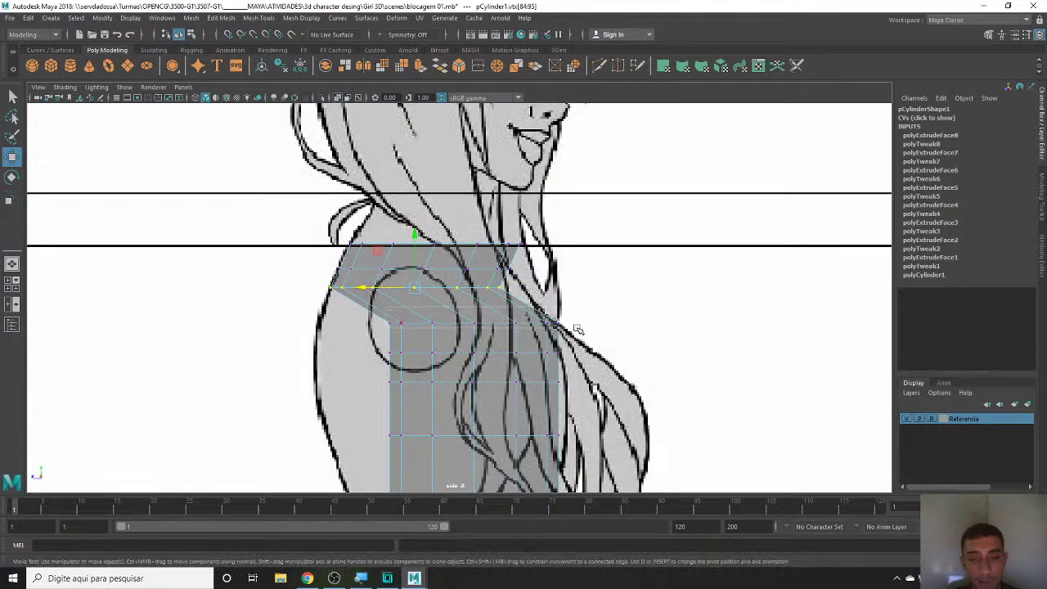
- Slide and lower the shoulder vertex row to fit the side silhouette
left_click_drag(454, 325, 383, 324)
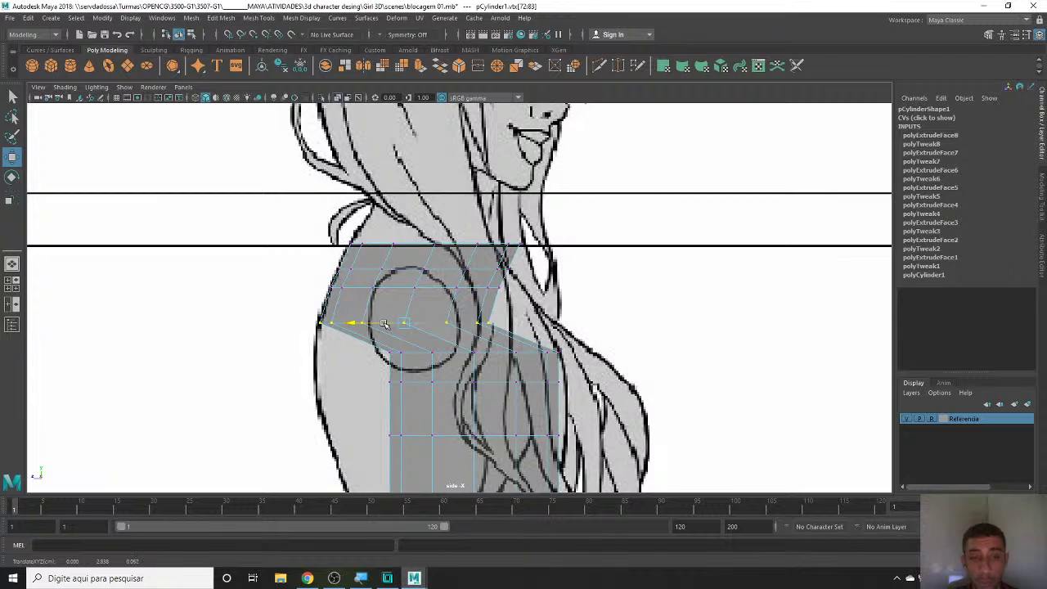
middle_click_drag(439, 362, 423, 288, "alt")
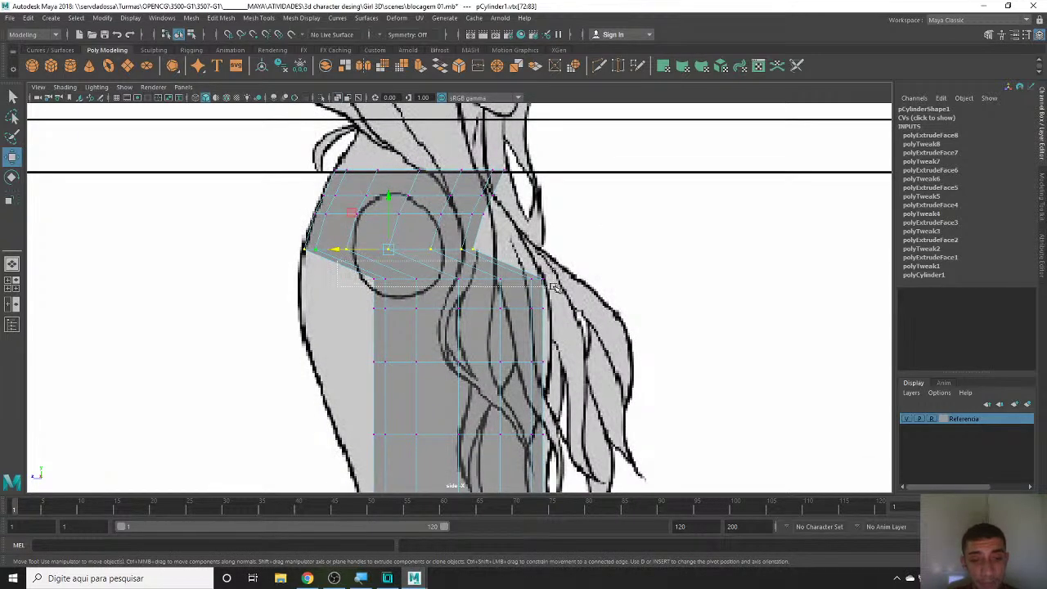
mouse_move(350, 250)
left_mouse_down()
mouse_move(350, 281)
mouse_move(543, 318)
left_mouse_up()
left_click_drag(427, 306, 352, 305)
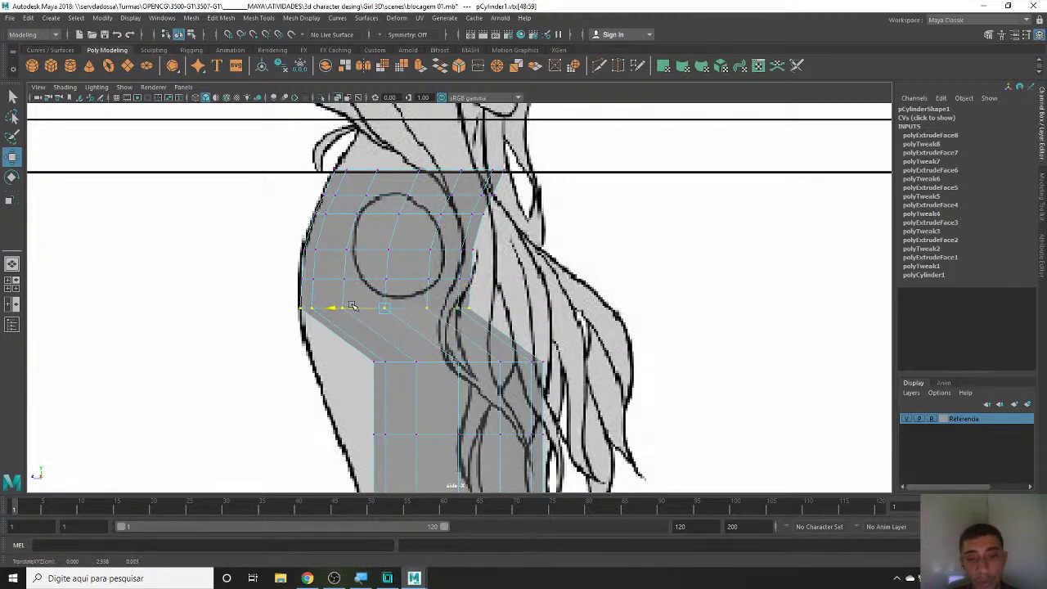
- Pull the chest, lower torso and waist rows left onto the side reference outline
middle_click_drag(383, 327, 393, 264, "alt")
left_click_drag(585, 308, 348, 276)
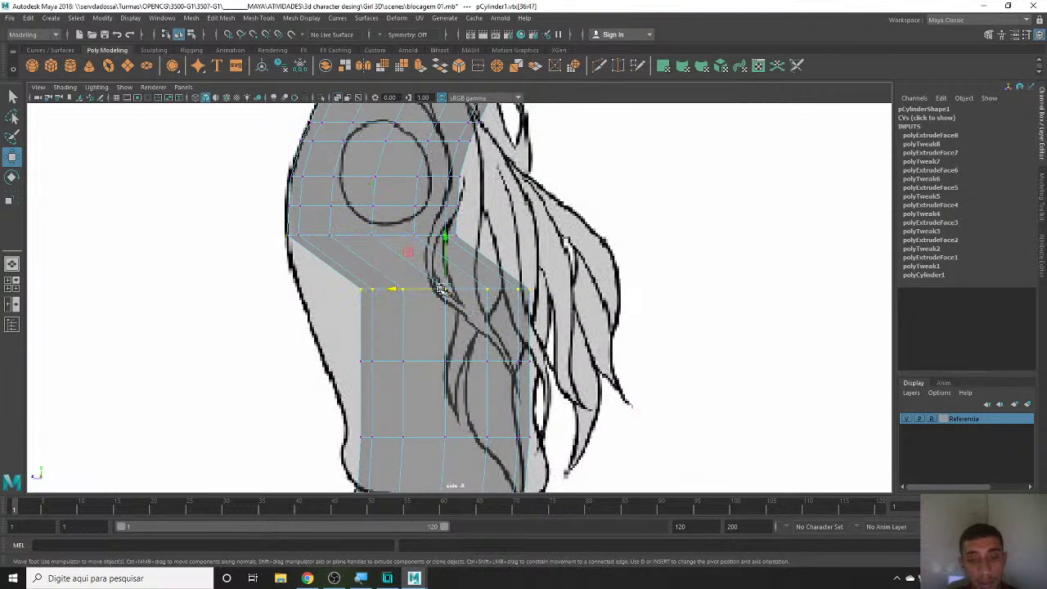
left_click_drag(434, 291, 372, 291)
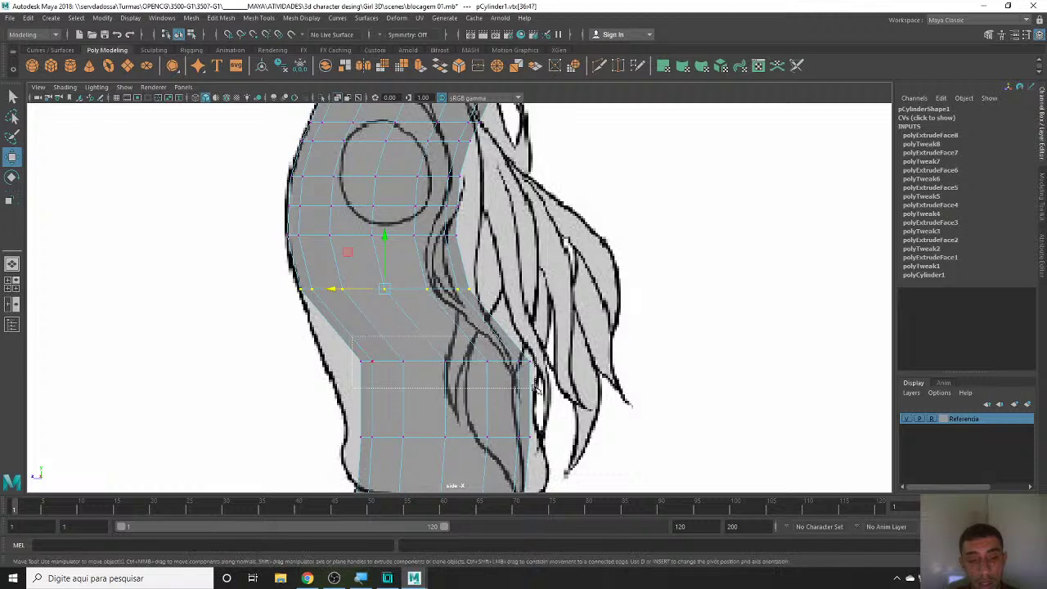
mouse_move(539, 392)
left_mouse_down()
mouse_move(446, 356)
mouse_move(376, 355)
left_mouse_up()
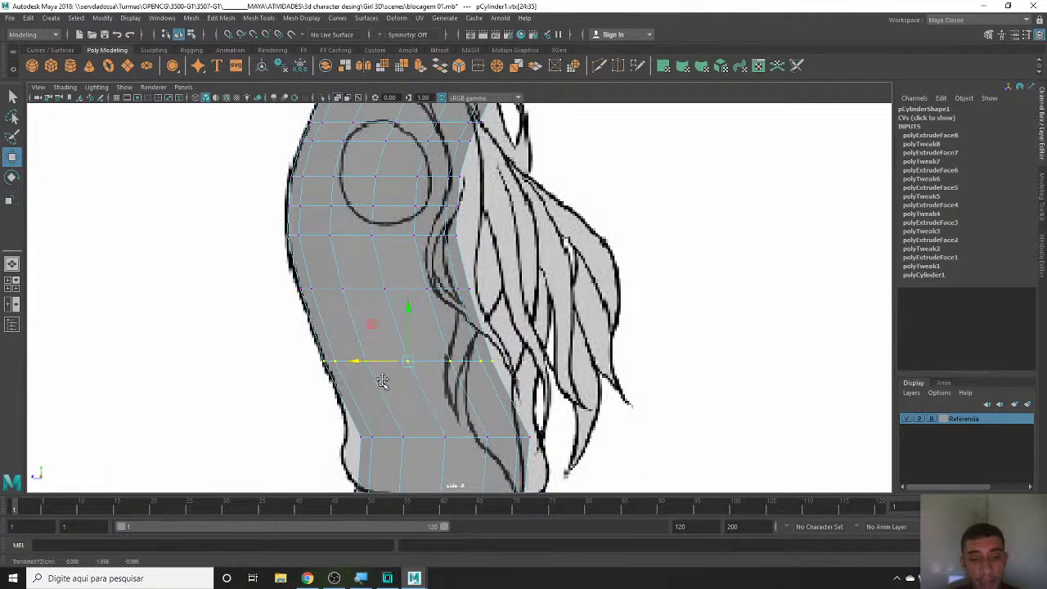
middle_click_drag(382, 381, 330, 366, "alt")
mouse_move(553, 413)
left_mouse_down()
mouse_move(431, 378)
mouse_move(416, 390)
left_mouse_up()
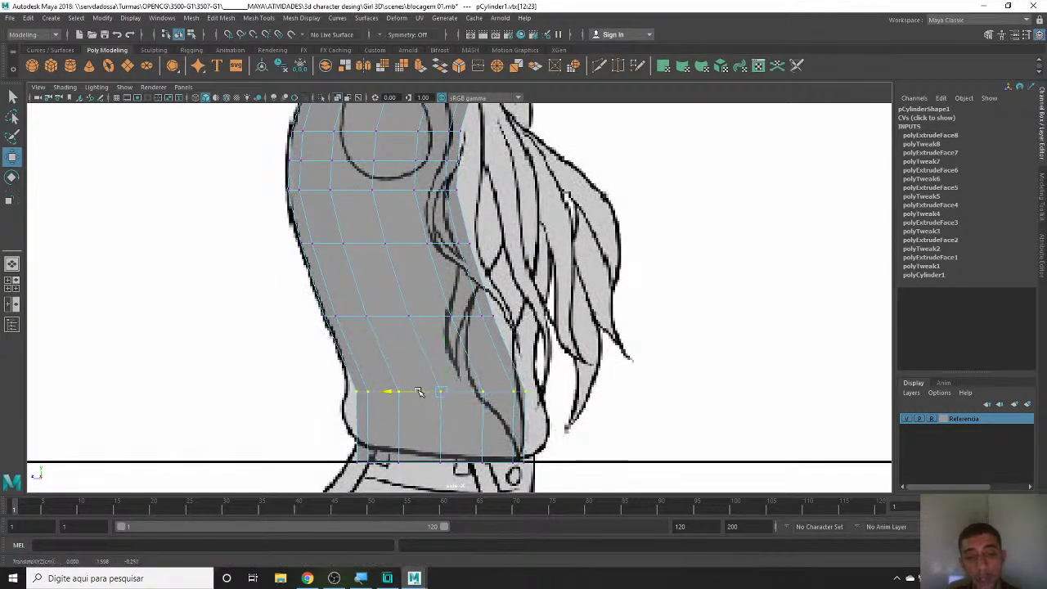
middle_click_drag(444, 373, 434, 303, "alt")
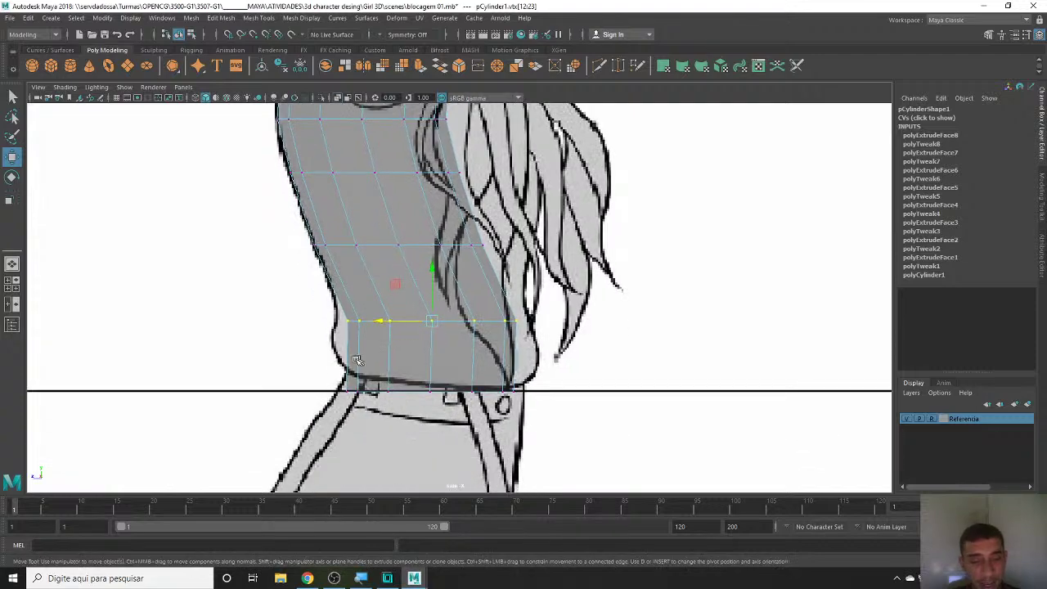
middle_click_drag(596, 245, 589, 458, "alt")
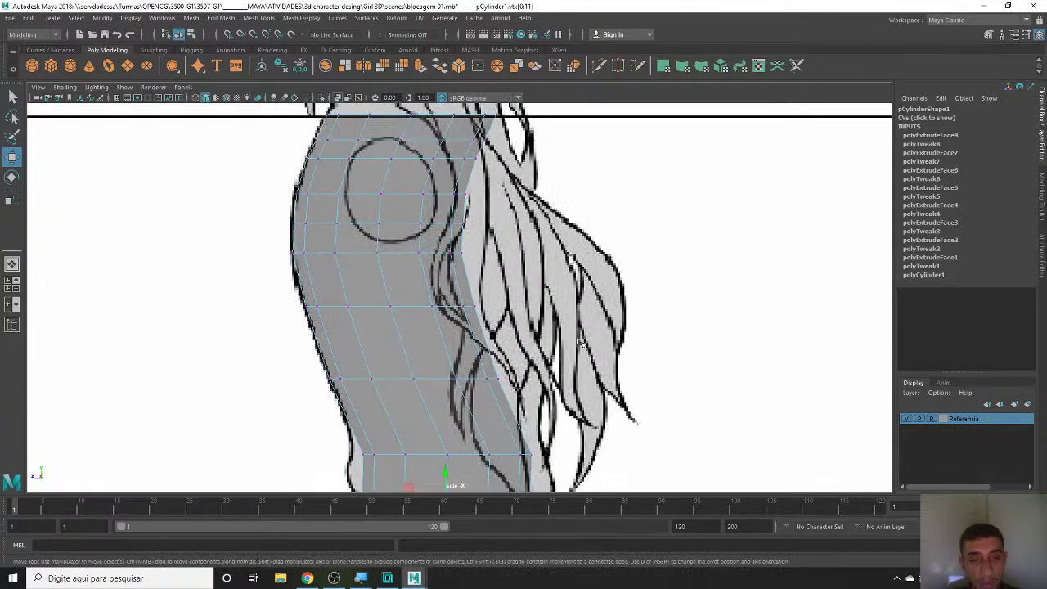
middle_click_drag(564, 123, 552, 300, "alt")
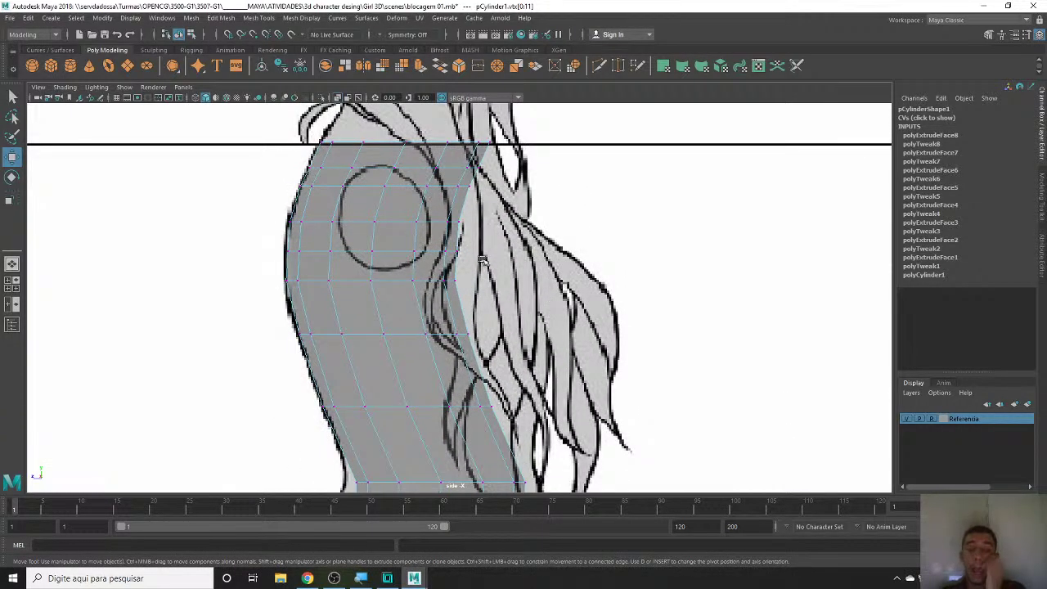
- Orbit the full perspective view to inspect the torso block from above
key("space")
key("space")
mouse_move(743, 297)
left_mouse_down("alt")
mouse_move(622, 270)
mouse_move(572, 343)
left_mouse_up("alt")
mouse_move(463, 320)
left_mouse_down("alt")
mouse_move(671, 302)
mouse_move(726, 332)
mouse_move(694, 311)
mouse_move(581, 323)
left_mouse_up("alt")
- Select the torso cylinder and maximize the side view with the mesh shown unsmoothed
left_click(694, 313)
right_click_drag(479, 273, 526, 247)
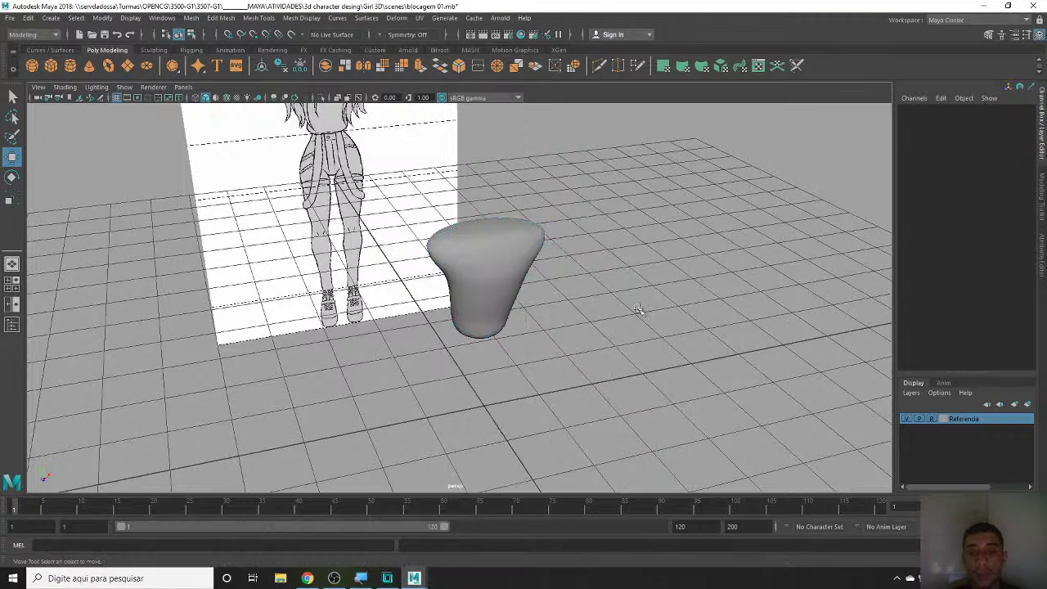
mouse_move(525, 247)
left_mouse_down("alt")
mouse_move(532, 298)
mouse_move(508, 302)
left_mouse_up("alt")
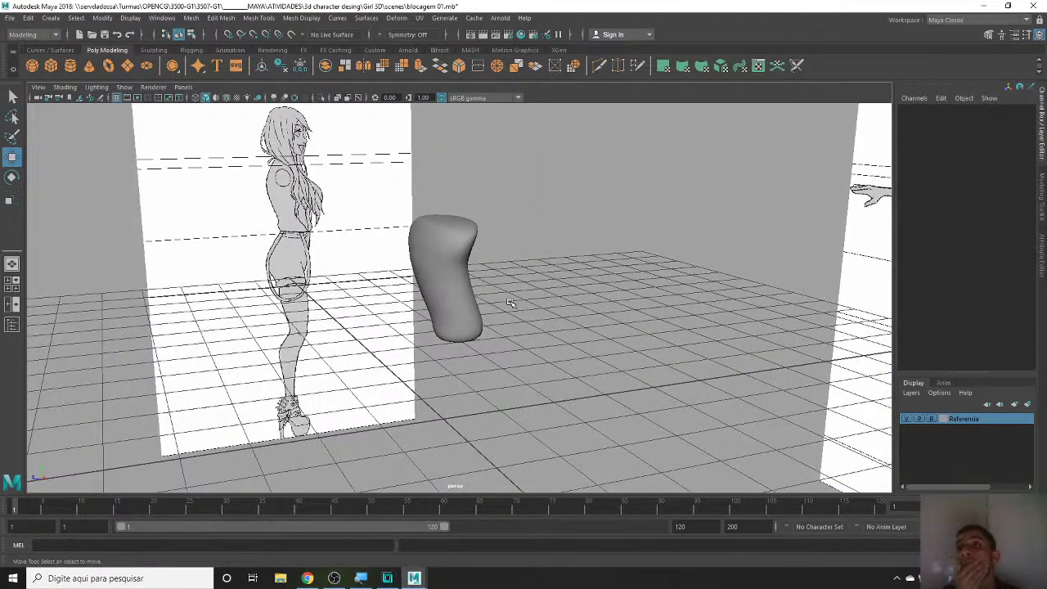
left_click(456, 276)
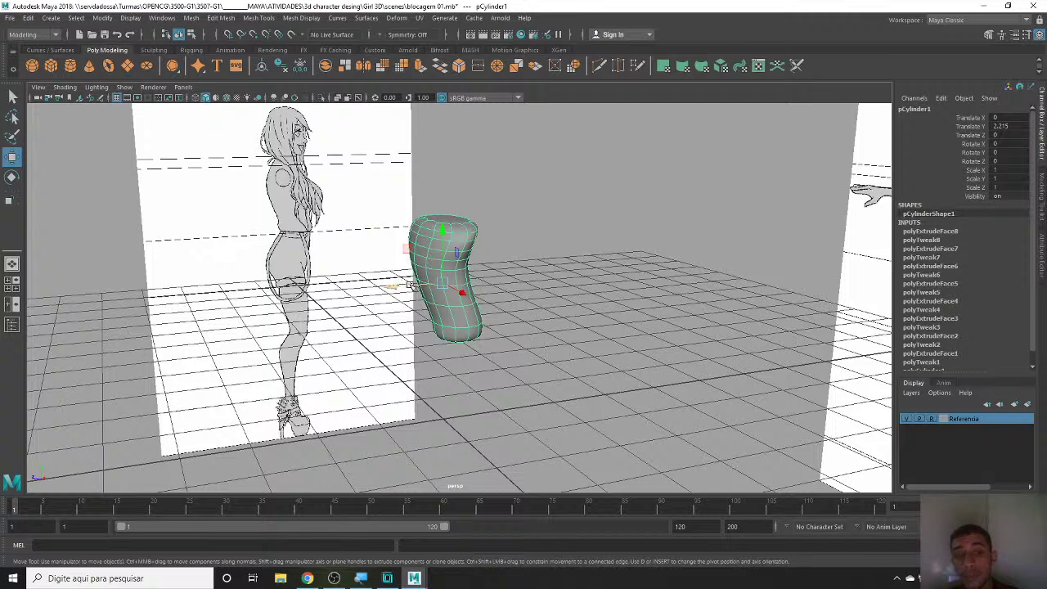
key("space")
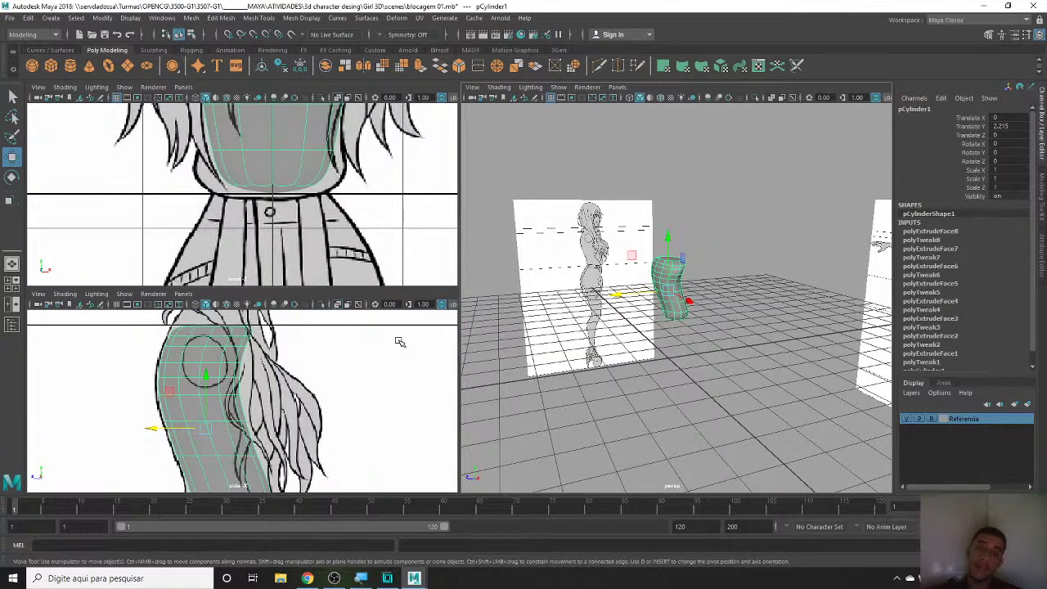
key("space")
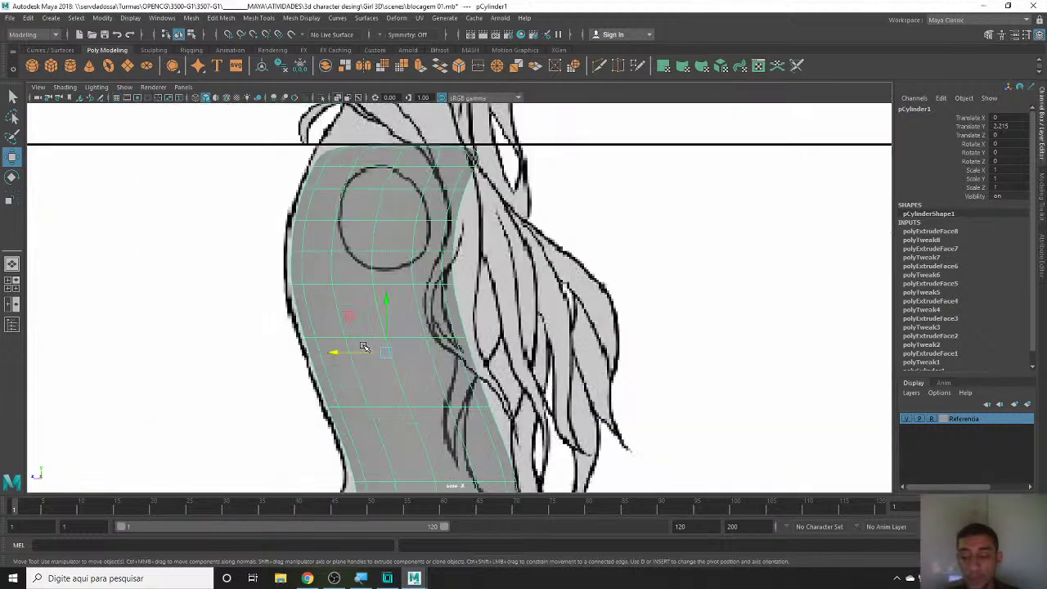
key("1")
- Frame the whole torso in the side view and switch the mesh to vertex mode
middle_click_drag(363, 315, 408, 325, "alt")
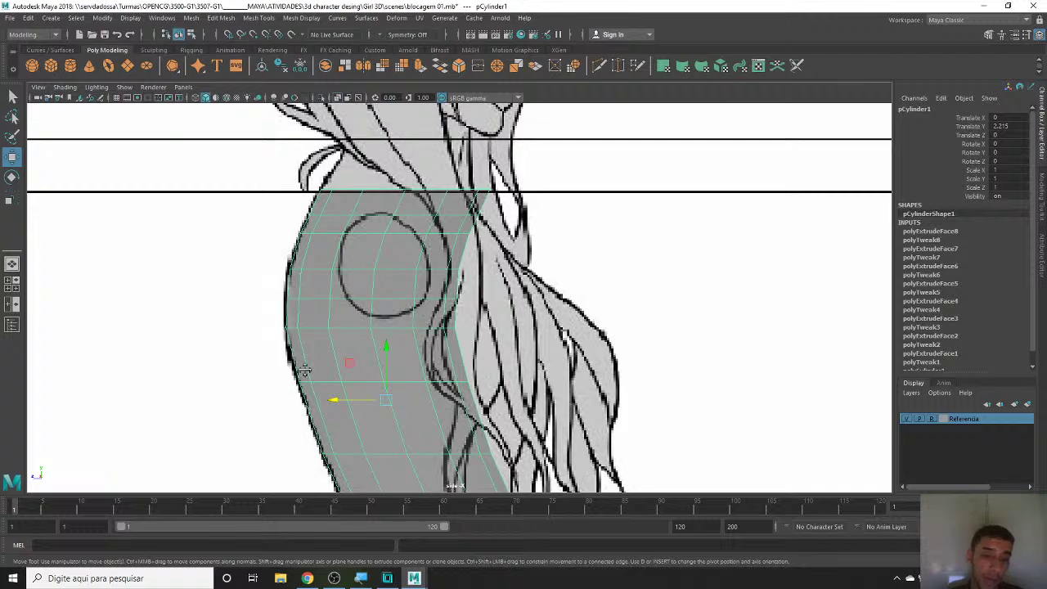
middle_click_drag(303, 370, 325, 191, "alt")
scroll(356, 307, "up", 2)
scroll(360, 314, "up", 1)
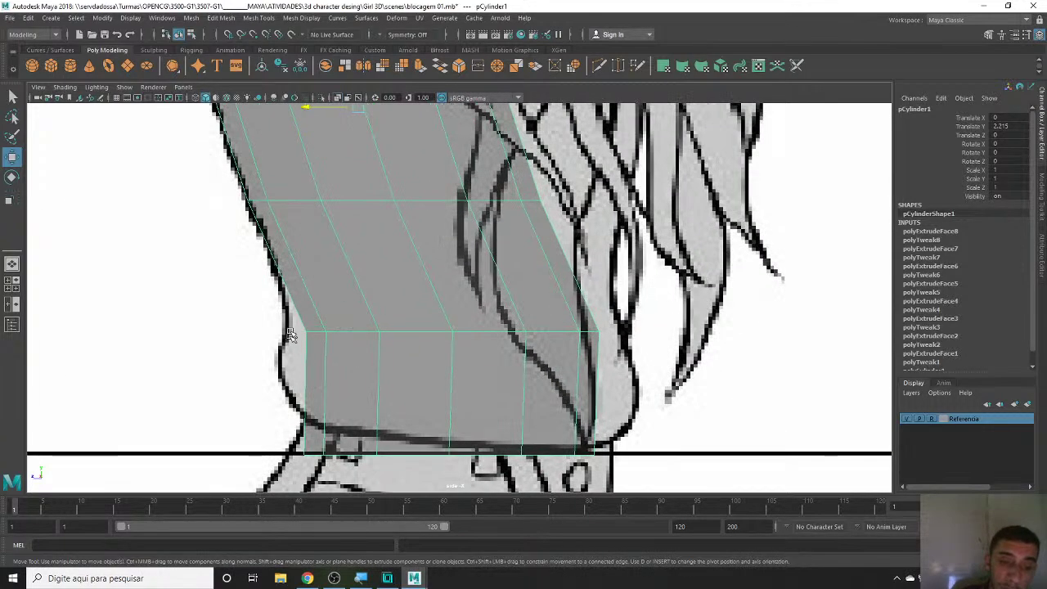
scroll(277, 304, "down", 6)
scroll(392, 278, "up", 3)
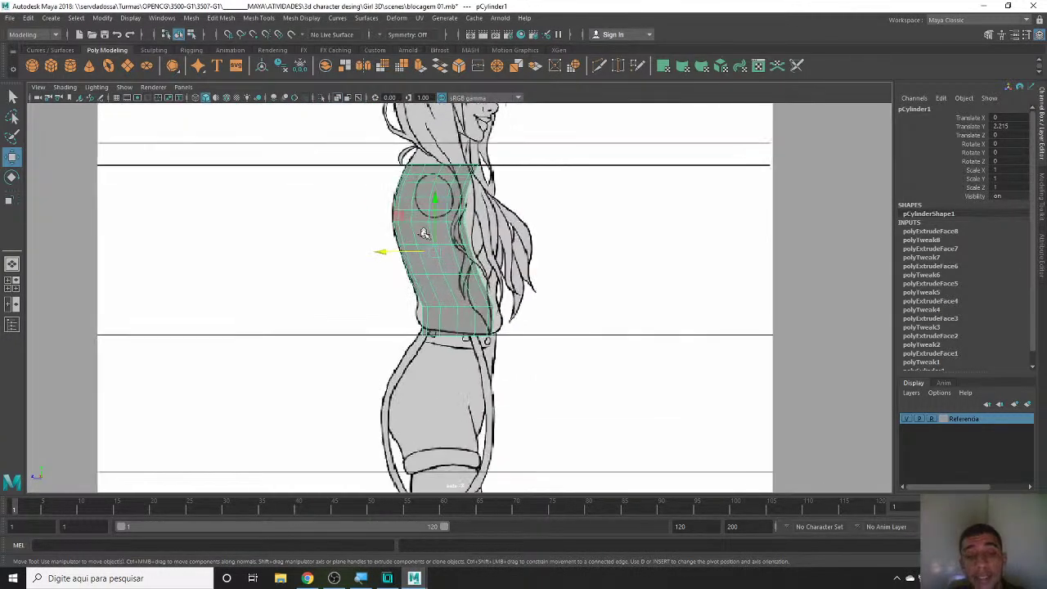
scroll(409, 295, "up", 2)
scroll(441, 314, "up", 1)
scroll(462, 298, "up", 1)
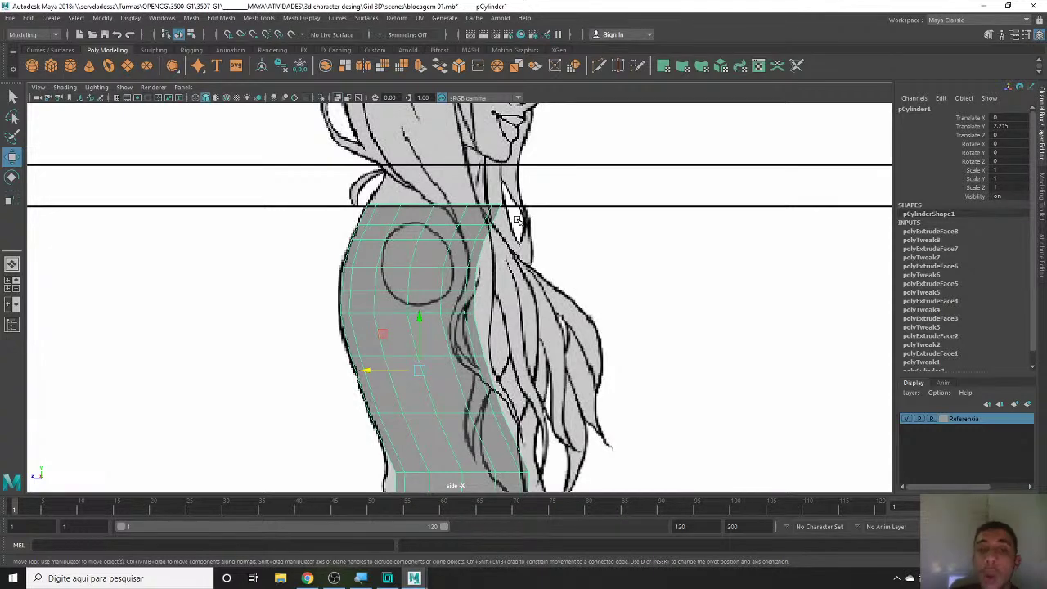
right_click_drag(490, 214, 431, 220)
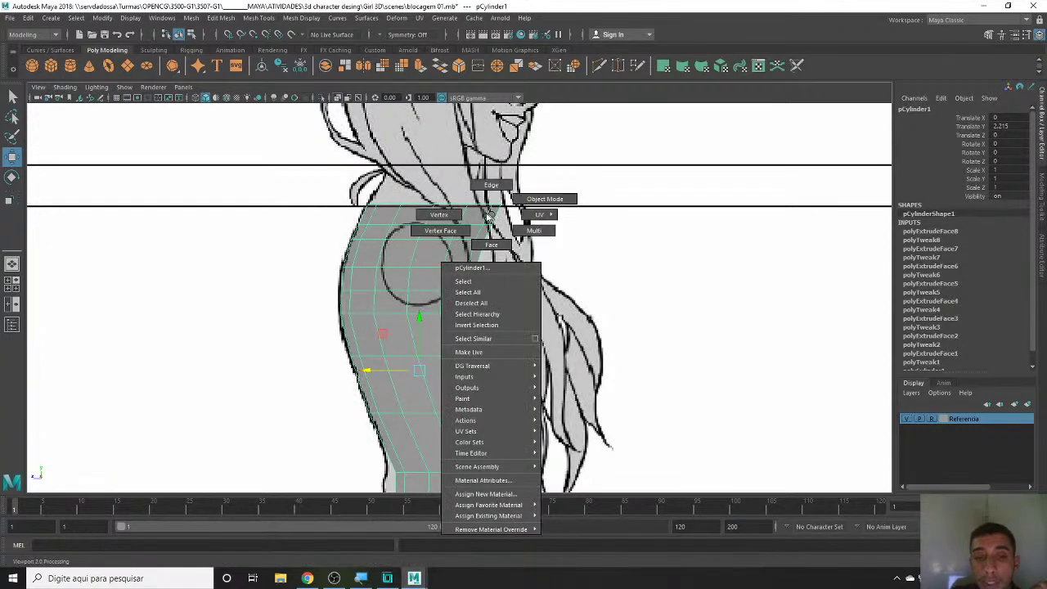
- Maximize the perspective view and frame the torso mesh in it
key("space")
key("space")
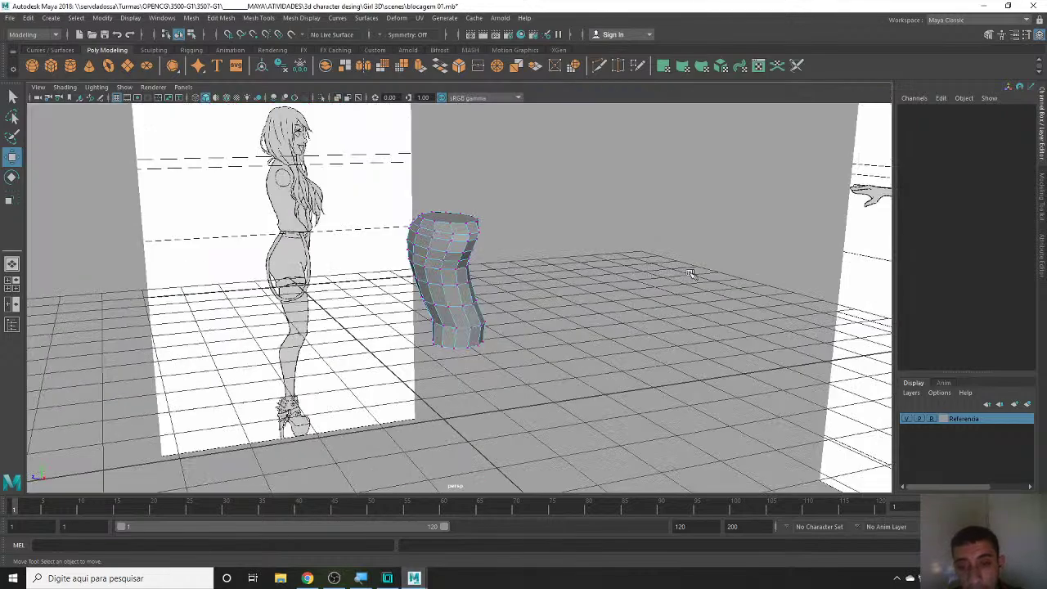
key("space")
mouse_move(578, 273)
left_mouse_down("alt")
mouse_move(667, 272)
mouse_move(718, 358)
left_mouse_up("alt")
key("f")
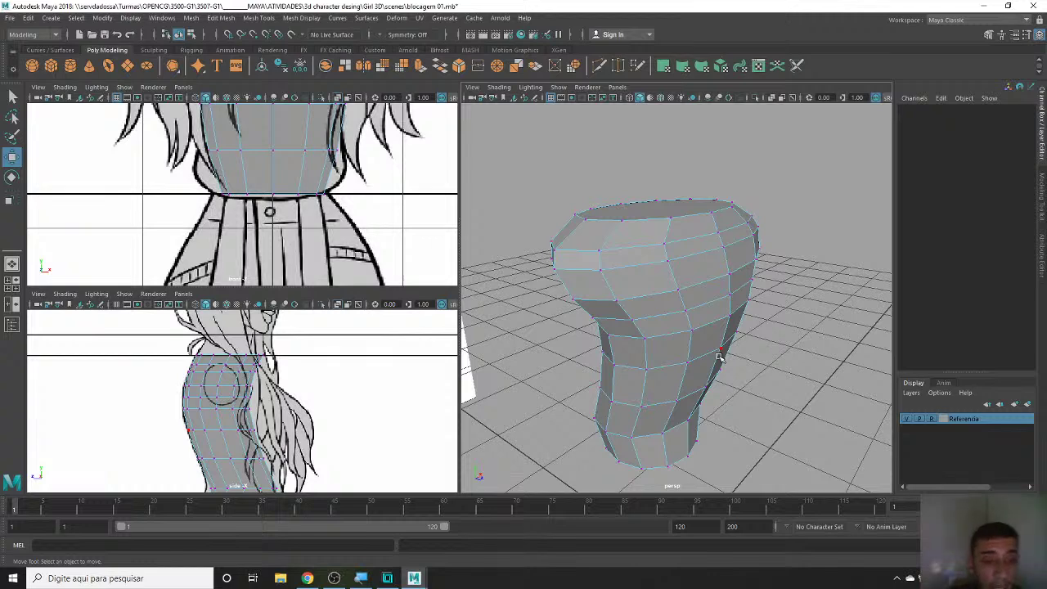
- Select a chest vertex row, turn on Soft Select, and scale the row wider
middle_click_drag(403, 165, 347, 198, "alt")
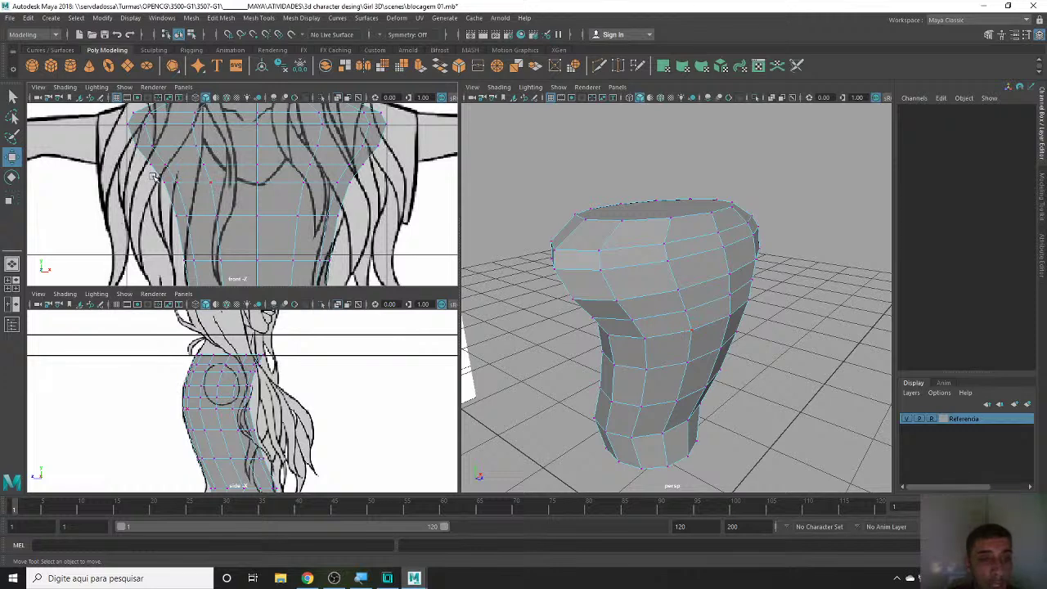
mouse_move(153, 177)
left_mouse_down()
mouse_move(368, 194)
mouse_move(318, 186)
left_mouse_up()
key("b")
key("r")
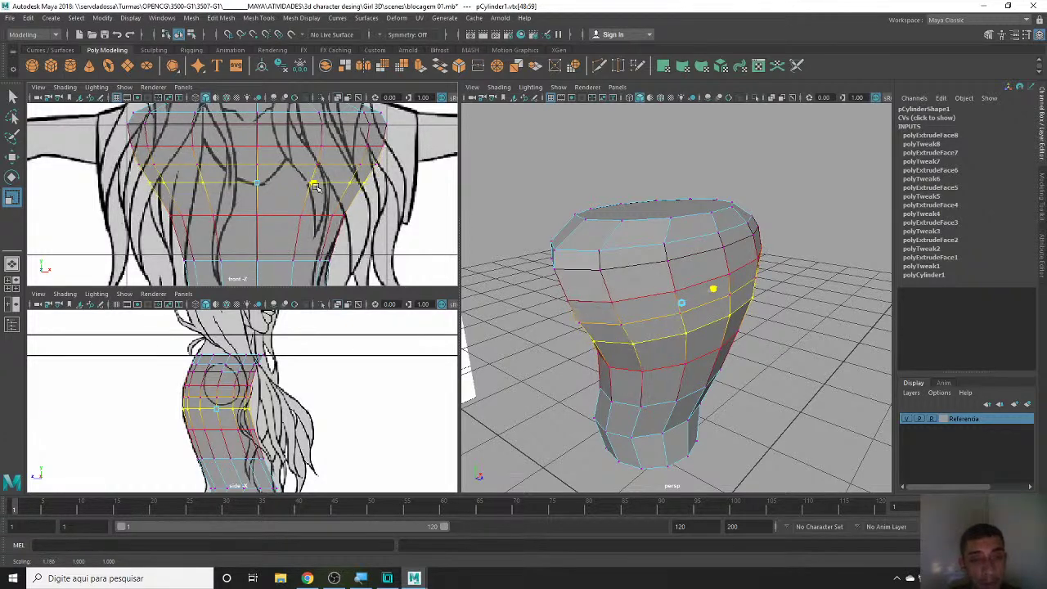
- Scale the lower vertex rows narrower in X to match the front reference waist
middle_click_drag(352, 218, 353, 185, "alt")
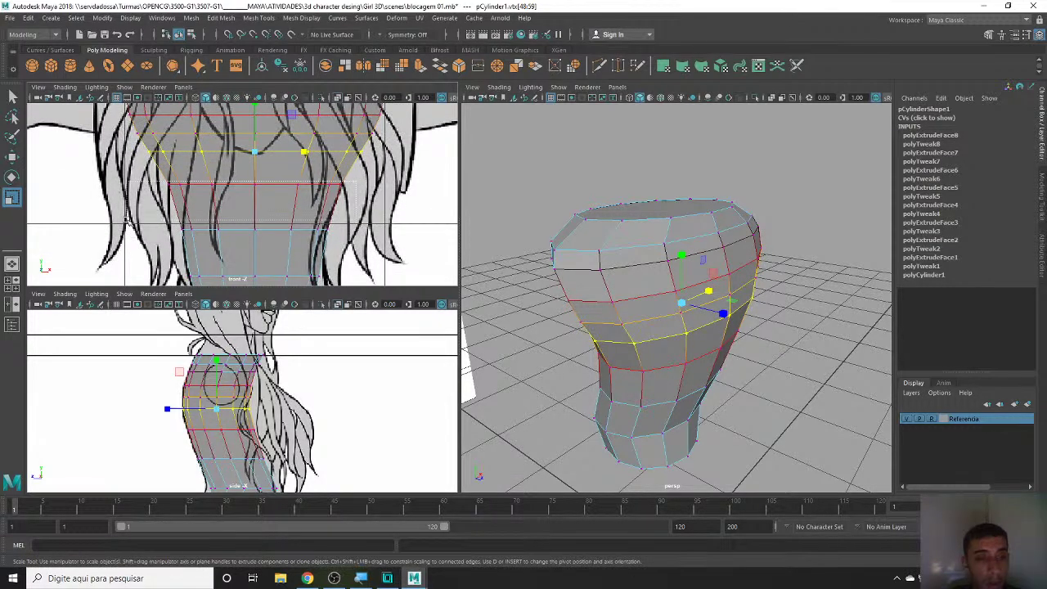
left_click_drag(127, 219, 294, 194)
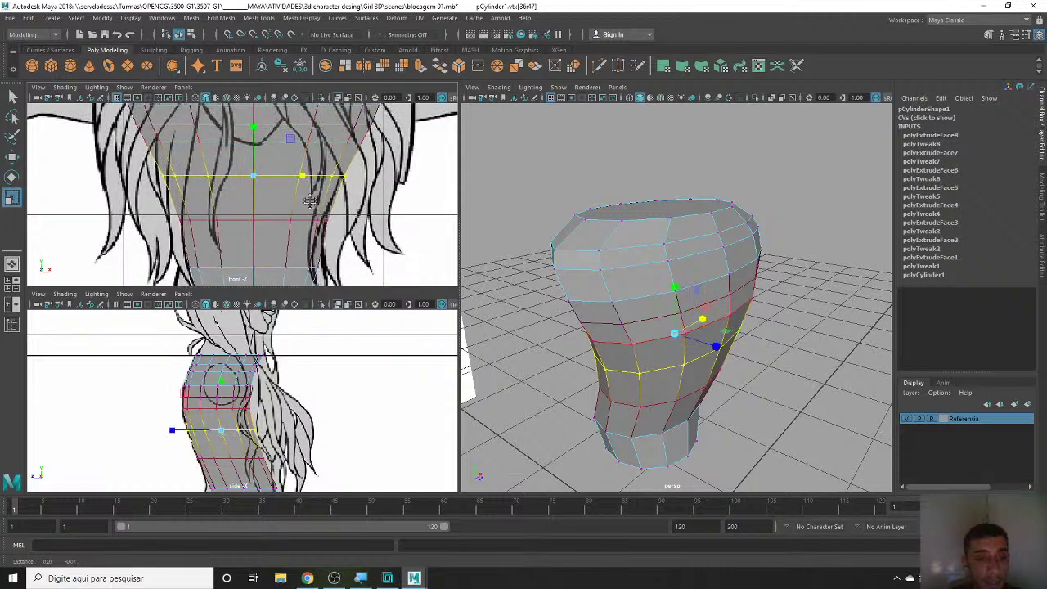
middle_click_drag(245, 188, 245, 202, "alt")
mouse_move(327, 183)
left_mouse_down()
mouse_move(231, 219)
mouse_move(297, 201)
left_mouse_up()
middle_click_drag(294, 201, 294, 153, "alt")
left_click_drag(342, 174, 124, 222)
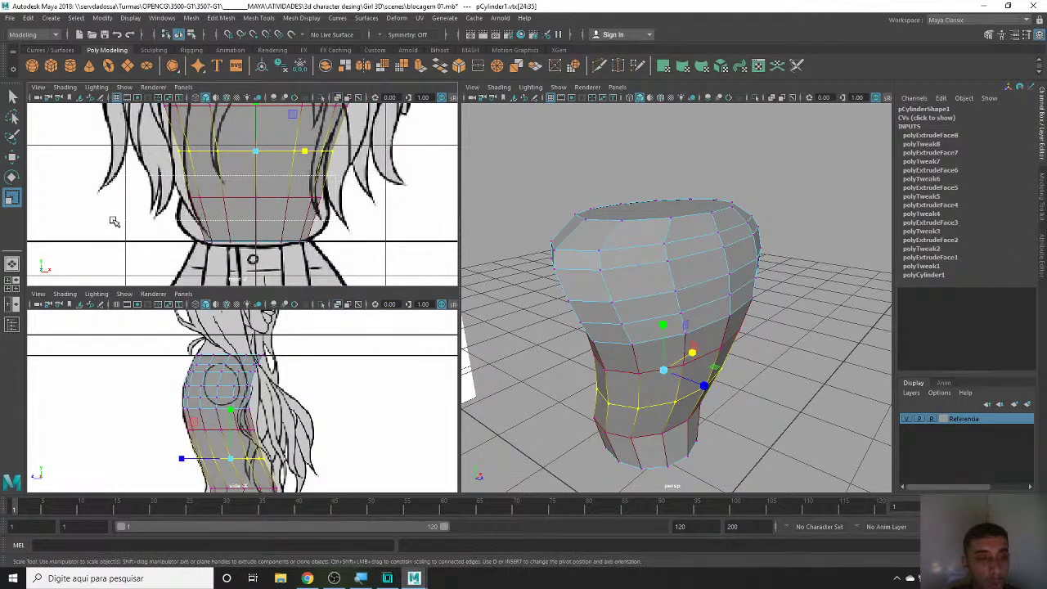
left_click_drag(300, 199, 301, 198)
middle_click_drag(317, 404, 309, 360, "alt")
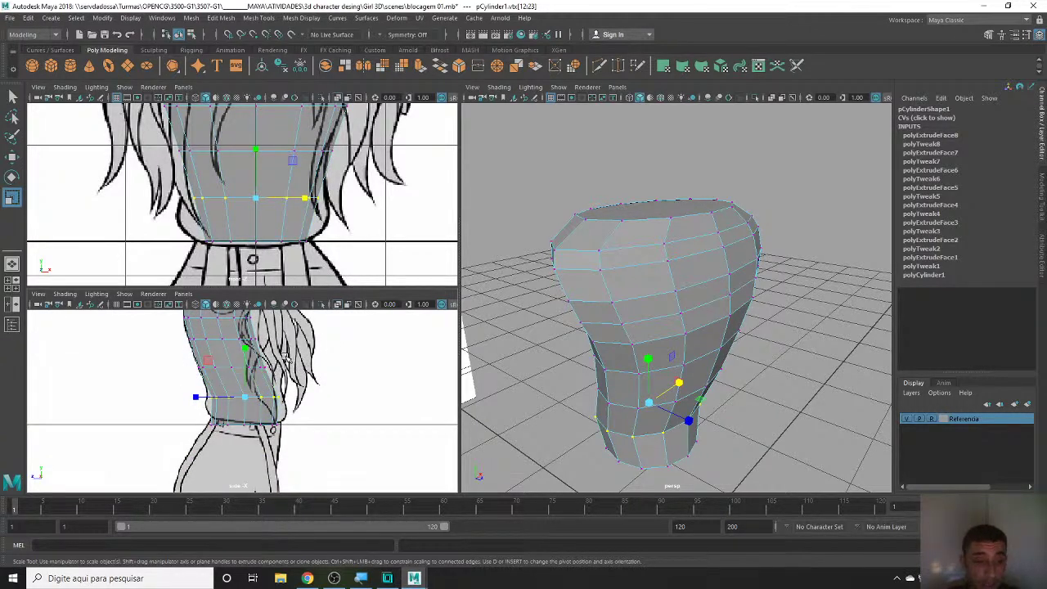
key("space")
- In the side view, move the right-hand waist vertex columns outward onto the reference outline
scroll(564, 201, "up", 2)
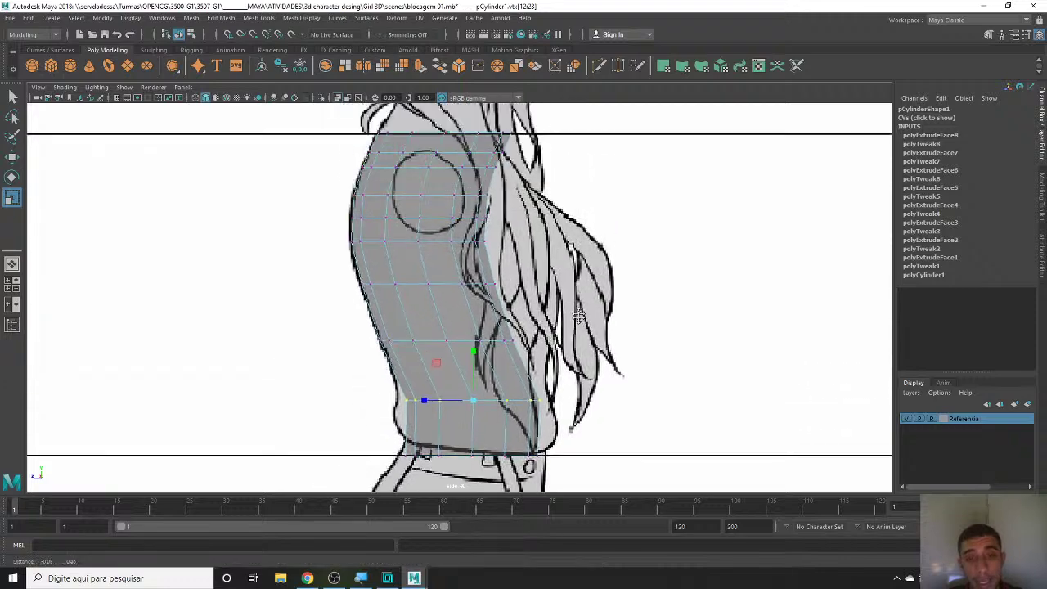
middle_click_drag(564, 200, 521, 240, "alt")
scroll(522, 239, "down", 3)
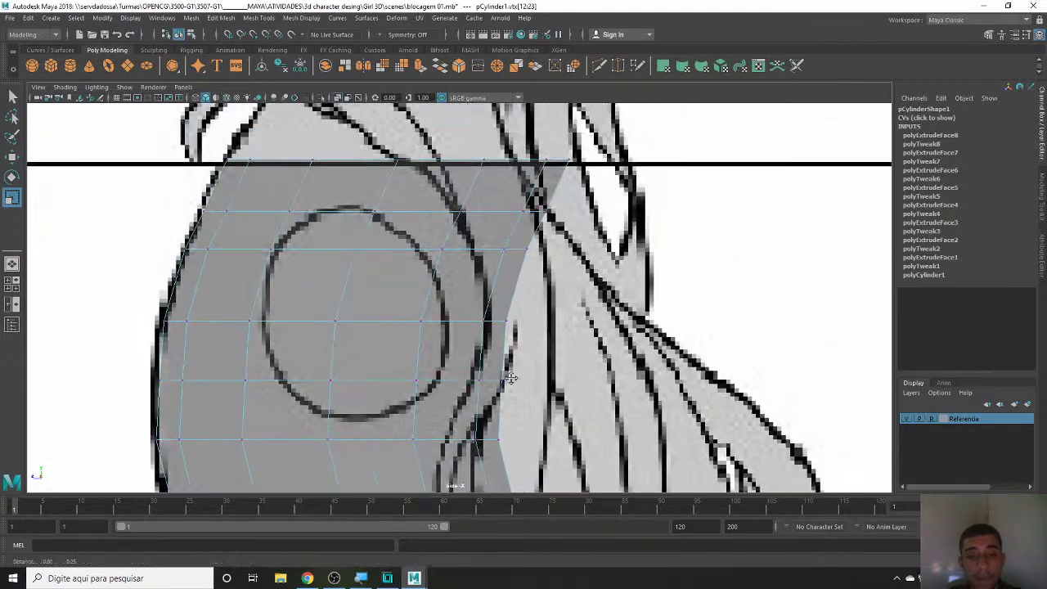
scroll(556, 270, "down", 3)
scroll(594, 298, "down", 4)
scroll(595, 298, "up", 2)
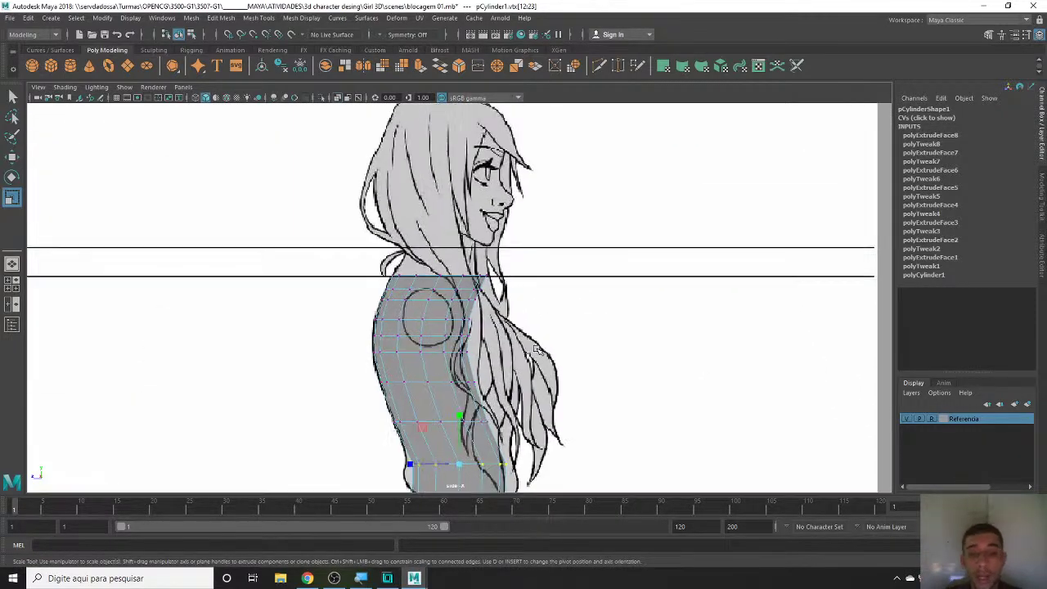
scroll(595, 299, "up", 2)
scroll(565, 327, "down", 6)
scroll(537, 350, "up", 2)
scroll(486, 324, "up", 3)
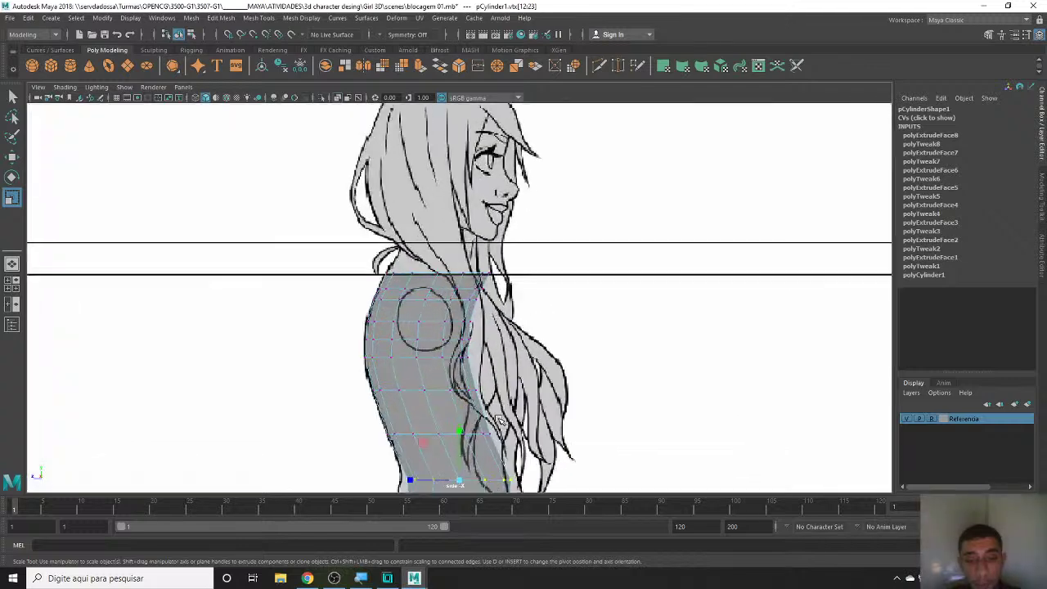
middle_click_drag(524, 398, 493, 384, "alt")
scroll(493, 419, "up", 3)
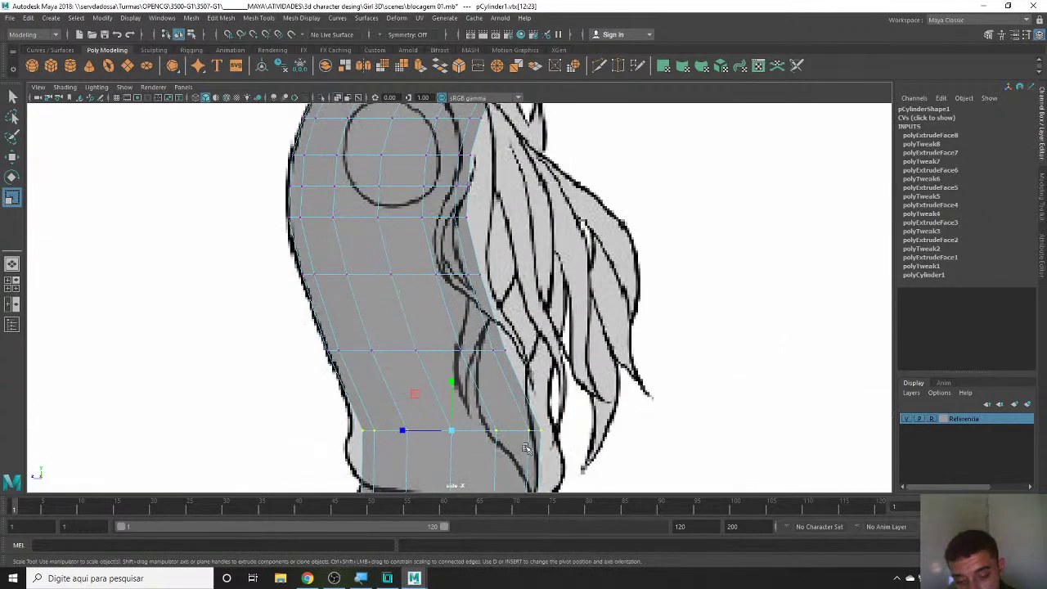
scroll(536, 321, "down", 1)
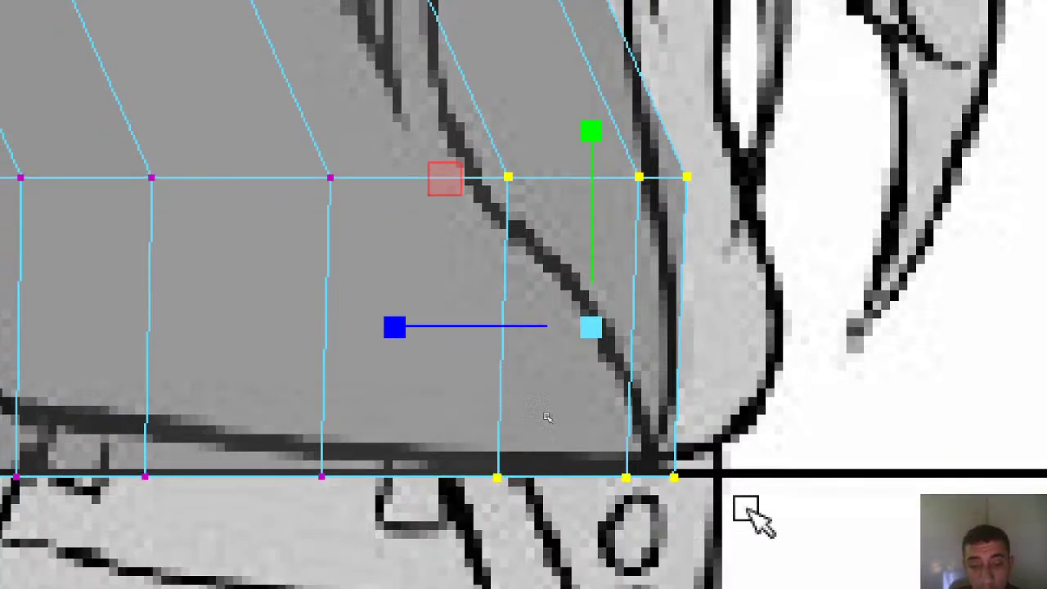
left_click_drag(779, 515, 460, 112)
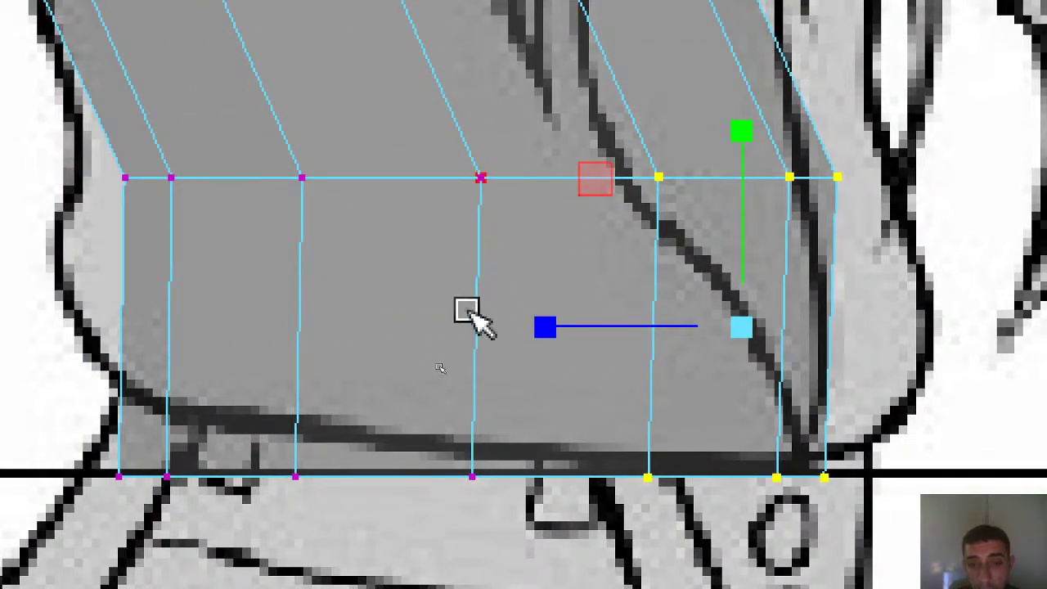
left_click_drag(883, 491, 597, 147)
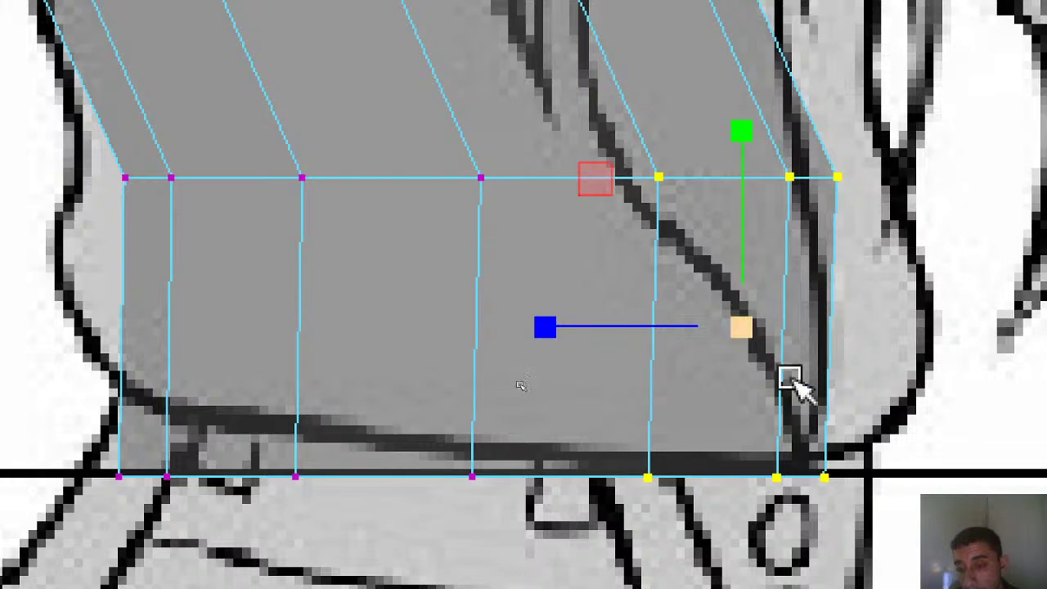
left_click_drag(630, 327, 659, 331)
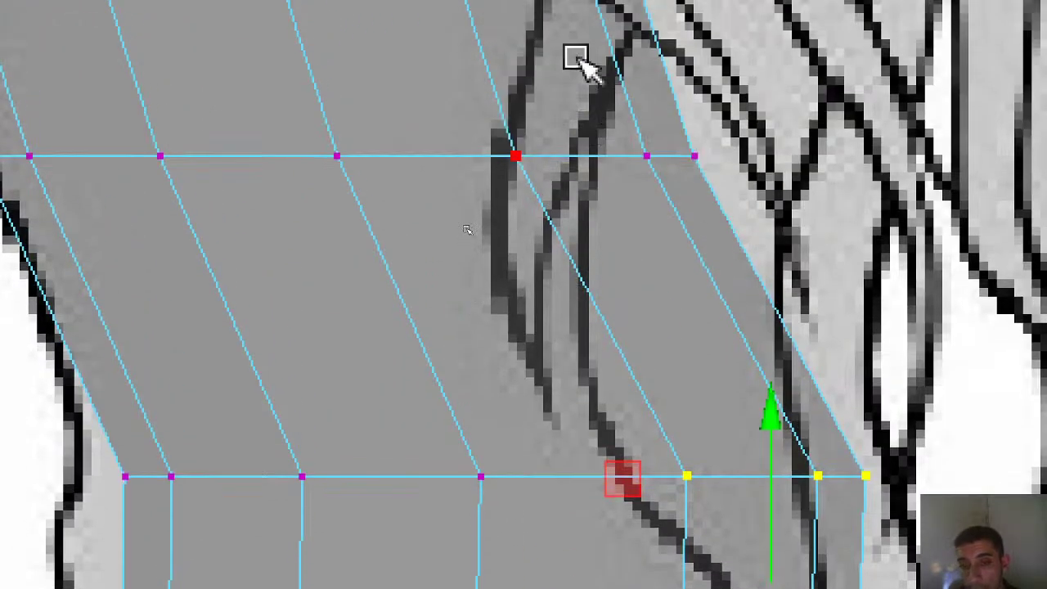
- Move the two right-hand middle-row vertices right onto the reference outline
left_click_drag(752, 179, 524, 252)
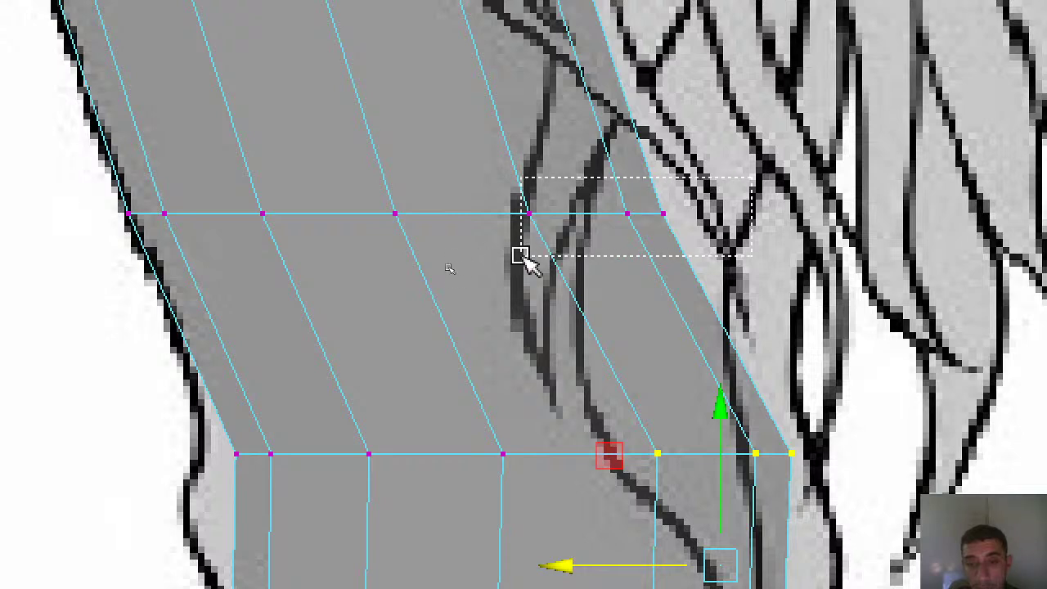
left_click_drag(818, 159, 520, 268)
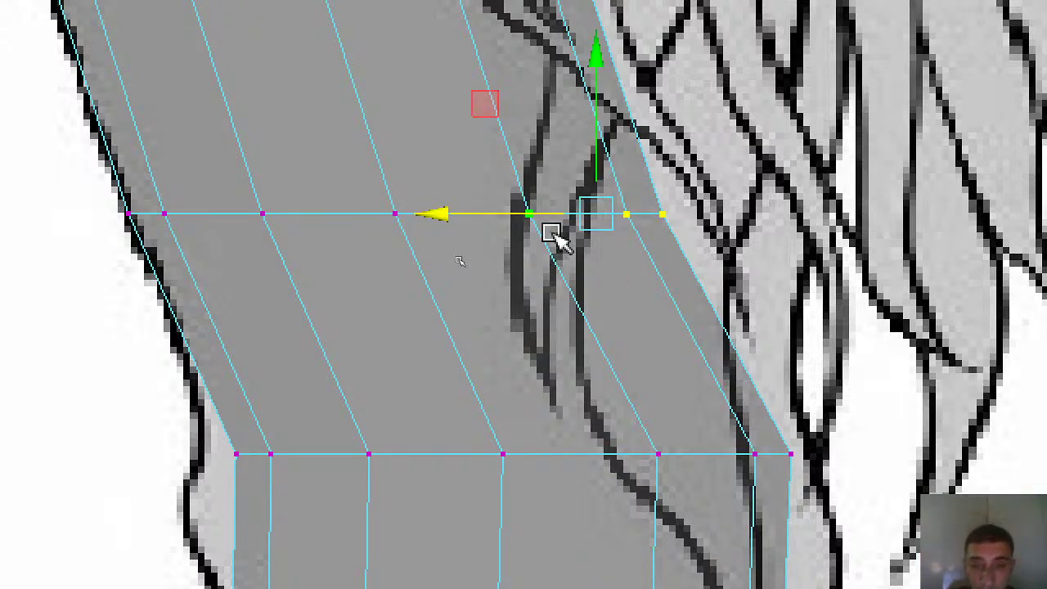
mouse_move(442, 217)
left_mouse_down()
mouse_move(518, 215)
mouse_move(533, 231)
left_mouse_up()
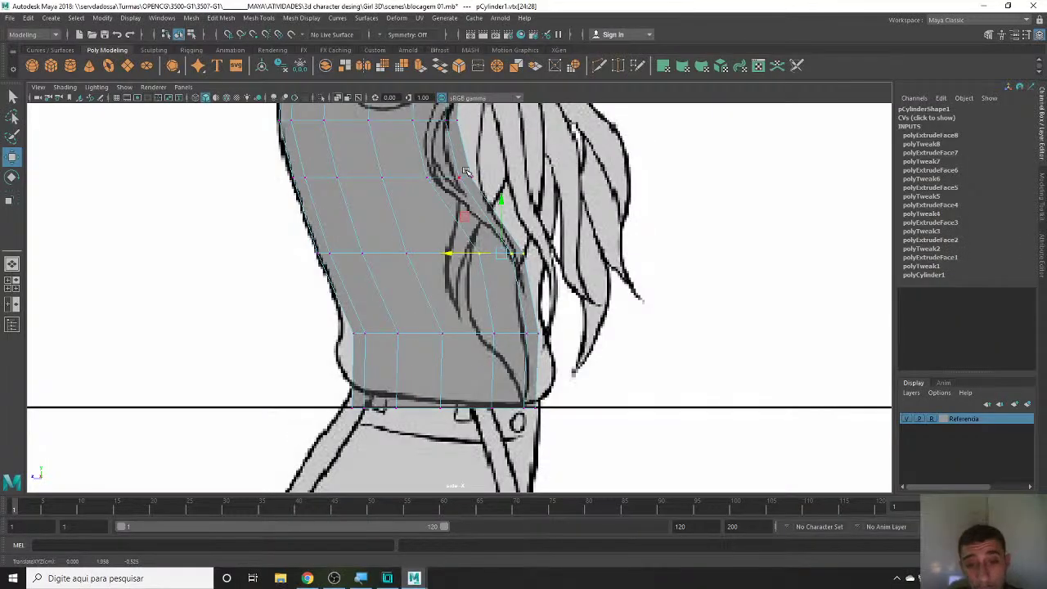
scroll(464, 172, "up", 2)
- Step up through the next vertex rows and move them right onto the side outline, undoing one misplaced move
scroll(464, 172, "up", 3)
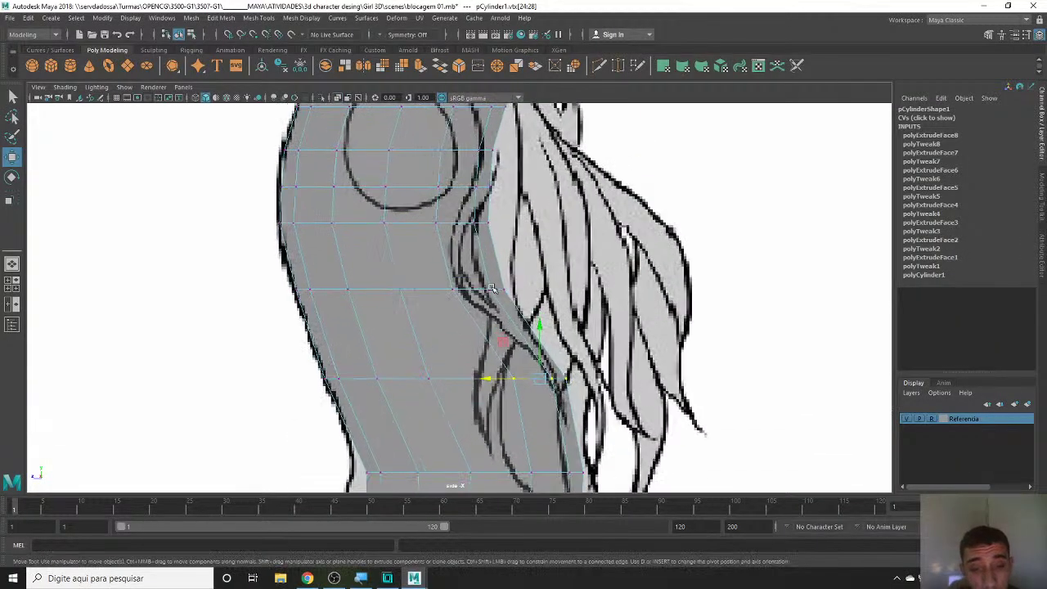
key("Up")
left_click_drag(437, 289, 462, 293)
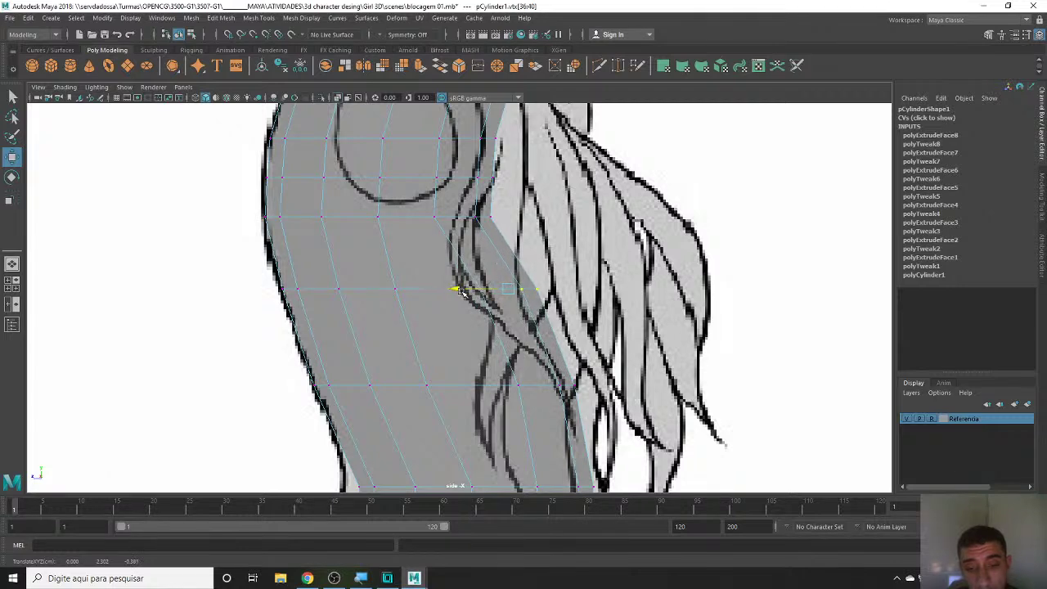
middle_click_drag(533, 215, 569, 309, "alt")
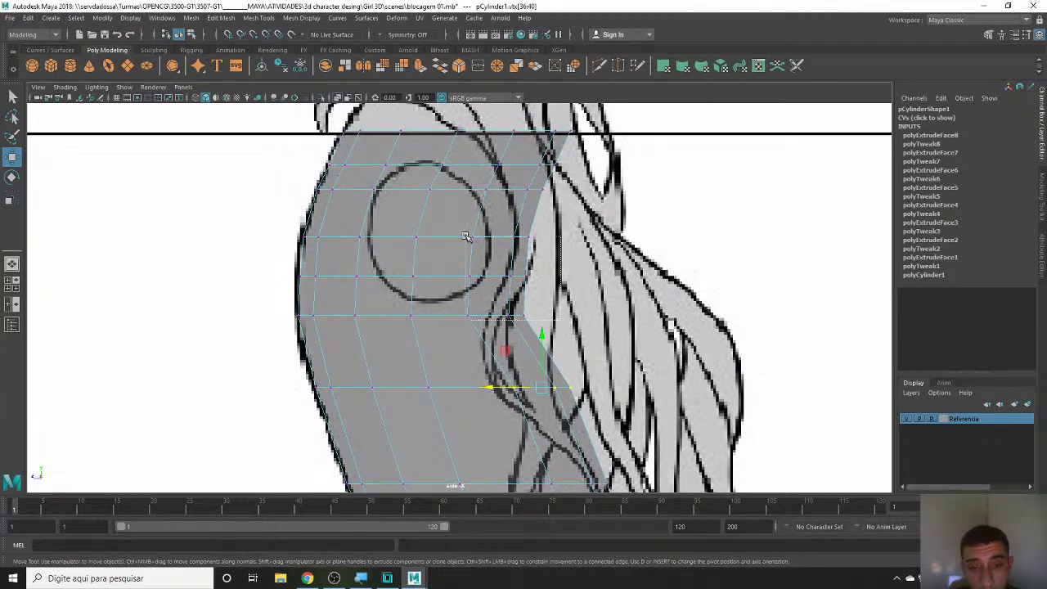
key("Up")
left_click_drag(460, 278, 483, 277)
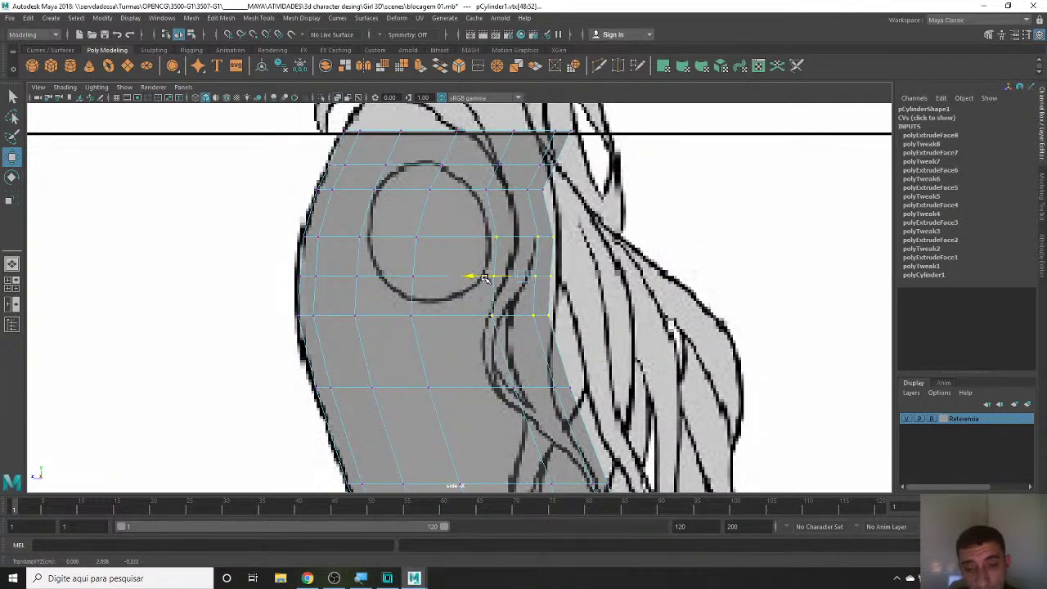
key("ctrl+z")
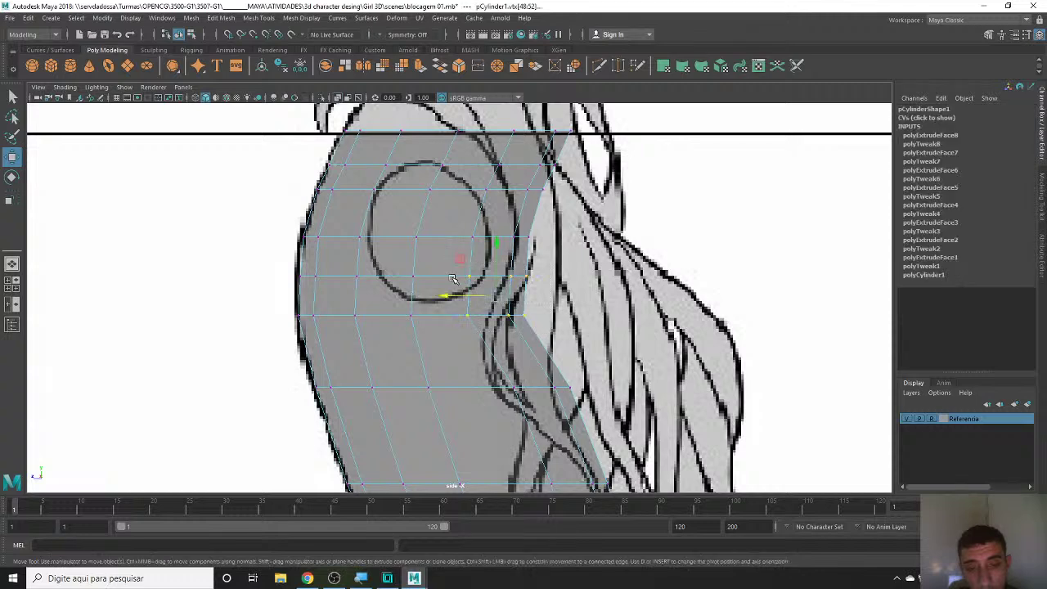
key("Down")
left_click_drag(446, 318, 462, 319)
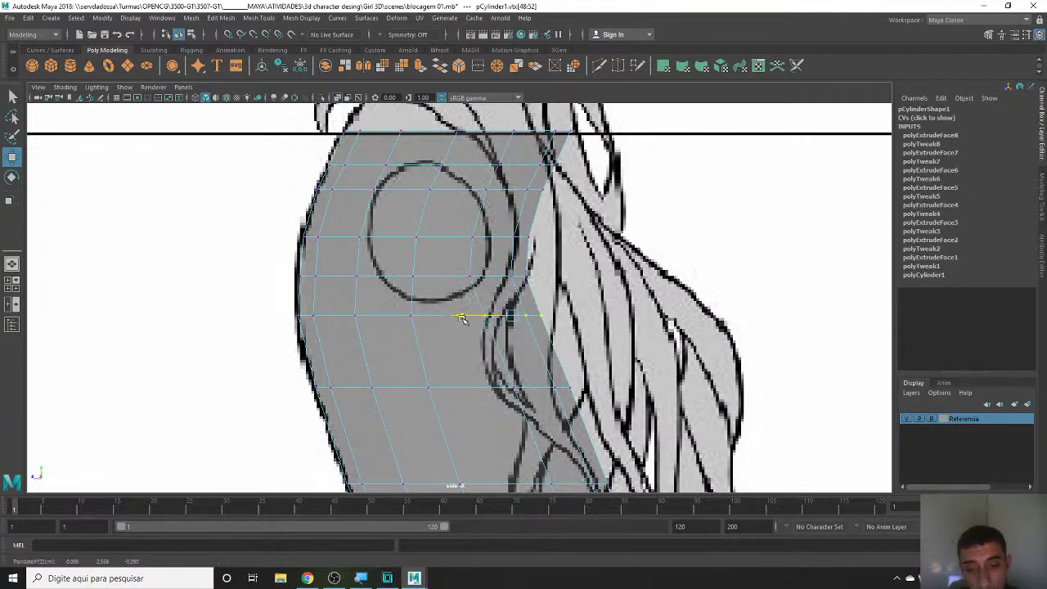
- Pull the top vertex row left to match the shoulder line
left_click_drag(523, 263, 441, 292)
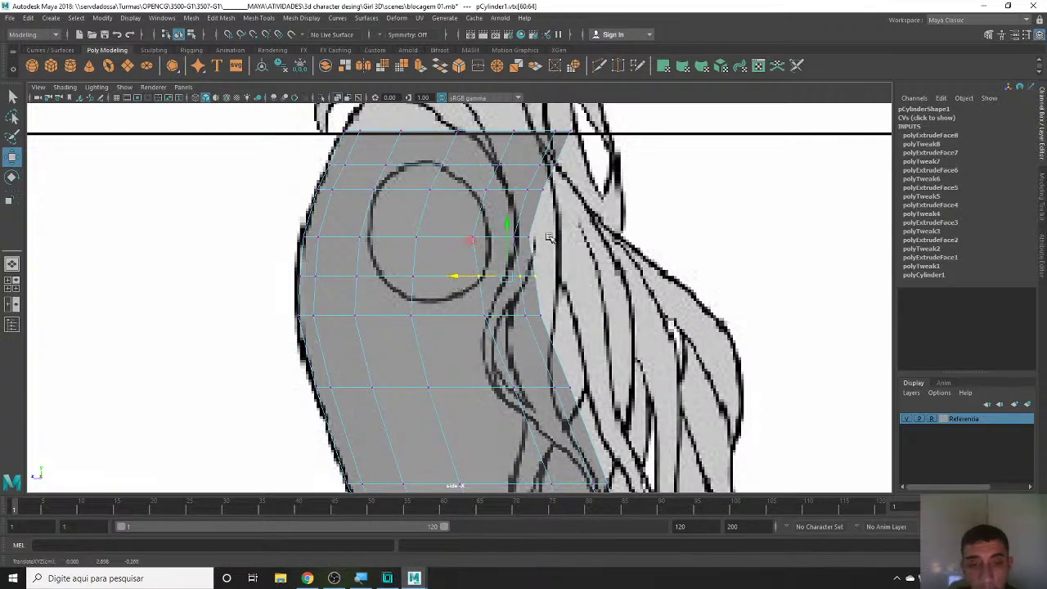
middle_click_drag(548, 237, 564, 247, "alt")
left_click_drag(508, 248, 482, 250)
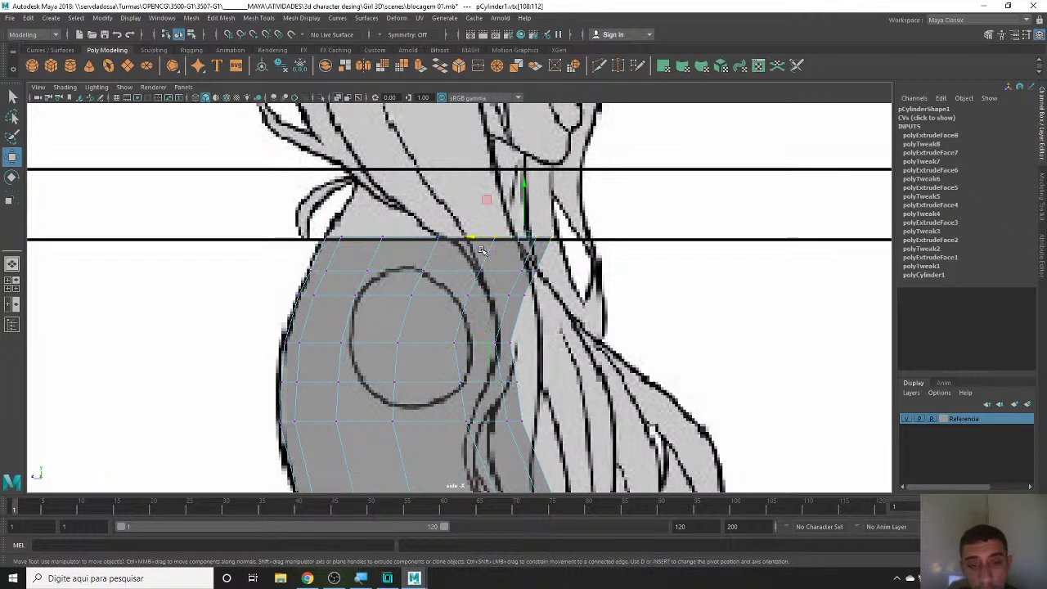
middle_click_drag(482, 238, 448, 241)
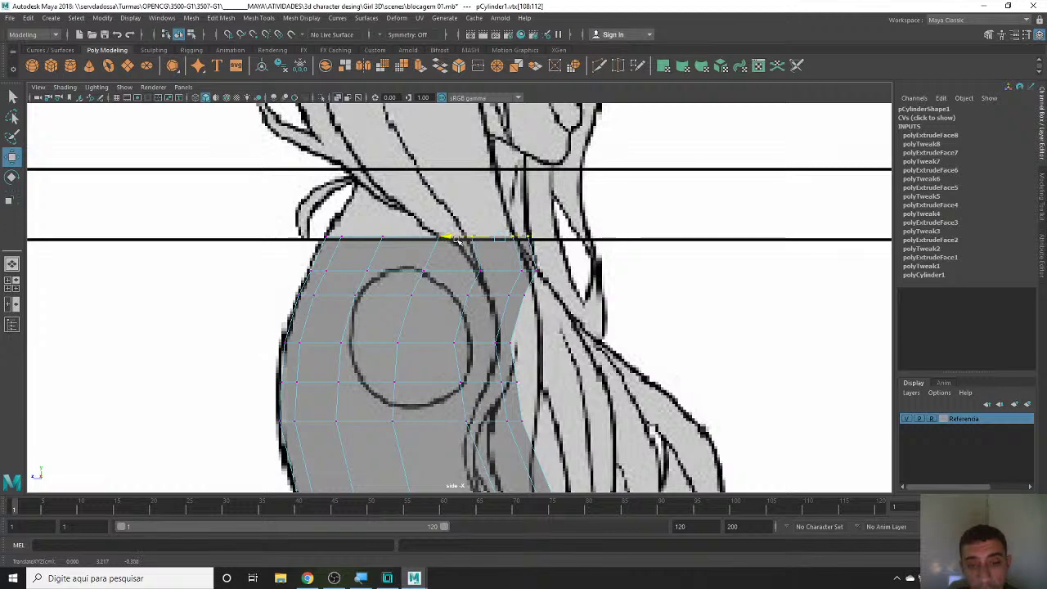
left_click(413, 217)
scroll(423, 226, "up", 3)
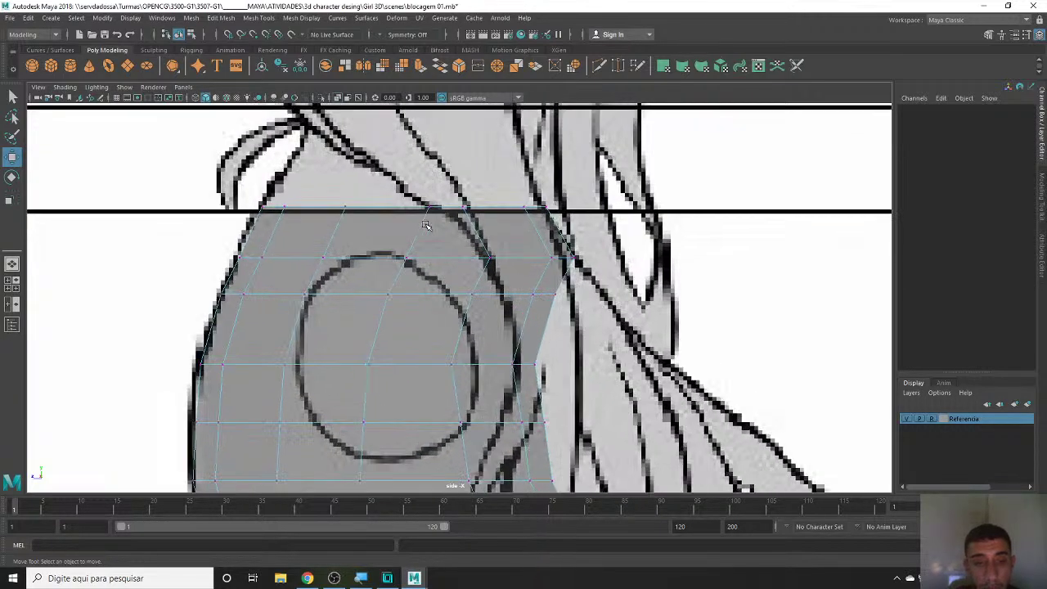
scroll(490, 347, "up", 1)
scroll(471, 353, "up", 3)
- Pull the upper shoulder rows left toward the neck line to trace the reference silhouette
left_click(502, 355)
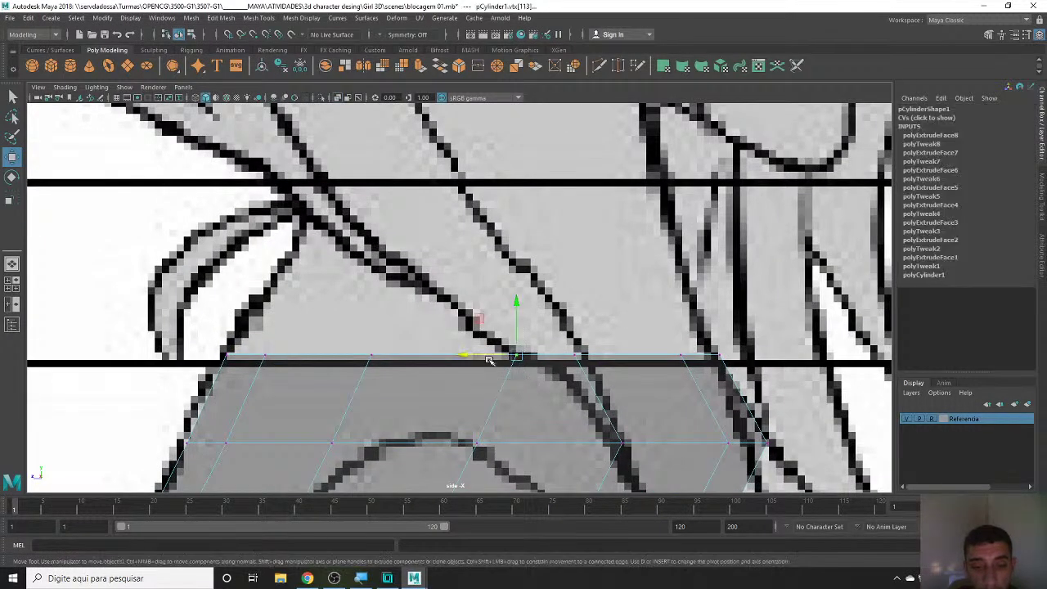
scroll(433, 350, "down", 5)
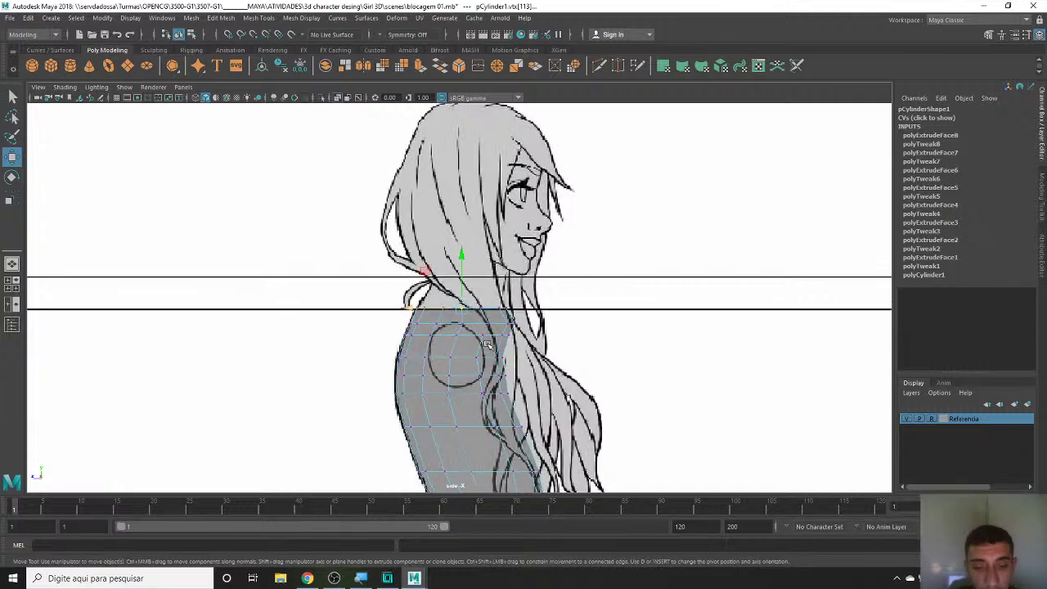
scroll(479, 338, "up", 3)
scroll(497, 355, "up", 1)
middle_click_drag(498, 354, 490, 264, "alt")
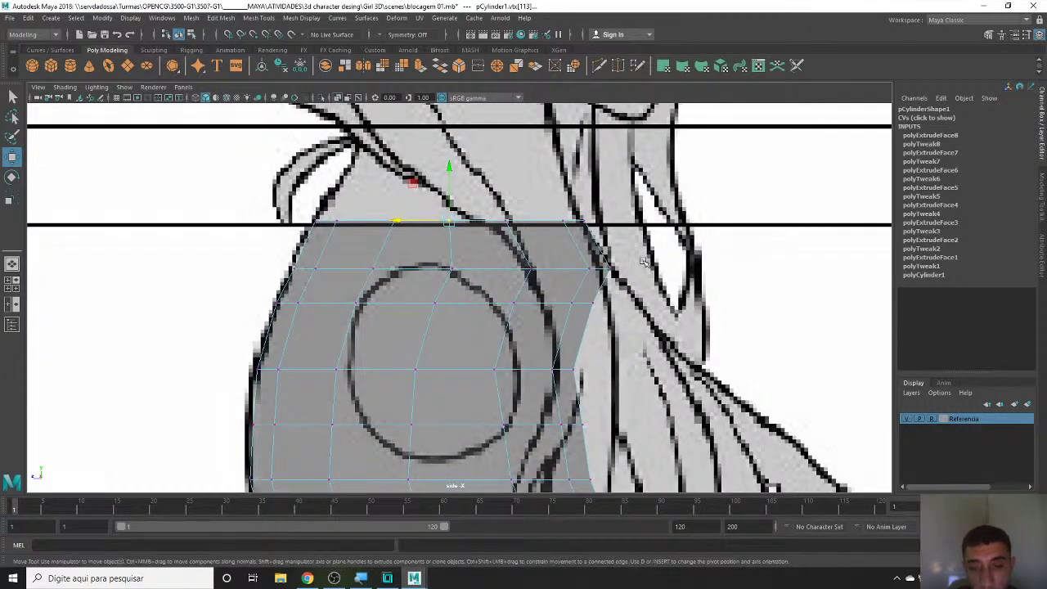
left_click_drag(518, 280, 500, 268)
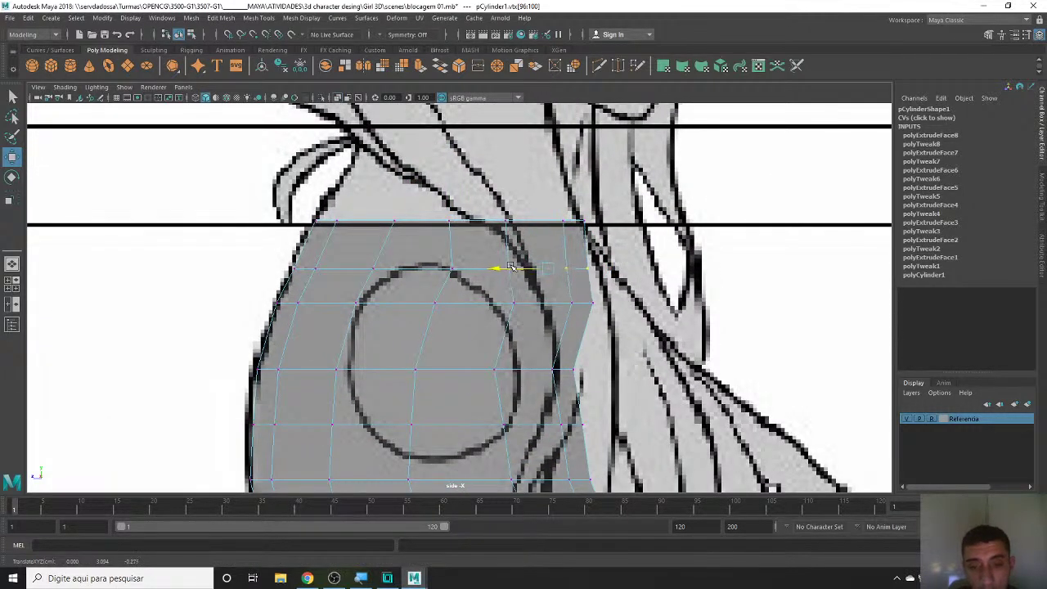
left_click_drag(597, 214, 496, 237)
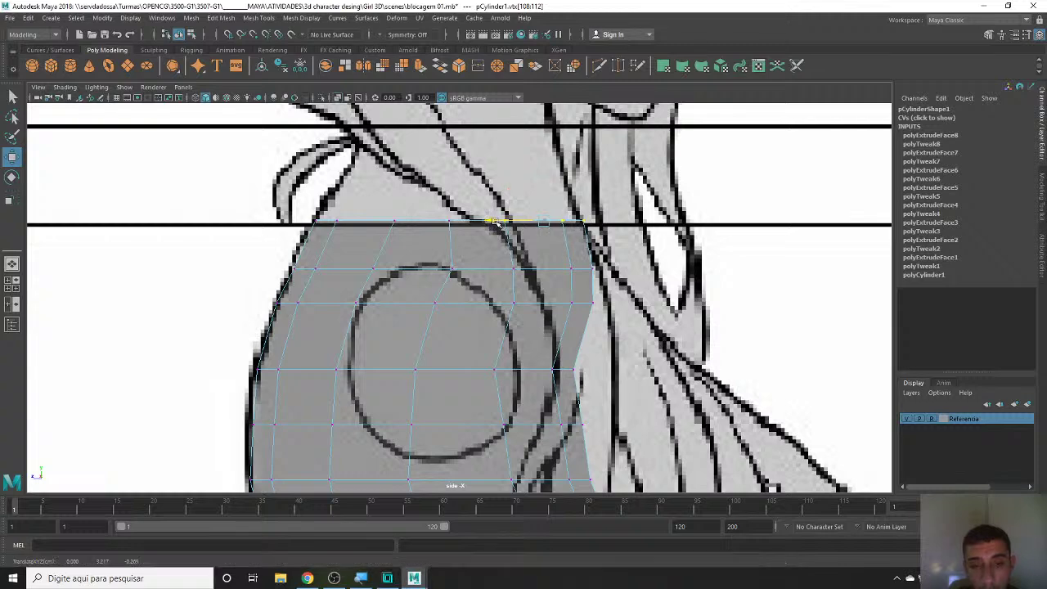
mouse_move(607, 282)
left_mouse_down()
mouse_move(500, 260)
mouse_move(491, 268)
left_mouse_up()
mouse_move(596, 293)
left_mouse_down()
mouse_move(494, 317)
mouse_move(501, 302)
left_mouse_up()
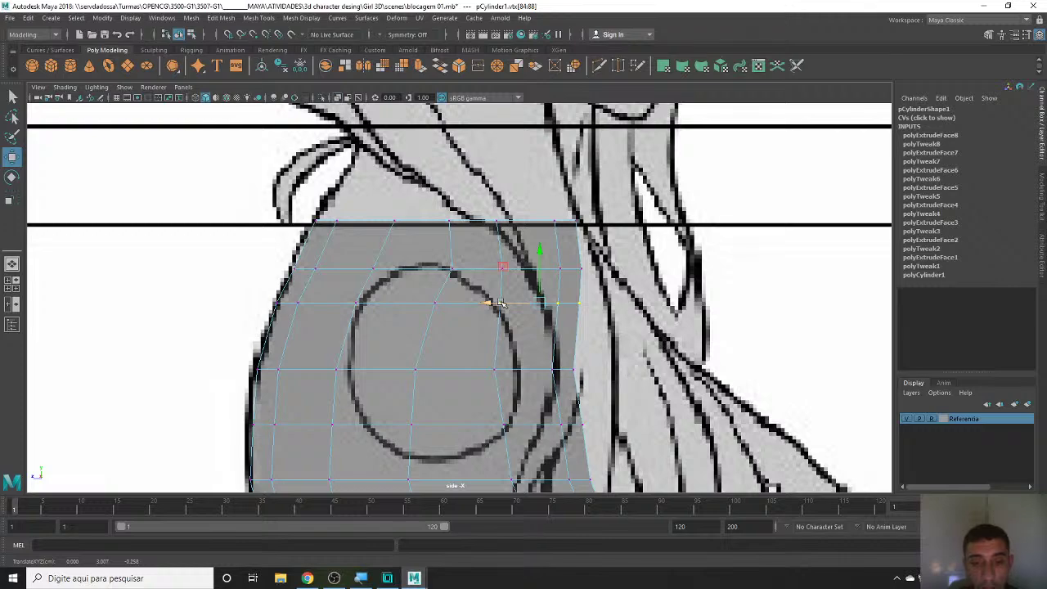
scroll(507, 304, "down", 5)
- Orbit the perspective view and preview the torso block smoothed
scroll(513, 333, "up", 2)
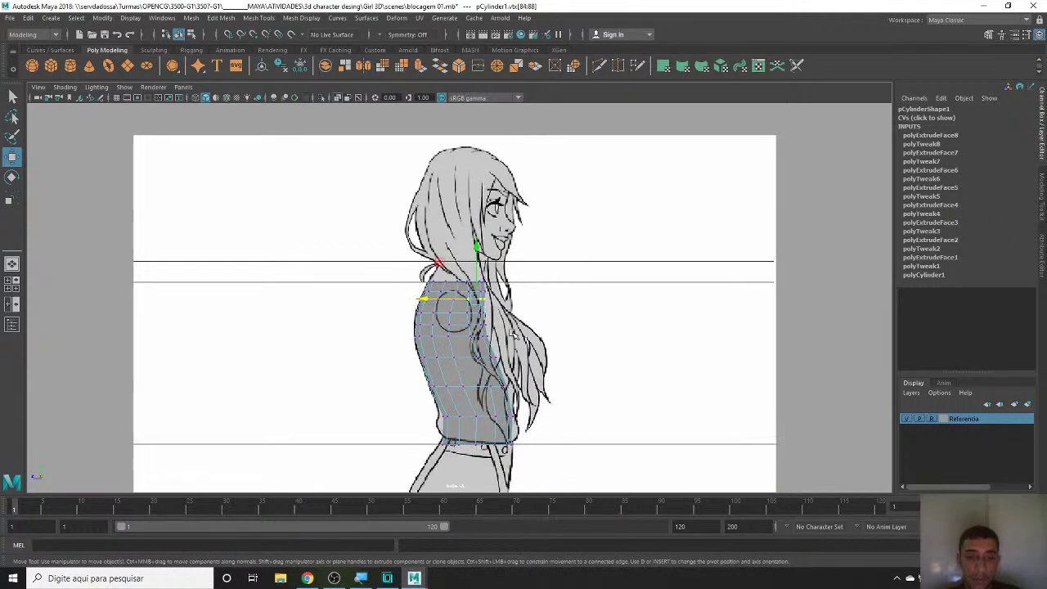
key("space")
key("space")
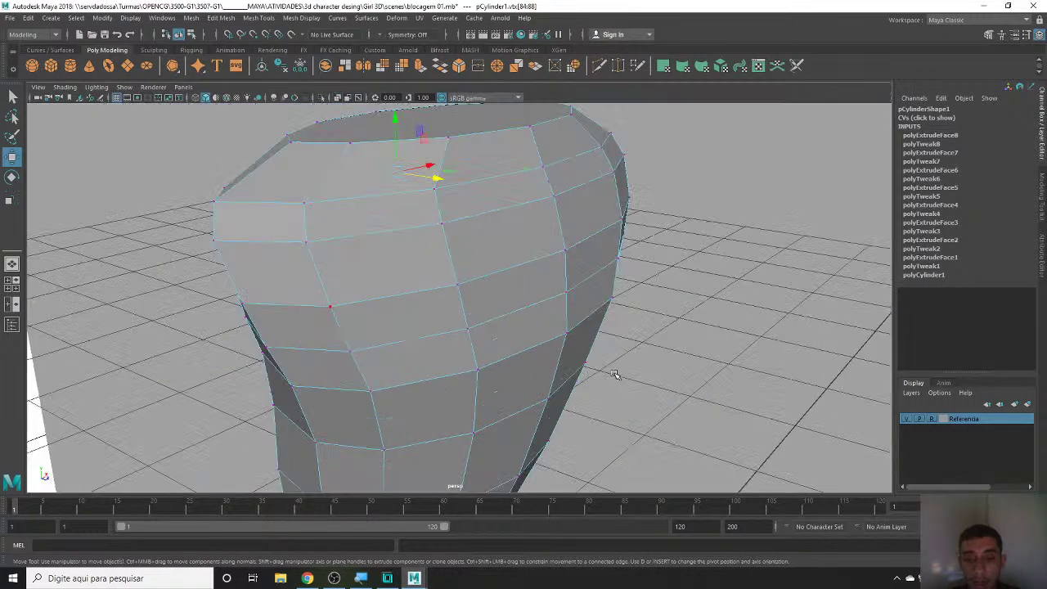
mouse_move(616, 374)
left_mouse_down("alt")
mouse_move(470, 357)
mouse_move(457, 370)
mouse_move(257, 381)
left_mouse_up("alt")
scroll(437, 372, "down", 3)
key("3")
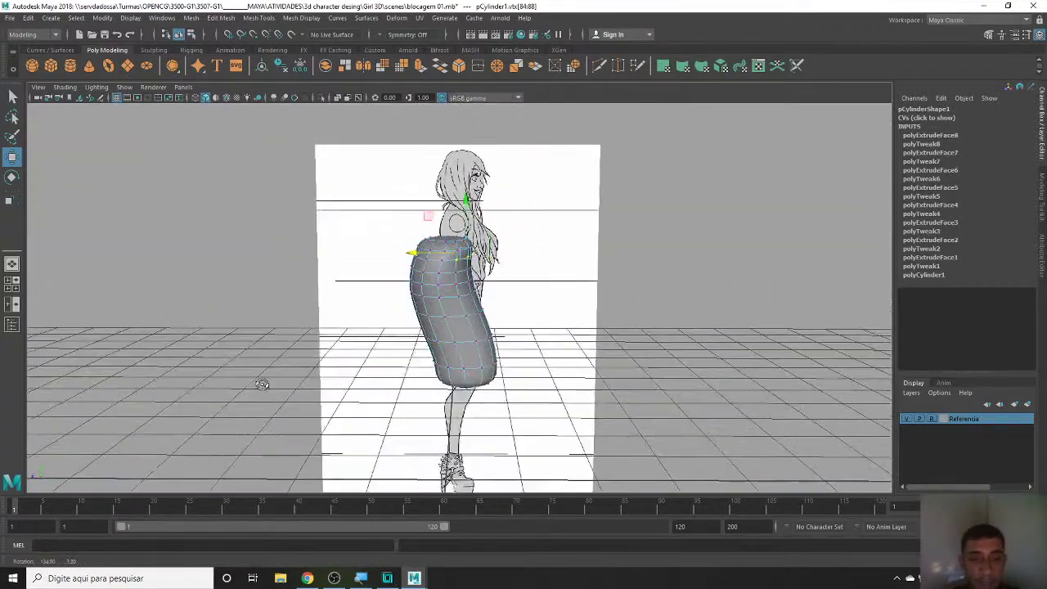
- Return the mesh to object mode and reselect the torso cylinder
left_click(633, 395)
left_click_drag(633, 394, 491, 270, "alt")
mouse_move(489, 263)
right_mouse_down()
mouse_move(562, 275)
mouse_move(577, 248)
right_mouse_up()
mouse_move(578, 249)
left_mouse_down("alt")
mouse_move(626, 322)
mouse_move(649, 327)
mouse_move(642, 369)
mouse_move(499, 305)
left_mouse_up("alt")
left_click(495, 310)
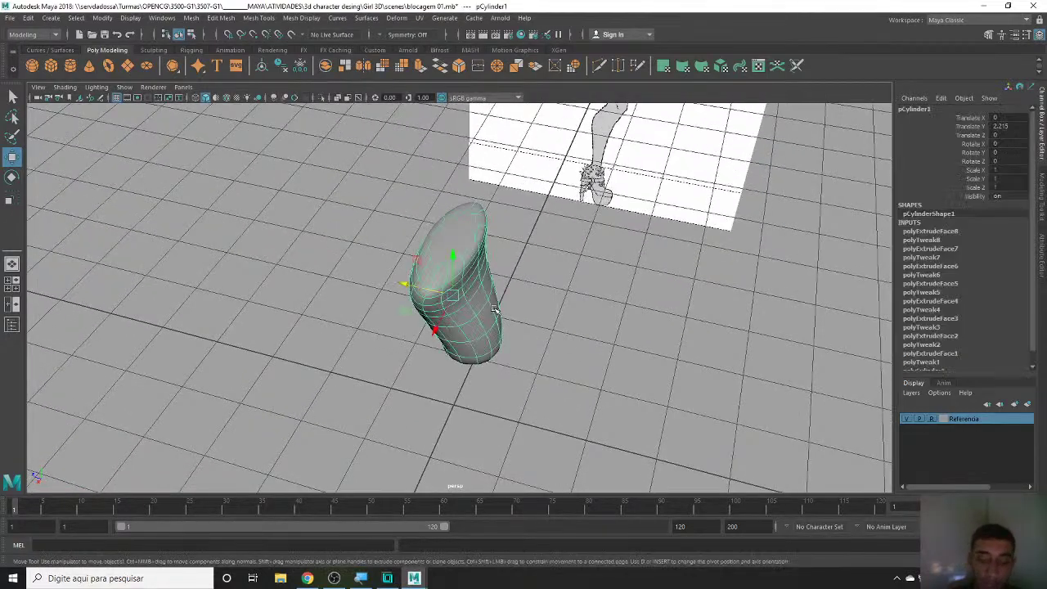
- Maximize the front view and switch the torso mesh to vertex mode
key("space")
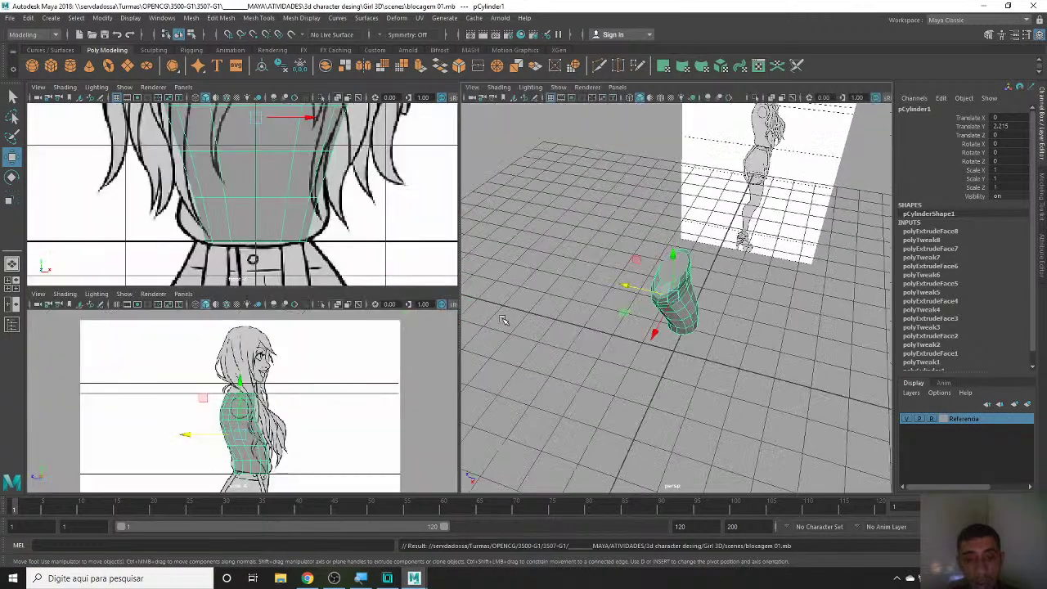
key("space")
scroll(599, 284, "up", 2)
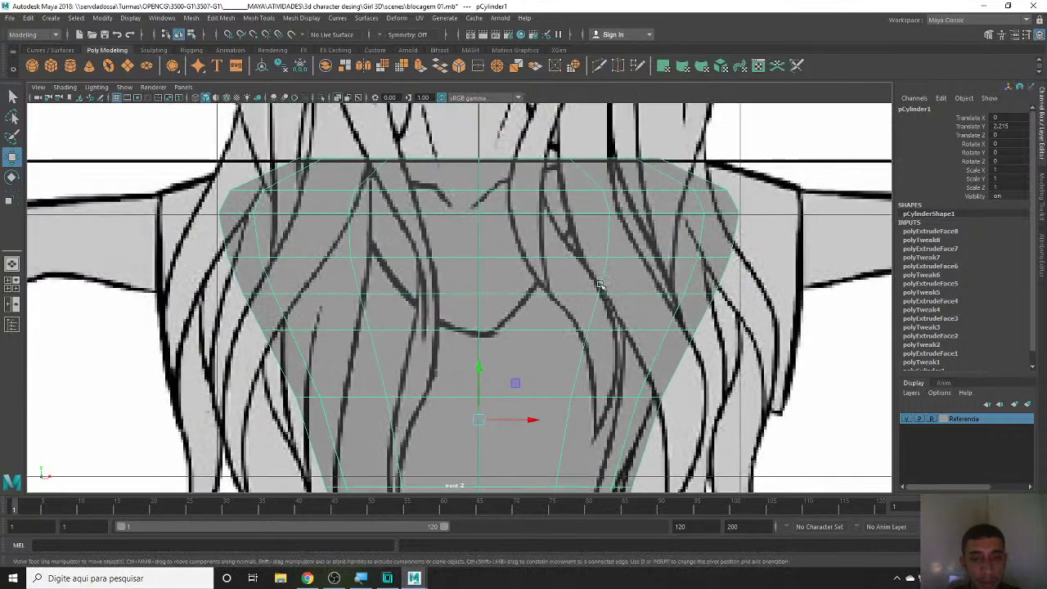
right_click_drag(594, 262, 623, 215)
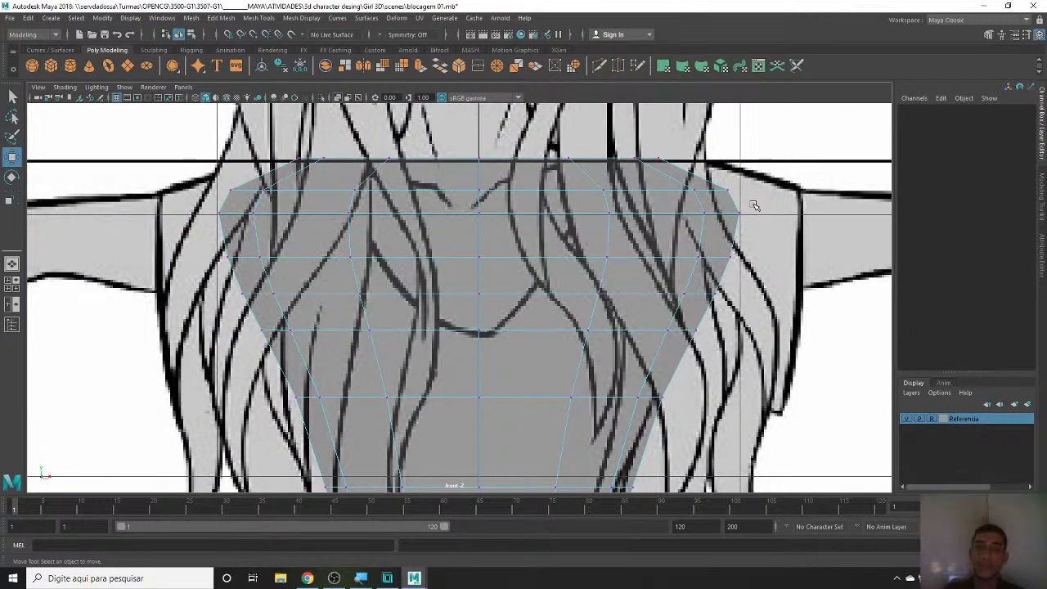
scroll(745, 184, "down", 2)
scroll(666, 273, "down", 2)
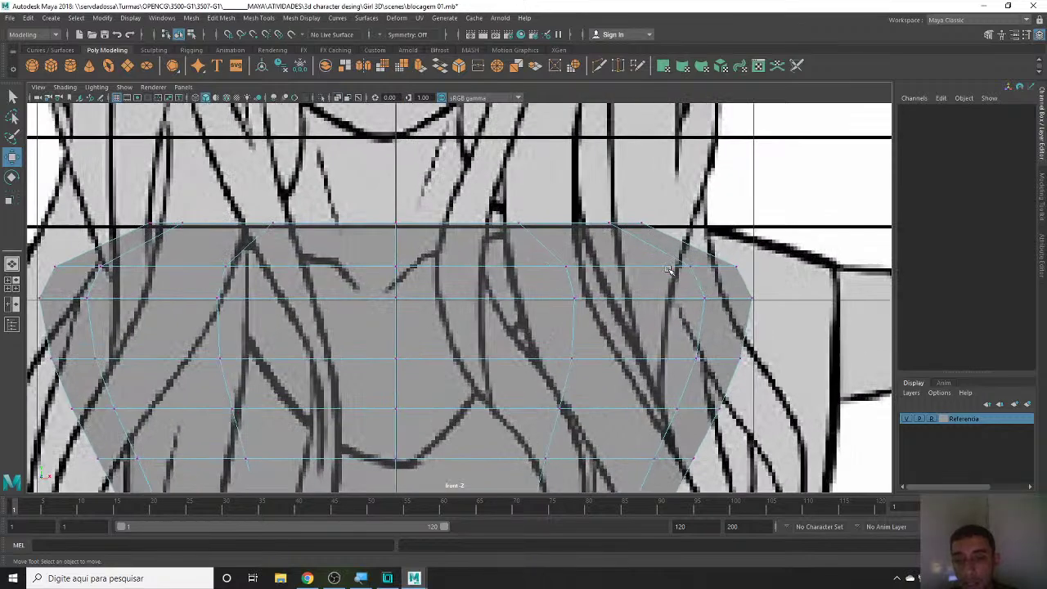
scroll(660, 251, "down", 2)
scroll(663, 225, "down", 3)
scroll(520, 265, "up", 2)
scroll(520, 270, "up", 2)
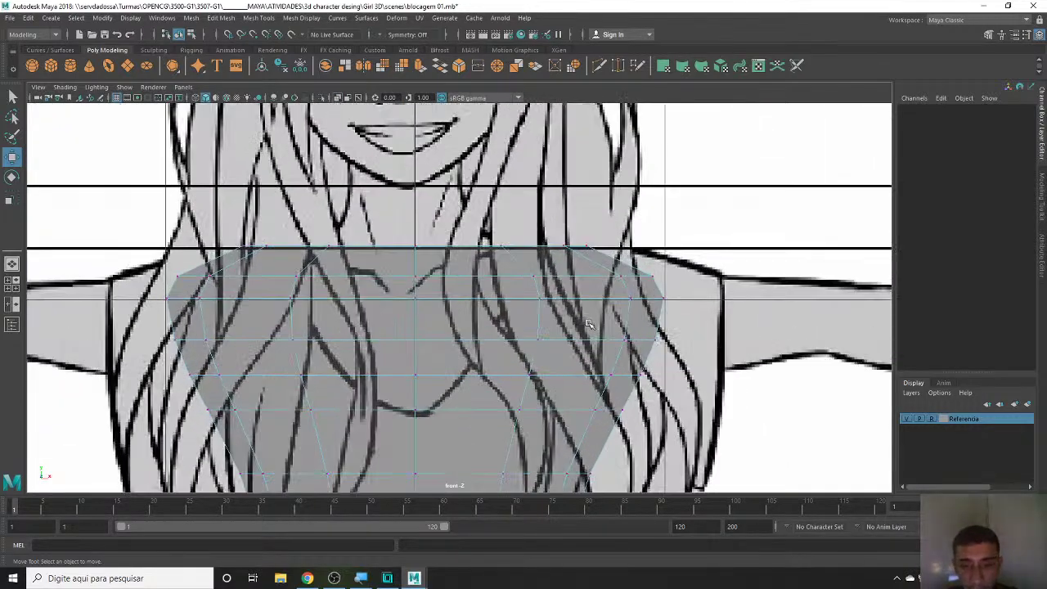
scroll(502, 311, "down", 5)
scroll(525, 331, "up", 3)
scroll(525, 331, "up", 2)
scroll(564, 340, "up", 2)
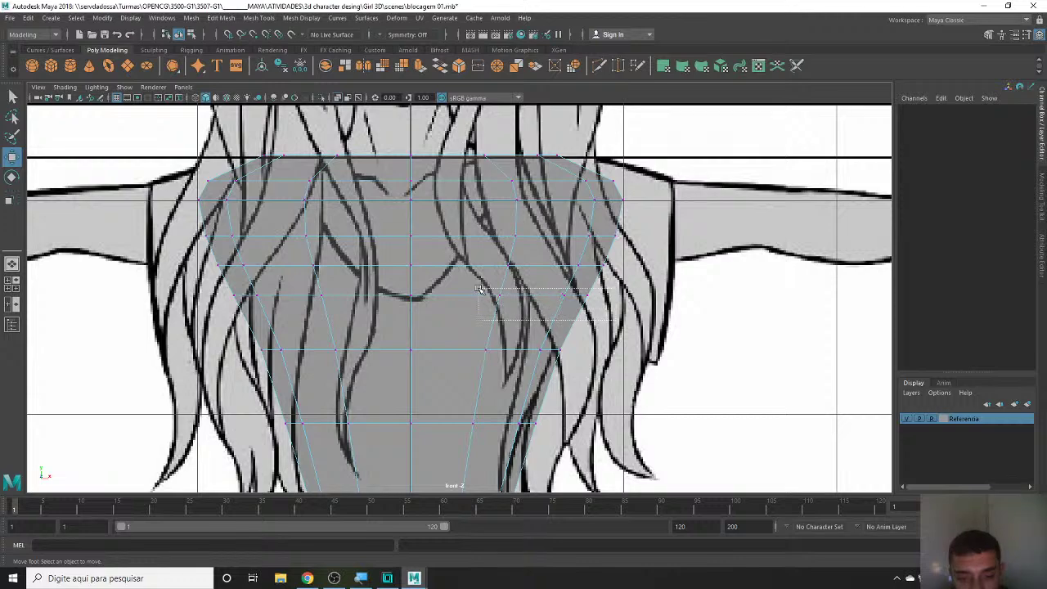
- Soft-select the mid-torso vertices and bring up the Symmetry options
left_click_drag(479, 287, 477, 291)
key("b")
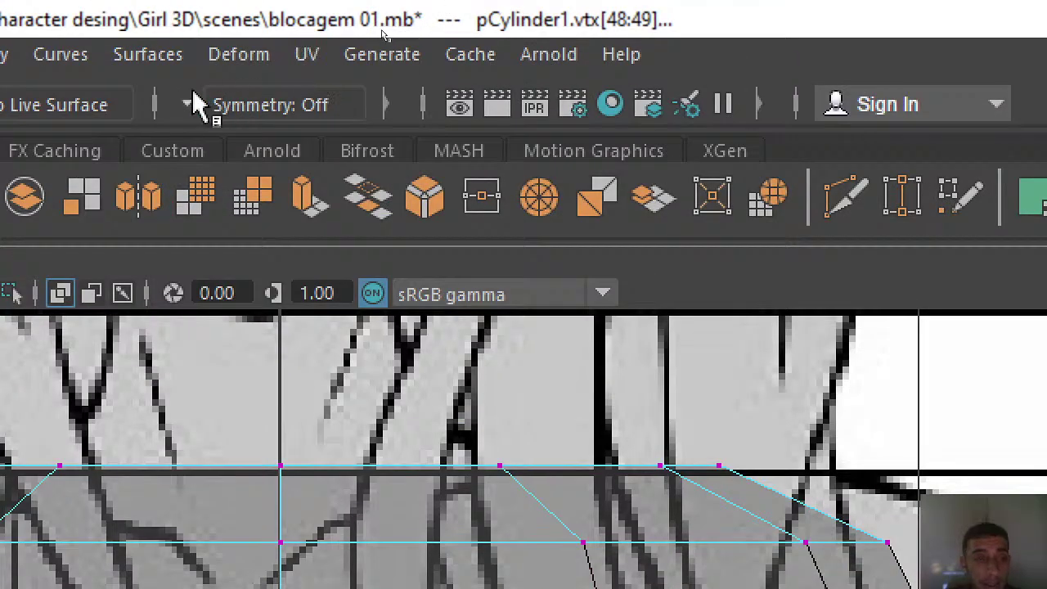
left_click(187, 104)
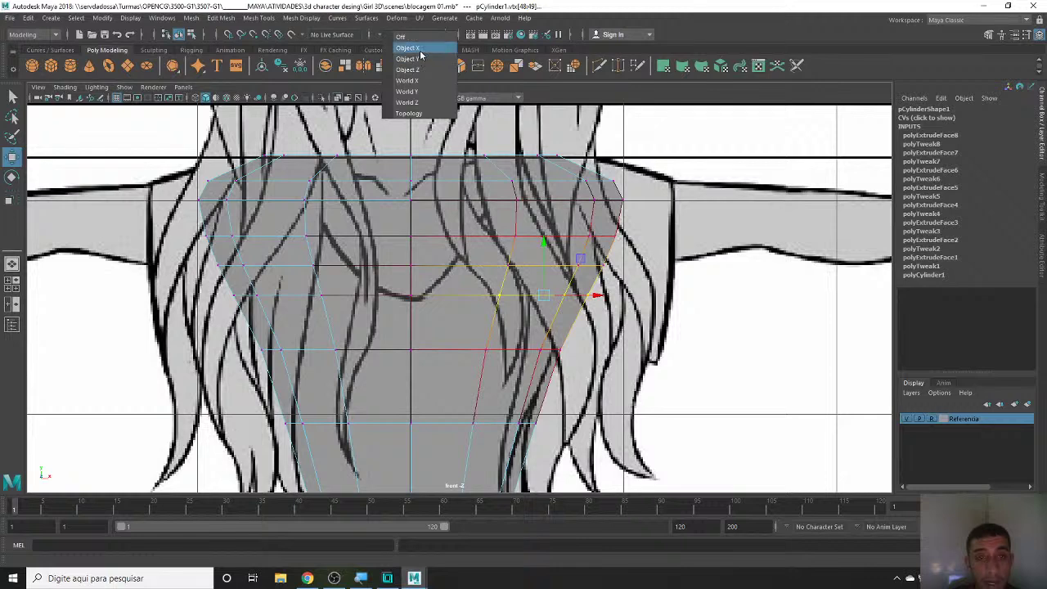
- Turn on Object X symmetry, widen the mid-torso vertices and pull the top loop inward
left_click(407, 47)
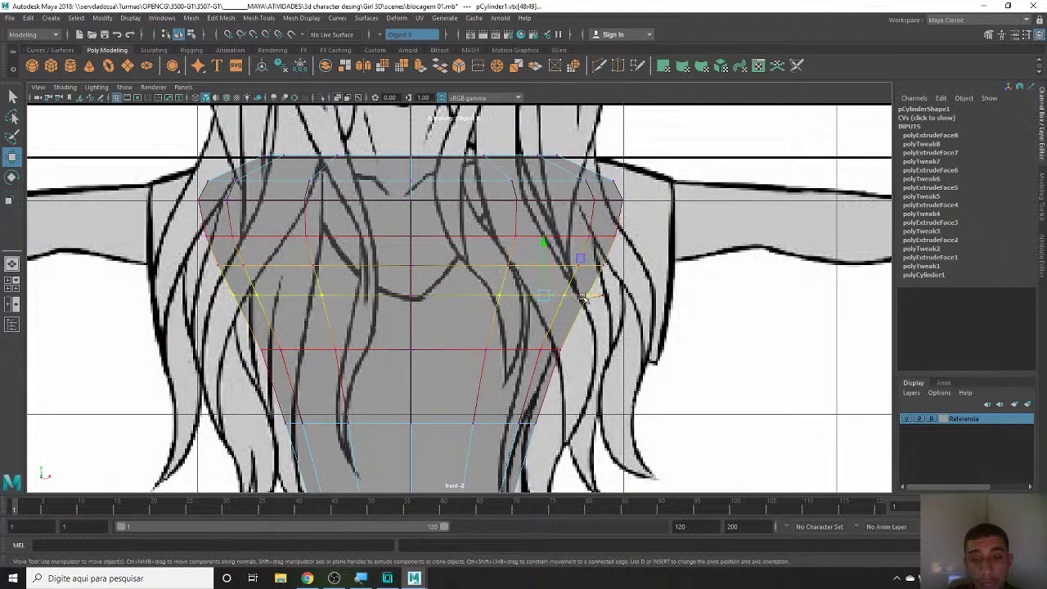
mouse_move(583, 299)
left_mouse_down()
mouse_move(625, 309)
mouse_move(601, 296)
left_mouse_up()
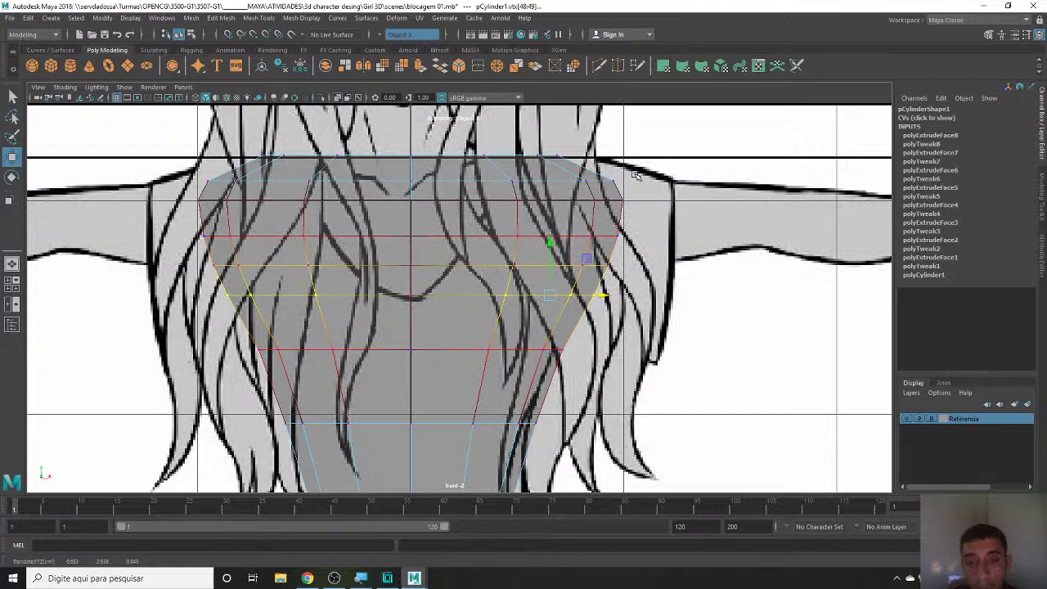
double_click(507, 187)
left_click_drag(603, 178, 590, 181)
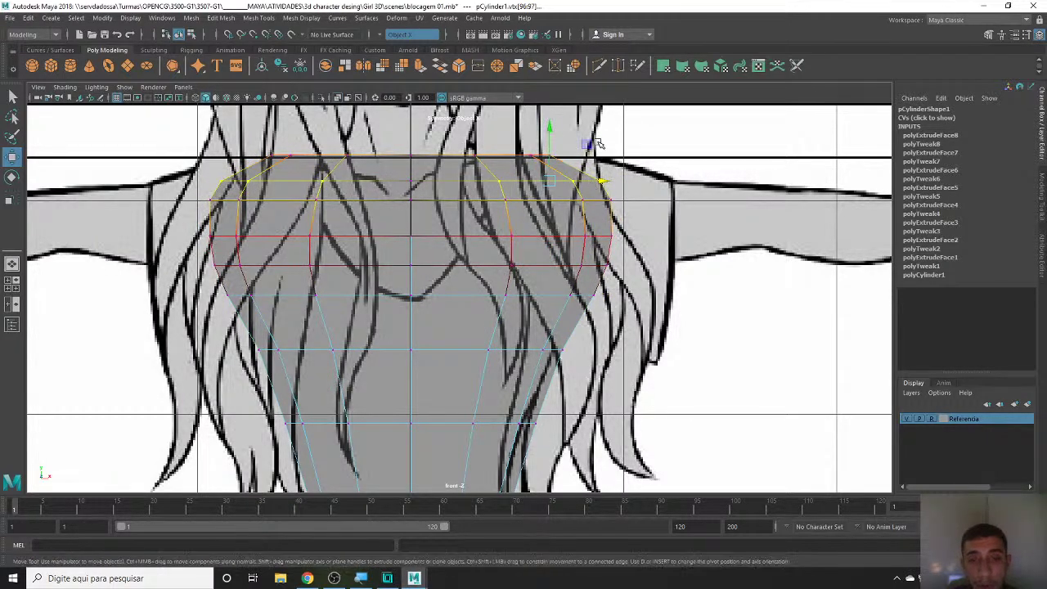
- Widen the top-rim vertices toward the shoulders and lower them slightly
left_click(574, 151)
left_click(468, 157)
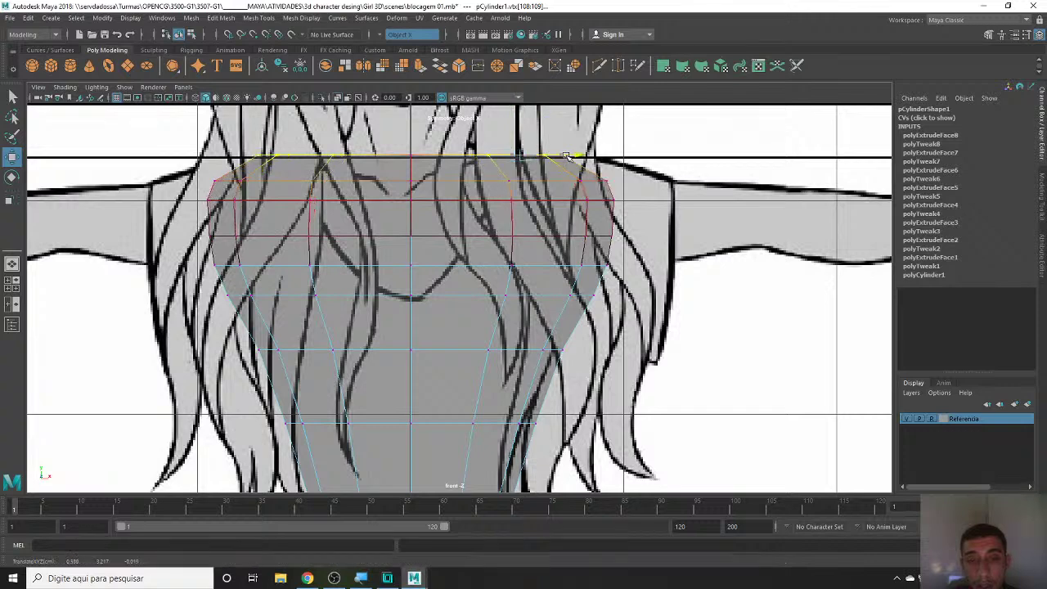
left_click_drag(552, 158, 591, 164)
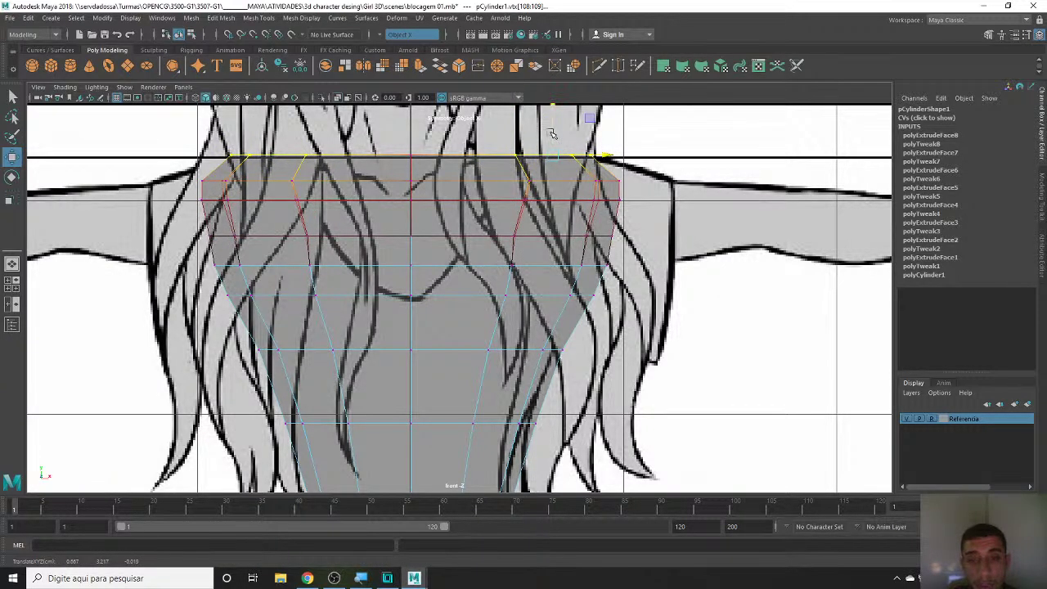
left_click_drag(552, 133, 552, 137)
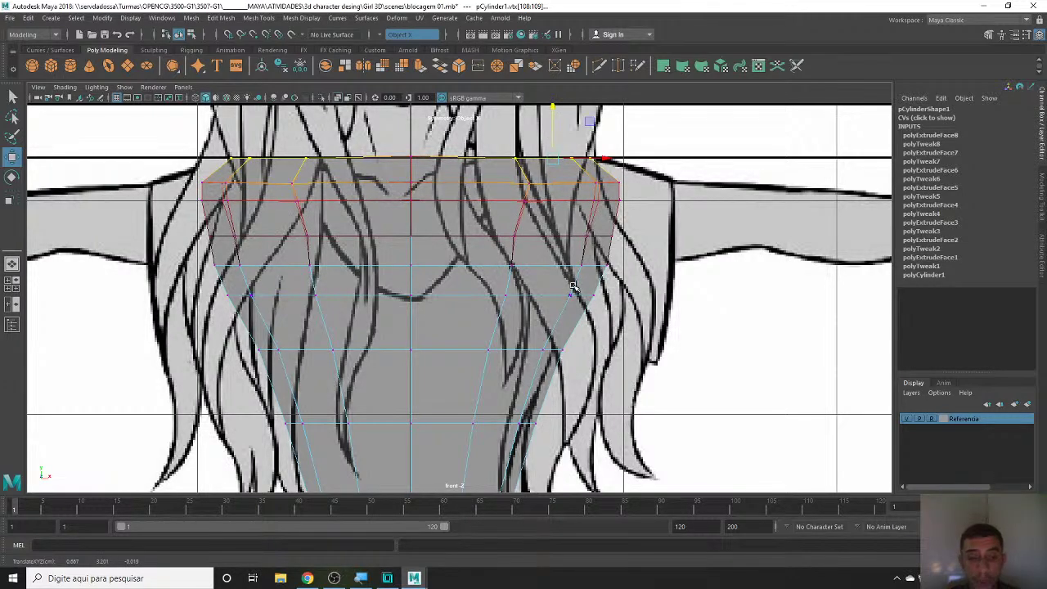
middle_click_drag(573, 286, 580, 263, "alt")
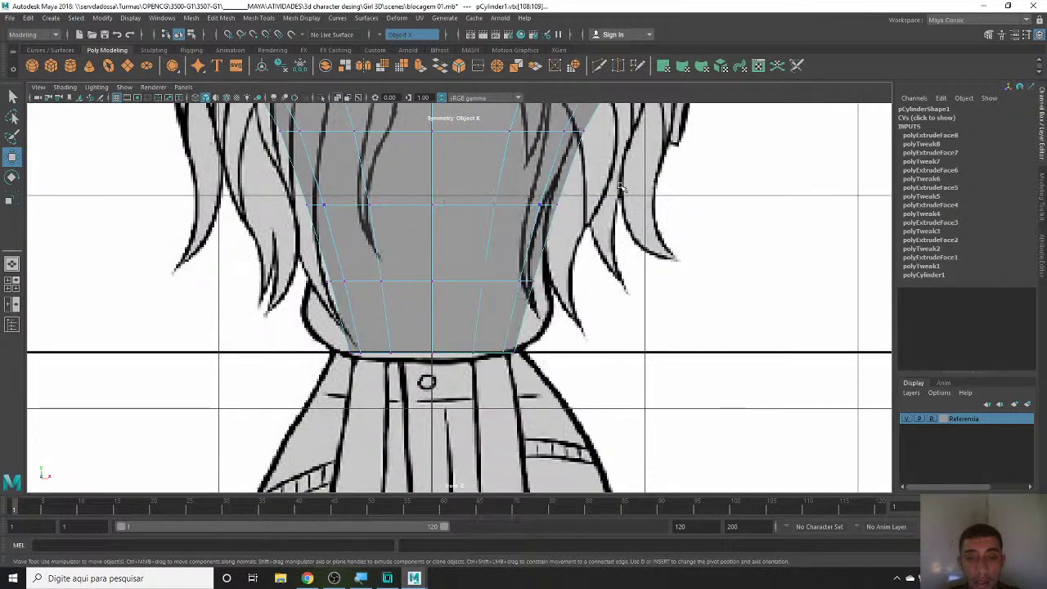
- Preview the smoothed torso block-out in the perspective view
left_click(614, 310)
key("space")
key("space")
mouse_move(615, 309)
left_mouse_down("alt")
mouse_move(561, 292)
mouse_move(677, 342)
mouse_move(629, 360)
left_mouse_up("alt")
left_click(523, 261)
key("3")
left_click(584, 272)
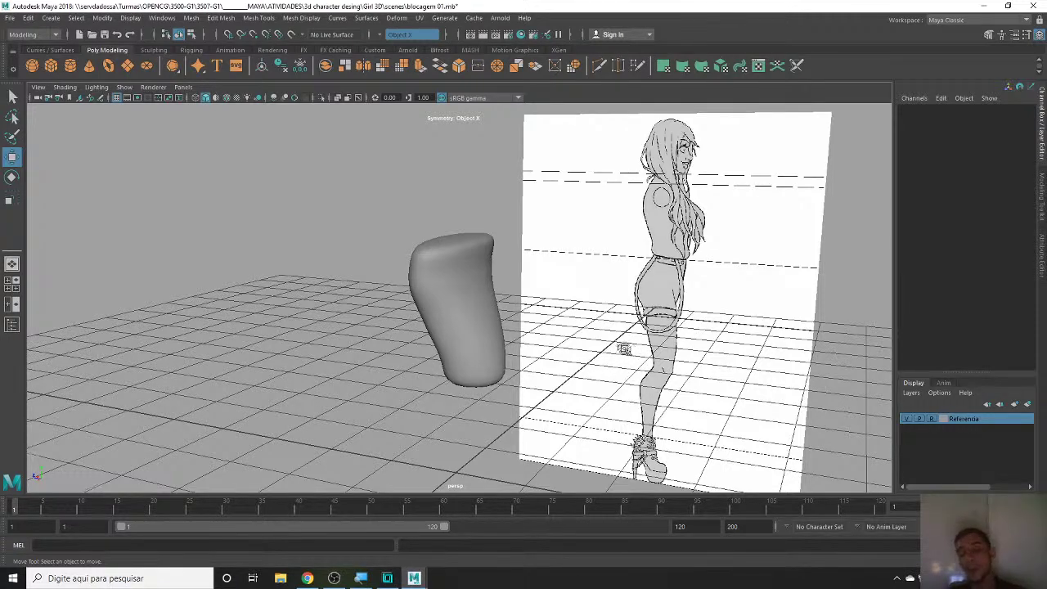
left_click_drag(623, 349, 581, 356, "alt")
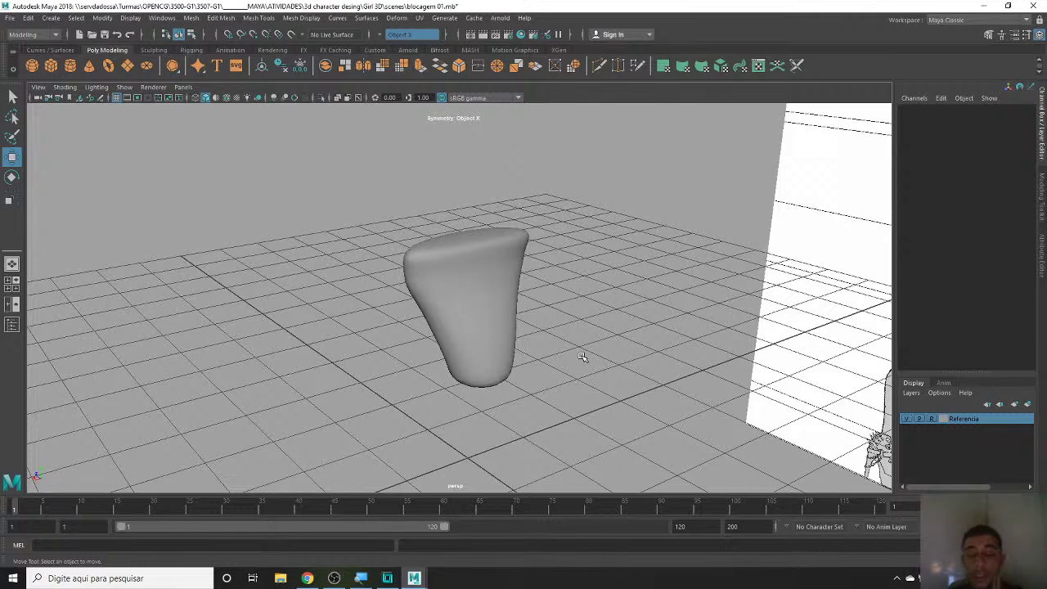
key("alt+Tab")
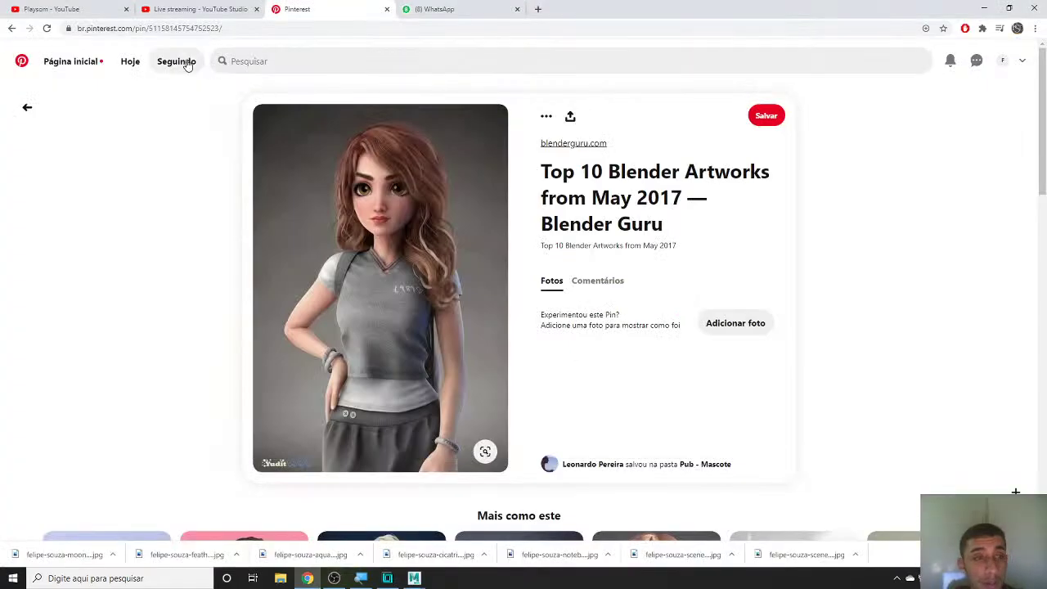
left_click(180, 9)
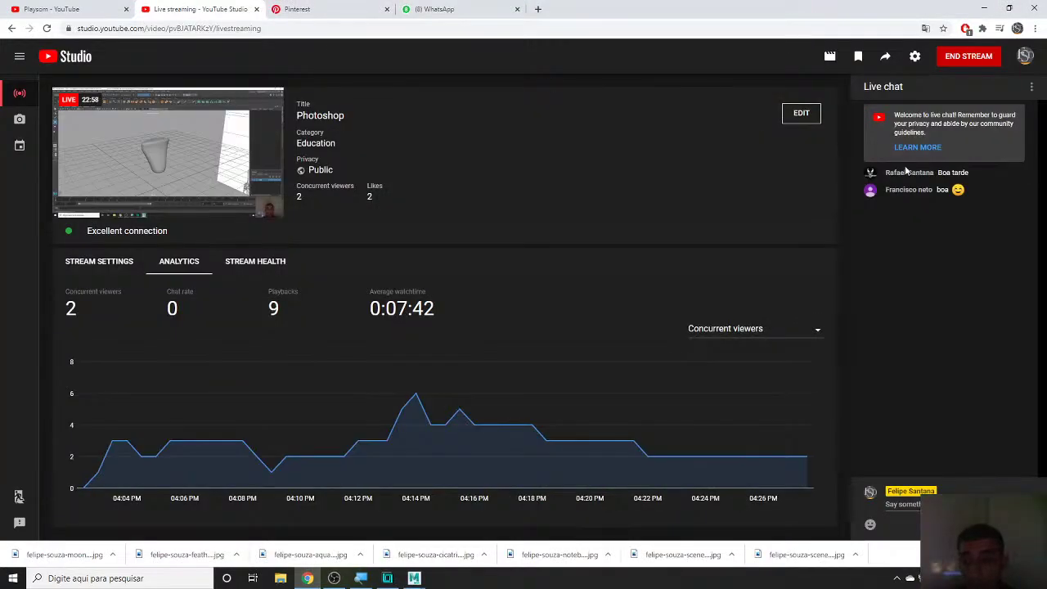
key("alt+Tab")
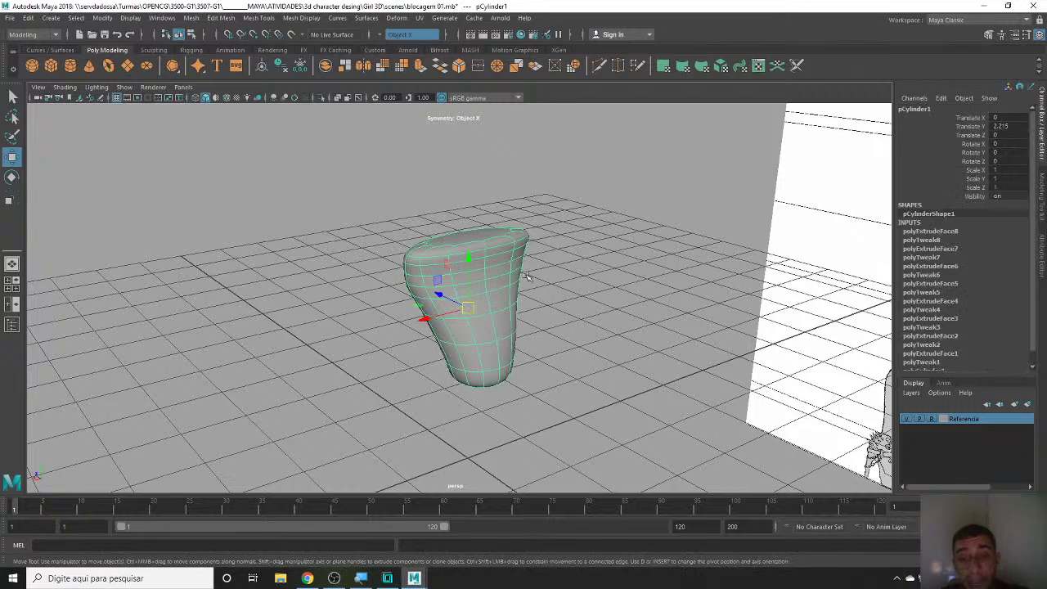
- Maximize the side view, display the mesh unsmoothed, and zoom in on the torso against the profile
left_click_drag(608, 326, 634, 318, "alt")
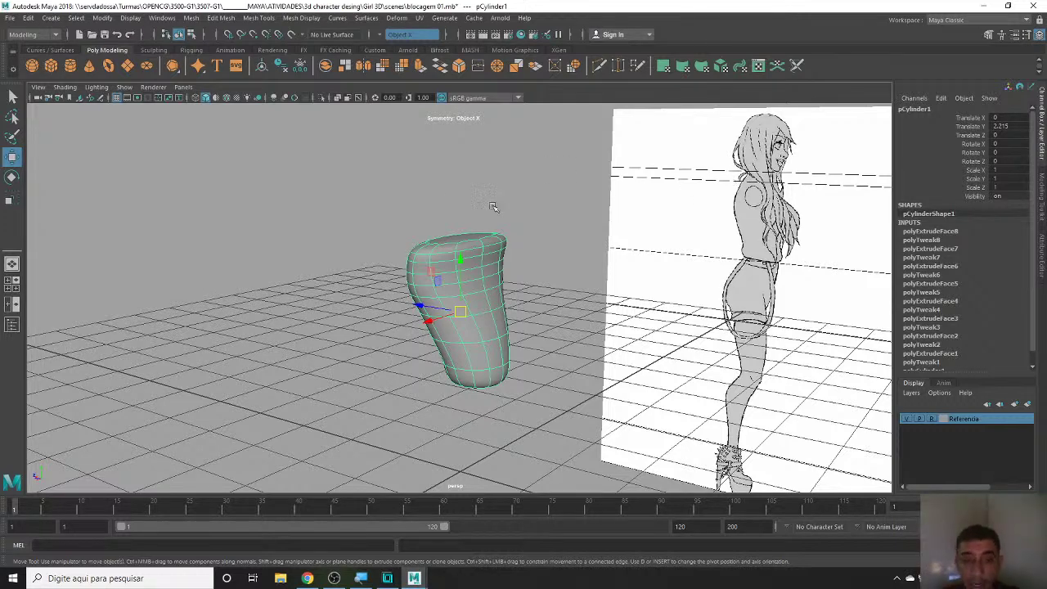
key("space")
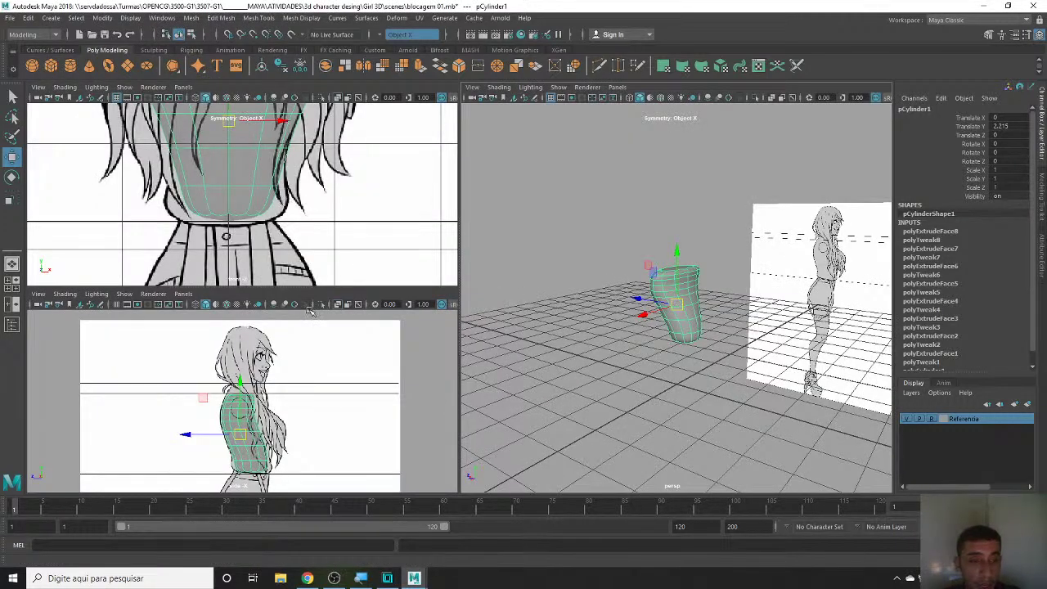
key("space")
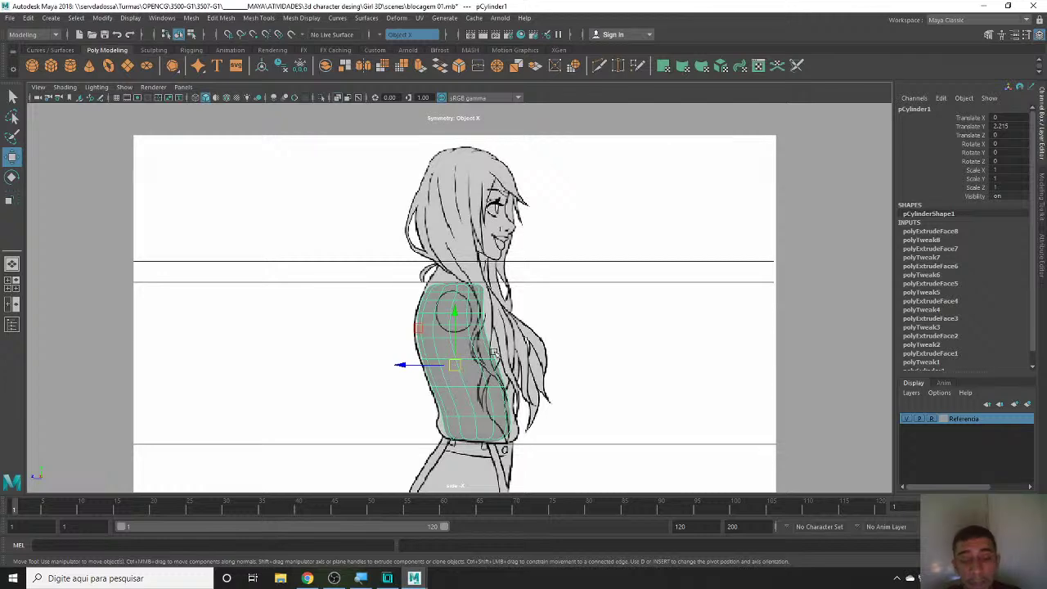
scroll(422, 316, "up", 3)
key("1")
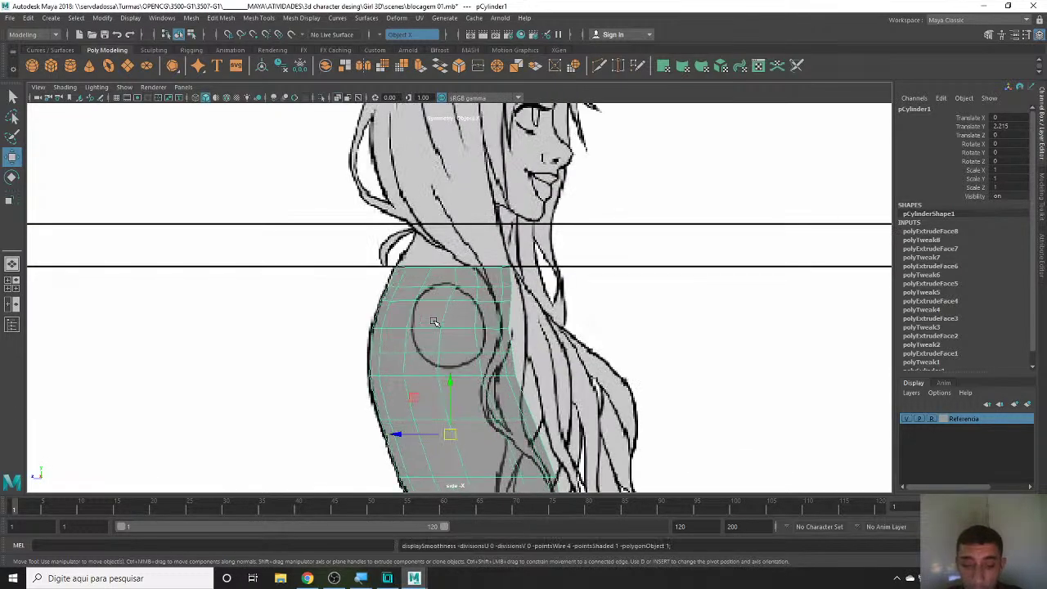
scroll(433, 319, "up", 2)
scroll(461, 325, "up", 1)
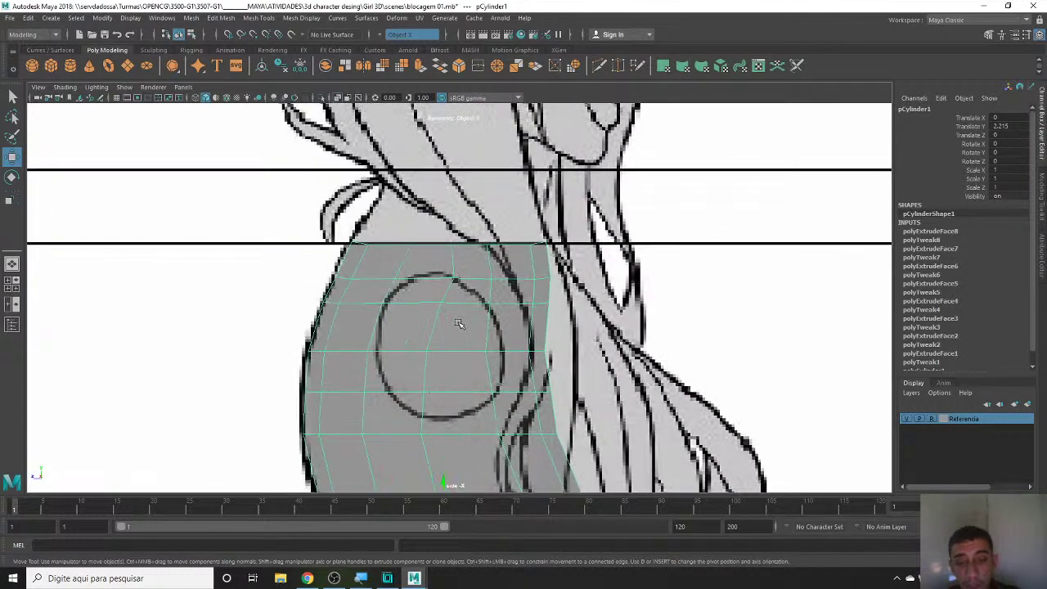
scroll(474, 231, "up", 1)
scroll(472, 225, "up", 1)
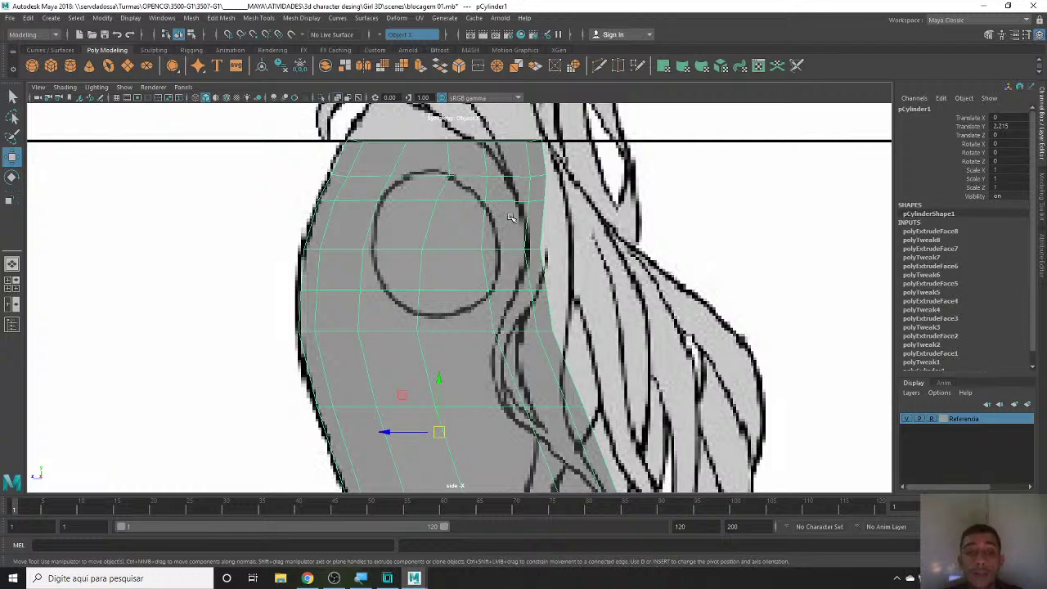
scroll(510, 216, "down", 5)
scroll(507, 270, "up", 1)
scroll(505, 311, "up", 2)
scroll(503, 332, "up", 1)
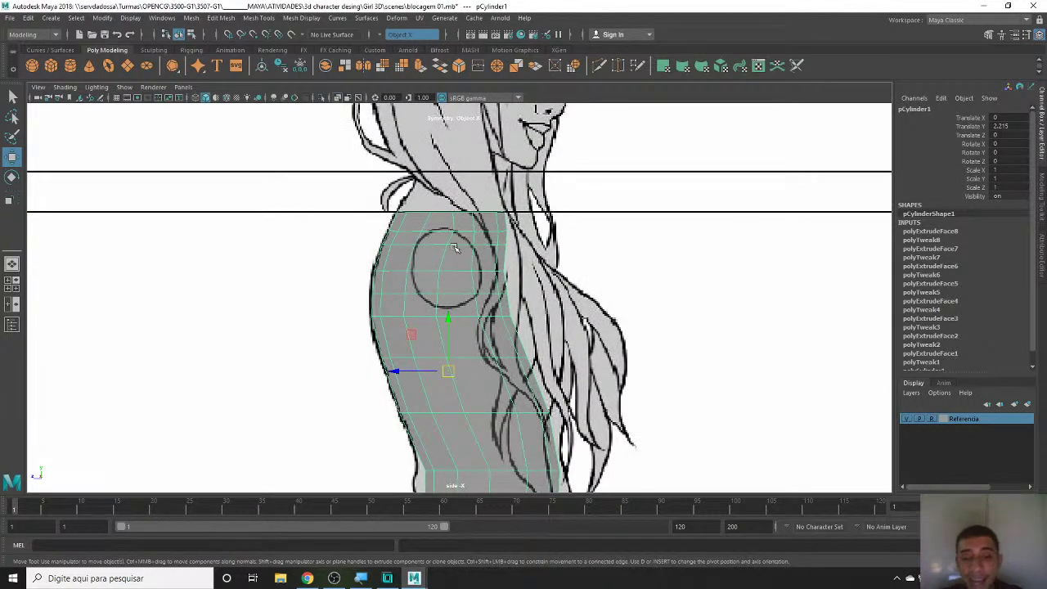
scroll(452, 242, "up", 2)
scroll(451, 229, "up", 1)
middle_click_drag(451, 222, 491, 273, "alt")
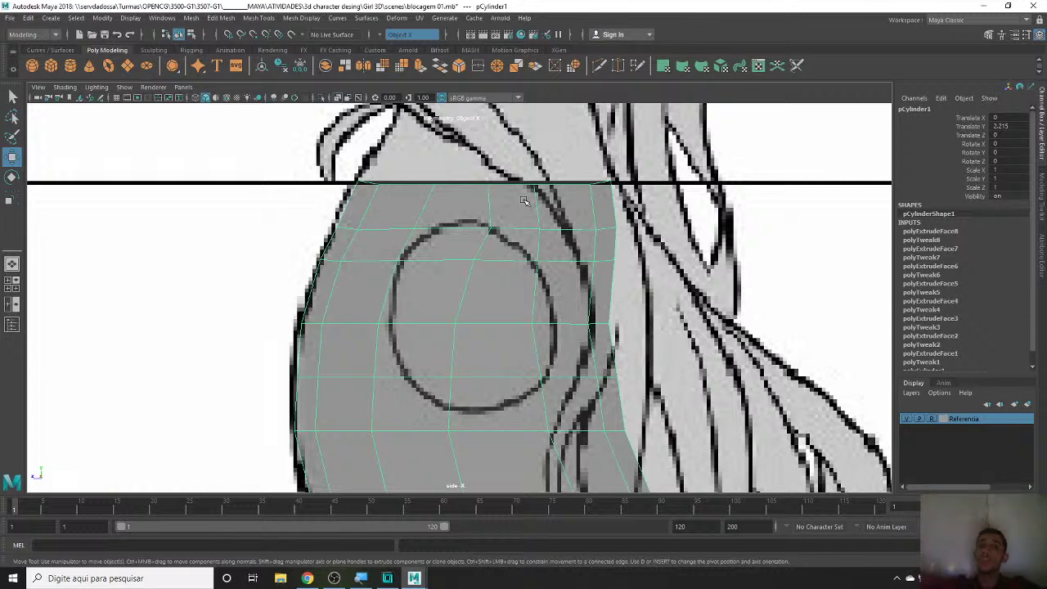
- Insert a new edge loop across the upper torso and lower it to follow the side outline
right_click(497, 264)
left_click(467, 264)
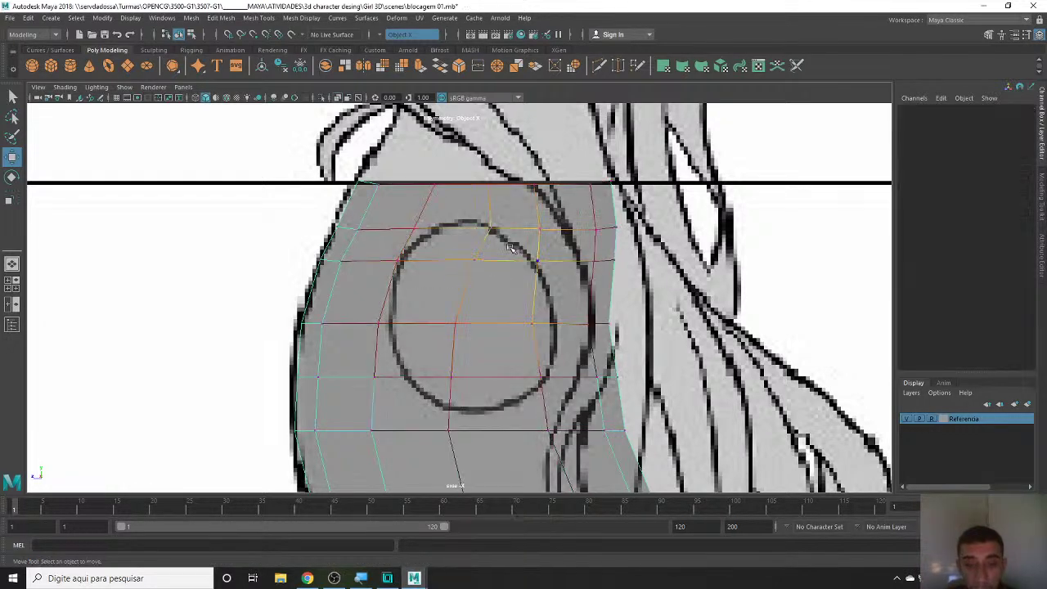
key("b")
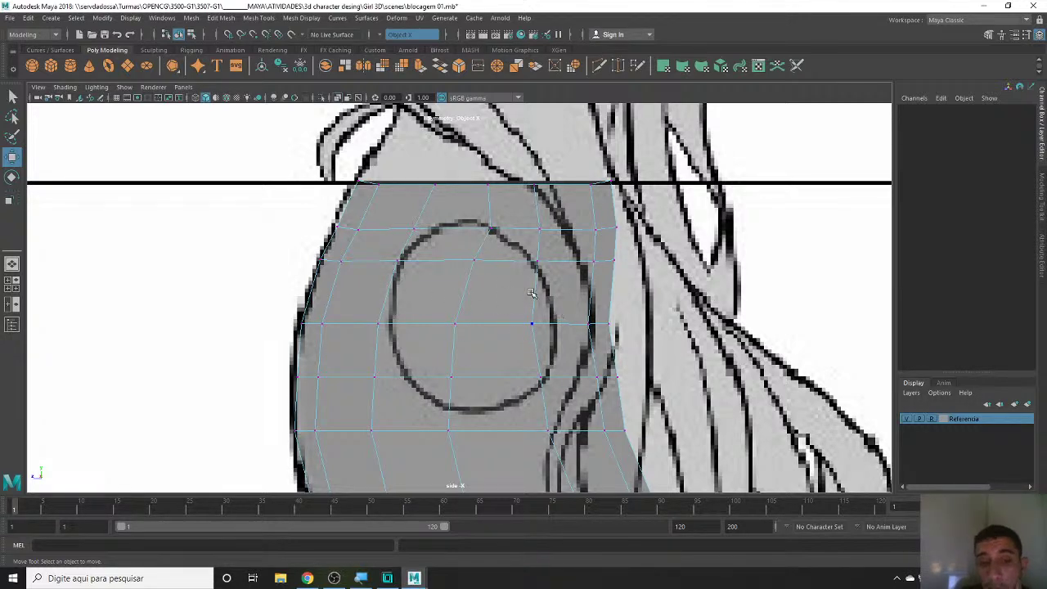
right_click_drag(519, 294, 493, 367, "shift")
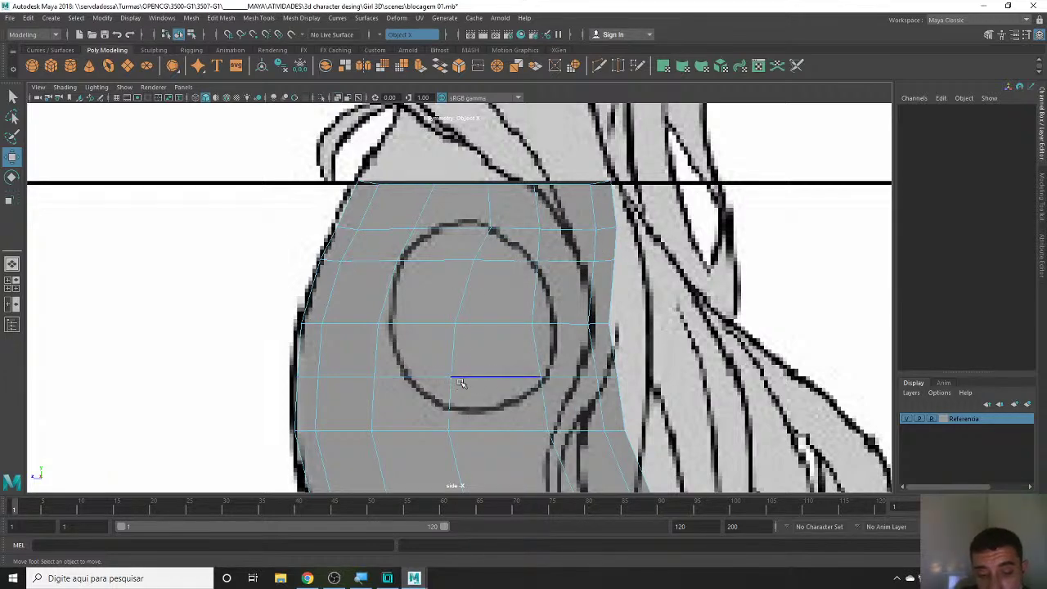
scroll(478, 380, "down", 5)
scroll(491, 351, "up", 2)
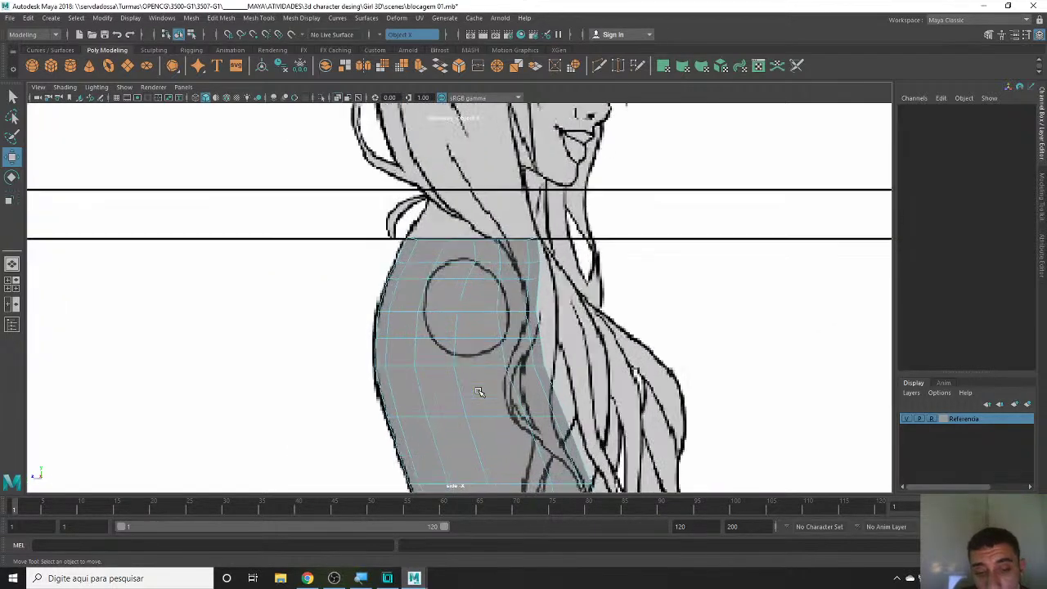
scroll(493, 349, "up", 2)
scroll(493, 349, "down", 4)
scroll(474, 295, "up", 3)
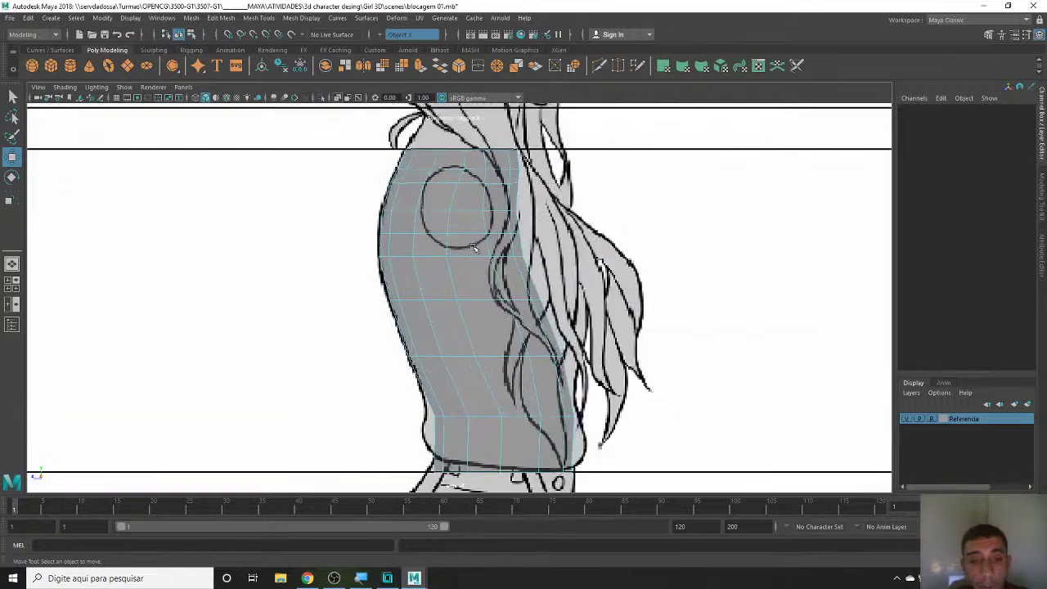
scroll(460, 238, "up", 3)
left_click(462, 219)
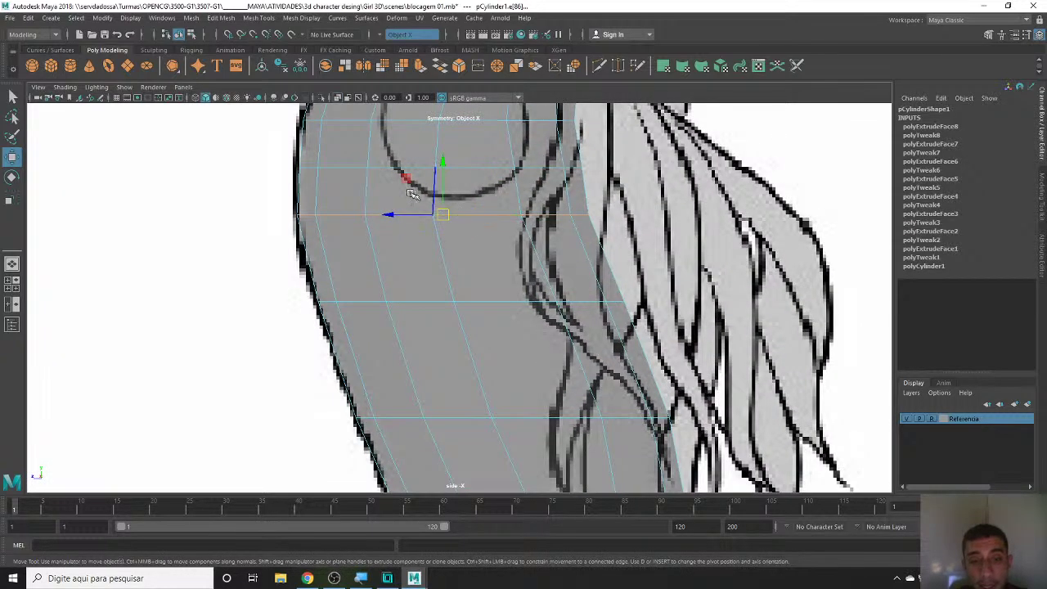
middle_click_drag(406, 179, 411, 201)
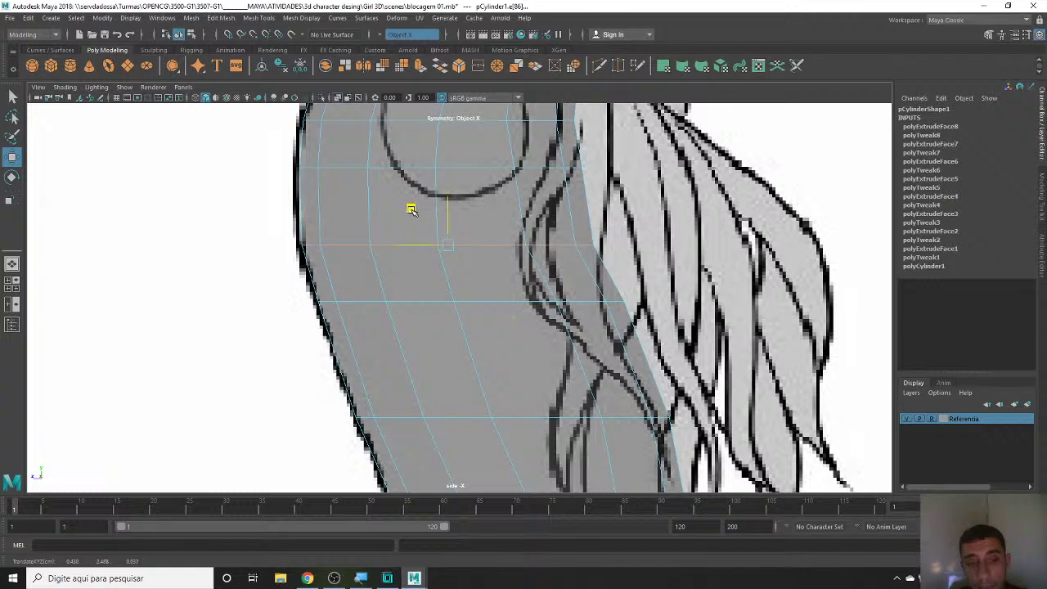
middle_click_drag(411, 201, 427, 279)
- Align horizontal edges with the bottom and top of the shoulder circle
left_click(473, 239)
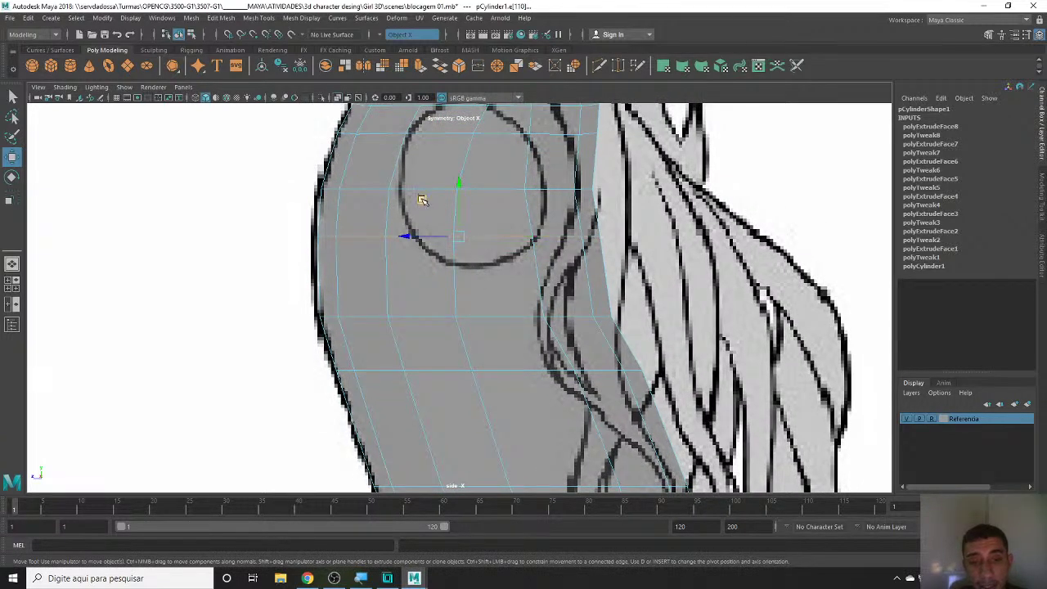
middle_click_drag(421, 200, 417, 228)
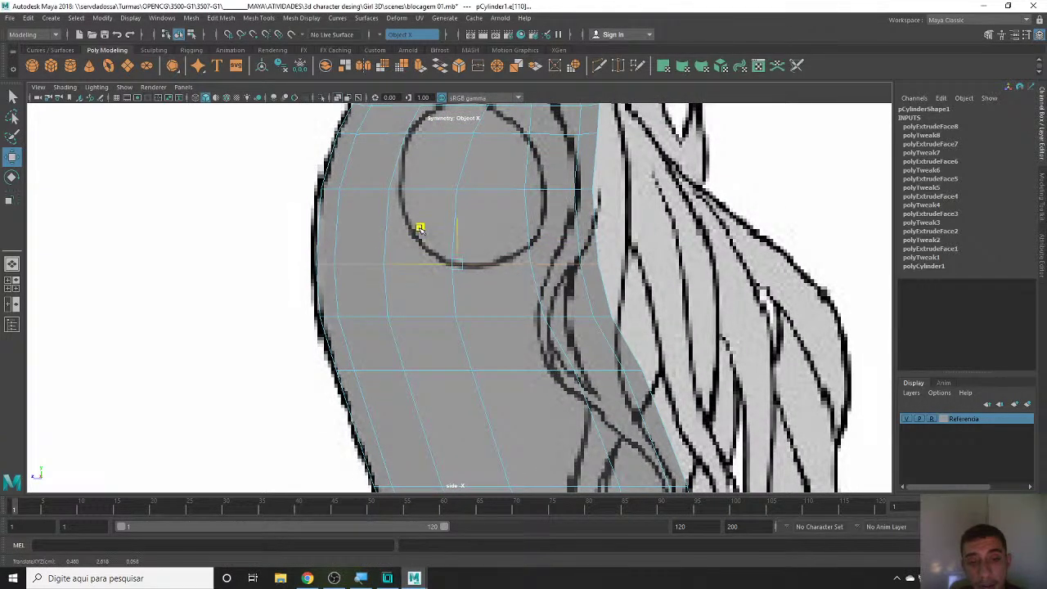
middle_click_drag(474, 266, 514, 304, "alt")
scroll(499, 272, "up", 2)
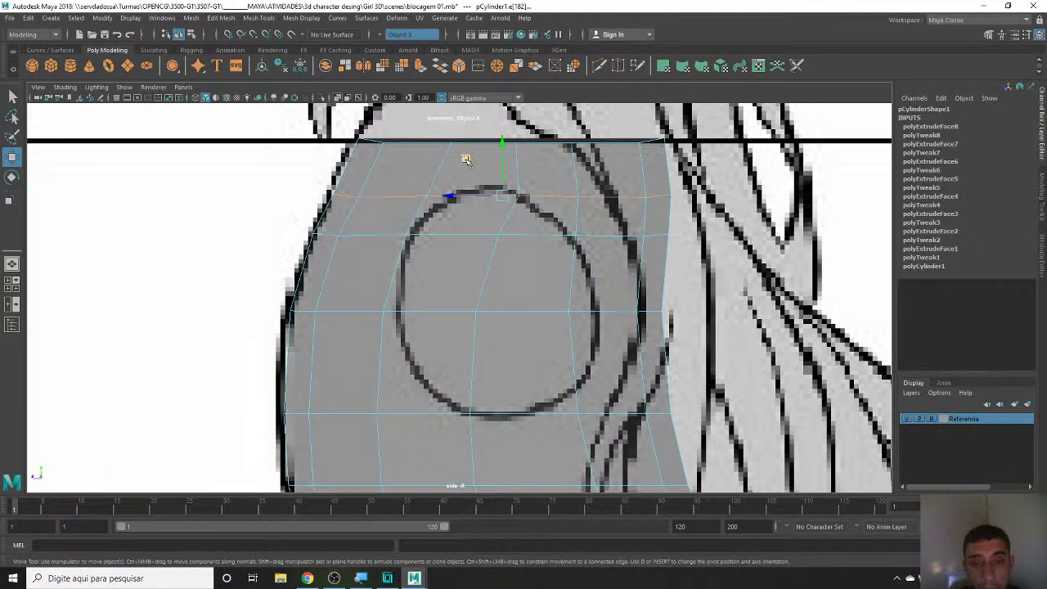
middle_click_drag(465, 158, 463, 139)
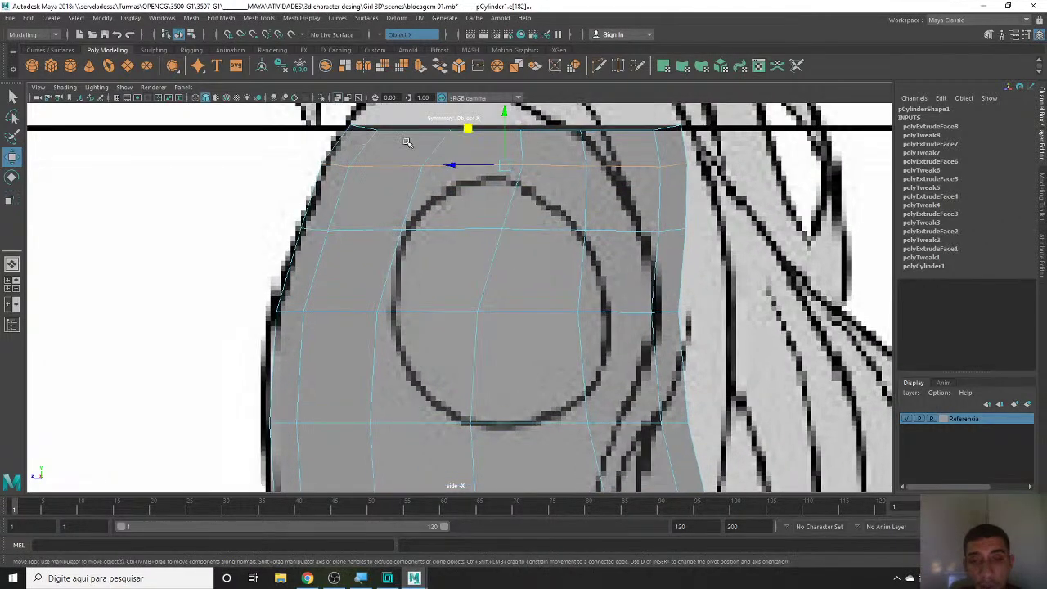
scroll(352, 210, "up", 2)
scroll(360, 214, "up", 1)
- In vertex mode, select the torso's top-left and top-right corner vertices, then clear the selection
right_click(319, 200)
left_click(319, 200)
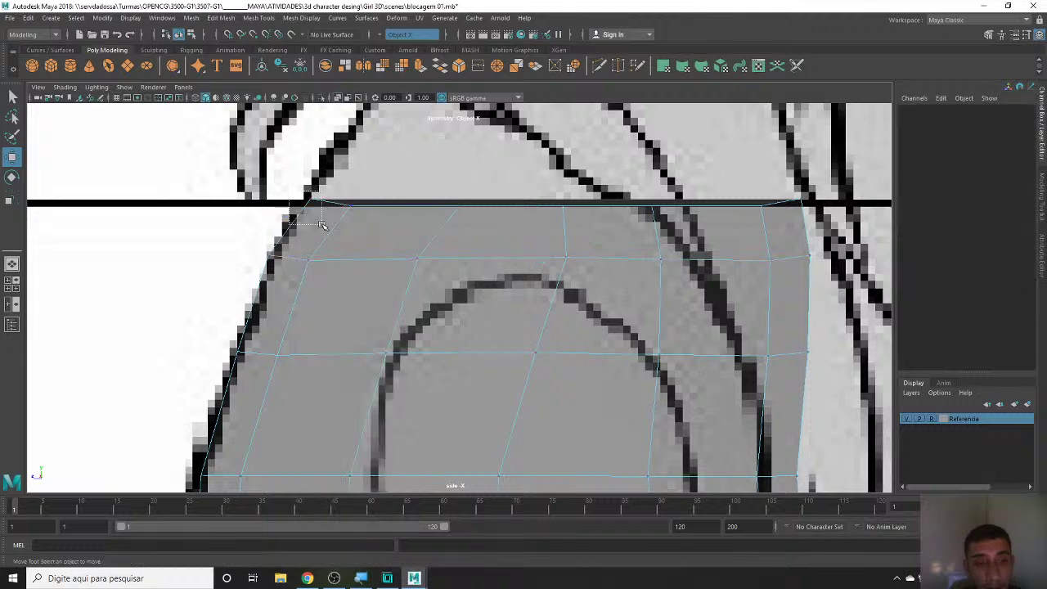
left_click_drag(314, 221, 266, 174)
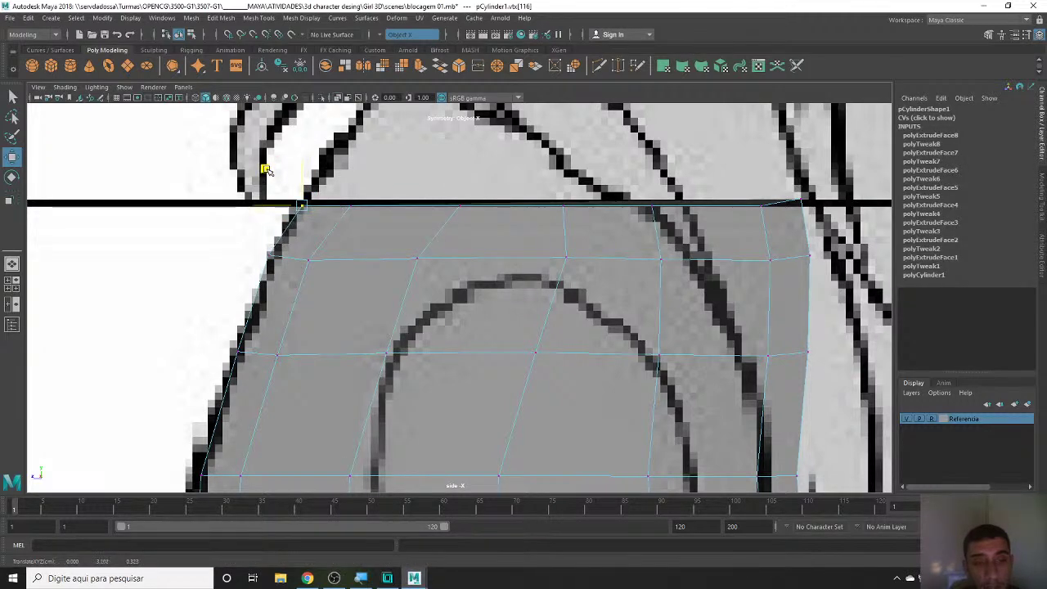
key("w")
mouse_move(809, 211)
left_mouse_down()
mouse_move(790, 169)
mouse_move(801, 174)
left_mouse_up()
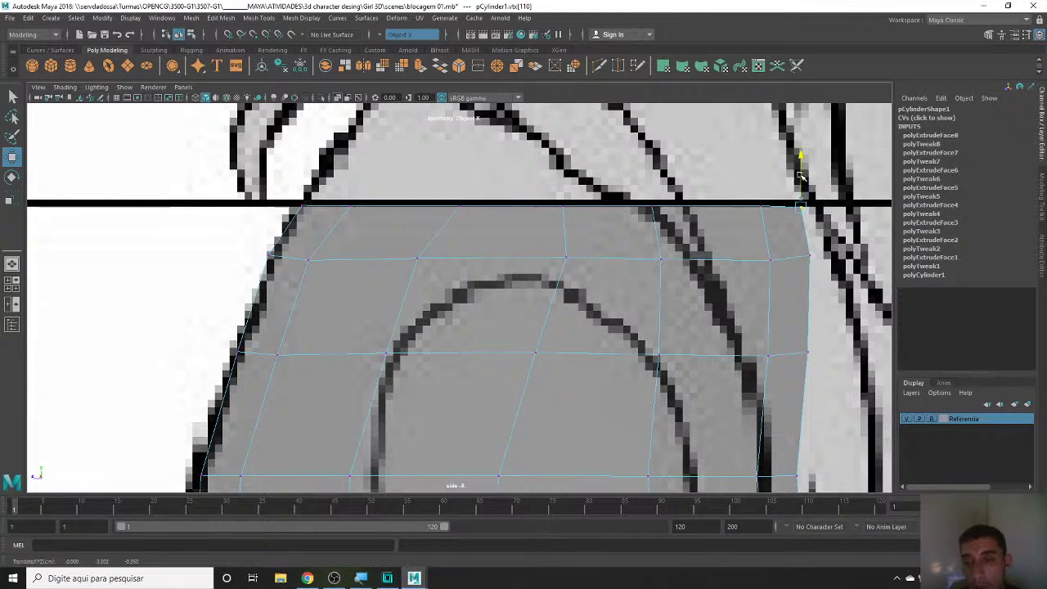
left_click(800, 178)
scroll(800, 178, "down", 2)
scroll(742, 296, "down", 3)
scroll(554, 309, "down", 2)
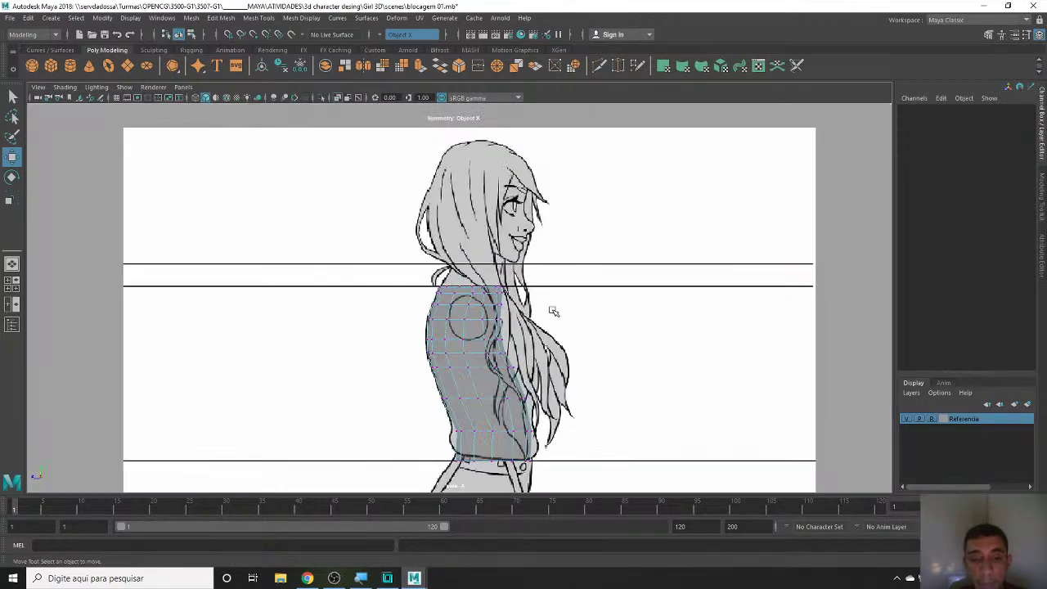
scroll(462, 337, "up", 5)
scroll(462, 338, "up", 2)
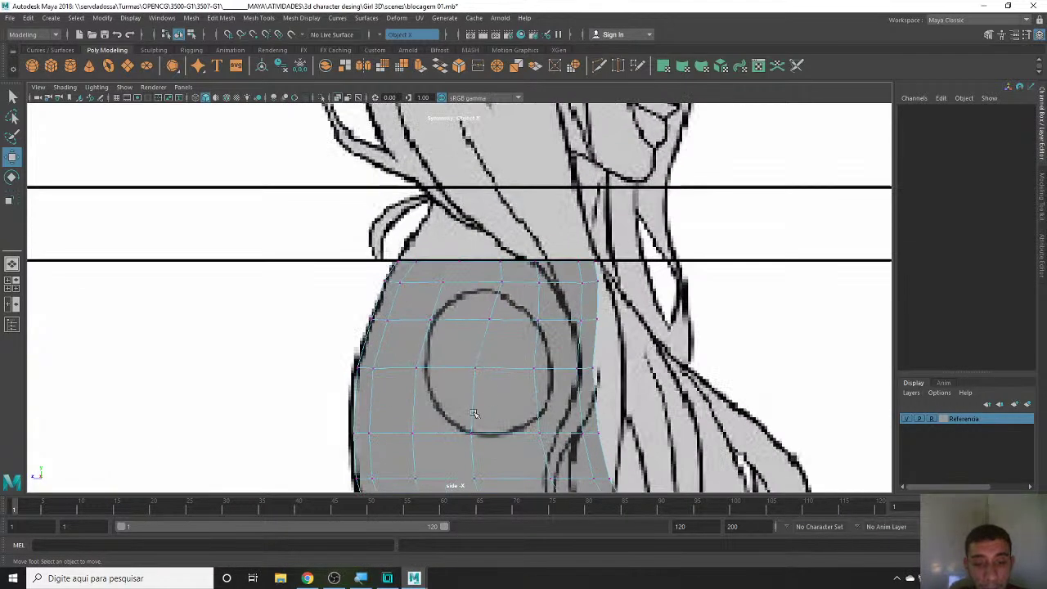
- Nudge the circle's middle edge up, then raise and slightly narrow the top edge toward the shoulder line
left_click(495, 369)
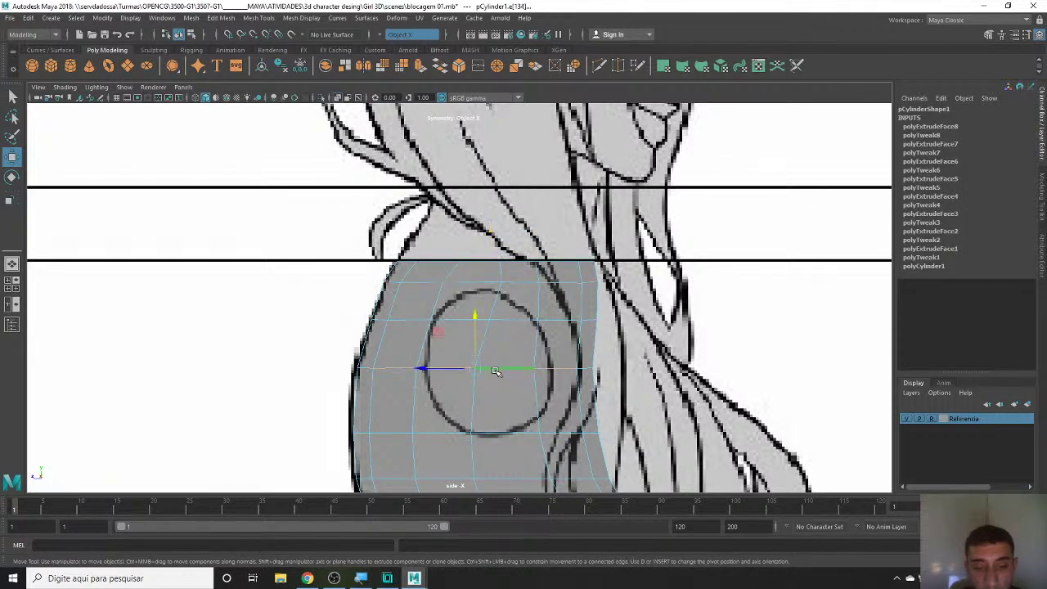
left_click_drag(474, 342, 473, 334)
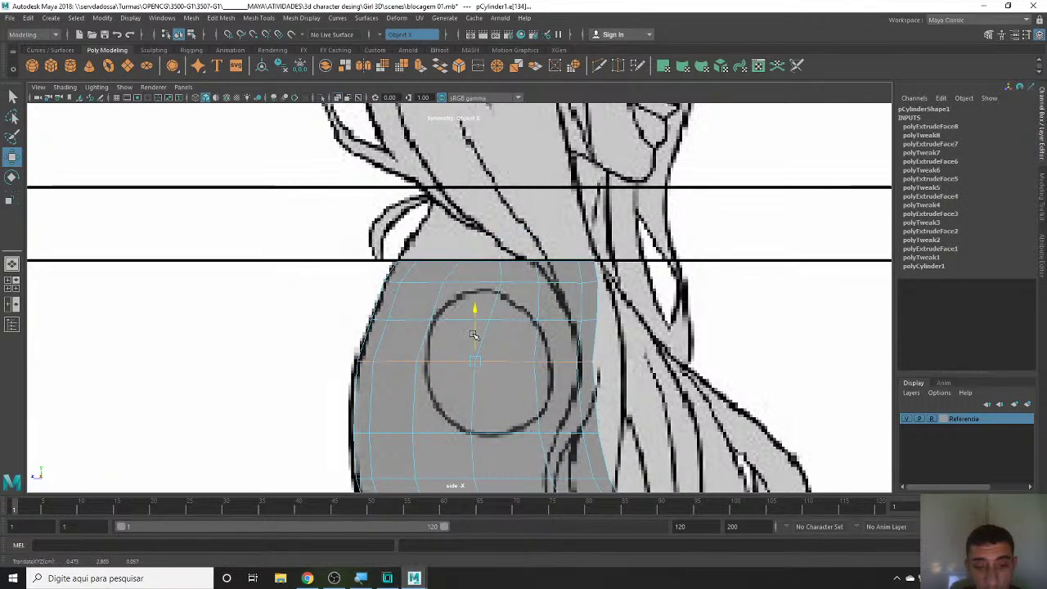
left_click(512, 327)
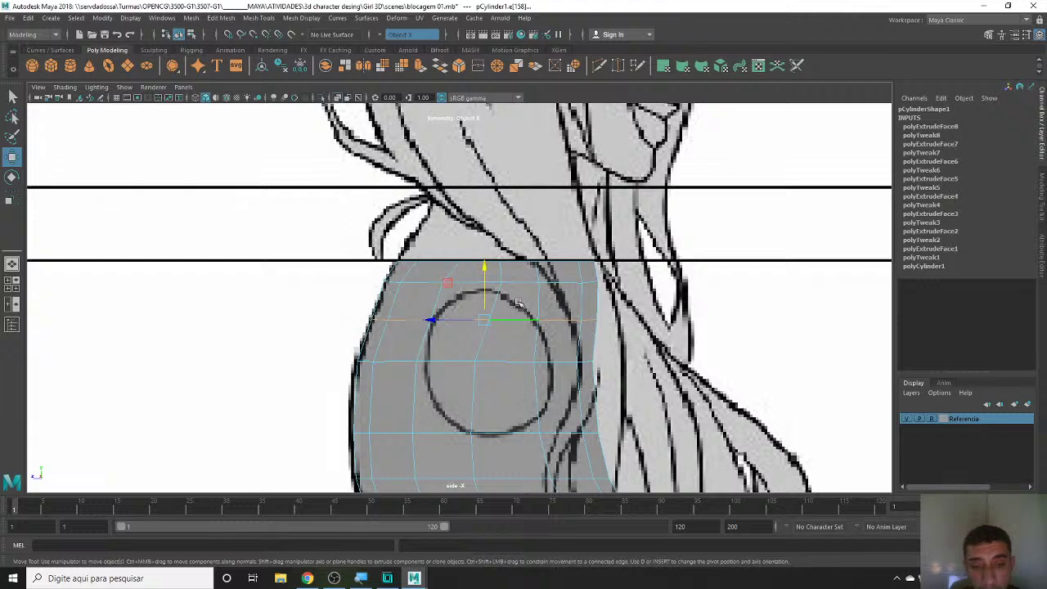
left_click_drag(493, 254, 493, 244)
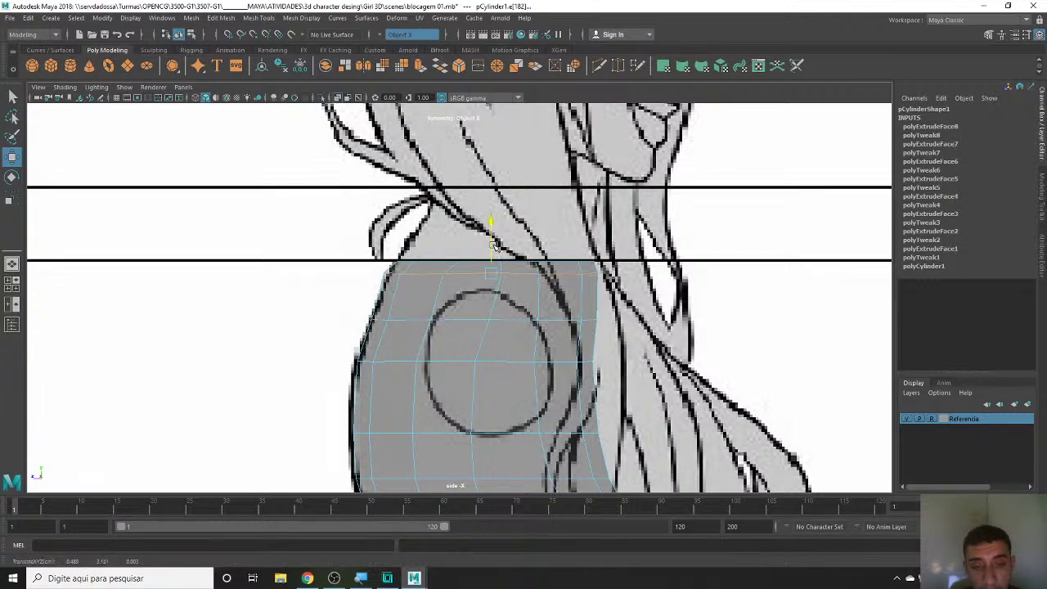
key("r")
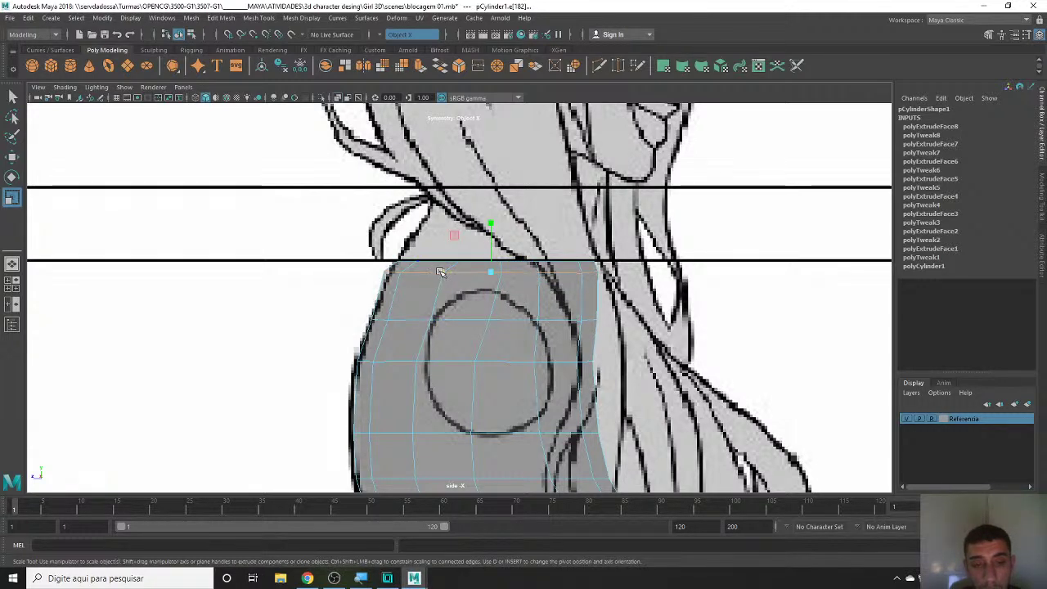
left_click_drag(439, 272, 442, 273)
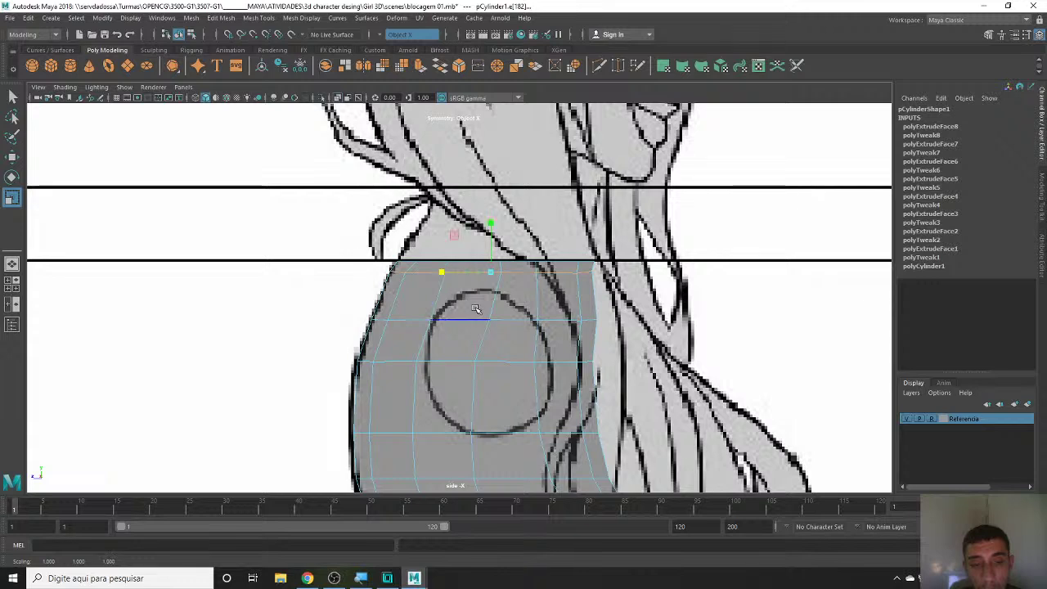
key("w")
left_click_drag(483, 301, 485, 266)
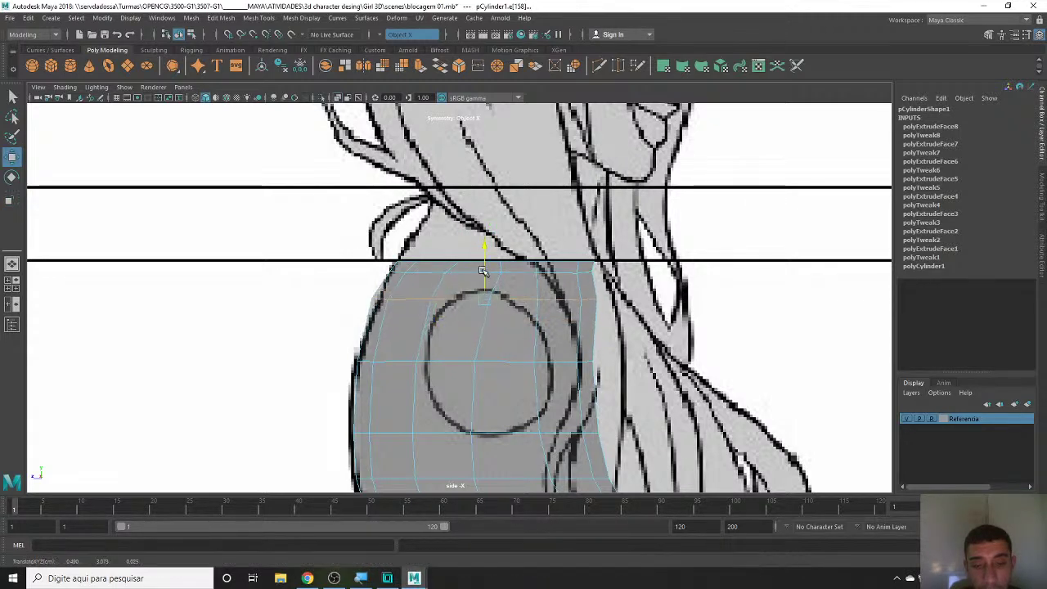
right_click_drag(396, 294, 353, 278)
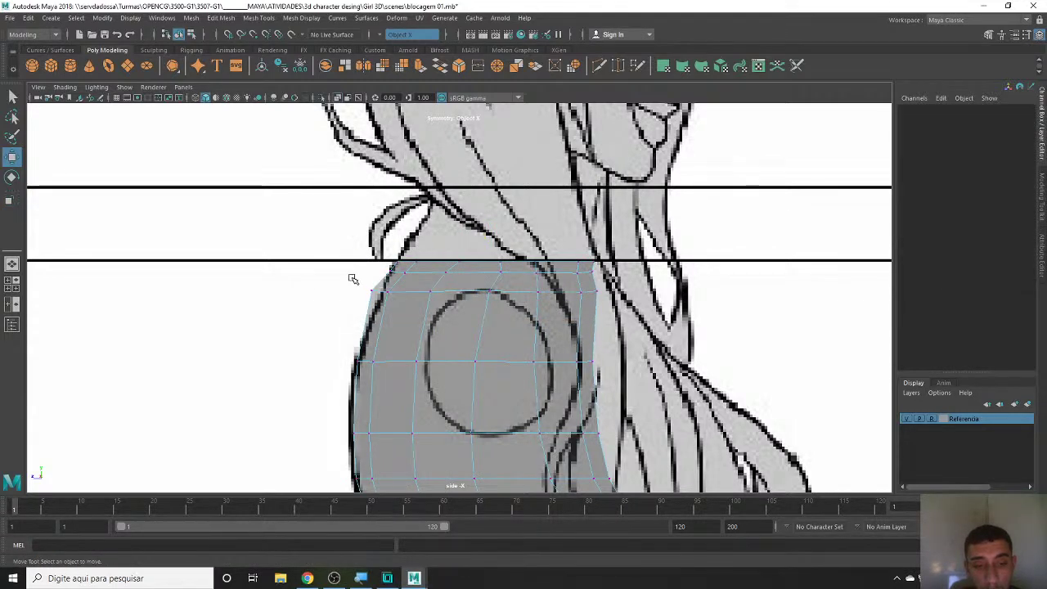
- Tuck the top-row left and right shoulder vertices onto the back outline
left_click_drag(374, 276, 397, 302)
scroll(315, 242, "up", 3)
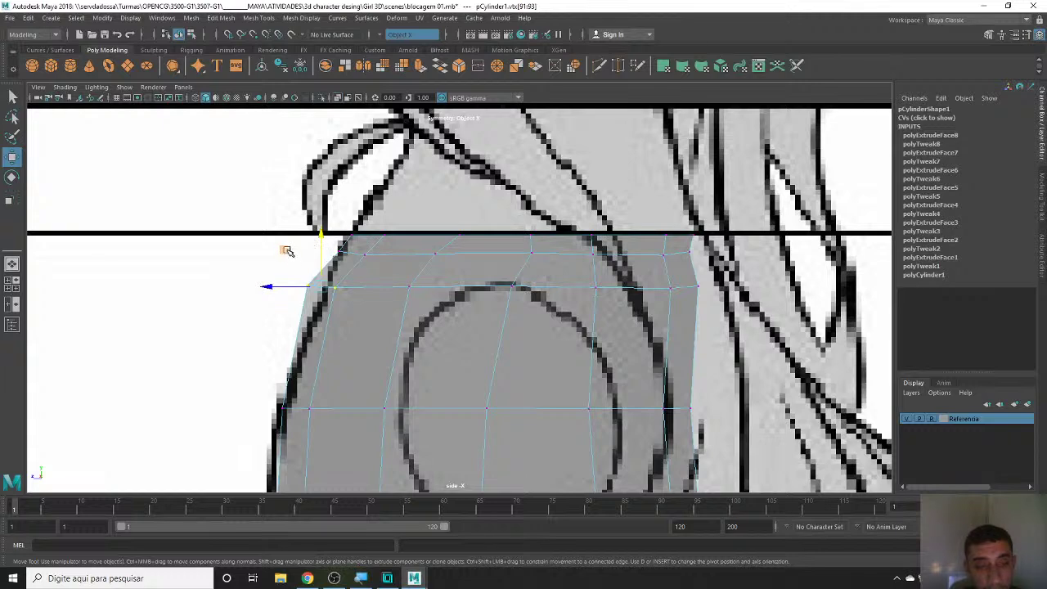
left_click_drag(286, 250, 296, 260)
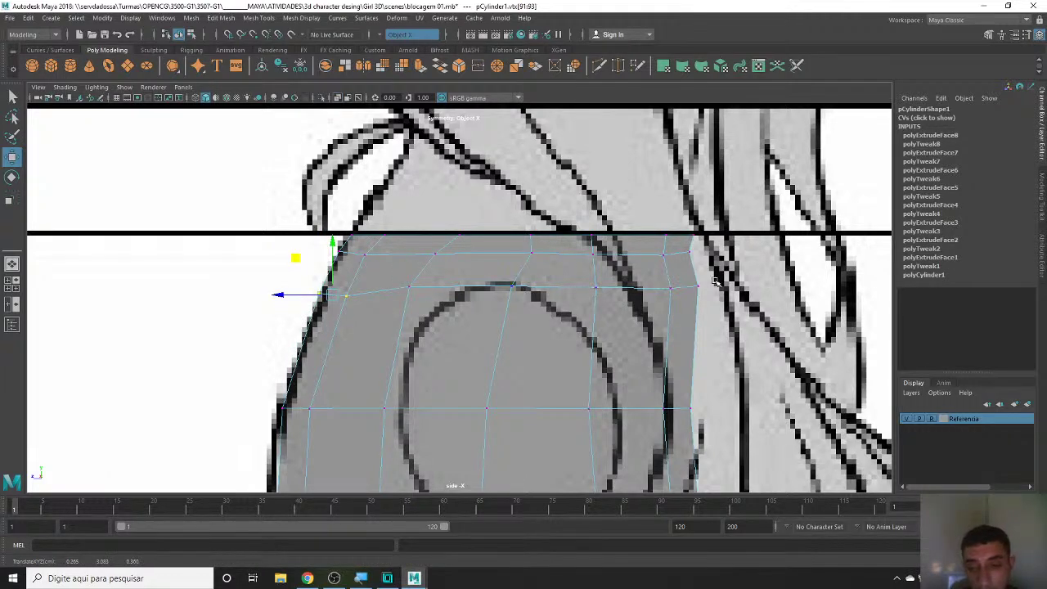
left_click(671, 295)
left_click_drag(685, 260, 685, 270)
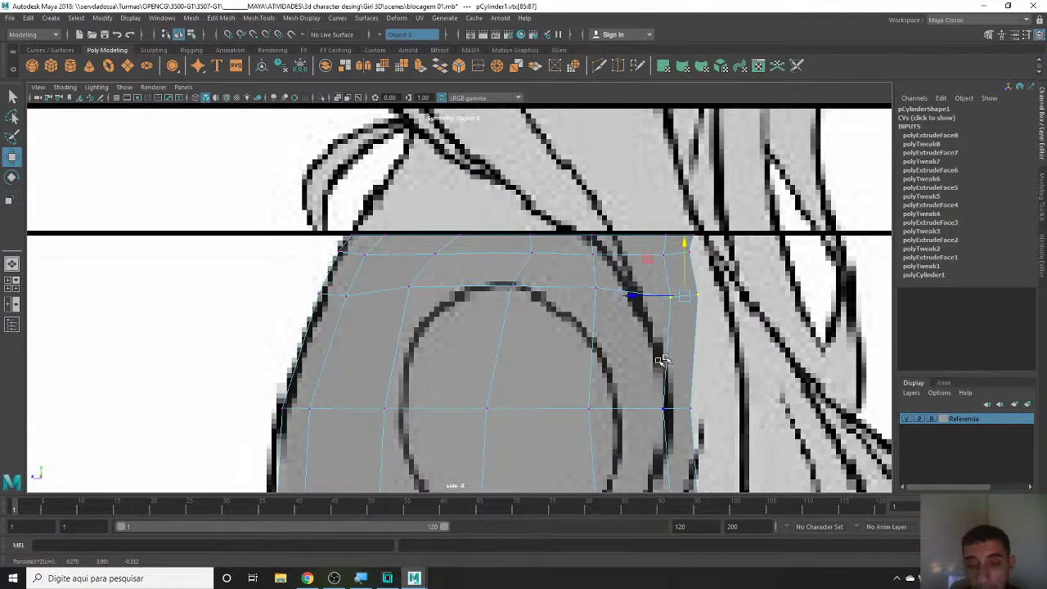
- Move the six vertices around the shoulder circle onto its circular outline
middle_click_drag(660, 359, 575, 257, "alt")
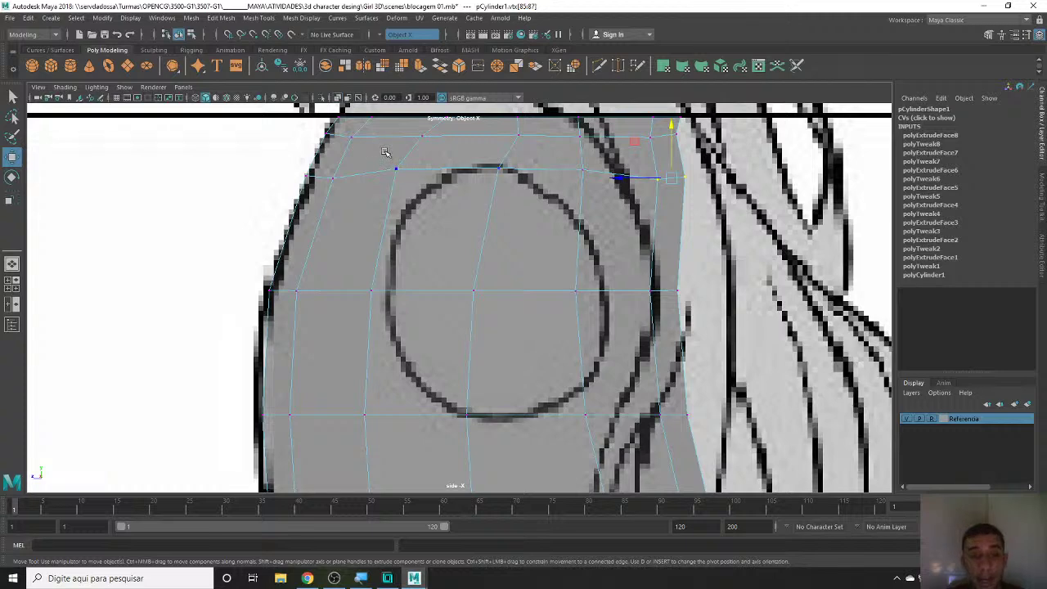
left_click(395, 169)
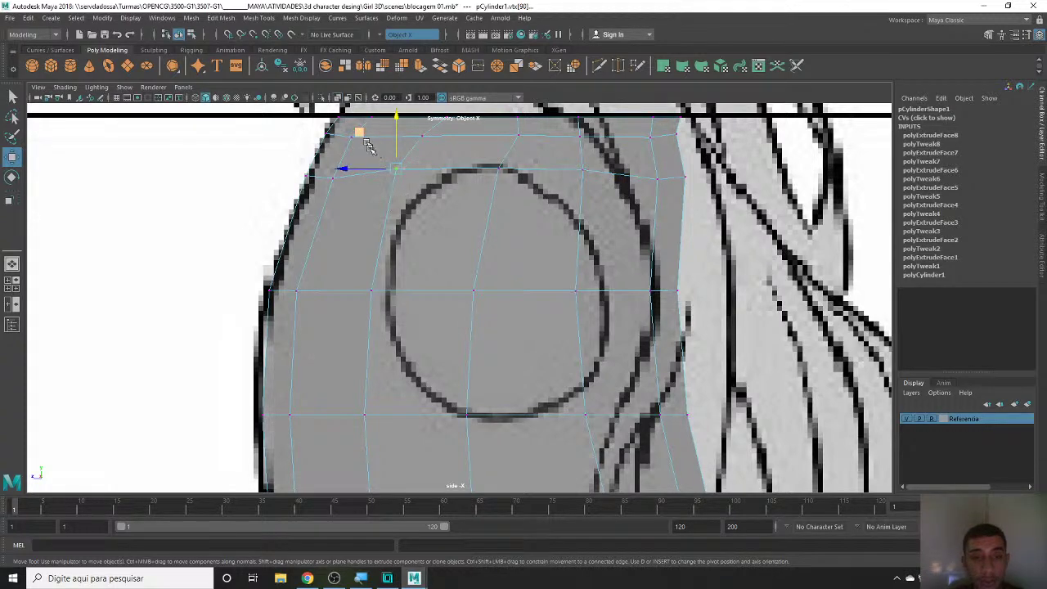
left_click_drag(366, 140, 373, 169)
left_click(581, 169)
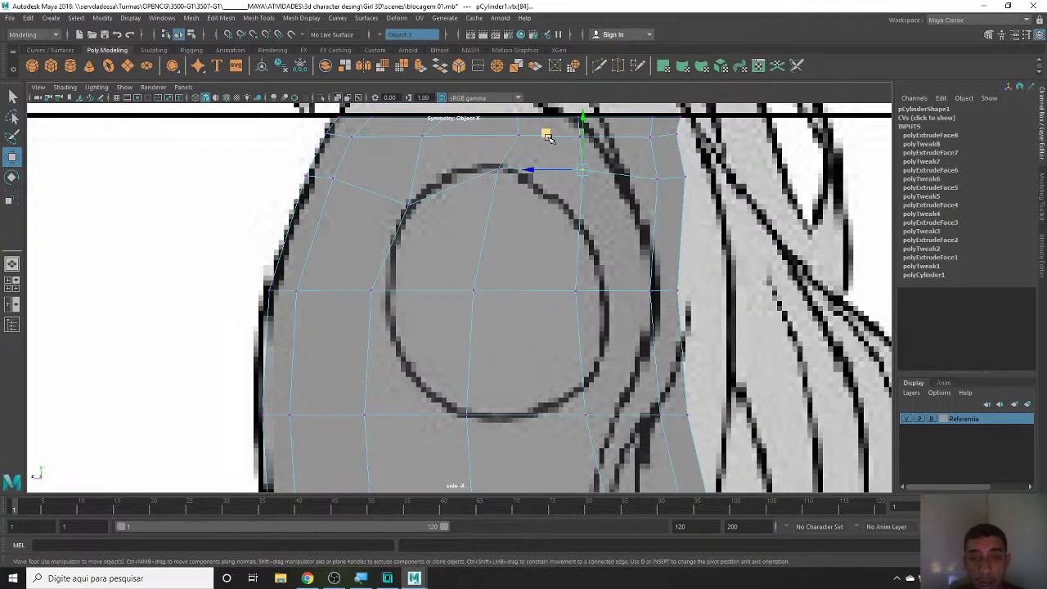
left_click_drag(548, 138, 542, 191)
left_click(585, 414)
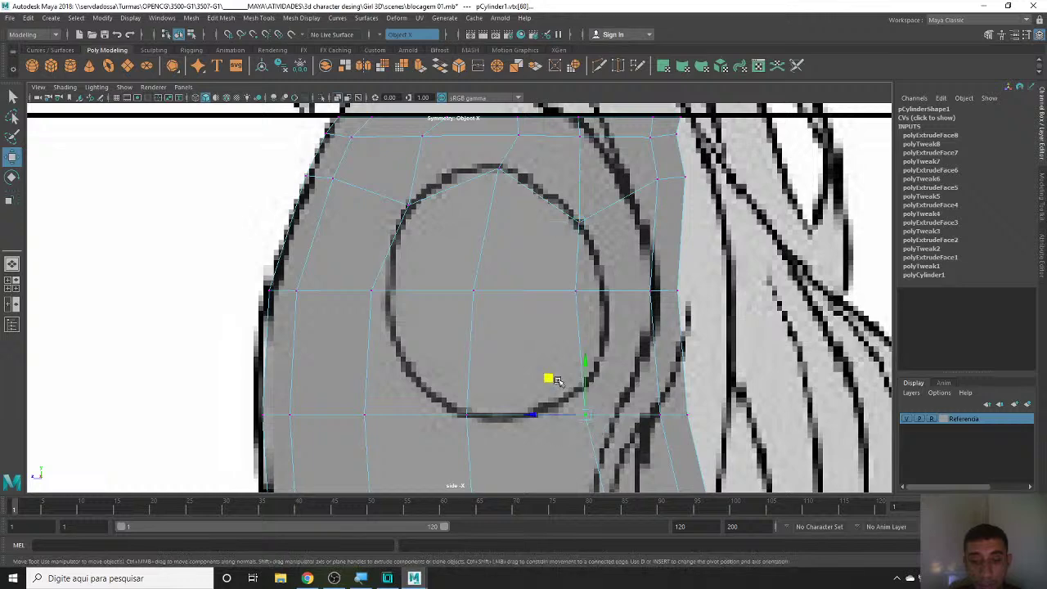
left_click_drag(549, 379, 543, 357)
left_click(575, 289)
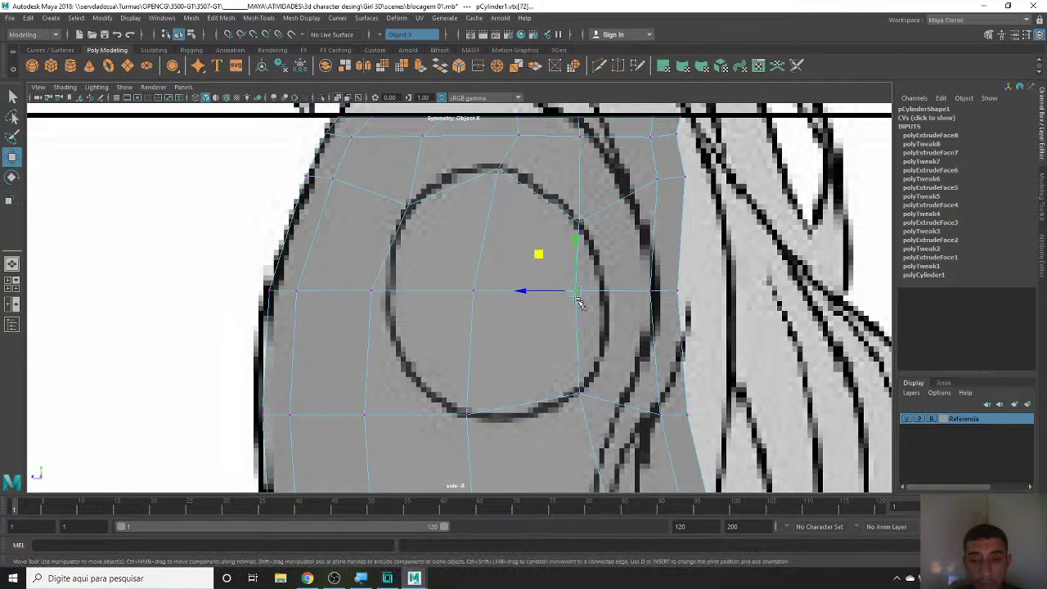
left_click_drag(539, 254, 569, 265)
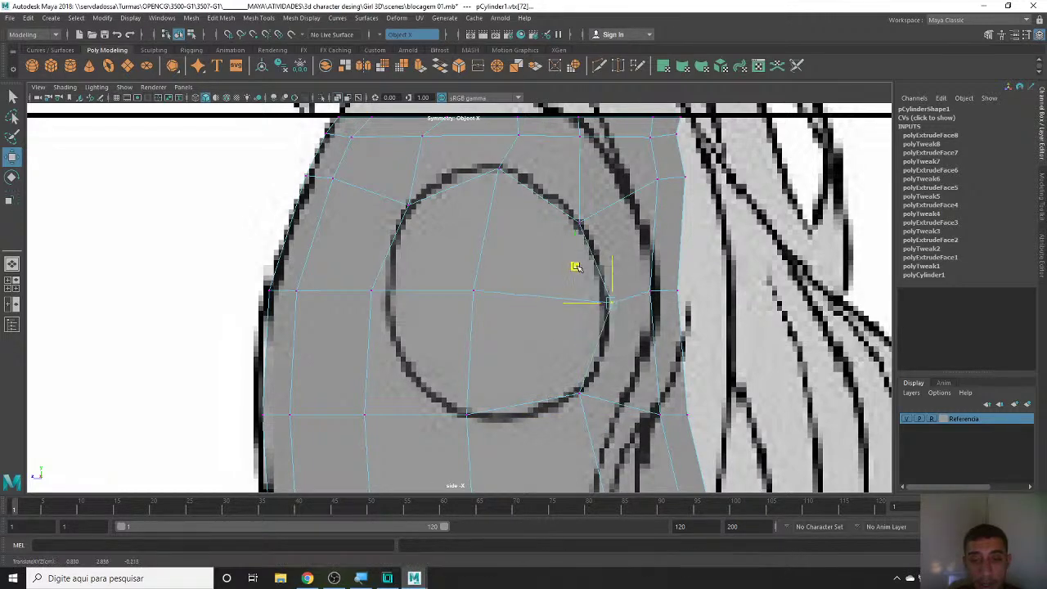
left_click(342, 270)
left_click_drag(330, 290, 340, 293)
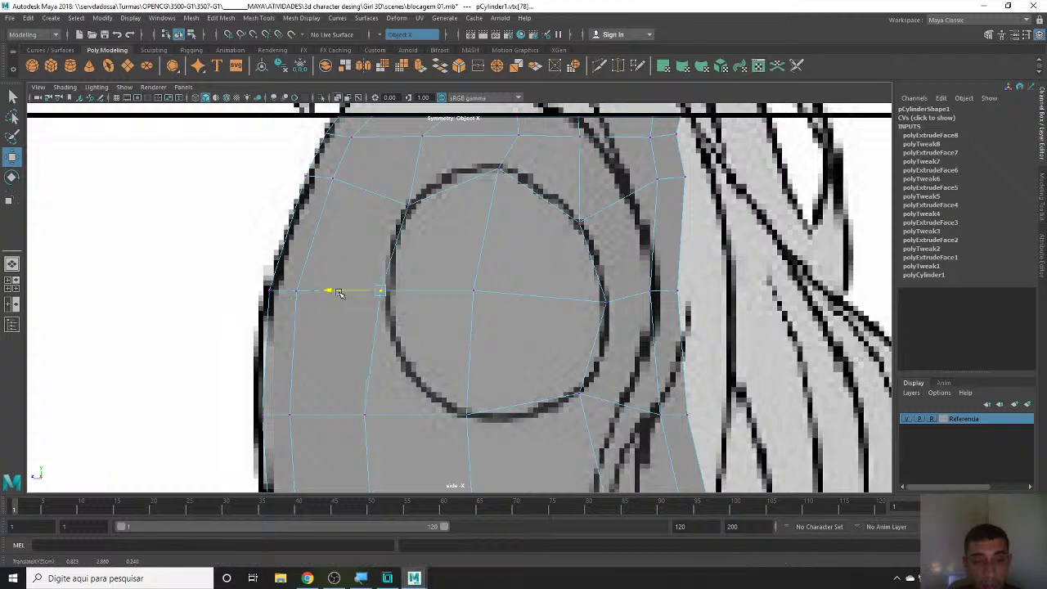
left_click(356, 402)
middle_click_drag(325, 378, 372, 347)
- Undo the last selection change and vertex move while checking the mesh in perspective
key("space")
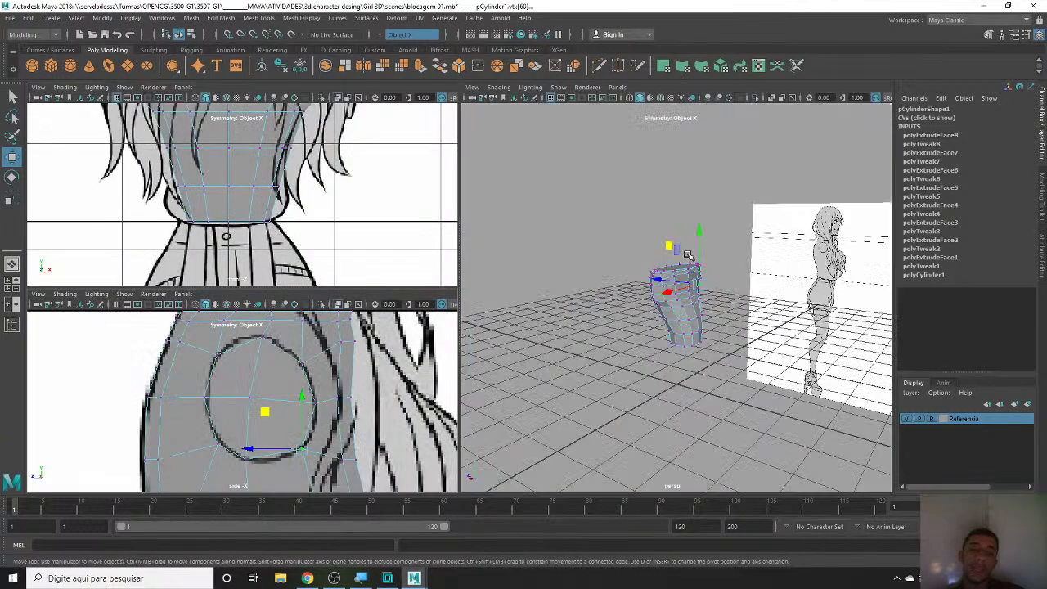
key("space")
left_click_drag(649, 344, 510, 343, "alt")
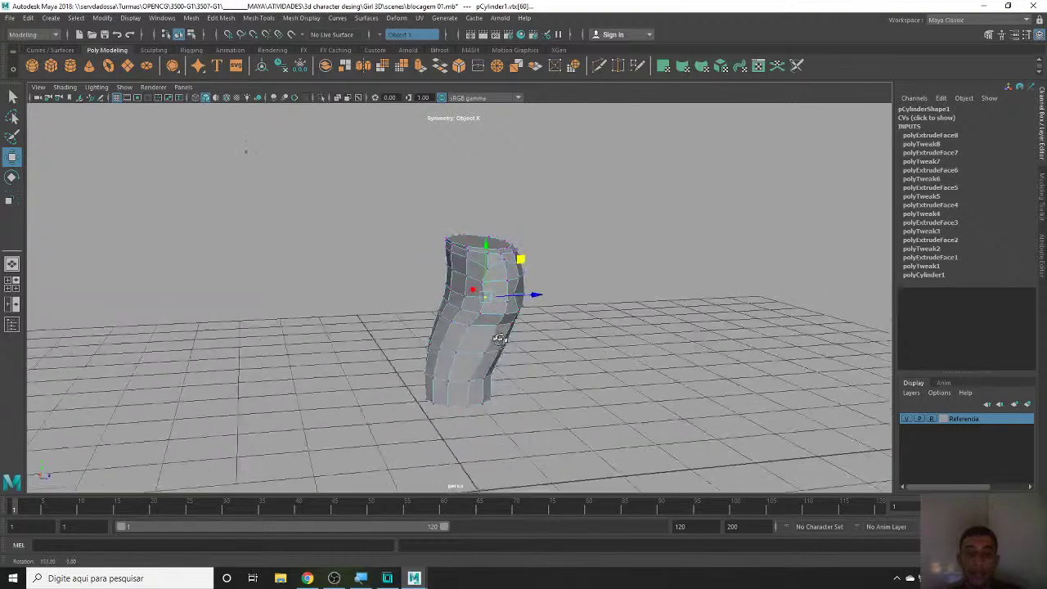
key("ctrl+z")
key("ctrl+z")
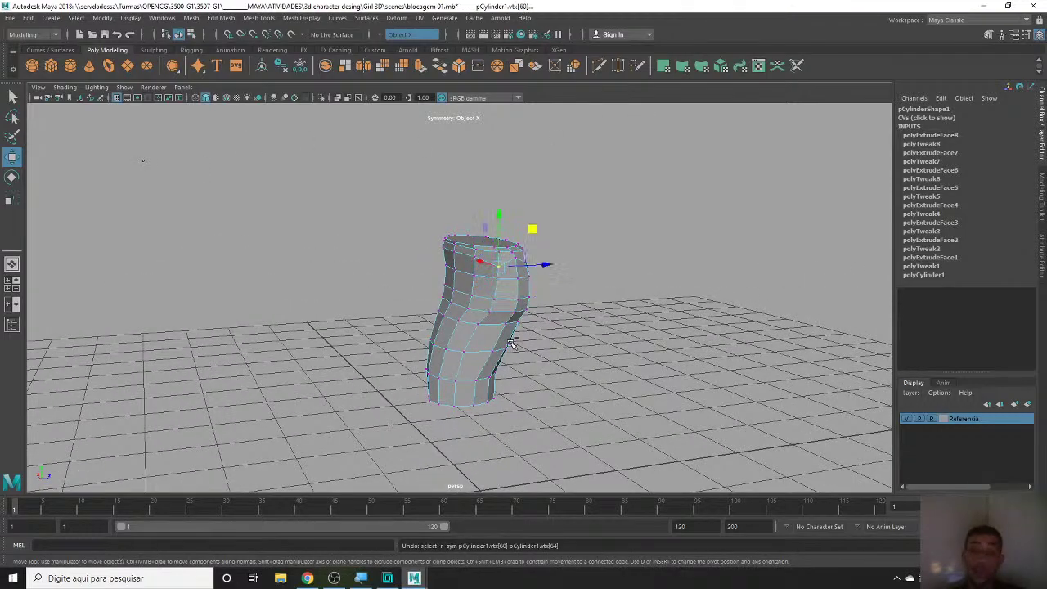
key("ctrl+z")
left_click_drag(510, 344, 605, 337, "alt")
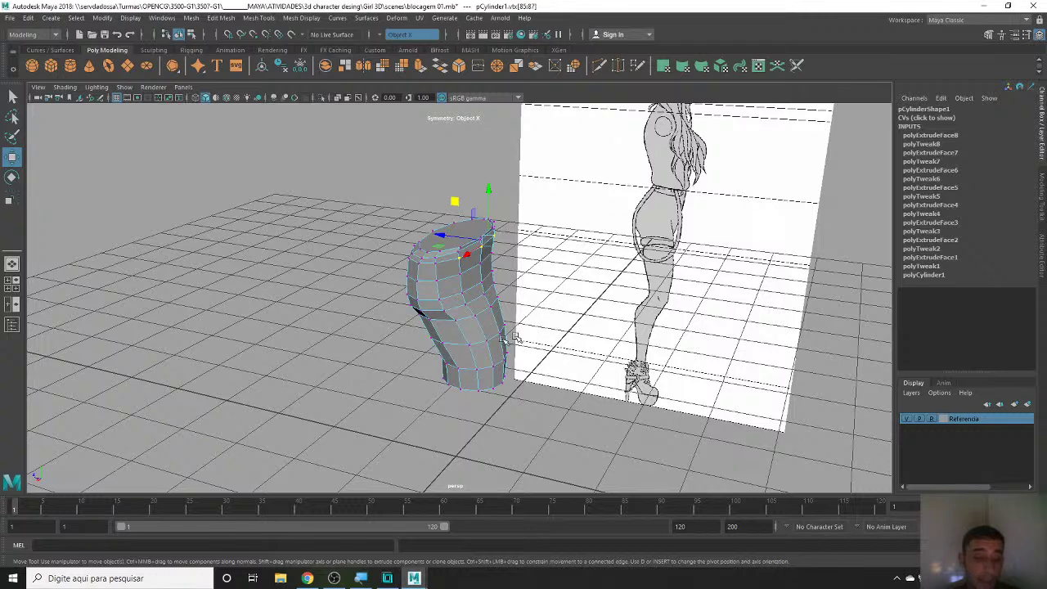
key("space")
key("space")
- In Face mode, select the two faces inside the shoulder circle in the side view
right_click(509, 264)
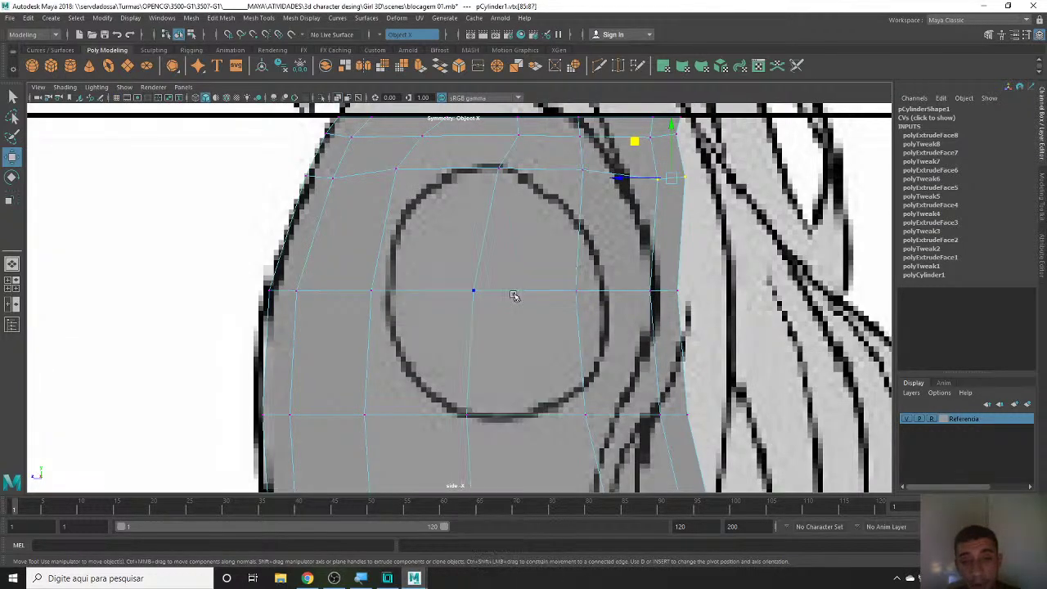
key("F11")
left_click(448, 247)
left_click(437, 327, "shift")
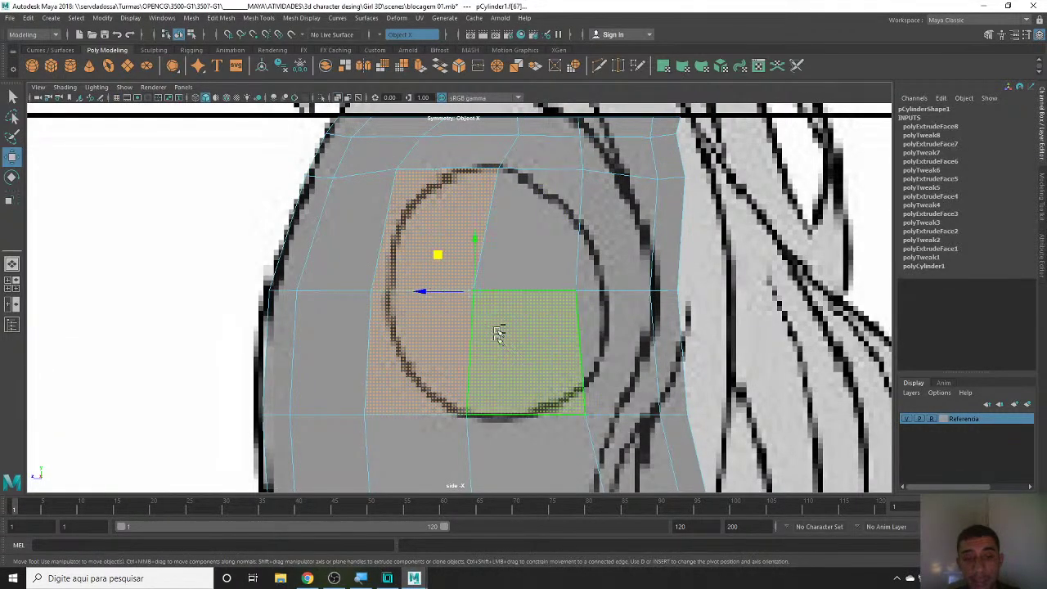
key("space")
mouse_move(651, 320)
left_mouse_down("alt")
mouse_move(664, 332)
mouse_move(777, 316)
left_mouse_up("alt")
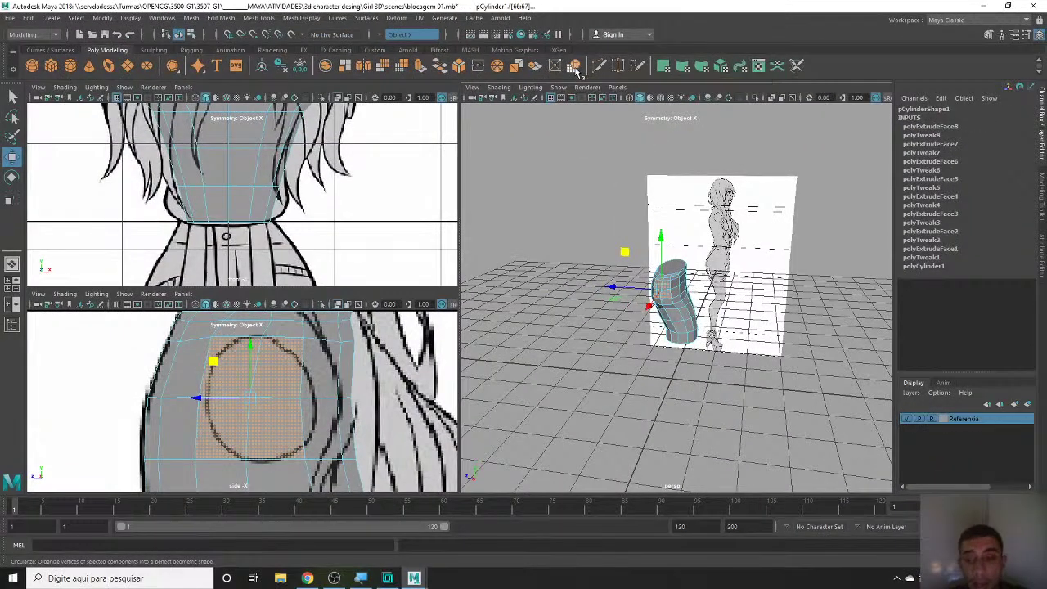
- Circularize the shoulder faces, test Twist and reset it to 0, then push the patch inward
left_click(575, 67)
key("f")
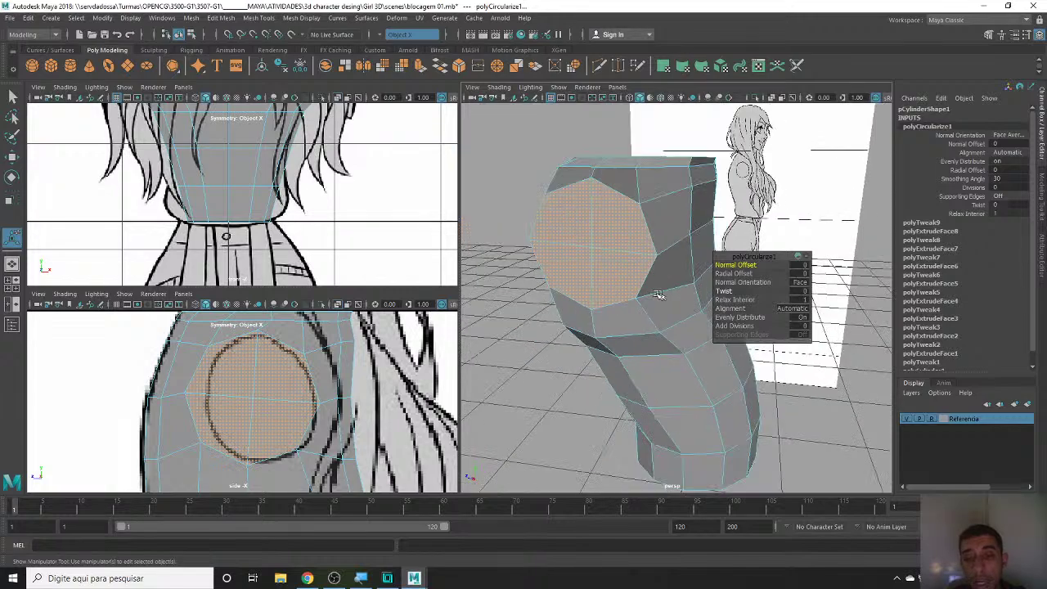
left_click_drag(659, 294, 644, 294, "alt")
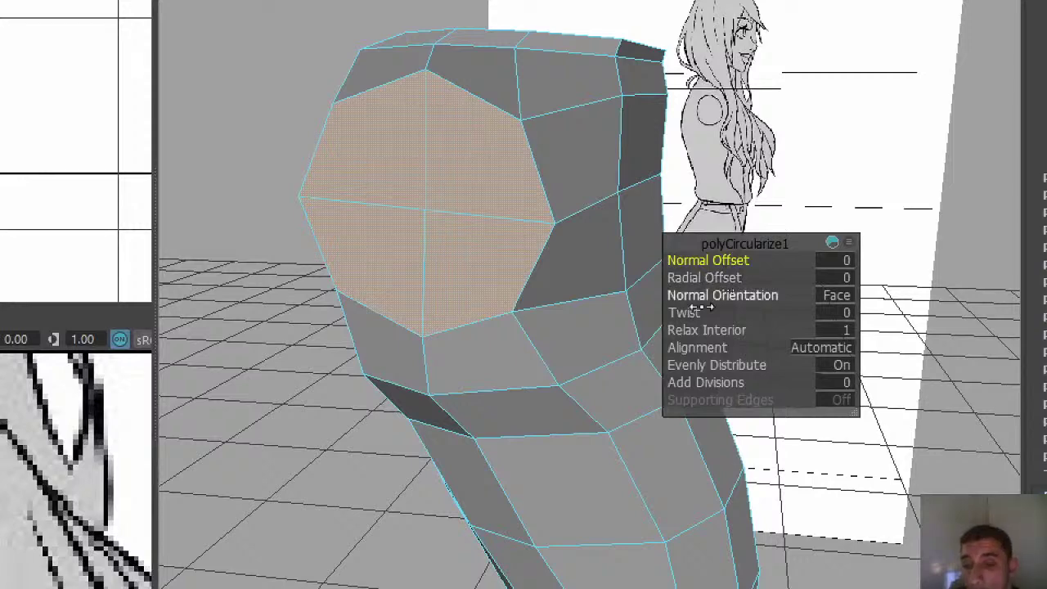
mouse_move(687, 313)
left_mouse_down()
mouse_move(882, 303)
mouse_move(278, 236)
mouse_move(575, 253)
left_mouse_up()
left_click_drag(738, 329, 735, 342)
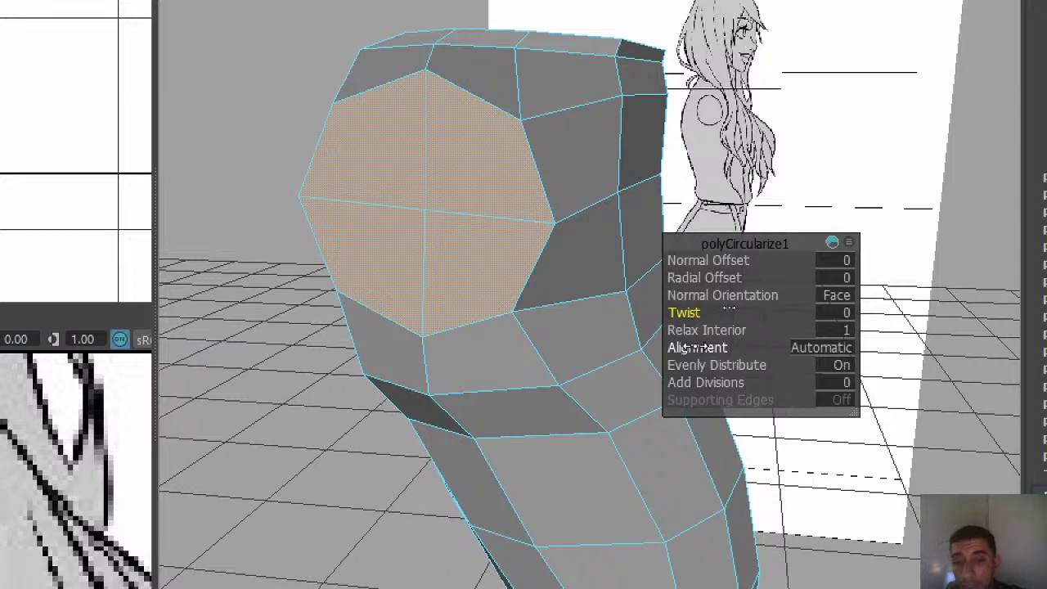
left_click_drag(691, 260, 703, 267)
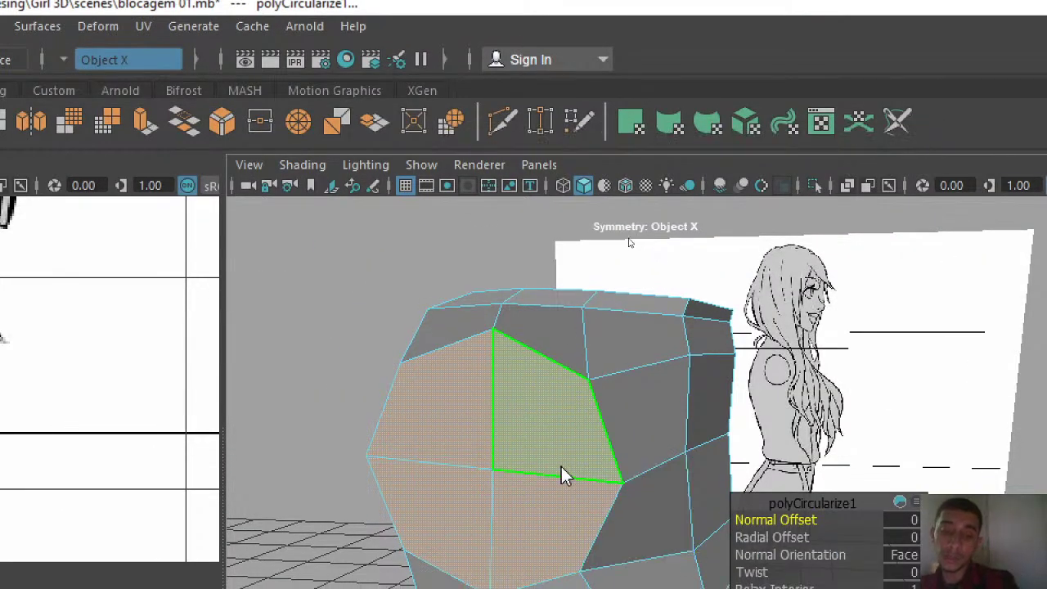
- Open the face editing options and close them without applying anything
mouse_move(561, 470)
right_mouse_down()
mouse_move(410, 572)
mouse_move(565, 145)
mouse_move(536, 220)
right_mouse_up()
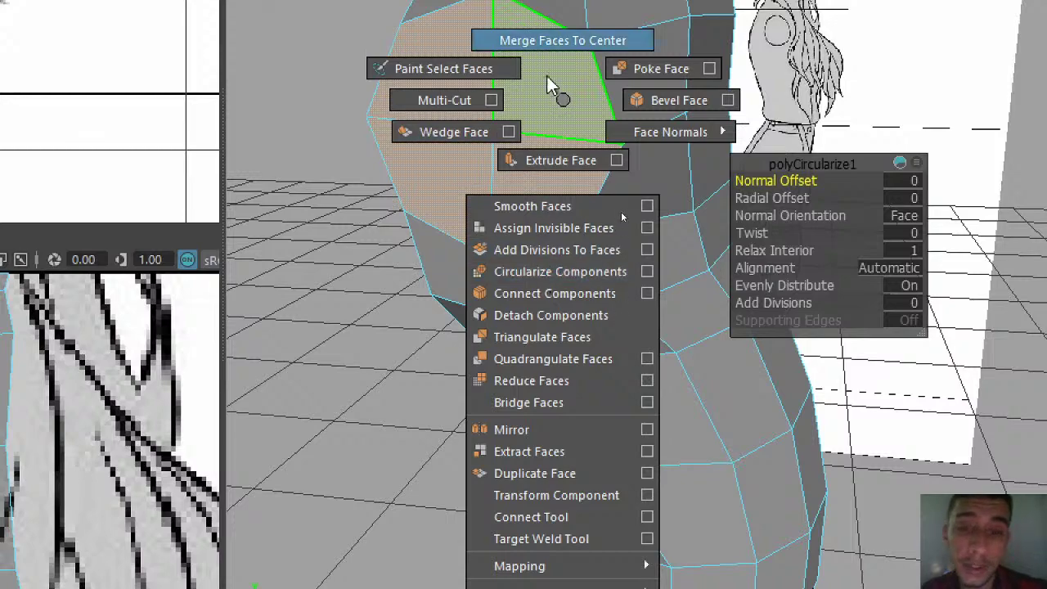
left_click(560, 102)
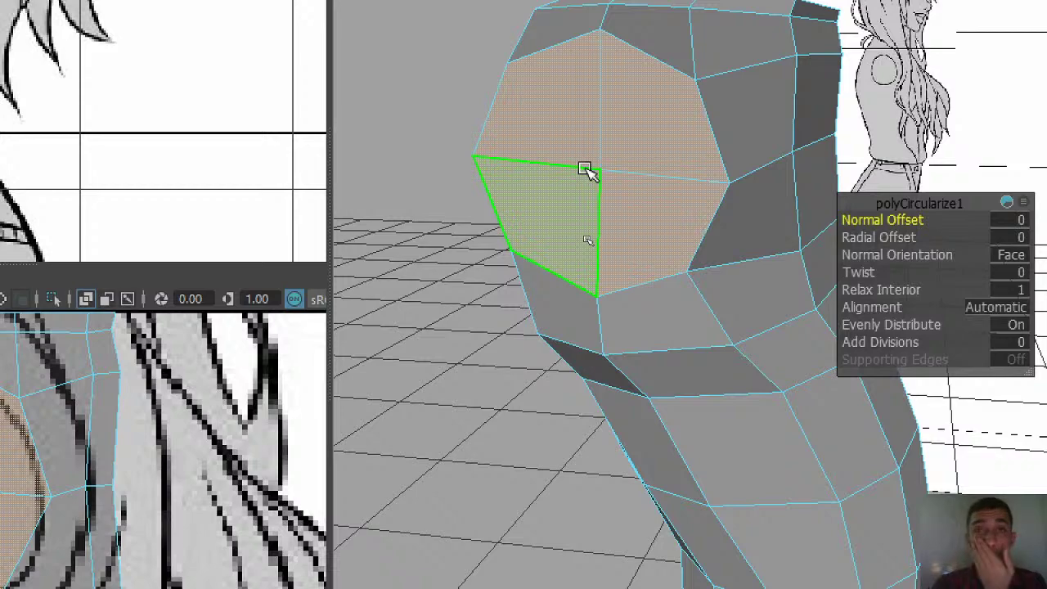
key("space")
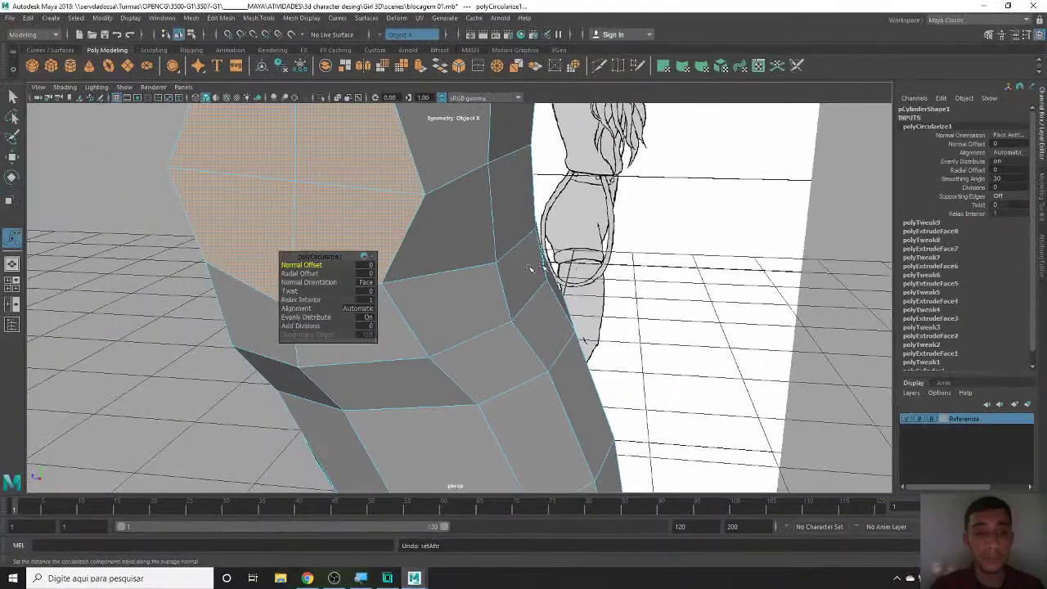
- Undo the previous circularize and reapply Circularize to the shoulder faces
left_click(476, 272)
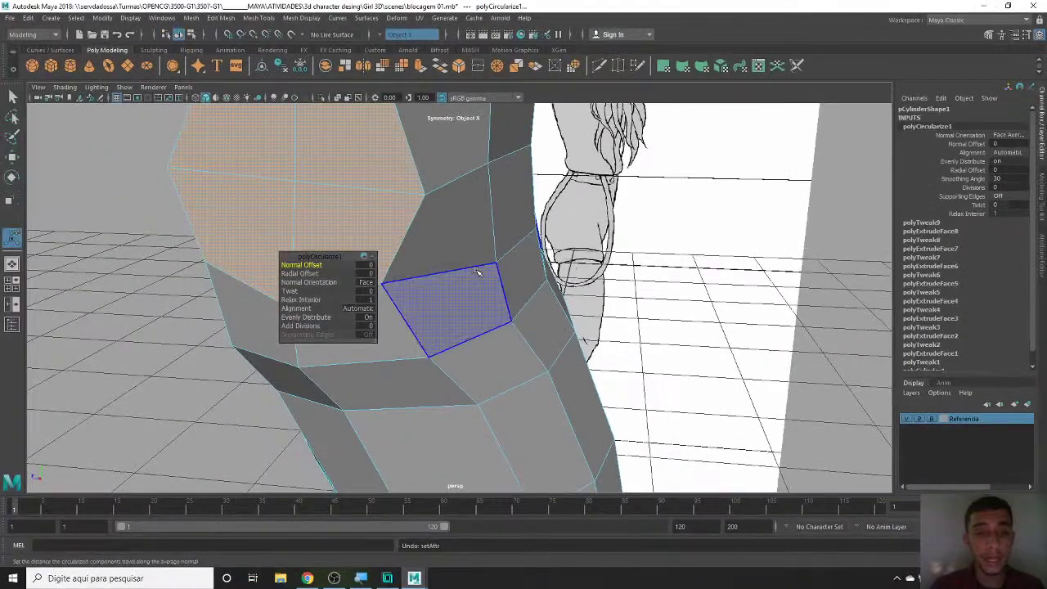
left_click_drag(489, 267, 472, 271, "alt")
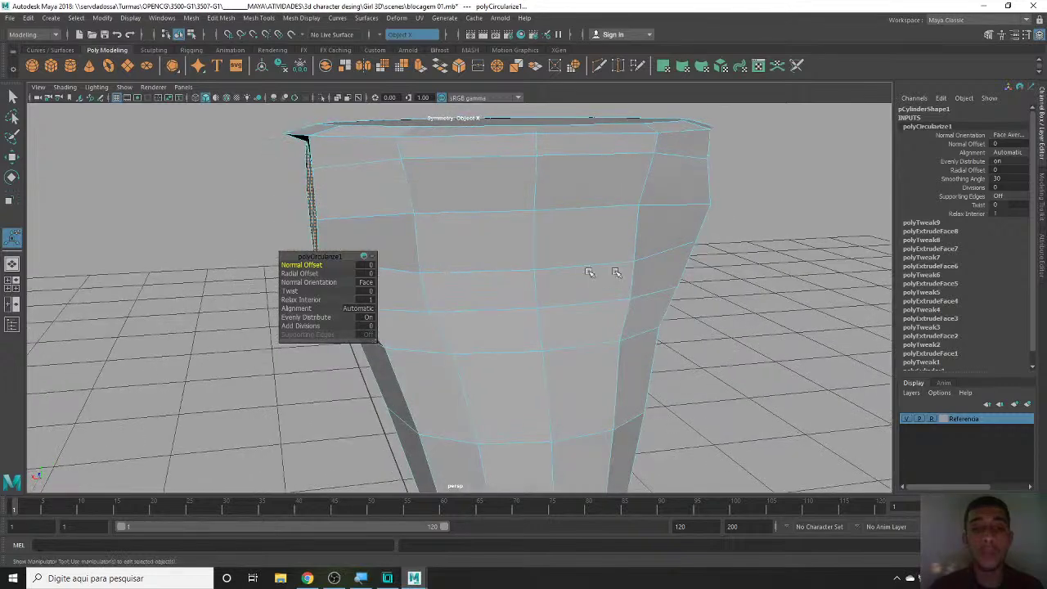
key("ctrl+z")
key("ctrl+z")
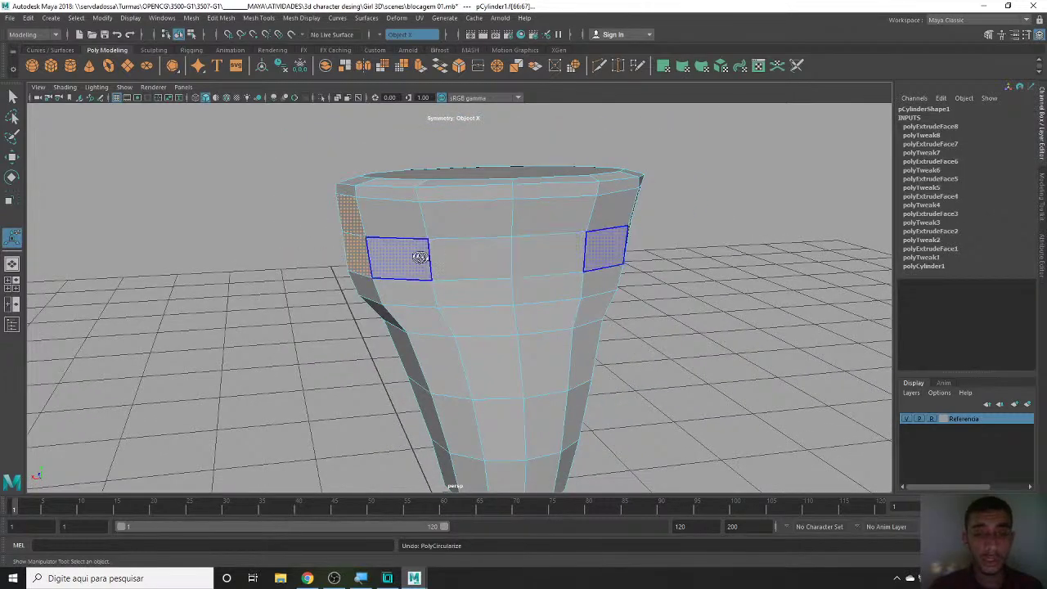
left_click(573, 66)
- Set the circularize Normal Offset to 0.1 so the patch bulges outward
mouse_move(458, 245)
left_mouse_down("alt")
mouse_move(397, 224)
mouse_move(448, 202)
mouse_move(594, 273)
left_mouse_up("alt")
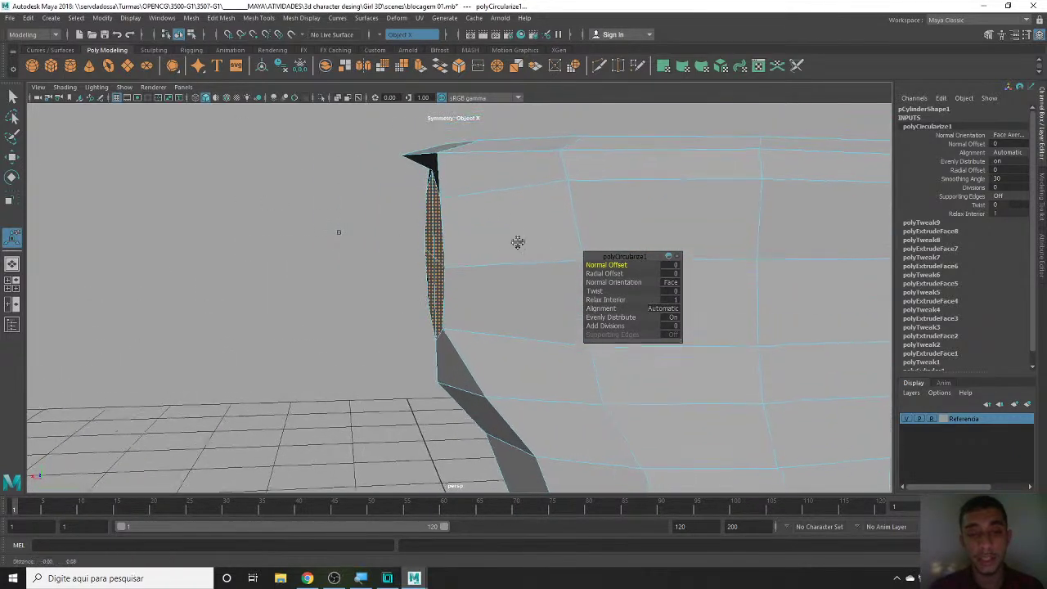
left_click_drag(605, 265, 612, 265)
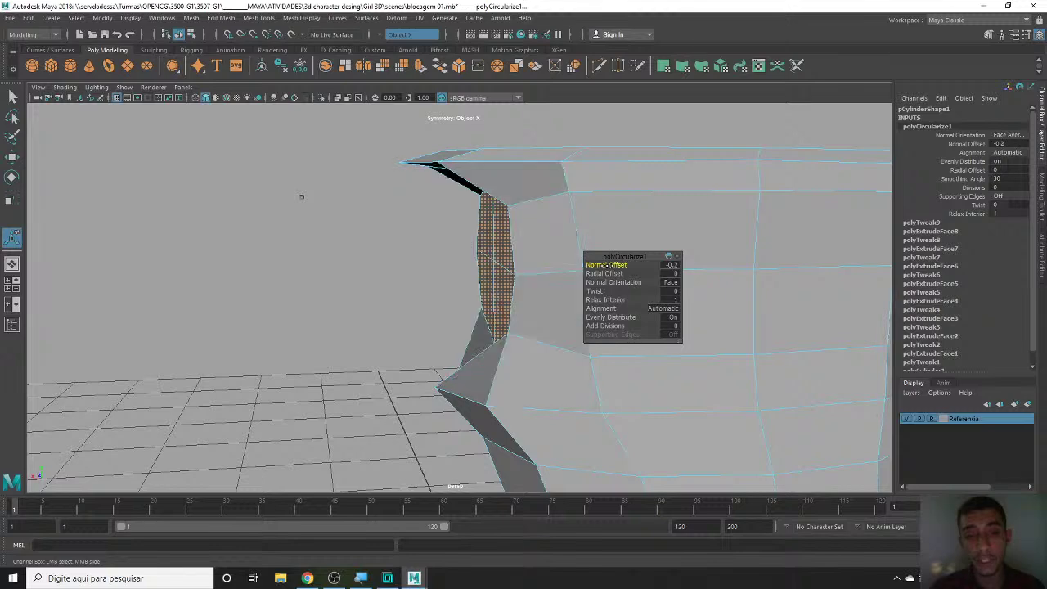
key("ctrl+z")
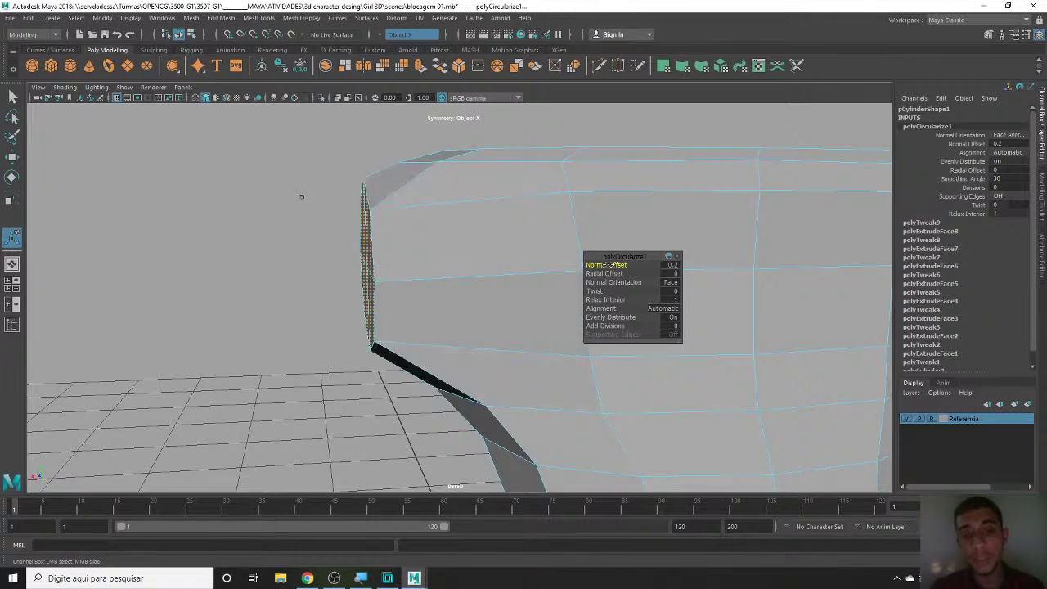
key("shift+z")
key("ctrl+z")
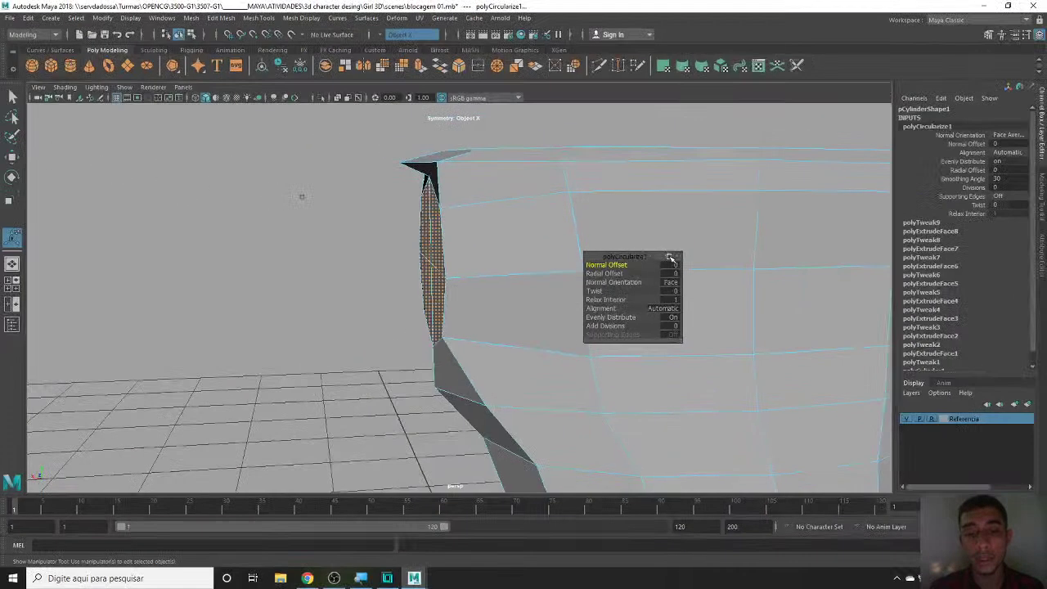
left_click_drag(618, 264, 619, 264)
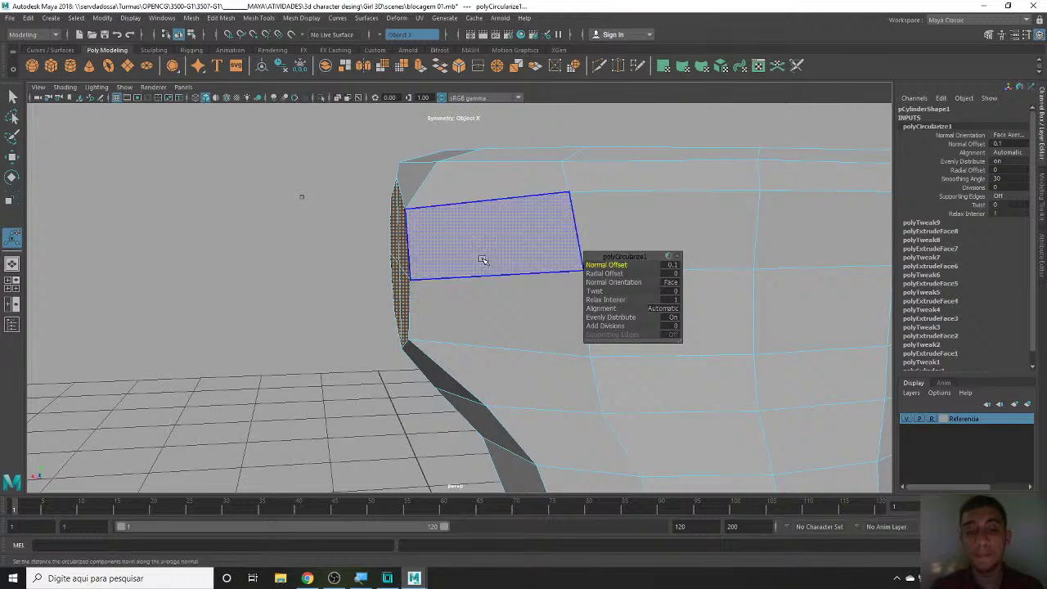
- Check the torso from the front, maximize the front view and deselect
key("space")
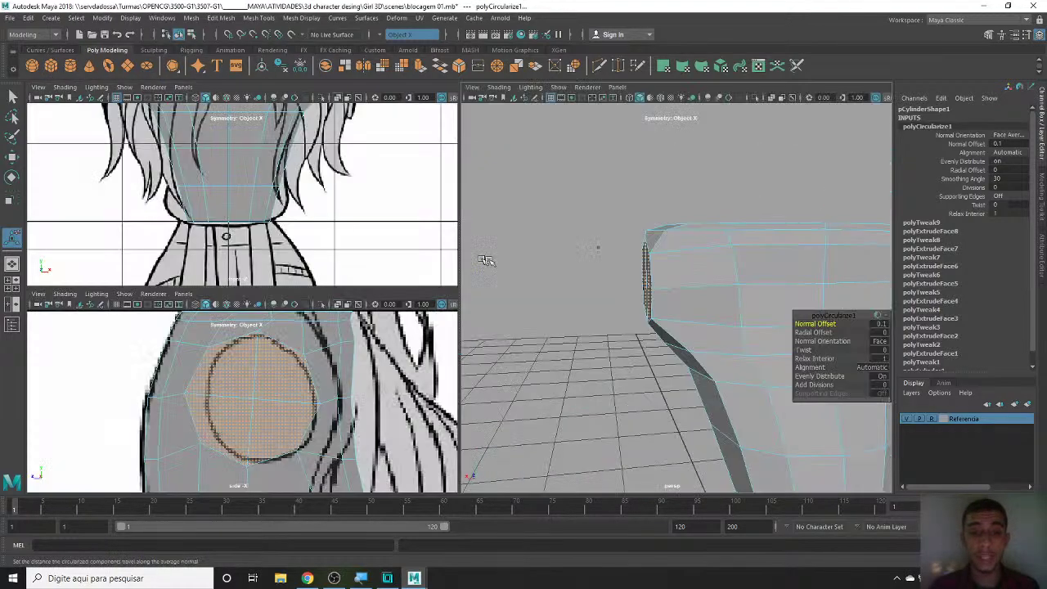
key("space")
mouse_move(689, 258)
left_mouse_down("alt")
mouse_move(500, 266)
mouse_move(578, 260)
left_mouse_up("alt")
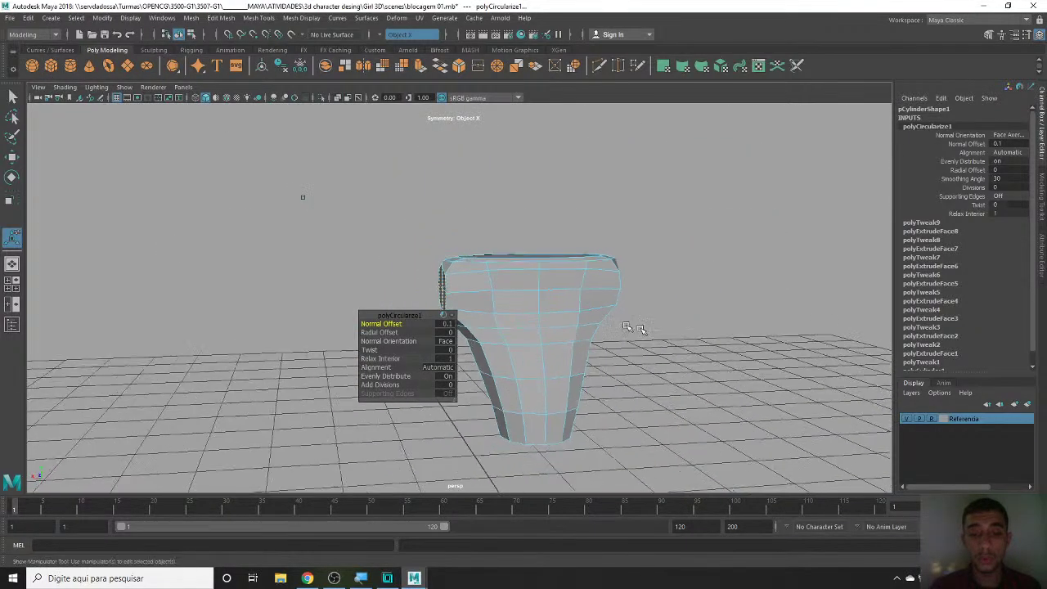
key("space")
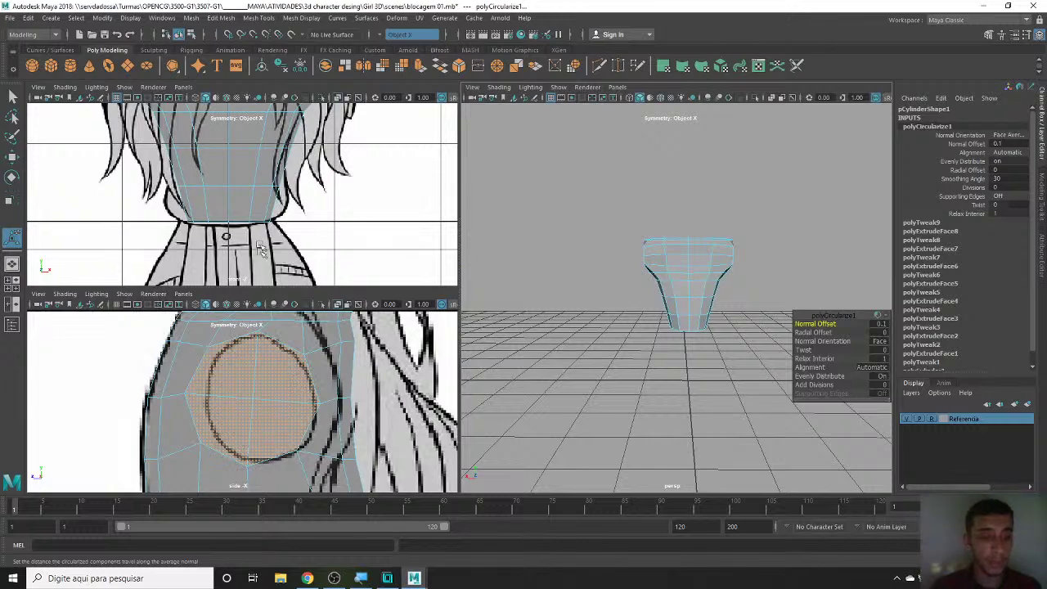
key("space")
scroll(654, 249, "down", 5)
scroll(654, 249, "down", 2)
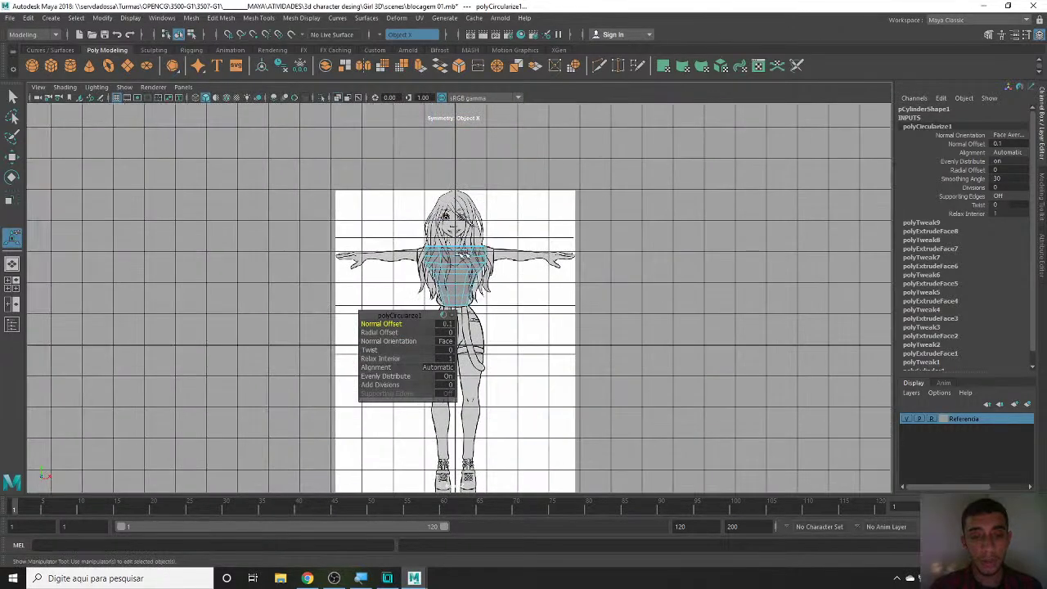
scroll(703, 261, "up", 4)
left_click(579, 315)
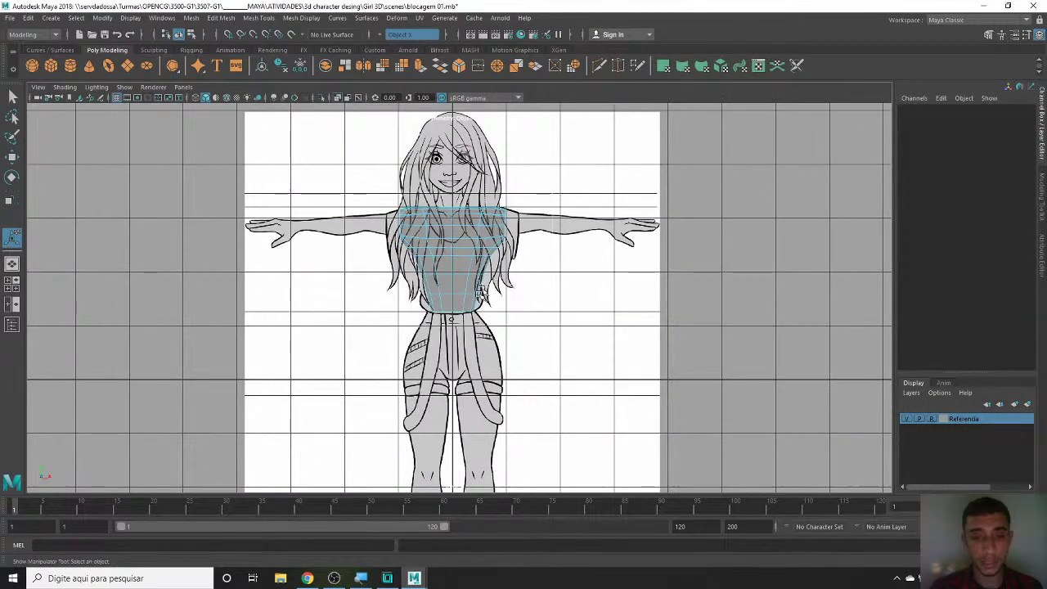
- Set Symmetry to Off and clear the face selection
key("ctrl+z")
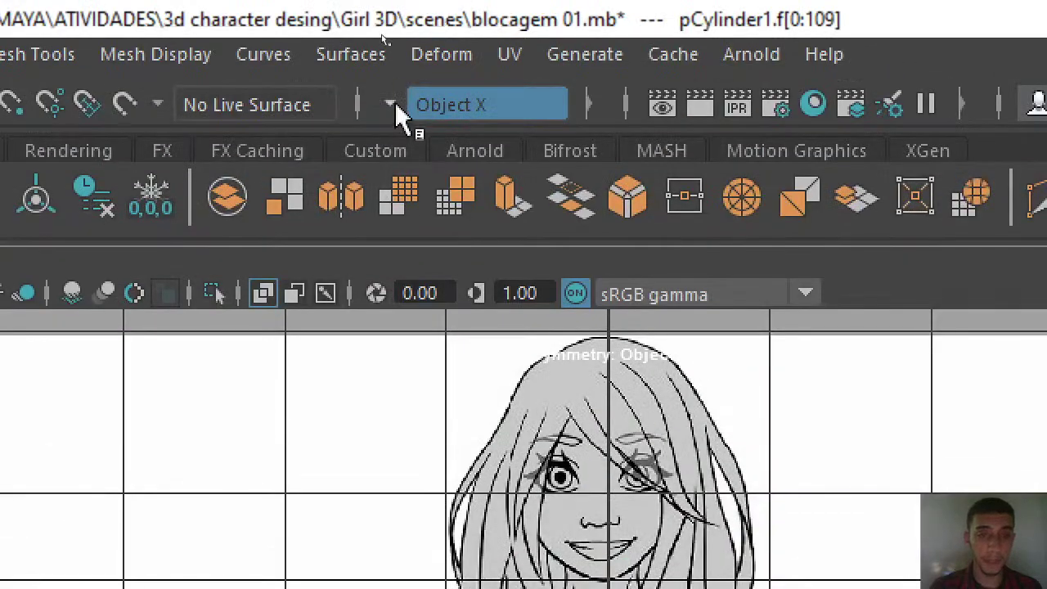
left_click(386, 35)
left_click(396, 38)
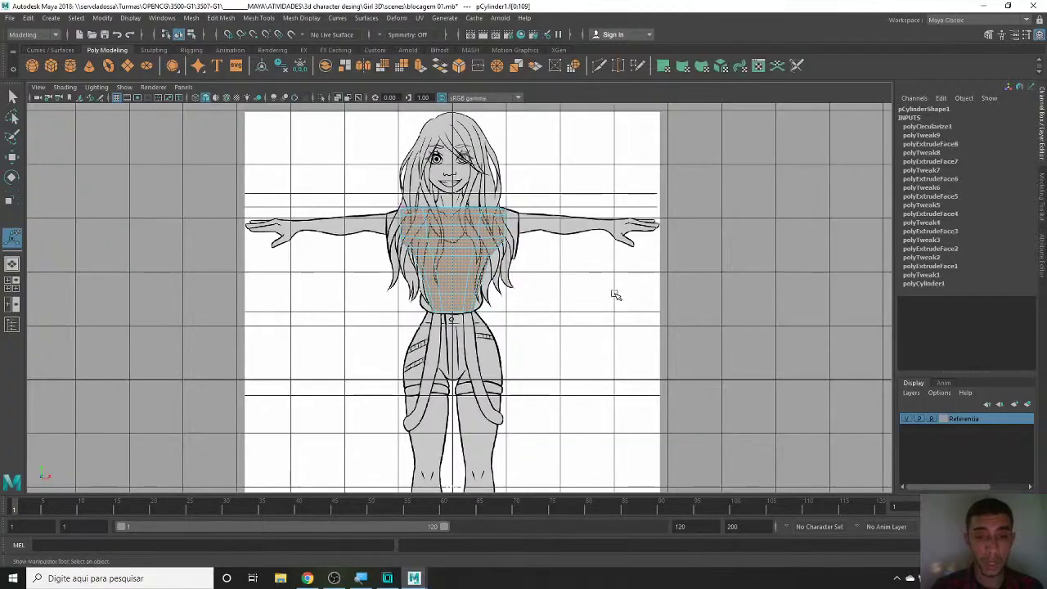
left_click(612, 291)
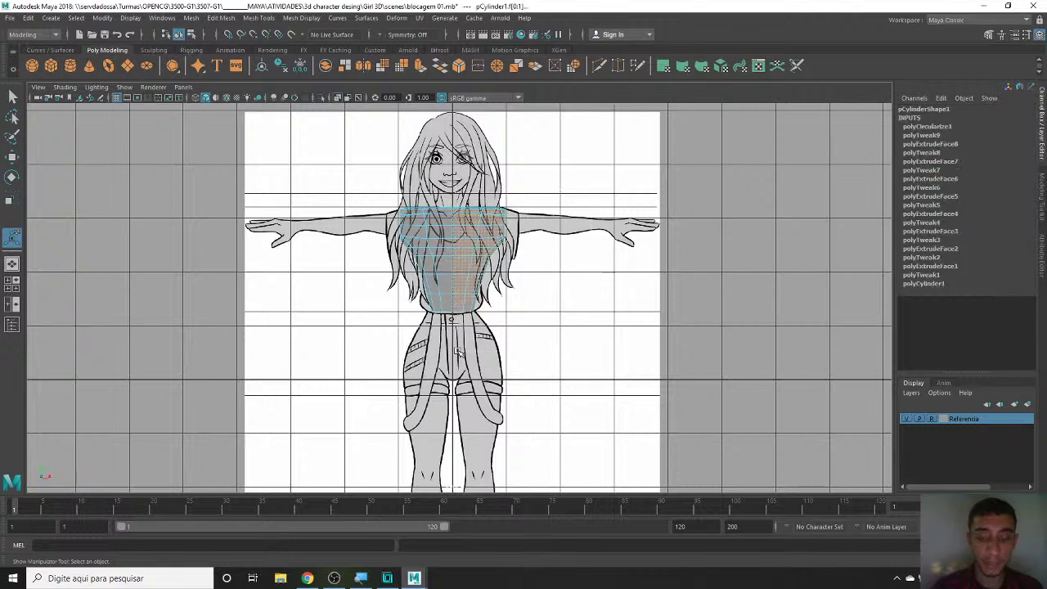
- Delete the torso's left-half faces in the maximized front view
key("space")
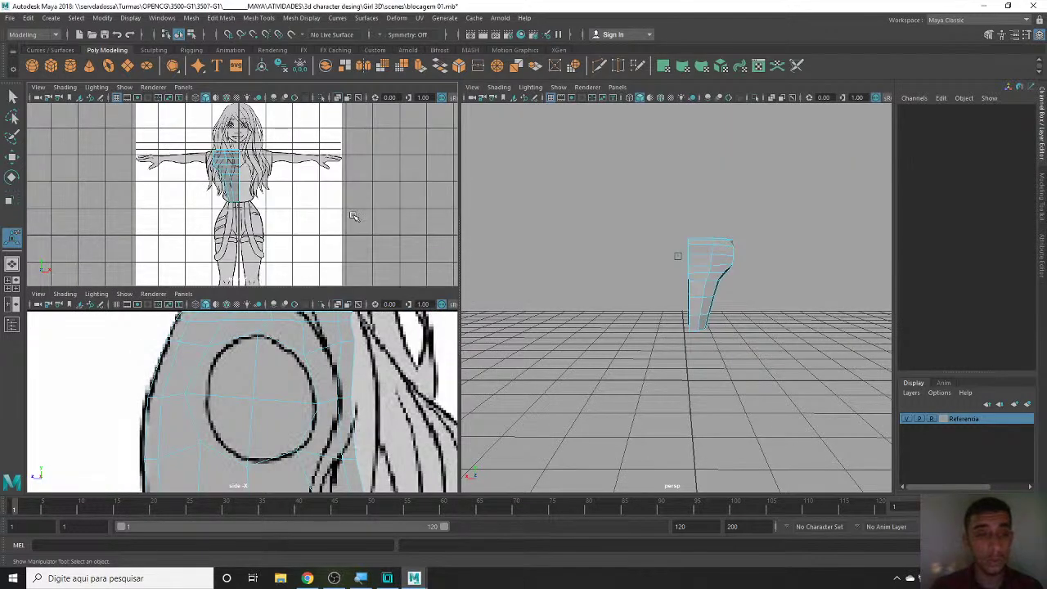
key("space")
key("ctrl+z")
key("ctrl+z")
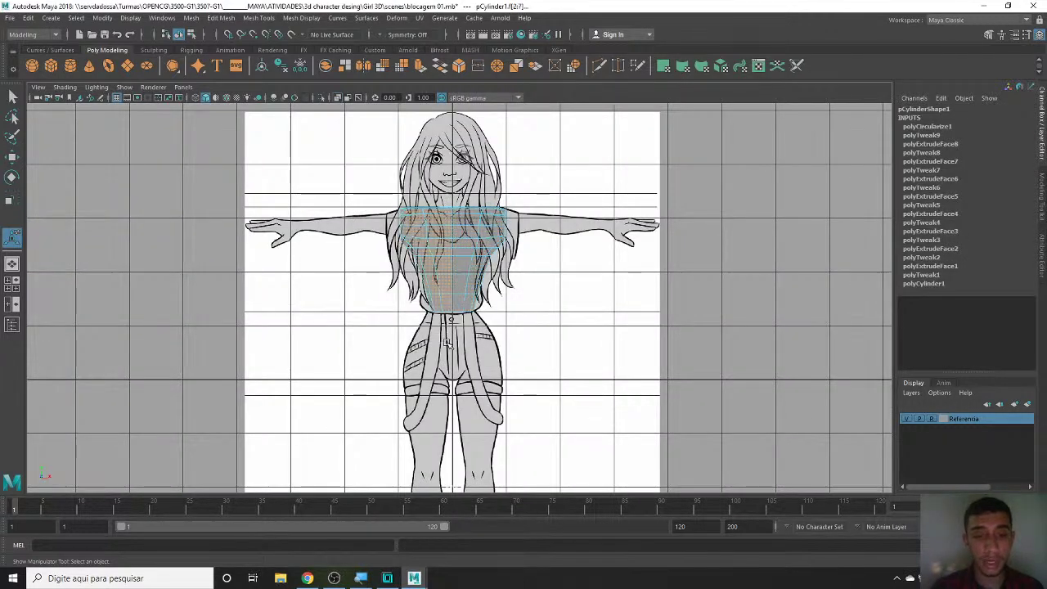
key("Delete")
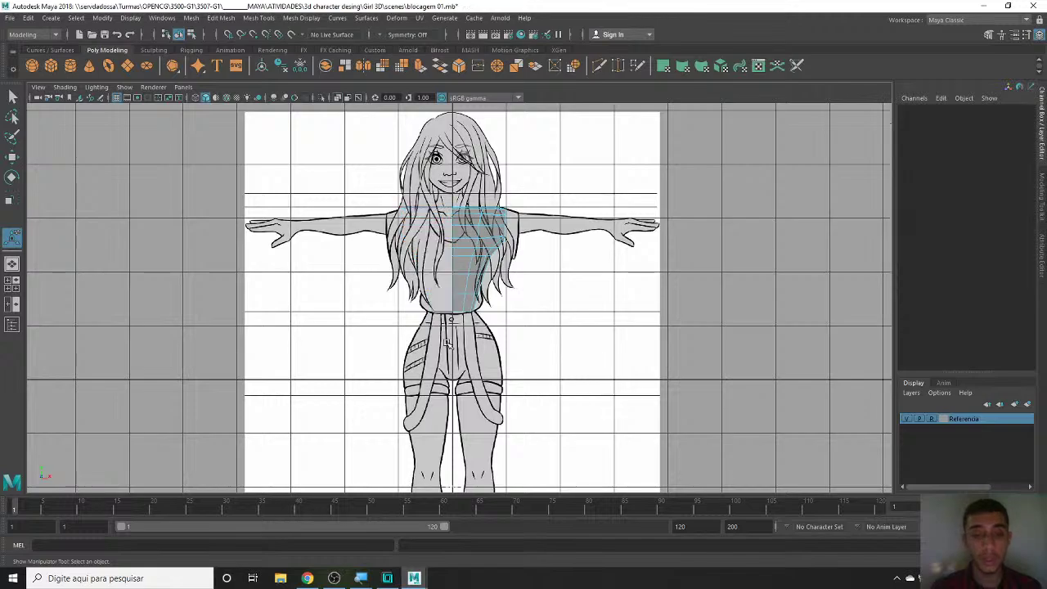
- Switch to Object Mode and select the remaining half torso in perspective
key("space")
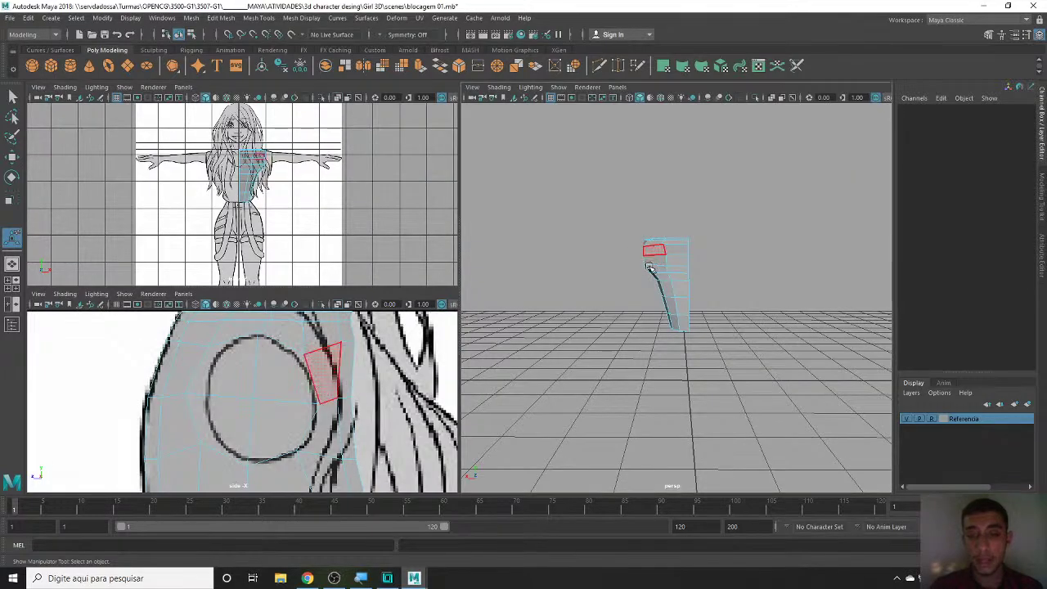
key("space")
mouse_move(589, 234)
left_mouse_down("alt")
mouse_move(727, 235)
mouse_move(535, 240)
left_mouse_up("alt")
key("w")
right_click_drag(456, 223, 503, 199)
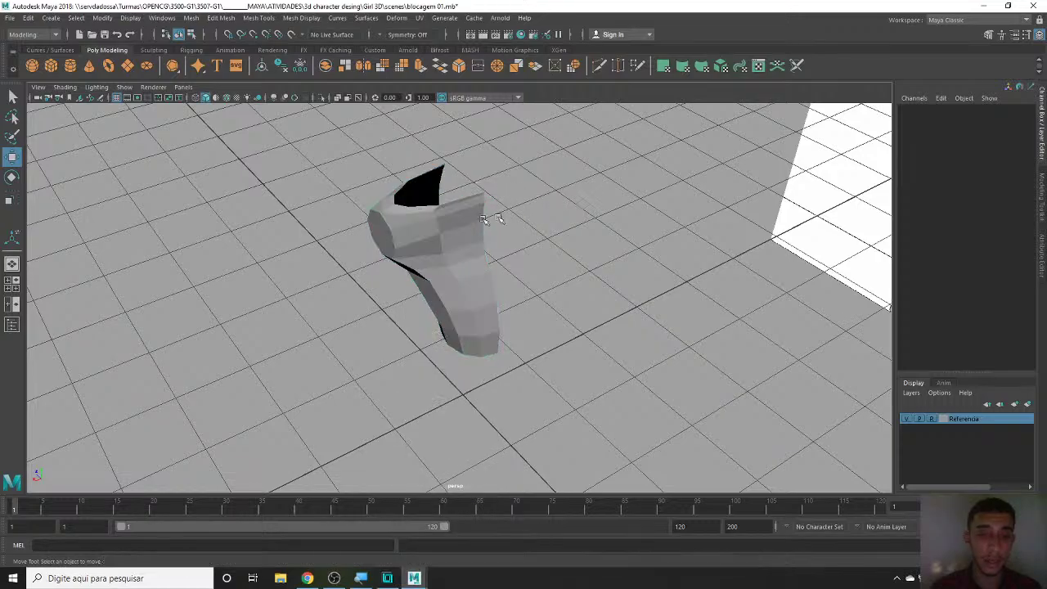
mouse_move(561, 275)
left_mouse_down("alt")
mouse_move(500, 238)
mouse_move(580, 257)
mouse_move(579, 243)
mouse_move(641, 256)
mouse_move(857, 257)
mouse_move(555, 255)
mouse_move(529, 244)
left_mouse_up("alt")
- Select imagePlane2 and move it to the opposite side at Translate X 12.24
key("space")
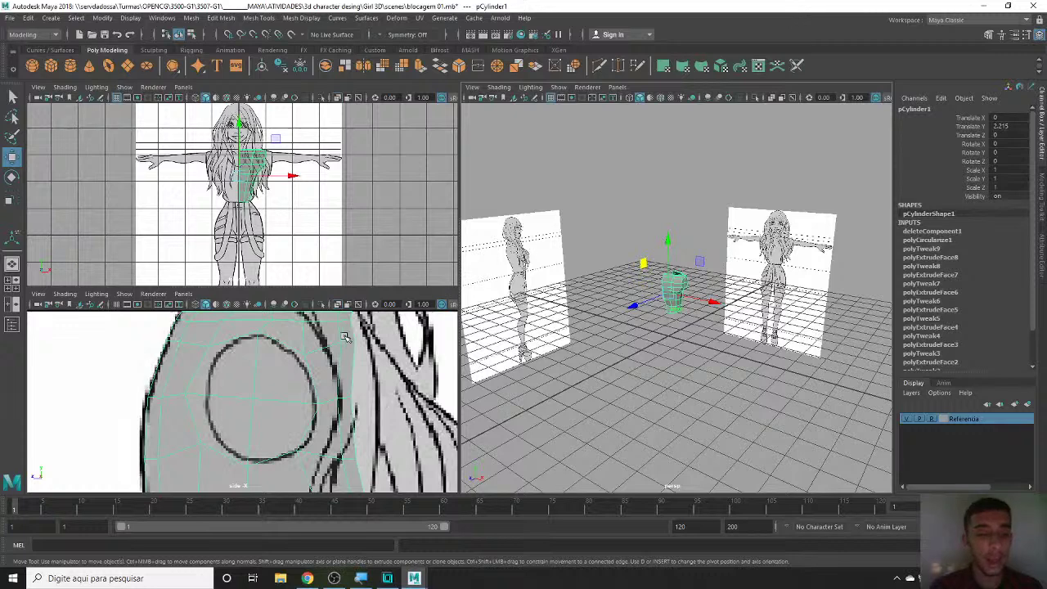
key("space")
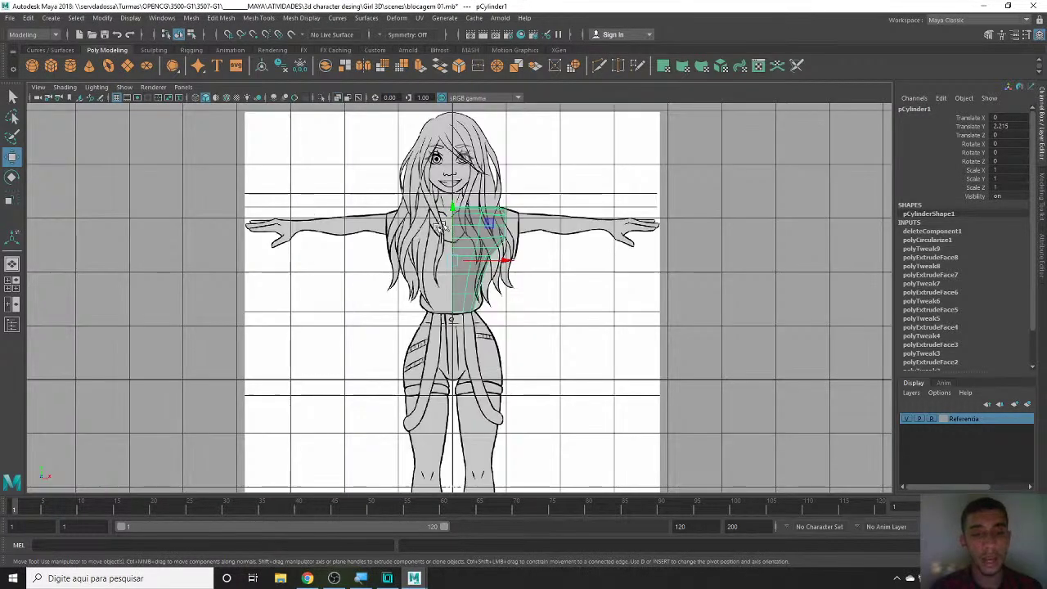
key("space")
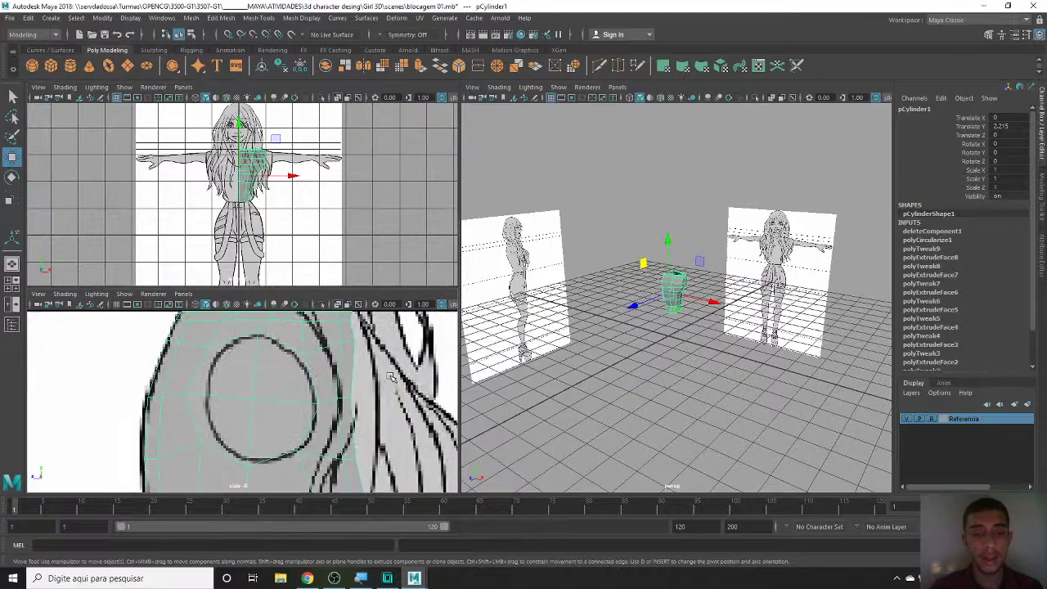
key("space")
key("space")
key("space")
mouse_move(569, 340)
left_mouse_down("alt")
mouse_move(700, 261)
mouse_move(553, 265)
left_mouse_up("alt")
left_click(553, 265)
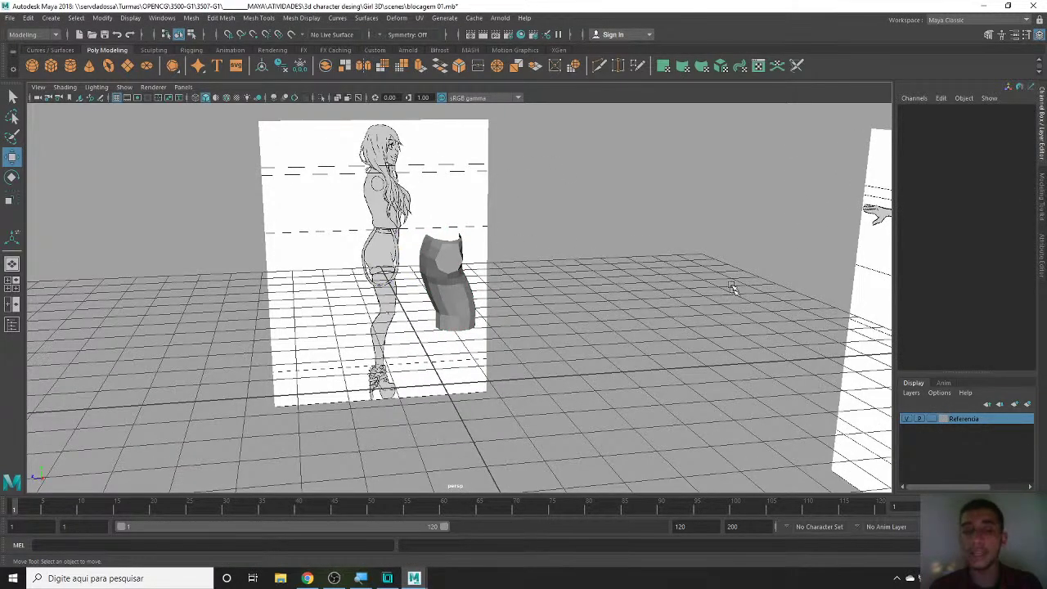
left_click(384, 198)
left_click_drag(343, 197, 286, 226, "alt")
scroll(286, 225, "down", 3)
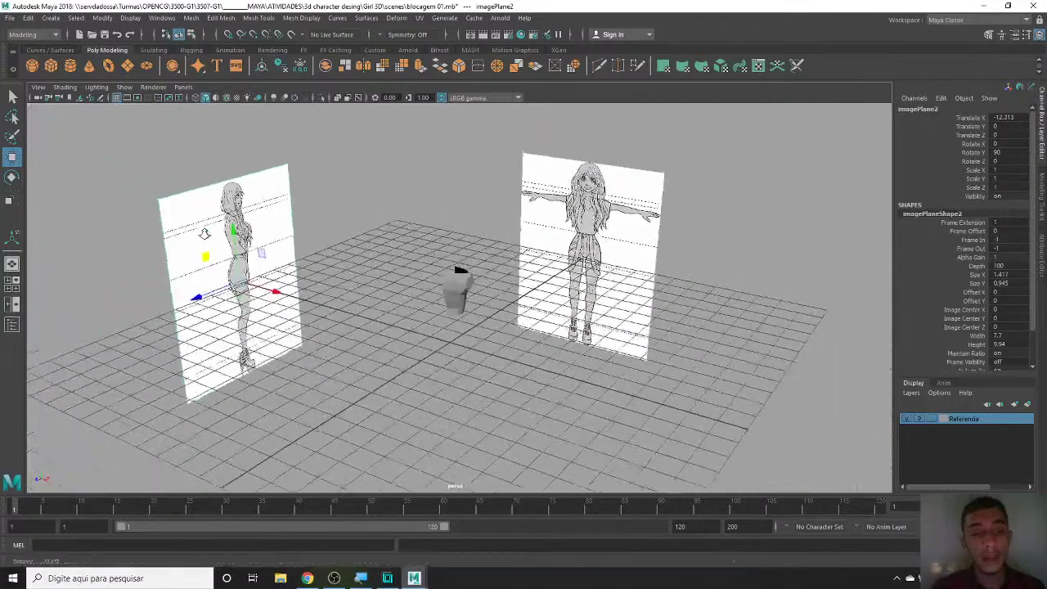
mouse_move(269, 292)
left_mouse_down()
mouse_move(824, 408)
mouse_move(719, 118)
left_mouse_up()
- Mirror the side image plane by setting its Scale X to -1 in the Channel Box
mouse_move(572, 336)
left_mouse_down("alt")
mouse_move(489, 333)
mouse_move(636, 290)
left_mouse_up("alt")
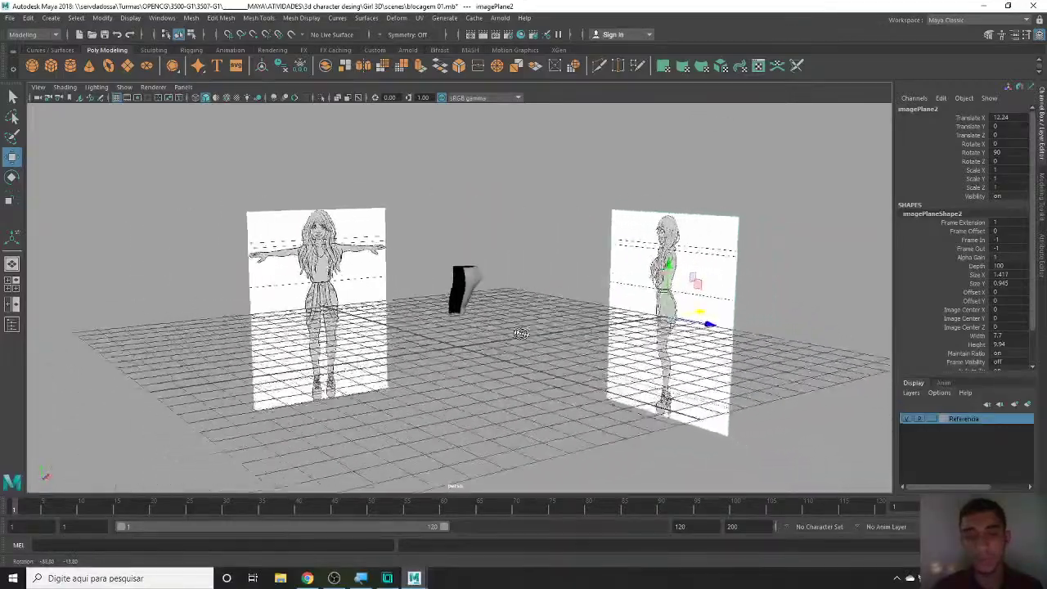
key("r")
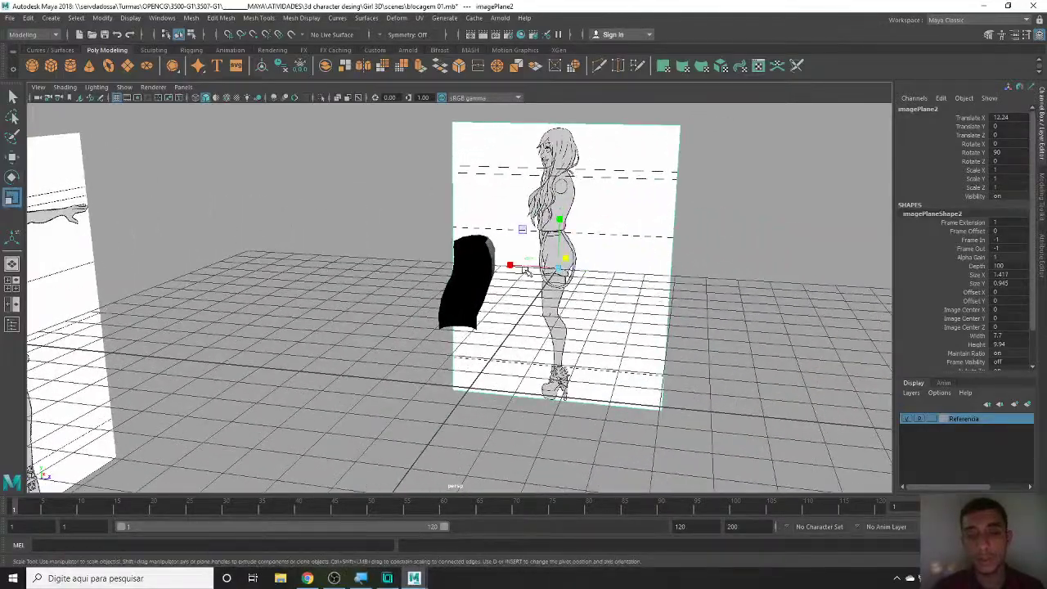
left_click_drag(521, 270, 773, 252)
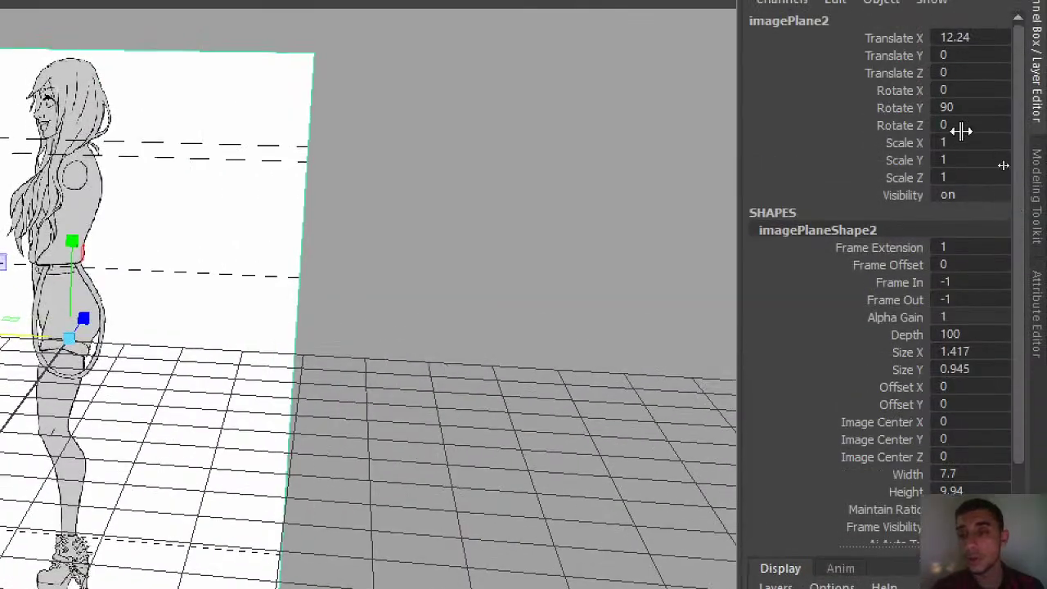
left_click(994, 169)
double_click(941, 141)
type("-1")
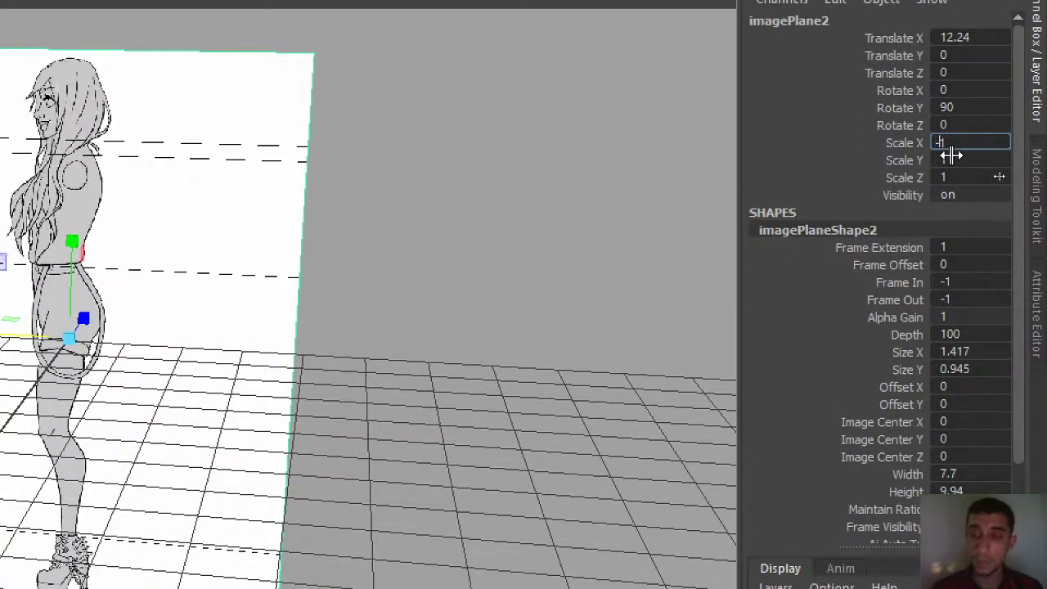
key("Return")
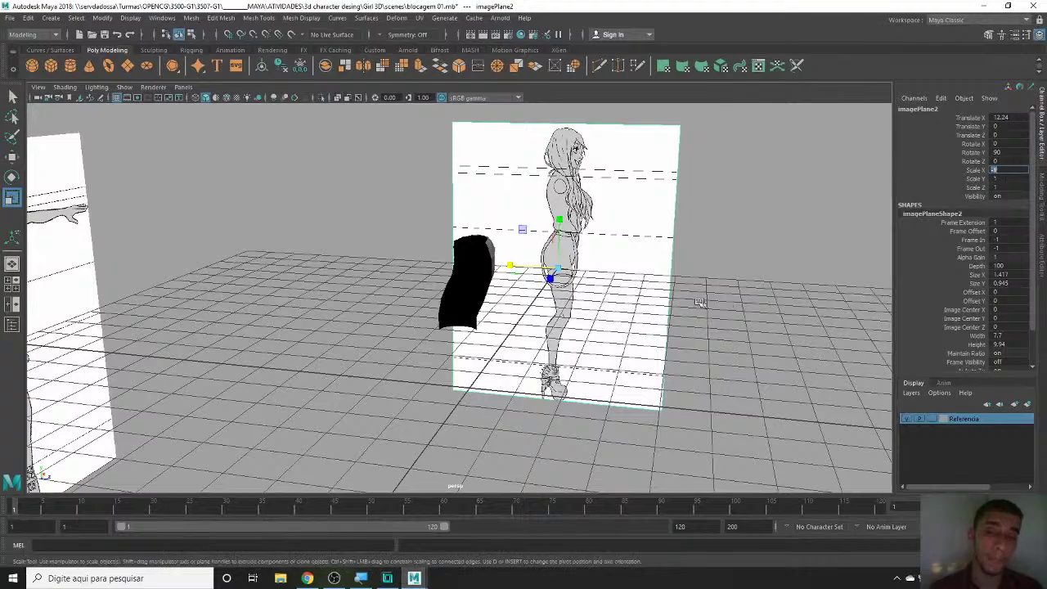
left_click(705, 251)
left_click_drag(705, 251, 654, 264, "alt")
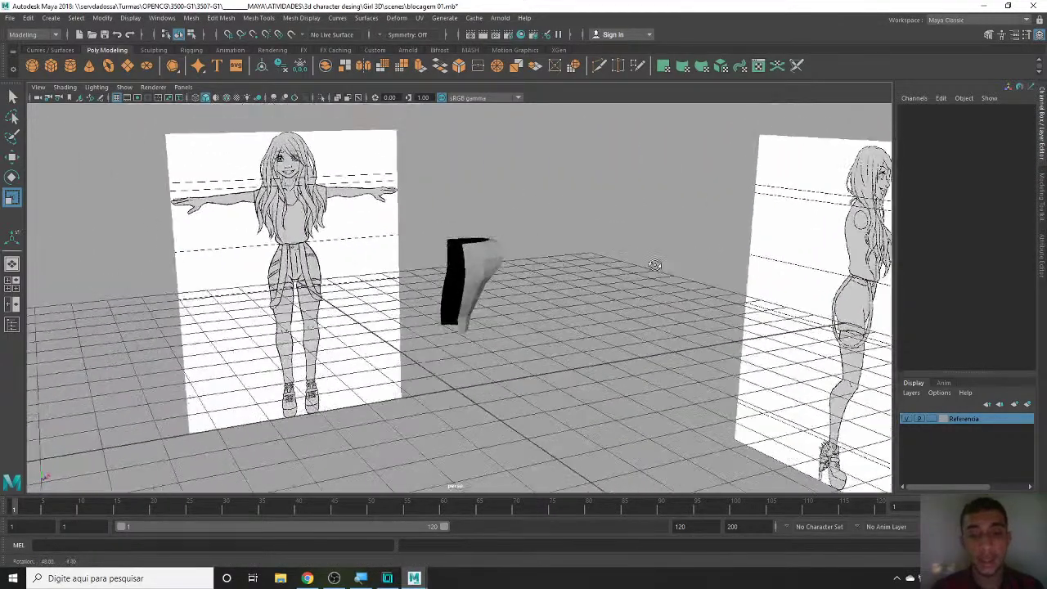
- Set pCylinder1's Scale Z to -1 to mirror the half torso in depth
key("space")
left_click(671, 288)
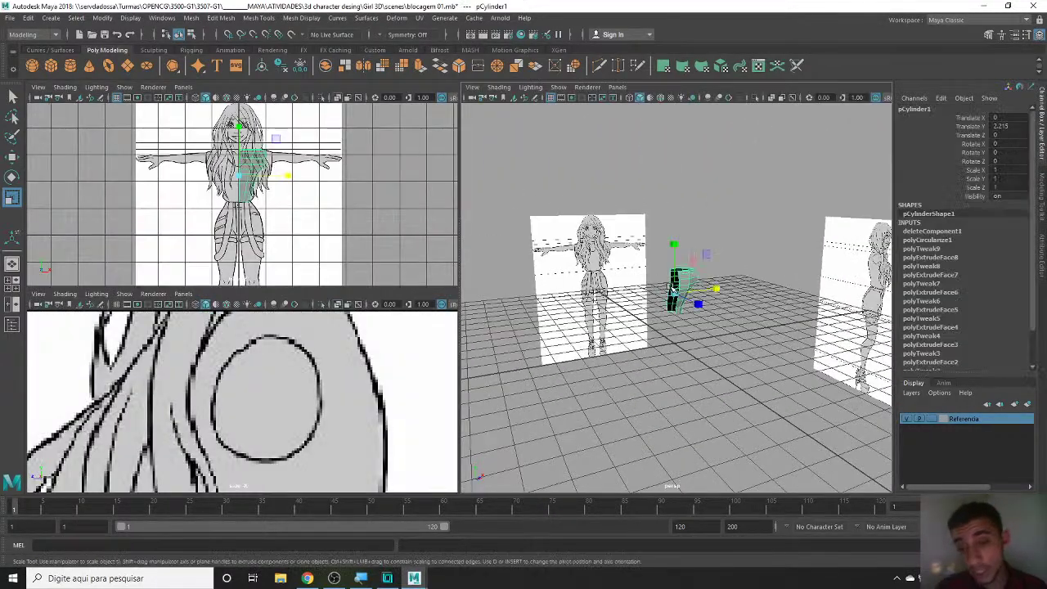
left_click_drag(638, 330, 752, 366, "alt")
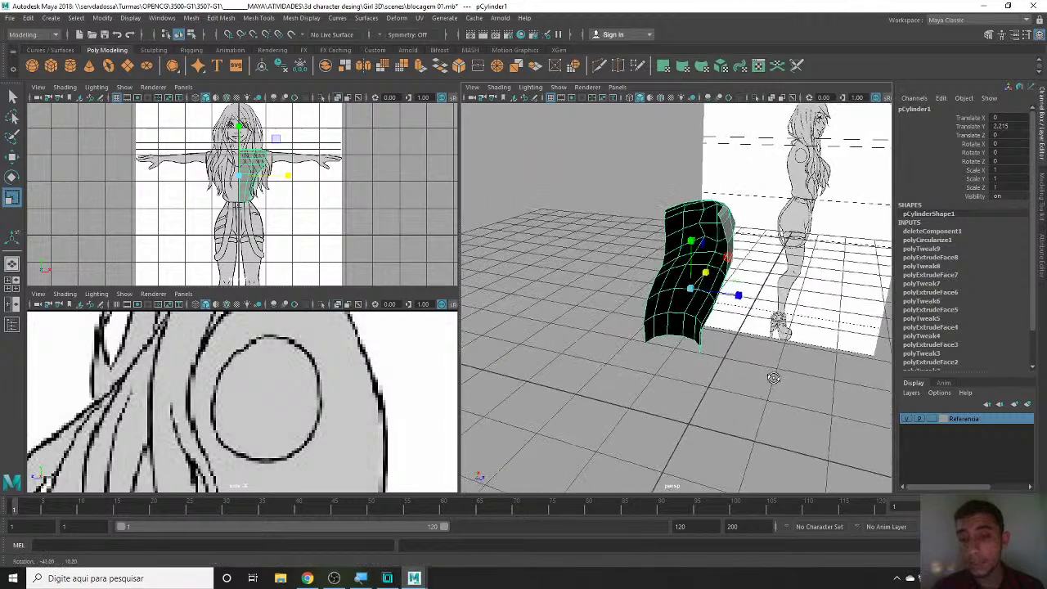
left_click_drag(740, 295, 626, 278)
key("ctrl+z")
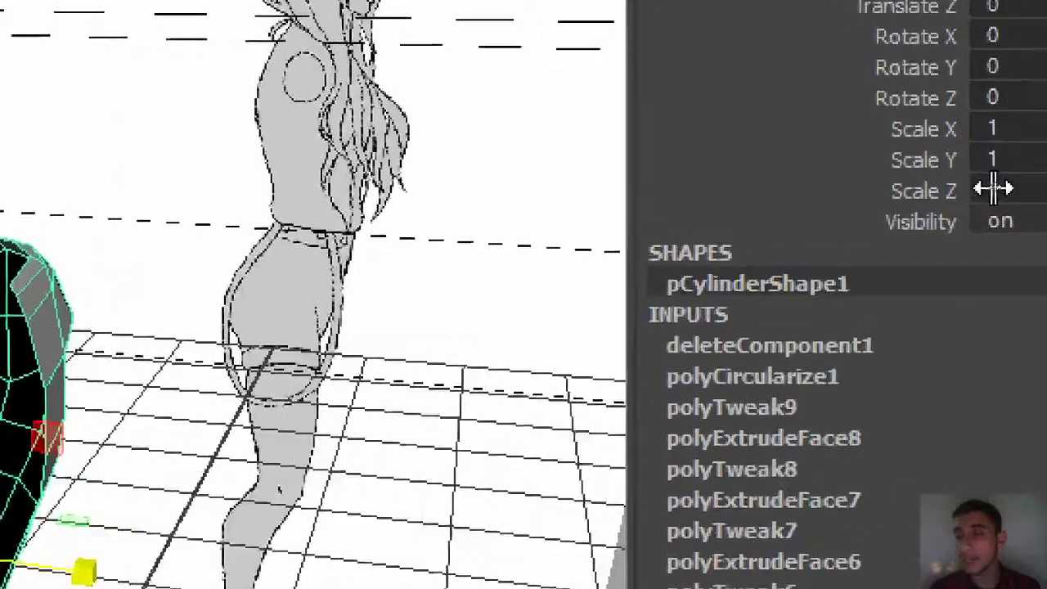
double_click(994, 187)
type("-1")
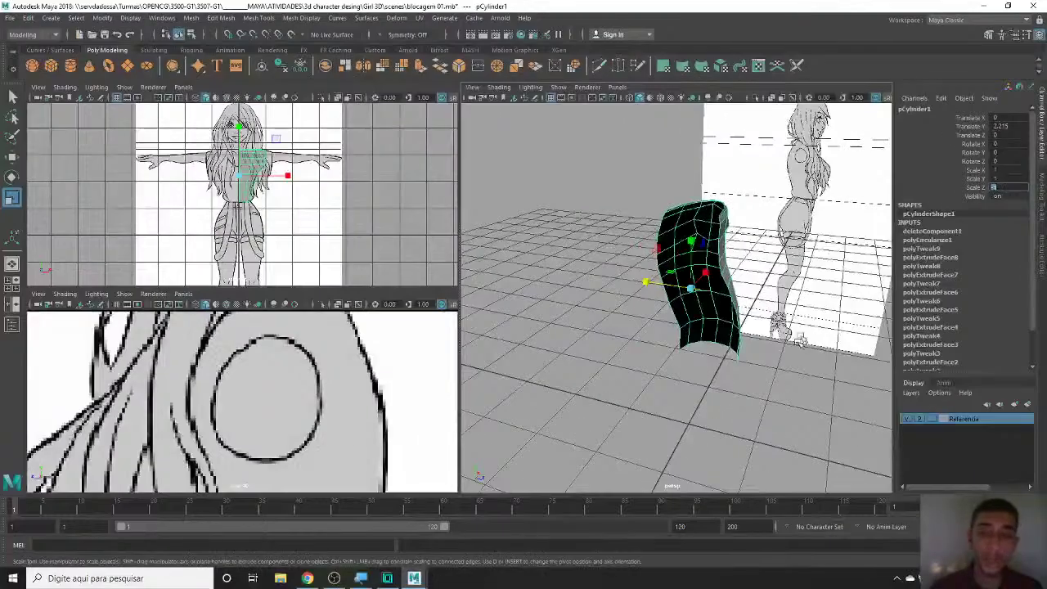
left_click(800, 342)
- Check the side reference's alignment in the enlarged front view, then frame it in the side view
left_click_drag(800, 342, 679, 301, "alt")
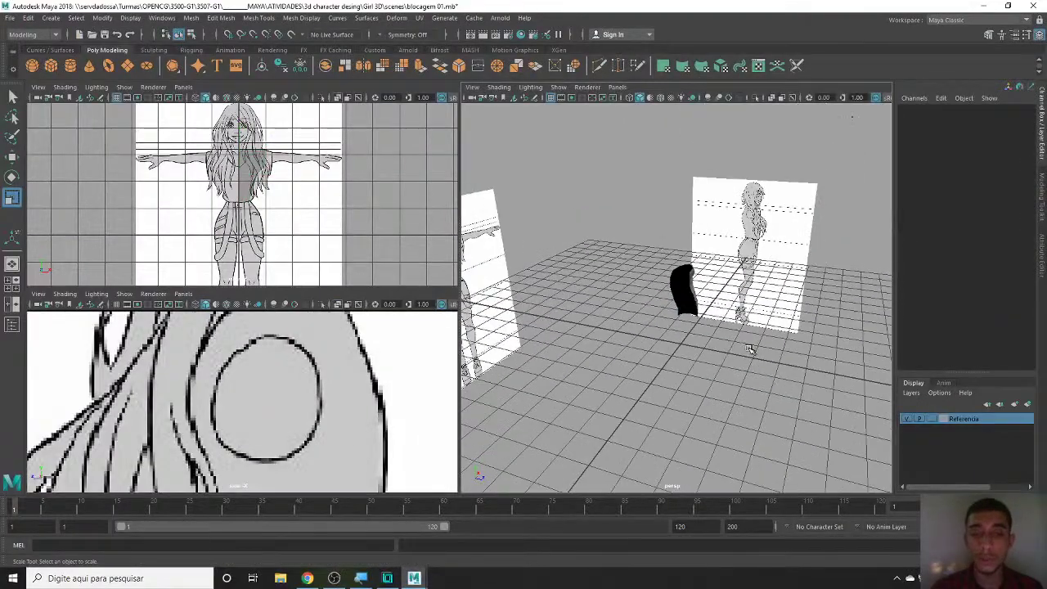
key("space")
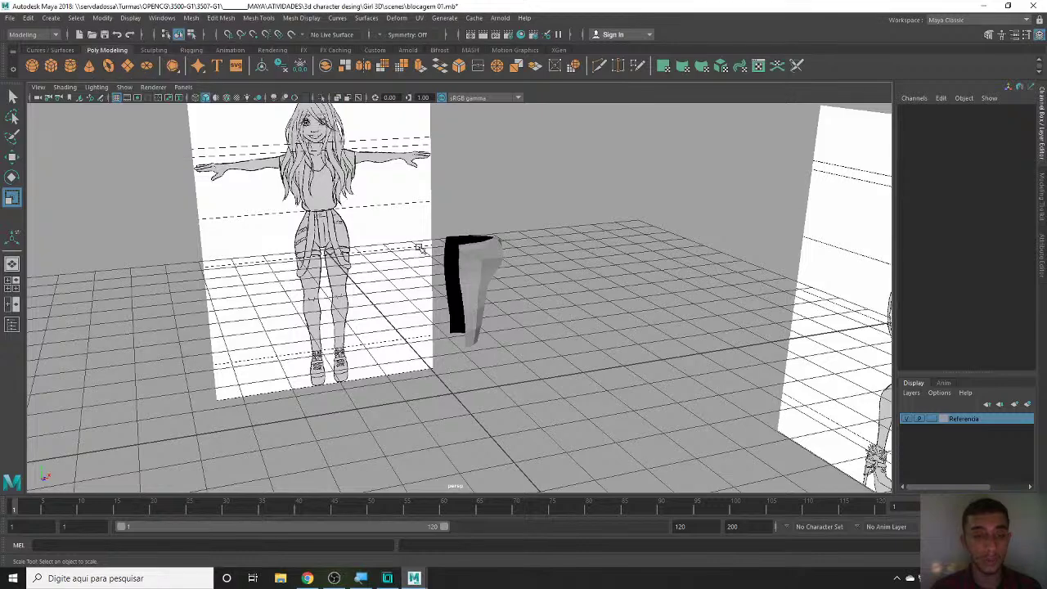
key("space")
key("space")
scroll(378, 219, "up", 4)
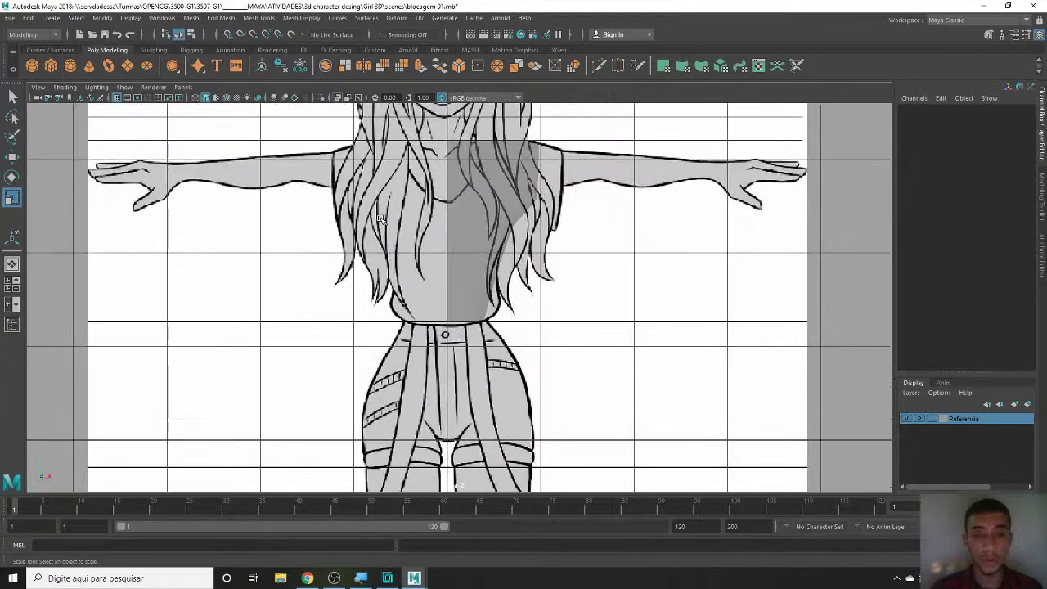
key("space")
key("space")
scroll(416, 294, "down", 5)
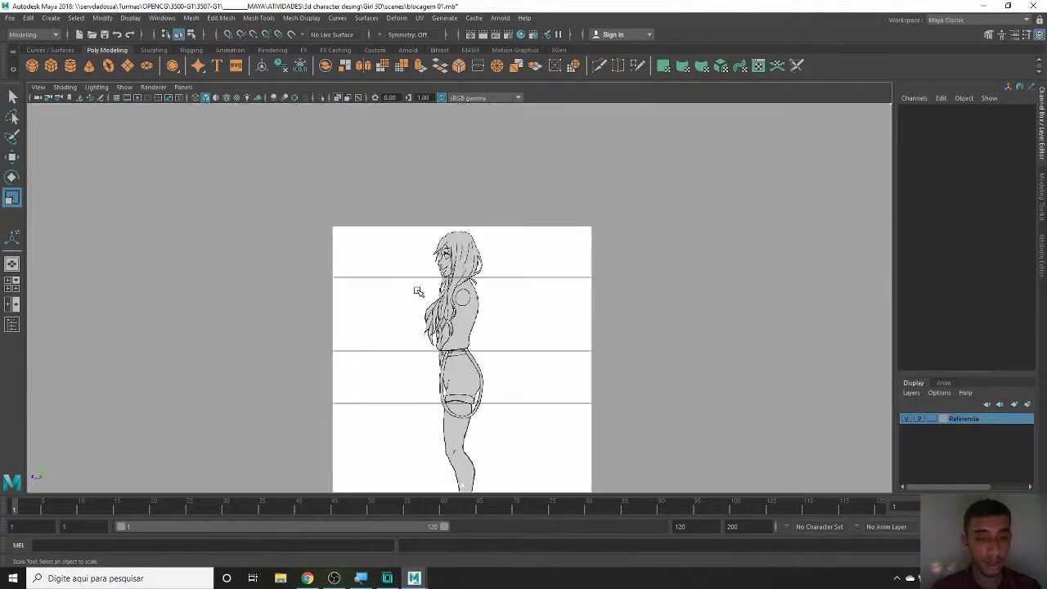
scroll(418, 292, "up", 1)
scroll(463, 301, "up", 1)
scroll(463, 301, "up", 1)
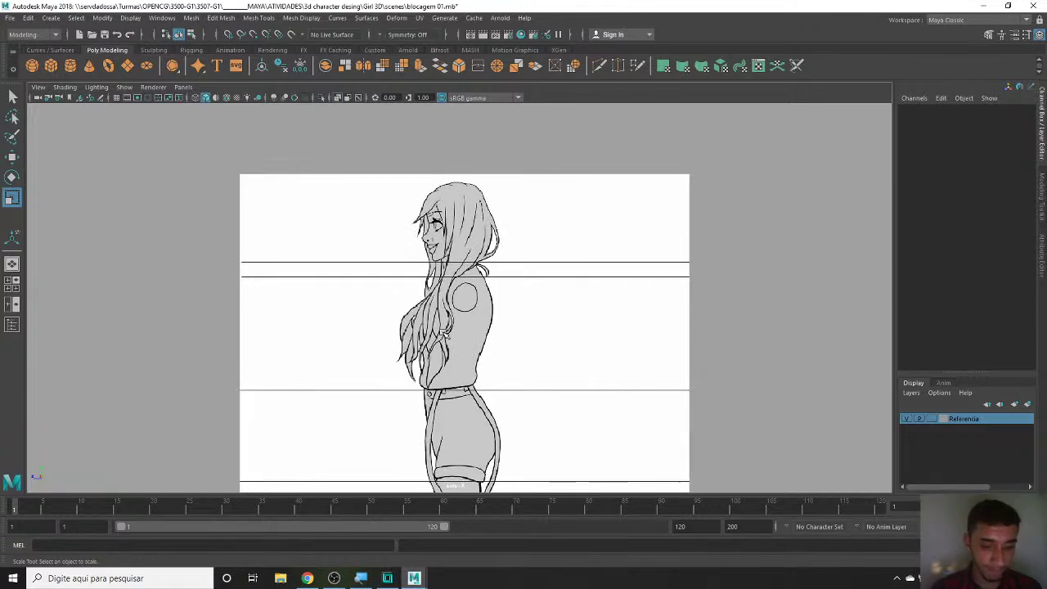
key("space")
middle_click_drag(325, 368, 346, 324, "alt")
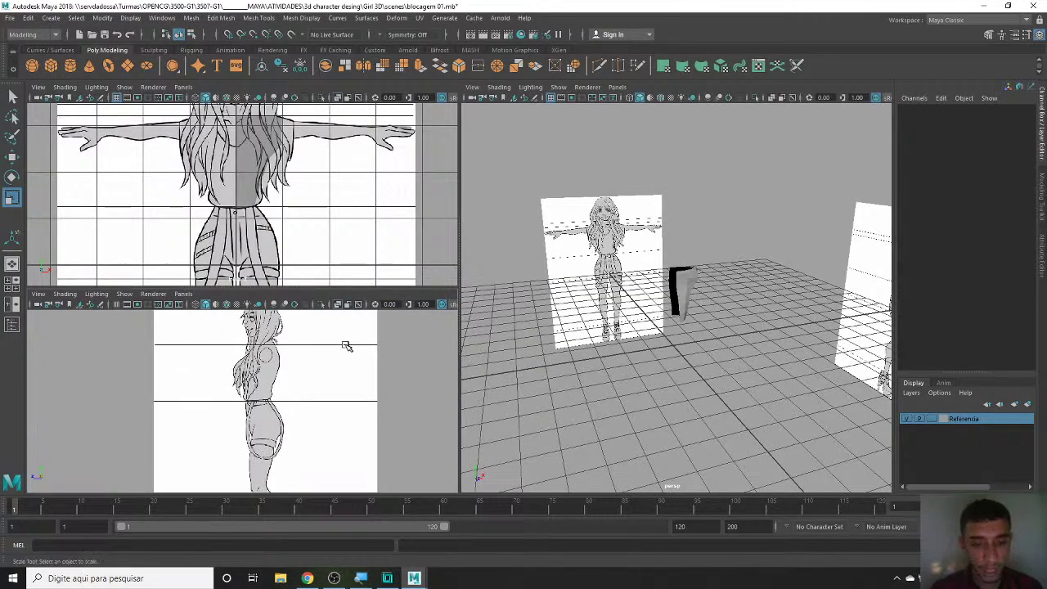
- Move the side reference plane imagePlane2 along X back to about -12.06
left_click(346, 394)
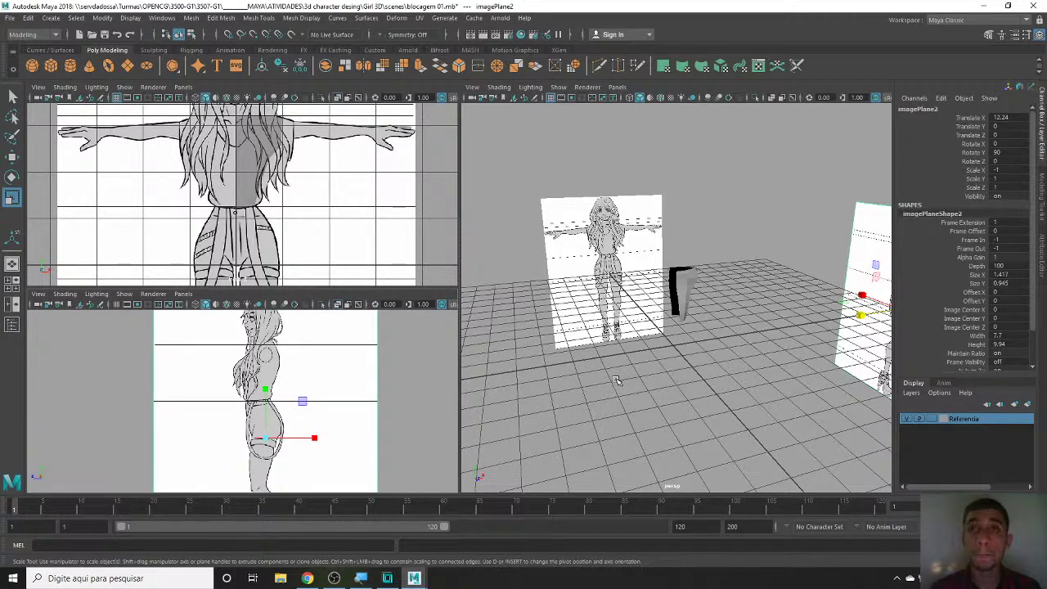
scroll(683, 380, "down", 3)
scroll(755, 363, "down", 2)
key("w")
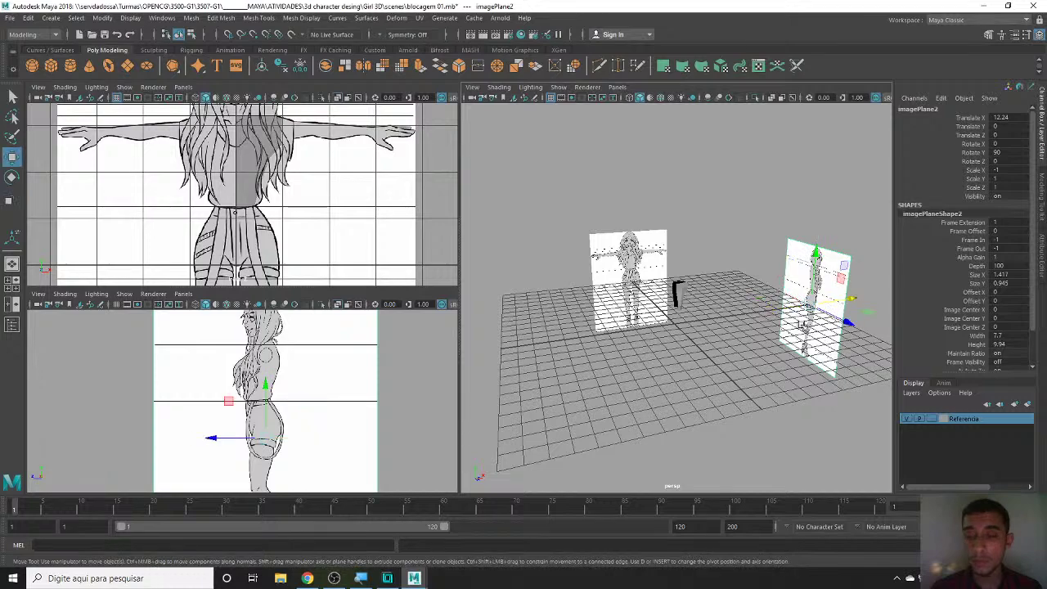
mouse_move(846, 298)
left_mouse_down()
mouse_move(520, 319)
mouse_move(626, 326)
mouse_move(605, 327)
left_mouse_up()
scroll(605, 327, "up", 5)
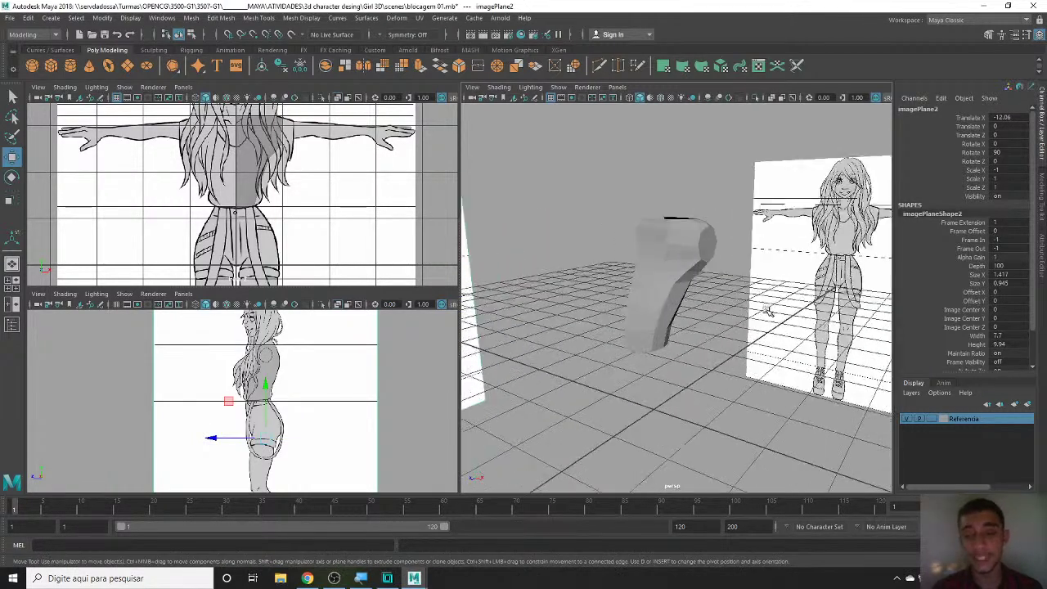
scroll(605, 327, "up", 2)
- Select the torso cylinder and frame it in the side and perspective views
left_click(268, 363)
scroll(304, 384, "up", 2)
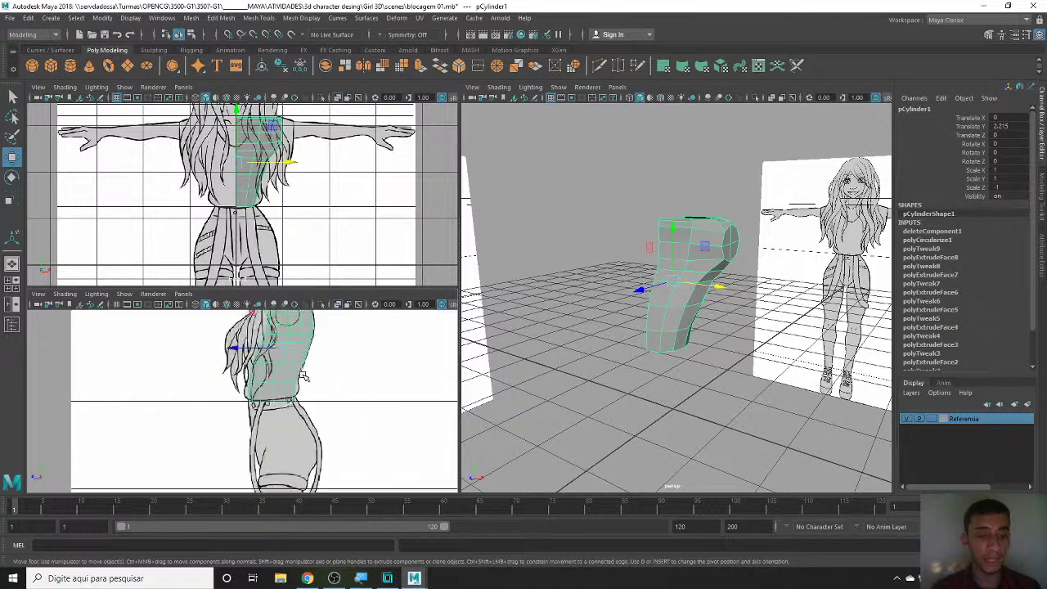
scroll(305, 384, "up", 2)
middle_click_drag(304, 385, 310, 437, "alt")
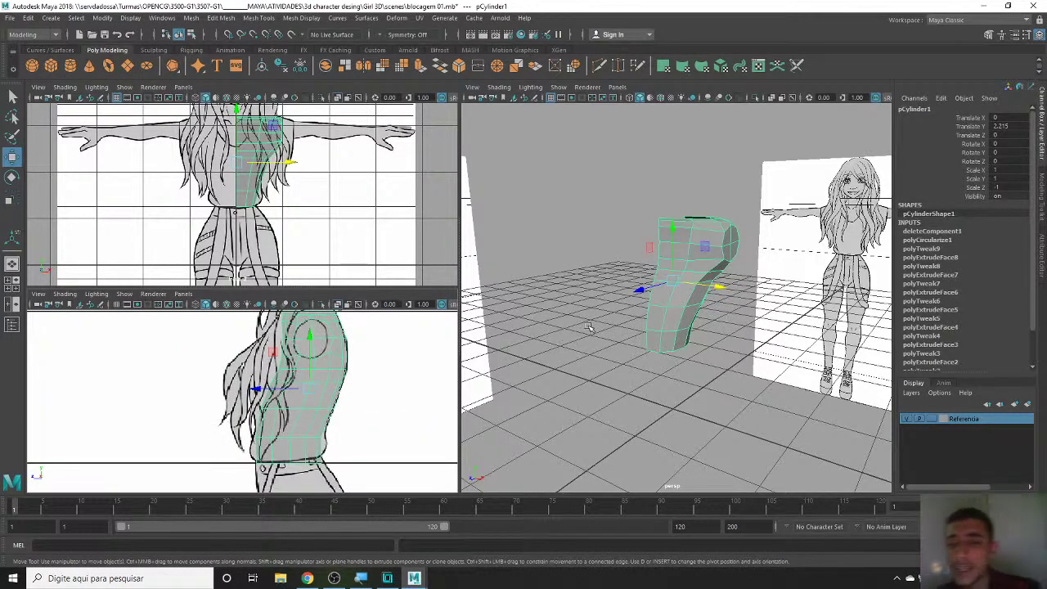
left_click_drag(622, 303, 656, 321, "alt")
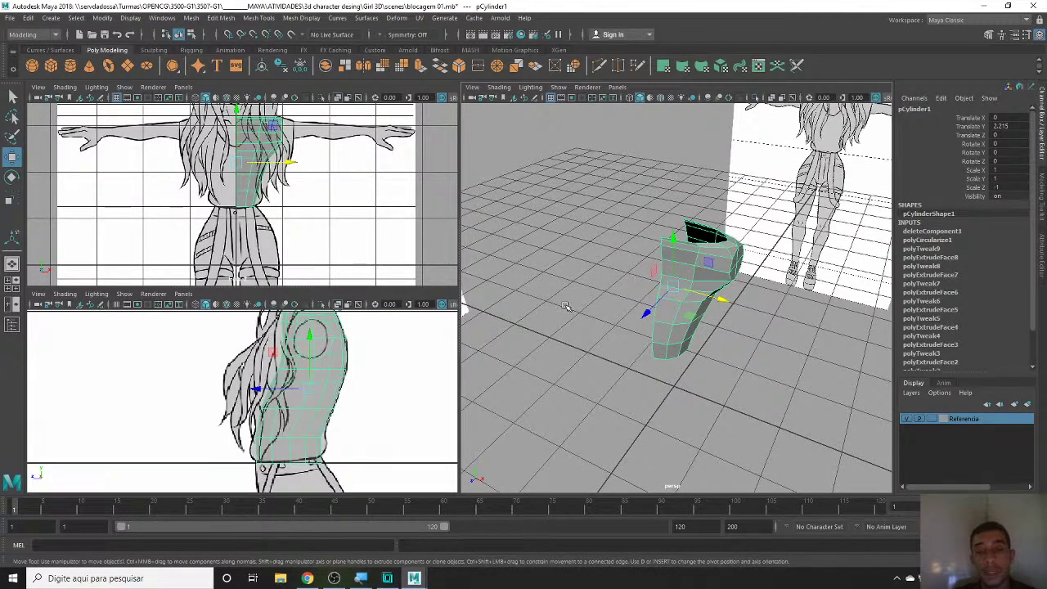
key("space")
- Orbit around the torso mesh to inspect its black inner faces and overall shape
mouse_move(601, 303)
left_mouse_down("alt")
mouse_move(636, 245)
mouse_move(591, 250)
mouse_move(550, 231)
left_mouse_up("alt")
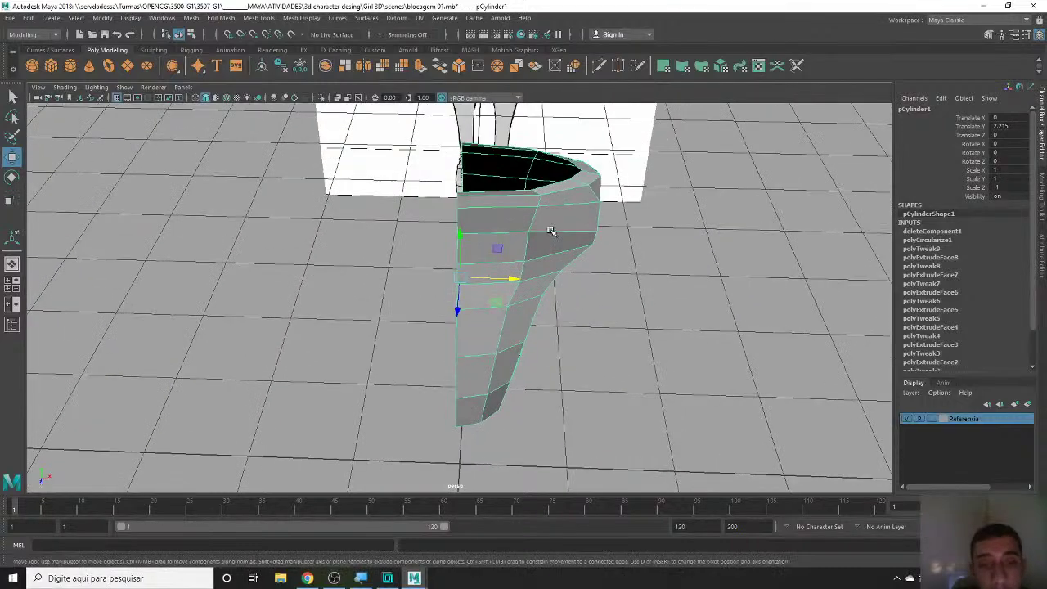
left_click(424, 178)
left_click(554, 220)
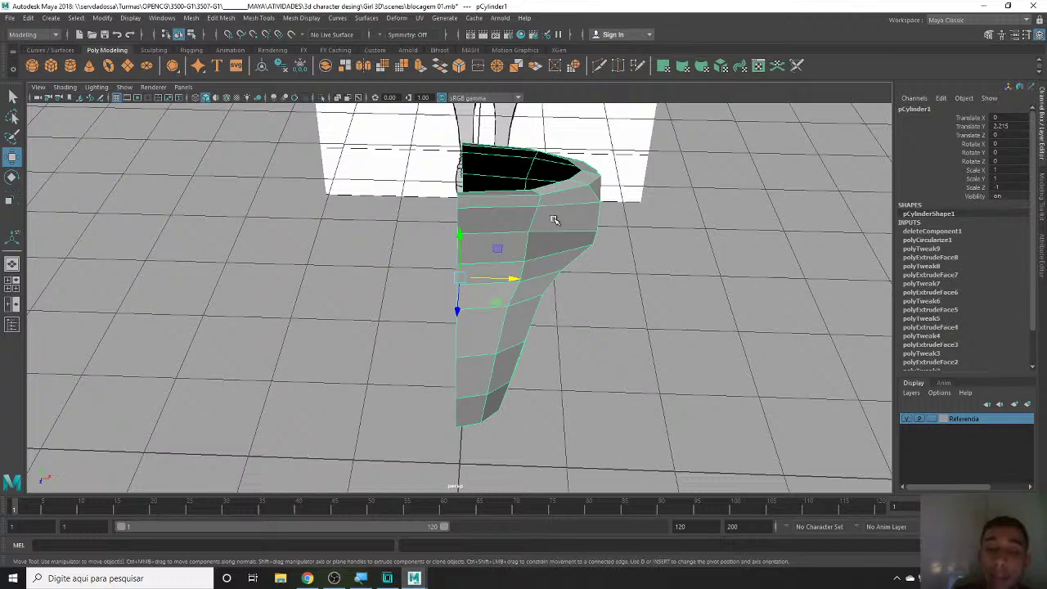
left_click_drag(555, 211, 526, 275, "alt")
scroll(576, 281, "up", 3)
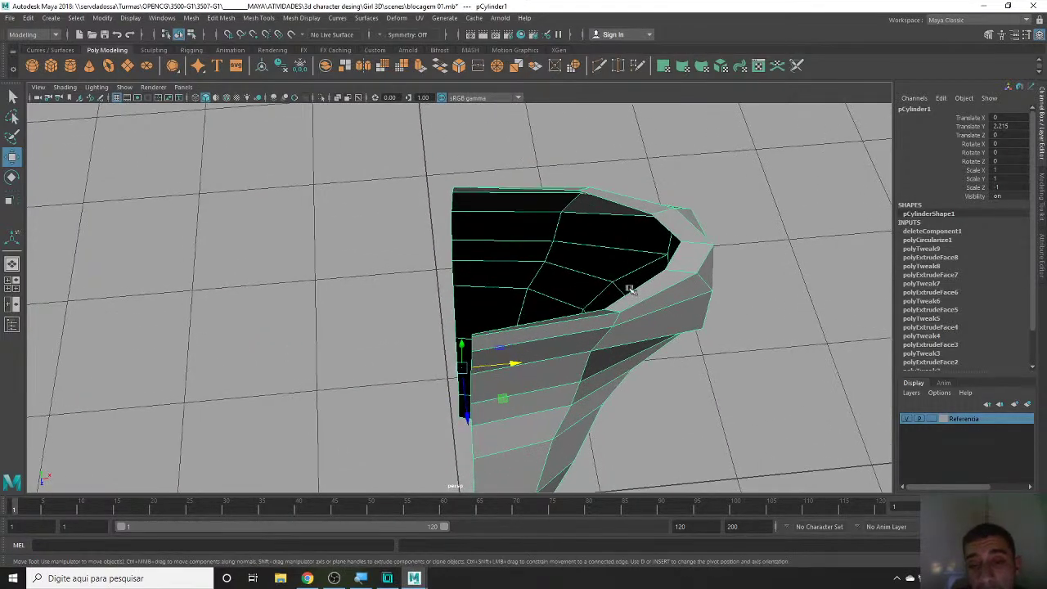
mouse_move(629, 289)
left_mouse_down("alt")
mouse_move(603, 292)
mouse_move(584, 259)
mouse_move(403, 287)
mouse_move(475, 282)
mouse_move(412, 284)
left_mouse_up("alt")
scroll(584, 259, "down", 5)
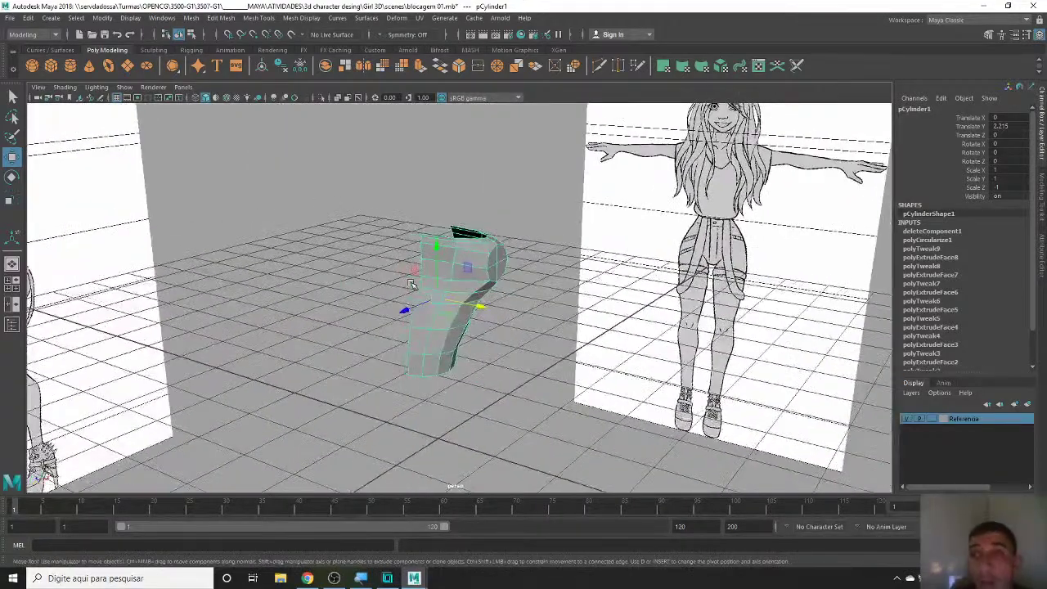
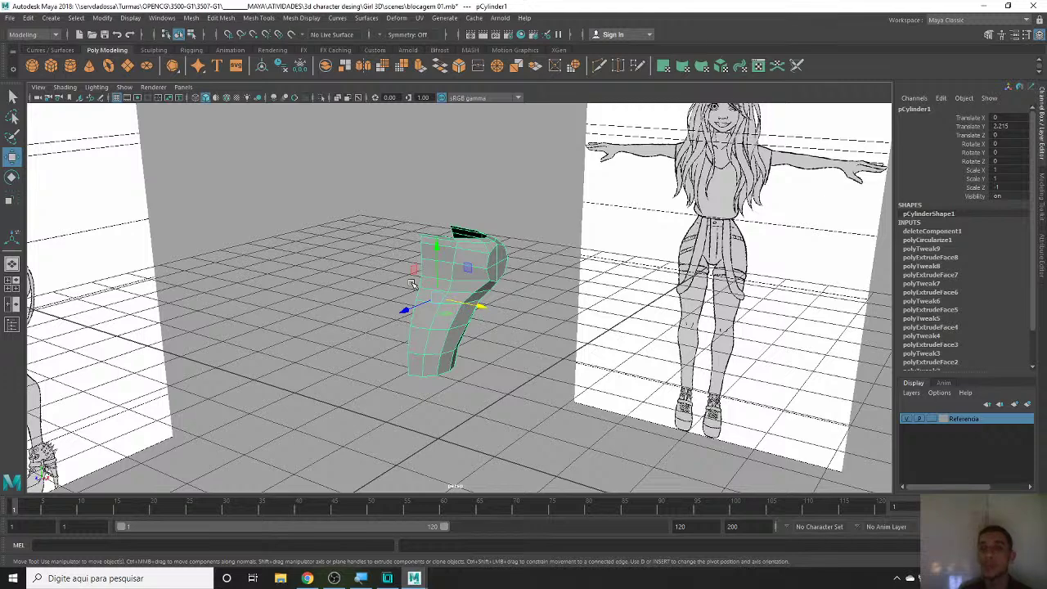
- Select the two torso faces at the shoulder end, then switch to the four-view layout
scroll(440, 266, "up", 3)
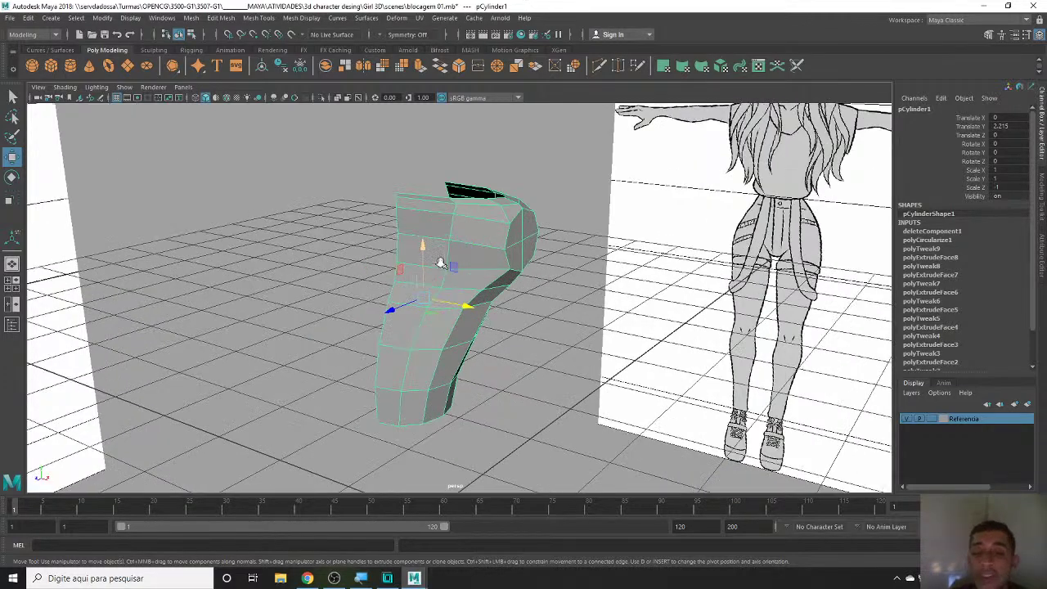
scroll(441, 264, "up", 3)
mouse_move(441, 263)
left_mouse_down("alt")
mouse_move(428, 256)
mouse_move(547, 211)
left_mouse_up("alt")
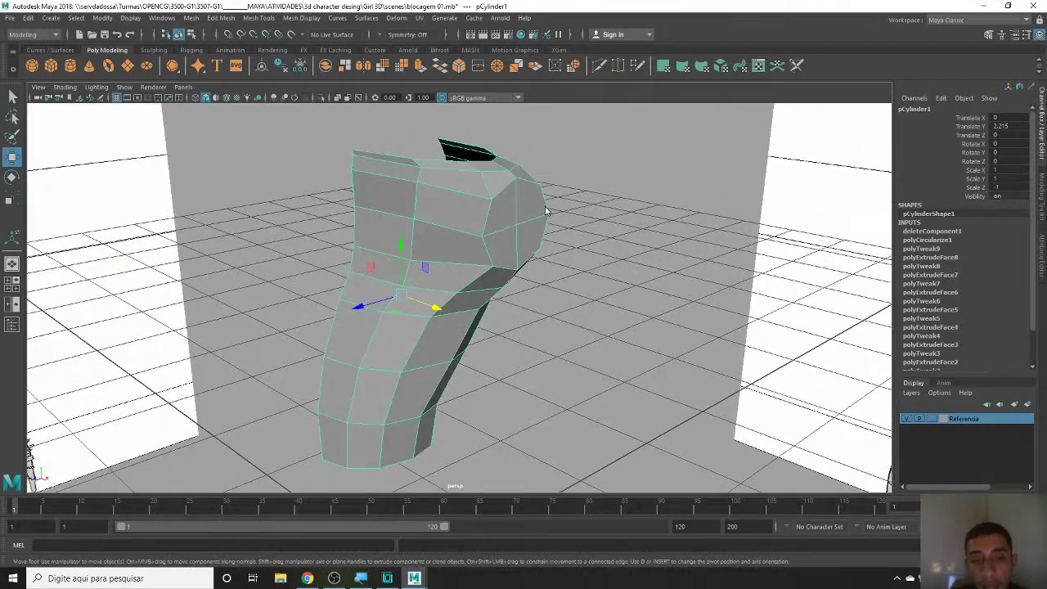
right_click_drag(546, 211, 543, 236)
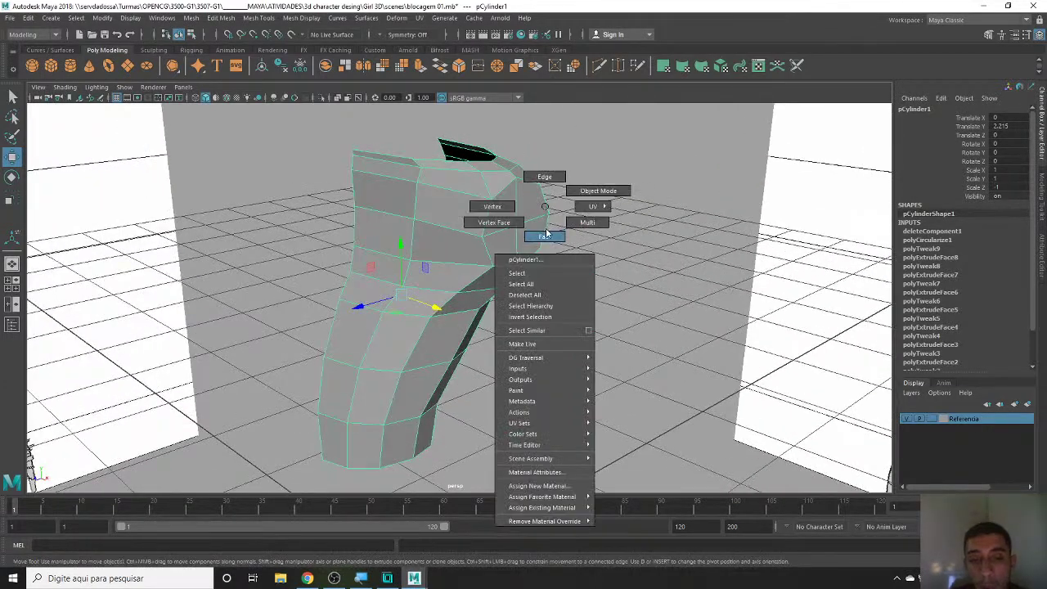
left_click(536, 237)
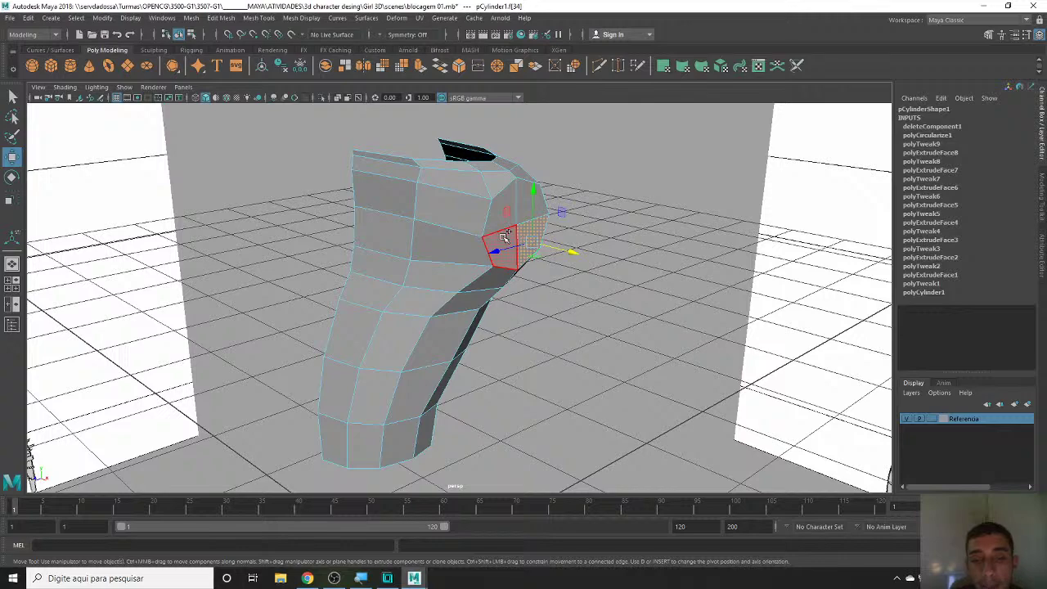
left_click(532, 204, "shift")
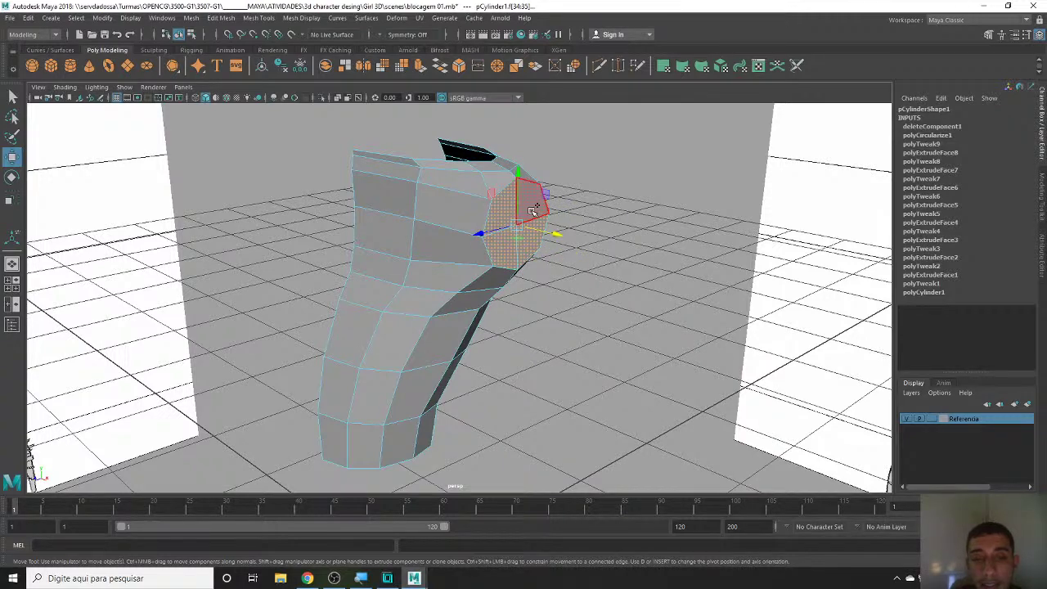
left_click_drag(568, 229, 597, 225, "alt")
key("space")
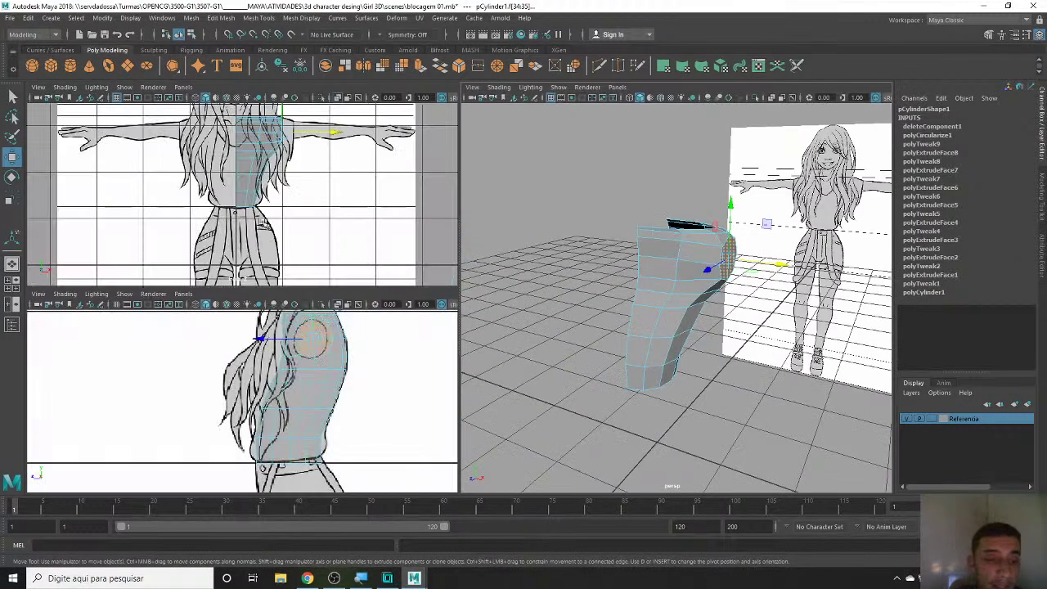
- In the maximized front view, extrude the shoulder faces outward toward the reference arm
key("space")
scroll(528, 226, "up", 3)
scroll(527, 227, "up", 3)
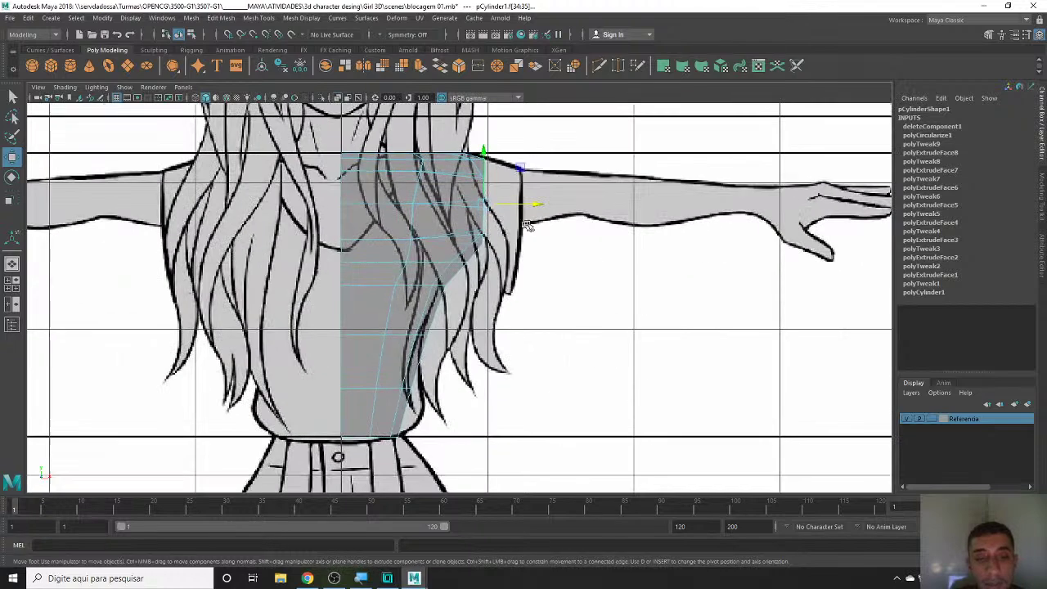
middle_click_drag(527, 227, 439, 285, "alt")
scroll(351, 275, "up", 3)
scroll(339, 261, "up", 2)
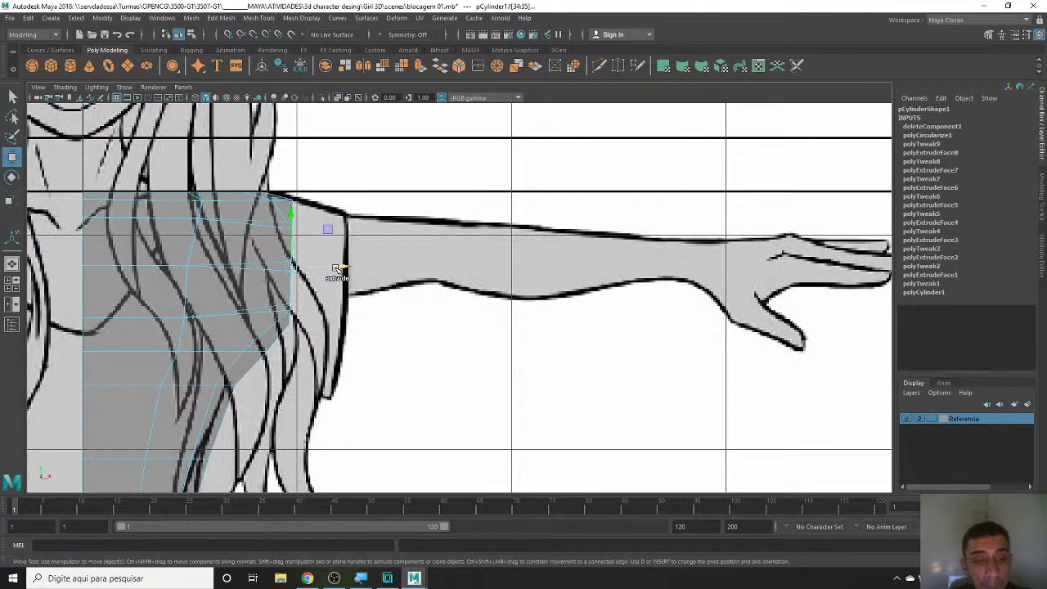
left_click_drag(331, 270, 391, 273, "shift")
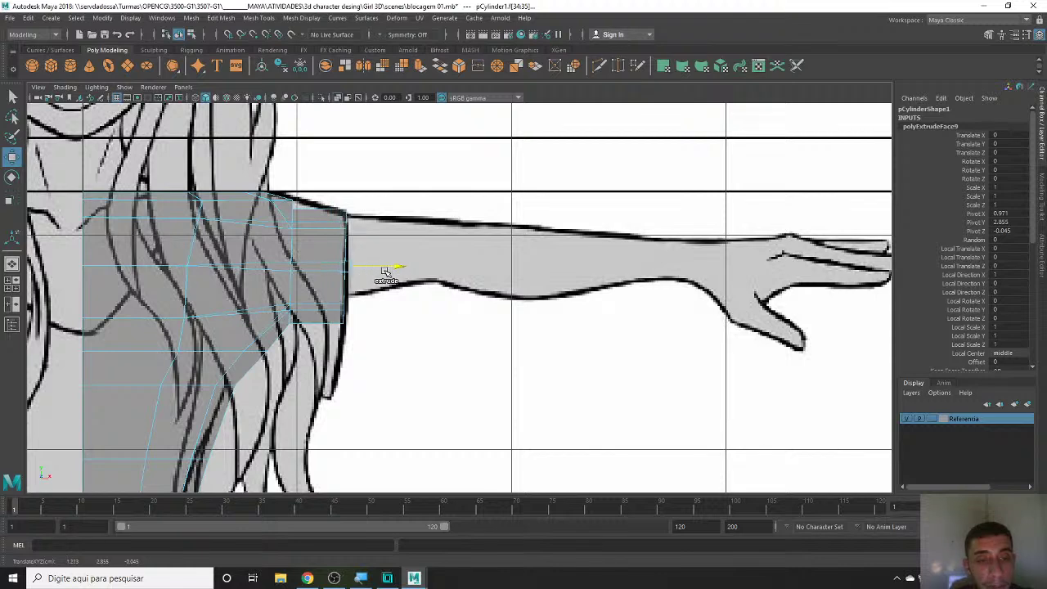
- Scale the extruded end to the reference arm's thickness and move it vertically into place
key("r")
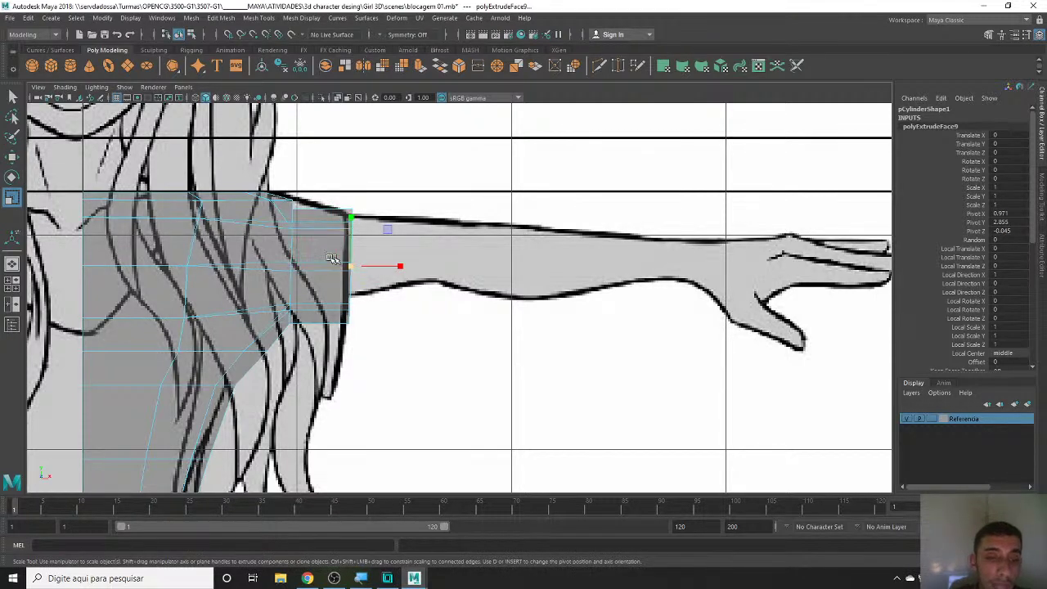
key("space")
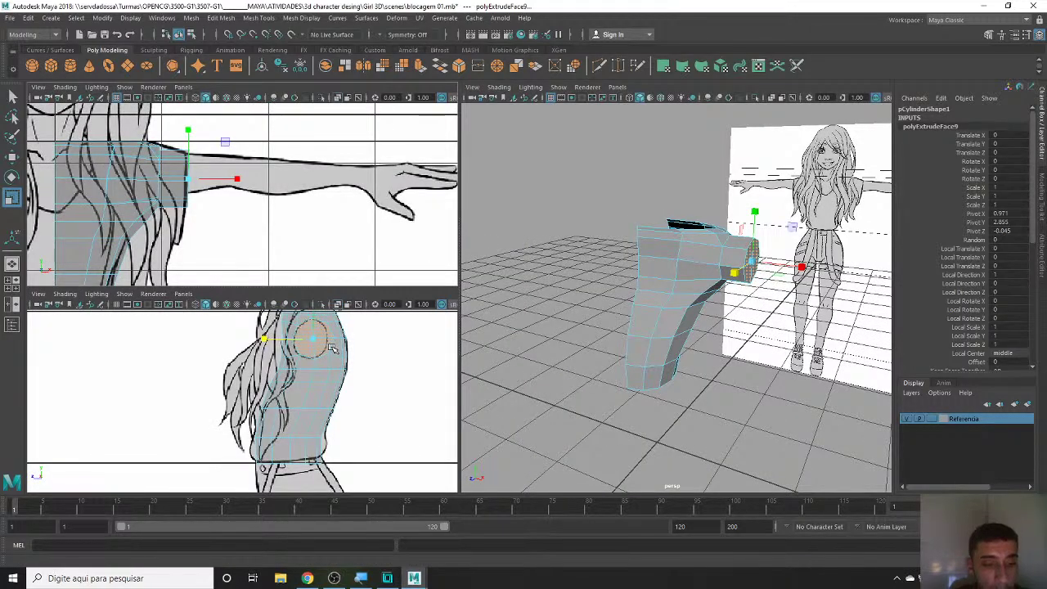
mouse_move(687, 359)
left_mouse_down("alt")
mouse_move(490, 374)
mouse_move(523, 344)
left_mouse_up("alt")
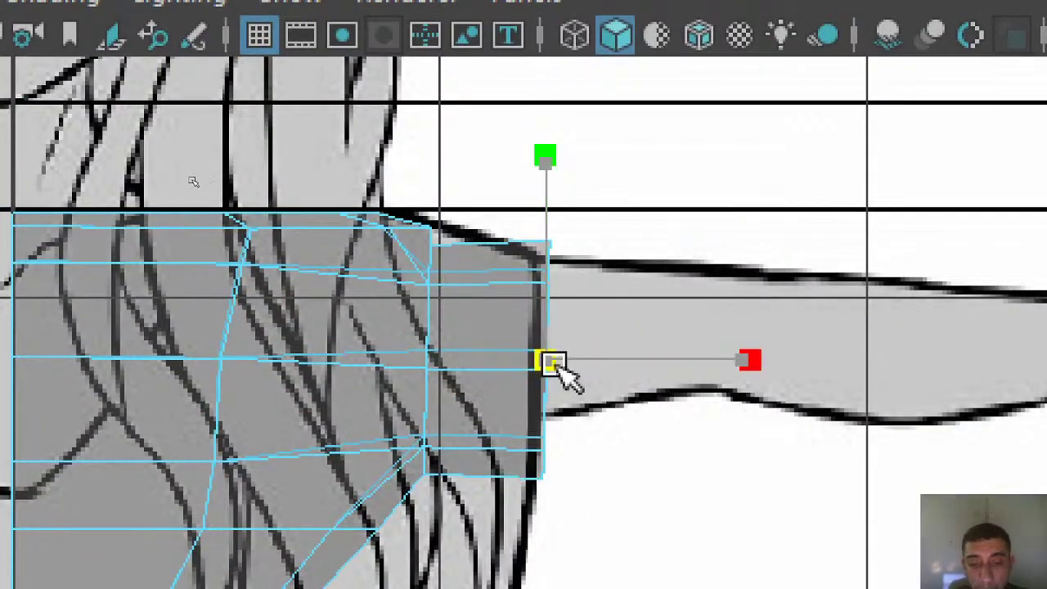
mouse_move(556, 364)
left_mouse_down()
mouse_move(483, 362)
mouse_move(545, 364)
left_mouse_up()
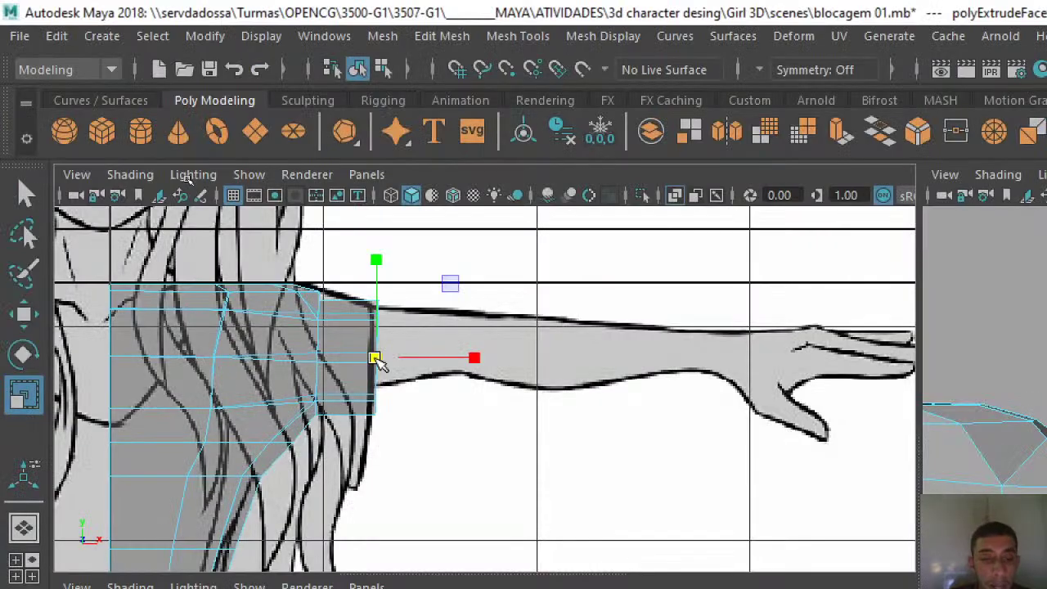
left_click_drag(374, 358, 360, 360)
key("w")
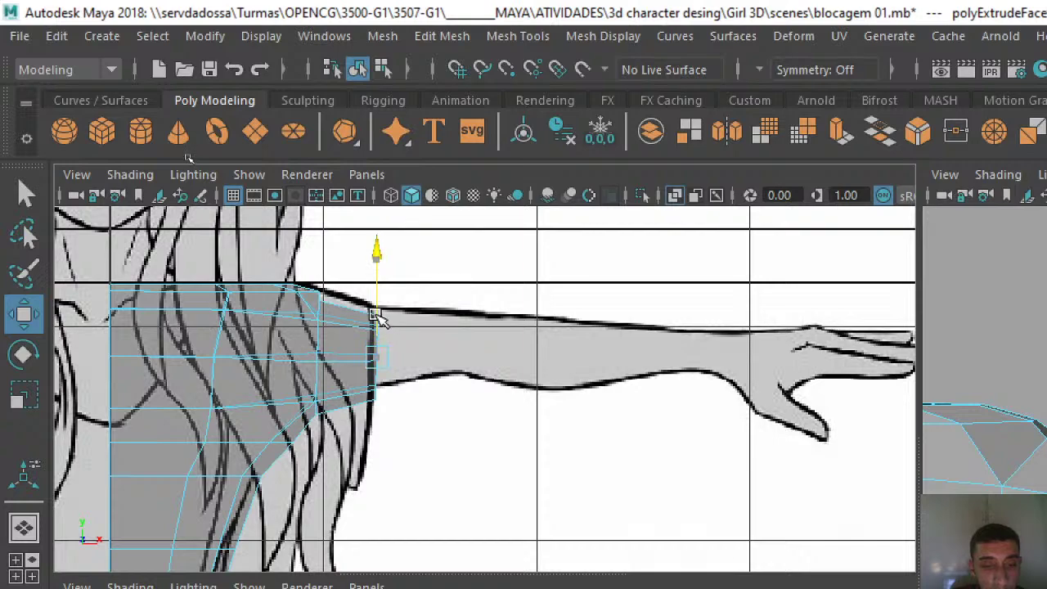
left_click_drag(376, 314, 374, 299)
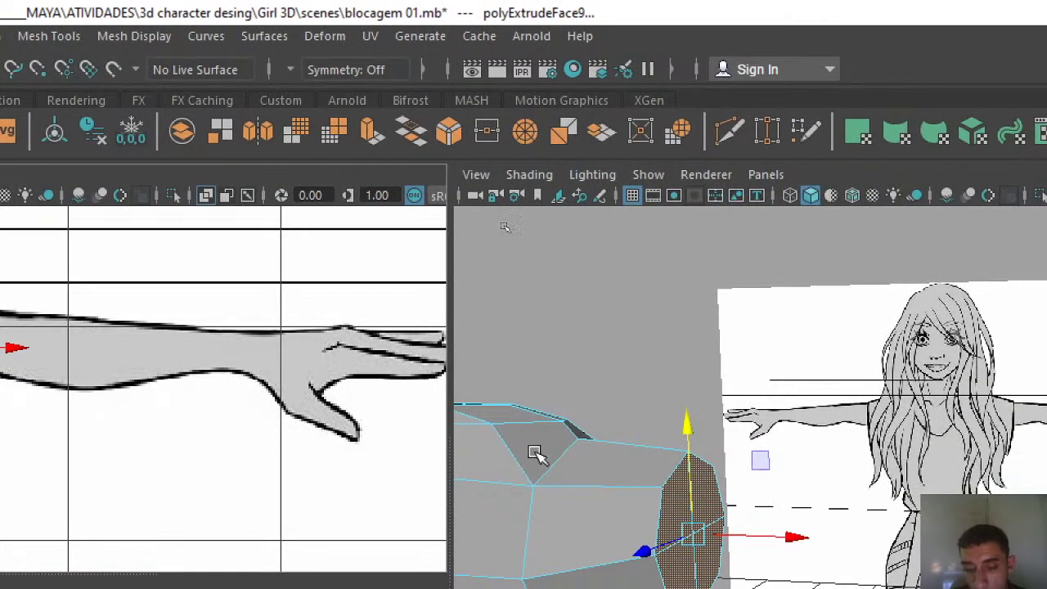
- Deselect the faces and select two edges on the shoulder where the arm meets the torso
right_click(572, 458)
right_click(549, 440)
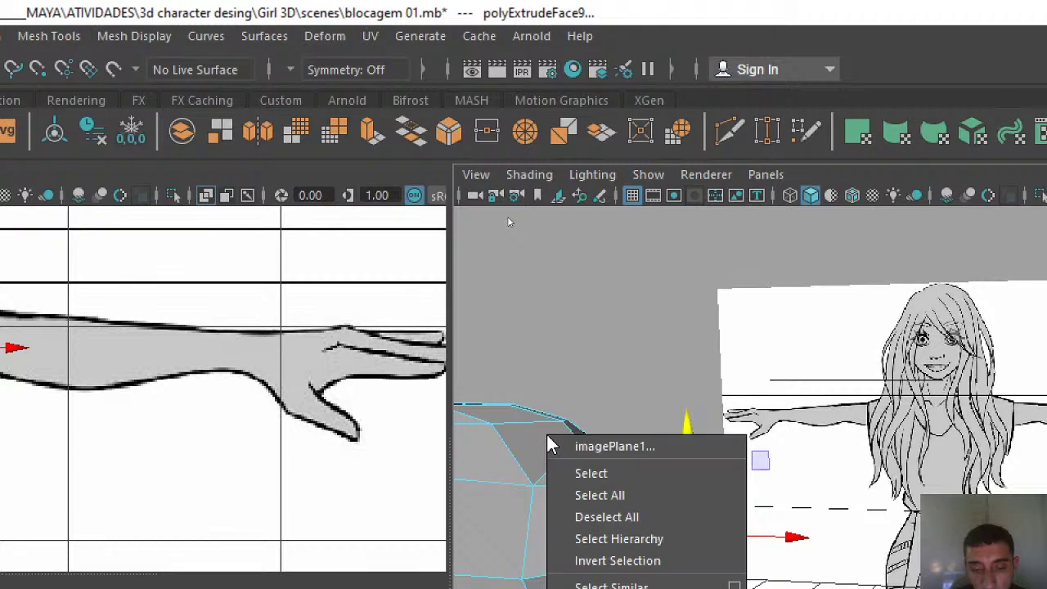
left_click(577, 357)
right_click_drag(553, 507, 581, 401)
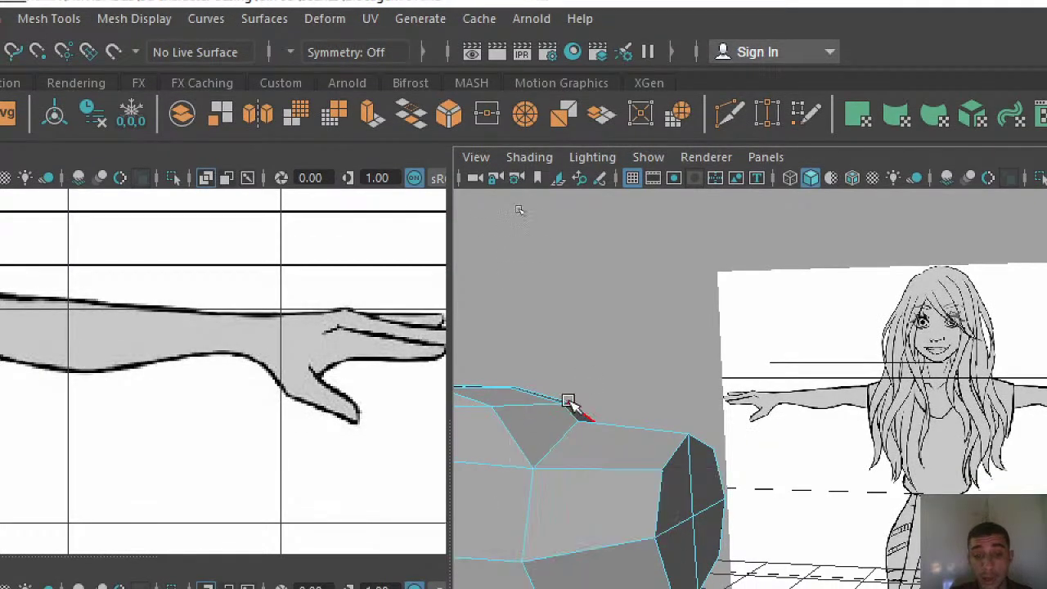
left_click(570, 442)
mouse_move(550, 460)
left_mouse_down("alt")
mouse_move(649, 535)
mouse_move(755, 490)
mouse_move(655, 472)
mouse_move(939, 433)
left_mouse_up("alt")
left_click(938, 433, "shift")
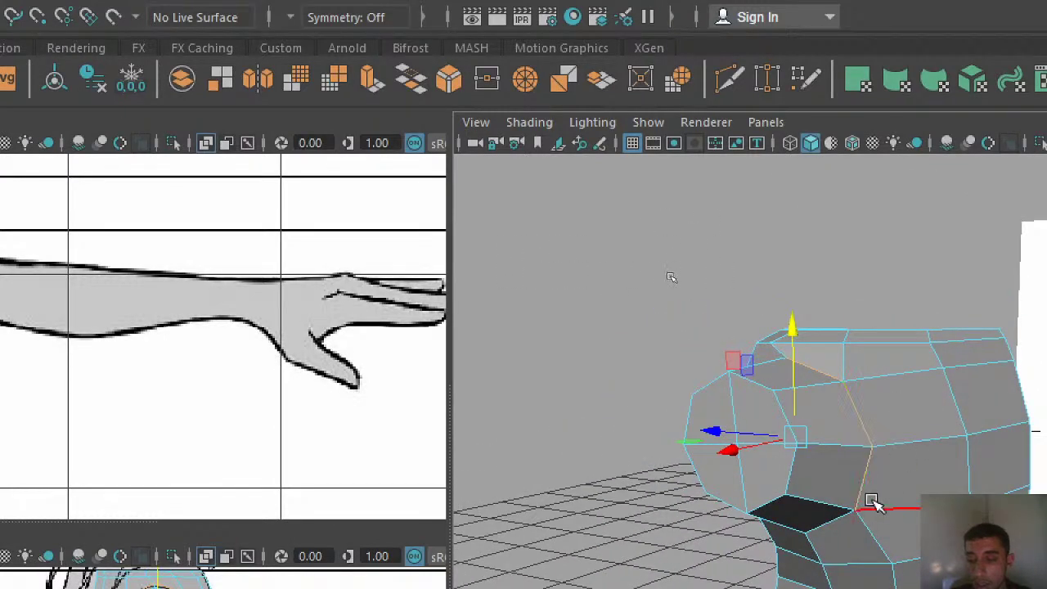
- Raise the shoulder edges and push them outward to follow the reference outline
left_click_drag(842, 536, 842, 311, "alt")
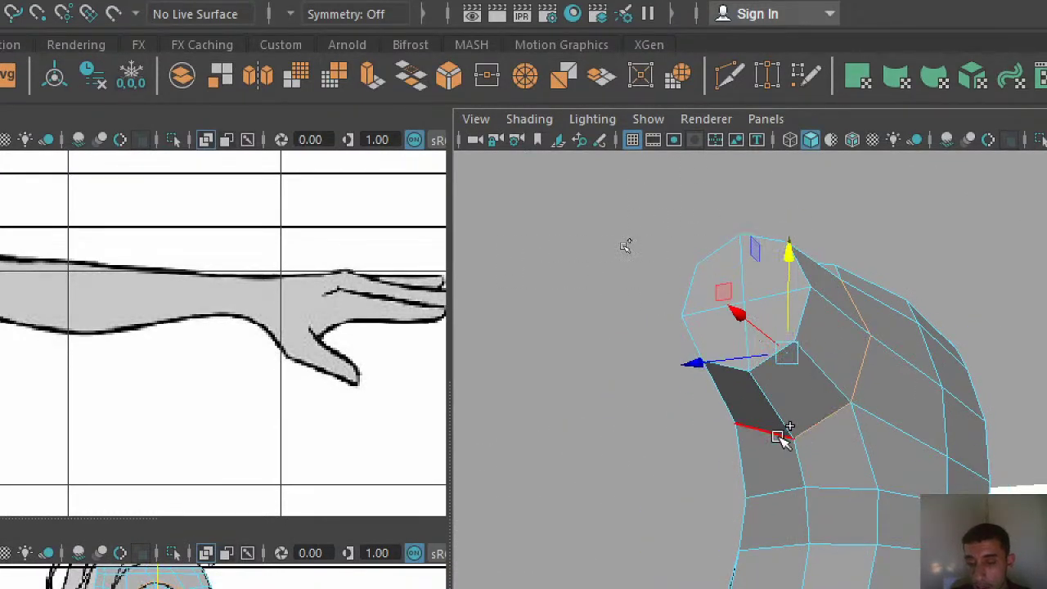
mouse_move(781, 437)
left_mouse_down("alt")
mouse_move(724, 422)
mouse_move(439, 411)
mouse_move(713, 425)
mouse_move(654, 408)
left_mouse_up("alt")
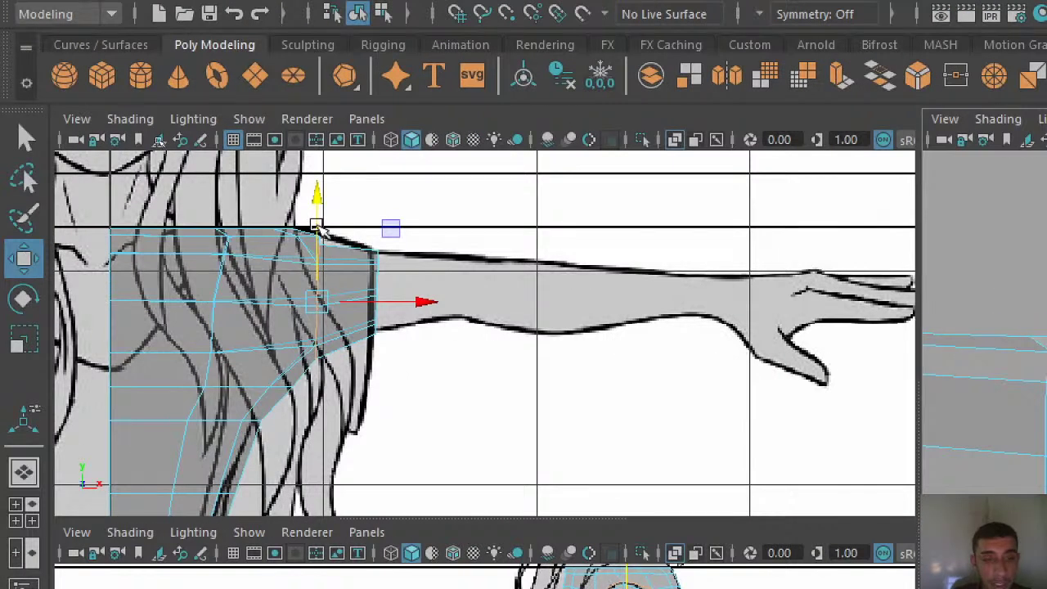
left_click_drag(319, 229, 321, 219)
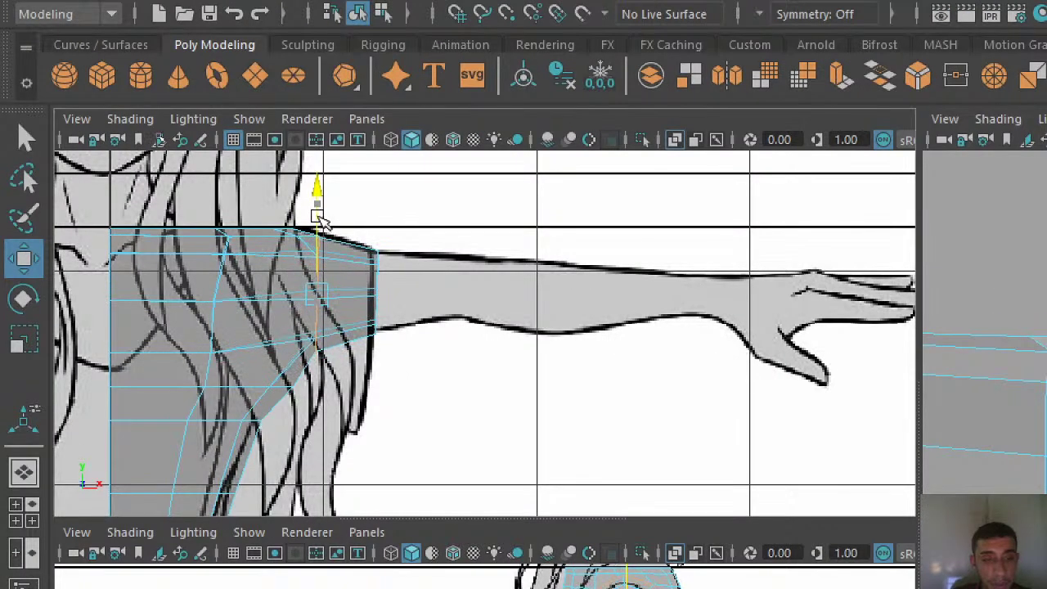
left_click_drag(362, 293, 369, 292)
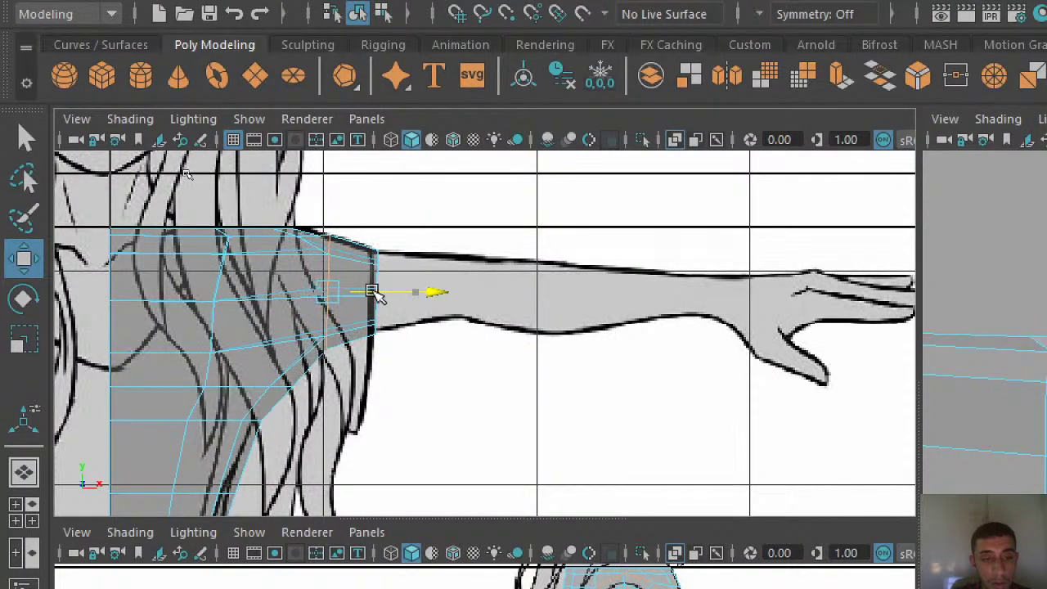
left_click_drag(326, 229, 329, 225)
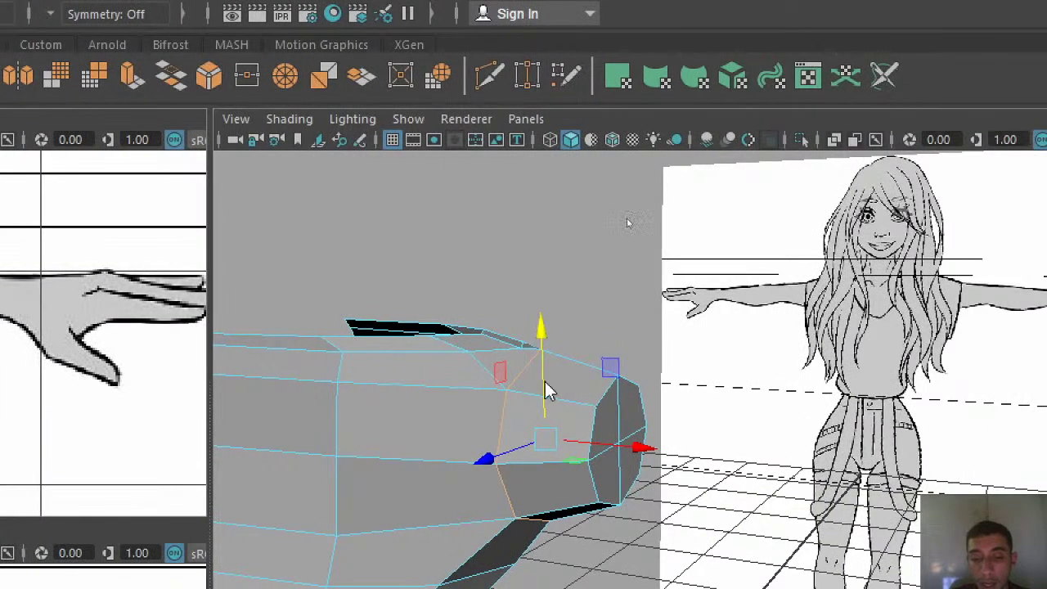
- Reselect the torso mesh from the right-click menu
right_click(543, 388)
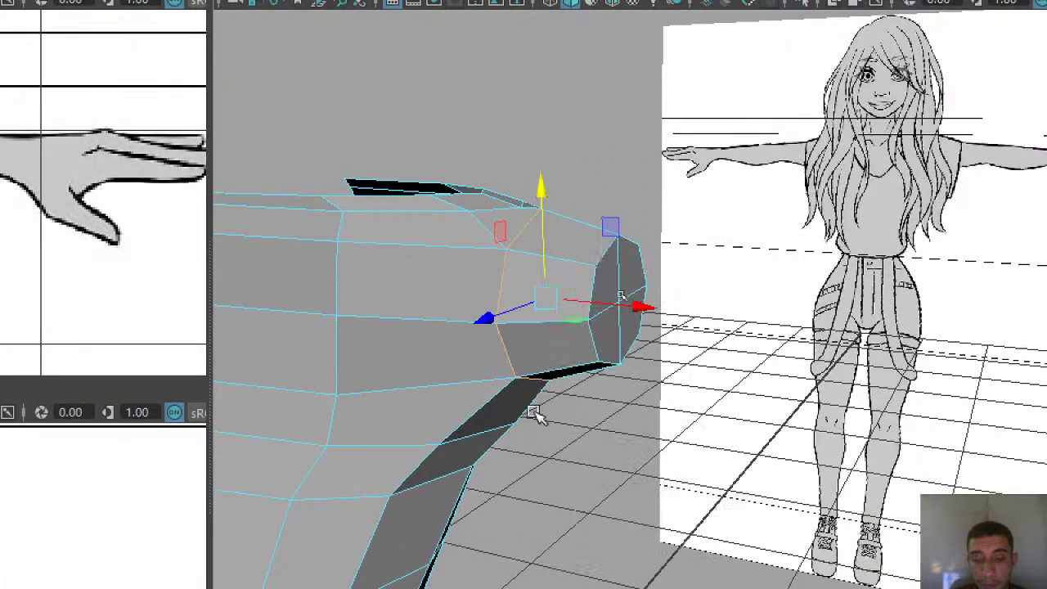
right_click(588, 274)
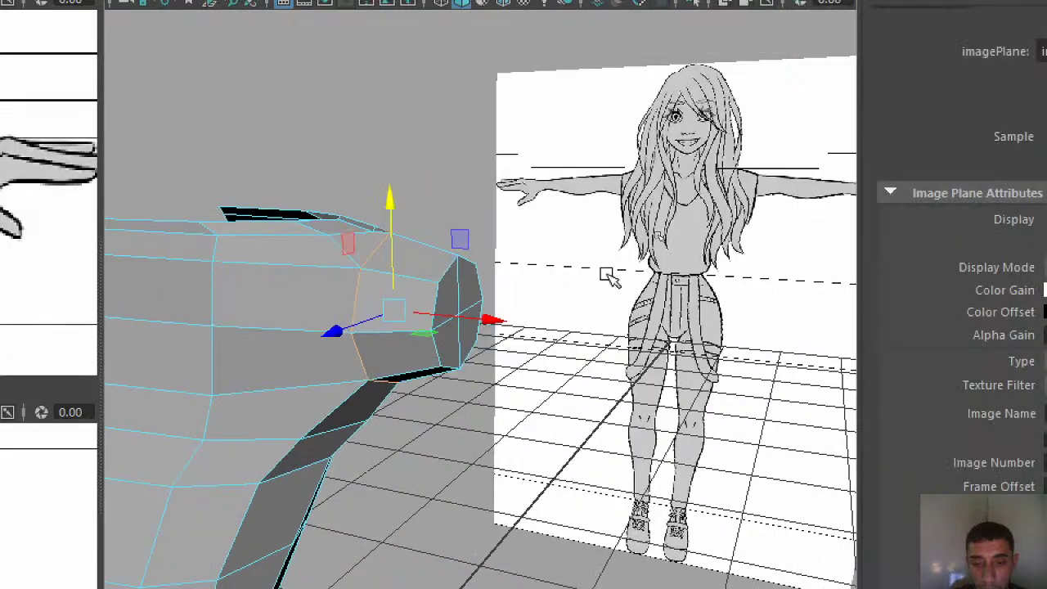
left_click(498, 262)
right_click(487, 314)
left_click(435, 295)
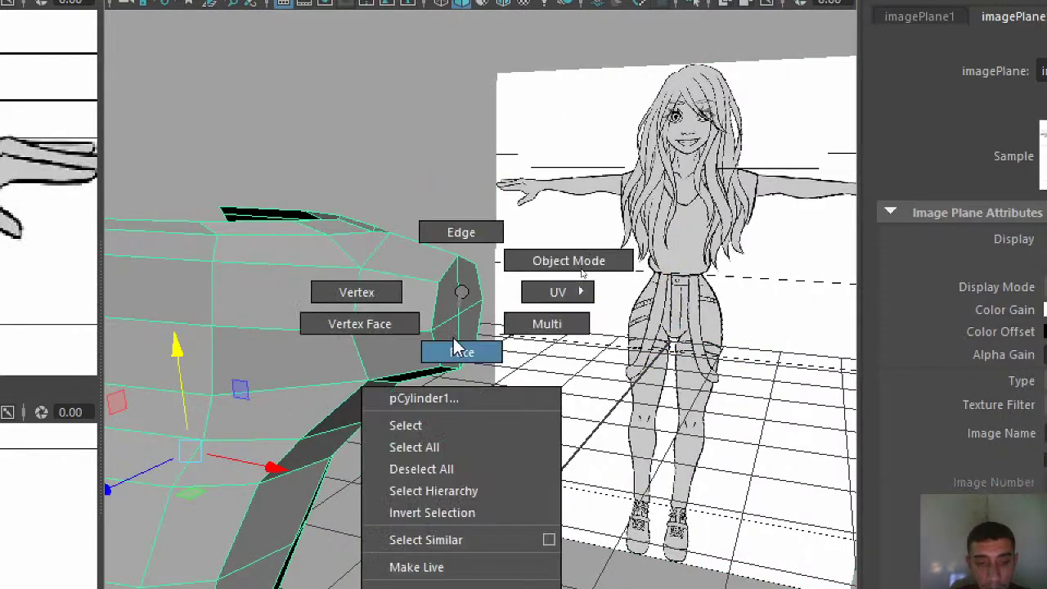
- Select the two arm-end faces, pull them further out and extrude them again with Ctrl+E
right_click_drag(438, 296, 455, 350)
left_click(454, 343)
left_click(473, 288, "shift")
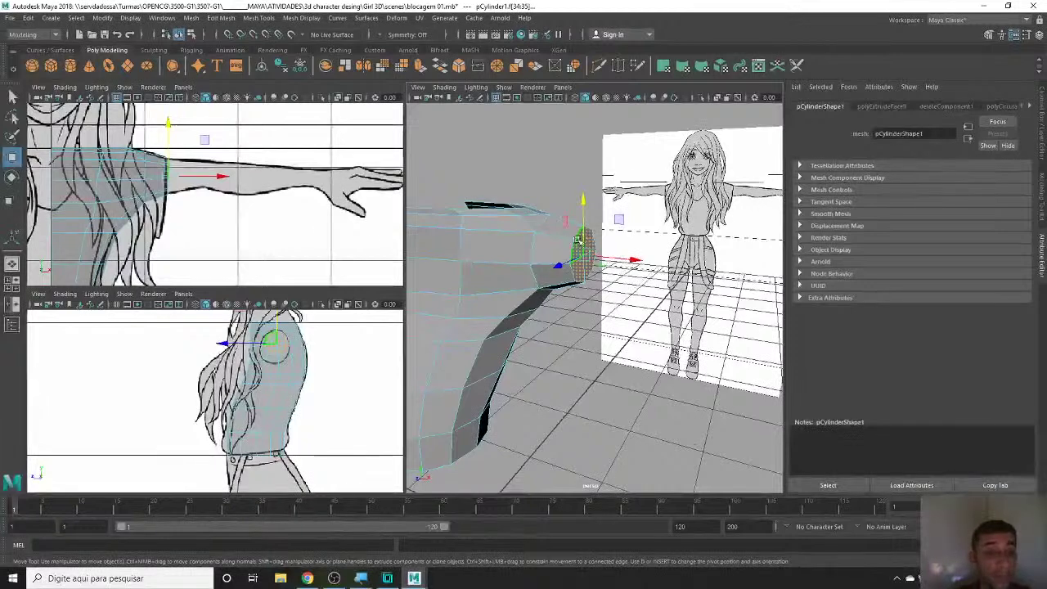
middle_click_drag(184, 172, 173, 206, "alt")
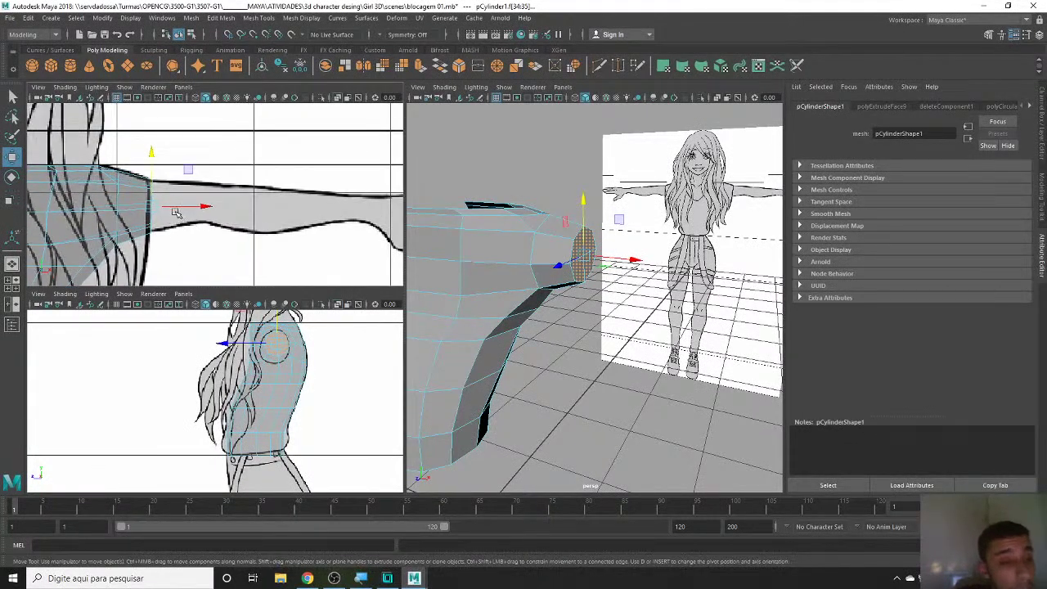
left_click_drag(173, 206, 201, 203, "shift")
key("ctrl+e")
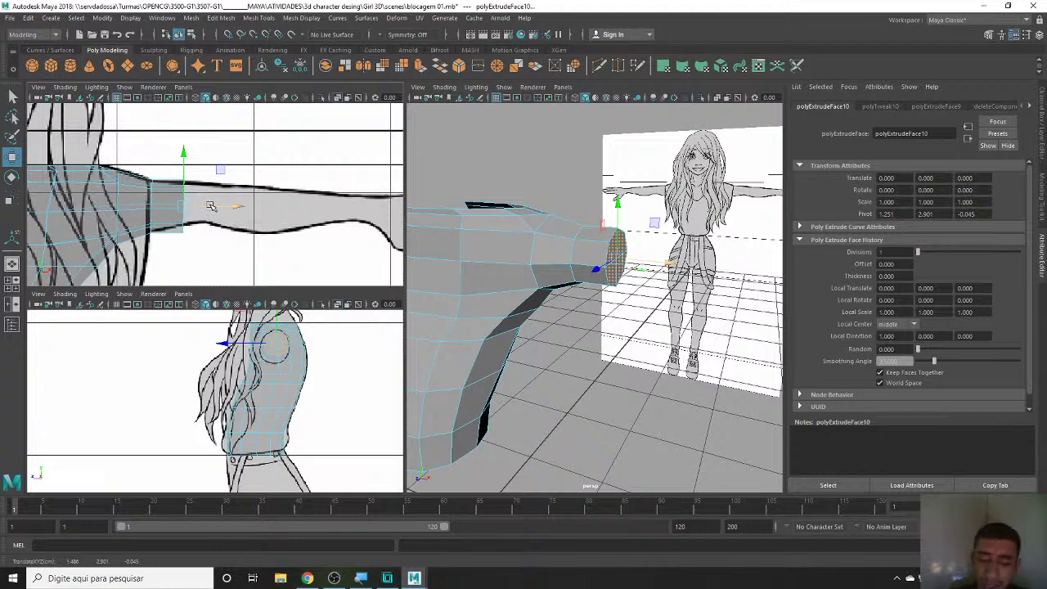
- In the maximized front view, shrink the new end faces and slide them along the upper arm
key("space")
scroll(335, 319, "up", 2)
scroll(367, 311, "up", 2)
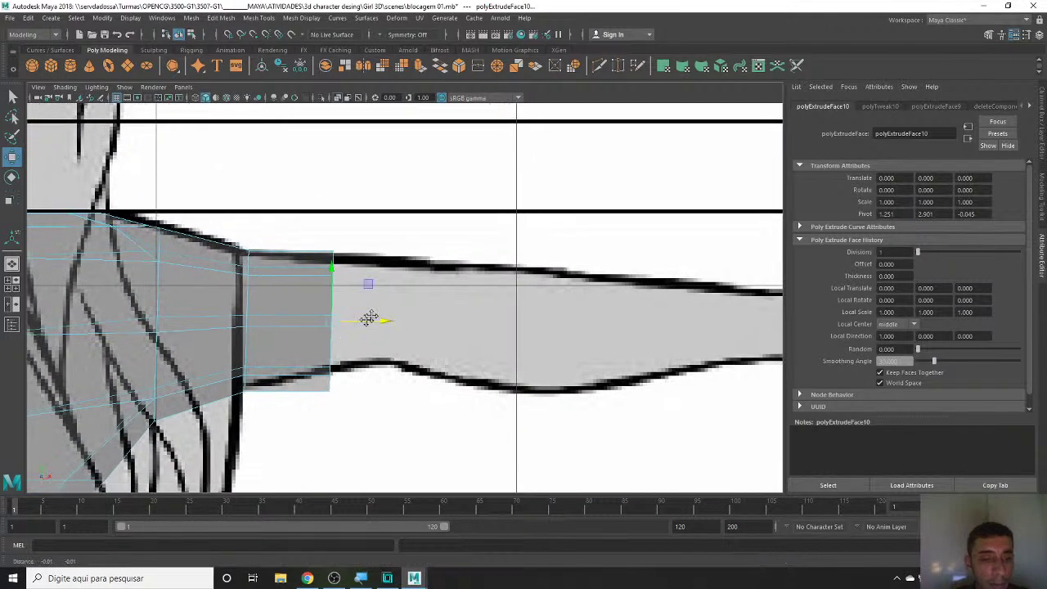
scroll(450, 293, "up", 2)
left_click_drag(439, 285, 427, 285)
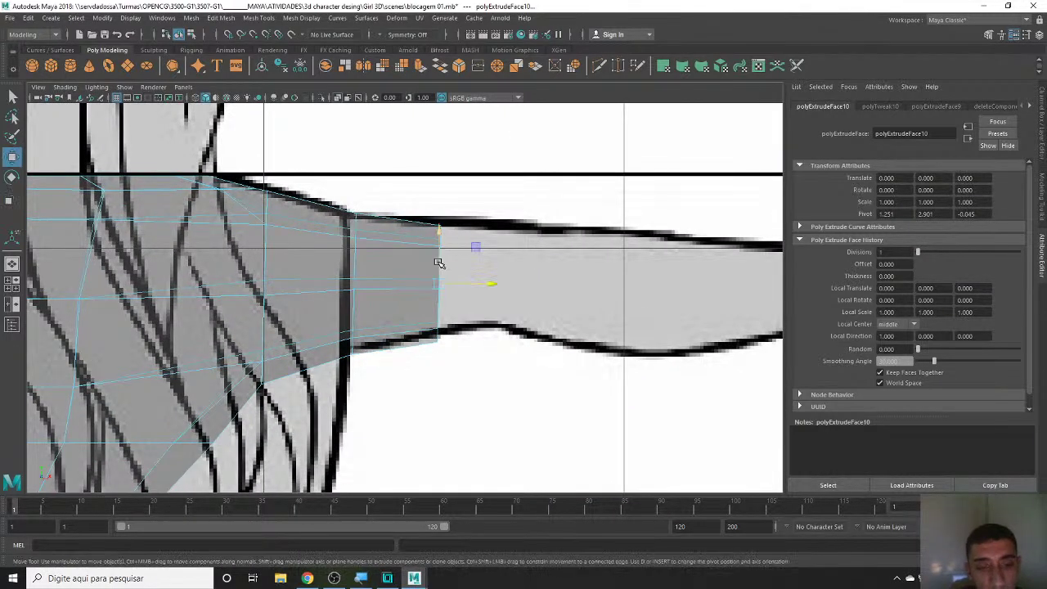
key("w")
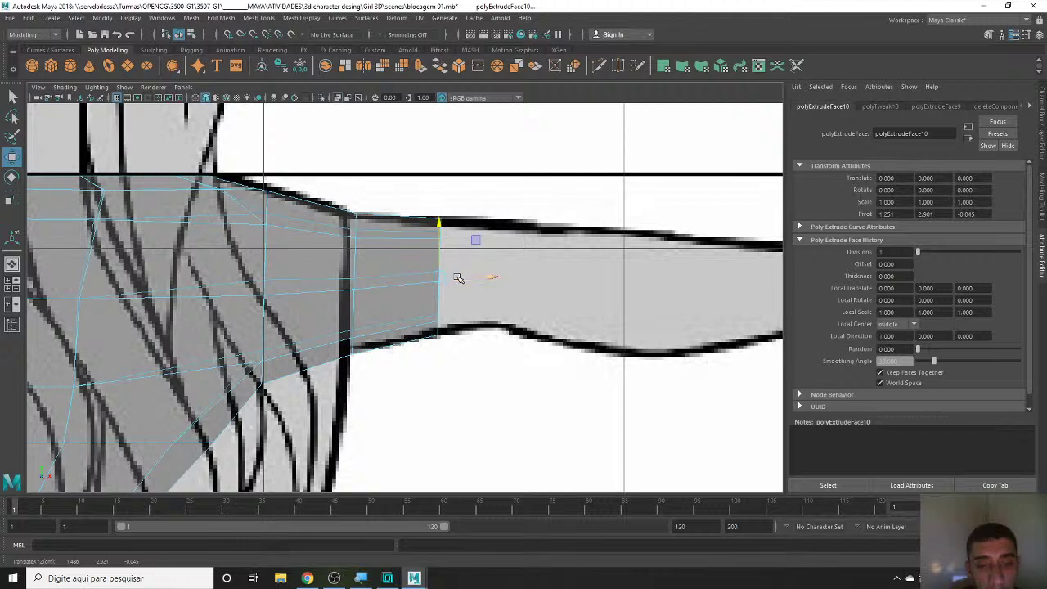
middle_click_drag(458, 278, 420, 286)
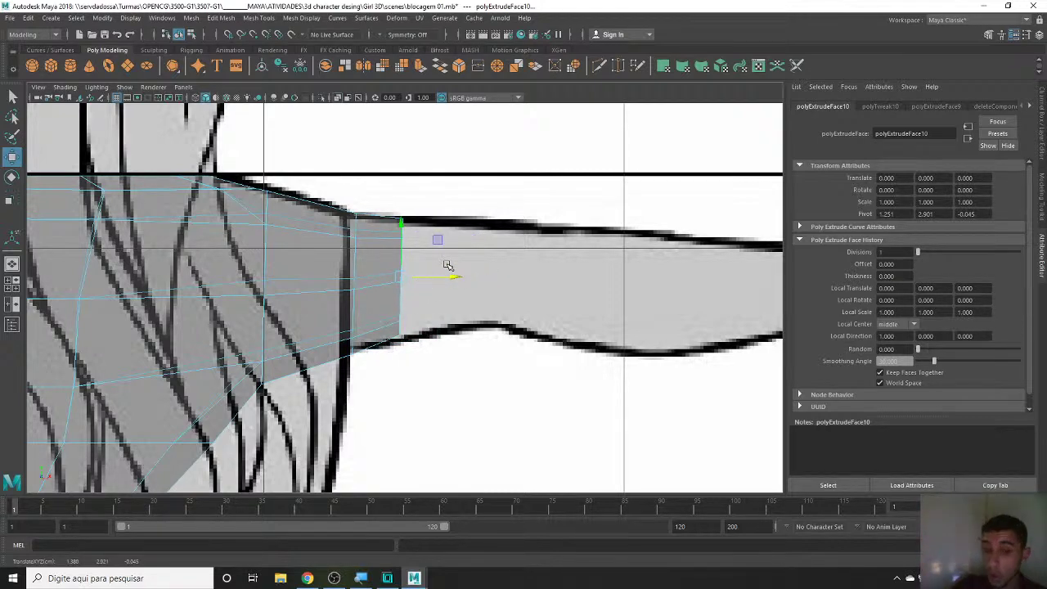
left_click_drag(440, 275, 474, 284)
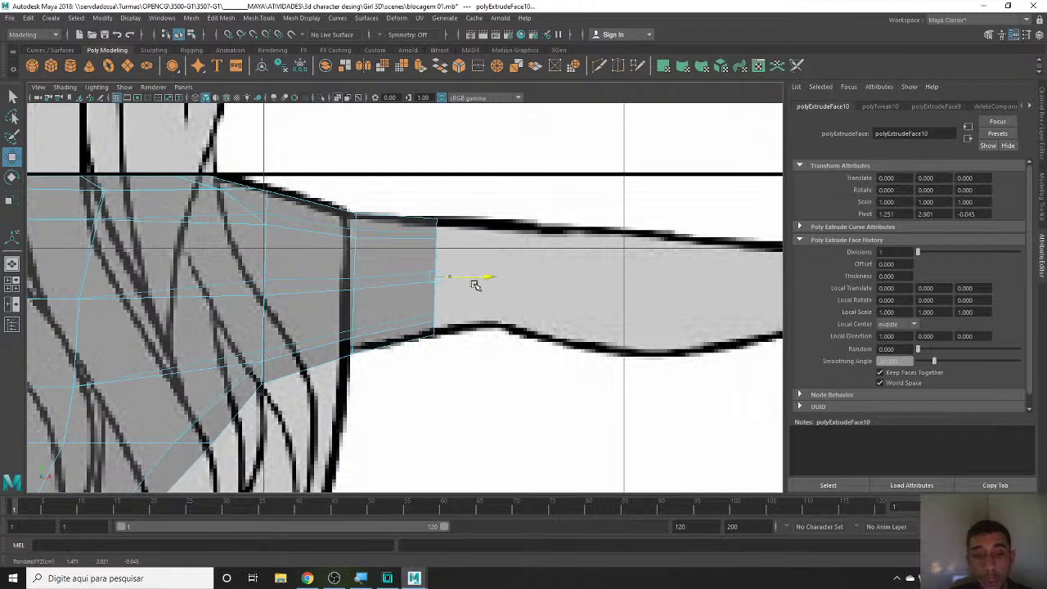
middle_click_drag(610, 305, 408, 293, "alt")
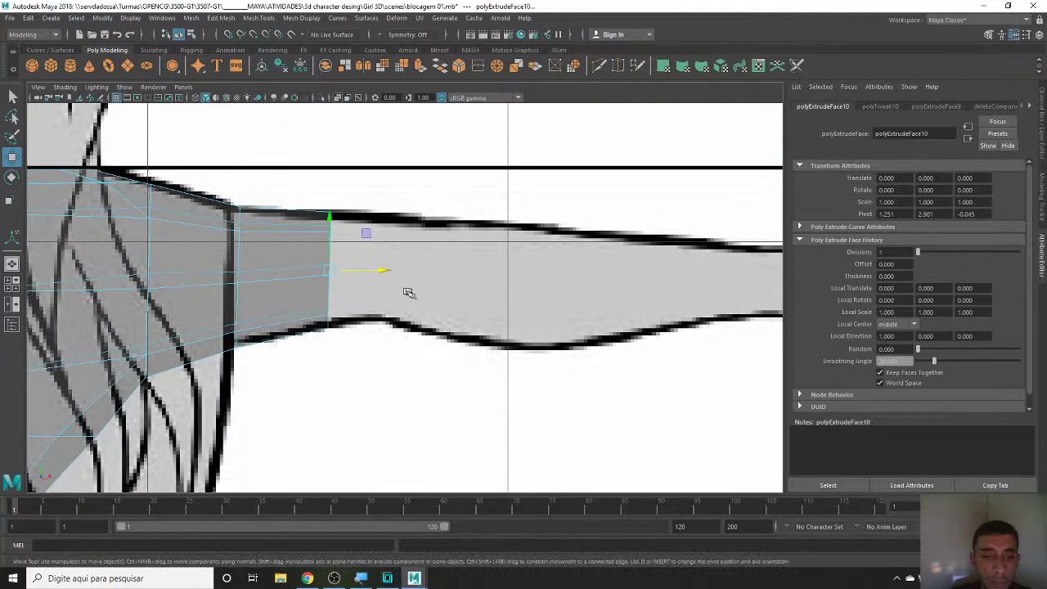
mouse_move(385, 272)
left_mouse_down()
mouse_move(430, 272)
mouse_move(377, 271)
left_mouse_up()
- Extrude a new arm section toward the elbow, scaling and positioning its end face
key("r")
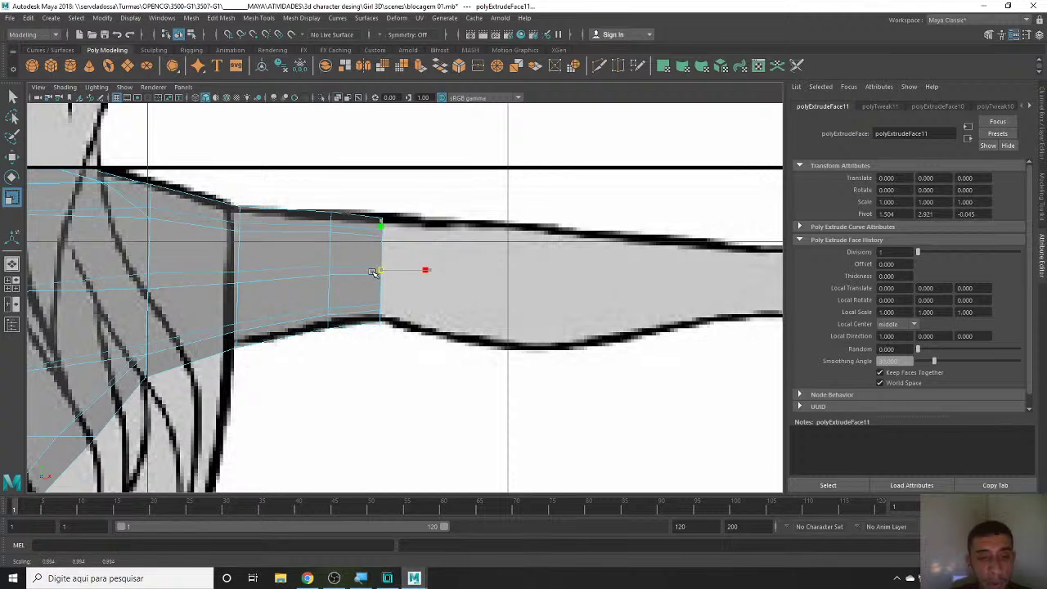
key("w")
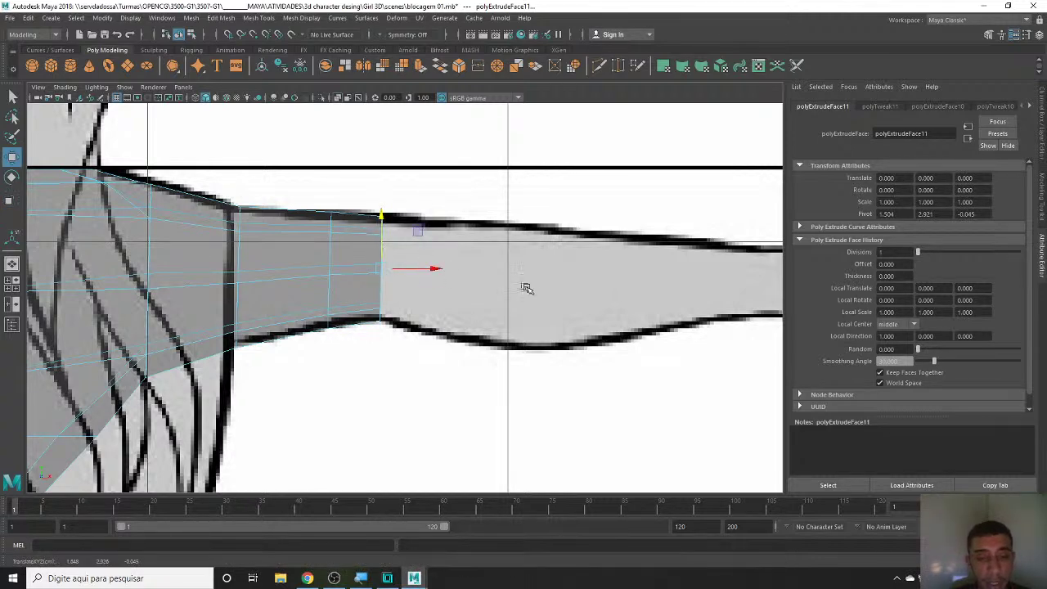
middle_click_drag(526, 288, 376, 256, "alt")
mouse_move(327, 247)
left_mouse_down("shift")
mouse_move(458, 244)
mouse_move(411, 237)
left_mouse_up("shift")
key("r")
key("w")
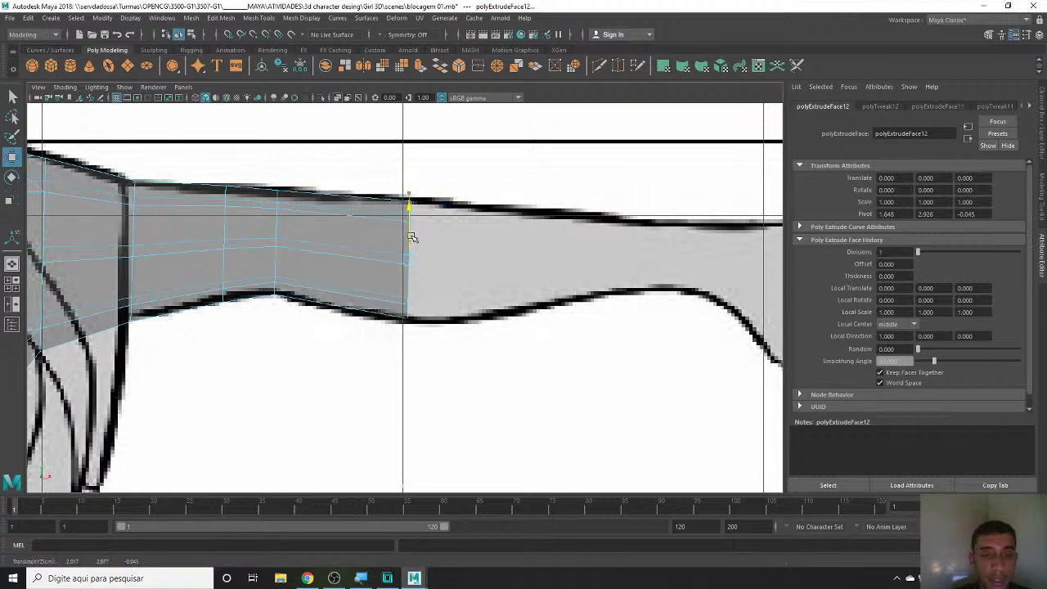
middle_click_drag(461, 272, 365, 269, "alt")
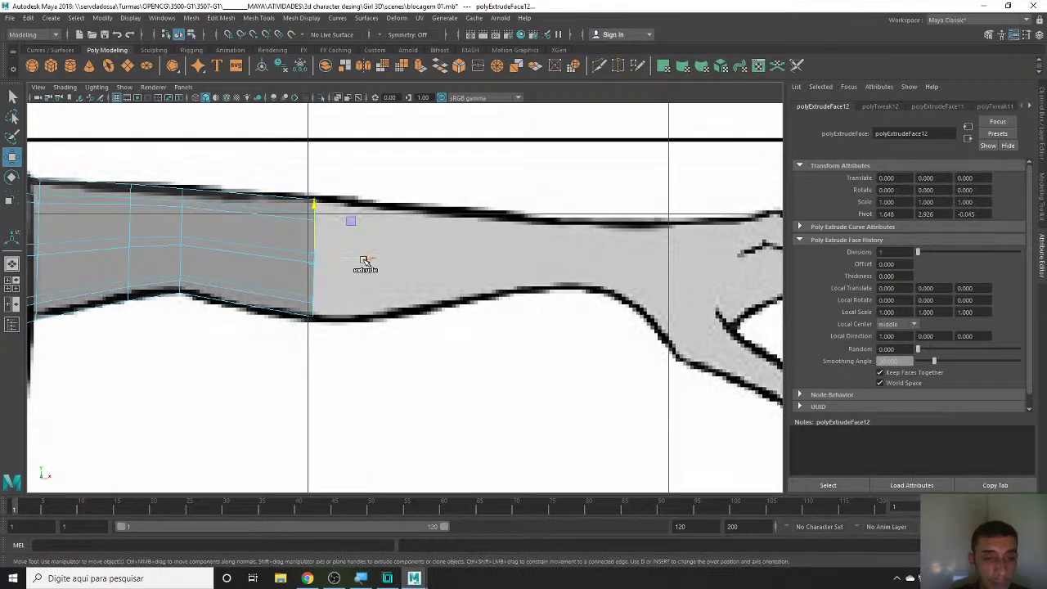
mouse_move(360, 259)
left_mouse_down()
mouse_move(455, 260)
mouse_move(438, 262)
left_mouse_up()
- Extrude another section and pull it out along the forearm
key("ctrl+e")
key("r")
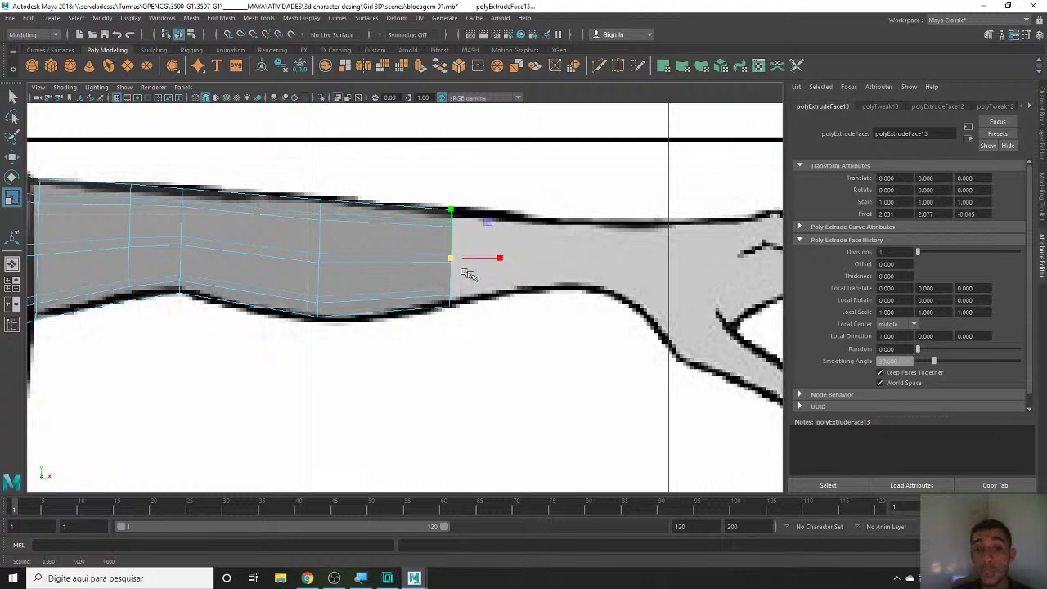
middle_click_drag(466, 273, 410, 311, "alt")
key("w")
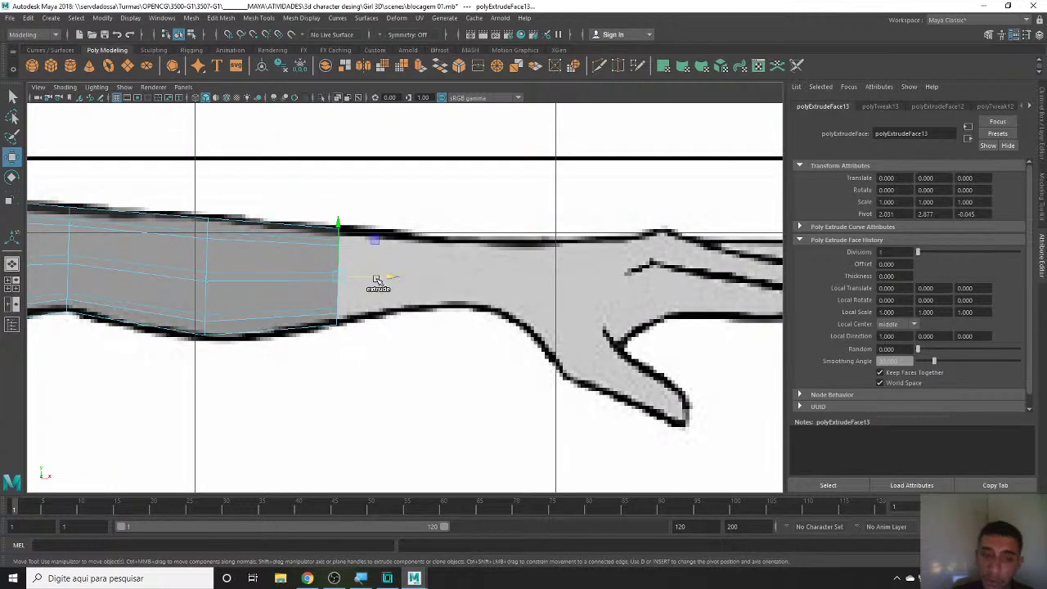
mouse_move(376, 280)
left_mouse_down("shift")
mouse_move(467, 292)
mouse_move(456, 283)
left_mouse_up("shift")
key("r")
- Extrude a further section and pull its end face toward the wrist
key("ctrl+e")
key("w")
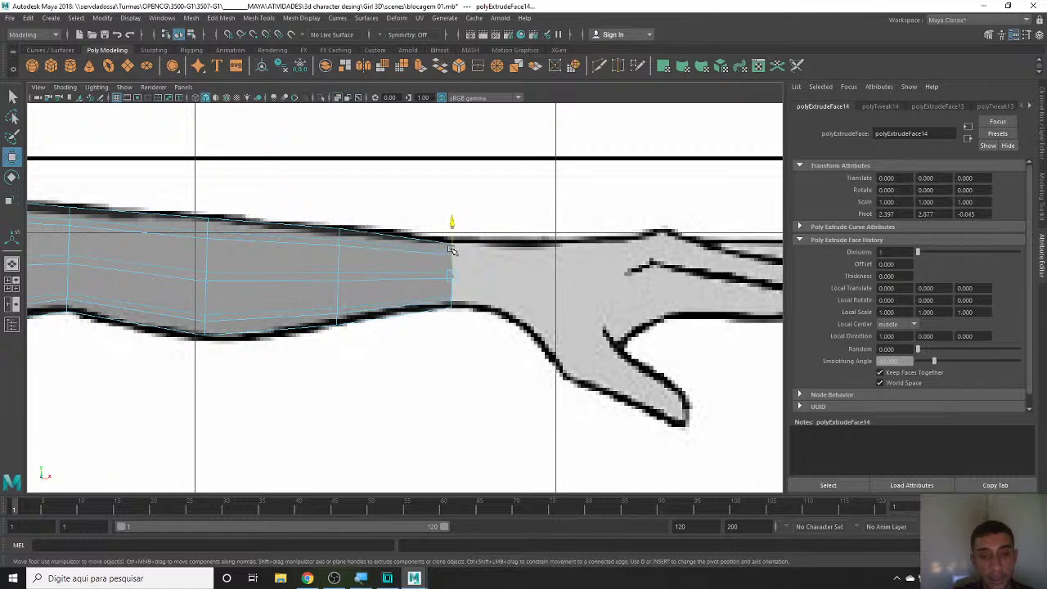
left_click(450, 247)
middle_click_drag(572, 304, 463, 292, "alt")
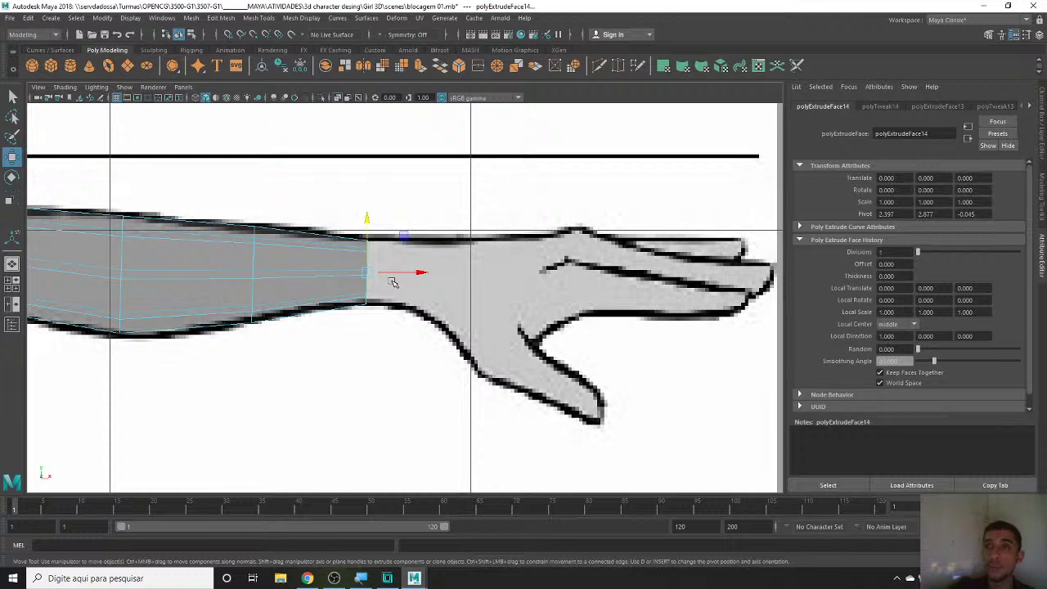
mouse_move(413, 271)
left_mouse_down()
mouse_move(472, 273)
mouse_move(431, 271)
left_mouse_up()
- Undo the extra extrusion past the wrist and align the arm's end with the wrist
key("ctrl+e")
key("r")
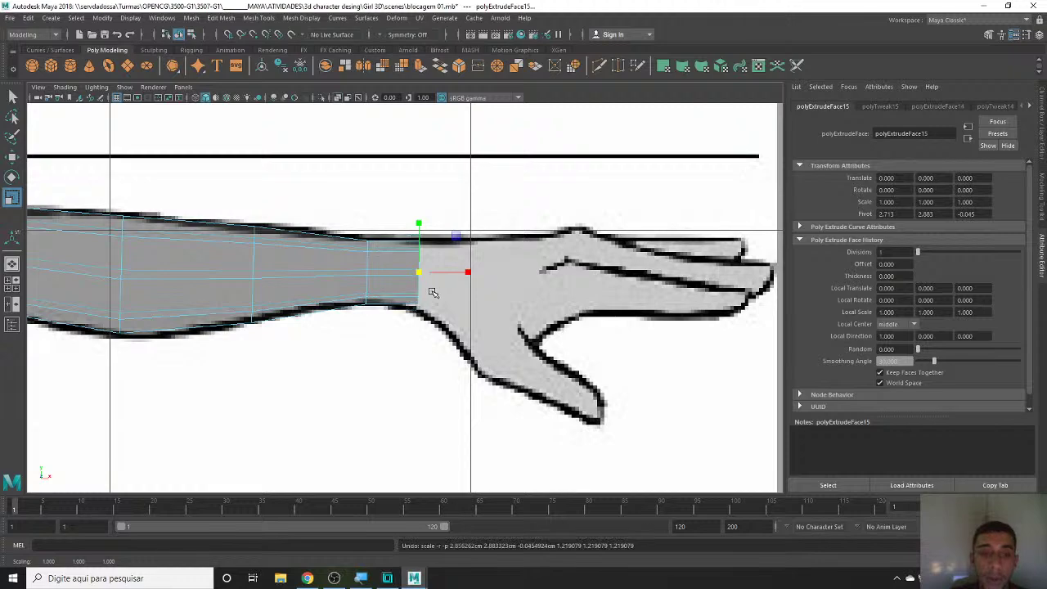
key("ctrl+z")
key("ctrl+z")
key("ctrl+z")
key("w")
left_click_drag(400, 274, 410, 274)
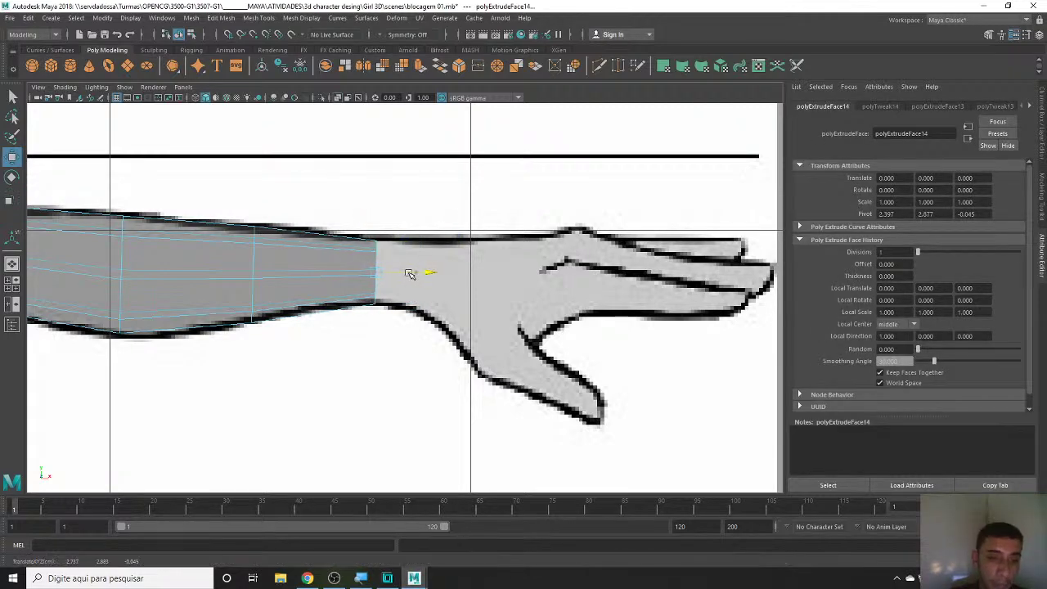
scroll(494, 291, "down", 5)
scroll(485, 295, "up", 2)
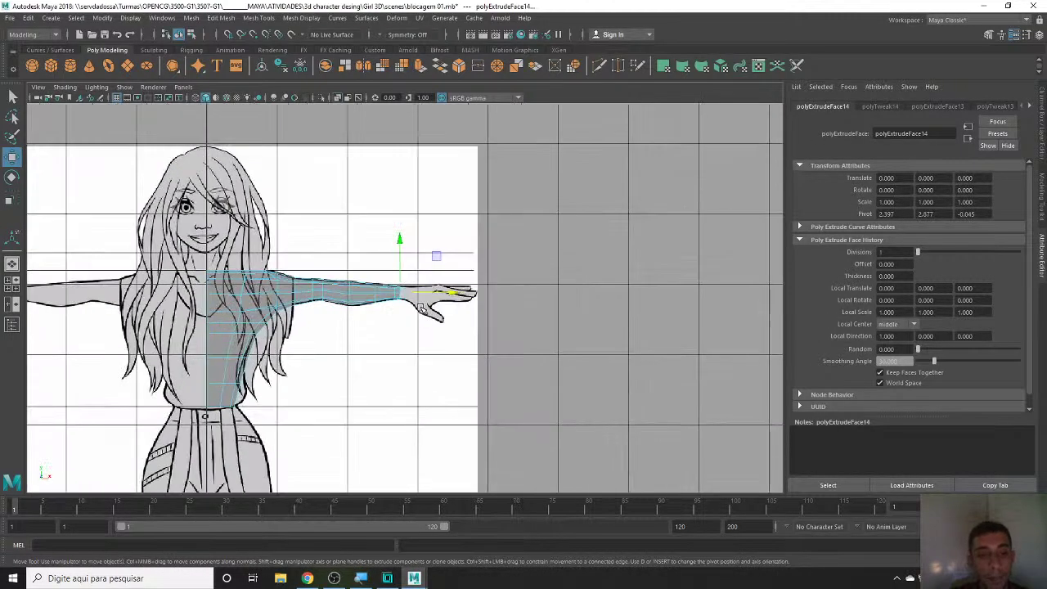
scroll(486, 295, "up", 2)
key("space")
key("space")
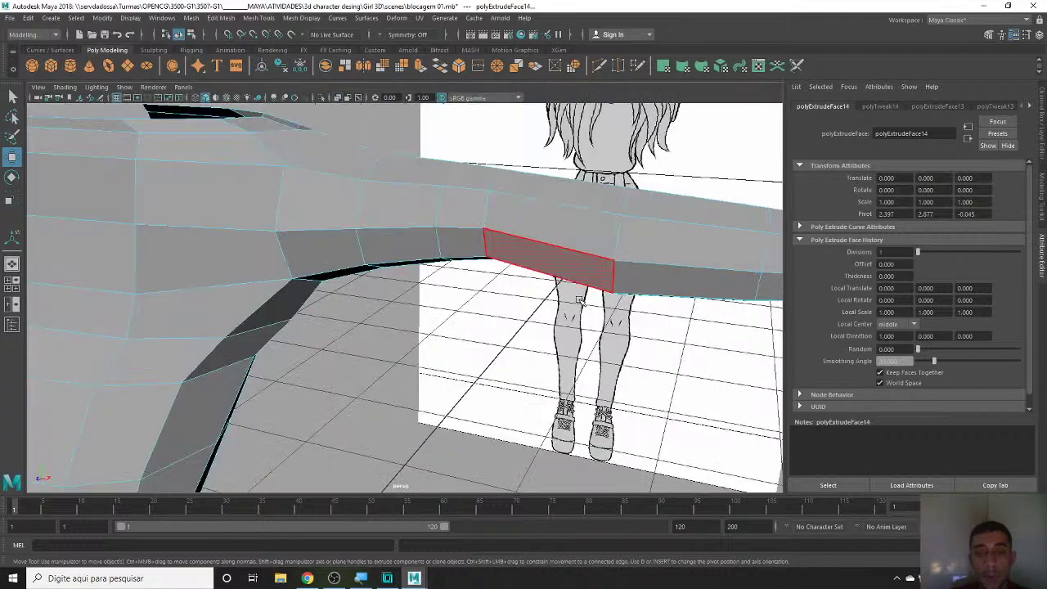
scroll(287, 264, "down", 5)
mouse_move(287, 264)
right_mouse_down()
mouse_move(376, 245)
mouse_move(372, 267)
right_mouse_up()
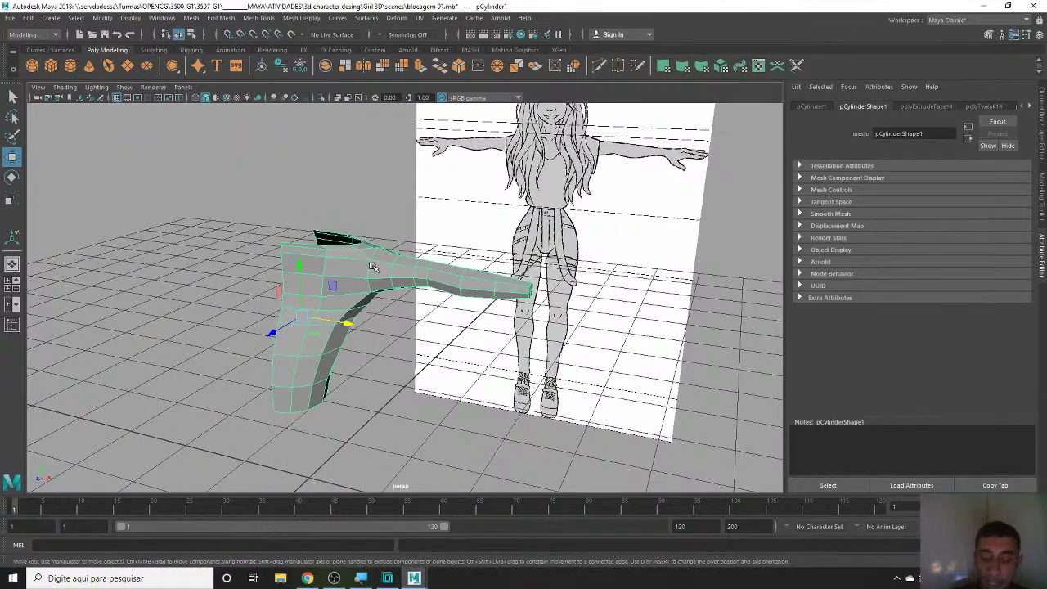
key("3")
left_click(491, 311)
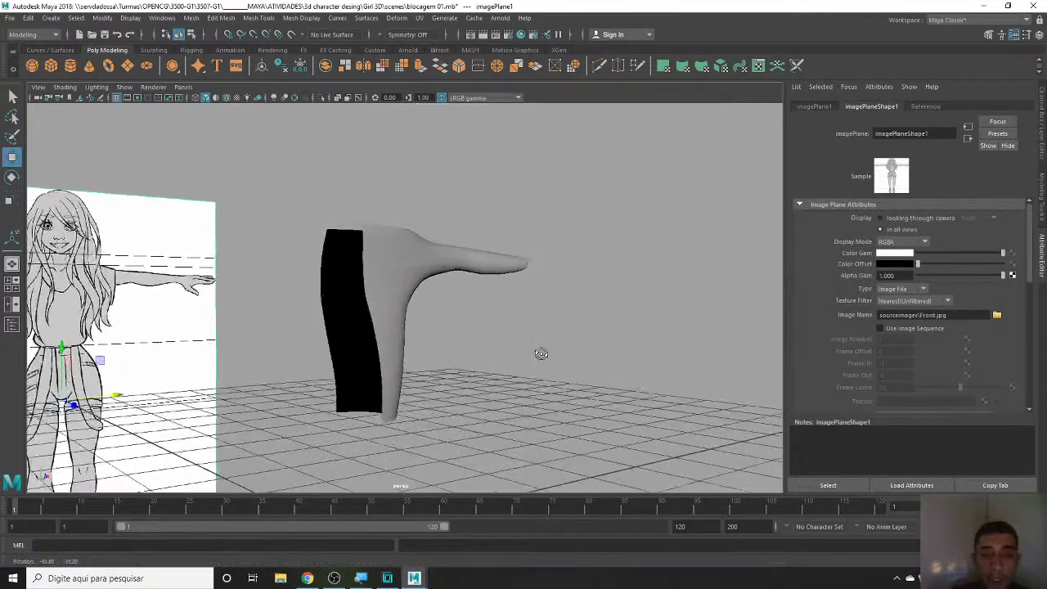
mouse_move(491, 311)
left_mouse_down("alt")
mouse_move(407, 268)
mouse_move(497, 327)
mouse_move(418, 353)
mouse_move(390, 280)
mouse_move(399, 313)
mouse_move(360, 295)
mouse_move(221, 303)
left_mouse_up("alt")
left_click(406, 268)
key("1")
key("space")
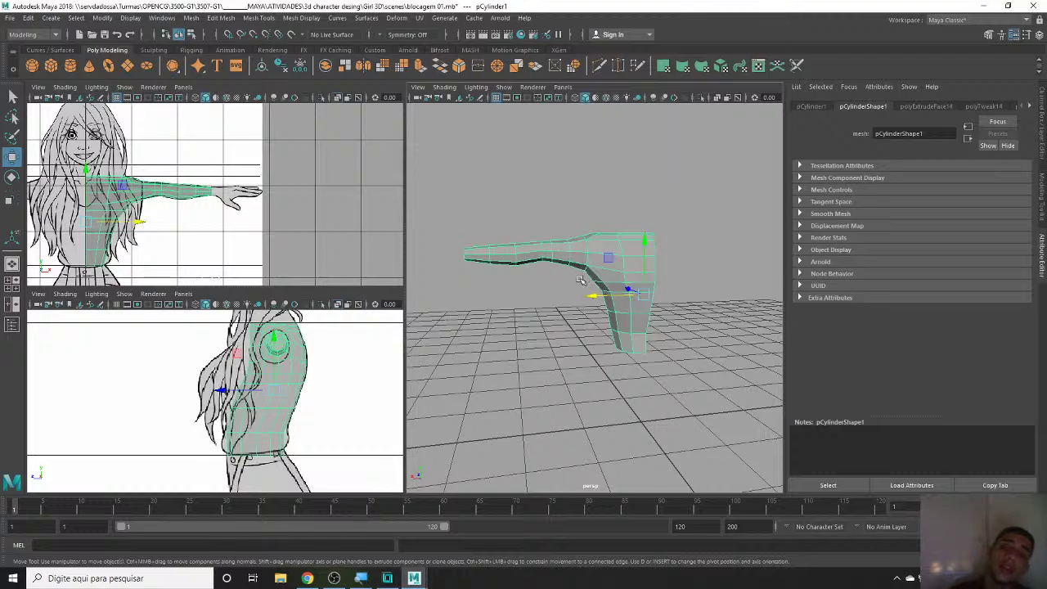
key("space")
scroll(388, 217, "up", 3)
scroll(432, 264, "up", 3)
scroll(449, 232, "up", 3)
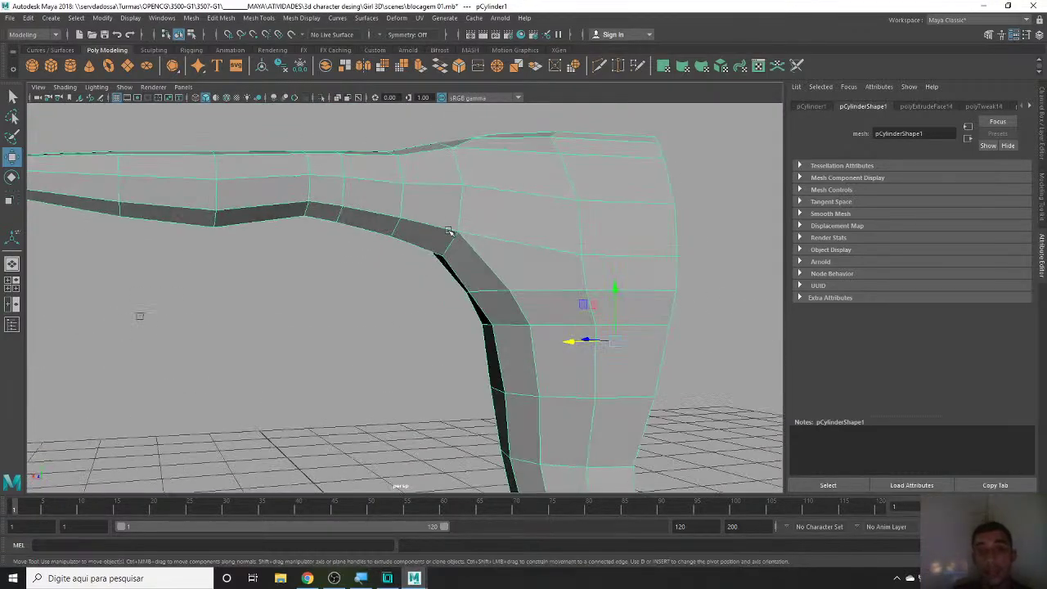
left_click_drag(449, 233, 635, 274, "alt")
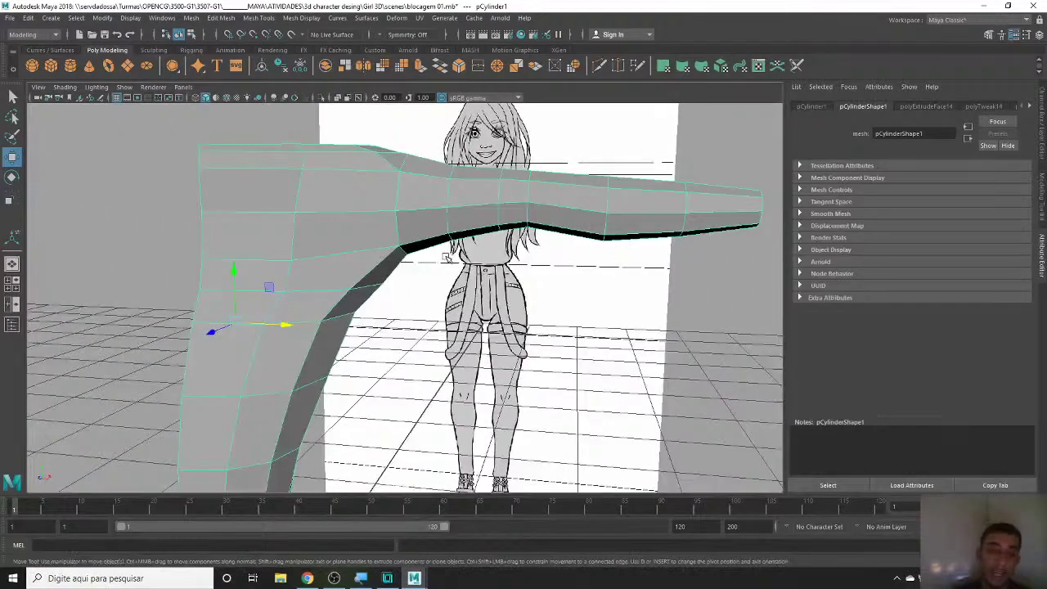
mouse_move(446, 258)
left_mouse_down("alt")
mouse_move(495, 294)
mouse_move(398, 313)
mouse_move(432, 316)
left_mouse_up("alt")
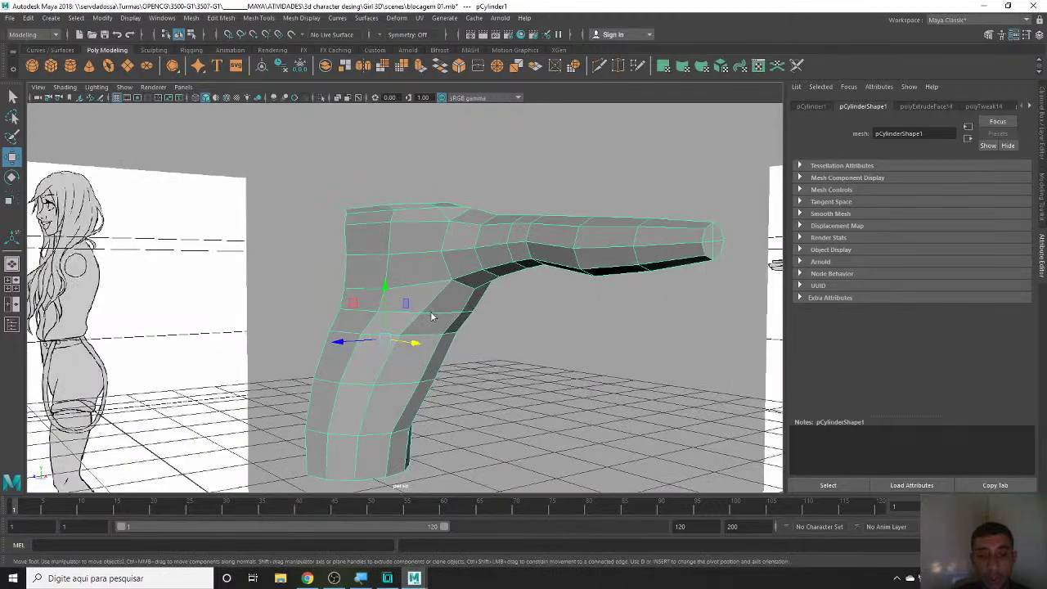
right_click_drag(432, 317, 420, 292)
left_click_drag(420, 292, 429, 336, "alt")
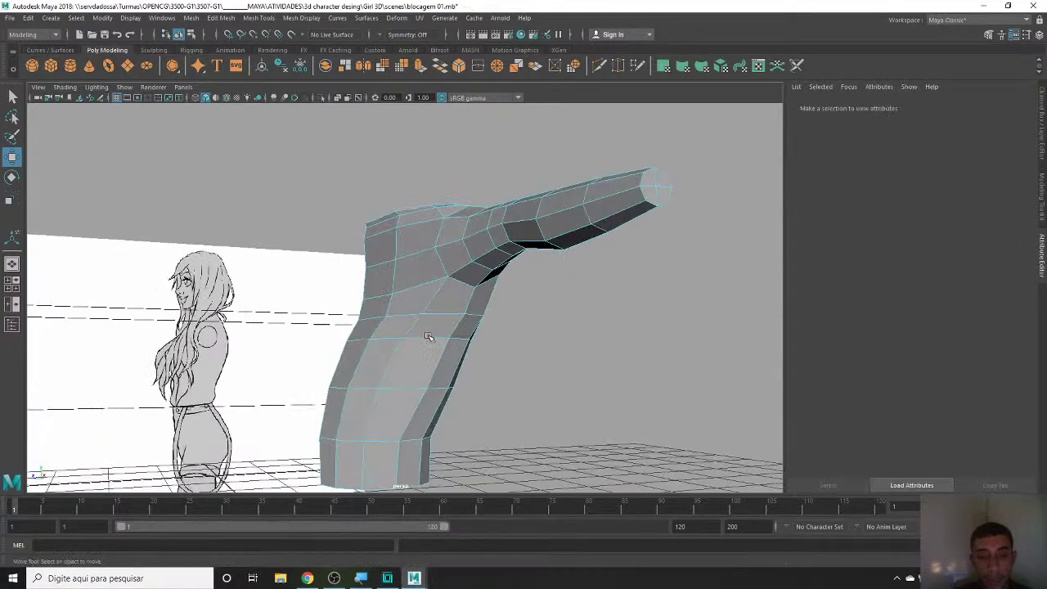
- Check the mesh from front and side against the reference in smooth preview
left_click(384, 454)
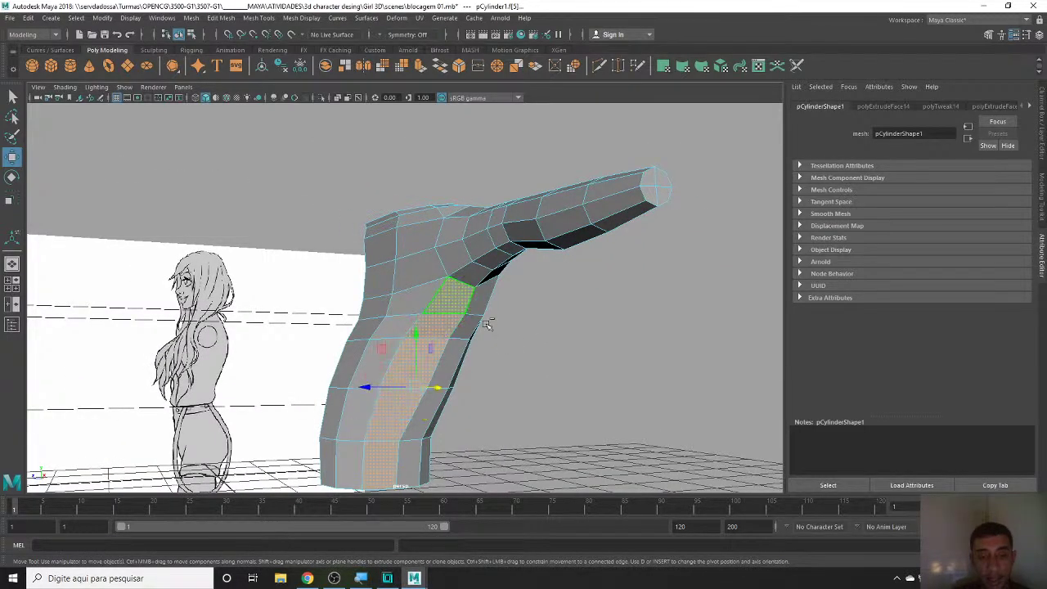
left_click_drag(486, 325, 466, 412, "alt")
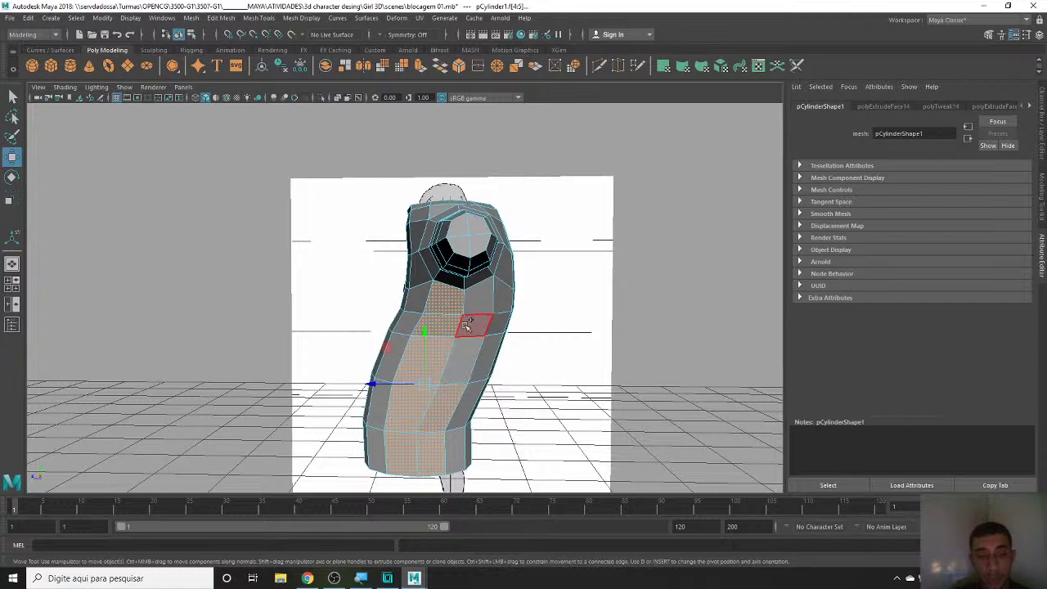
left_click_drag(524, 380, 392, 390, "alt")
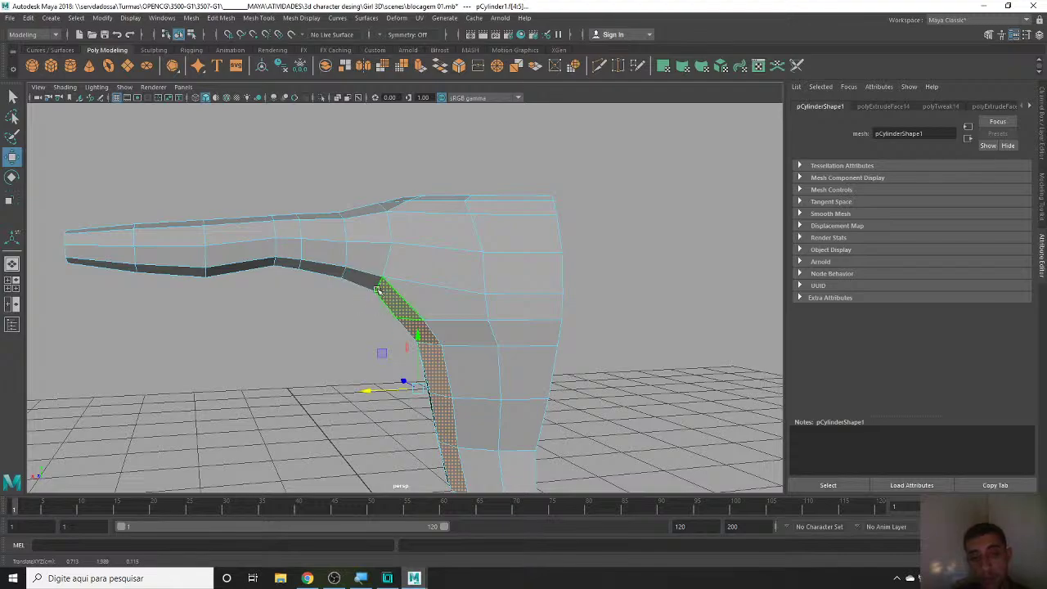
left_click_drag(418, 349, 560, 315, "alt")
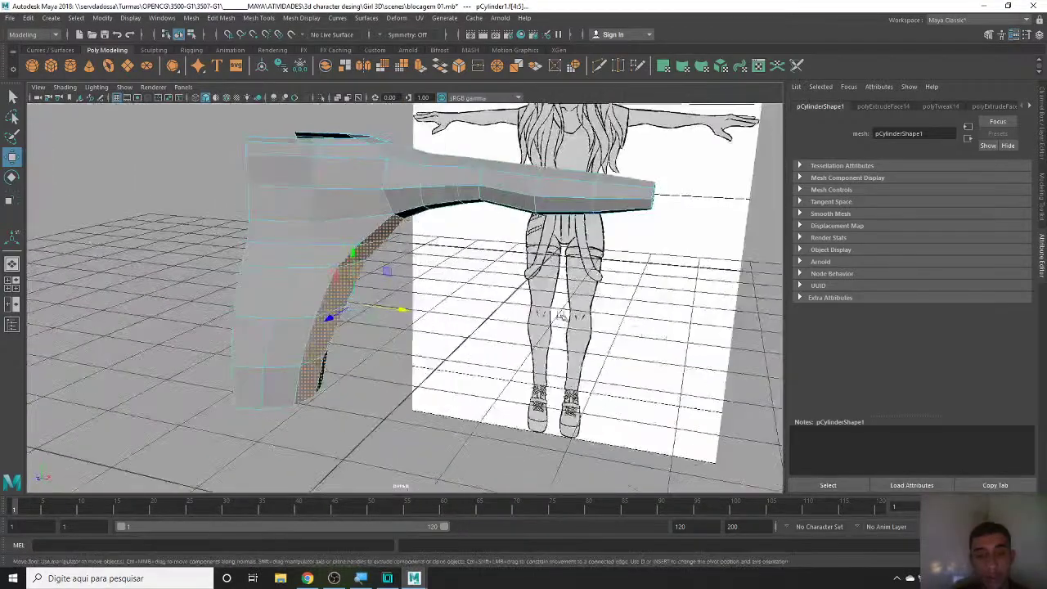
key("3")
left_click_drag(383, 247, 381, 237, "alt")
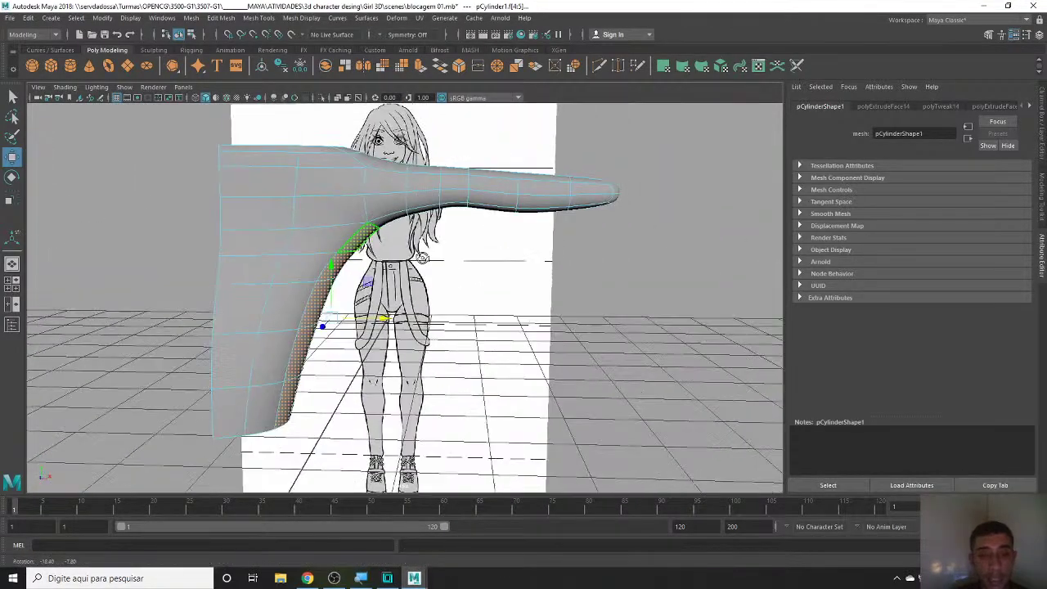
- Select an edge under the armpit arch and, with Soft Select on, shift it left
mouse_move(381, 237)
right_mouse_down()
mouse_move(357, 211)
mouse_move(457, 357)
right_mouse_up()
left_click(358, 210)
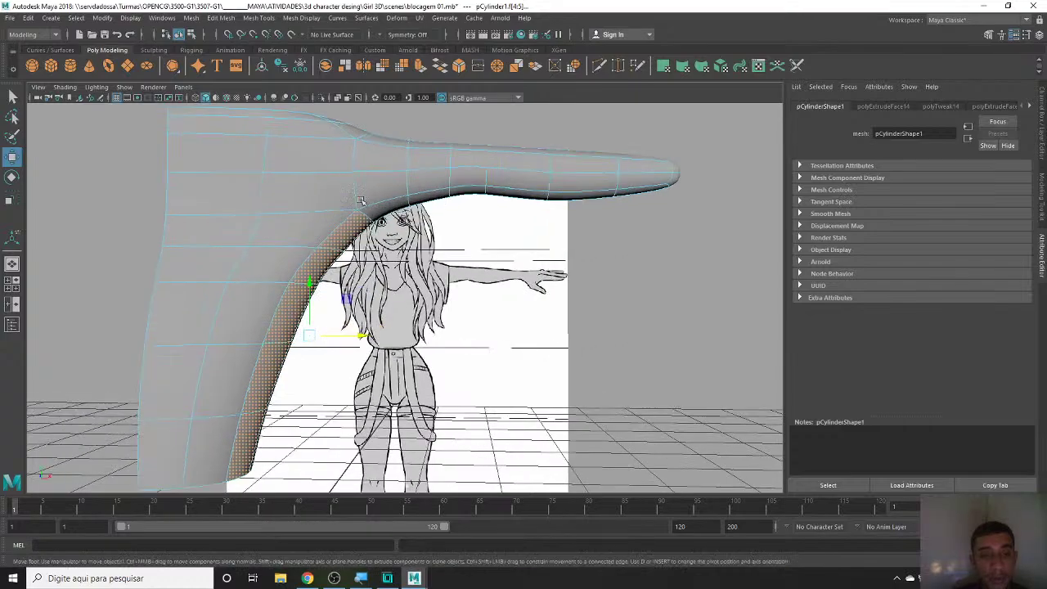
mouse_move(457, 357)
left_mouse_down("alt")
mouse_move(609, 340)
mouse_move(591, 374)
left_mouse_up("alt")
key("1")
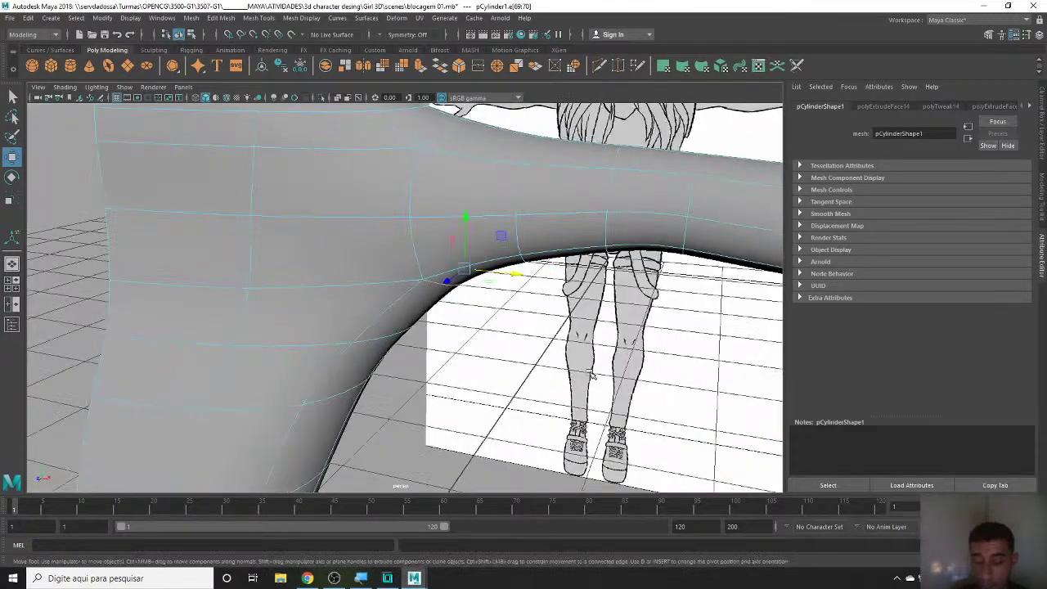
mouse_move(532, 309)
left_mouse_down("alt")
mouse_move(561, 299)
mouse_move(502, 297)
left_mouse_up("alt")
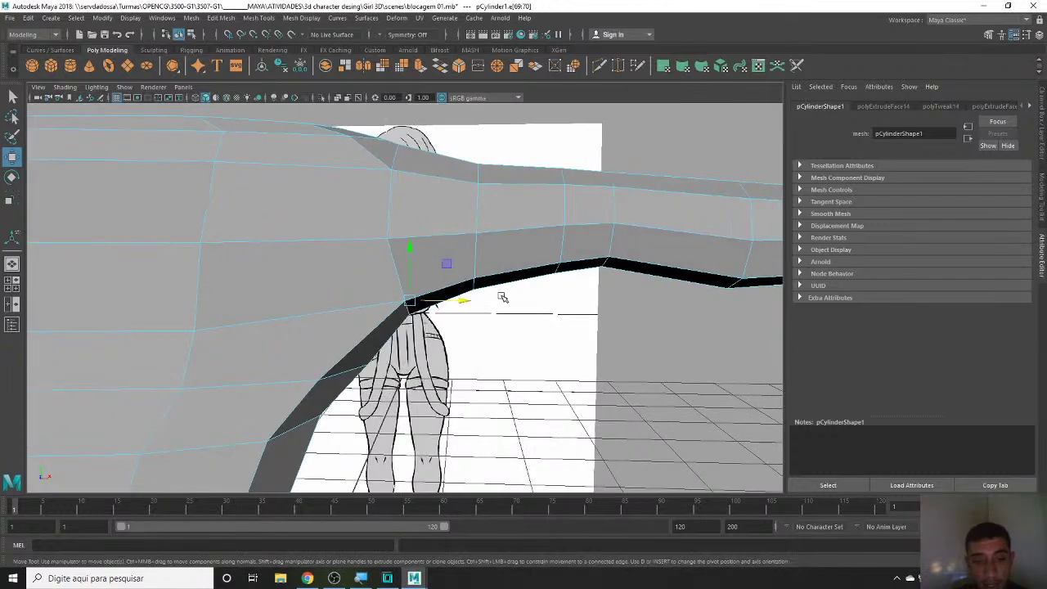
key("b")
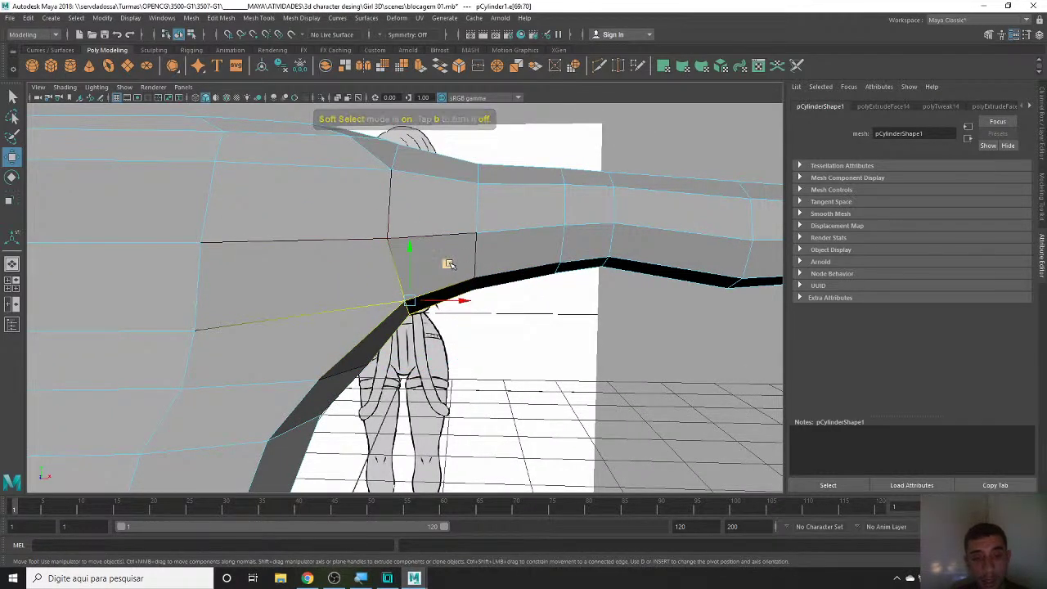
left_click_drag(446, 264, 426, 262)
- Add the neighbouring armpit edge and raise both edges upward
mouse_move(540, 332)
left_mouse_down("alt")
mouse_move(401, 346)
mouse_move(501, 405)
mouse_move(552, 394)
mouse_move(442, 391)
mouse_move(464, 387)
left_mouse_up("alt")
left_click(552, 394, "shift")
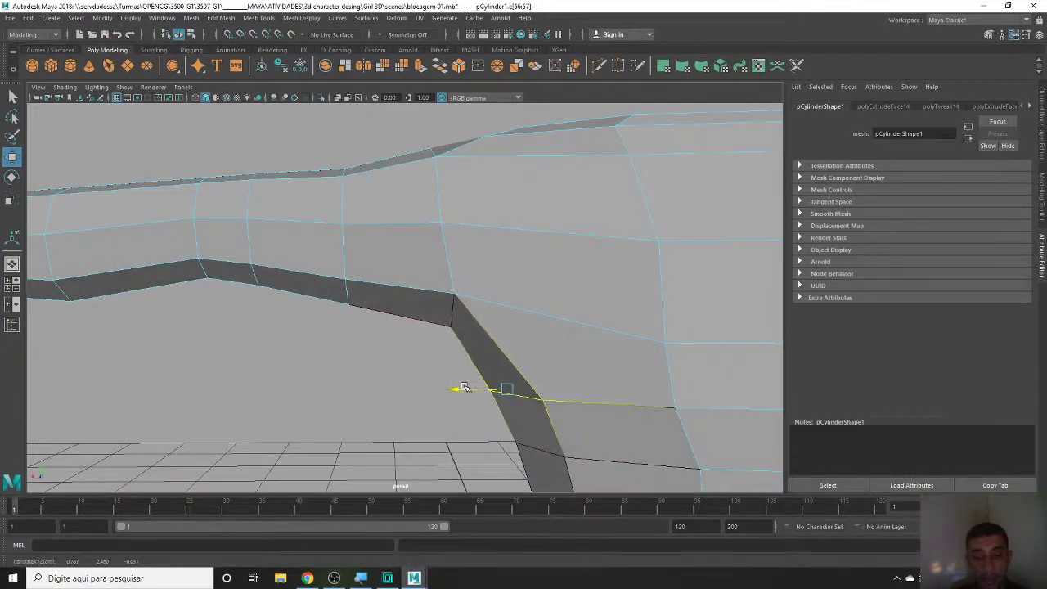
mouse_move(505, 353)
left_mouse_down()
mouse_move(505, 329)
mouse_move(582, 355)
mouse_move(432, 264)
mouse_move(398, 264)
left_mouse_up()
right_click_drag(409, 264, 494, 249)
- Select the torso-and-arm mesh and move its pivot onto the open centre edge
key("3")
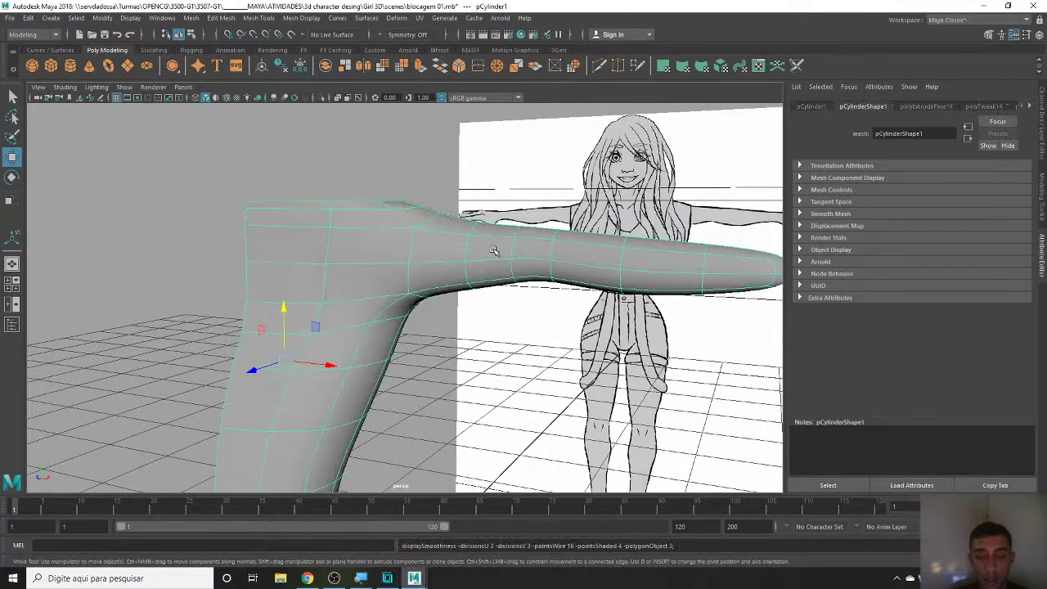
left_click(449, 333)
mouse_move(449, 333)
right_mouse_down("alt")
mouse_move(226, 381)
mouse_move(417, 367)
right_mouse_up("alt")
mouse_move(417, 367)
left_mouse_down("alt")
mouse_move(467, 425)
mouse_move(401, 458)
left_mouse_up("alt")
left_click(352, 359)
left_click_drag(545, 409, 575, 434, "alt")
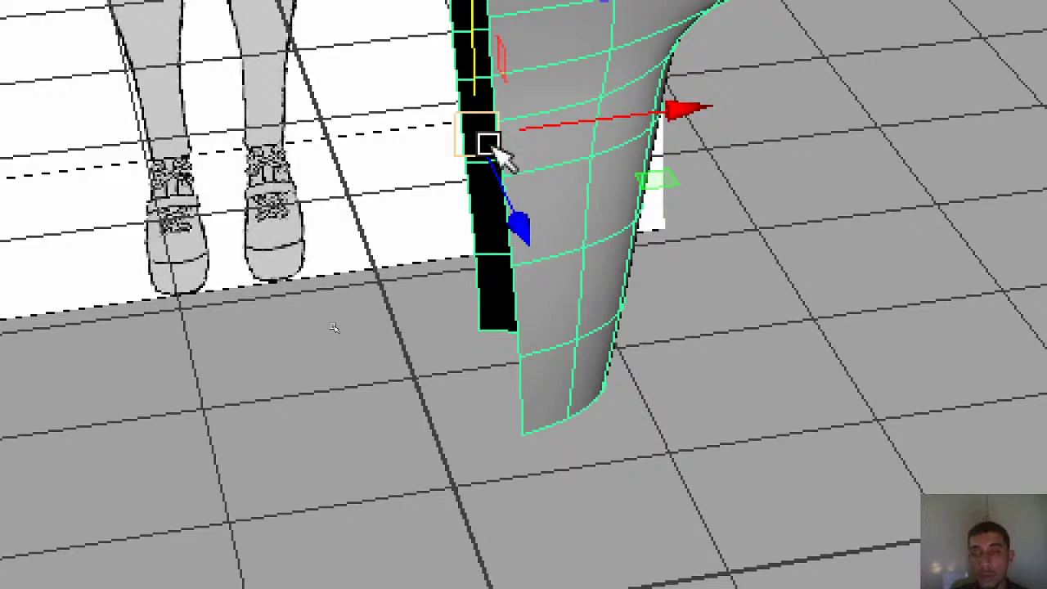
mouse_move(495, 127)
left_mouse_down()
mouse_move(523, 135)
mouse_move(677, 109)
left_mouse_up()
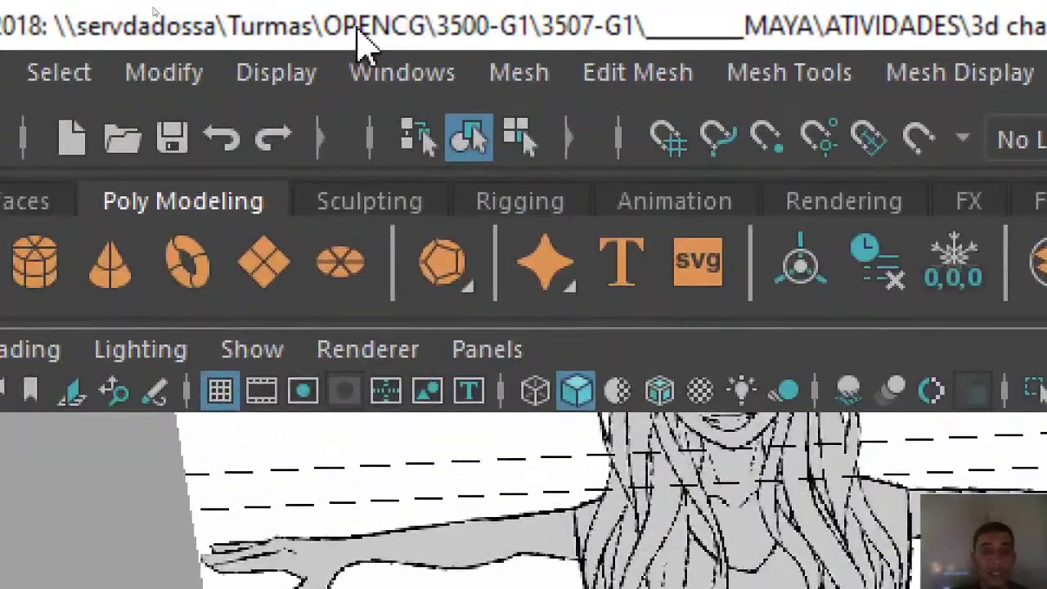
- Mirror the mesh with reset Mirror options and Smoothing Angle 0
left_click(518, 75)
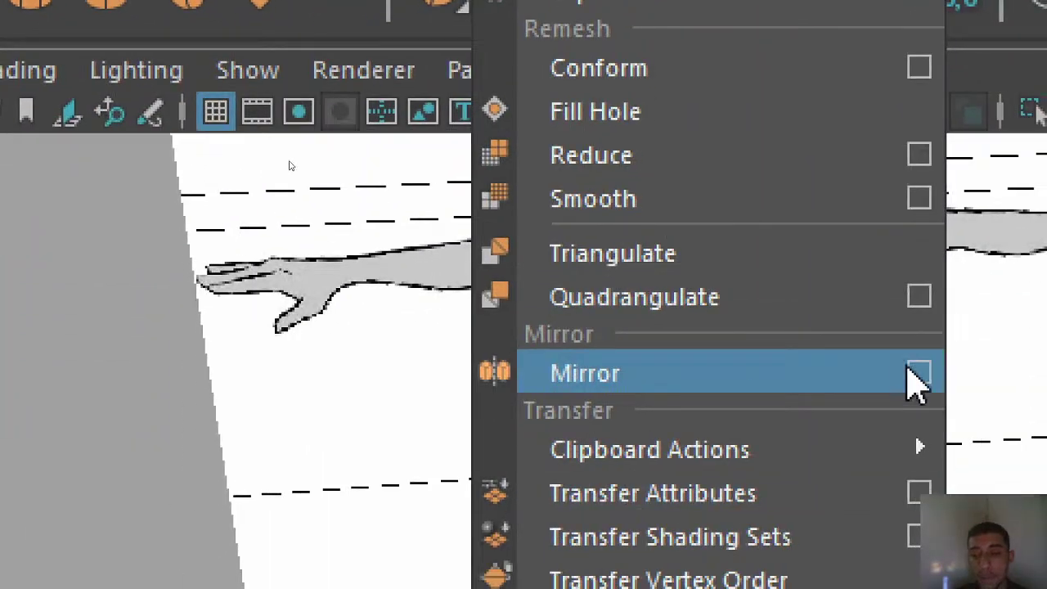
left_click(920, 375)
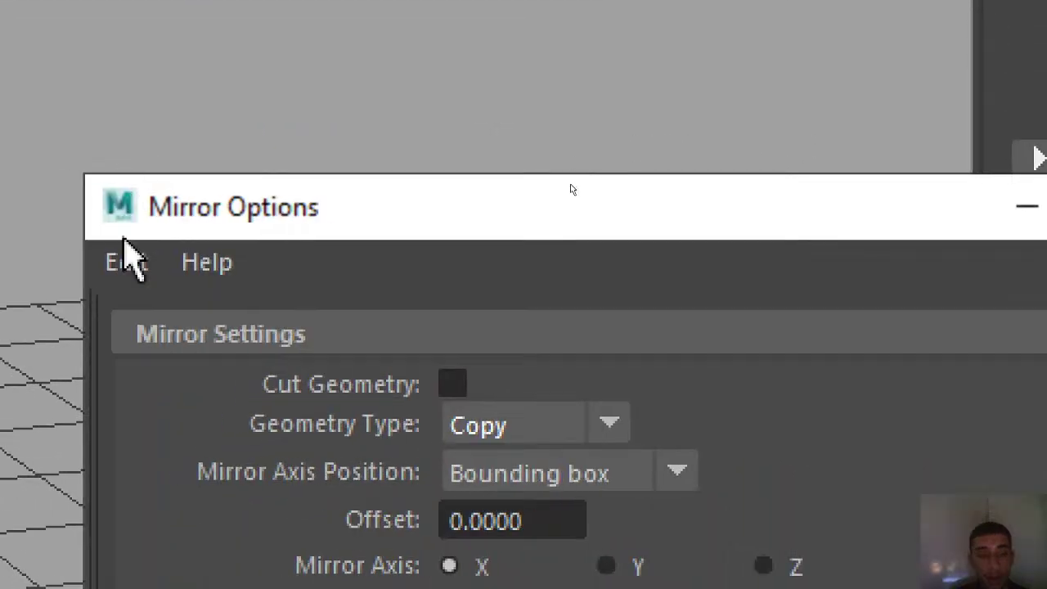
left_click(124, 242)
left_click(168, 353)
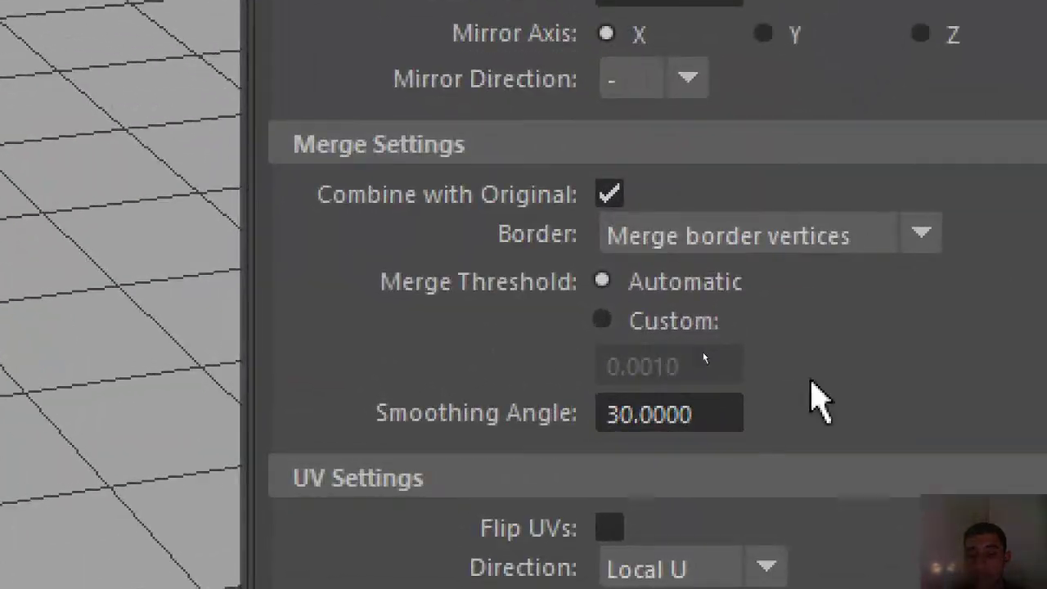
left_click_drag(673, 361, 595, 362)
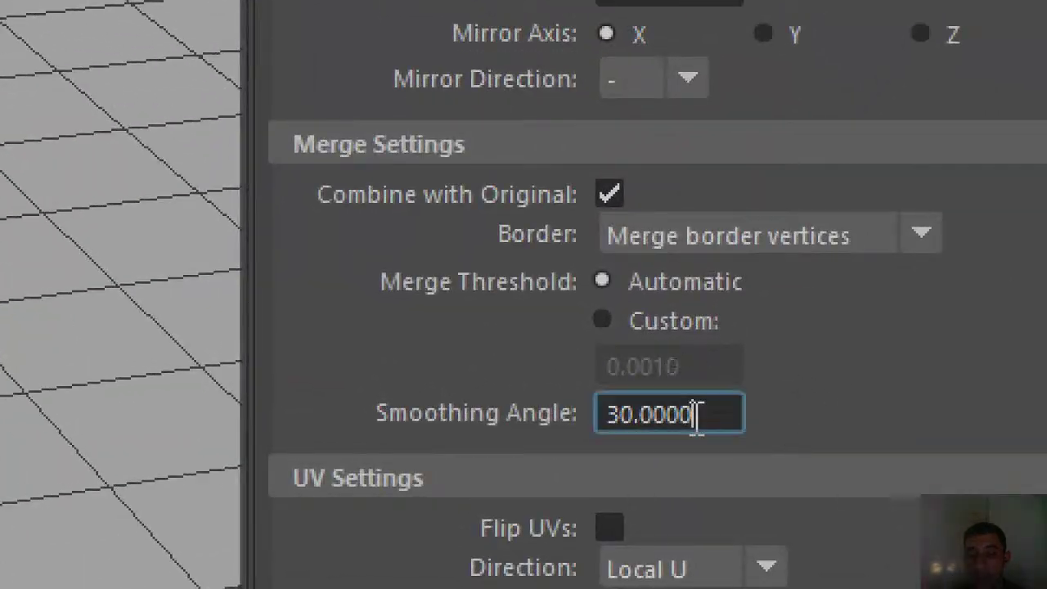
type("0")
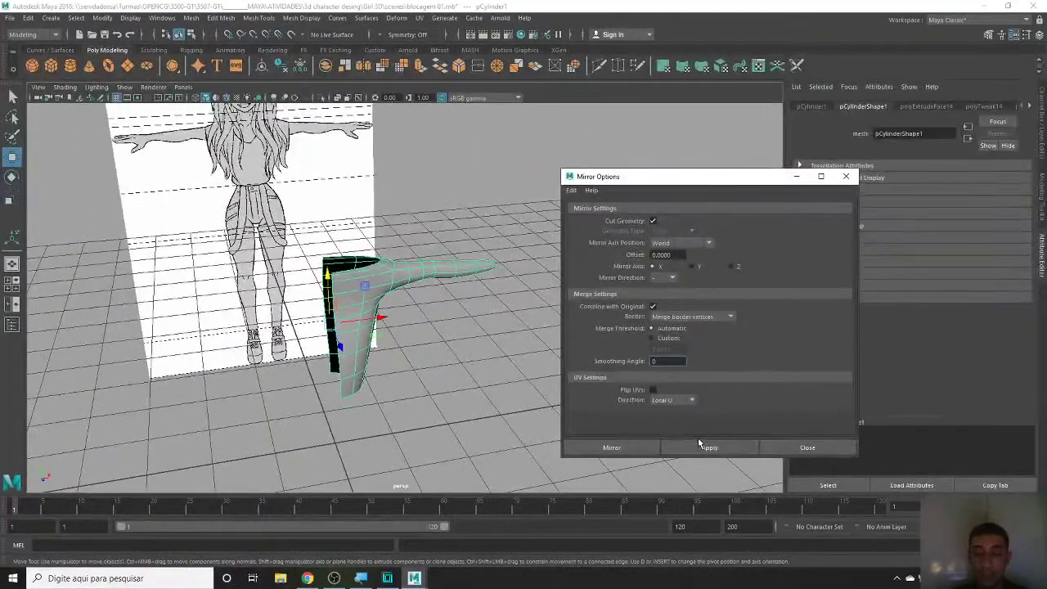
left_click(697, 442)
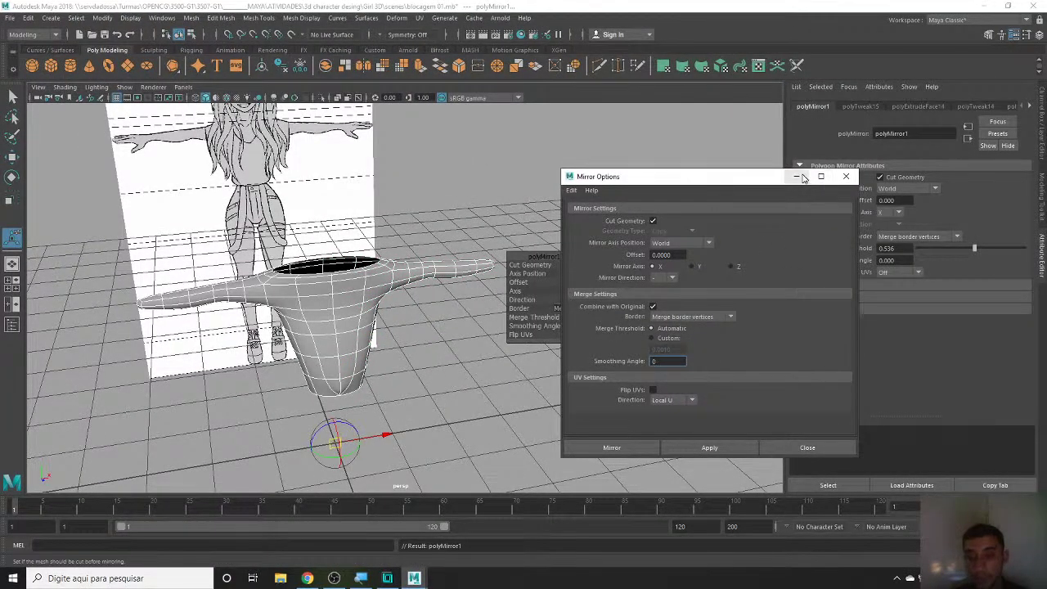
- Close Mirror Options and raise the polyMirror1 Merge Threshold in the in-view editor
left_click(808, 446)
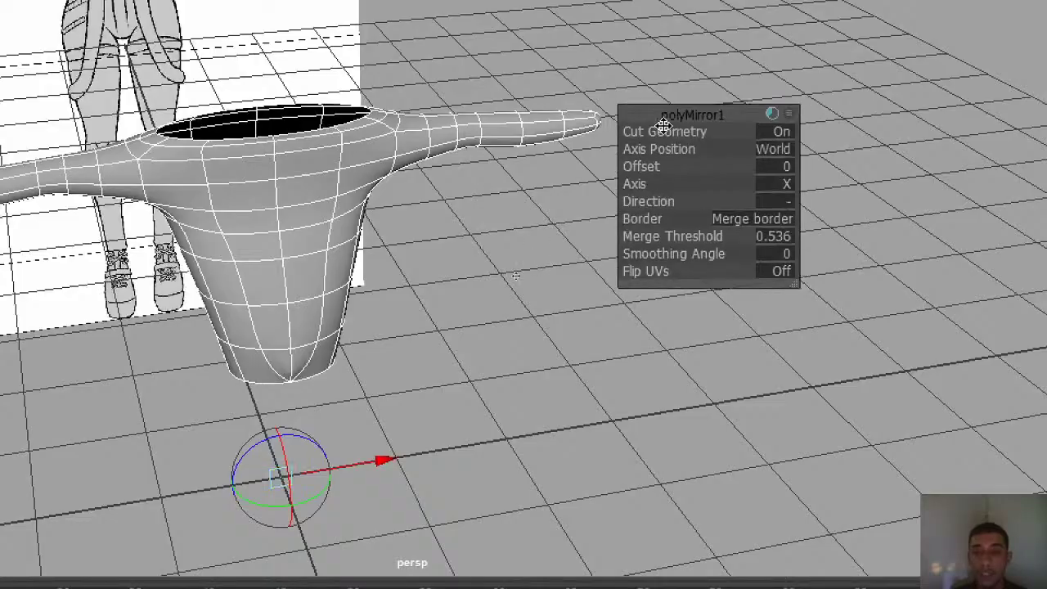
left_click_drag(684, 102, 515, 182)
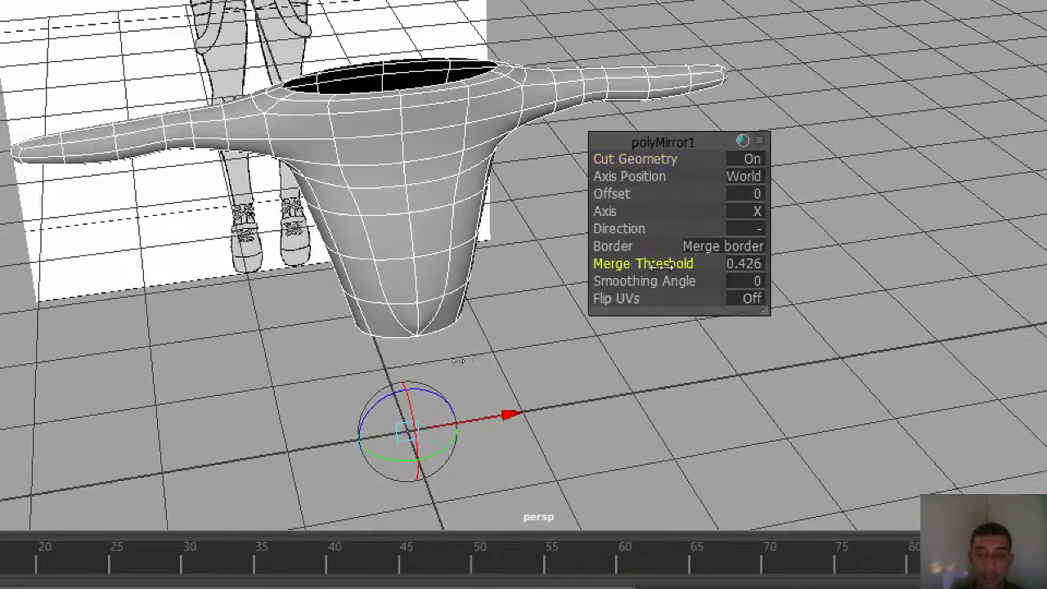
mouse_move(661, 267)
left_mouse_down()
mouse_move(699, 264)
mouse_move(339, 265)
left_mouse_up()
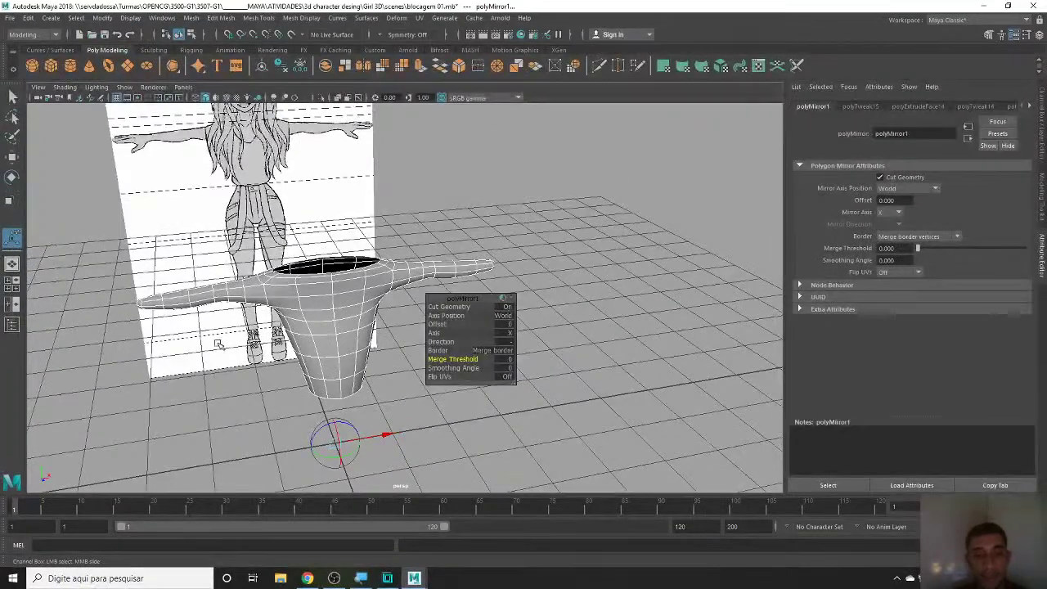
left_click_drag(219, 344, 426, 328, "alt")
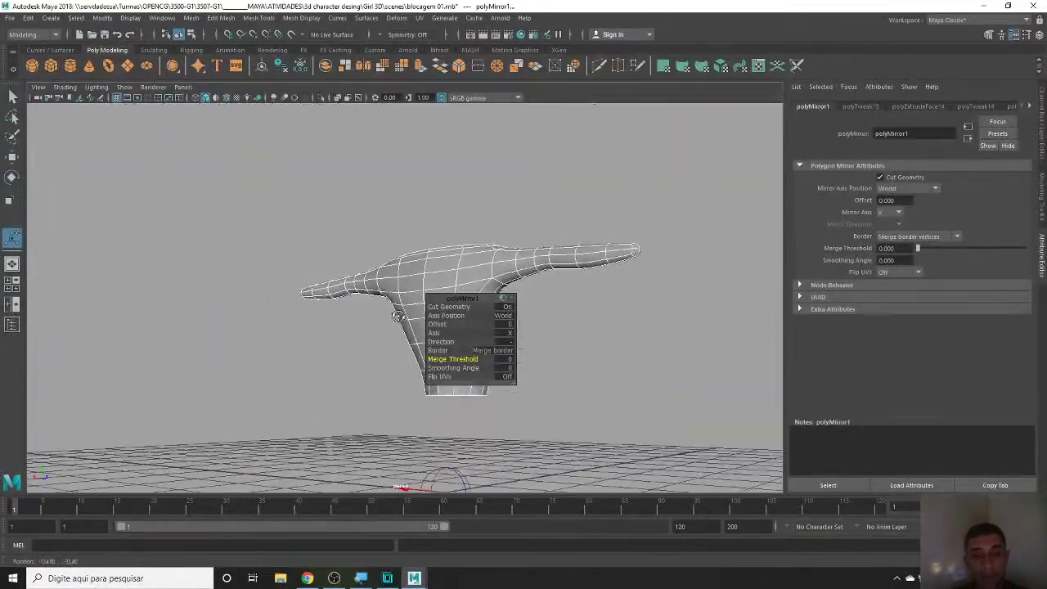
scroll(569, 242, "up", 5)
mouse_move(569, 242)
left_mouse_down("alt")
mouse_move(318, 304)
mouse_move(339, 357)
mouse_move(349, 288)
mouse_move(480, 319)
left_mouse_up("alt")
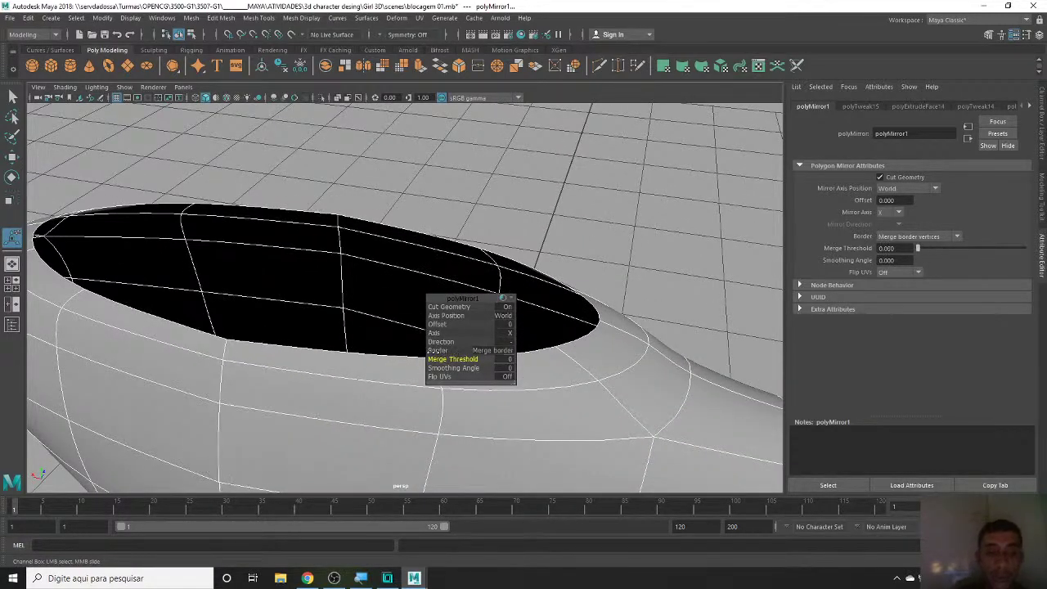
- Fine-tune the Merge Threshold to 0.110 to close the centre seam, then deselect
key("1")
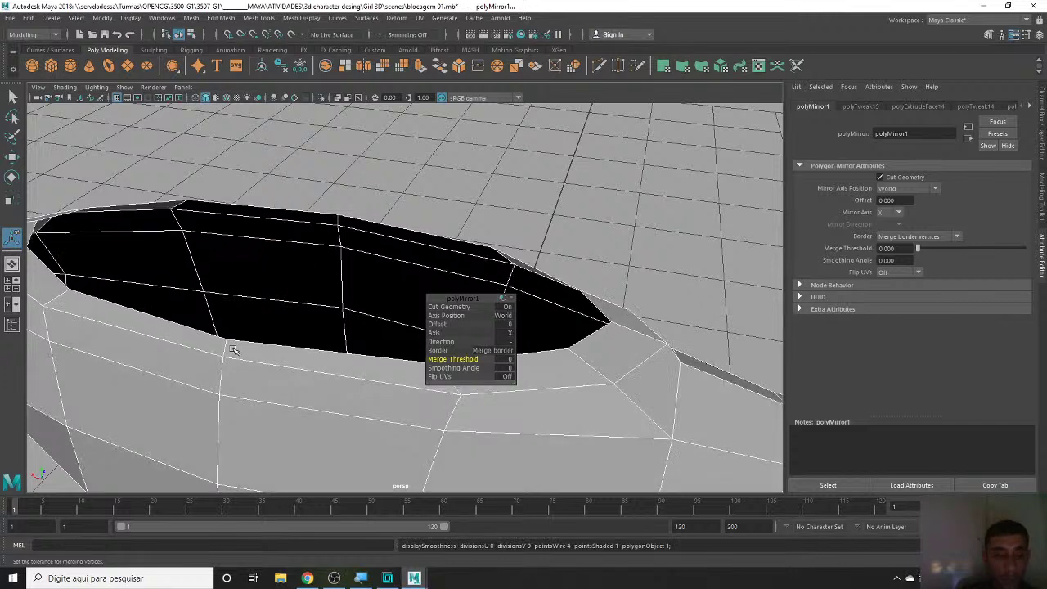
key("3")
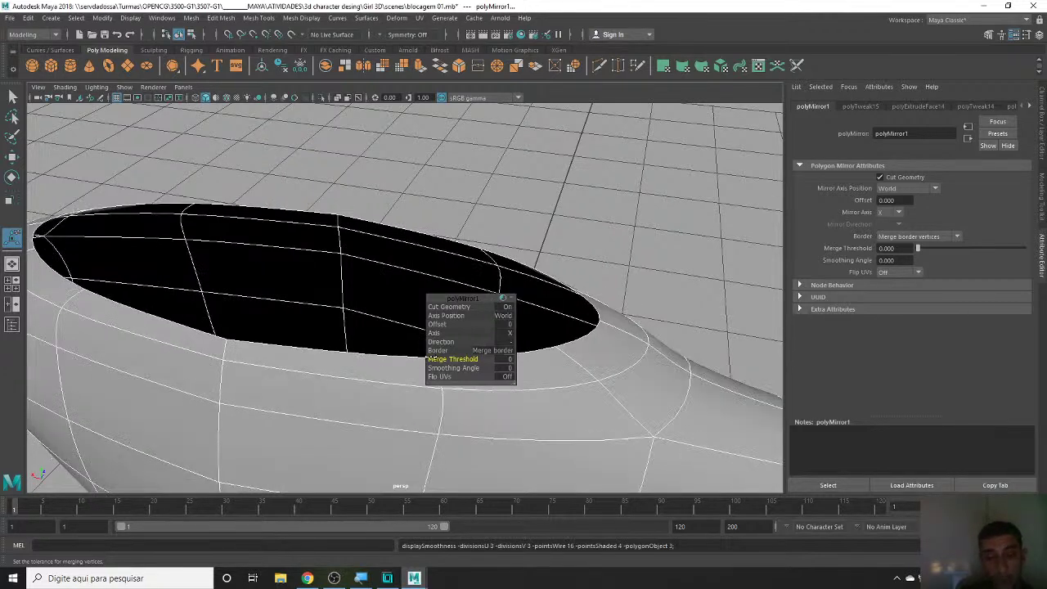
mouse_move(435, 360)
middle_mouse_down()
mouse_move(415, 357)
mouse_move(439, 341)
middle_mouse_up()
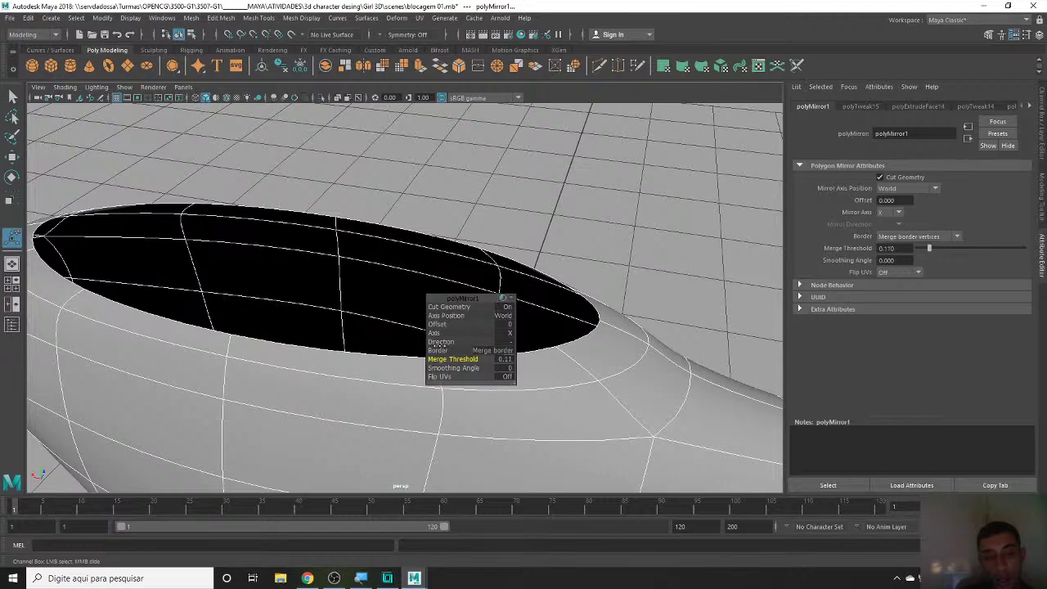
scroll(439, 347, "down", 5)
scroll(439, 348, "down", 5)
mouse_move(439, 347)
left_mouse_down("alt")
mouse_move(273, 146)
mouse_move(406, 194)
mouse_move(413, 203)
mouse_move(290, 245)
left_mouse_up("alt")
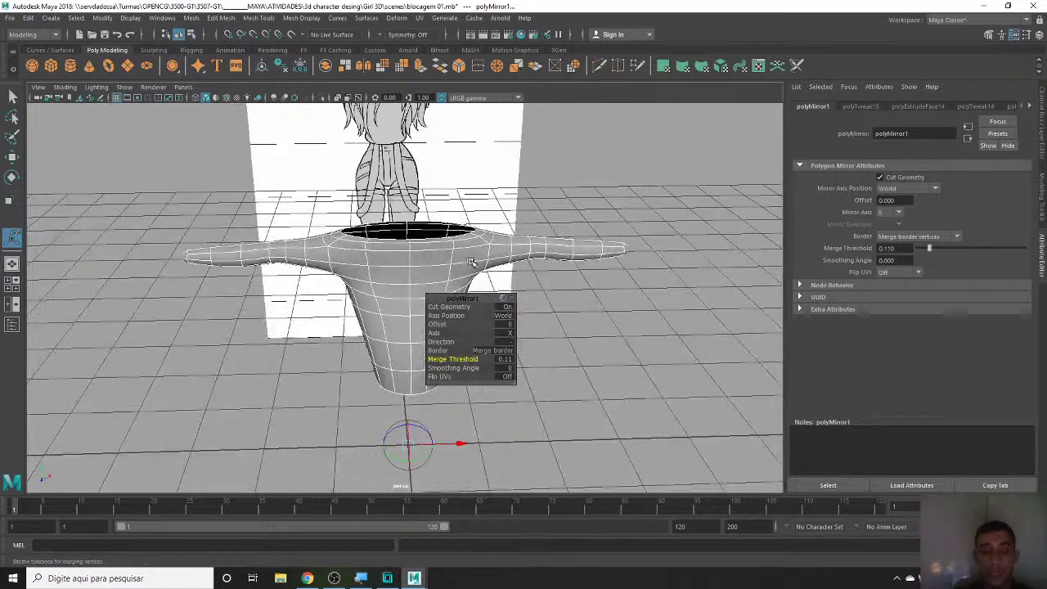
left_click(521, 265)
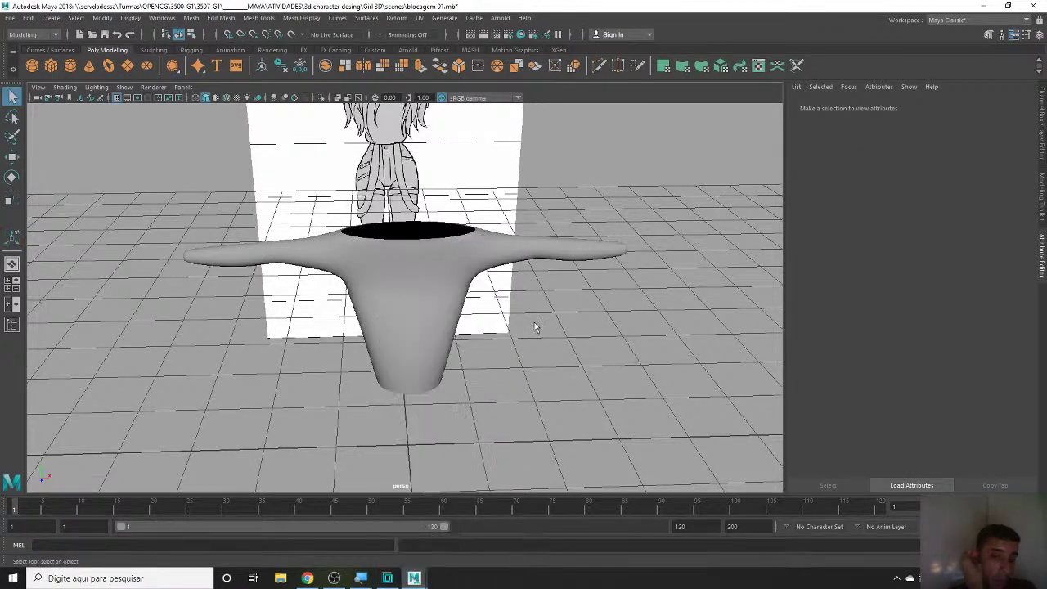
- Select a border edge of the torso's neck opening and cap it with Mesh > Fill Hole
left_click(416, 294)
left_click(512, 341)
left_click_drag(512, 341, 557, 375, "alt")
left_click(483, 336)
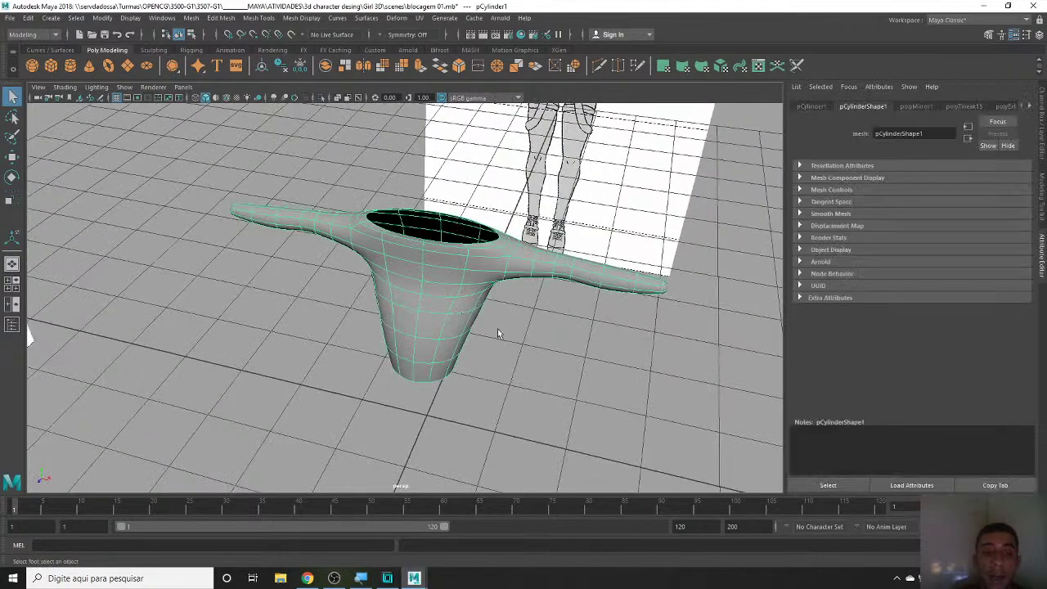
right_click_drag(497, 328, 639, 332, "alt")
mouse_move(638, 332)
left_mouse_down("alt")
mouse_move(461, 355)
mouse_move(453, 270)
left_mouse_up("alt")
right_click_drag(452, 270, 452, 237)
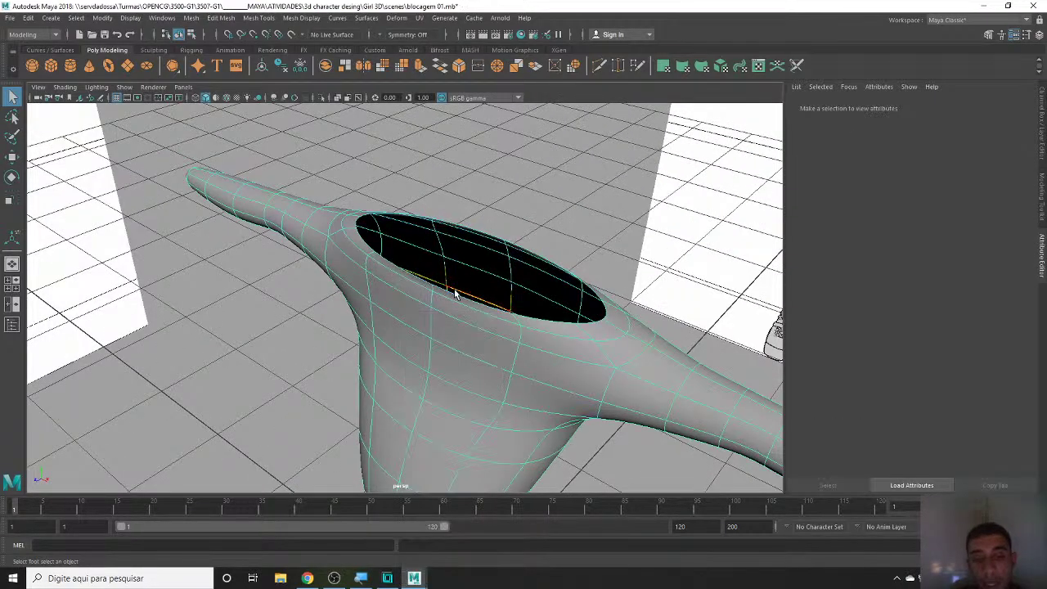
left_click(454, 299)
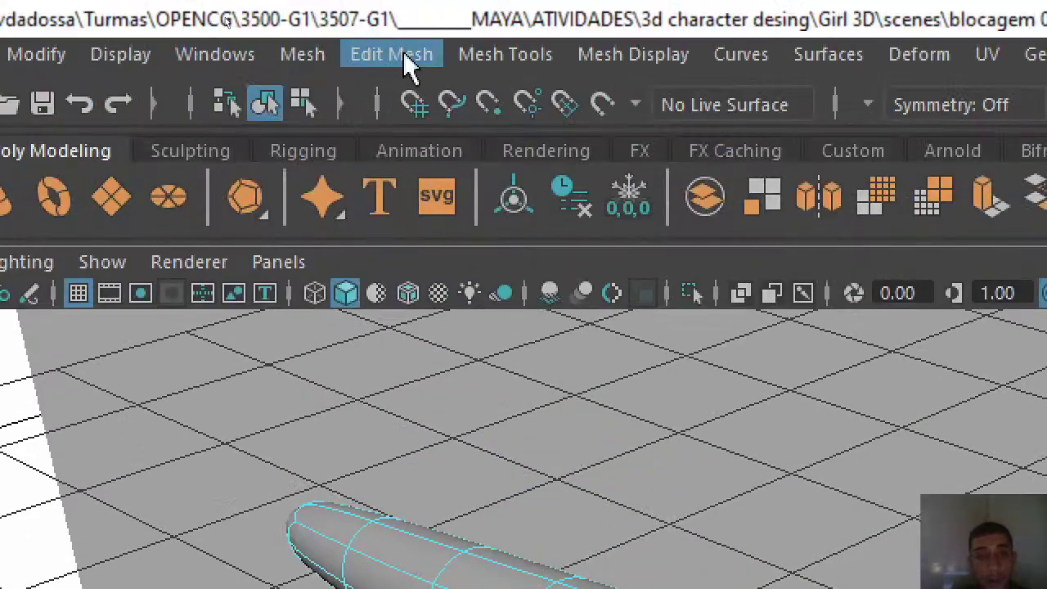
left_click(199, 19)
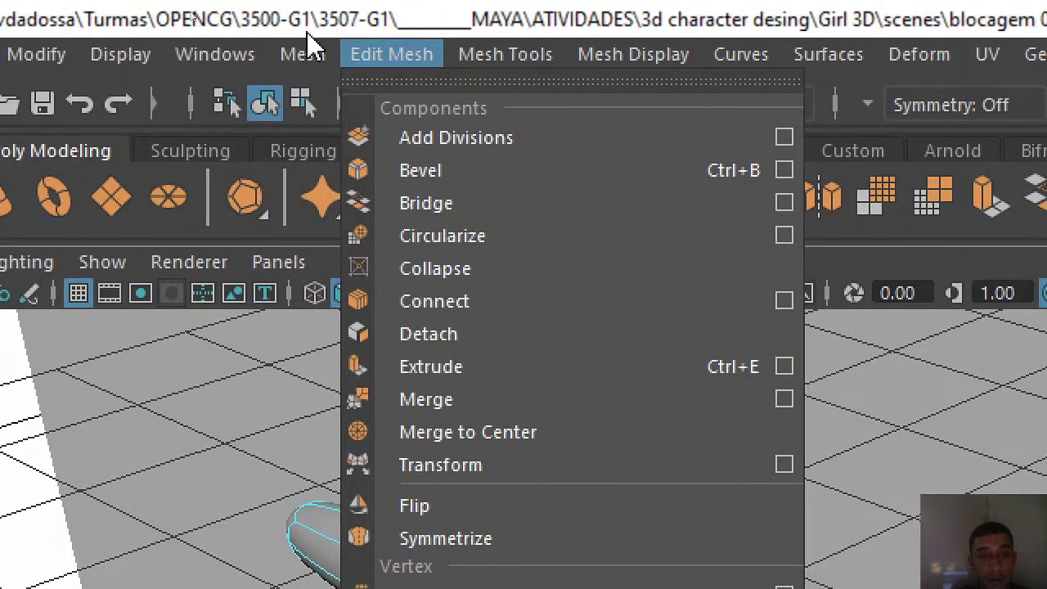
left_click(362, 300)
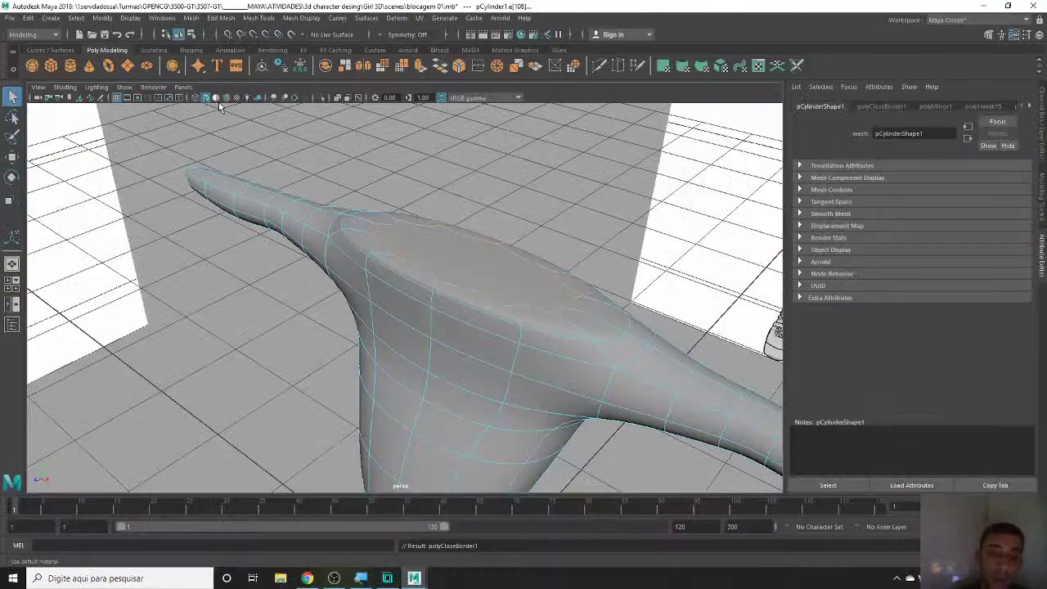
- Switch to low-poly display and tumble around the capped torso to compare it with the references
key("1")
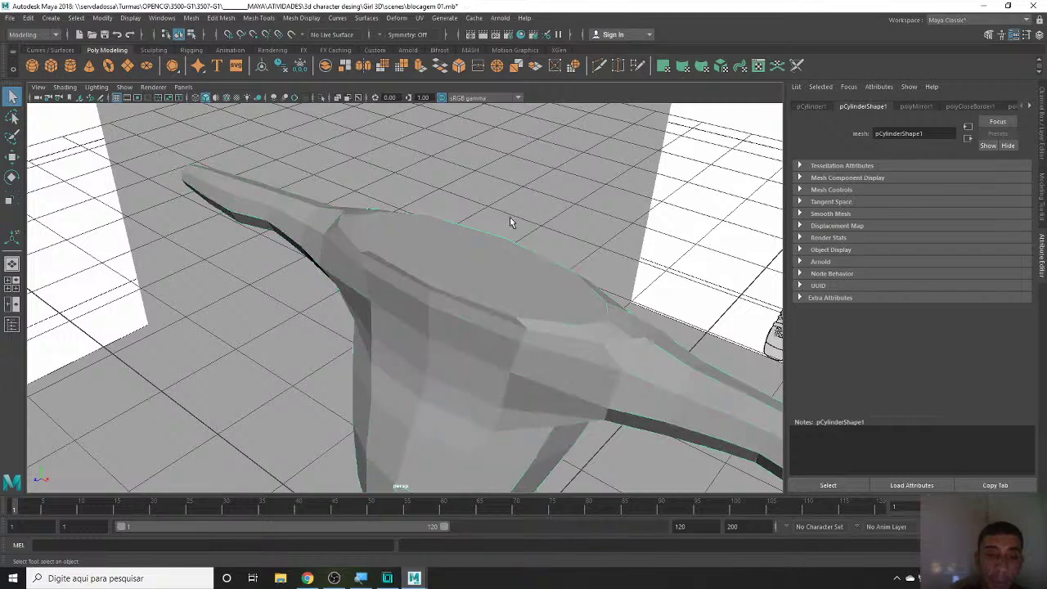
mouse_move(509, 217)
right_mouse_down("alt")
mouse_move(433, 302)
mouse_move(563, 273)
right_mouse_up("alt")
left_click(433, 302)
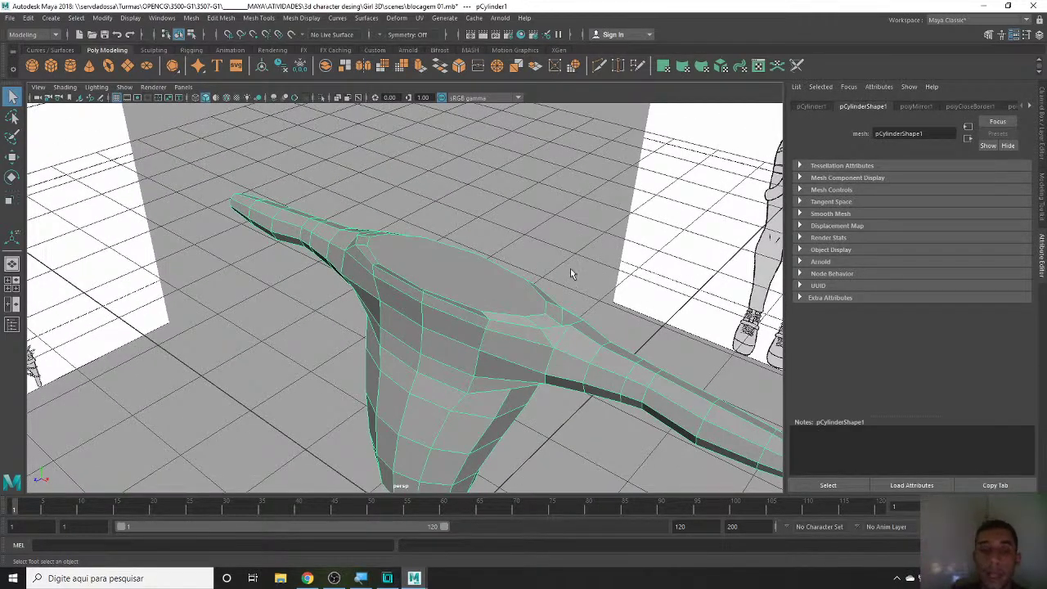
right_click_drag(570, 276, 381, 299, "alt")
left_click_drag(381, 300, 358, 270, "alt")
right_click_drag(358, 270, 384, 286, "alt")
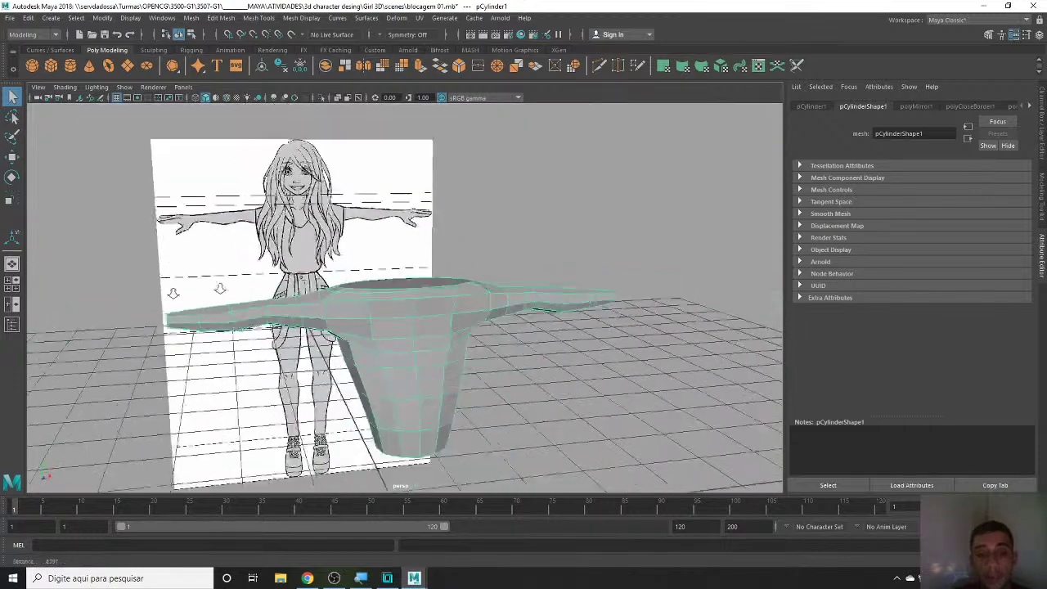
mouse_move(384, 287)
left_mouse_down("alt")
mouse_move(334, 281)
mouse_move(372, 299)
left_mouse_up("alt")
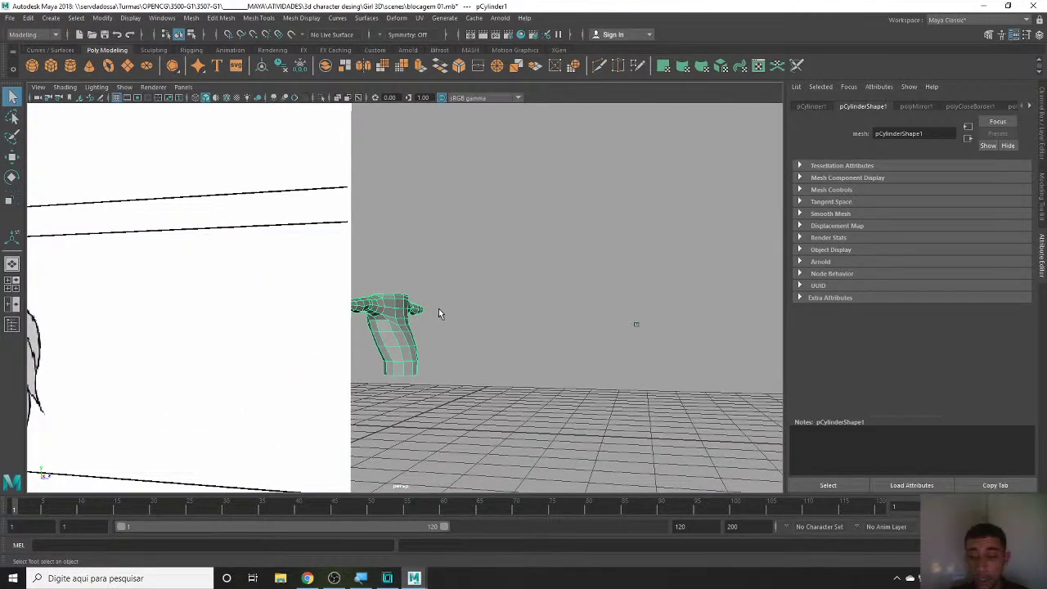
- Tumble down onto the torso's capped top rim, then put the mesh in Vertex mode
left_click_drag(442, 322, 394, 313, "alt")
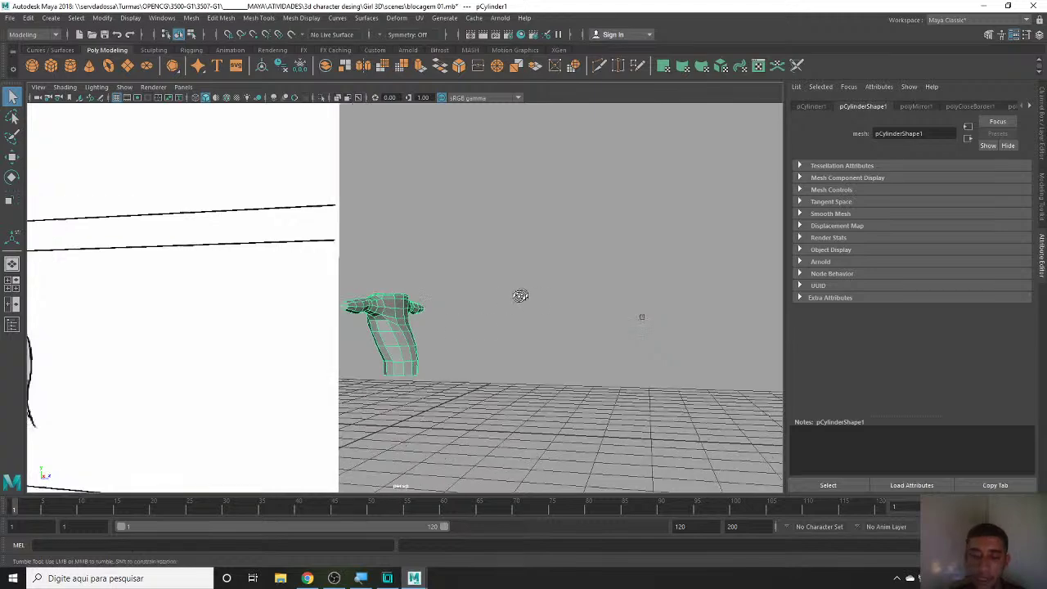
right_click_drag(394, 313, 663, 335, "alt")
mouse_move(663, 331)
left_mouse_down("alt")
mouse_move(533, 338)
mouse_move(492, 250)
left_mouse_up("alt")
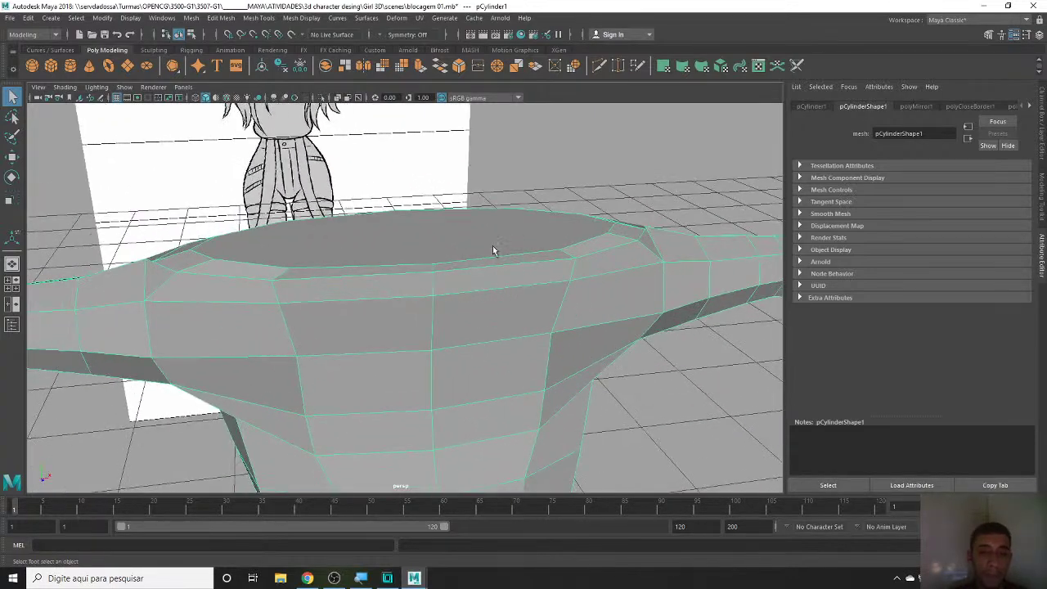
right_click_drag(492, 240, 529, 241)
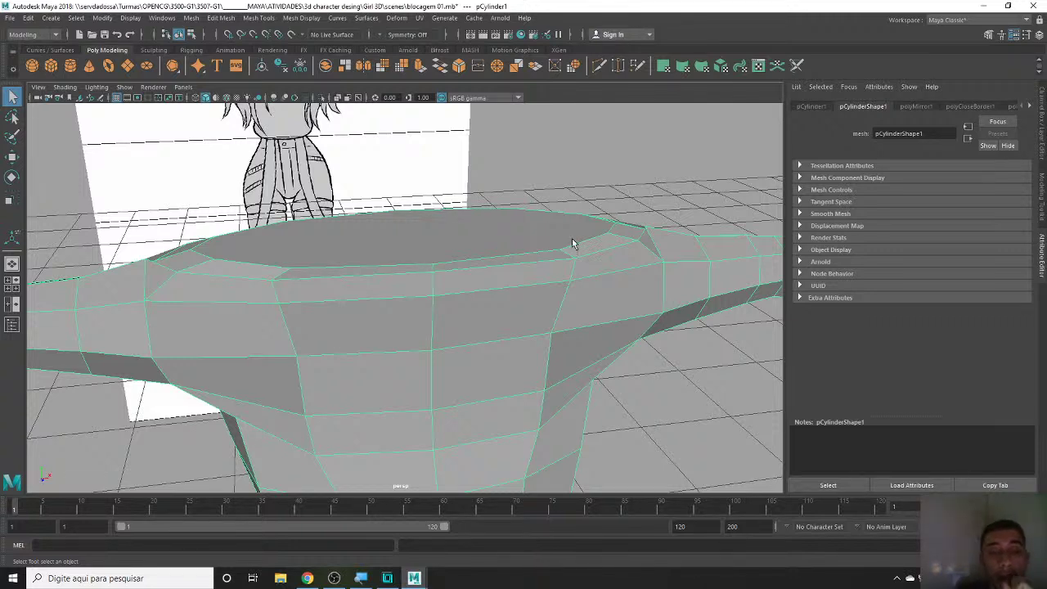
right_click_drag(417, 257, 451, 240)
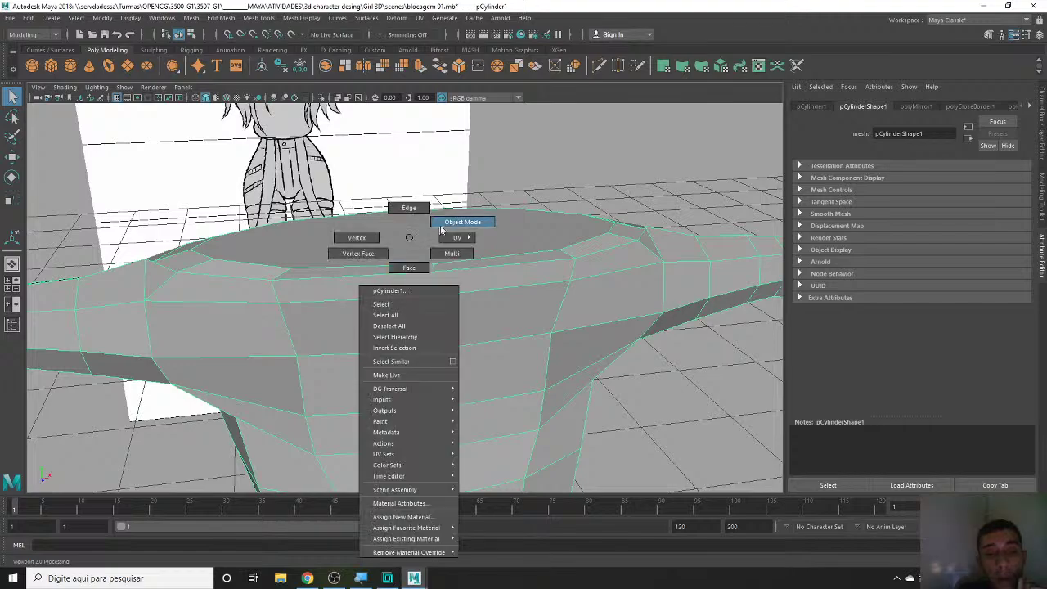
mouse_move(450, 241)
left_mouse_down("alt")
mouse_move(410, 291)
mouse_move(512, 324)
left_mouse_up("alt")
right_click_drag(502, 262, 353, 31)
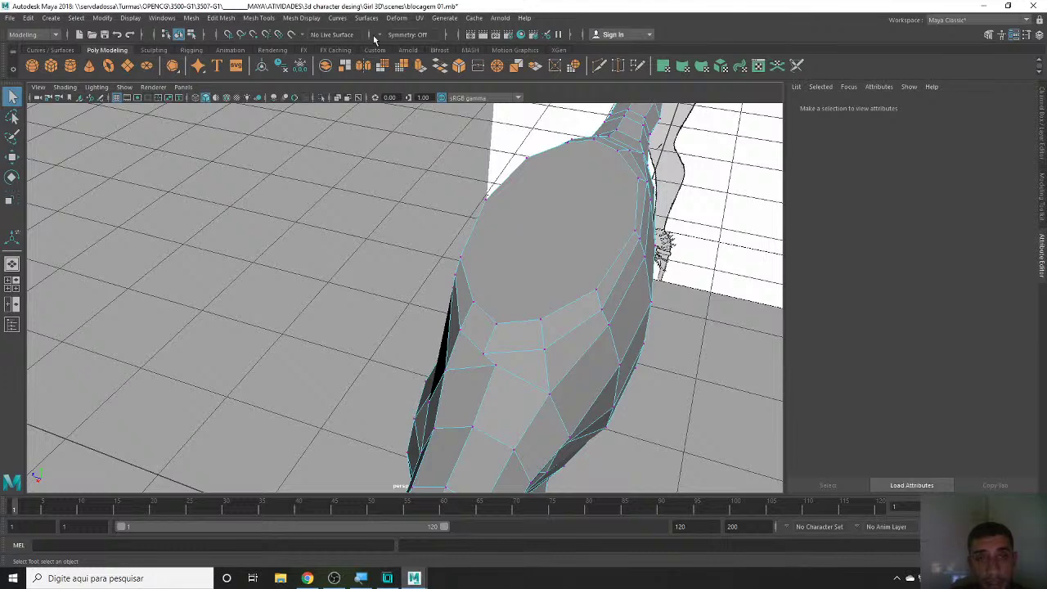
- Turn on Object X symmetry and take the Move tool on a torso vertex
left_click(377, 35)
left_click(409, 52)
left_click(482, 347)
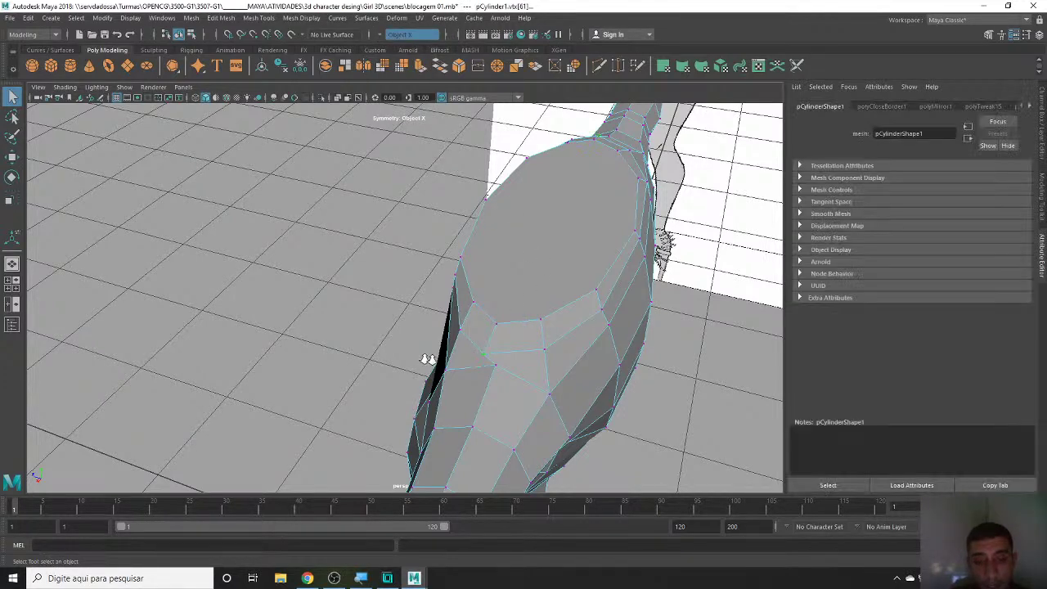
mouse_move(482, 348)
left_mouse_down("alt")
mouse_move(479, 311)
mouse_move(431, 303)
left_mouse_up("alt")
key("w")
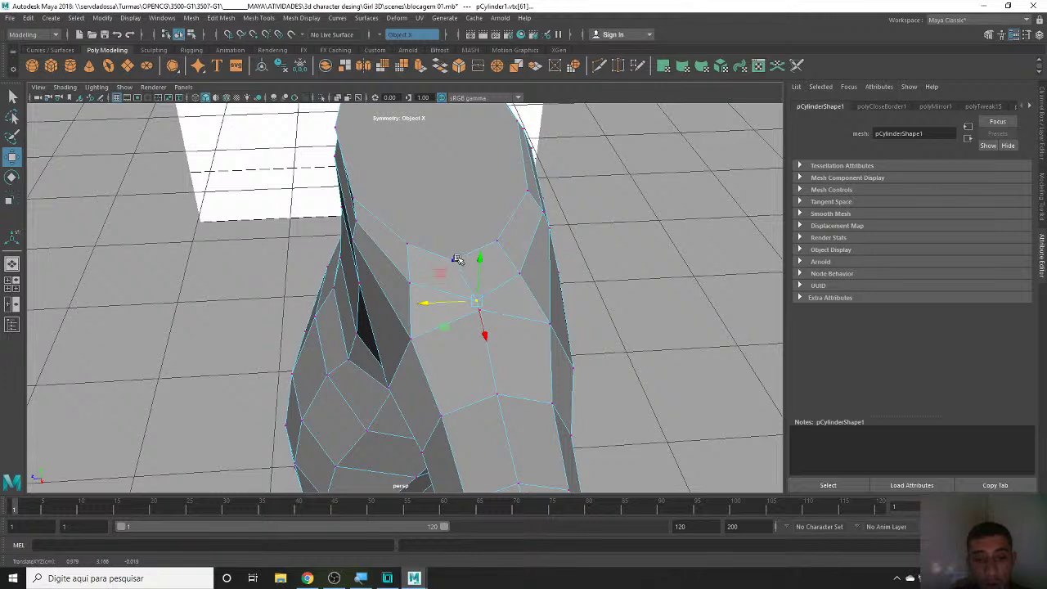
- Select the top cap face, then shift a vertex beside the cap along X
left_click(455, 259)
right_click_drag(399, 156, 401, 182)
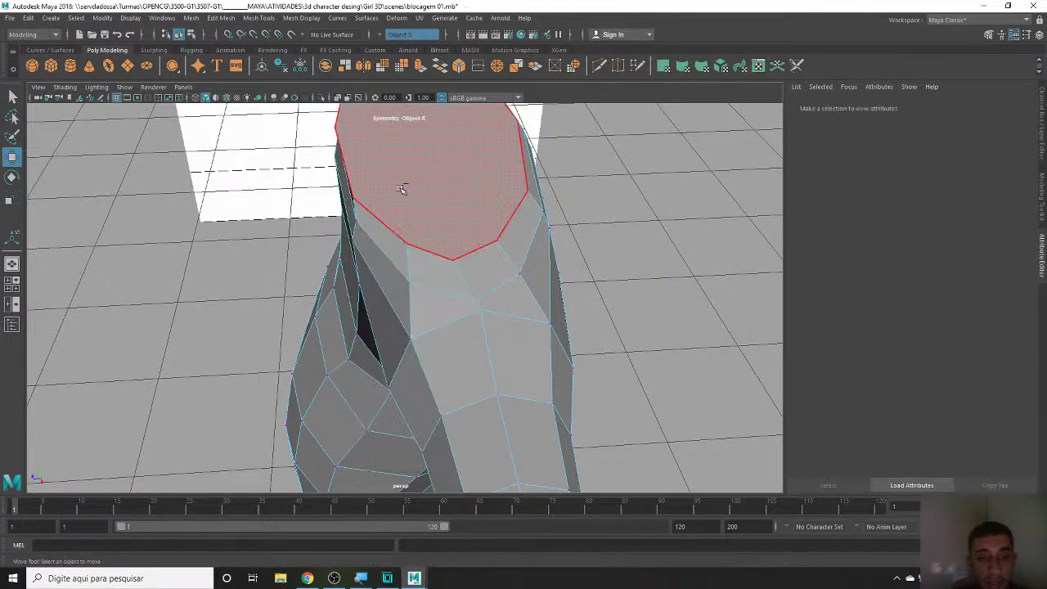
key("ctrl+z")
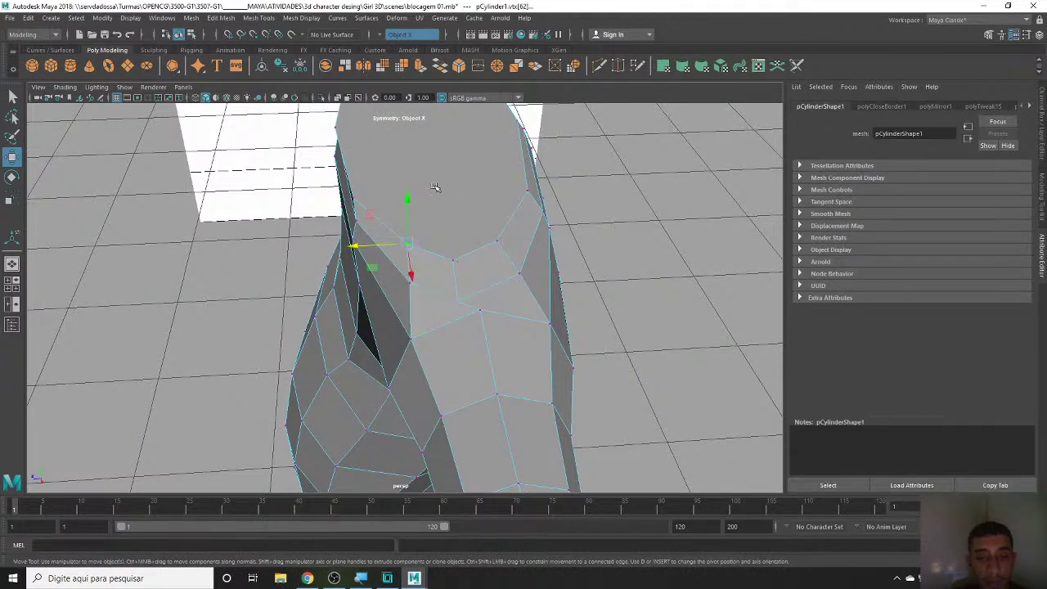
right_click_drag(445, 187, 444, 198)
left_click(445, 196)
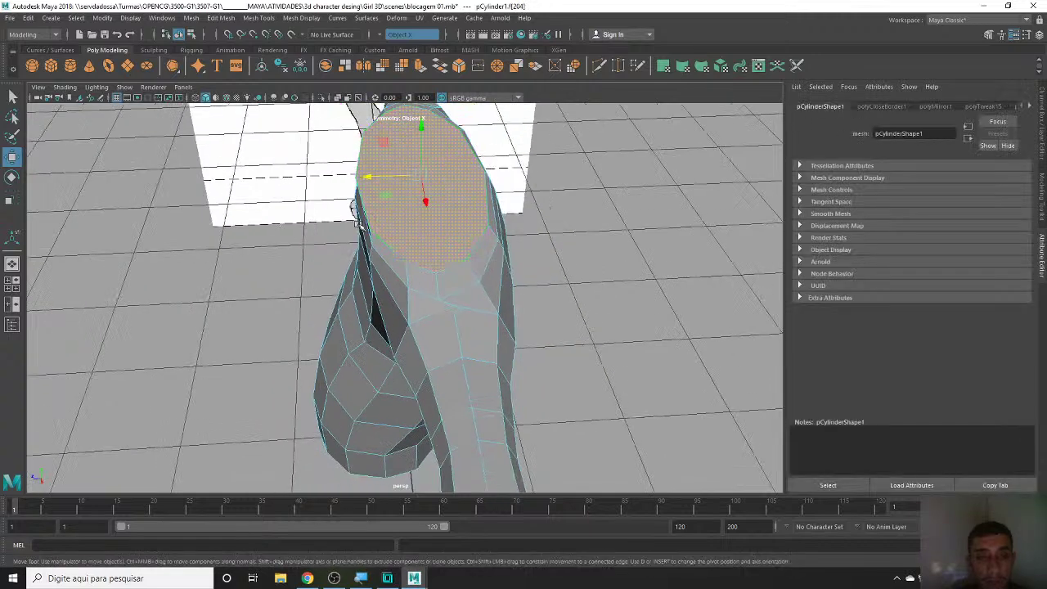
left_click_drag(364, 181, 368, 176, "shift")
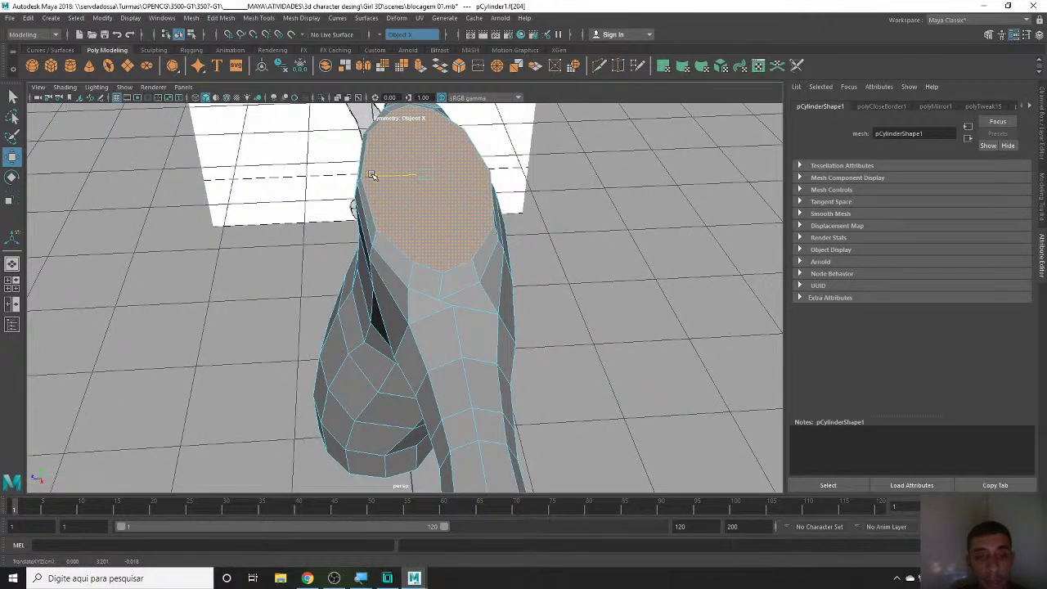
key("F9")
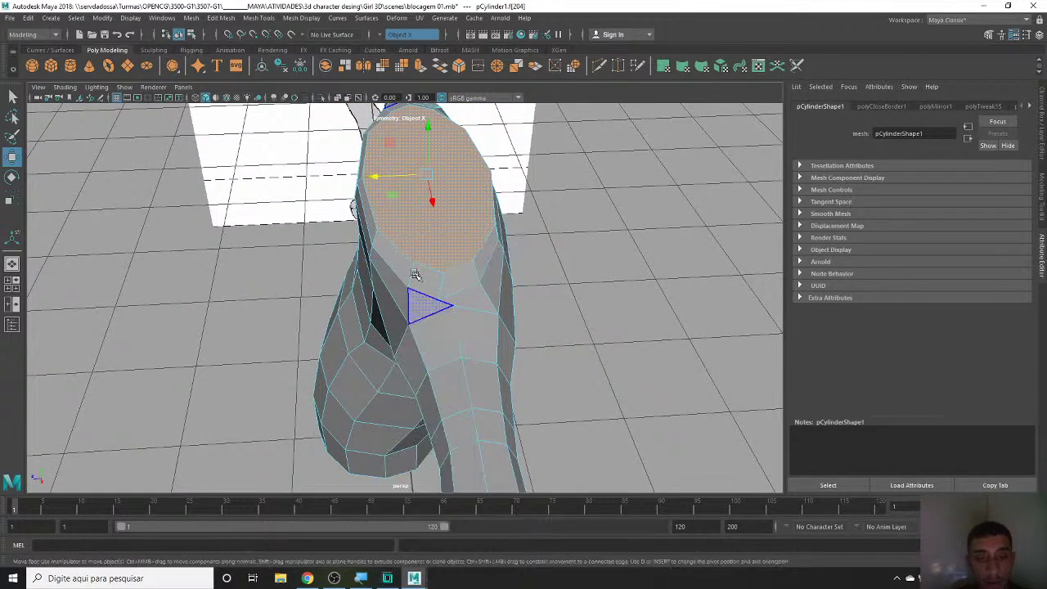
left_click(434, 294)
mouse_move(407, 302)
left_mouse_down()
mouse_move(523, 297)
mouse_move(633, 238)
mouse_move(568, 299)
mouse_move(542, 260)
left_mouse_up()
left_click(542, 260)
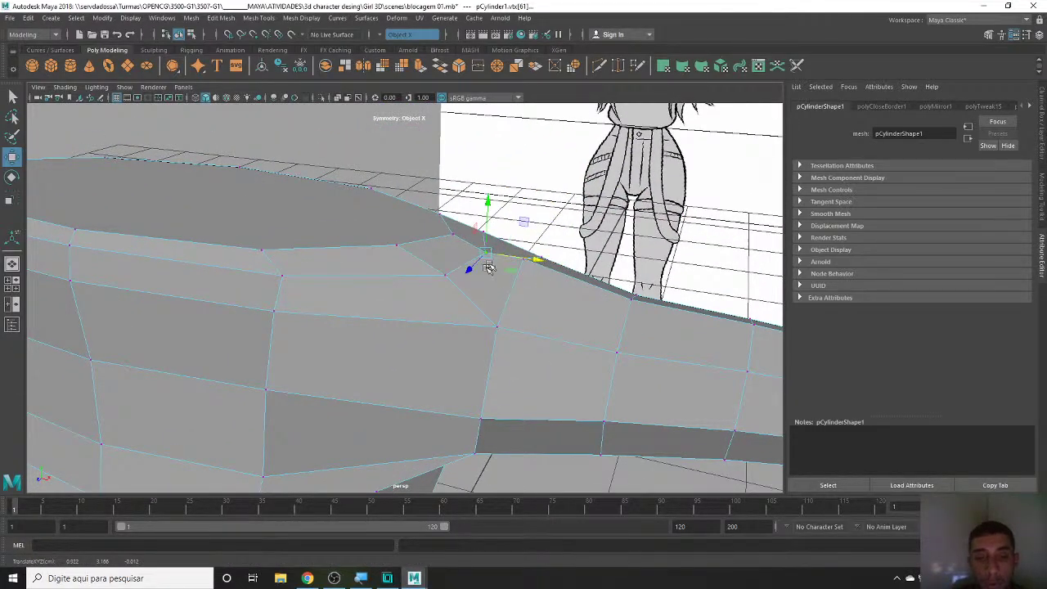
- Nudge the top vertex along X, then compare the smooth and low-poly previews
middle_click_drag(446, 238, 465, 235)
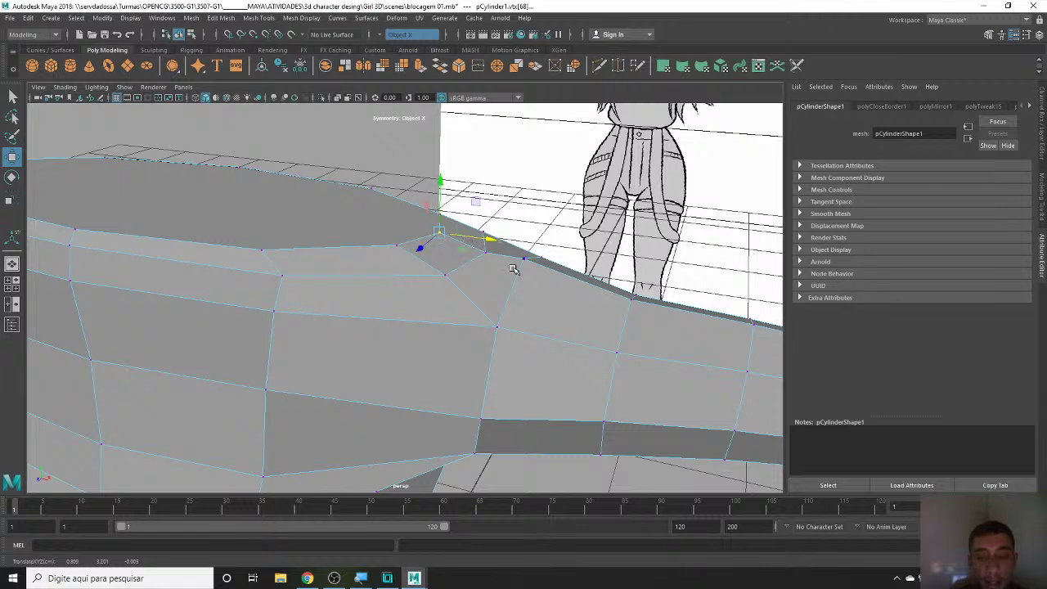
right_click_drag(512, 269, 548, 262)
key("3")
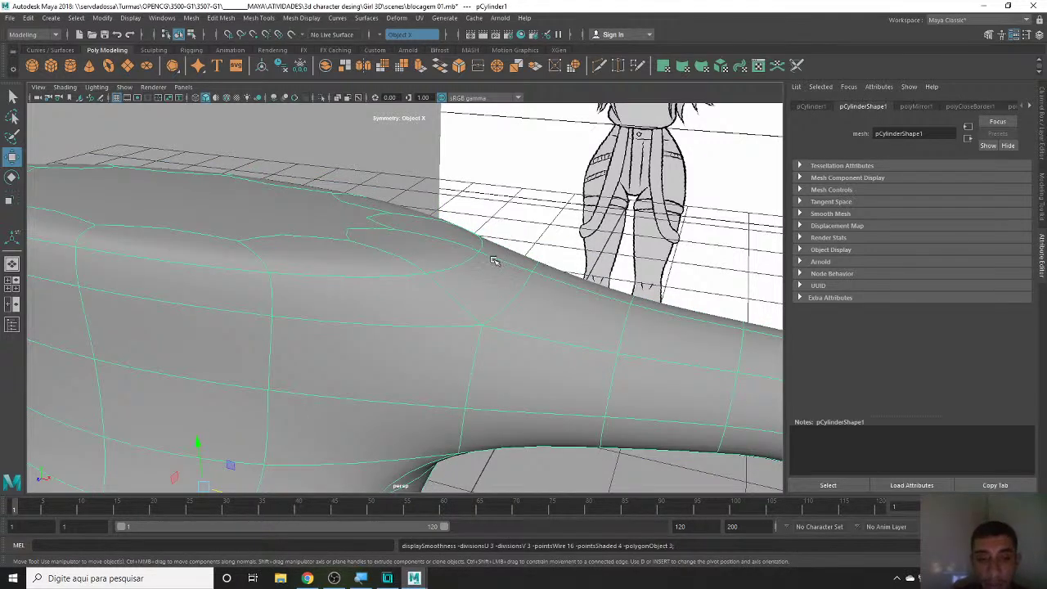
key("1")
- Select the shoulder-top faces, then a shoulder vertex, checking it in smooth preview
right_click(469, 254)
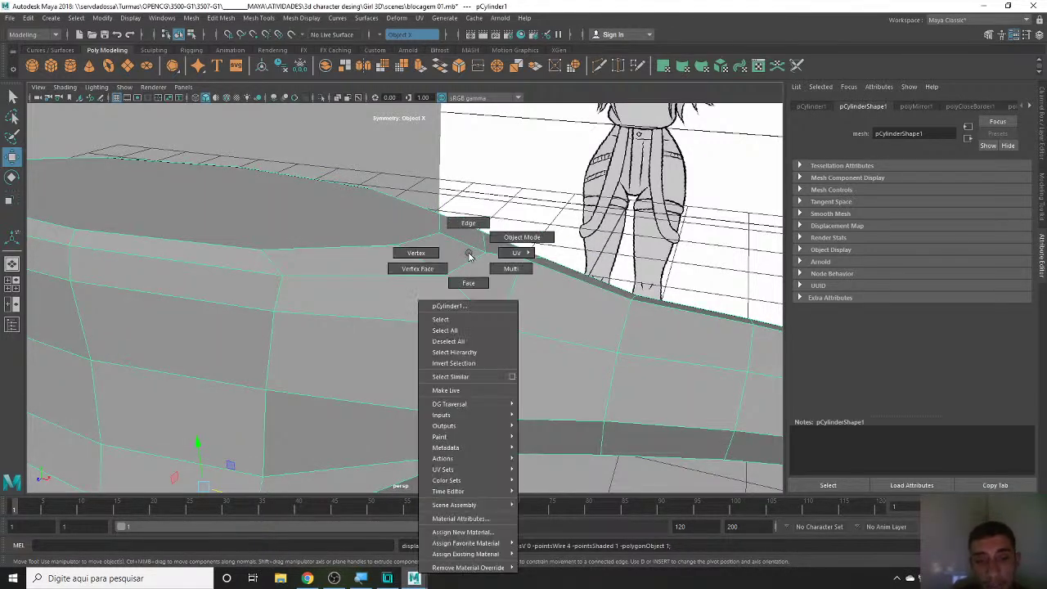
left_click(470, 274)
left_click(455, 259)
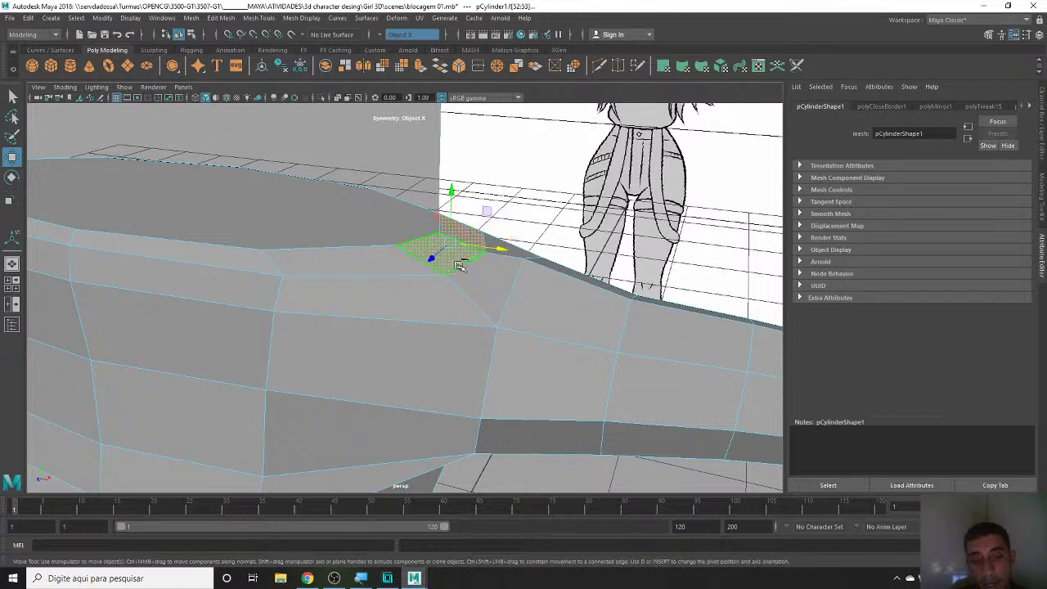
left_click(503, 260)
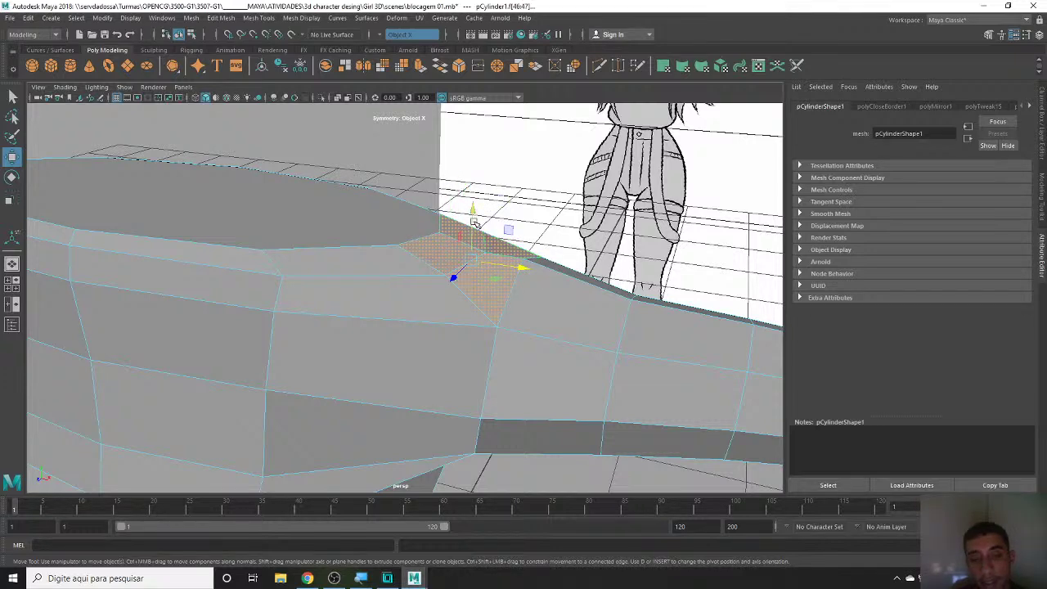
left_click_drag(491, 246, 434, 255, "alt")
right_click(433, 255)
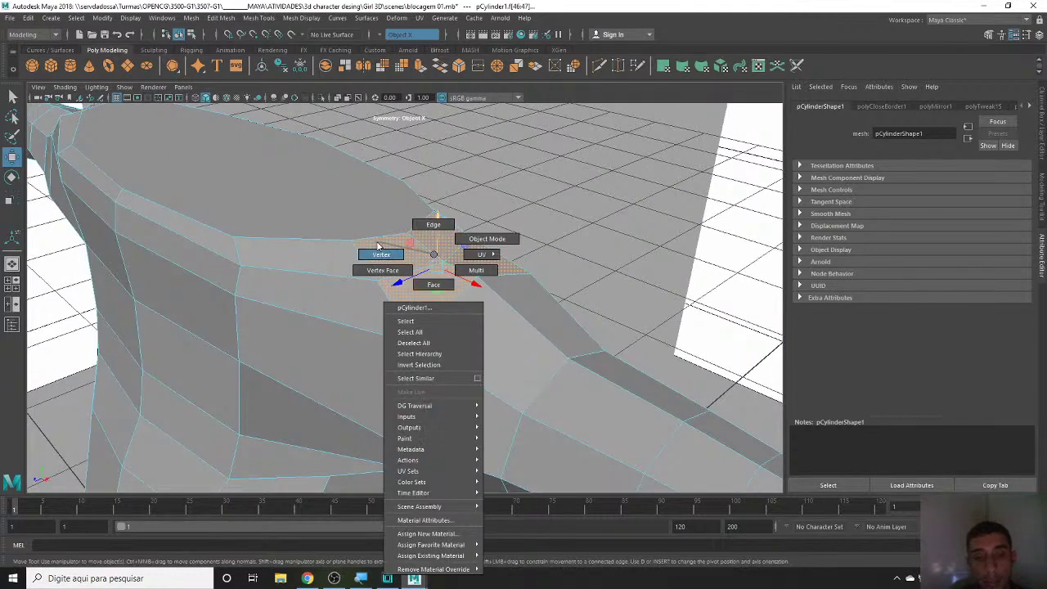
left_click(381, 254)
left_click(442, 237)
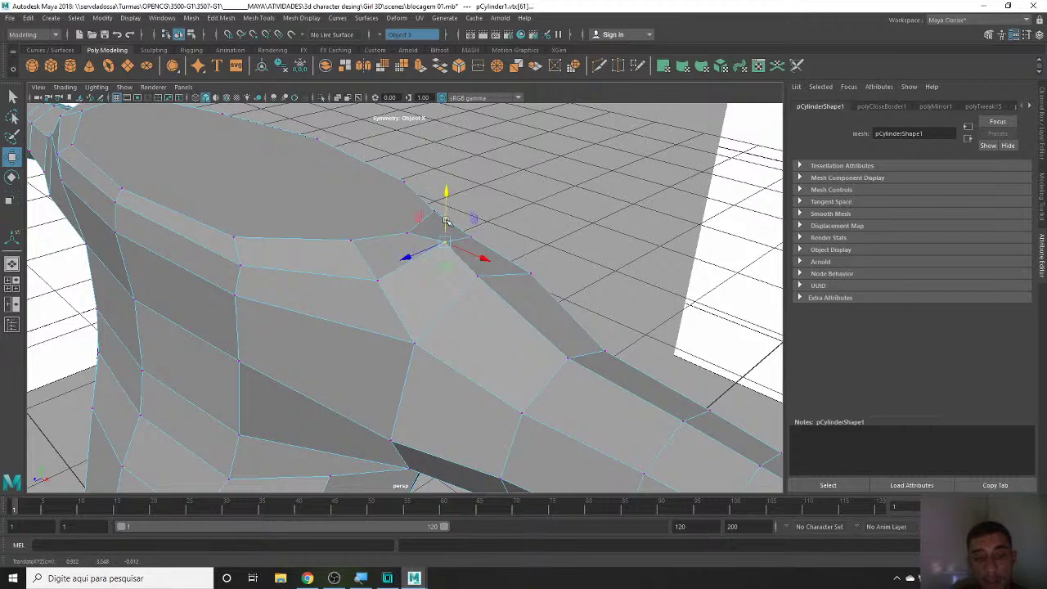
key("3")
left_click_drag(451, 220, 554, 196, "alt")
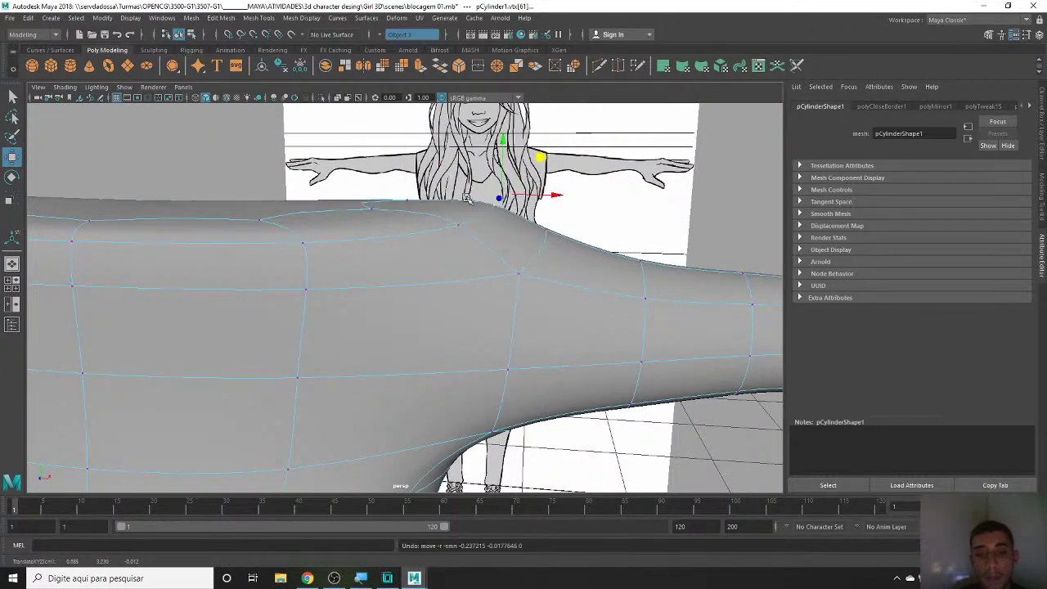
mouse_move(554, 196)
left_mouse_down("alt")
mouse_move(439, 237)
mouse_move(475, 259)
left_mouse_up("alt")
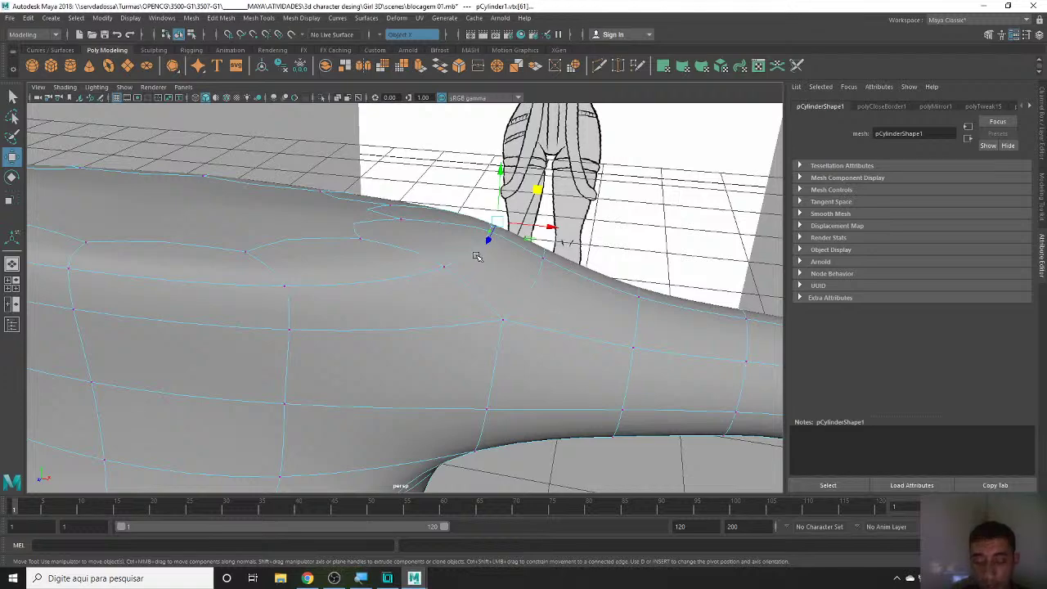
key("1")
- Raise the neighbouring shoulder vertex and pick another shoulder vertex to move
left_click(442, 224)
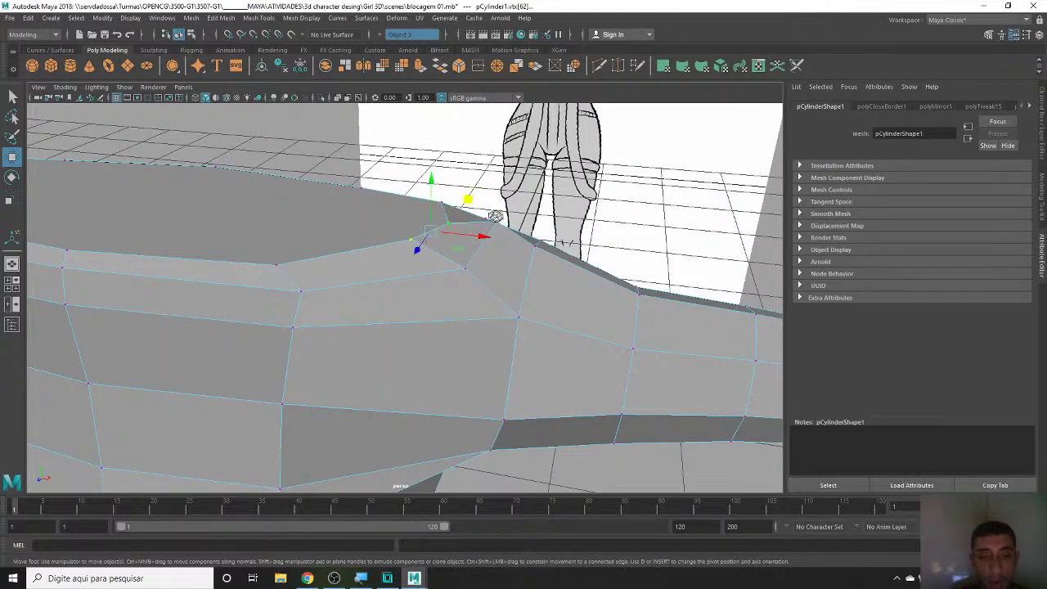
mouse_move(495, 216)
left_mouse_down("alt")
mouse_move(420, 233)
mouse_move(418, 264)
mouse_move(498, 236)
left_mouse_up("alt")
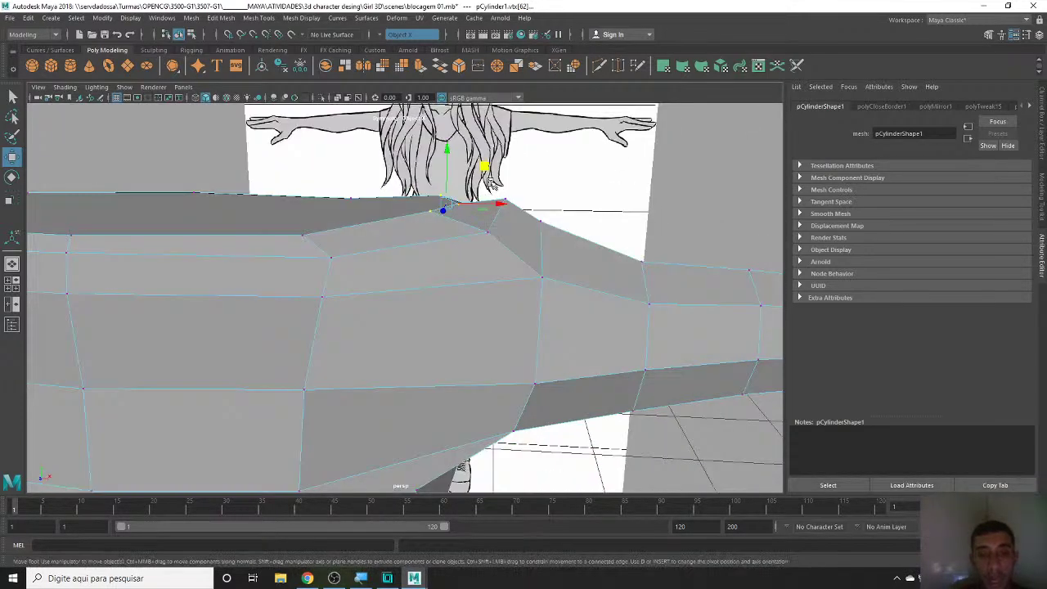
mouse_move(485, 168)
middle_mouse_down()
mouse_move(485, 153)
mouse_move(488, 185)
middle_mouse_up()
key("r")
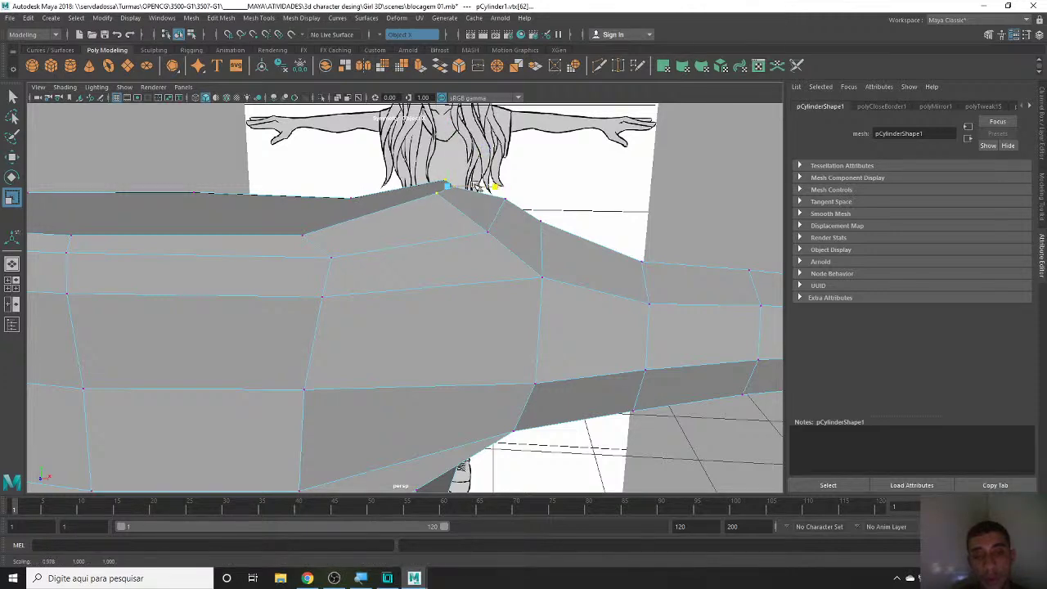
left_click_drag(473, 187, 485, 224, "alt")
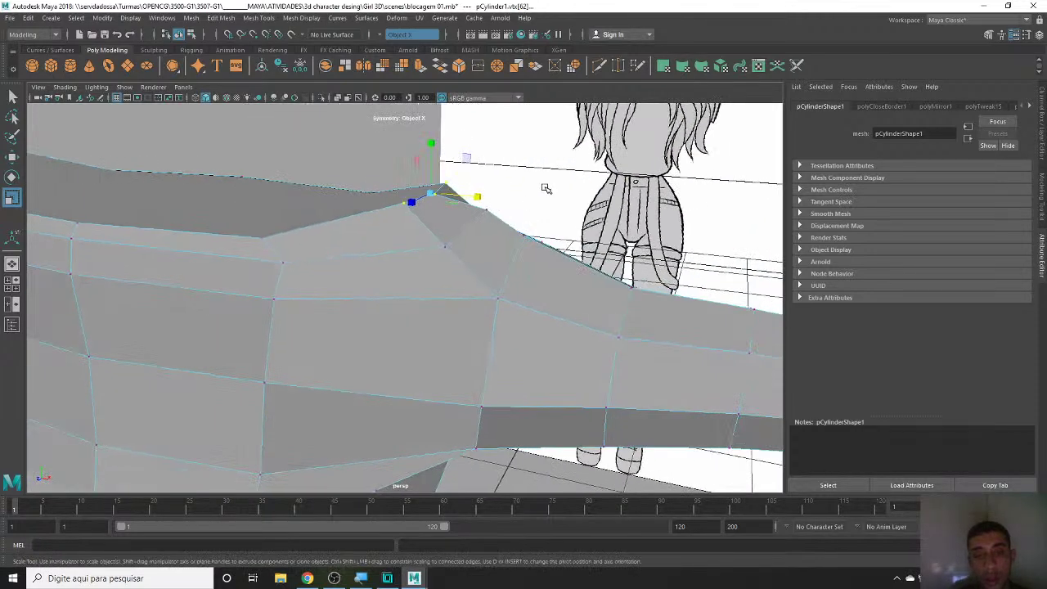
left_click(485, 212)
key("w")
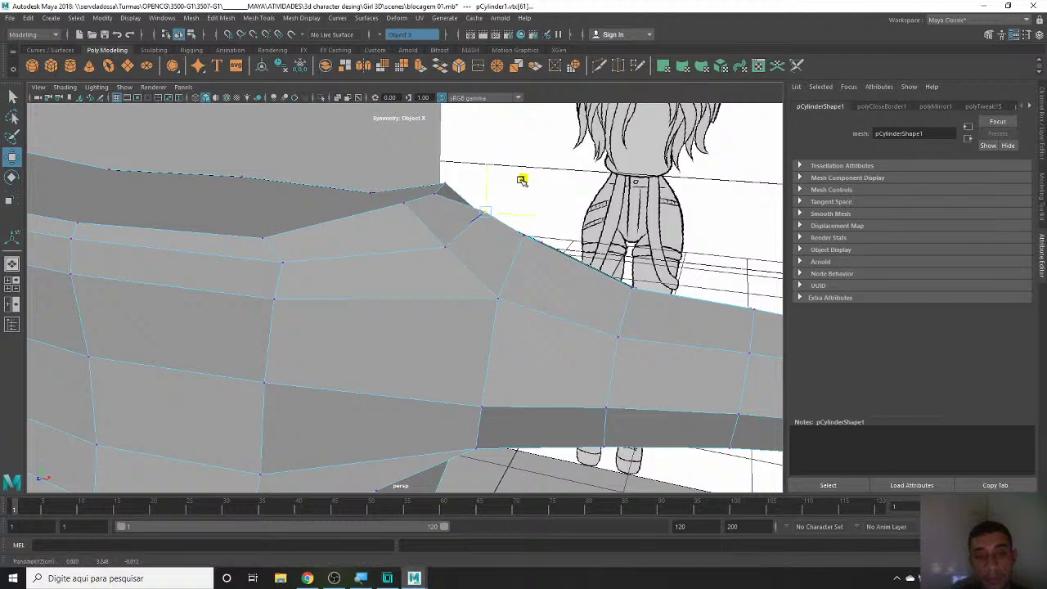
- Inspect under the shoulder, preview it smoothed against the front reference, then return to component editing
mouse_move(519, 185)
left_mouse_down("alt")
mouse_move(479, 215)
mouse_move(351, 205)
mouse_move(327, 215)
mouse_move(395, 239)
mouse_move(283, 229)
mouse_move(303, 190)
left_mouse_up("alt")
left_click_drag(358, 219, 290, 203, "alt")
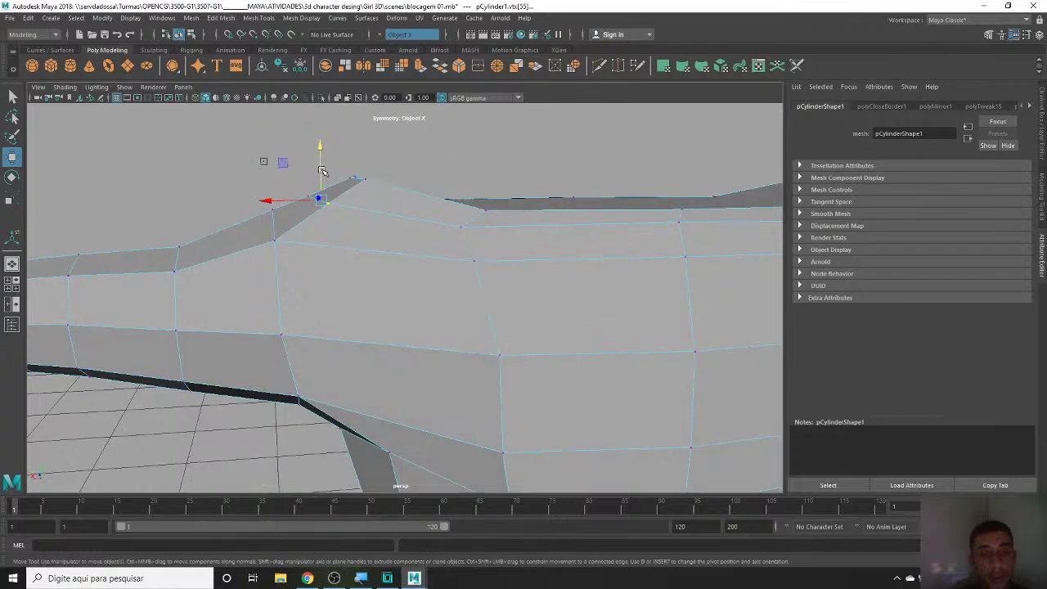
left_click_drag(319, 172, 429, 200, "alt")
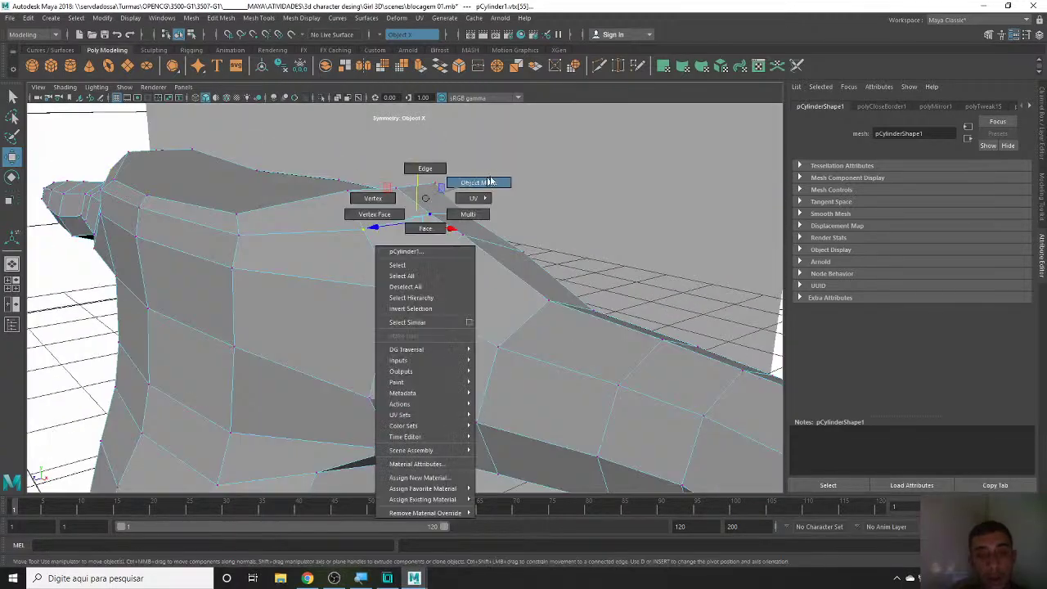
right_click_drag(429, 200, 477, 179)
key("3")
left_click(509, 208)
mouse_move(509, 208)
left_mouse_down("alt")
mouse_move(155, 264)
mouse_move(390, 260)
mouse_move(395, 318)
mouse_move(530, 344)
mouse_move(561, 369)
mouse_move(465, 324)
mouse_move(381, 318)
mouse_move(416, 318)
left_mouse_up("alt")
left_click(396, 319)
key("1")
right_click(410, 324)
left_click(363, 278)
mouse_move(464, 380)
left_mouse_down("alt")
mouse_move(463, 358)
mouse_move(480, 378)
left_mouse_up("alt")
- Select and frame an armpit vertex, toggling wireframe and shaded to compare with the reference
key("4")
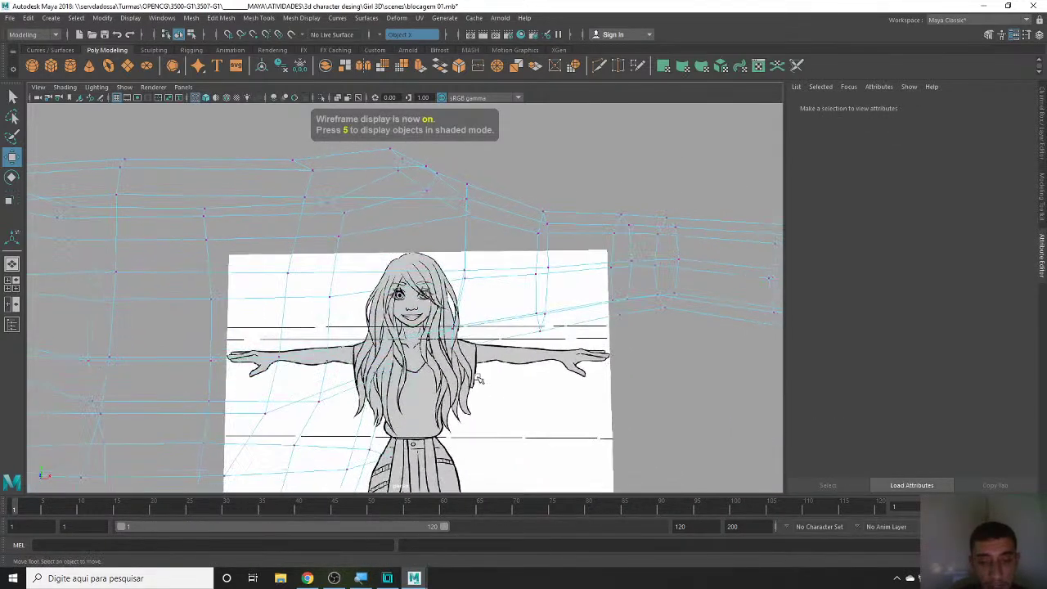
left_click(455, 326)
key("f")
key("5")
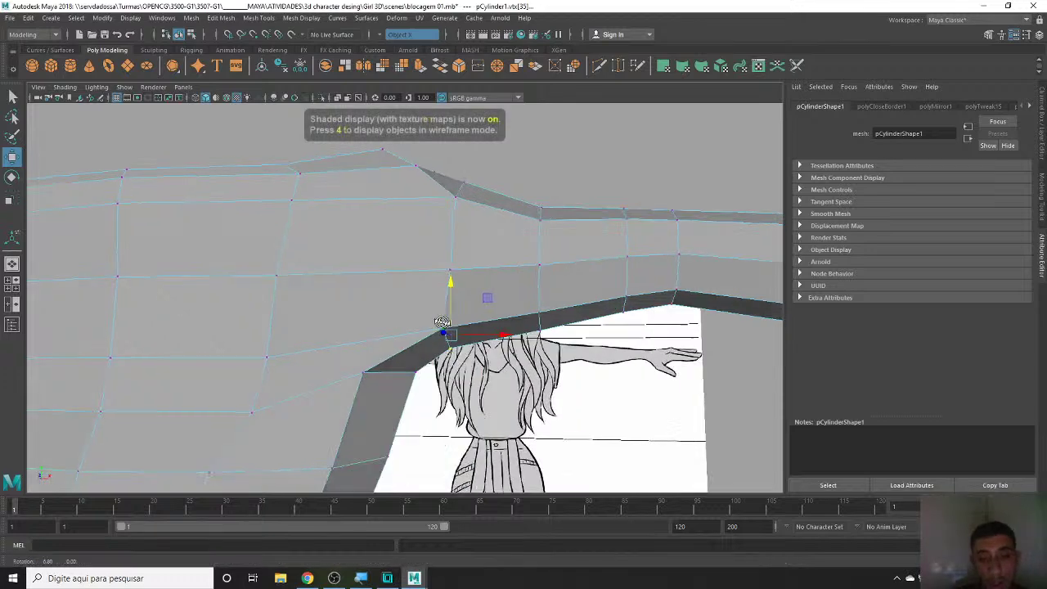
left_click_drag(451, 295, 426, 324, "alt")
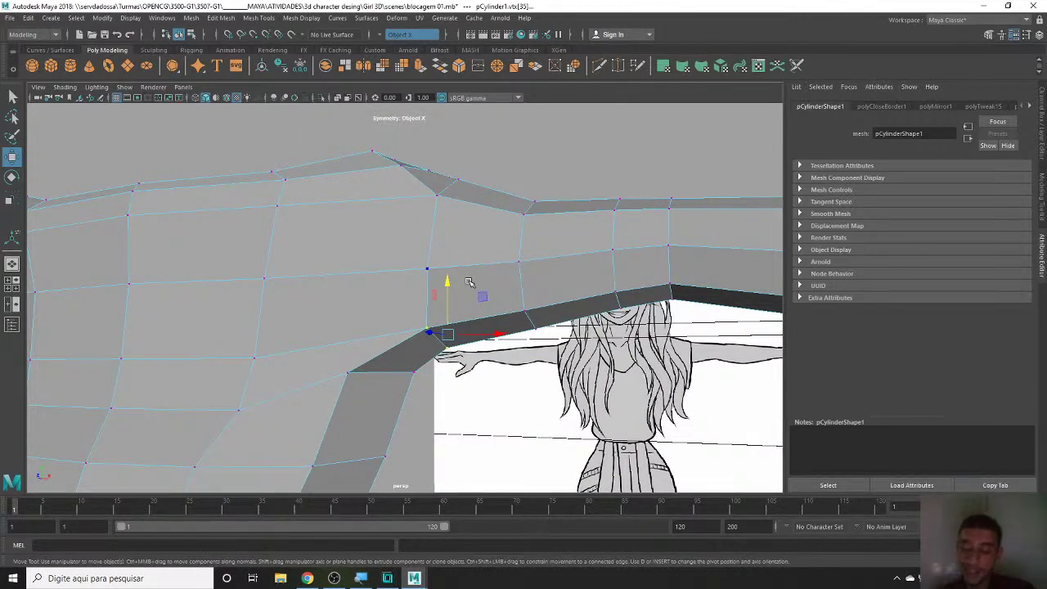
key("4")
key("5")
key("4")
key("5")
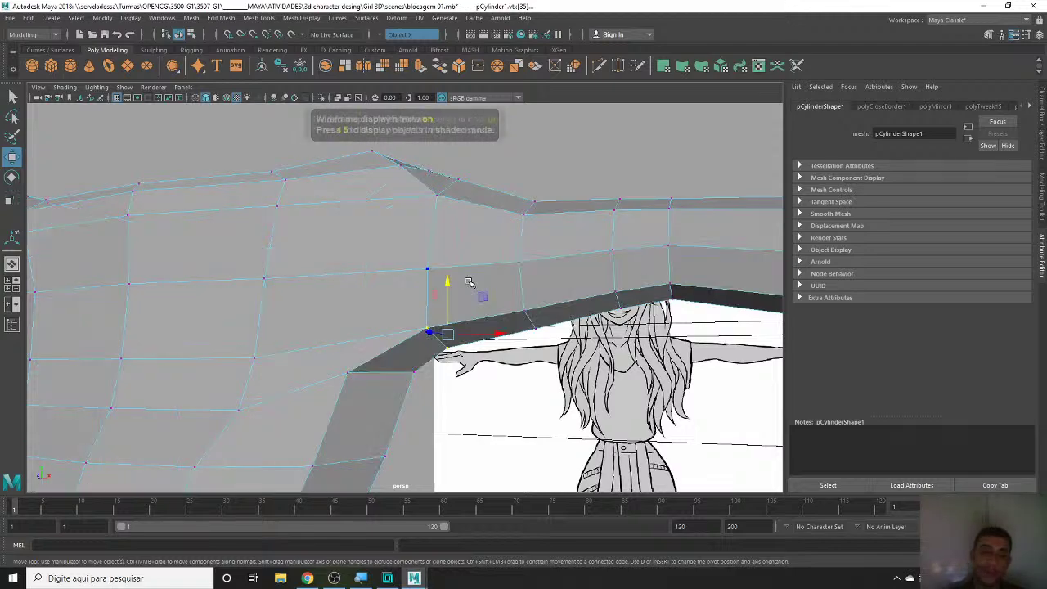
key("6")
mouse_move(467, 296)
left_mouse_down("alt")
mouse_move(546, 325)
mouse_move(524, 347)
mouse_move(339, 343)
mouse_move(425, 334)
mouse_move(463, 362)
mouse_move(486, 301)
mouse_move(518, 311)
left_mouse_up("alt")
key("4")
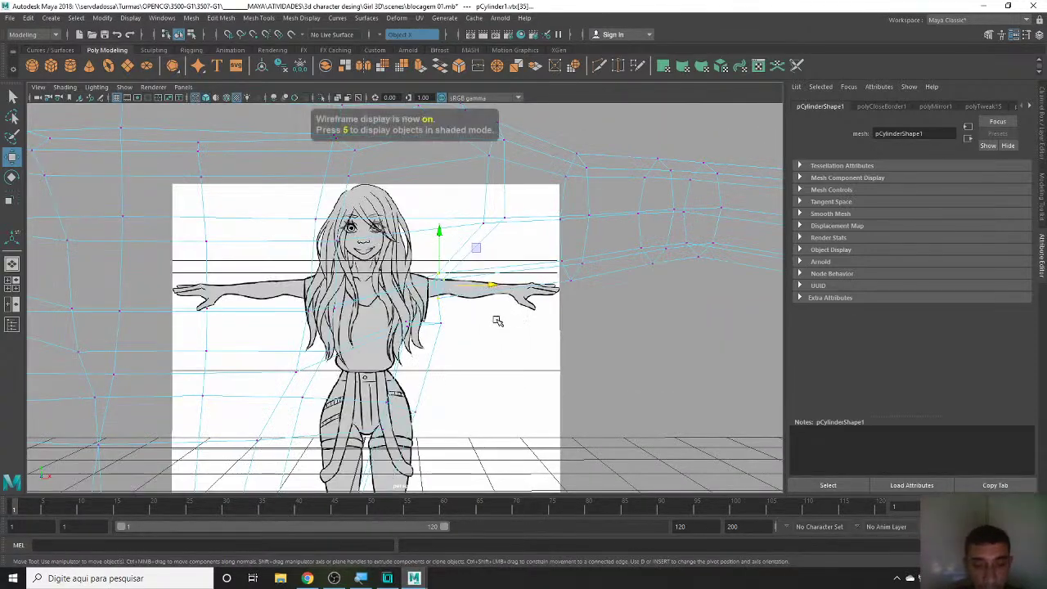
key("5")
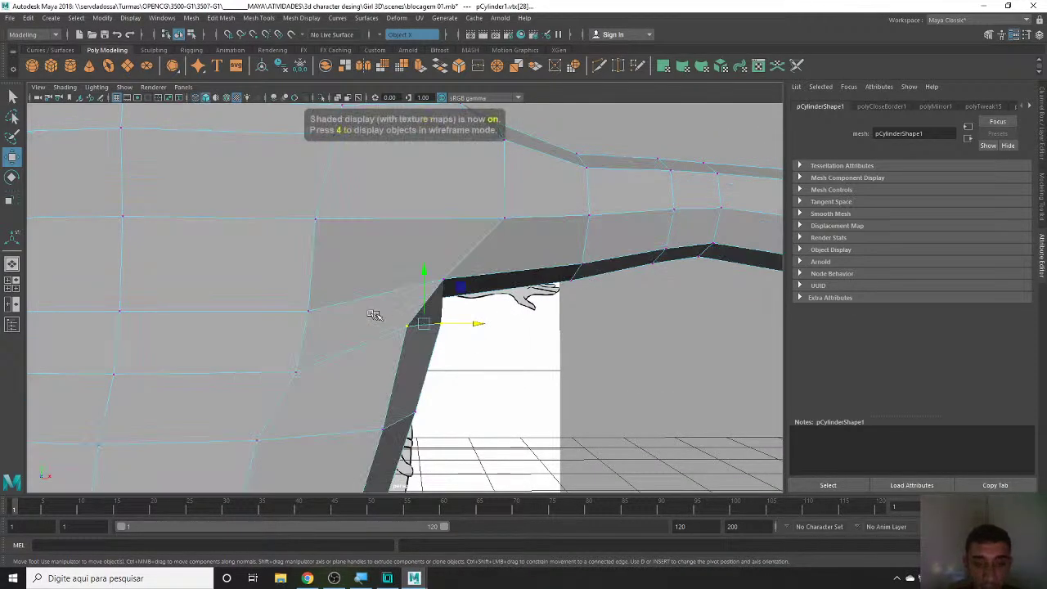
- Pull the armpit vertex inward along X in two moves, then preview the body smoothed
left_click_drag(463, 328, 460, 328)
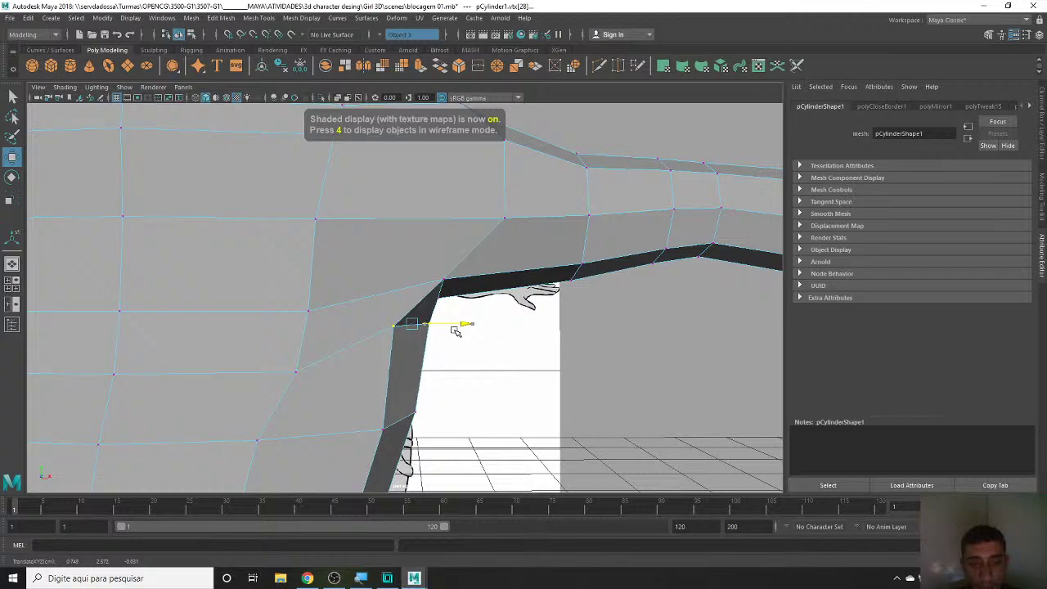
scroll(264, 397, "down", 2)
scroll(304, 379, "down", 3)
scroll(327, 327, "down", 2)
scroll(327, 326, "down", 2)
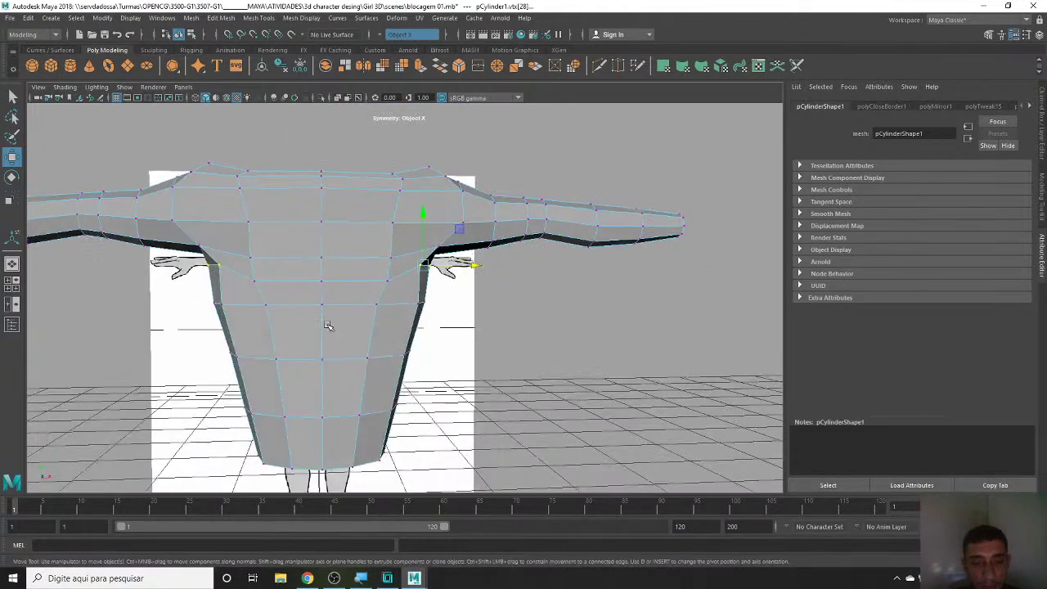
scroll(367, 330, "up", 6)
scroll(474, 329, "down", 1)
key("4")
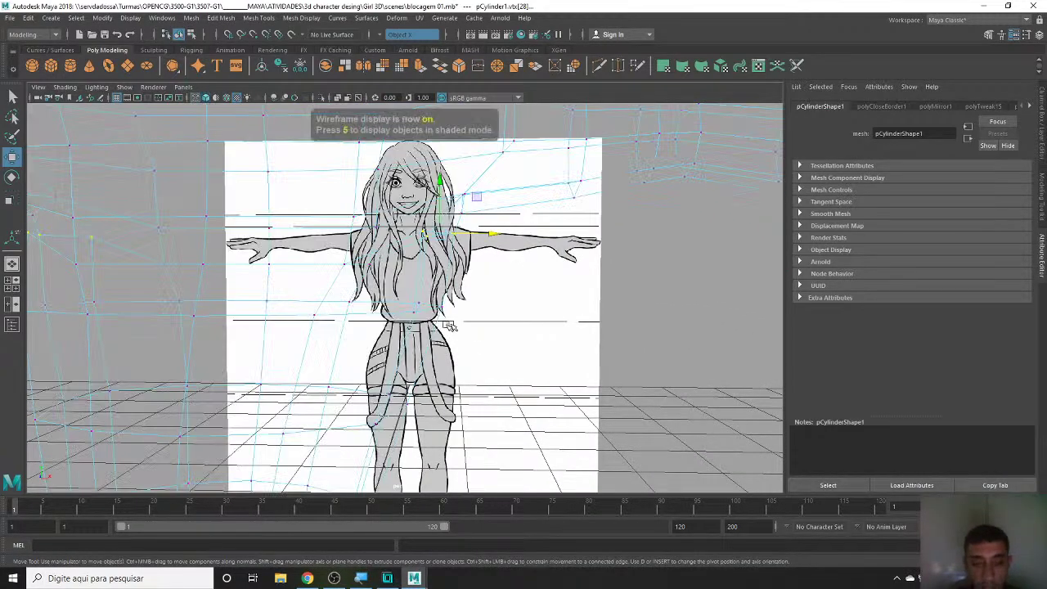
key("5")
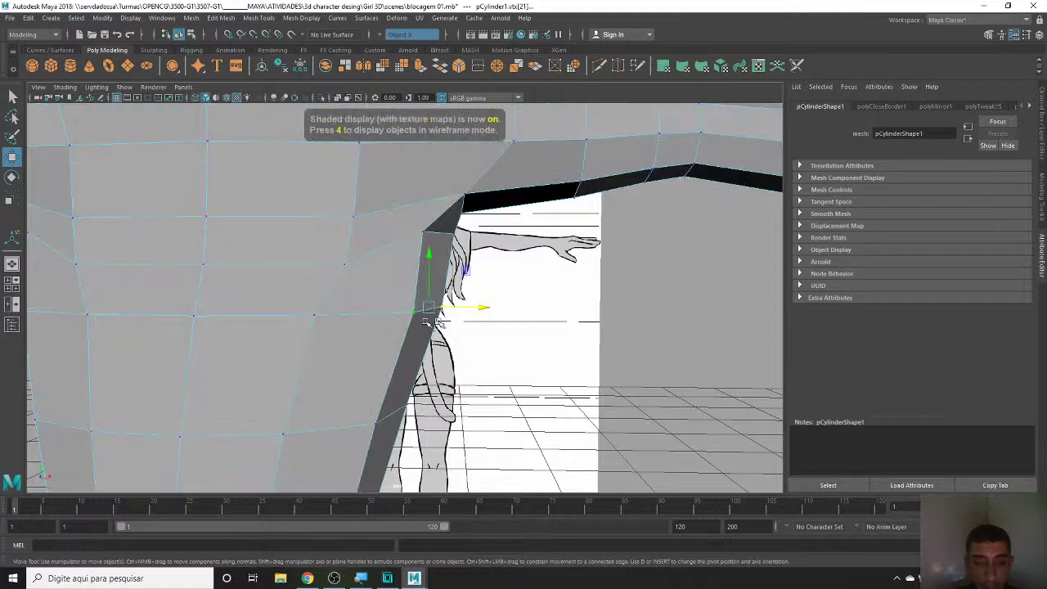
mouse_move(474, 309)
left_mouse_down()
mouse_move(316, 353)
mouse_move(341, 314)
mouse_move(397, 311)
mouse_move(324, 306)
mouse_move(376, 307)
left_mouse_up()
key("4")
key("5")
key("6")
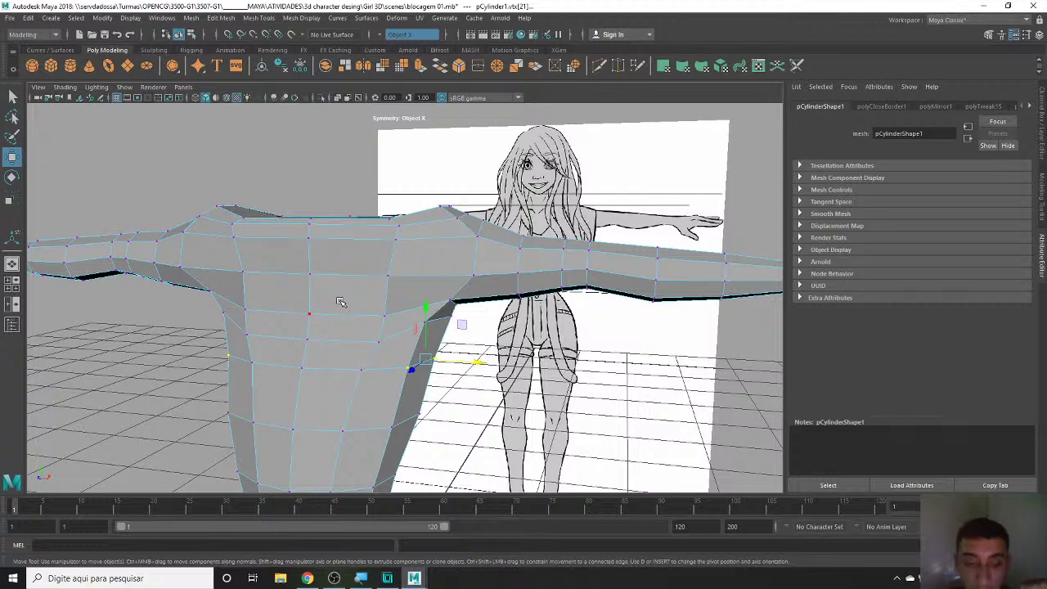
key("3")
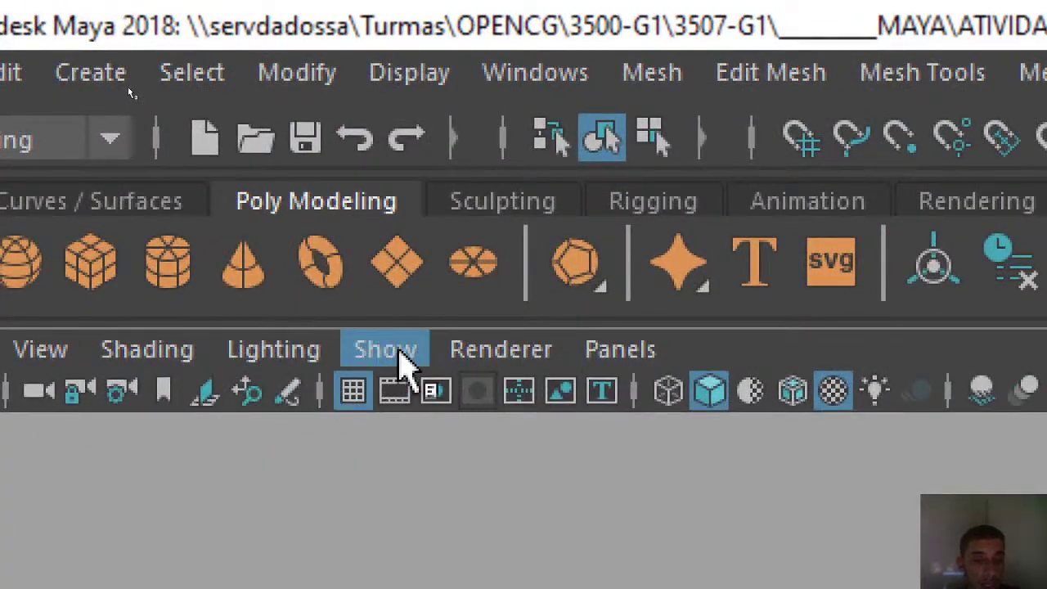
- Select the whole body object and look through the viewport shading and display options without changes
left_click(363, 334)
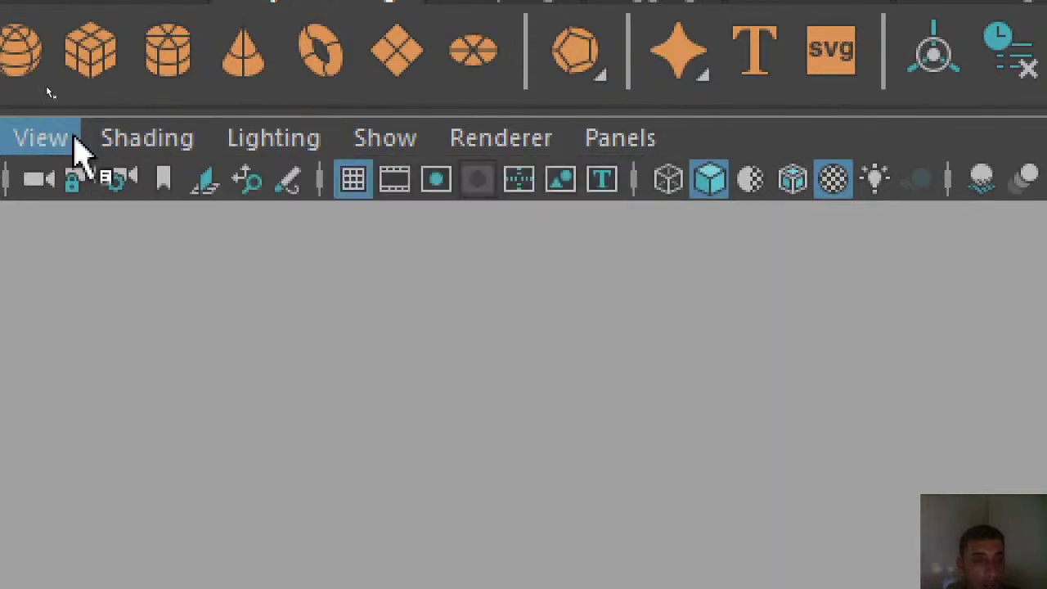
left_click(110, 151)
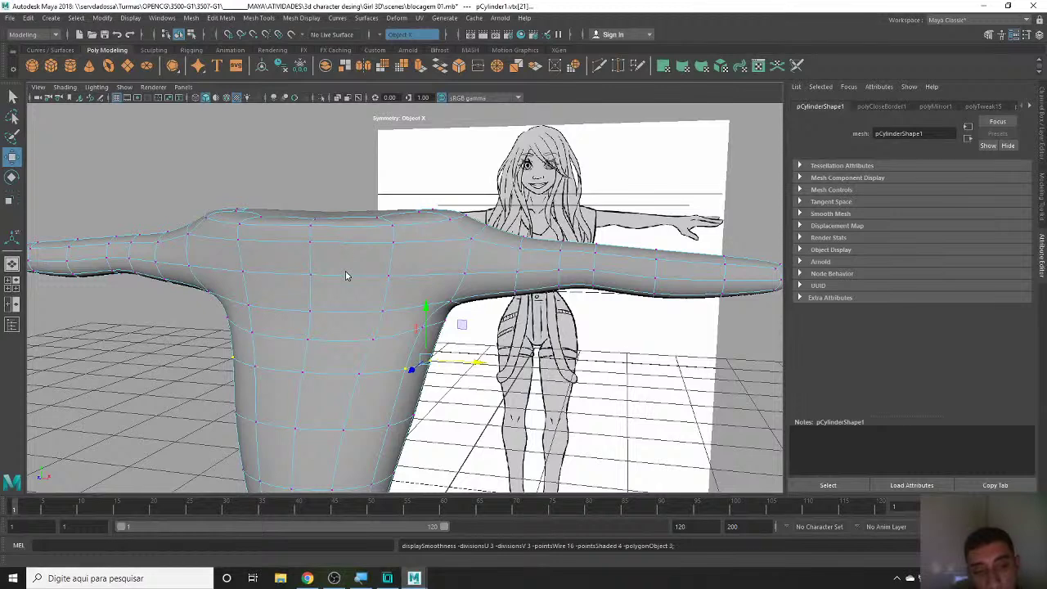
left_click(345, 271)
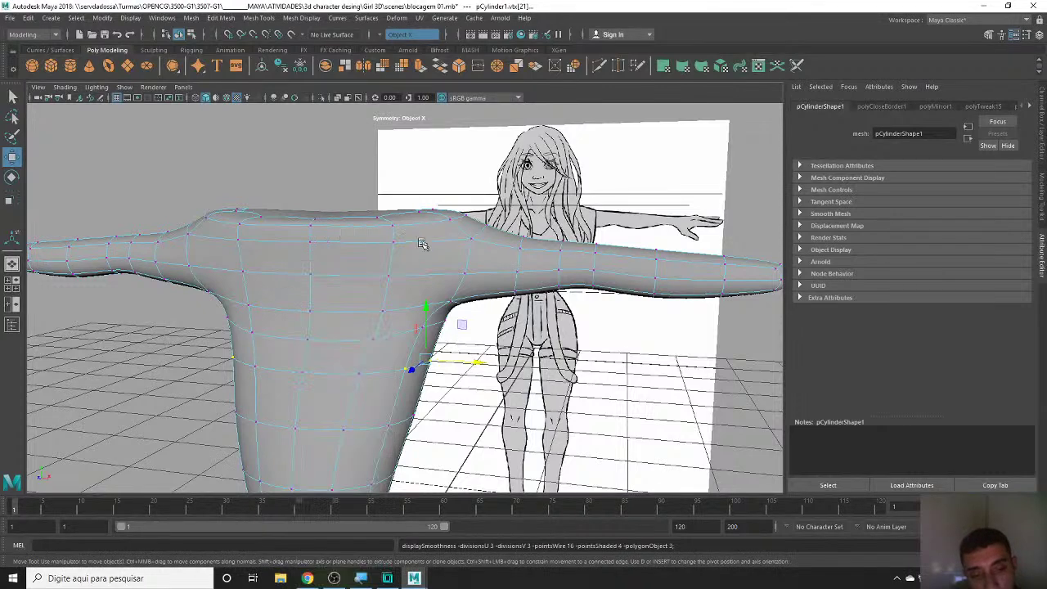
key("F8")
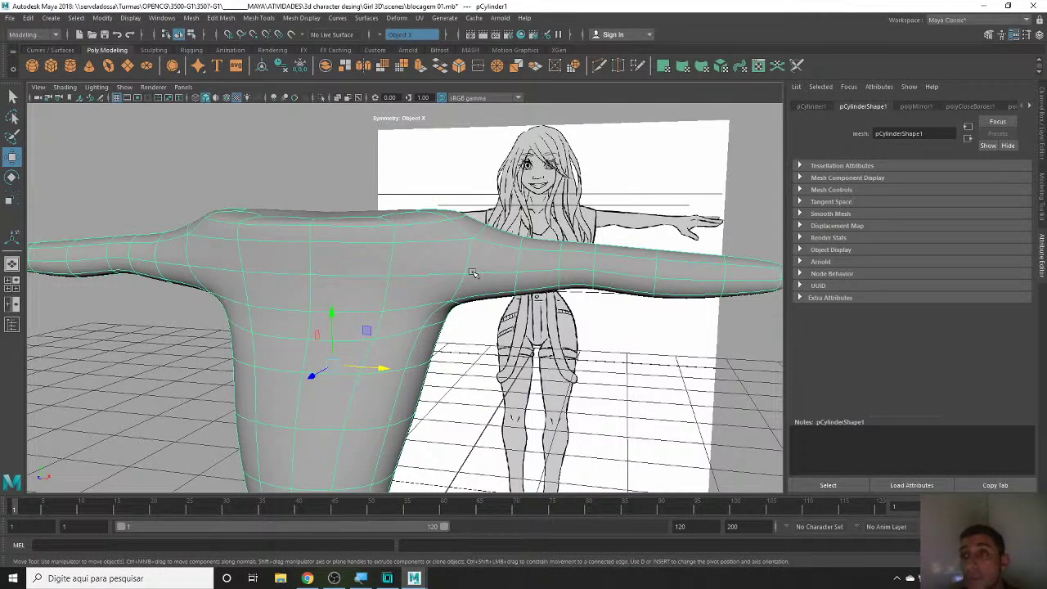
left_click_drag(472, 272, 472, 293, "alt")
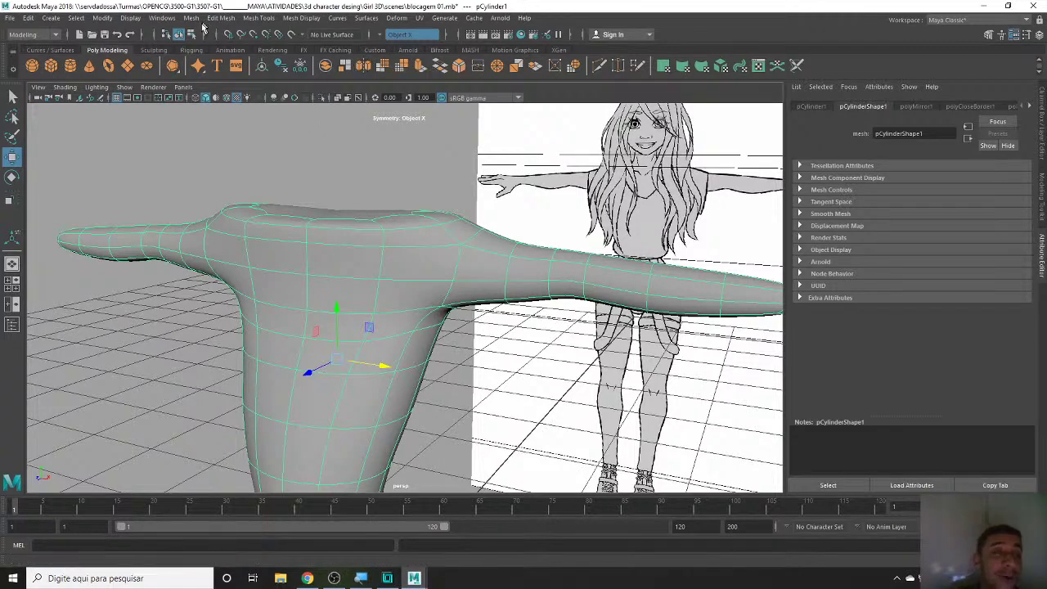
left_click(129, 18)
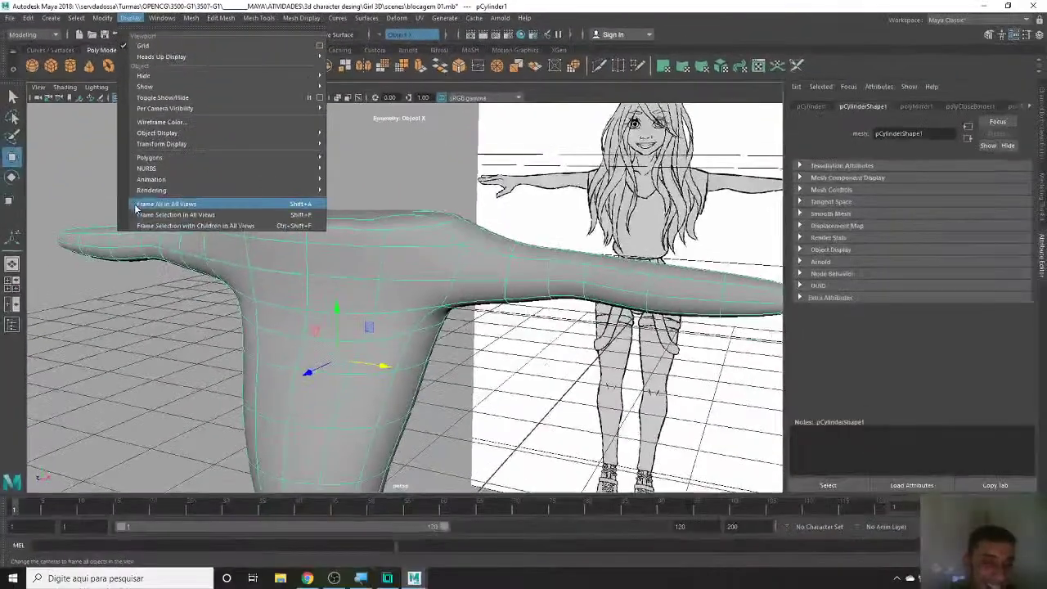
left_click(351, 281)
- Zoom the view and show the Channel Box / Layer Editor
scroll(477, 262, "up", 2)
scroll(475, 262, "up", 2)
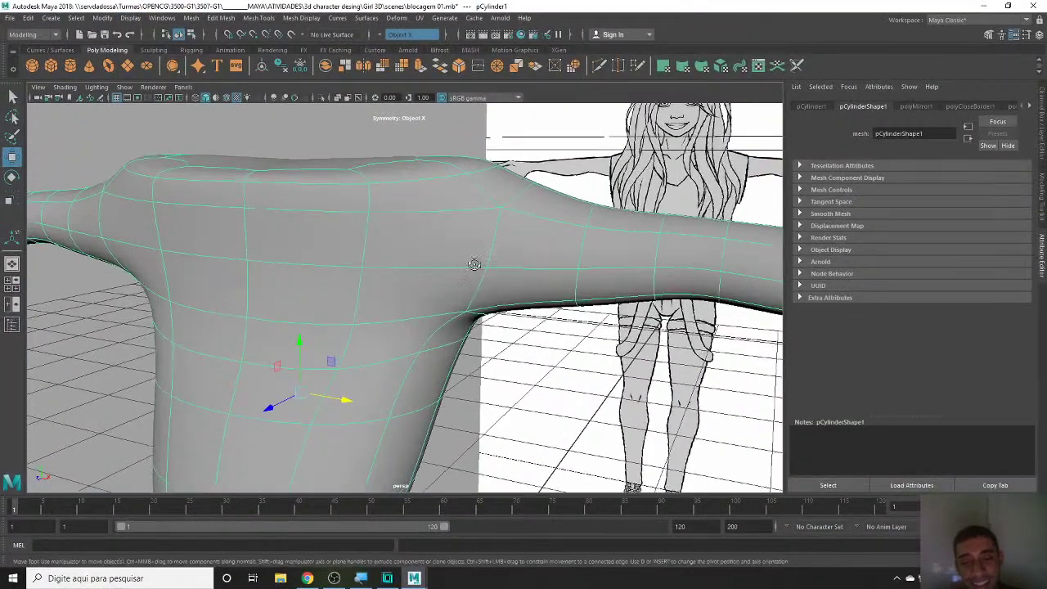
scroll(467, 268, "up", 2)
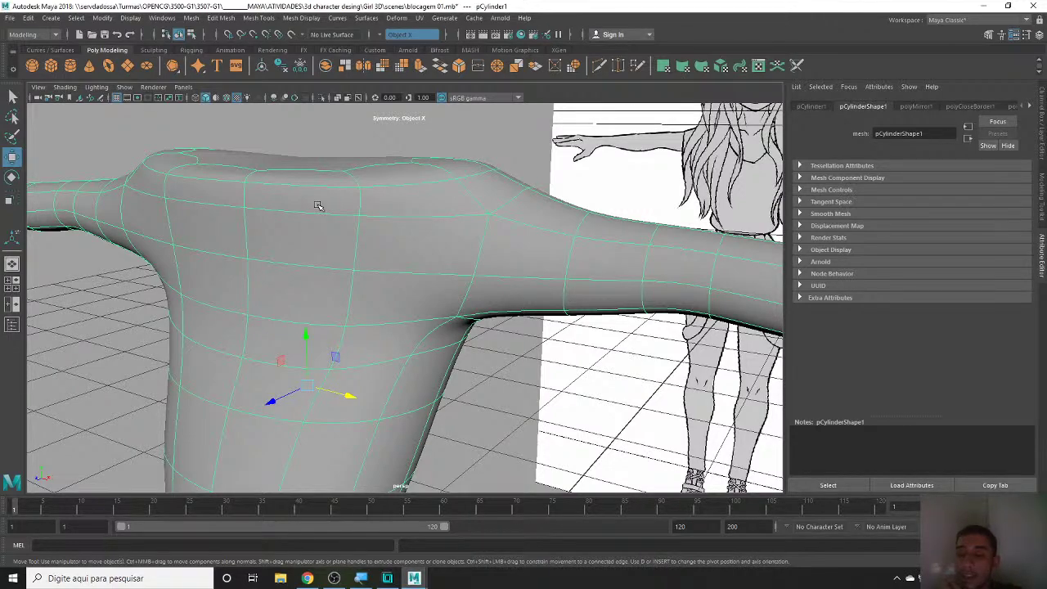
left_click(1039, 34)
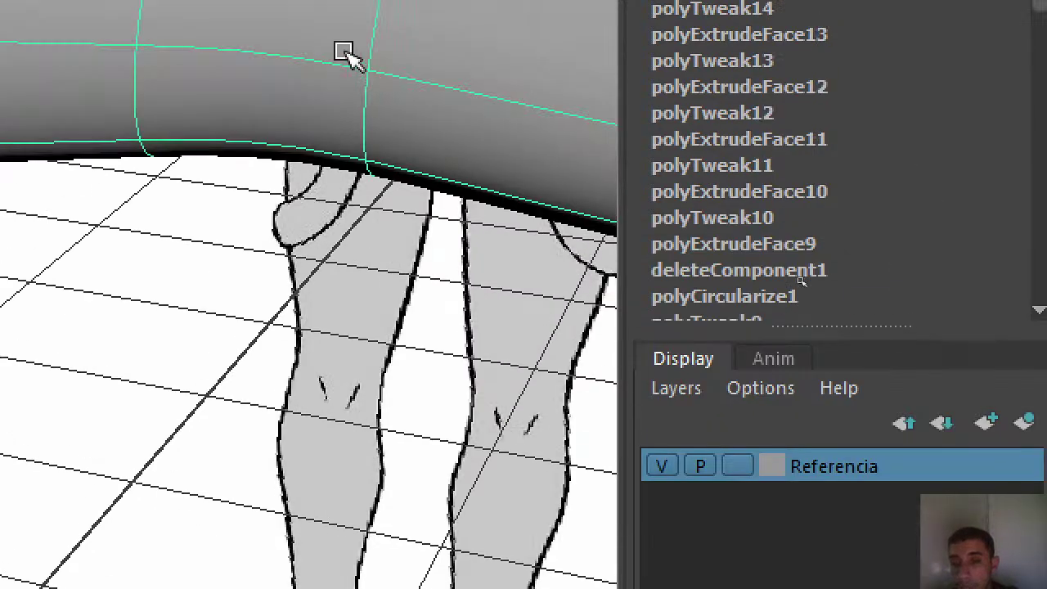
- Create layer1, give it yellow colour with Normal display type and save, then undo it
left_click(990, 422)
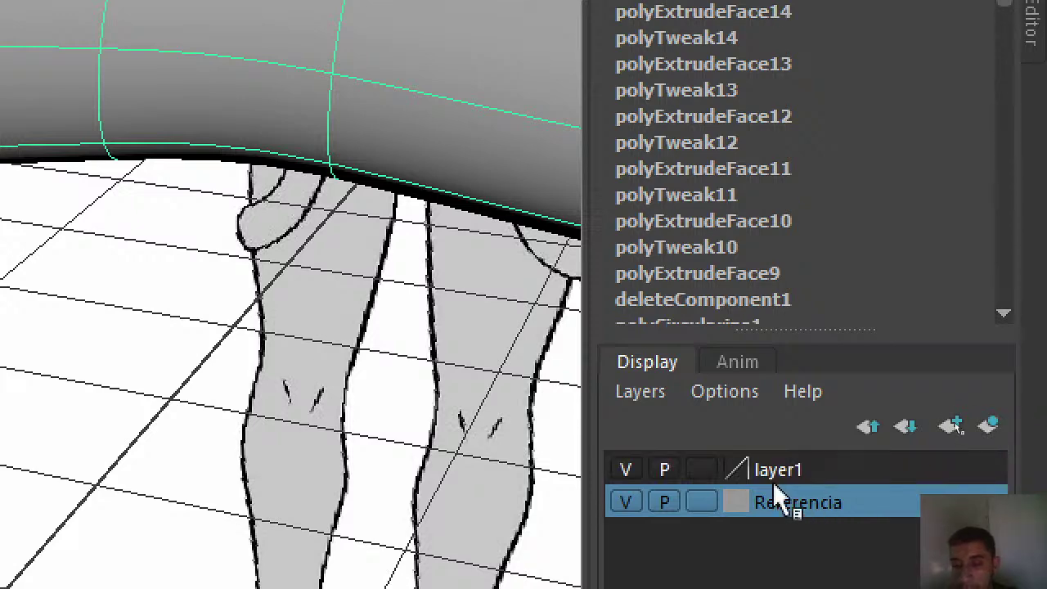
double_click(783, 475)
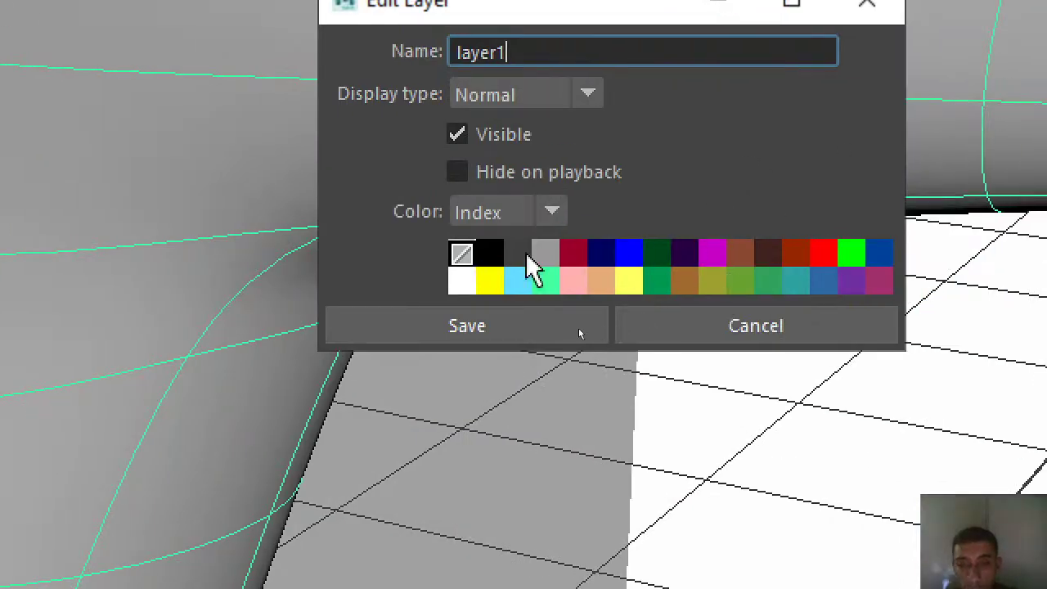
left_click(497, 281)
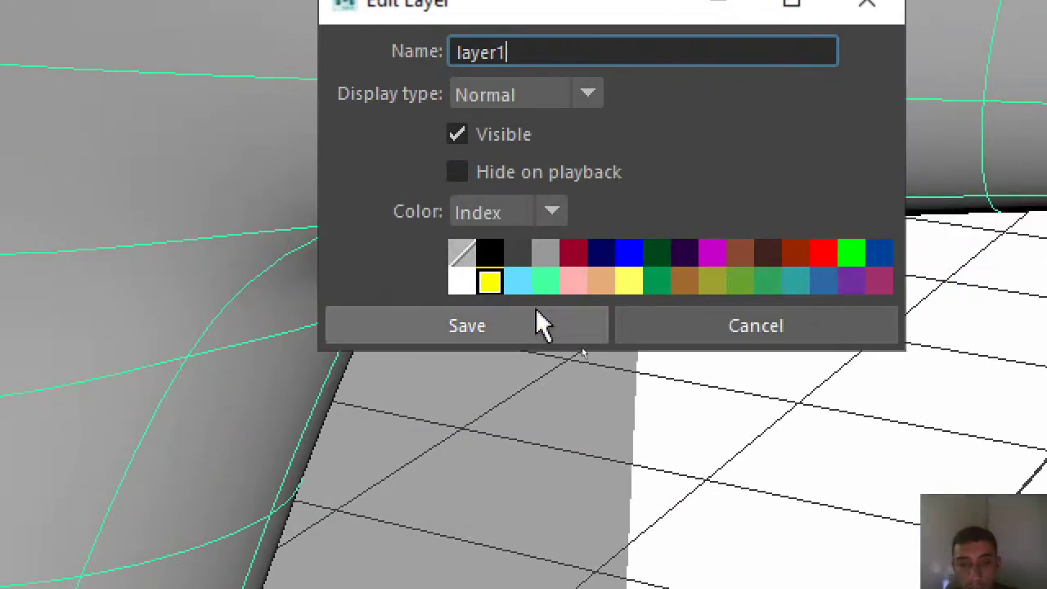
left_click(521, 215)
left_click(497, 279)
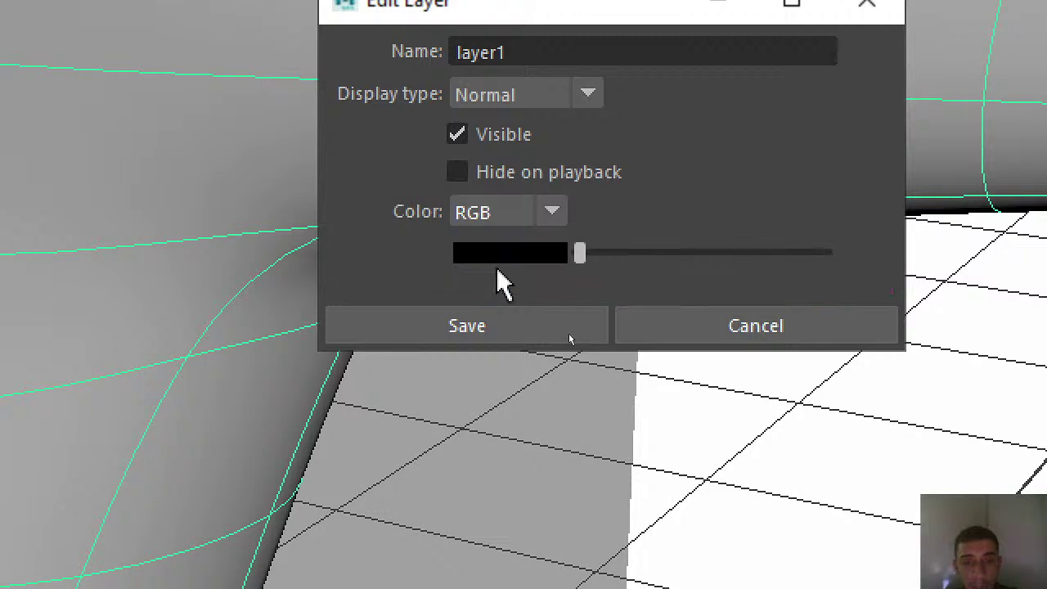
left_click(507, 216)
left_click(507, 247)
left_click(569, 95)
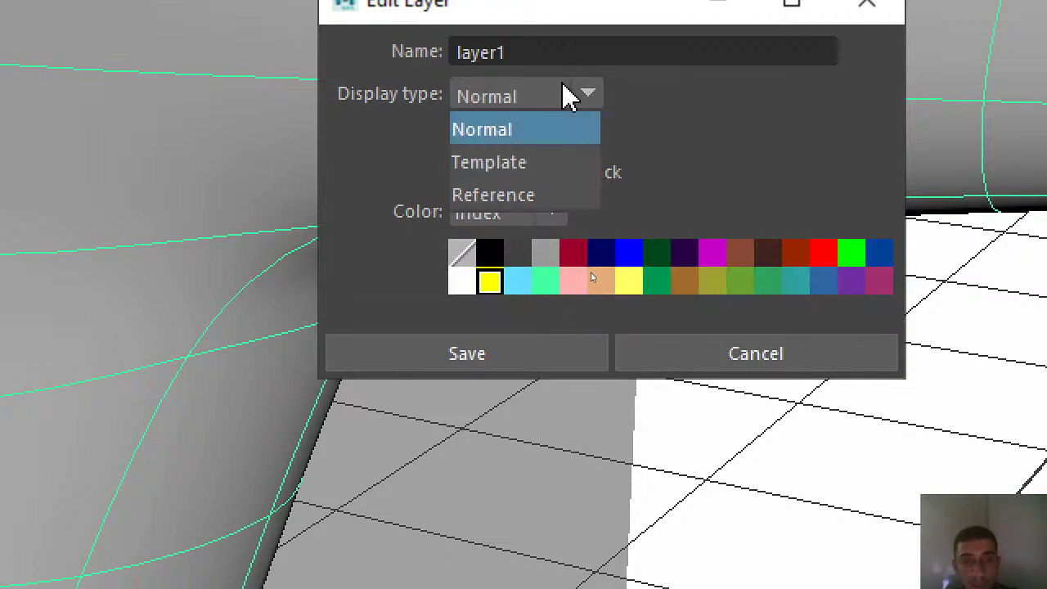
left_click(542, 106)
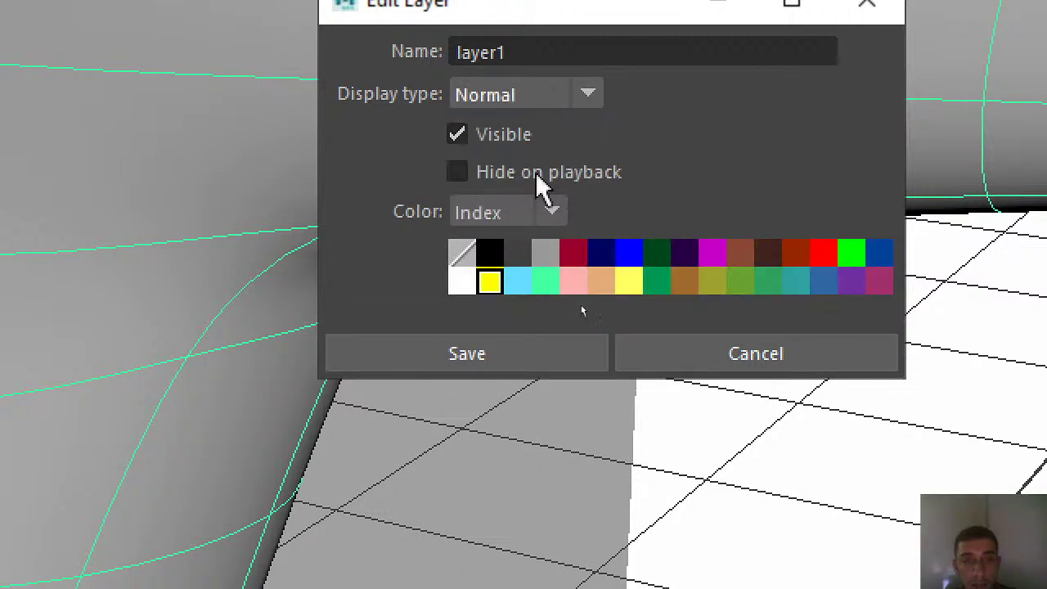
left_click(497, 355)
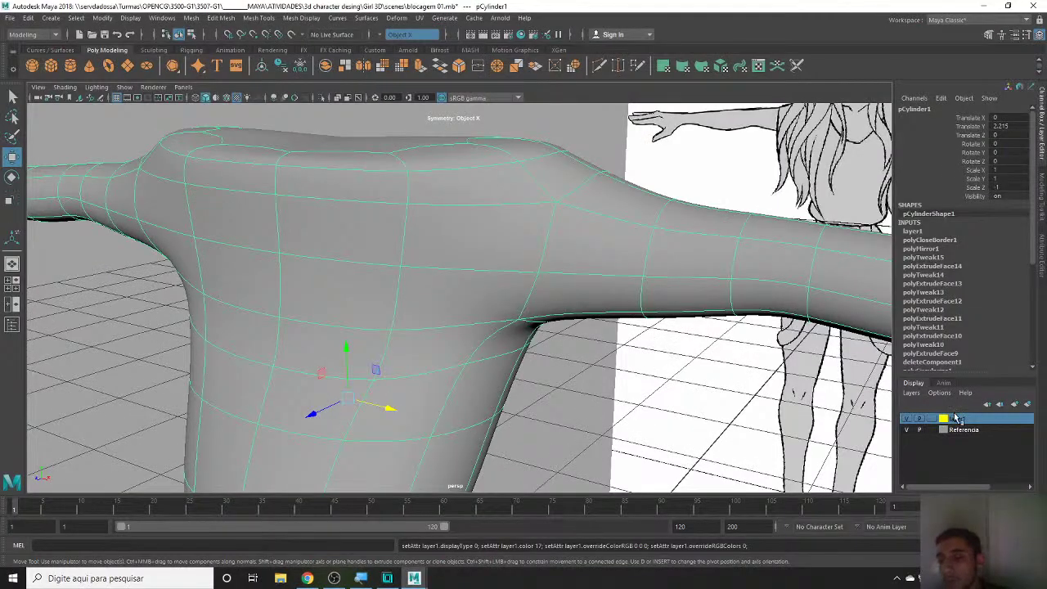
key("ctrl+z")
key("ctrl+z")
key("ctrl+z")
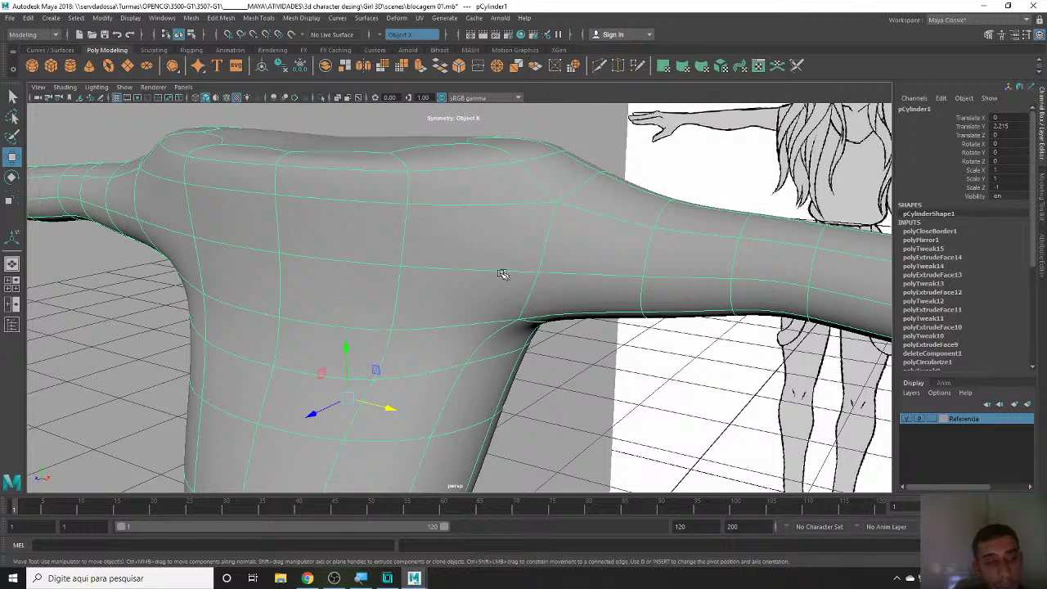
- Orbit the torso beside the front reference, switching between low-poly and smooth preview
scroll(183, 325, "down", 3)
mouse_move(182, 324)
left_mouse_down("alt")
mouse_move(276, 304)
mouse_move(350, 318)
left_mouse_up("alt")
key("1")
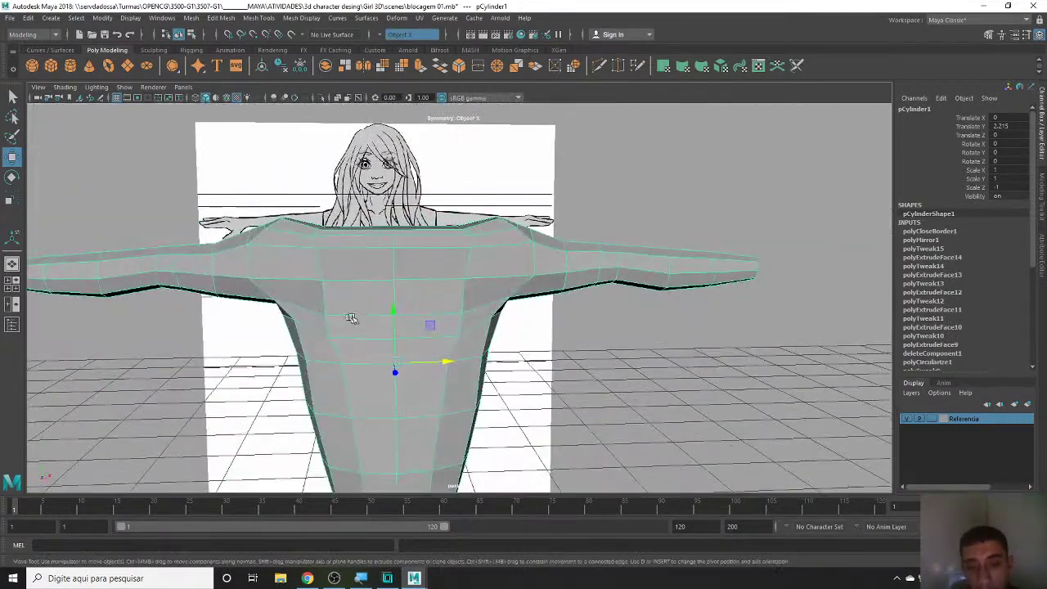
left_click_drag(524, 290, 325, 314, "alt")
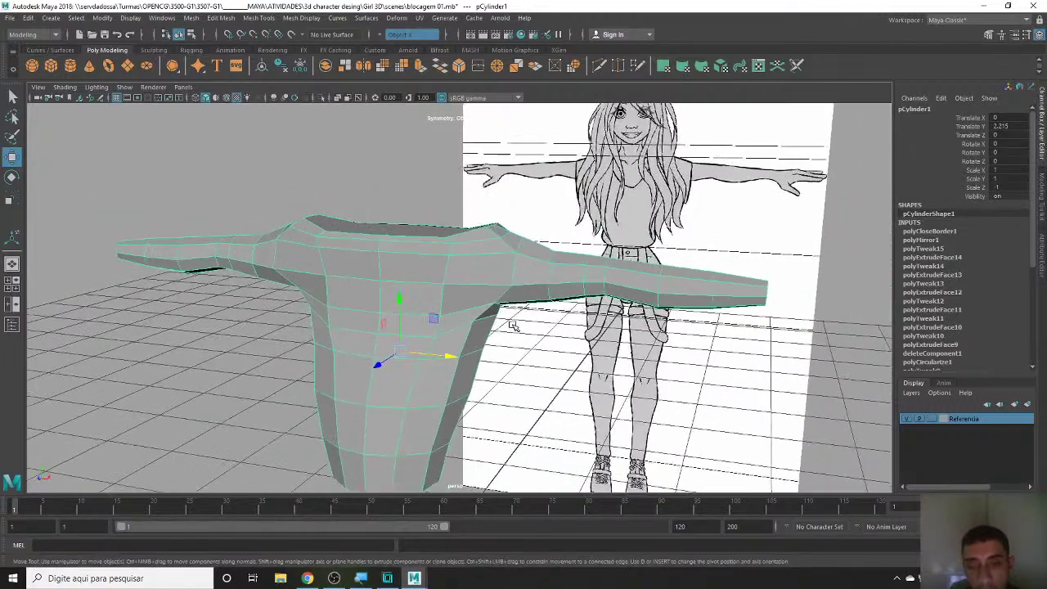
key("3")
mouse_move(495, 358)
left_mouse_down("alt")
mouse_move(507, 339)
mouse_move(625, 370)
mouse_move(783, 357)
mouse_move(745, 371)
mouse_move(497, 343)
mouse_move(421, 346)
mouse_move(455, 264)
mouse_move(481, 250)
mouse_move(528, 272)
mouse_move(479, 237)
mouse_move(549, 271)
mouse_move(586, 264)
mouse_move(406, 251)
left_mouse_up("alt")
left_click(525, 349)
left_click(483, 346)
key("1")
- Scale the neck opening faces along Z to 0.858 of their depth
right_click_drag(439, 219, 434, 240)
left_click(434, 229)
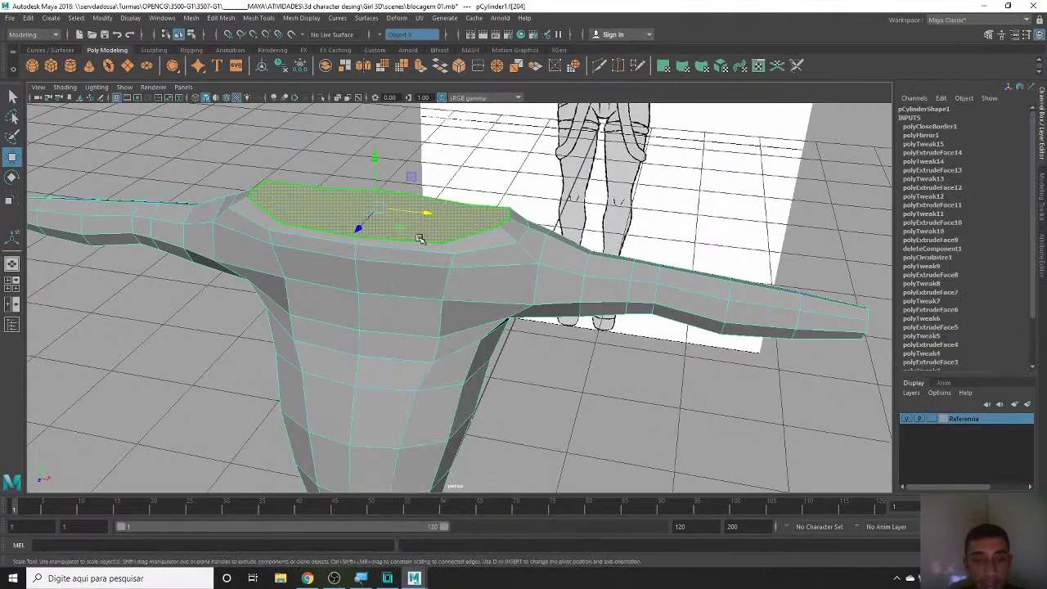
key("r")
left_click_drag(434, 229, 385, 233, "alt")
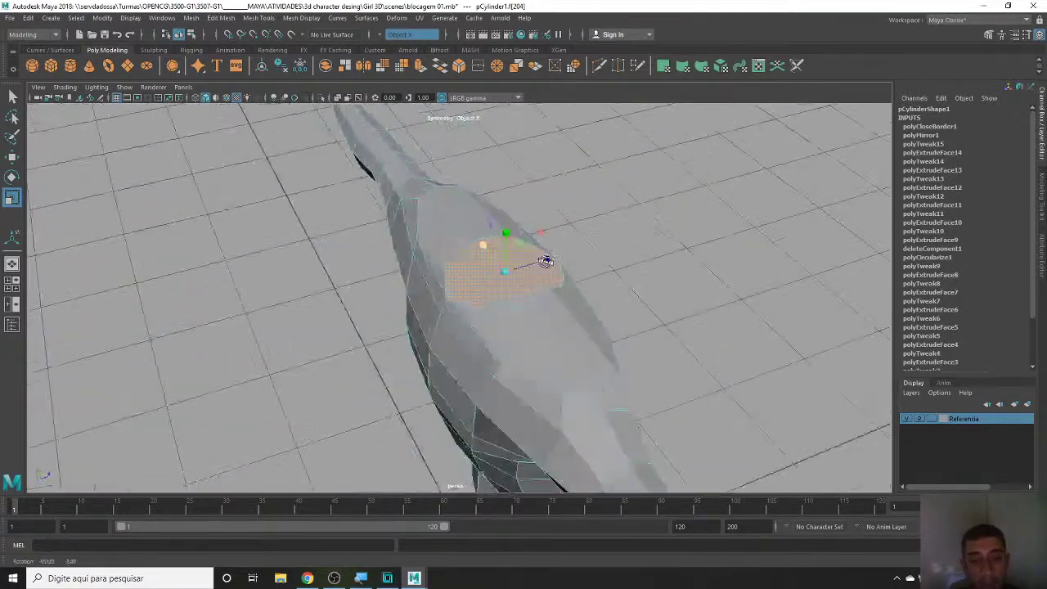
mouse_move(388, 259)
left_mouse_down("alt")
mouse_move(564, 268)
mouse_move(428, 262)
left_mouse_up("alt")
- Return the torso to object mode and close in on the shoulders for an edge loop
left_click_drag(528, 286, 540, 327, "alt")
right_click_drag(548, 270, 646, 318)
left_click(567, 348)
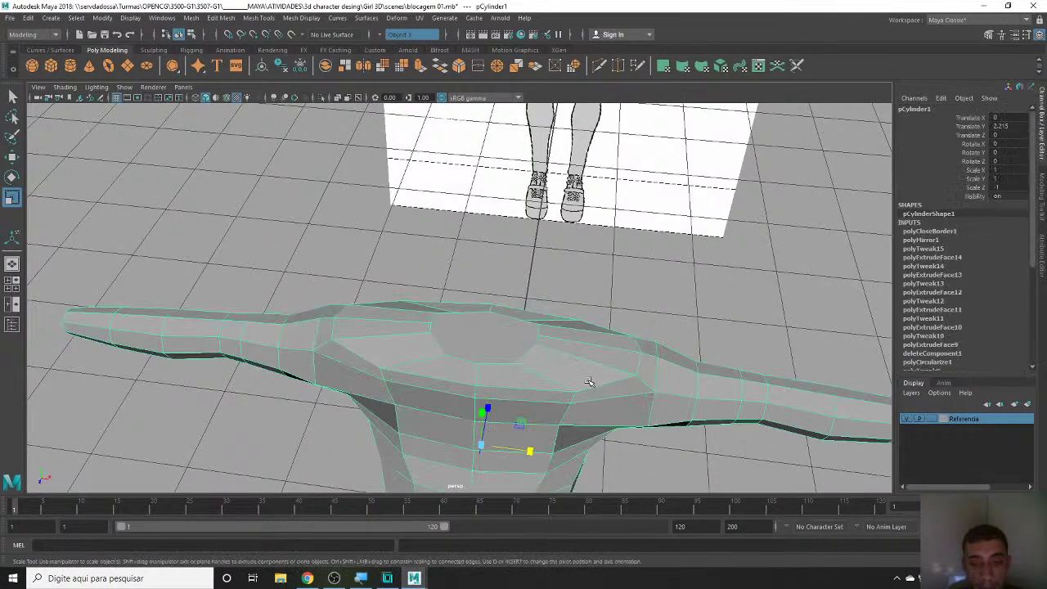
left_click_drag(568, 348, 539, 265, "alt")
right_click_drag(531, 272, 487, 293, "shift")
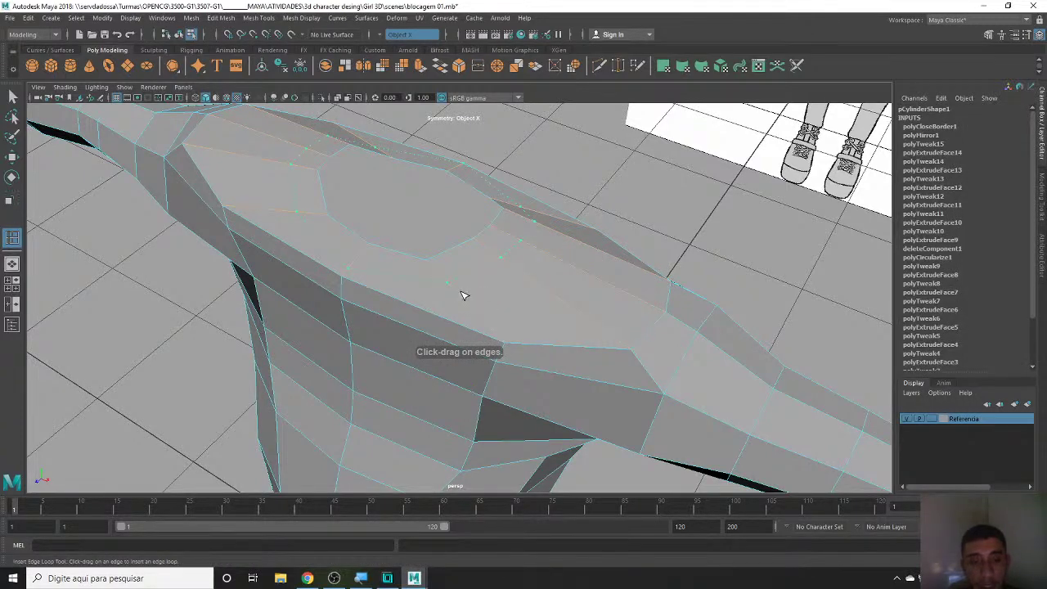
- Insert a trial edge loop across the shoulder top, then take it back
left_click(462, 296)
left_click_drag(462, 295, 413, 225, "alt")
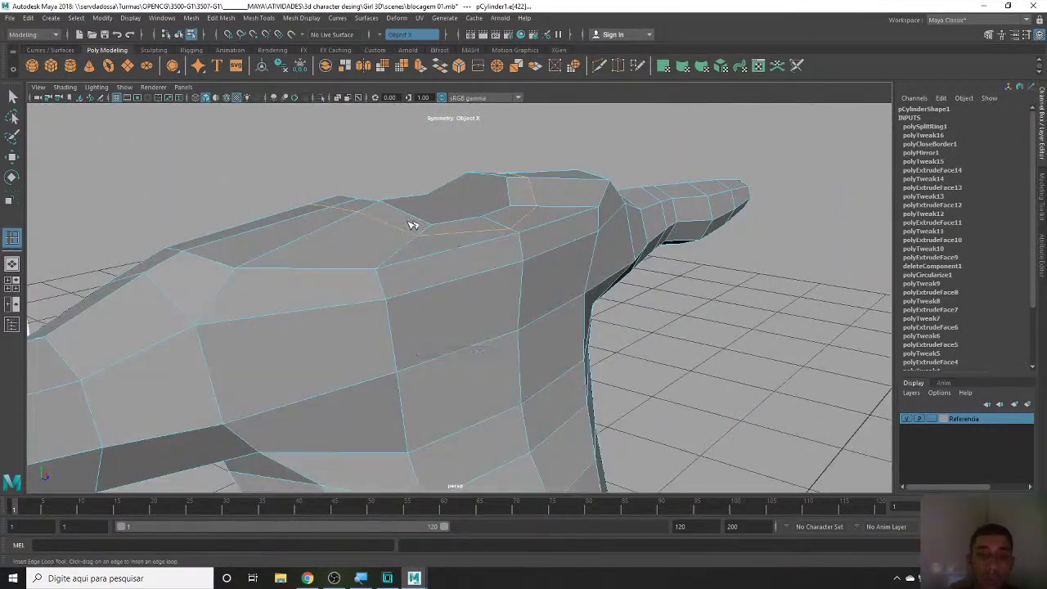
key("w")
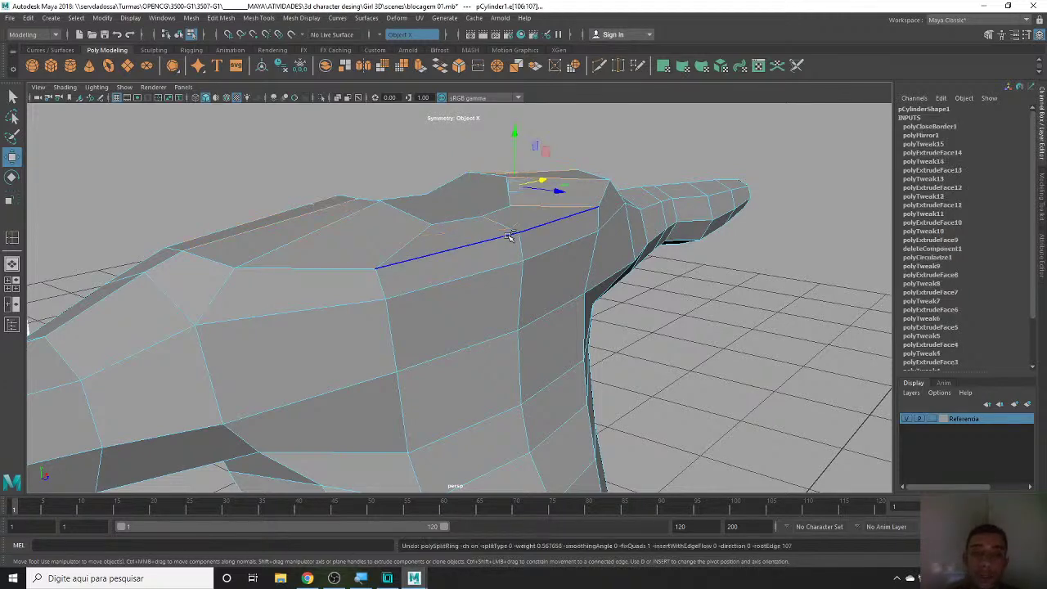
right_click_drag(536, 214, 624, 163)
- Select the torso, turn on its smooth preview (3), and view it from the front
left_click_drag(624, 164, 550, 224, "alt")
left_click(550, 223)
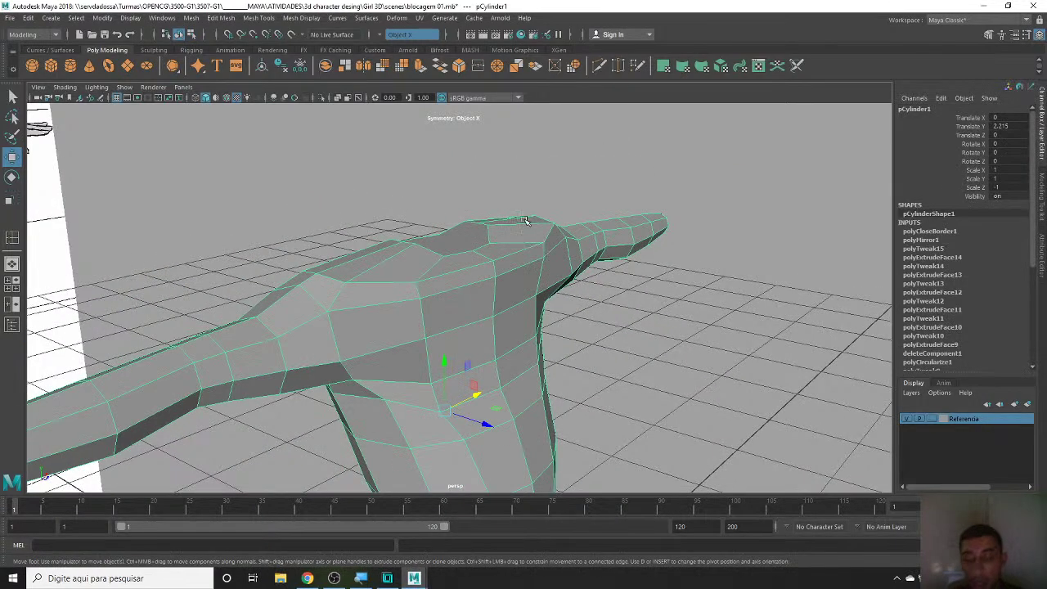
key("3")
left_click(551, 178)
mouse_move(551, 177)
left_mouse_down("alt")
mouse_move(529, 246)
mouse_move(409, 257)
mouse_move(401, 271)
left_mouse_up("alt")
left_click(405, 262)
- In vertex mode, move the shoulder vertices and raise the one on top of the shoulder
right_click_drag(401, 286, 351, 274)
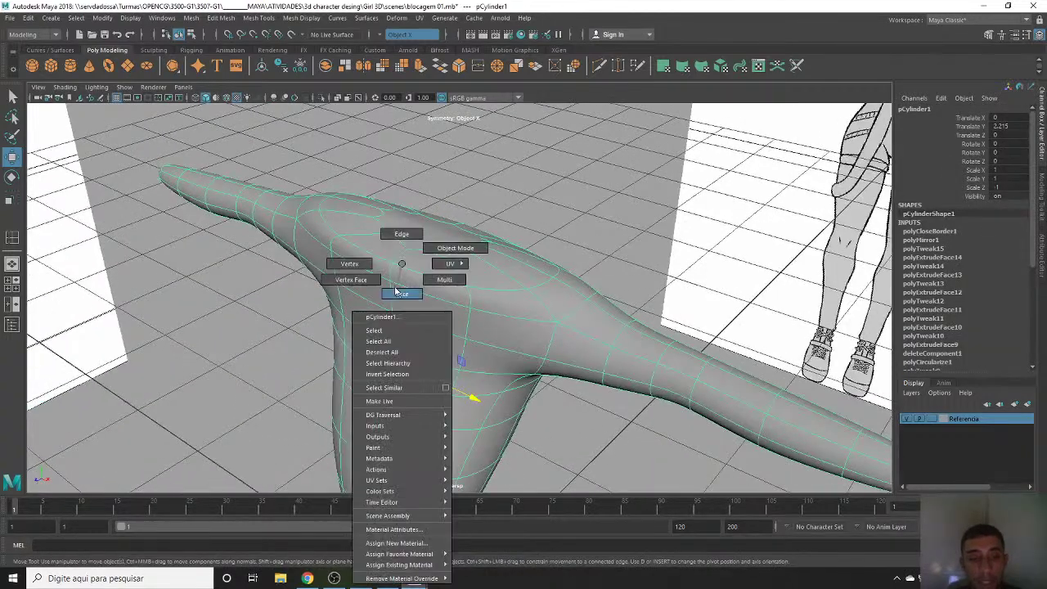
left_click_drag(402, 262, 399, 294, "alt")
left_click(389, 270)
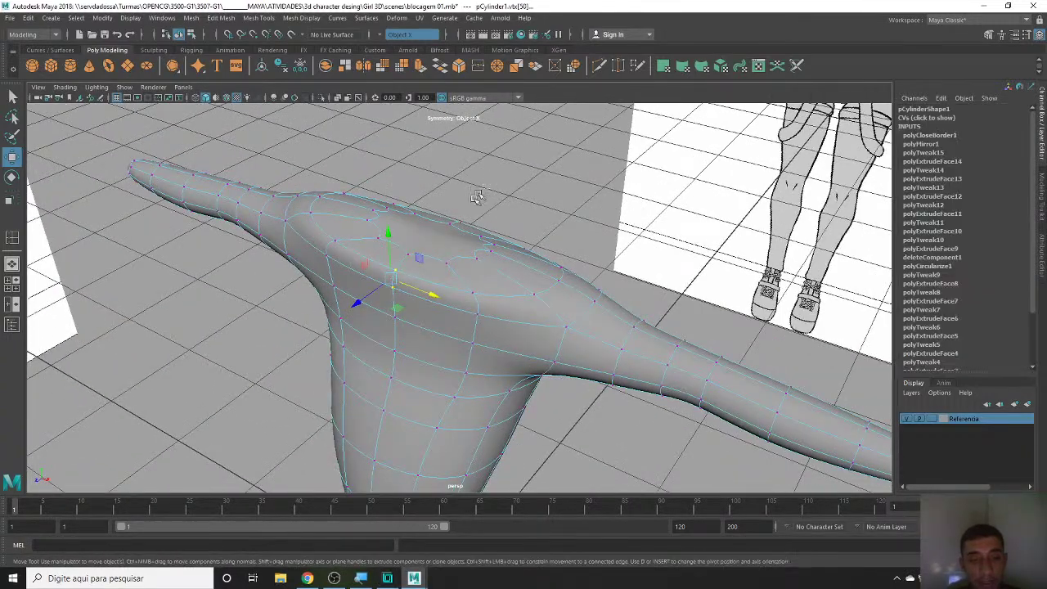
left_click(397, 270)
left_click(393, 282)
left_click_drag(368, 290, 380, 288)
left_click(478, 296)
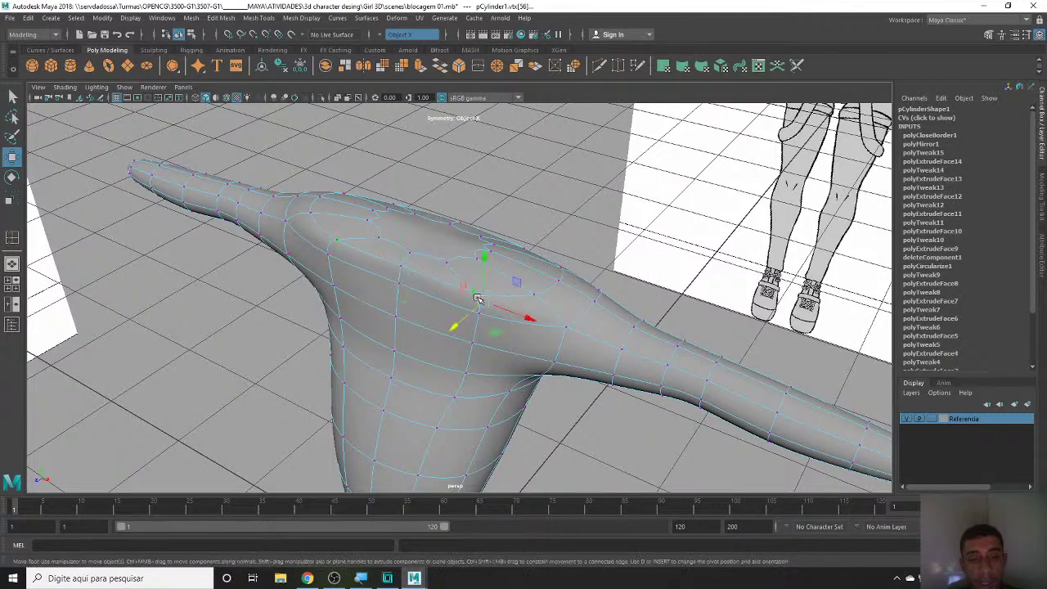
left_click_drag(482, 276, 480, 260)
left_click(531, 237)
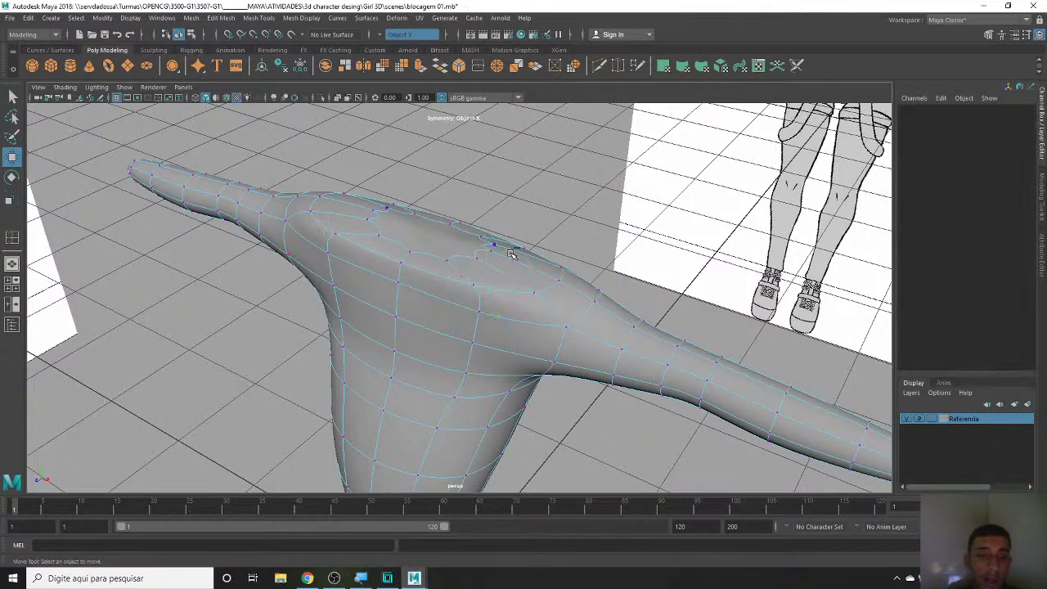
- Return the torso to object mode and switch it back to smooth preview to check the shape
left_click(393, 274)
right_click_drag(507, 263, 570, 212)
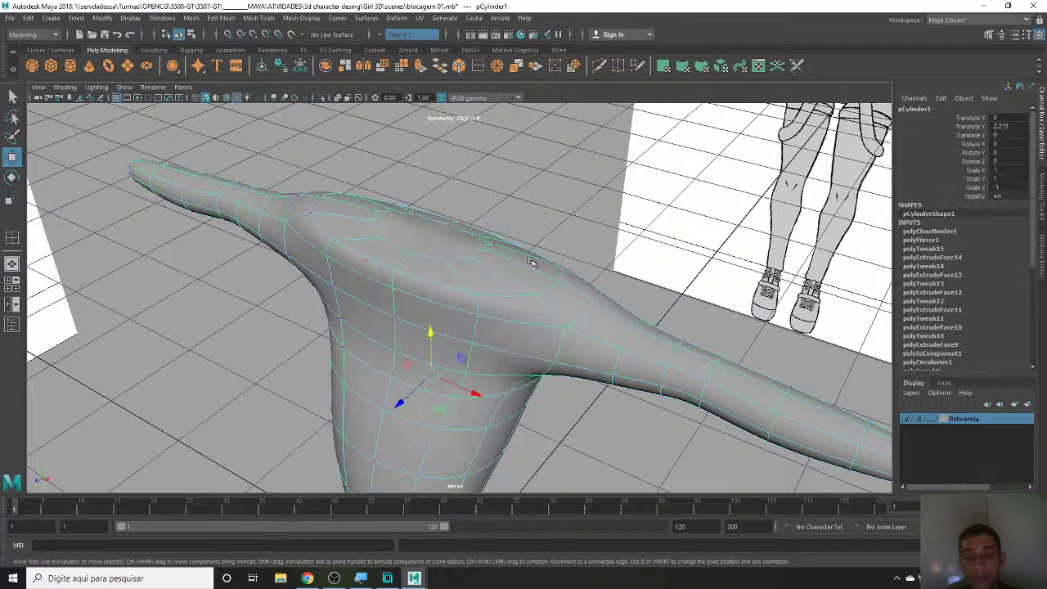
key("1")
left_click(527, 225)
scroll(491, 245, "down", 5)
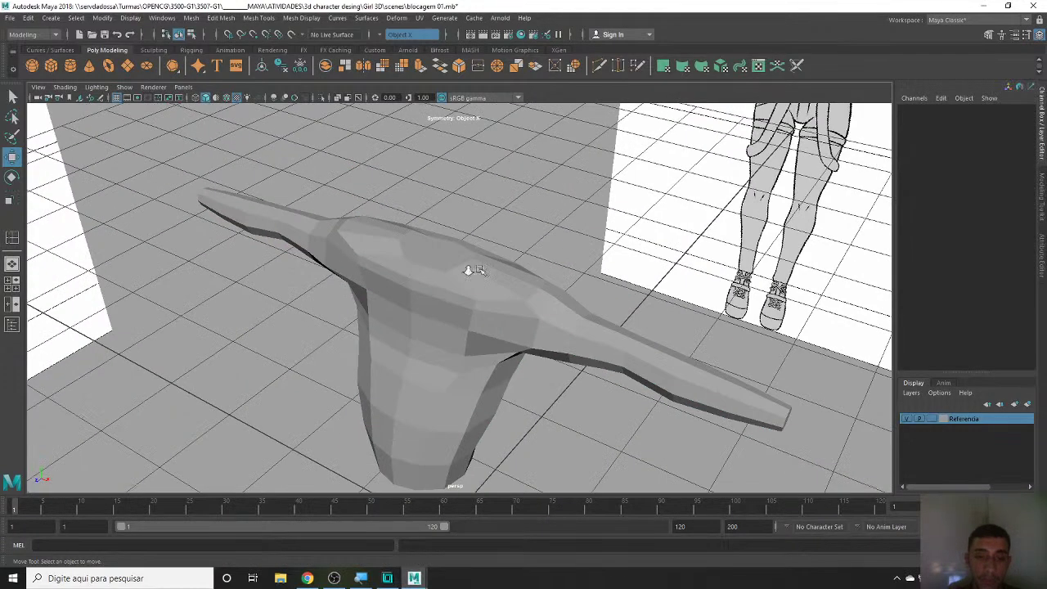
scroll(467, 270, "down", 3)
left_click(368, 282)
key("3")
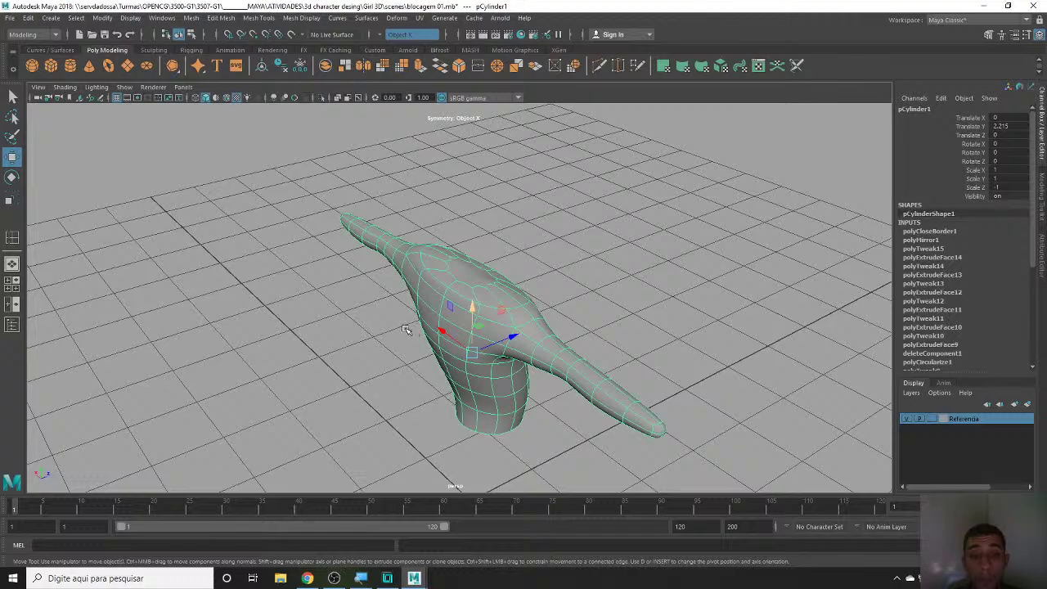
mouse_move(411, 305)
left_mouse_down("alt")
mouse_move(456, 329)
mouse_move(123, 204)
left_mouse_up("alt")
left_click(32, 66)
left_click_drag(408, 327, 419, 378, "alt")
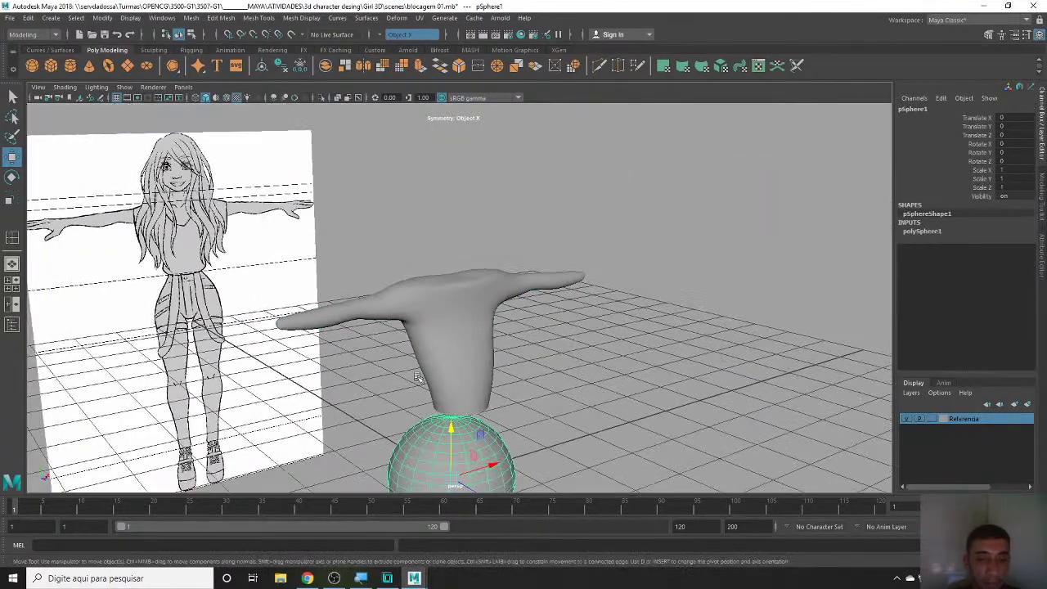
scroll(434, 398, "down", 2)
key("r")
mouse_move(453, 429)
left_mouse_down()
mouse_move(433, 427)
mouse_move(446, 288)
left_mouse_up()
key("w")
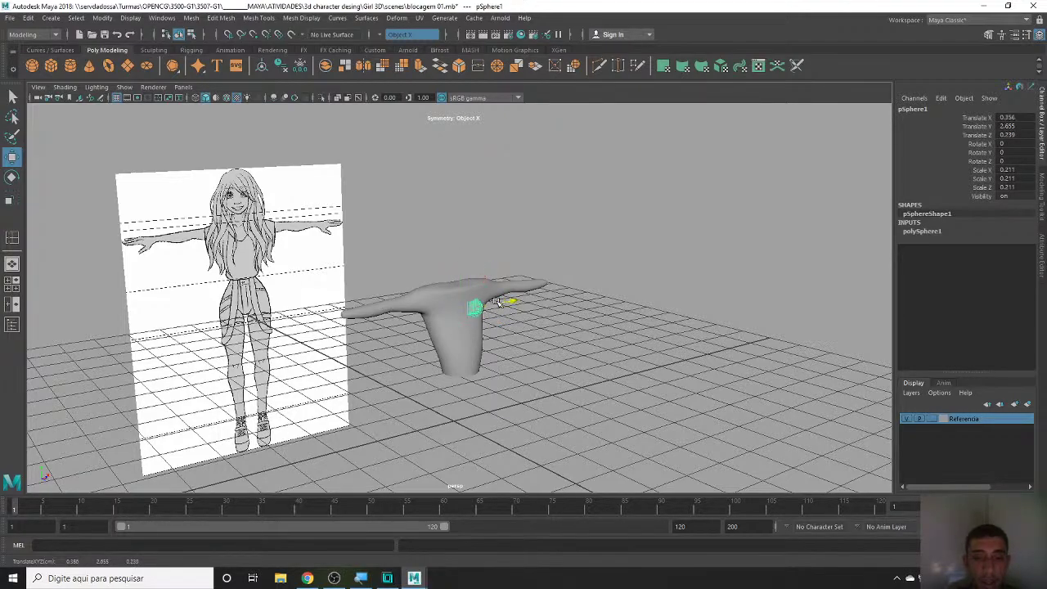
key("ctrl+d")
left_click_drag(496, 302, 485, 309)
left_click(523, 368)
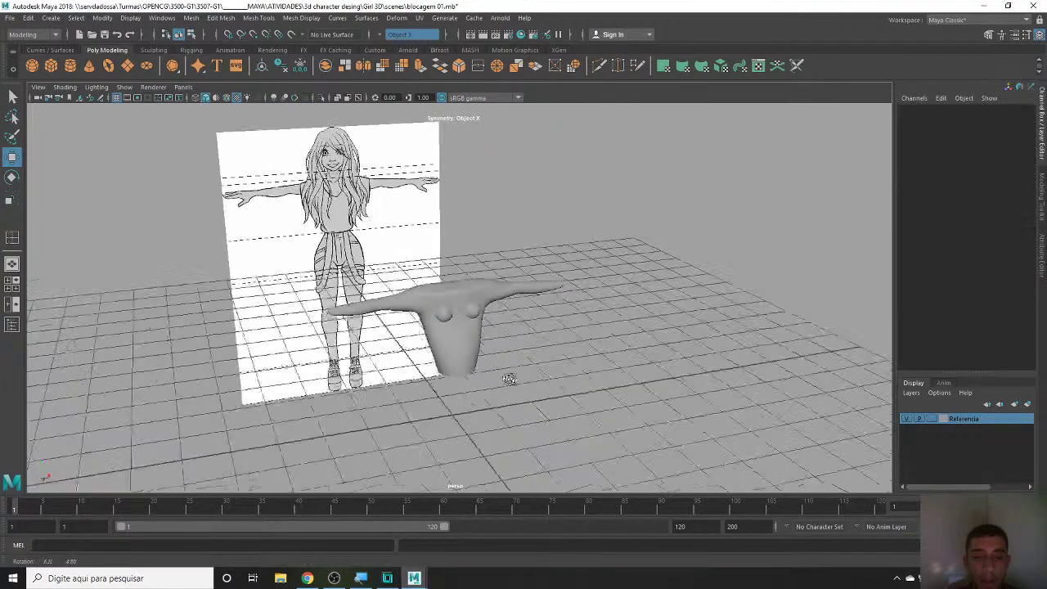
left_click_drag(523, 368, 490, 311, "alt")
scroll(571, 304, "up", 5)
left_click_drag(572, 303, 541, 306, "alt")
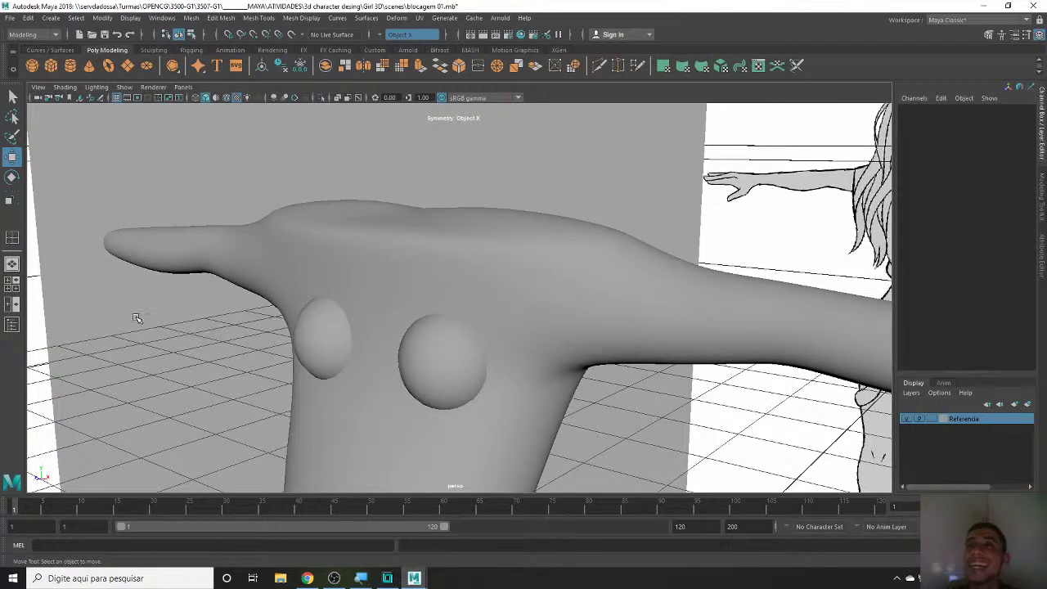
left_click(477, 372)
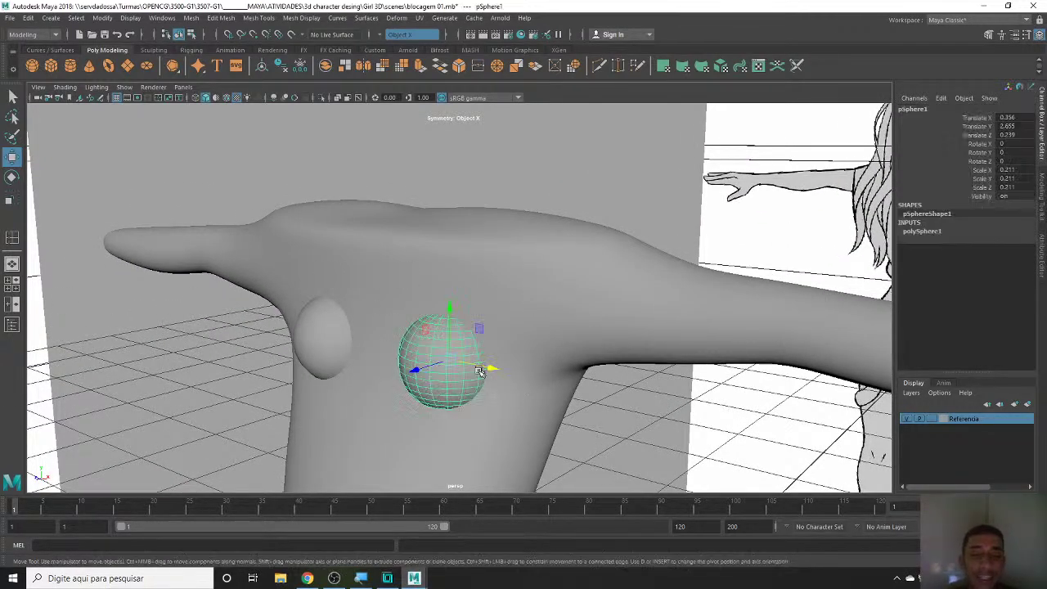
key("Delete")
left_click(317, 351)
left_click(476, 328)
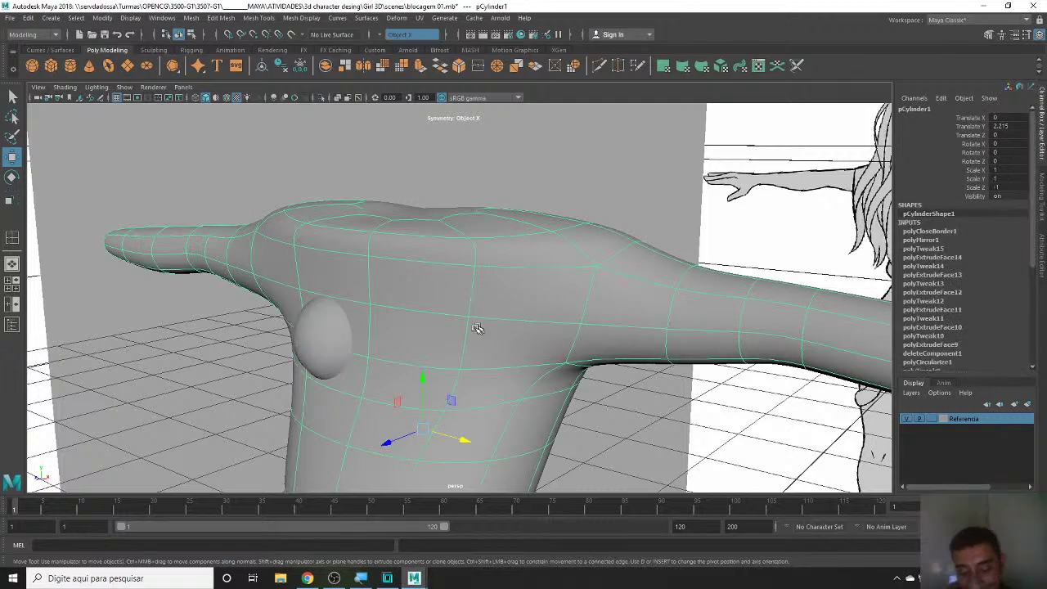
left_click(305, 336)
key("Delete")
left_click(473, 372)
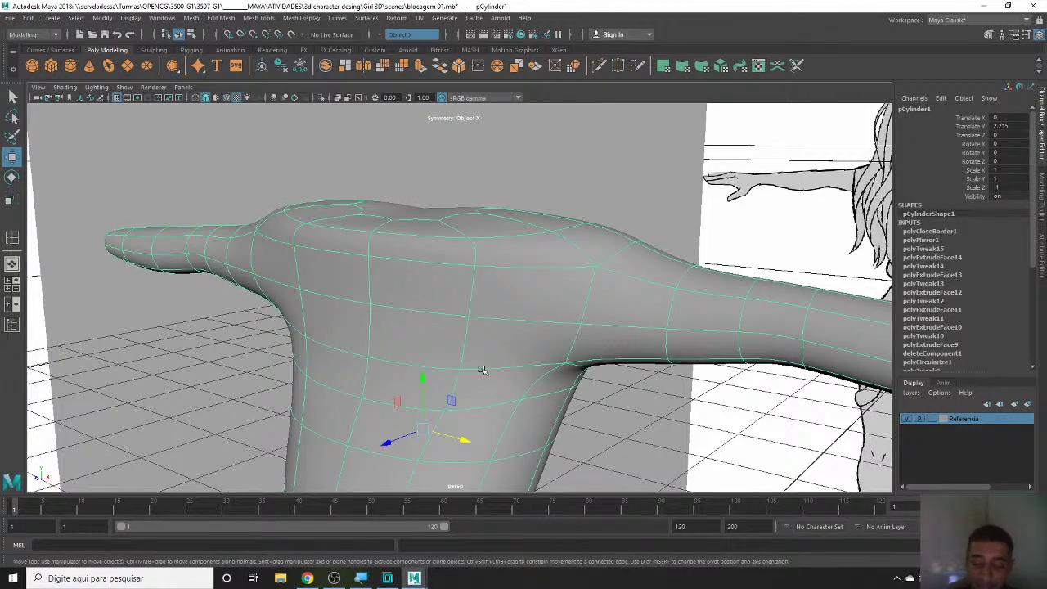
mouse_move(482, 370)
left_mouse_down("alt")
mouse_move(496, 374)
mouse_move(556, 304)
mouse_move(562, 238)
left_mouse_up("alt")
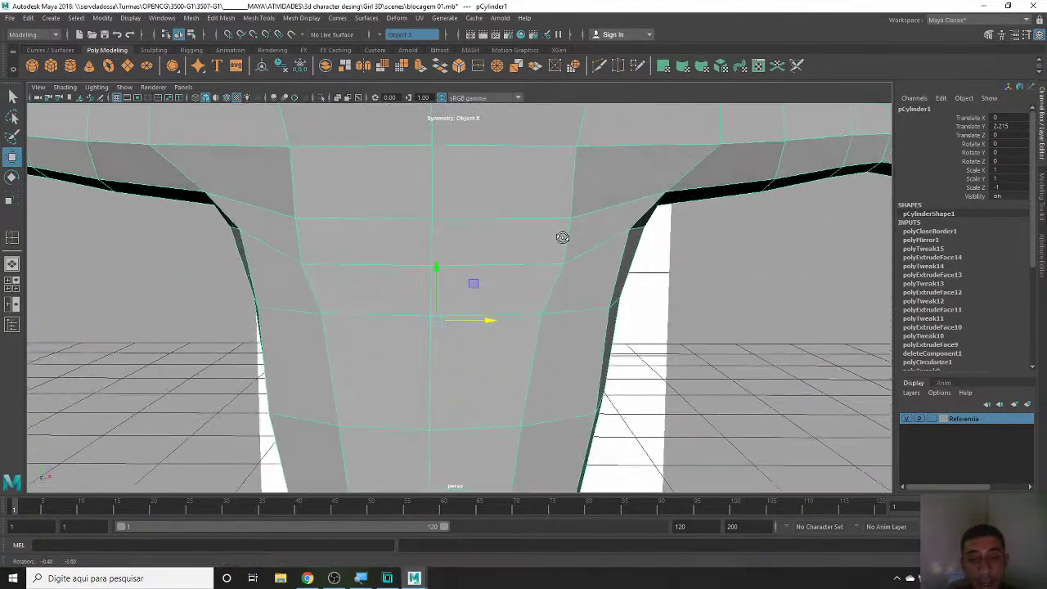
- Slide the vertex beside the armpit and its mirror inward along X, then return to object mode
right_click_drag(556, 260, 561, 229)
left_click(563, 262)
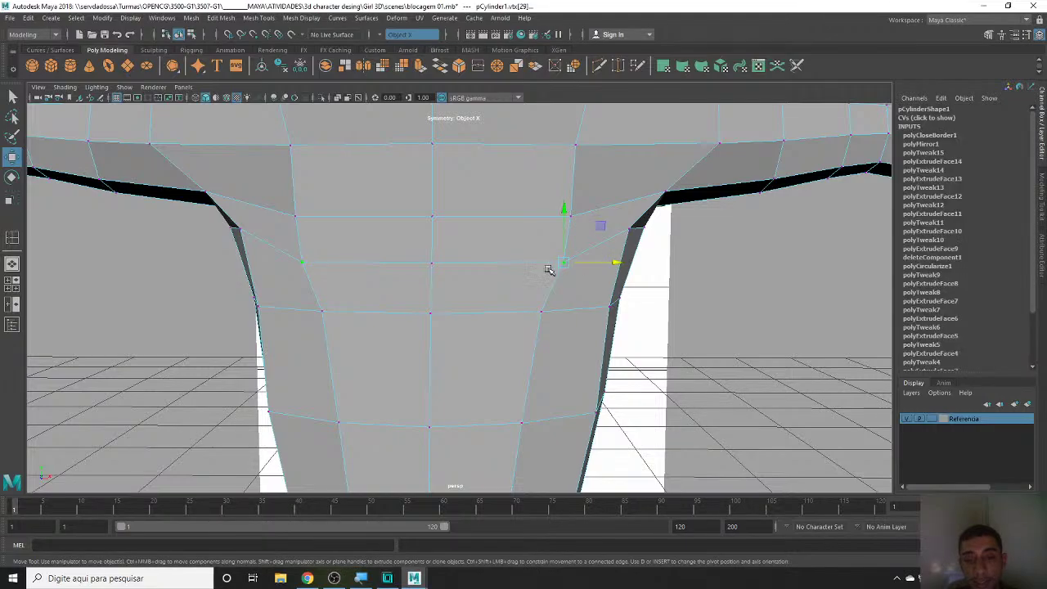
left_click_drag(548, 270, 555, 262)
mouse_move(638, 295)
left_mouse_down("alt")
mouse_move(551, 304)
mouse_move(589, 320)
mouse_move(491, 327)
mouse_move(559, 359)
mouse_move(608, 357)
mouse_move(649, 327)
mouse_move(738, 308)
mouse_move(790, 322)
mouse_move(801, 355)
mouse_move(689, 362)
mouse_move(490, 344)
mouse_move(369, 346)
mouse_move(442, 313)
mouse_move(425, 327)
mouse_move(464, 366)
left_mouse_up("alt")
key("F8")
left_click(552, 415)
mouse_move(552, 415)
left_mouse_down("alt")
mouse_move(464, 410)
mouse_move(510, 367)
mouse_move(572, 384)
mouse_move(612, 348)
mouse_move(725, 354)
mouse_move(689, 390)
mouse_move(585, 382)
mouse_move(538, 362)
left_mouse_up("alt")
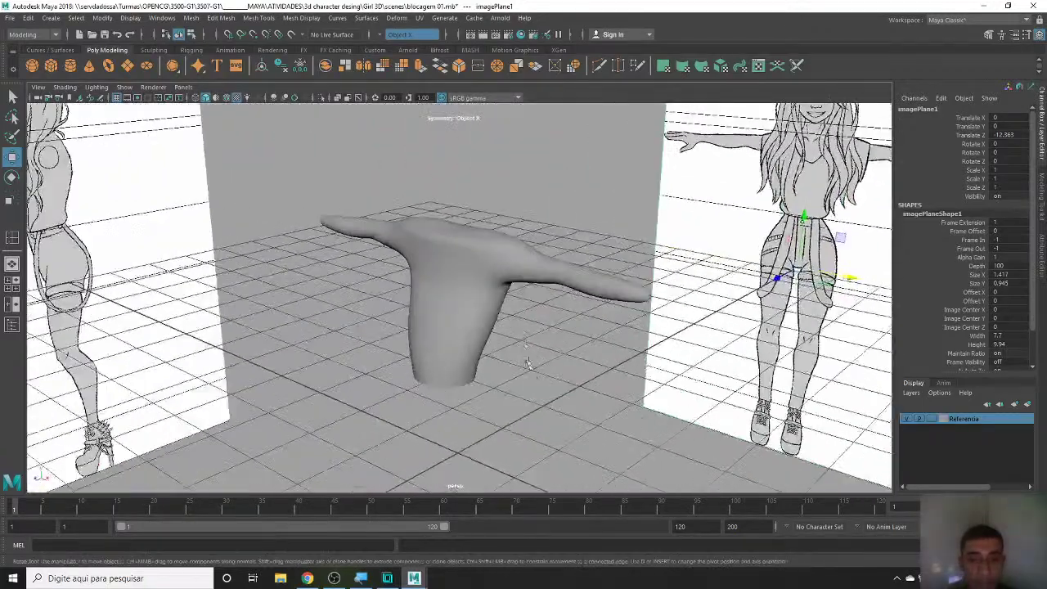
- Show the torso faceted, enter edge mode at its open bottom, and use the four-view layout
left_click(472, 267)
key("1")
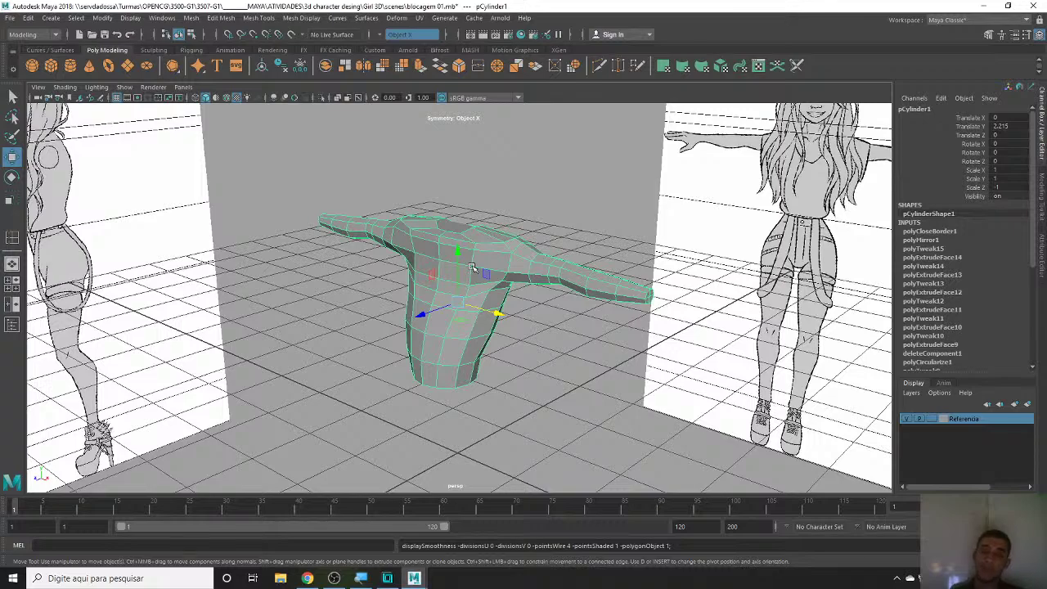
mouse_move(536, 328)
left_mouse_down("alt")
mouse_move(624, 348)
mouse_move(518, 357)
mouse_move(596, 210)
mouse_move(590, 227)
mouse_move(619, 215)
mouse_move(286, 269)
left_mouse_up("alt")
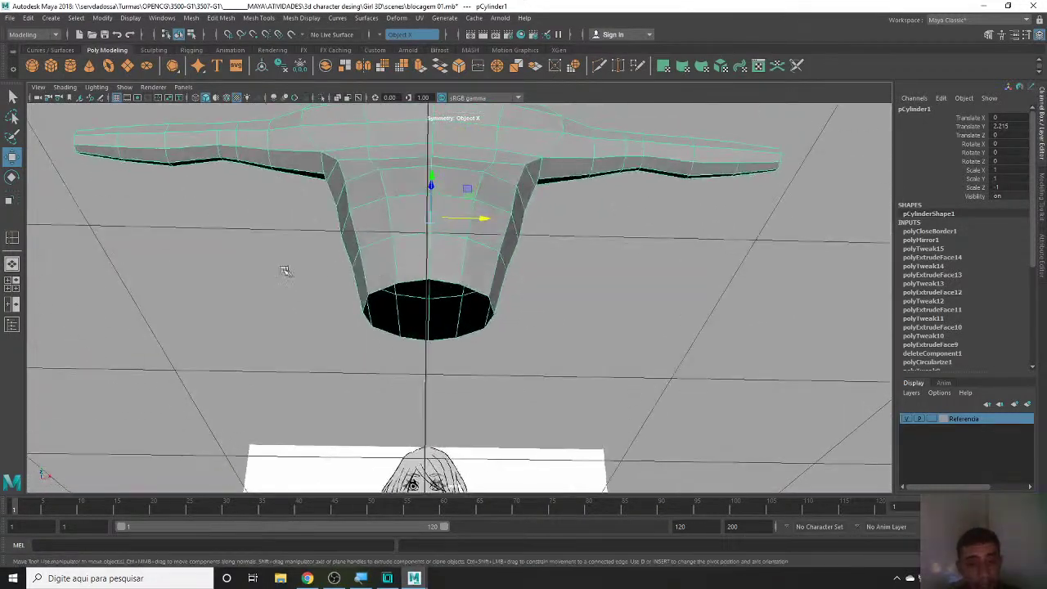
right_click_drag(285, 269, 495, 311, "alt")
right_click(443, 256)
left_click(442, 221)
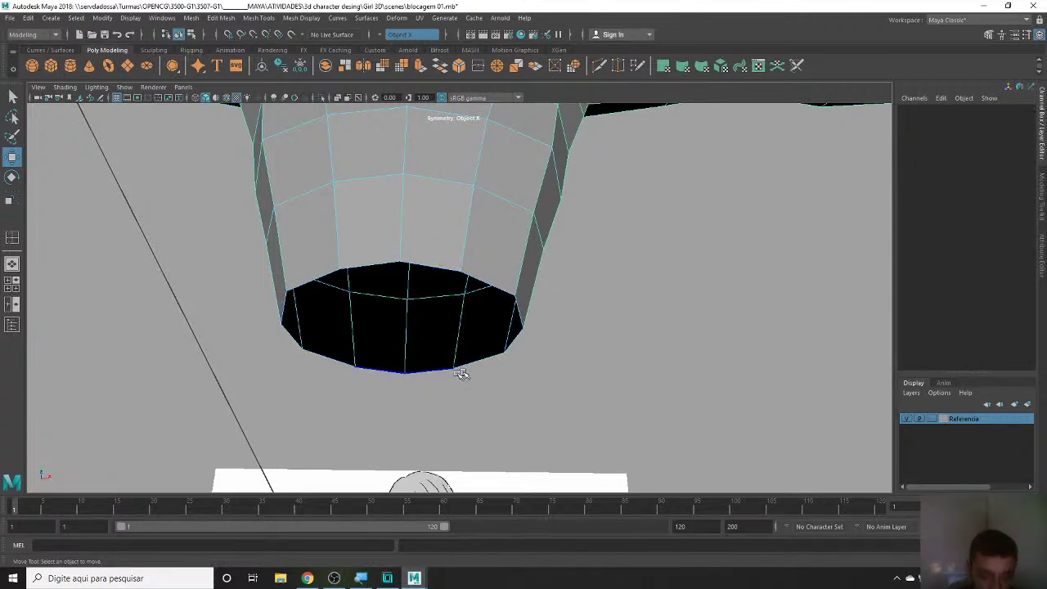
key("space")
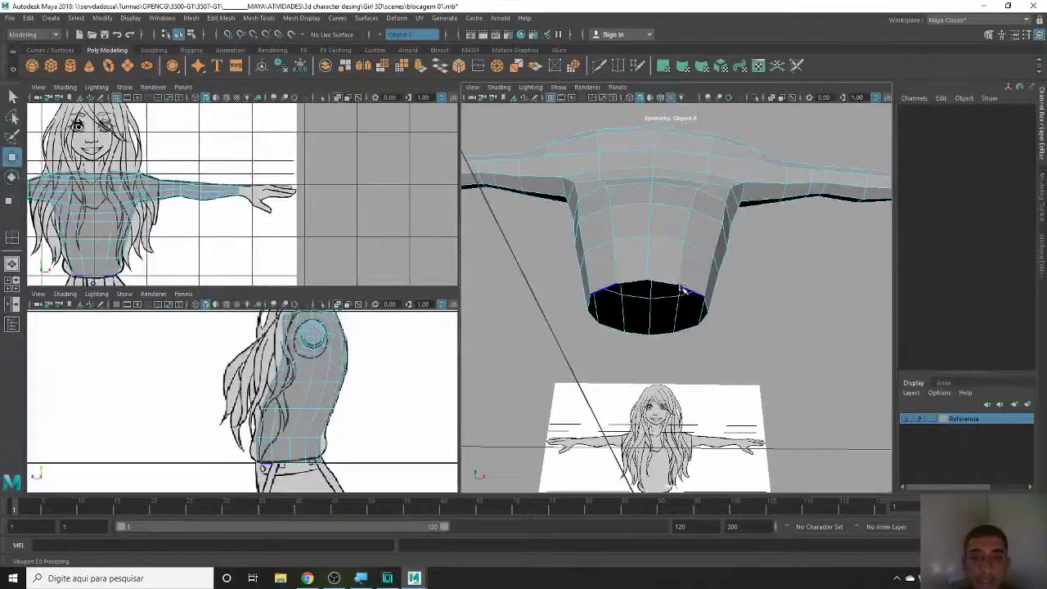
- Toggle pCylinder1 between smooth and low-poly previews while orbiting around its lower torso
mouse_move(605, 212)
left_mouse_down("alt")
mouse_move(602, 286)
mouse_move(570, 296)
left_mouse_up("alt")
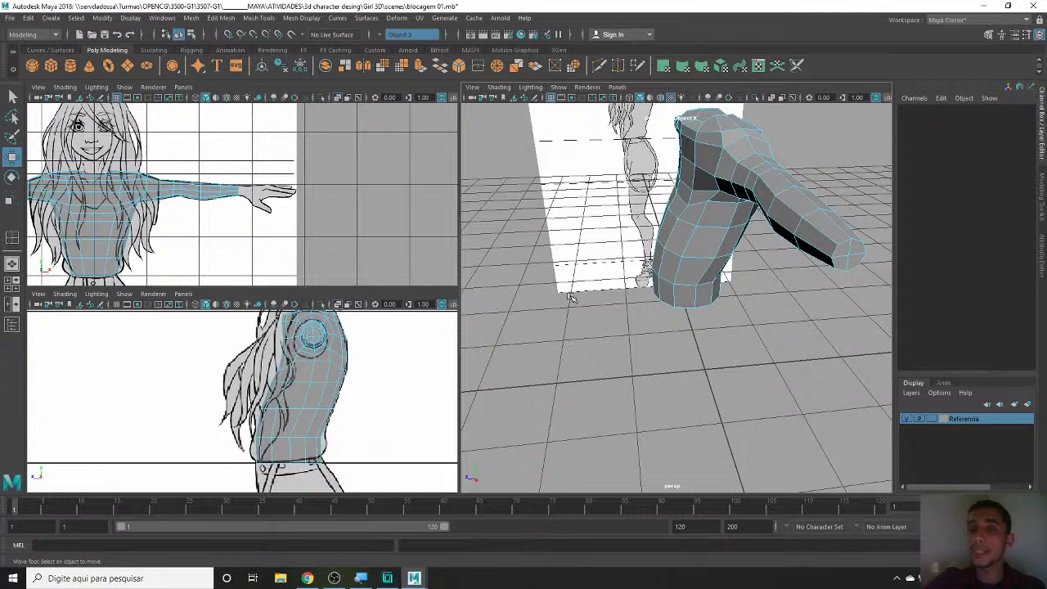
key("3")
right_click(681, 229)
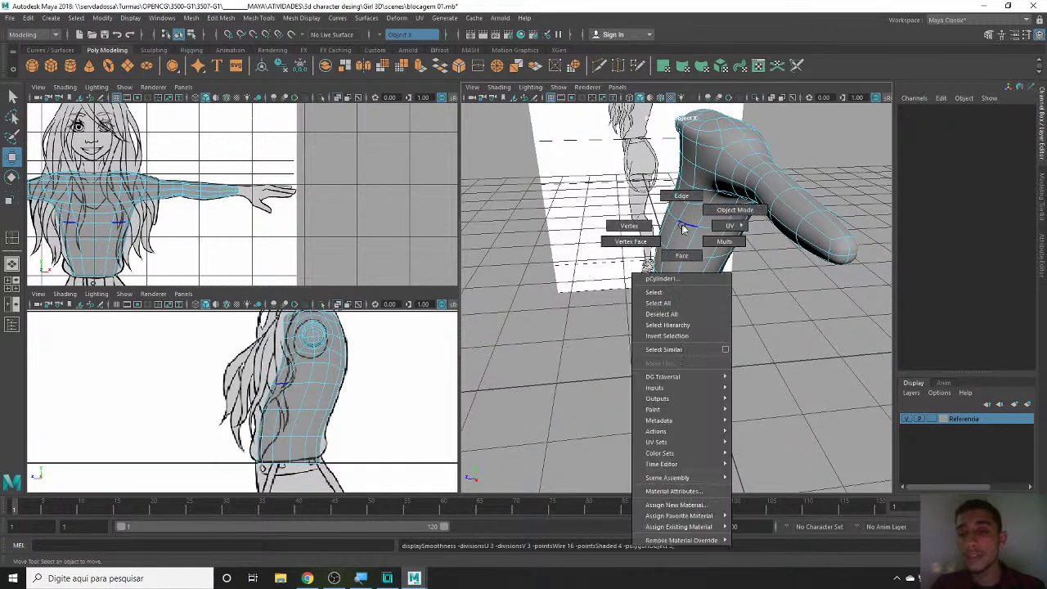
left_click(685, 214)
mouse_move(686, 229)
left_mouse_down("alt")
mouse_move(728, 323)
mouse_move(736, 317)
left_mouse_up("alt")
left_click(606, 280)
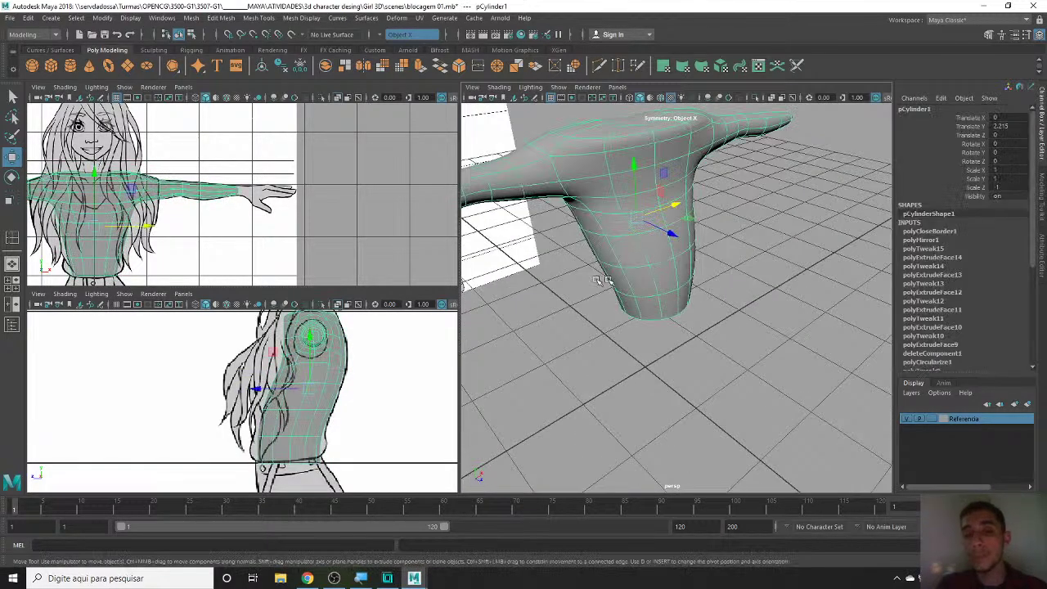
mouse_move(624, 170)
right_mouse_down("alt")
mouse_move(722, 215)
mouse_move(809, 367)
mouse_move(479, 335)
right_mouse_up("alt")
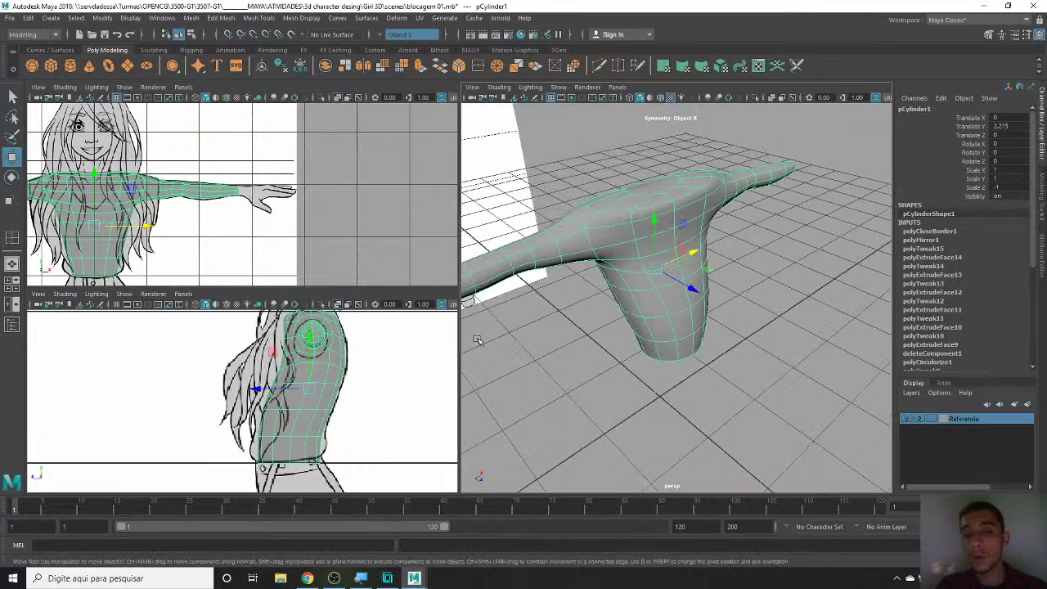
key("1")
left_click_drag(484, 336, 621, 319, "alt")
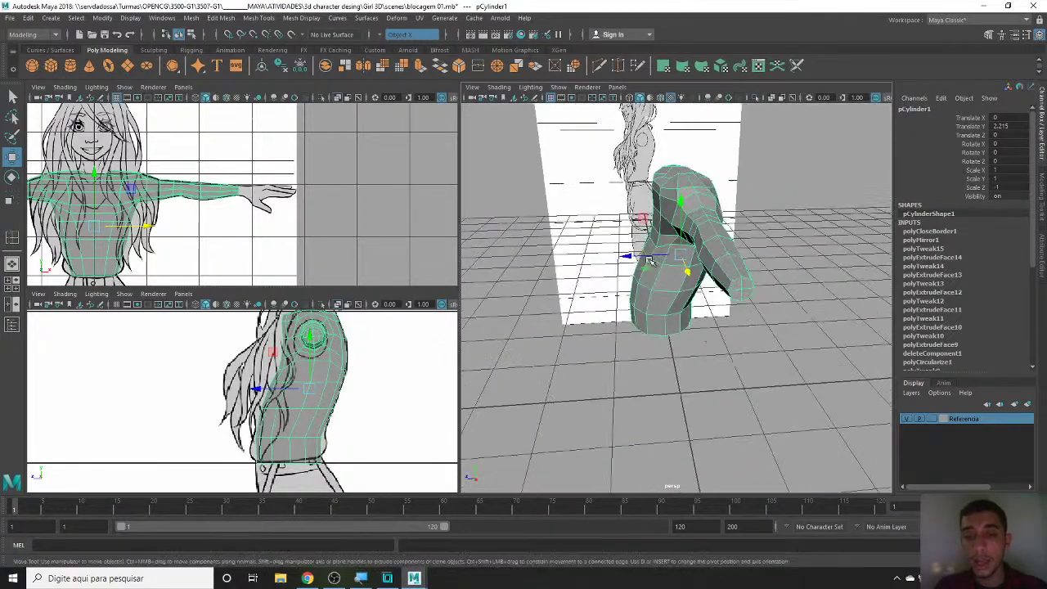
right_click_drag(621, 319, 654, 296, "alt")
left_click_drag(654, 296, 756, 219, "alt")
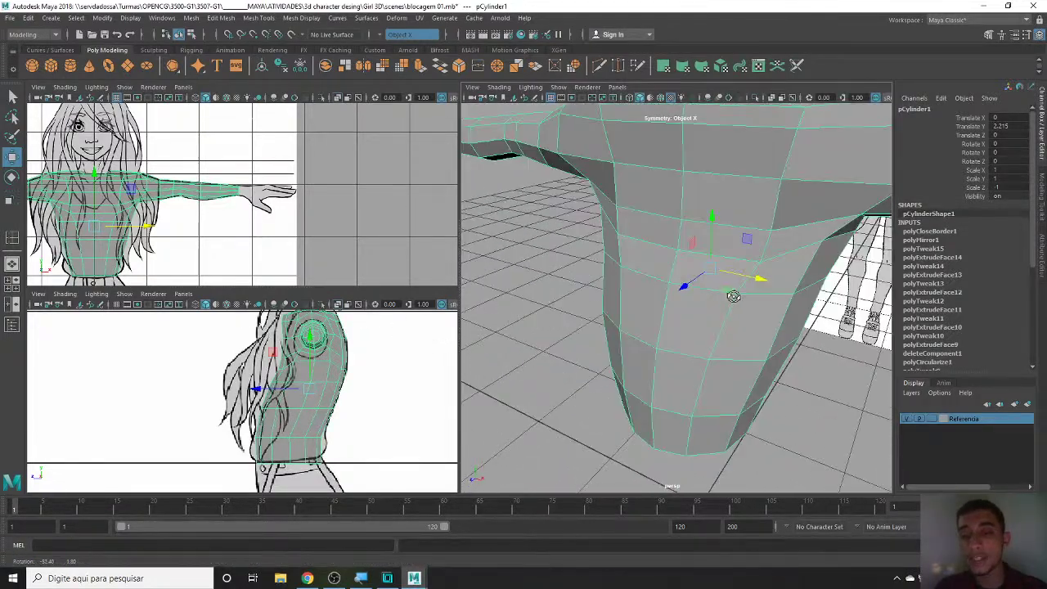
- Select an edge on the torso and show it smoothed with textured shading, framed in view
right_click_drag(749, 214, 742, 229)
left_click(742, 230)
mouse_move(747, 230)
left_mouse_down("alt")
mouse_move(740, 241)
mouse_move(753, 245)
left_mouse_up("alt")
key("3")
key("6")
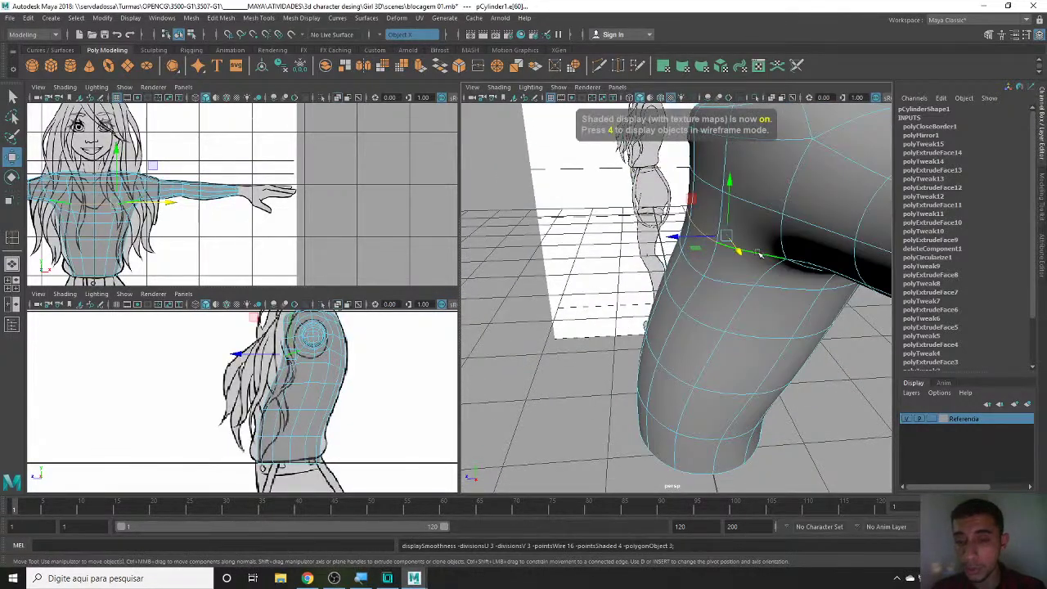
key("a")
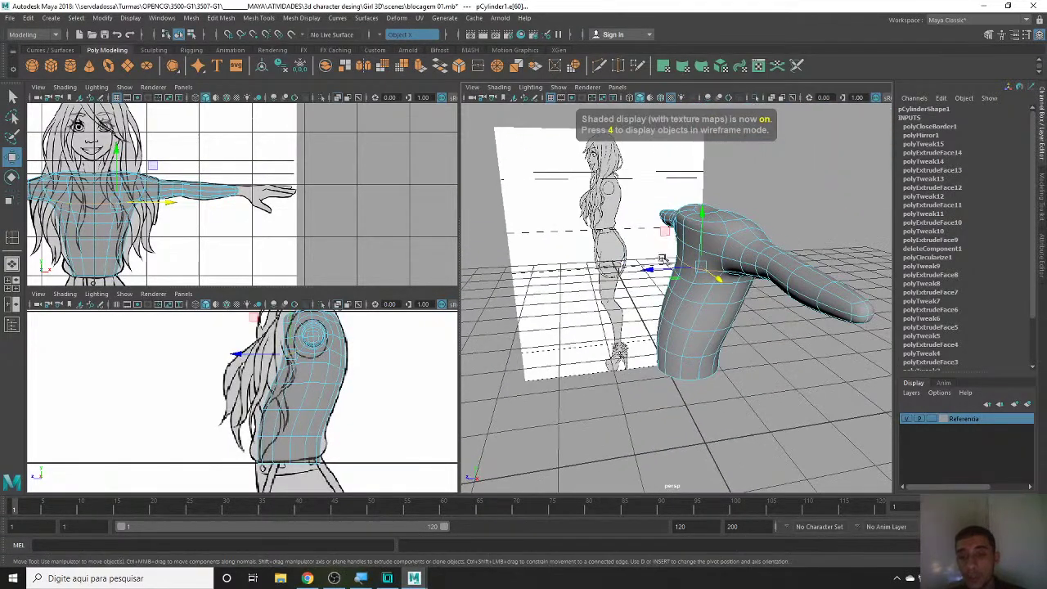
- Turn on soft selection, select the middle waist edge loop, then return to object mode
key("b")
scroll(671, 257, "up", 2)
scroll(691, 238, "up", 3)
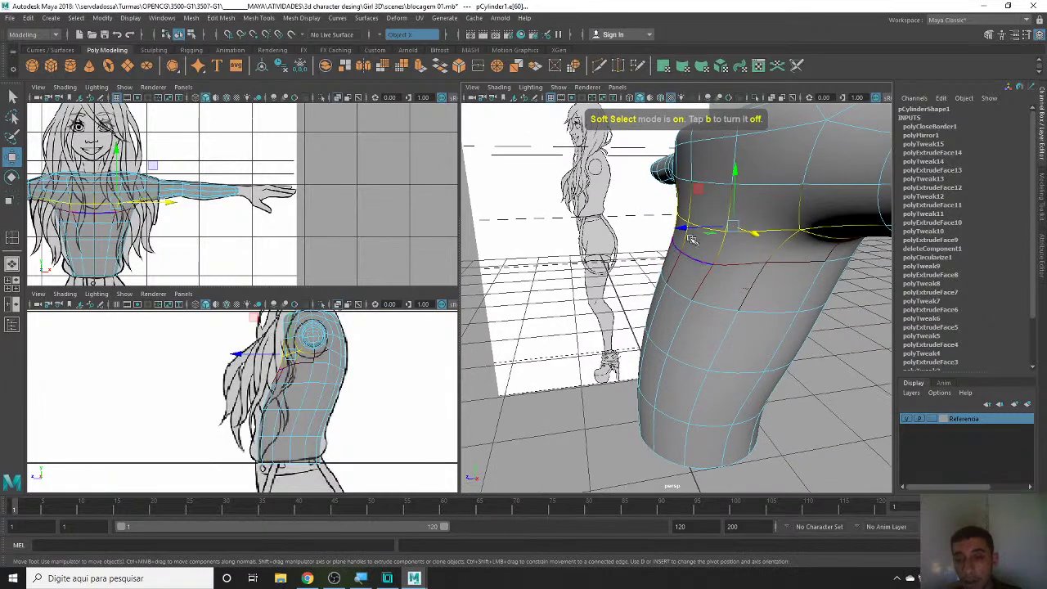
left_click(683, 232)
mouse_move(686, 233)
left_mouse_down("alt")
mouse_move(738, 263)
mouse_move(723, 246)
mouse_move(740, 307)
mouse_move(711, 290)
mouse_move(724, 237)
left_mouse_up("alt")
double_click(734, 255)
right_click_drag(723, 233, 781, 214)
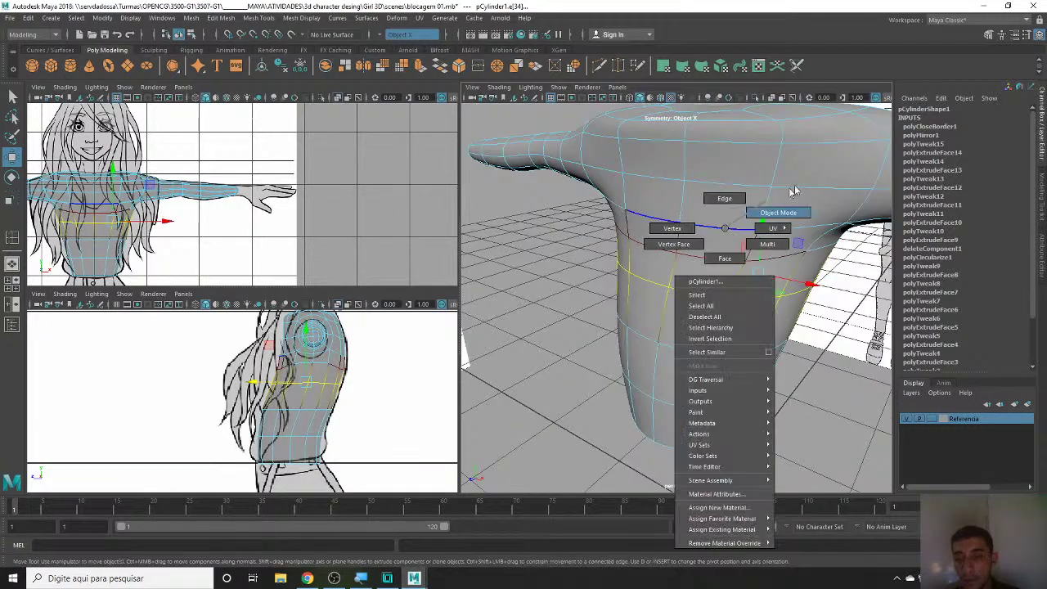
mouse_move(781, 221)
left_mouse_down("alt")
mouse_move(773, 256)
mouse_move(822, 257)
mouse_move(653, 200)
mouse_move(685, 260)
left_mouse_up("alt")
scroll(700, 203, "down", 5)
- Duplicate the torso mesh, then save the scene as blocagem 02.mb
key("ctrl+shift+d")
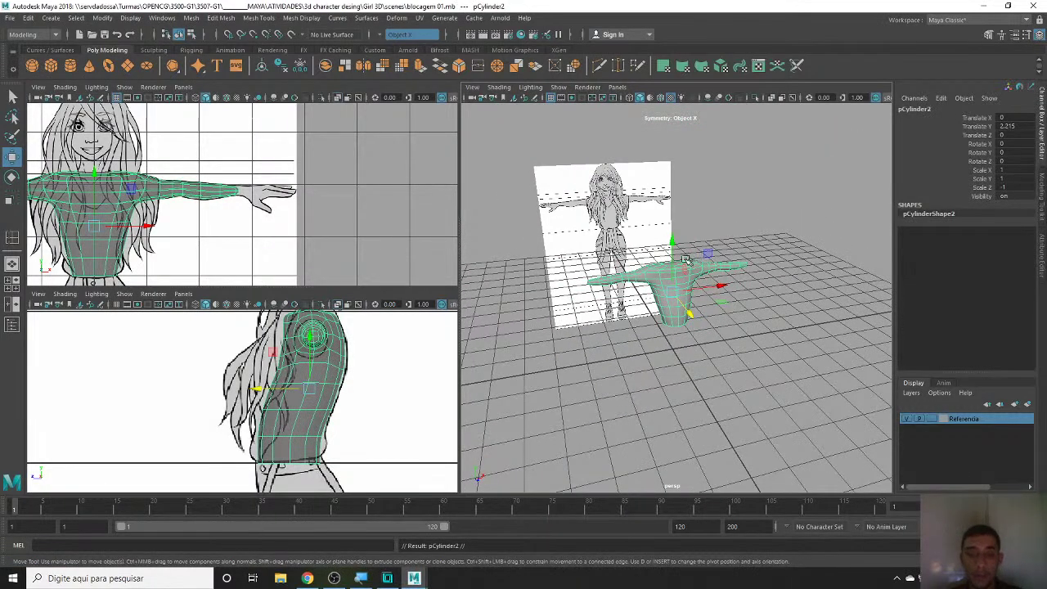
left_click(725, 350)
key("q")
key("ctrl+shift+s")
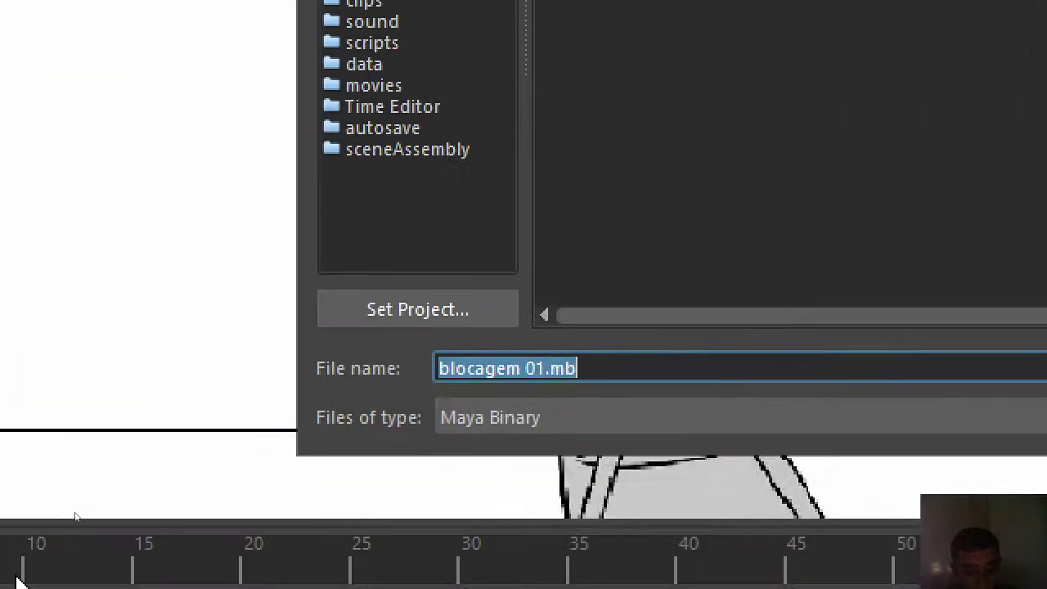
left_click(548, 365)
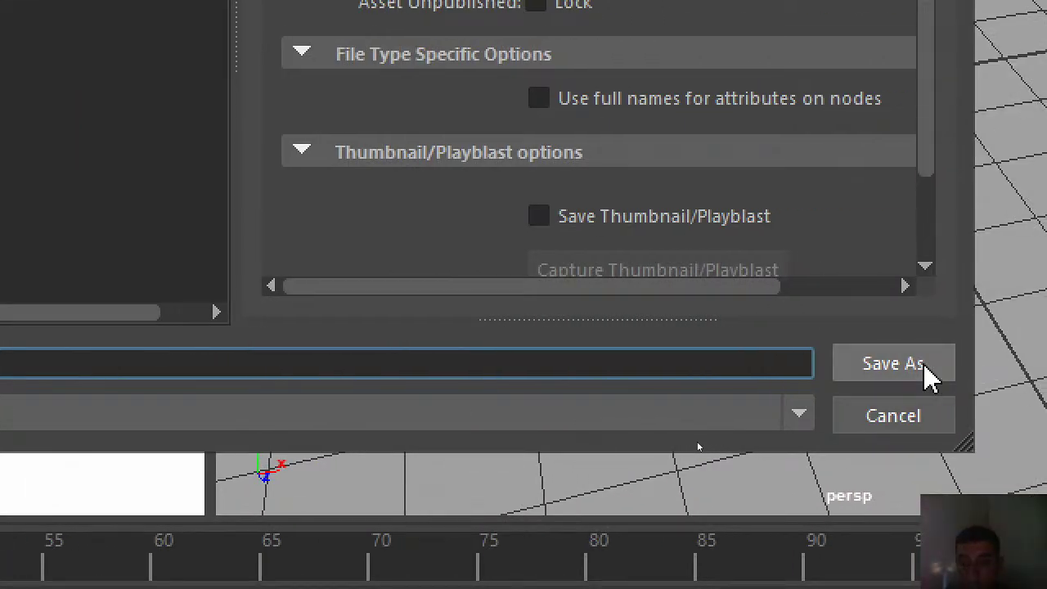
left_click(925, 366)
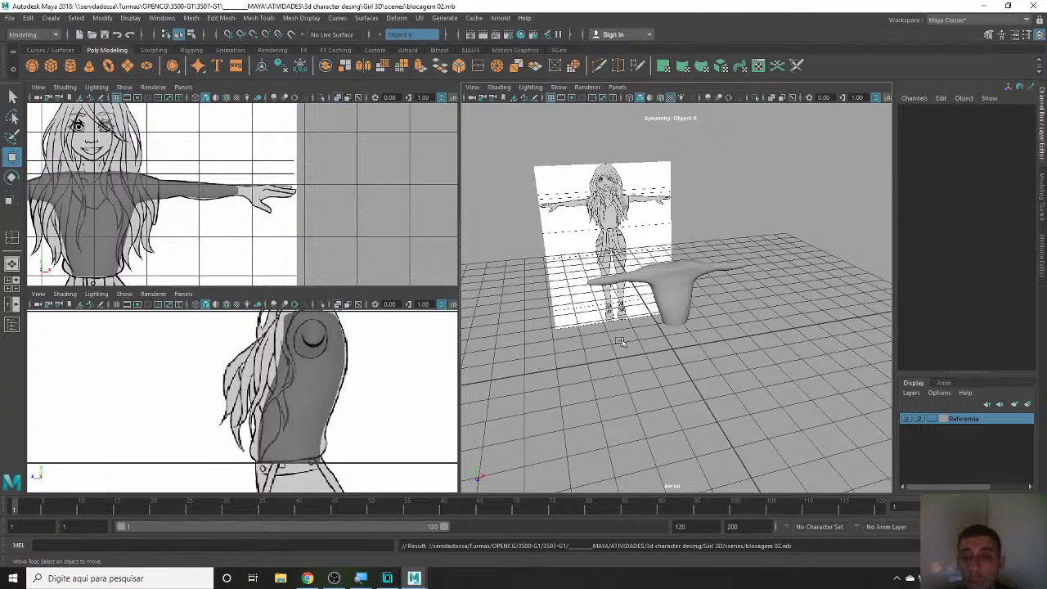
- Frame the torso and raise pCylinder1 off its overlapping duplicate pCylinder2
left_click(661, 299)
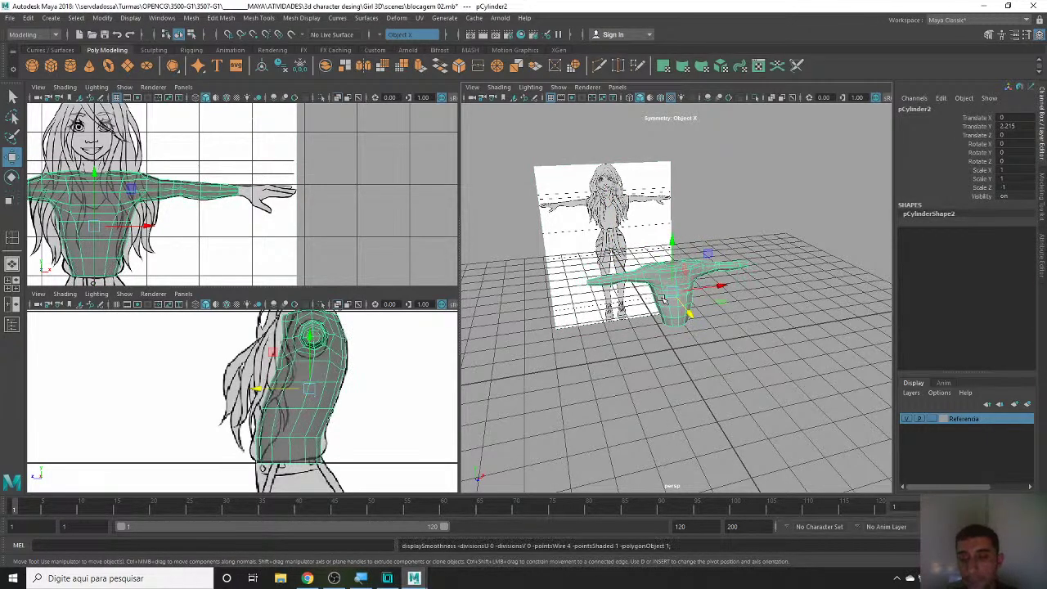
left_click(711, 327)
left_click(720, 270)
key("f")
left_click_drag(745, 283, 697, 300, "alt")
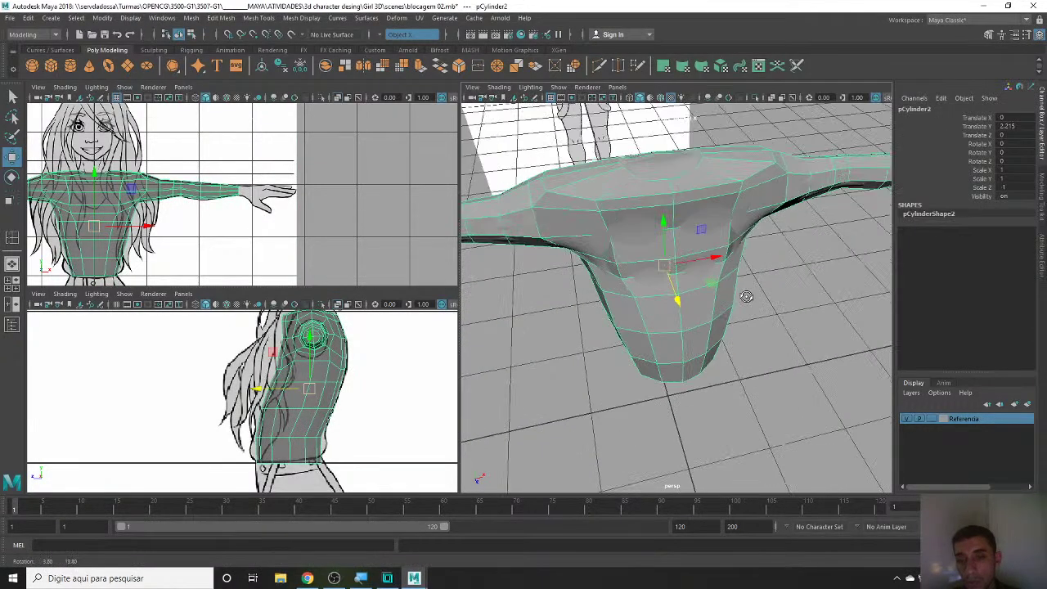
left_click(716, 230)
left_click_drag(693, 222, 691, 155)
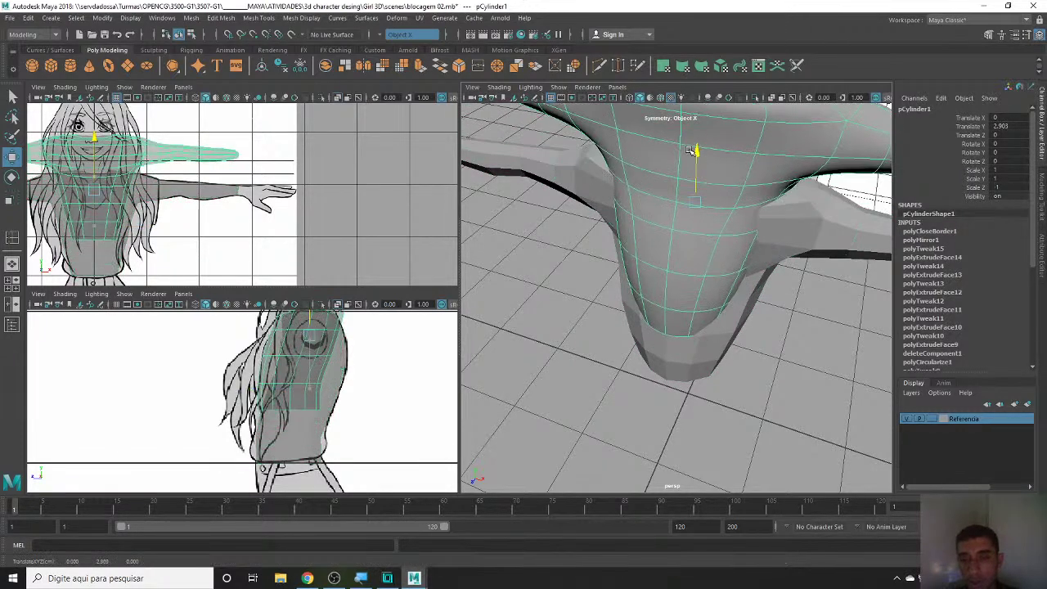
left_click(802, 235)
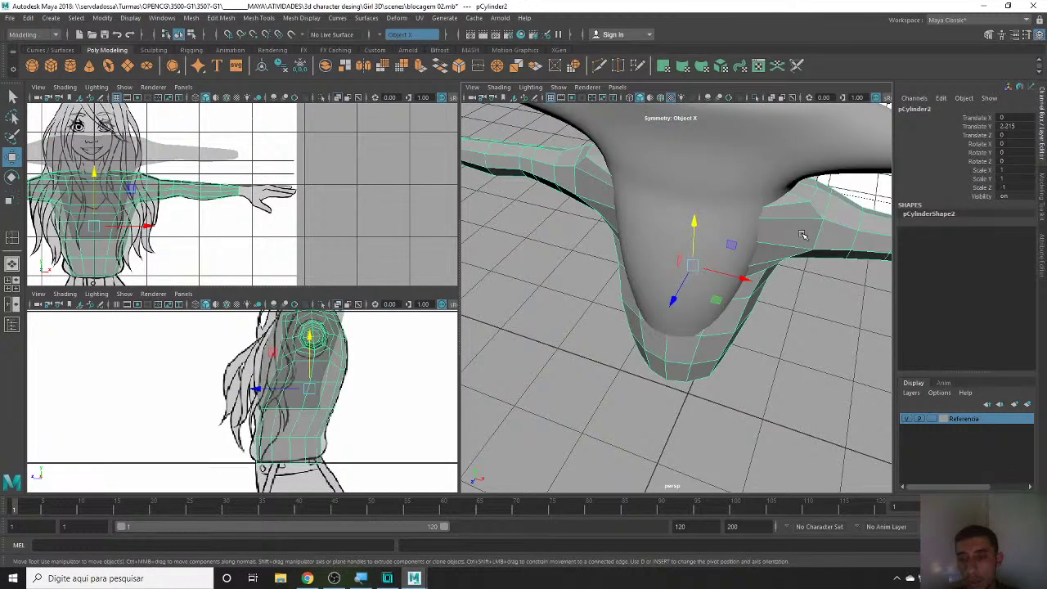
left_click(716, 174)
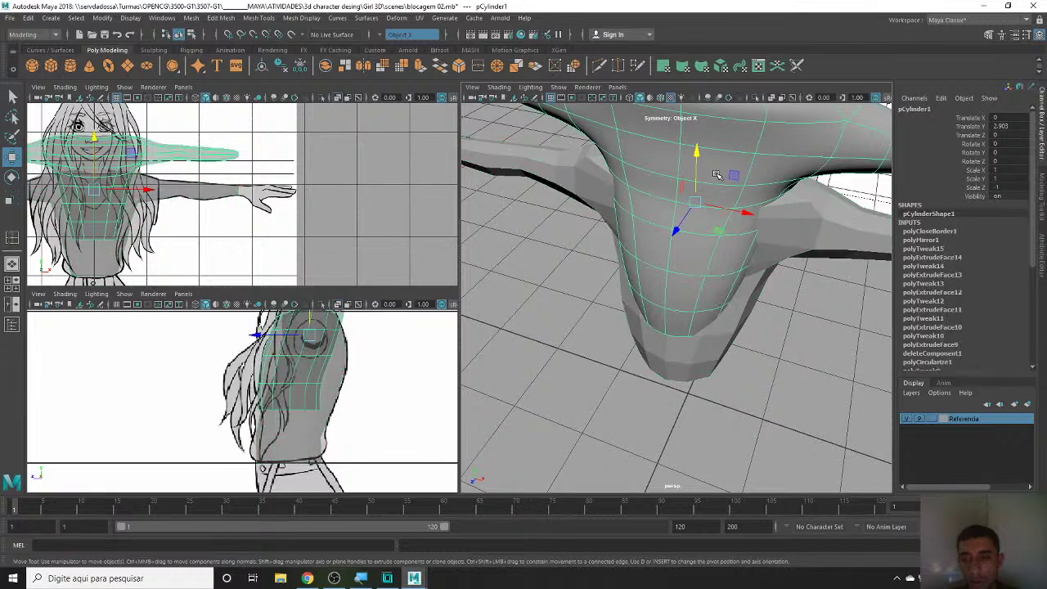
- Undo the recent move and selection changes on the torso meshes
key("ctrl+z")
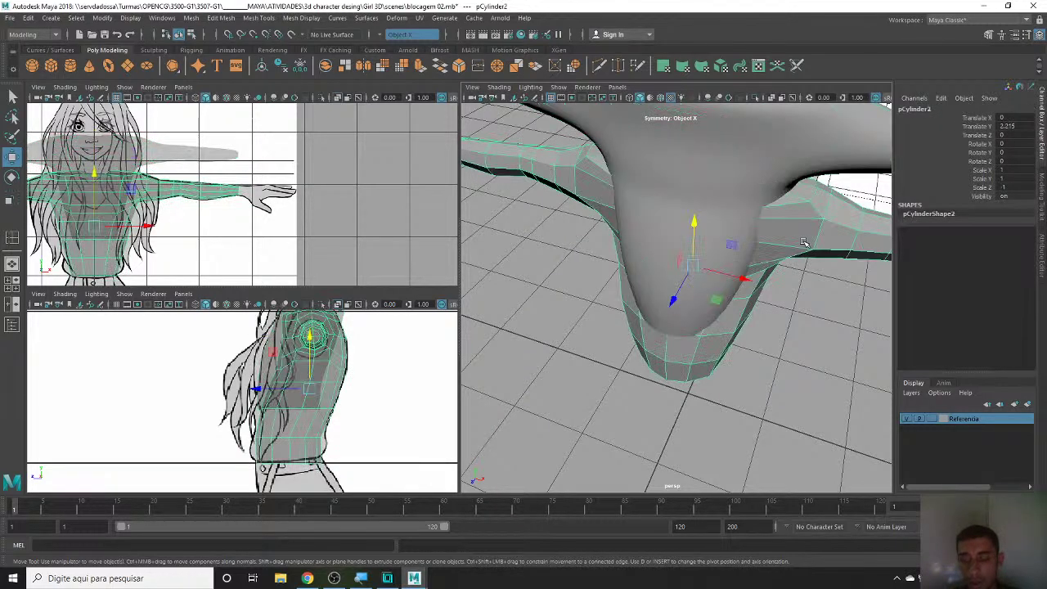
key("ctrl+z")
key("shift+z")
key("shift+z")
key("ctrl+z")
key("ctrl+z")
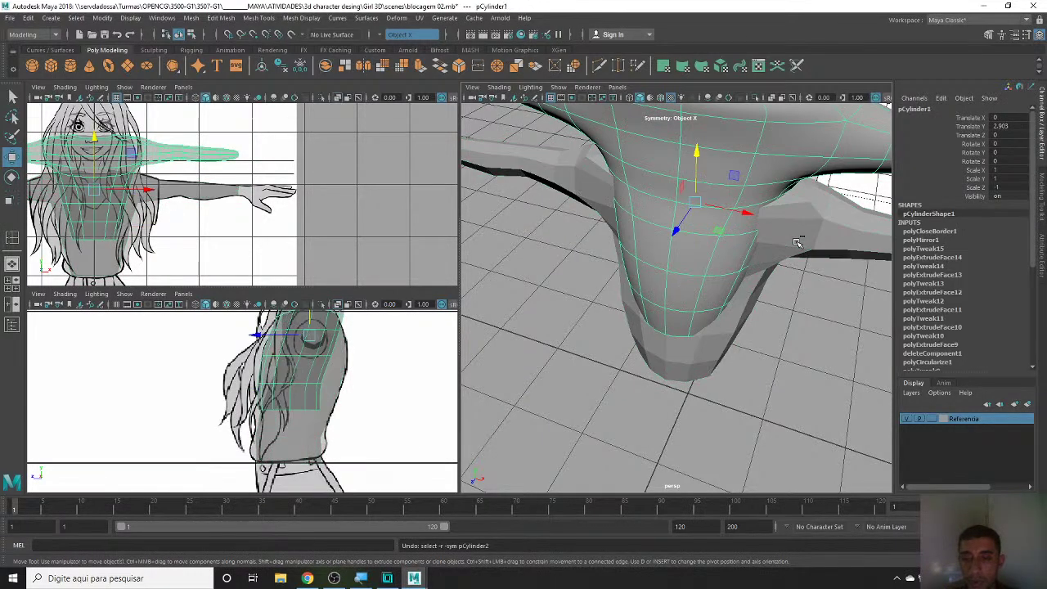
key("1")
key("ctrl+z")
key("shift+z")
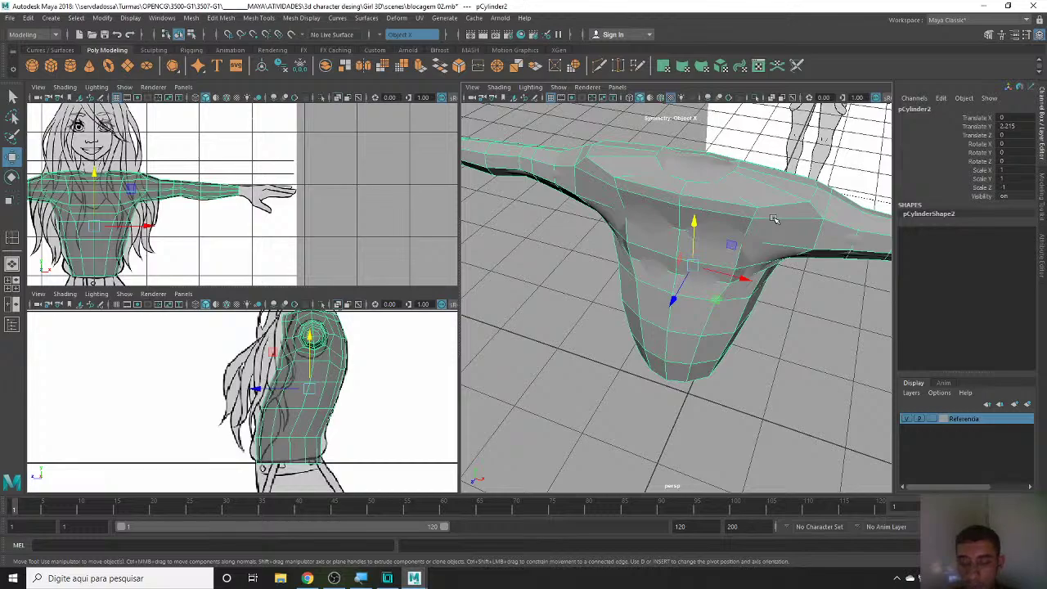
key("ctrl+z")
key("ctrl+z")
- Show the mesh faceted and select the two front chest faces in an enlarged perspective view
scroll(928, 266, "down", 3)
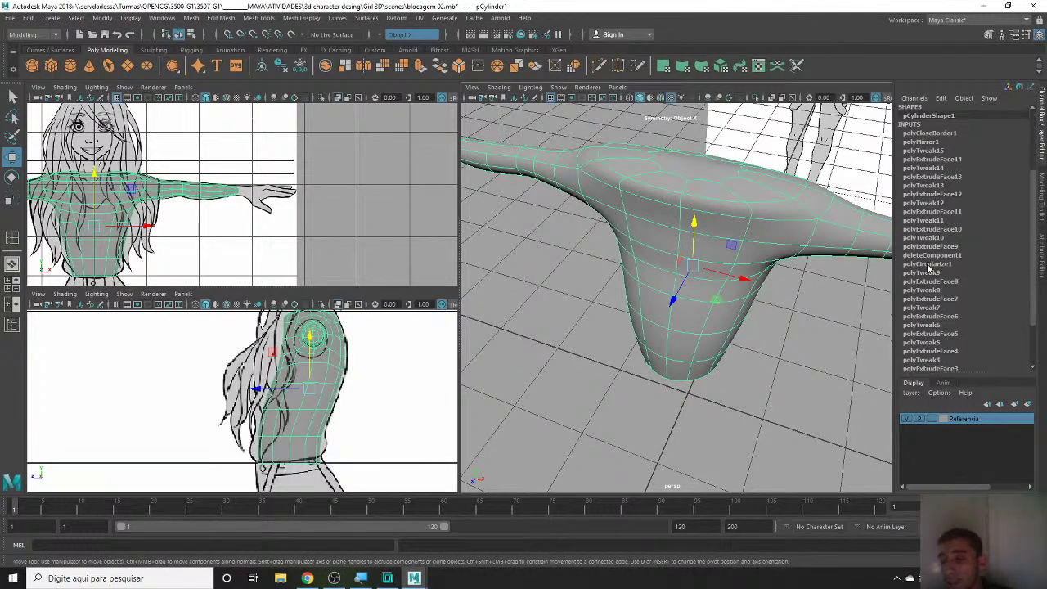
scroll(928, 267, "down", 3)
key("1")
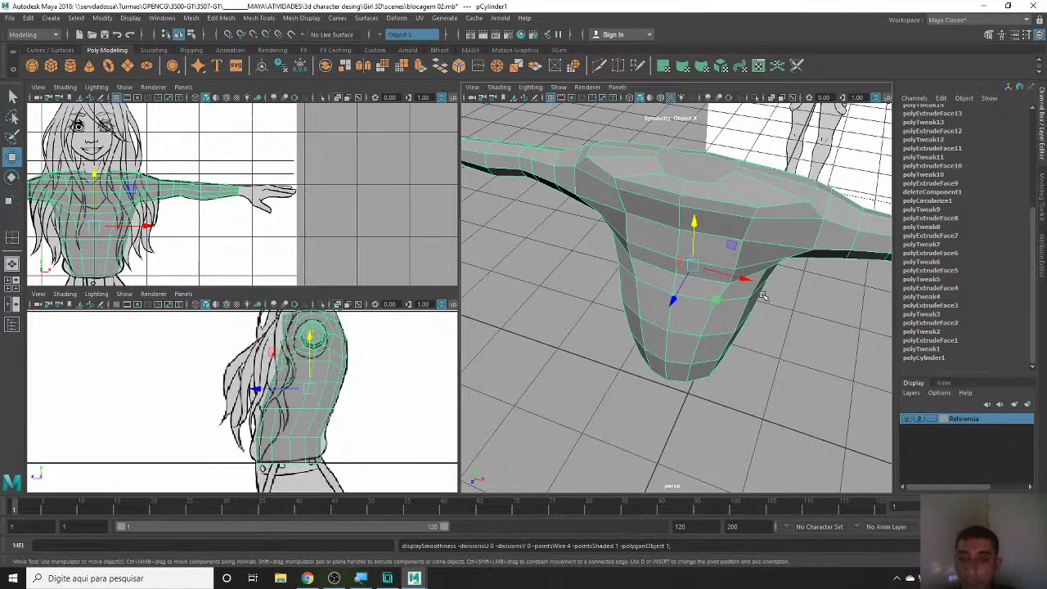
scroll(762, 296, "down", 5)
mouse_move(762, 295)
left_mouse_down("alt")
mouse_move(774, 277)
mouse_move(674, 289)
left_mouse_up("alt")
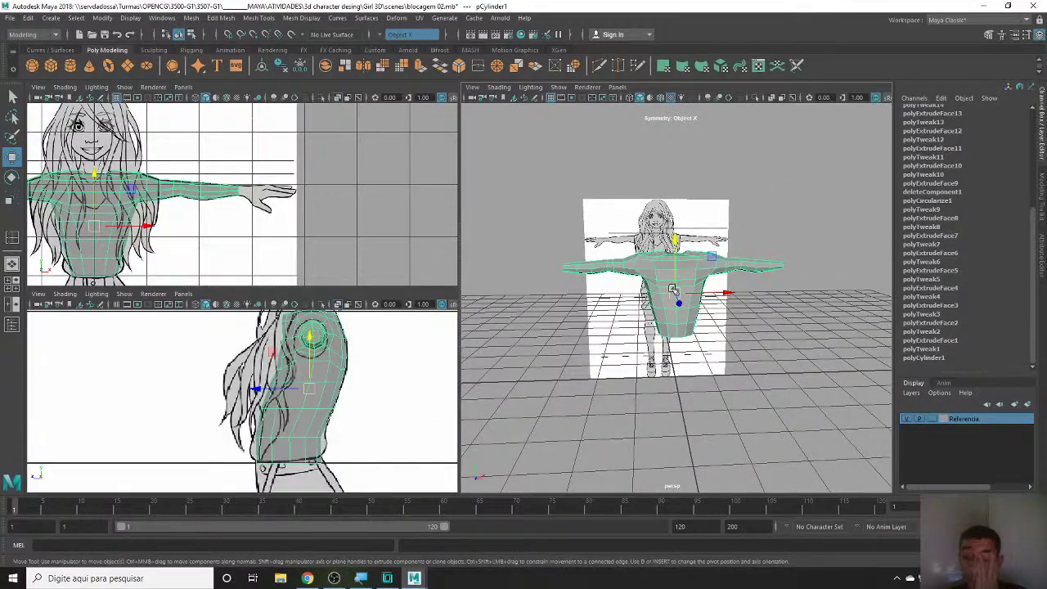
scroll(681, 289, "up", 3)
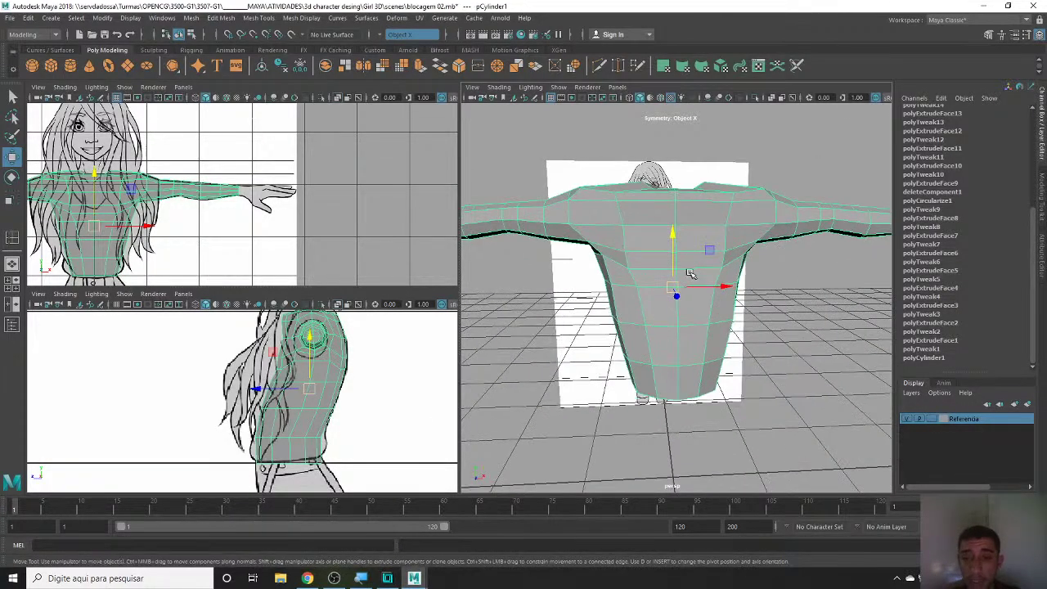
right_click_drag(689, 266, 690, 286)
left_click(686, 296)
key("space")
- Return to the four-view layout, center the front view on the torso, and turn symmetry off
left_click(362, 304)
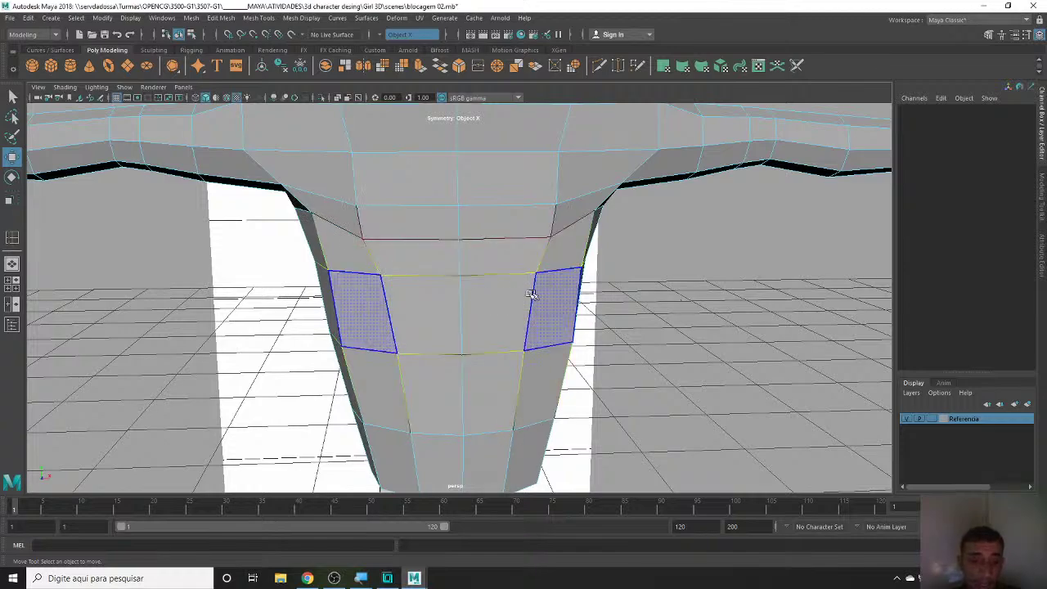
key("space")
key("space")
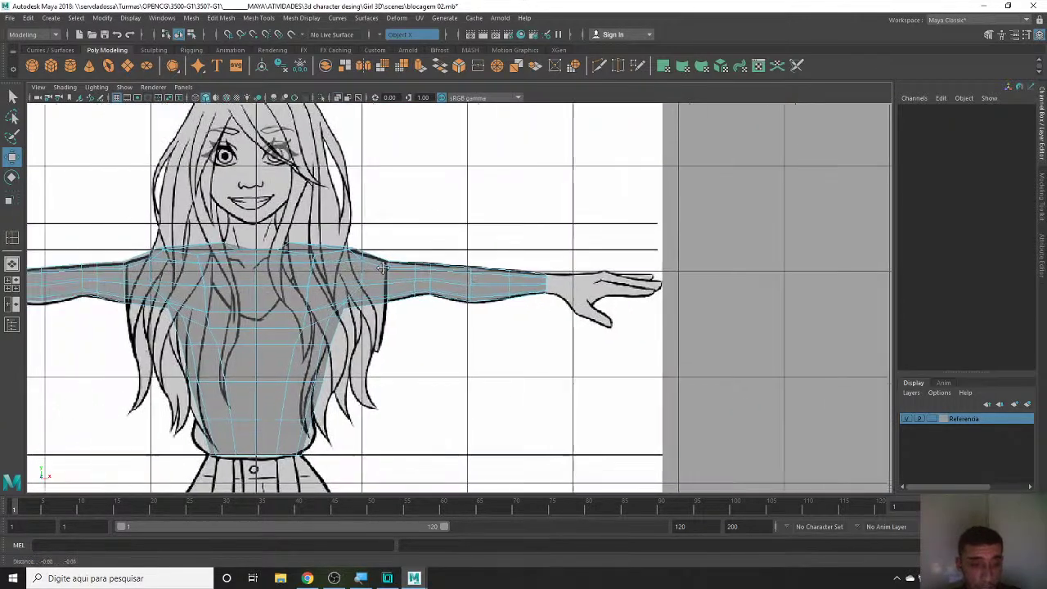
middle_click_drag(274, 239, 648, 238, "alt")
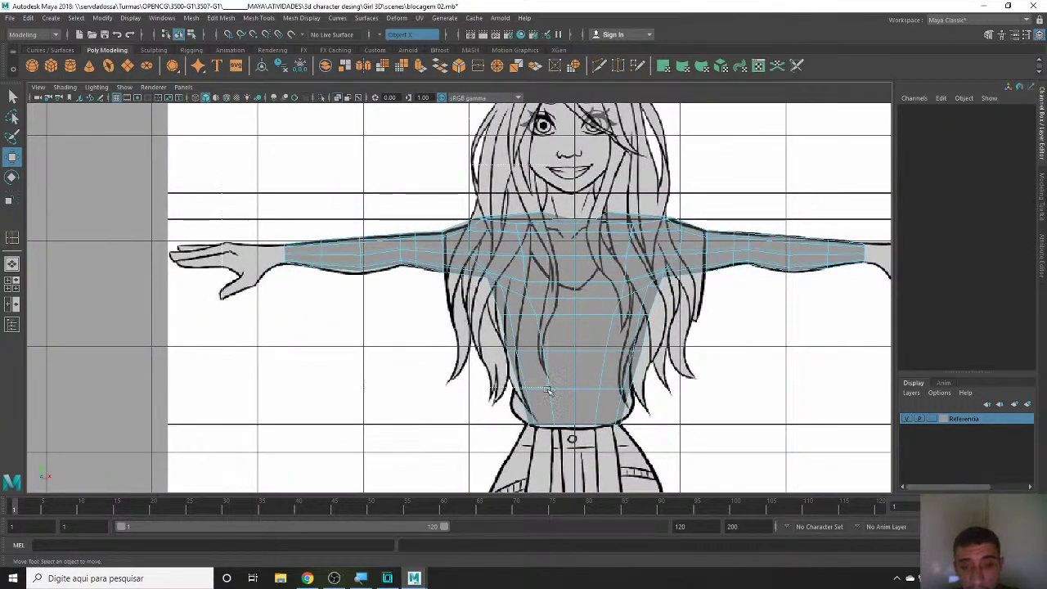
key("ctrl+z")
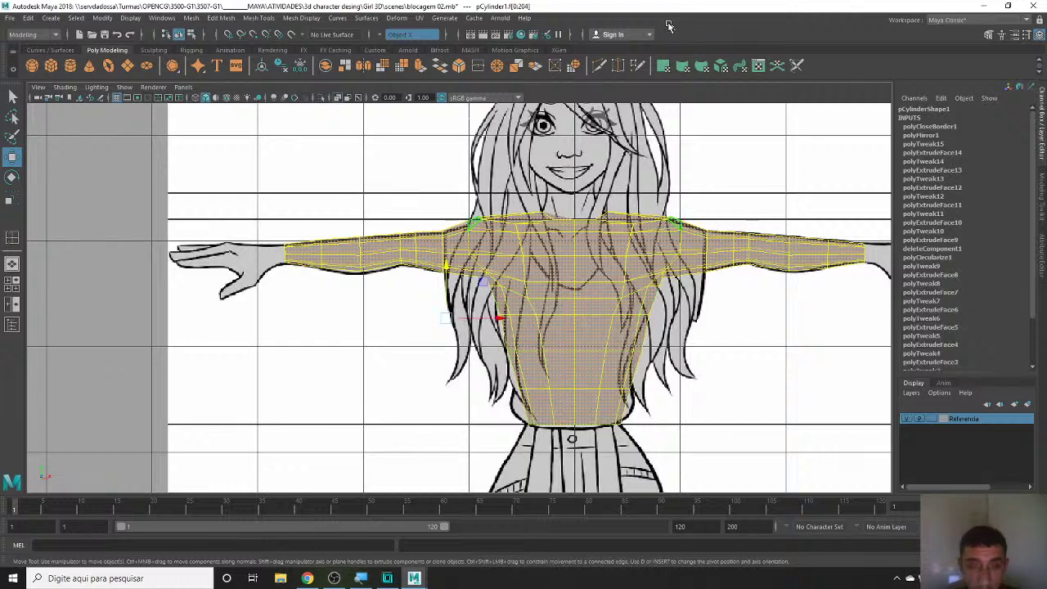
left_click(411, 34)
left_click(397, 38)
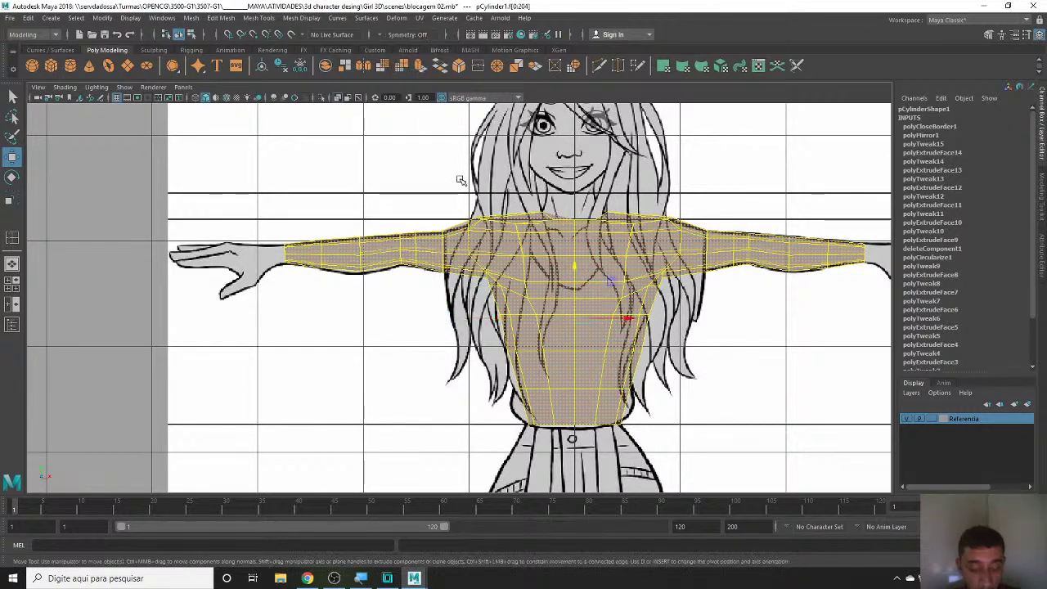
- Marquee-select all left-half faces of the torso in the front view and delete them
key("F10")
left_click(427, 205)
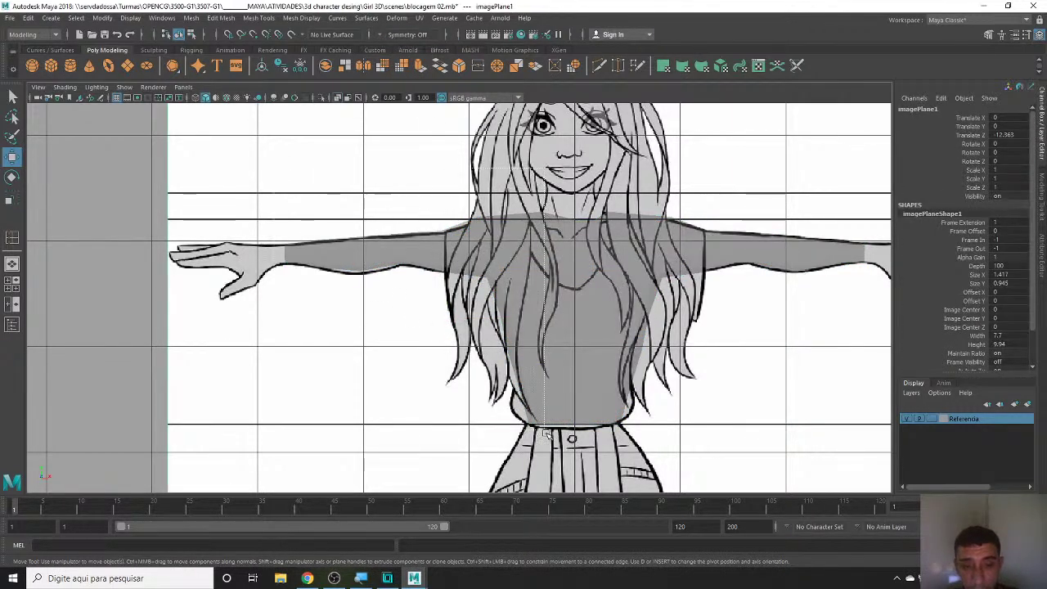
left_click(547, 385)
right_click_drag(563, 286, 507, 288)
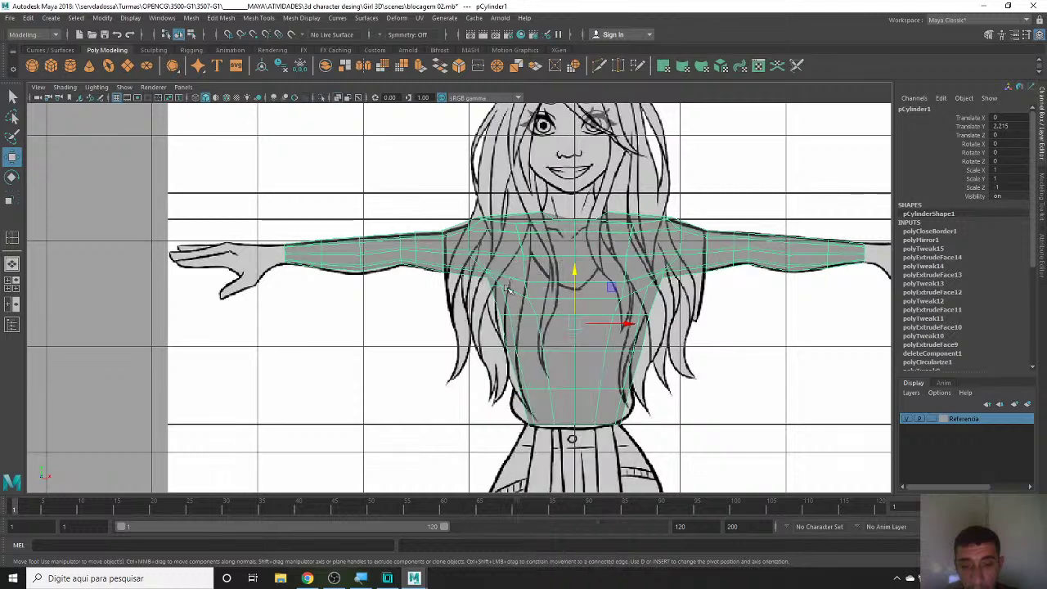
left_click_drag(278, 211, 570, 452)
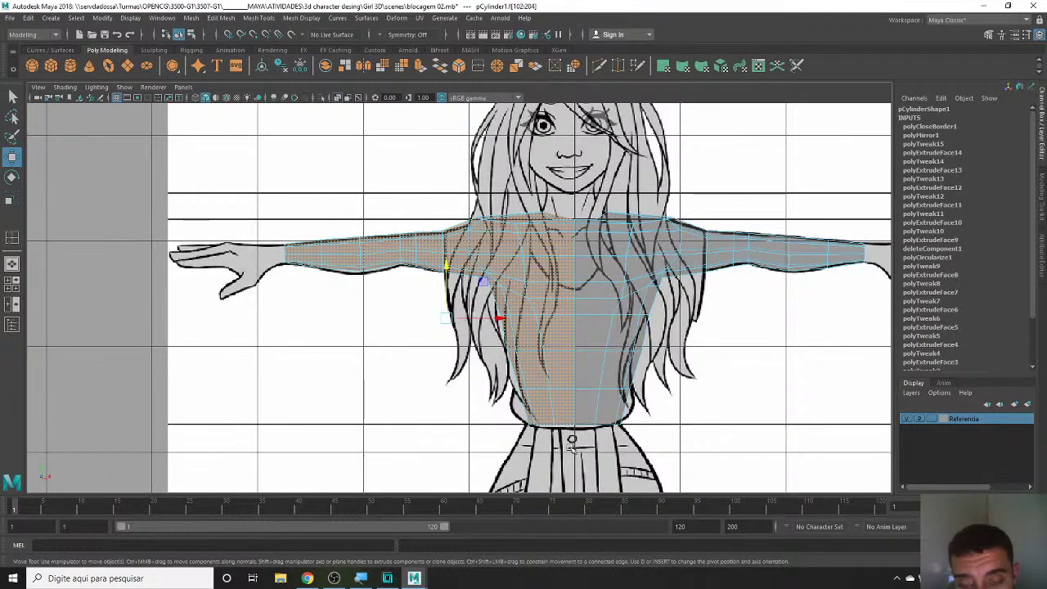
key("Delete")
- Inspect the remaining half mesh in the enlarged perspective view, back in object mode
key("space")
key("space")
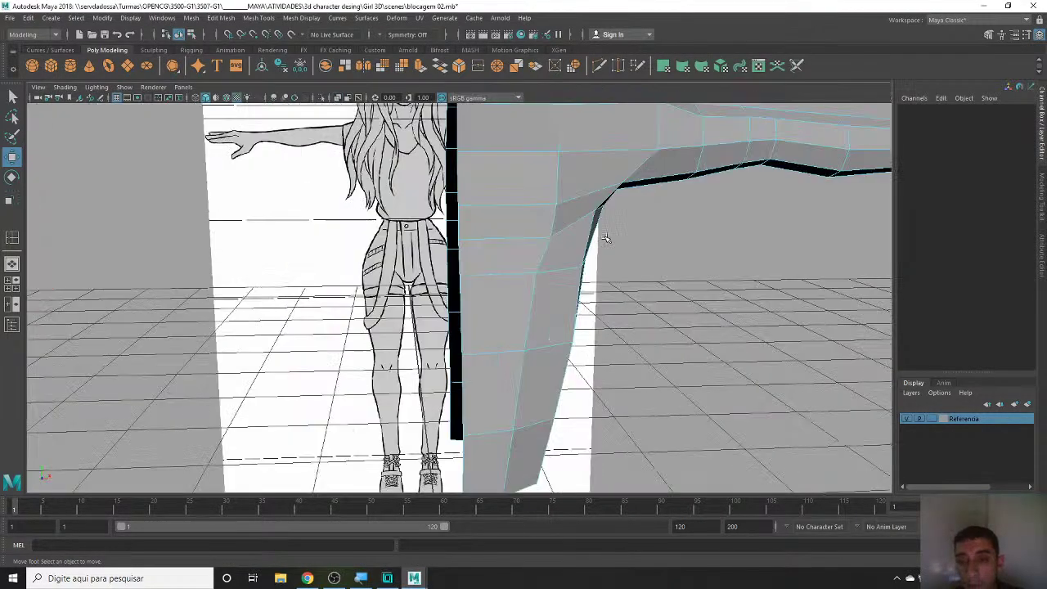
mouse_move(606, 238)
left_mouse_down("alt")
mouse_move(624, 278)
mouse_move(556, 275)
mouse_move(599, 238)
left_mouse_up("alt")
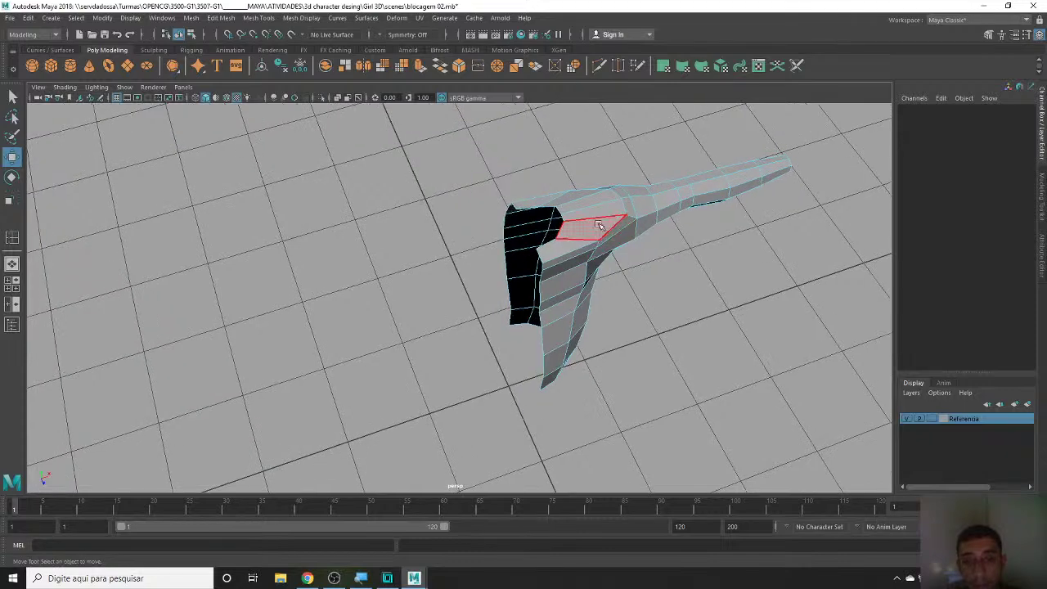
right_click_drag(599, 225, 658, 199)
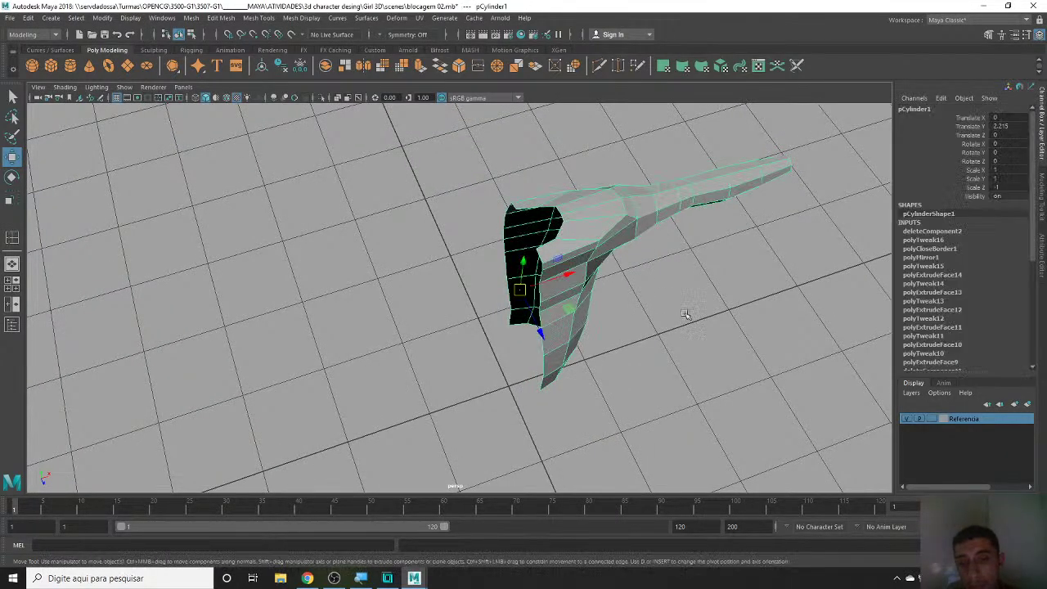
left_click_drag(685, 314, 658, 298, "alt")
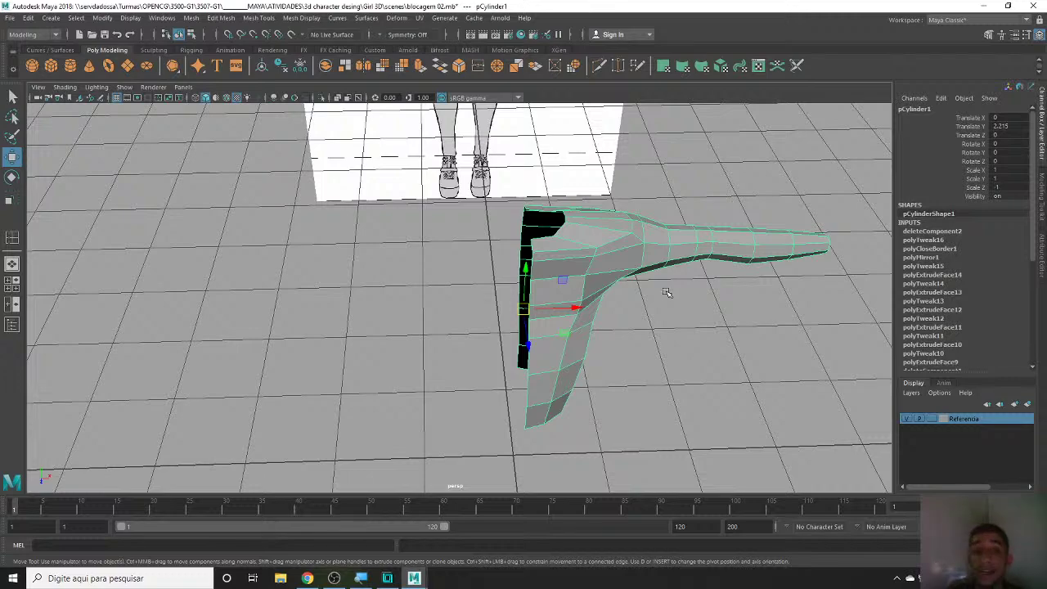
left_click(191, 17)
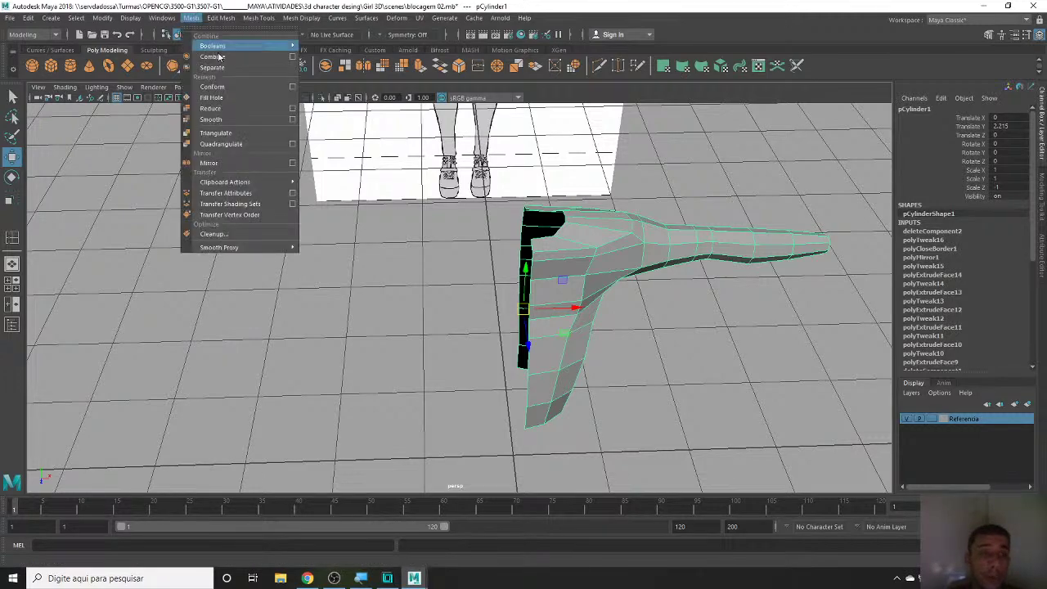
left_click(294, 164)
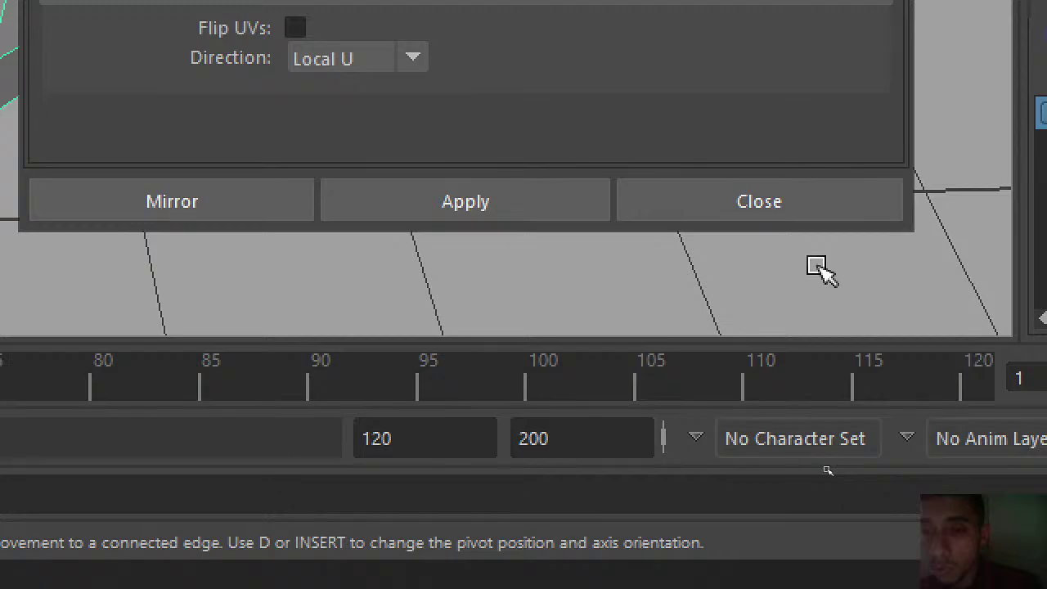
left_click(797, 224)
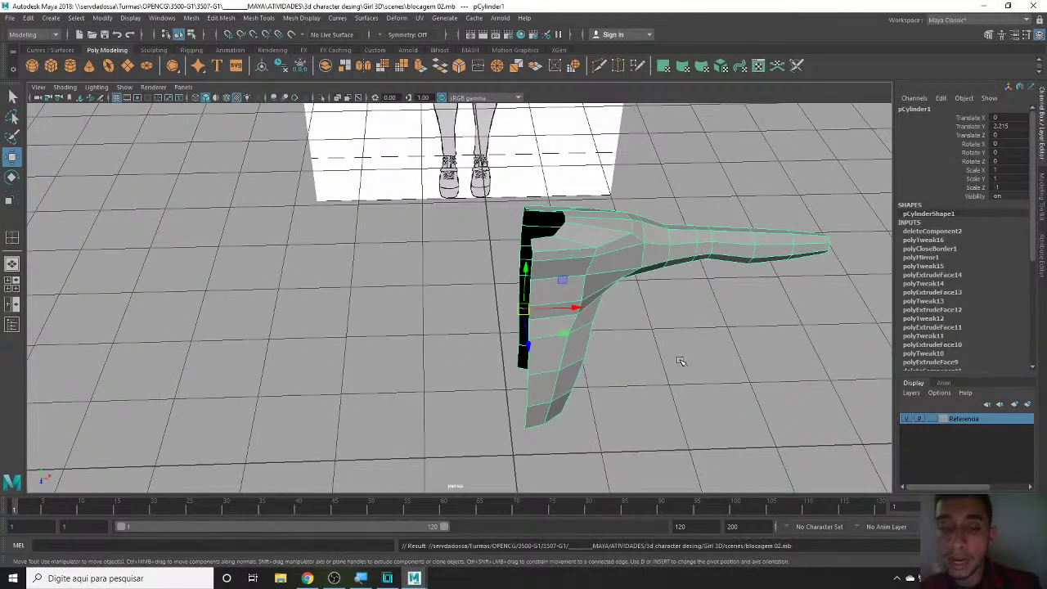
left_click(897, 577)
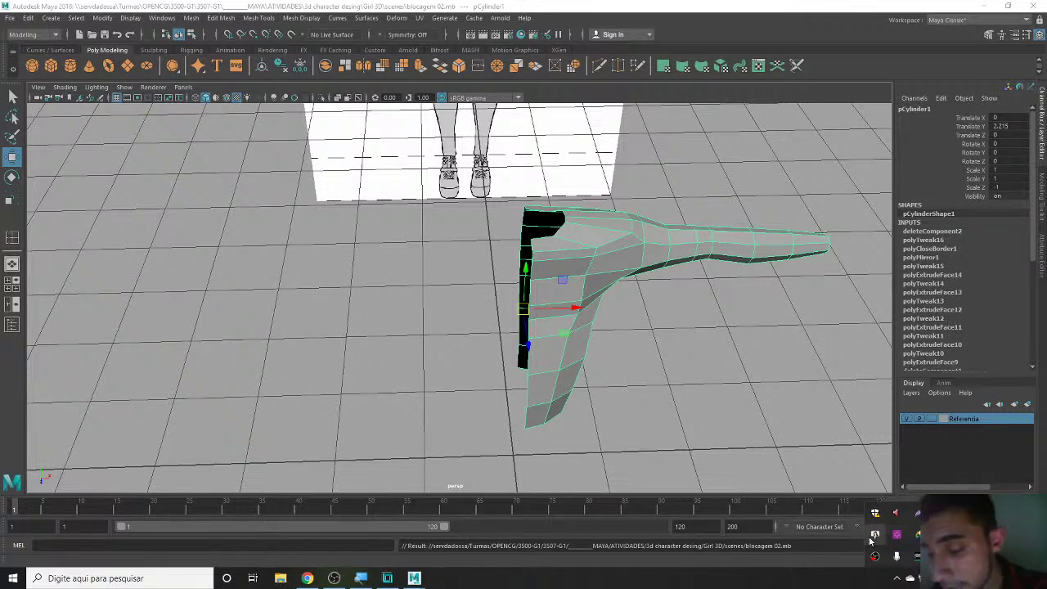
right_click(875, 535)
left_click(982, 440)
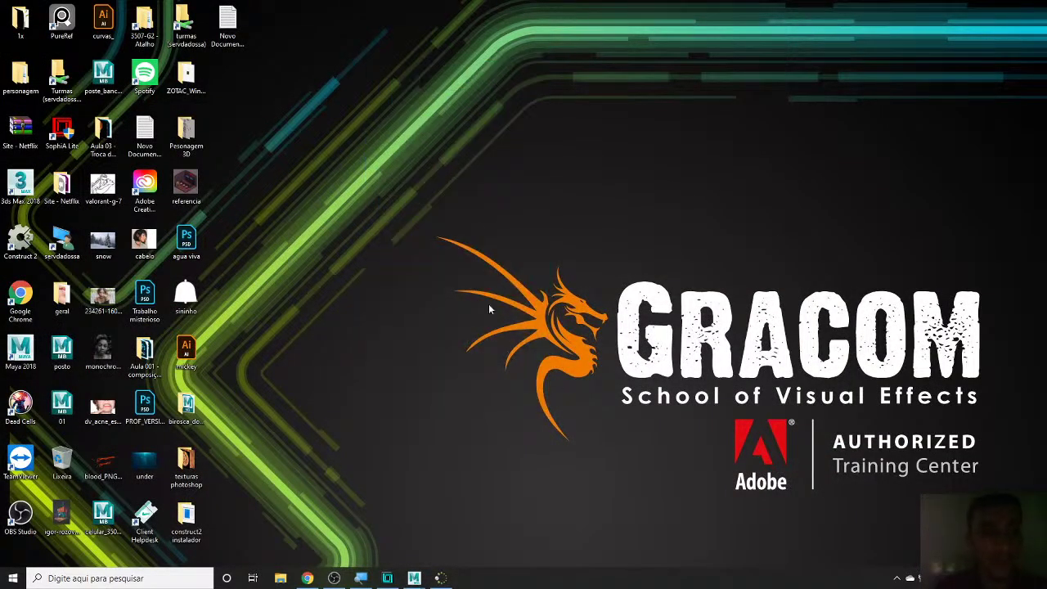
- Open the Pesonagem 3D folder and preview the Side_view and front_view drawings
double_click(205, 140)
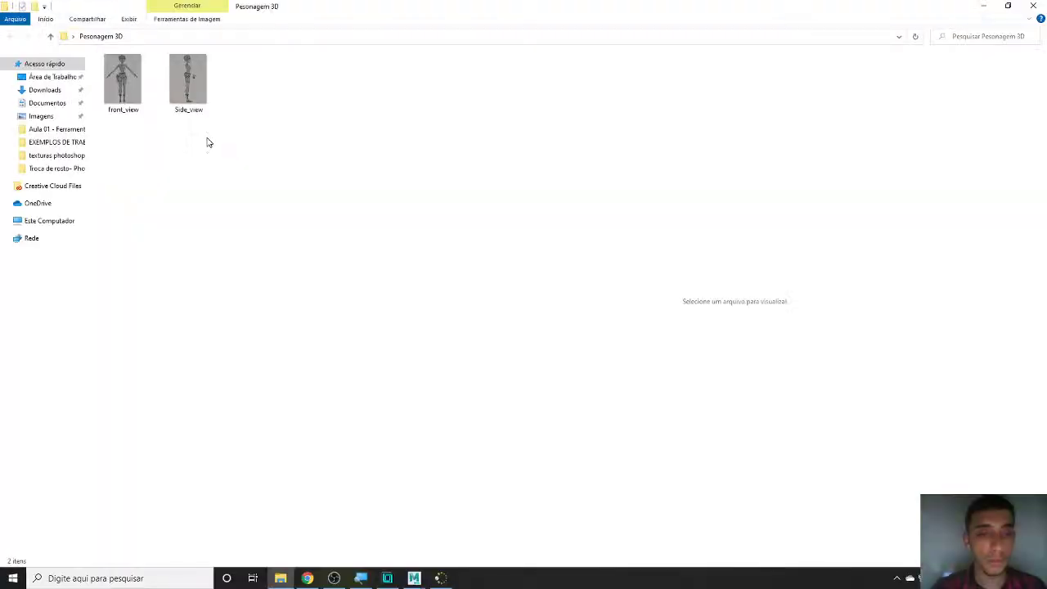
left_click(188, 103)
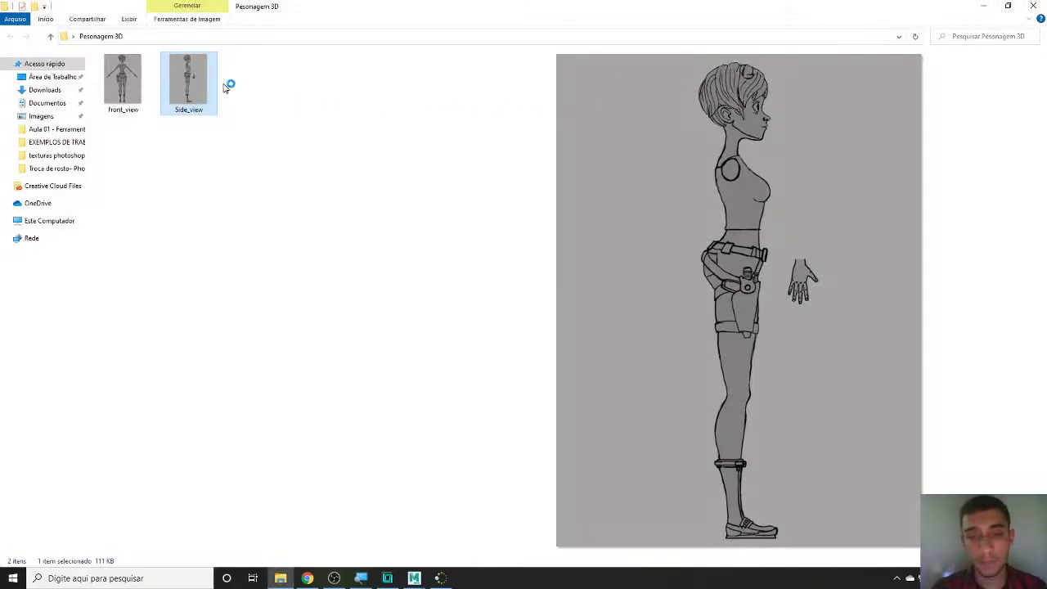
left_click(131, 73)
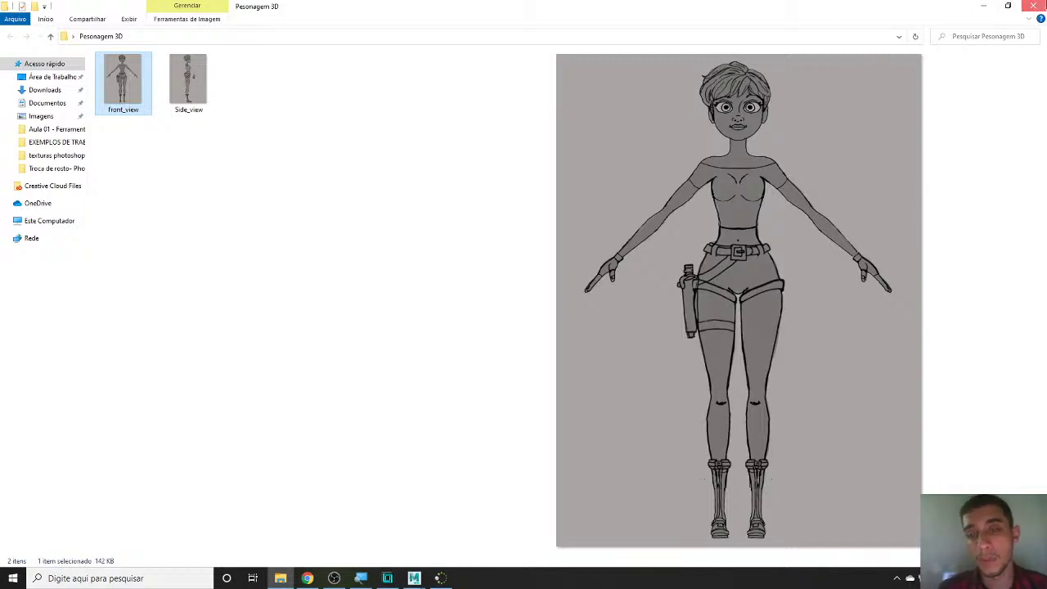
- Close File Explorer and bring up the live stream dashboard from the taskbar
left_click(983, 5)
left_click_drag(430, 252, 659, 463)
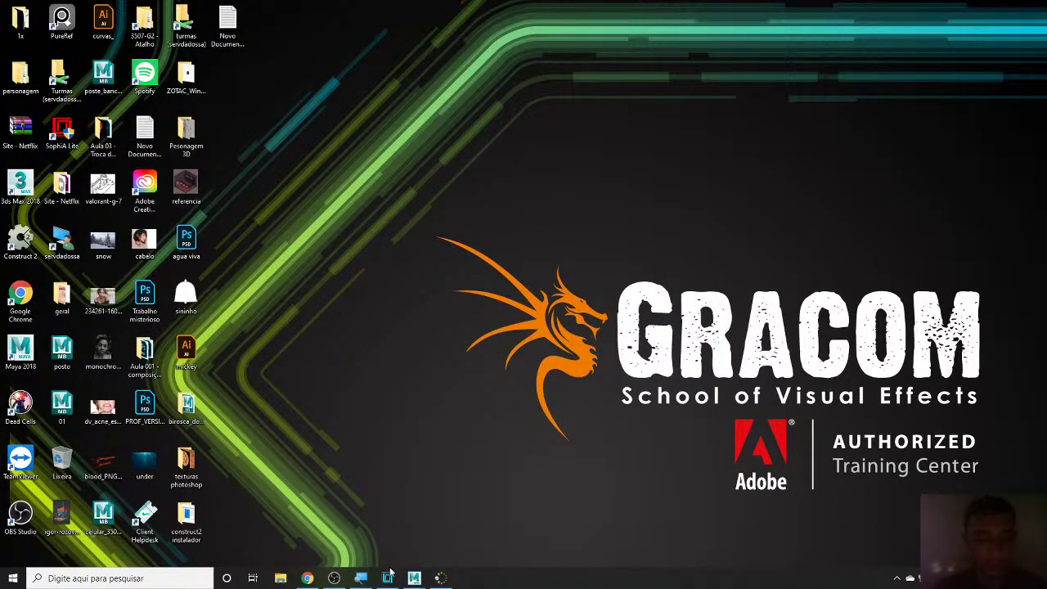
left_click(387, 578)
left_click(308, 578)
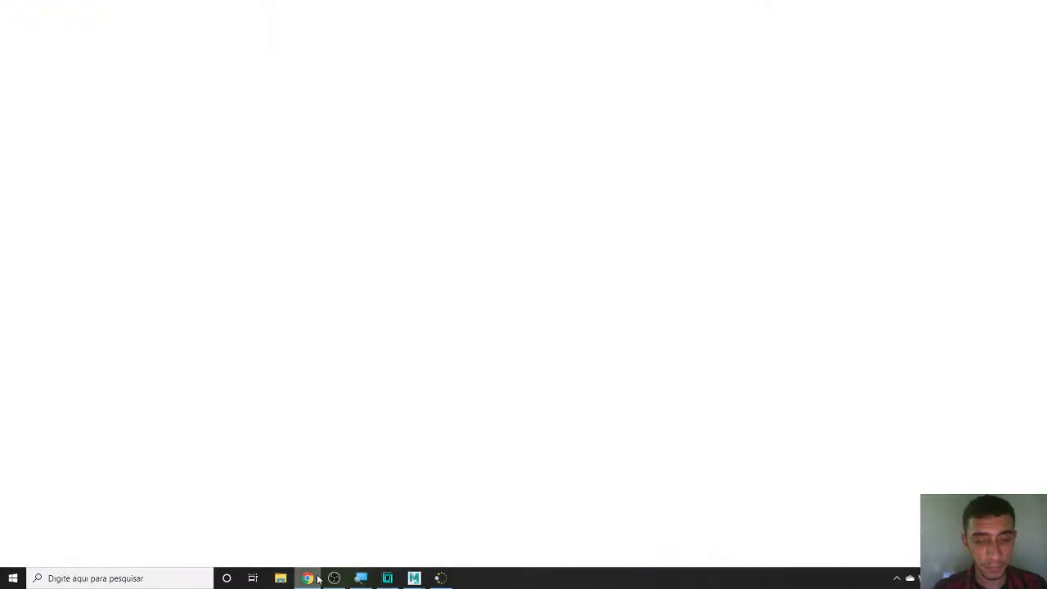